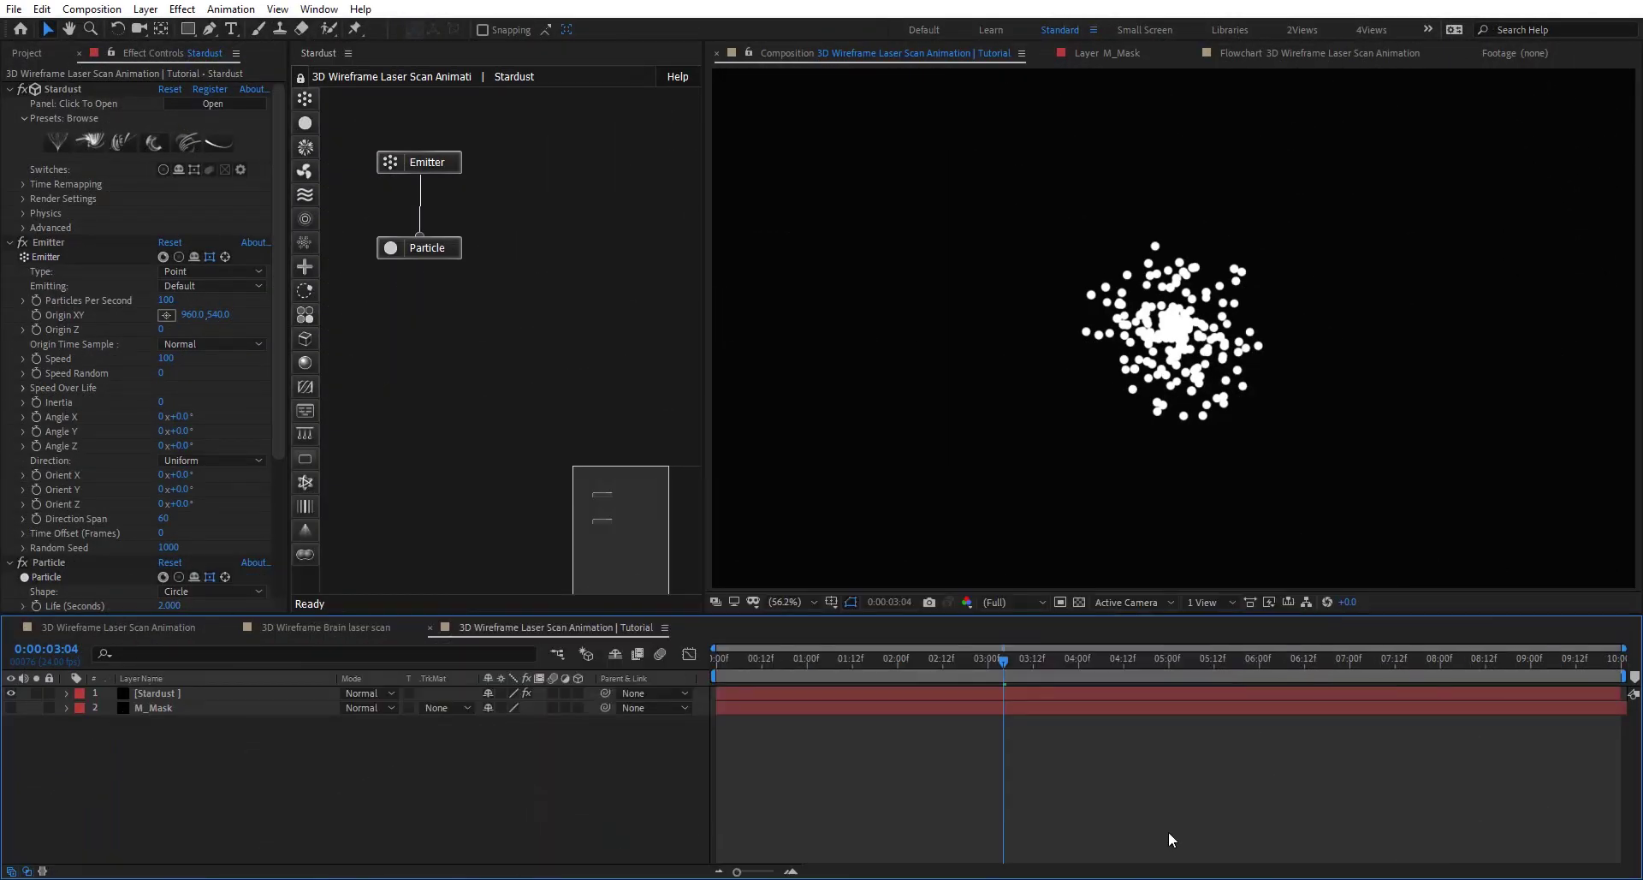
# Step: Examine the M_Mask layer's anchor outline and its mask paths in isolation, then return the layer to its hidden state
pyautogui.click(956, 690)
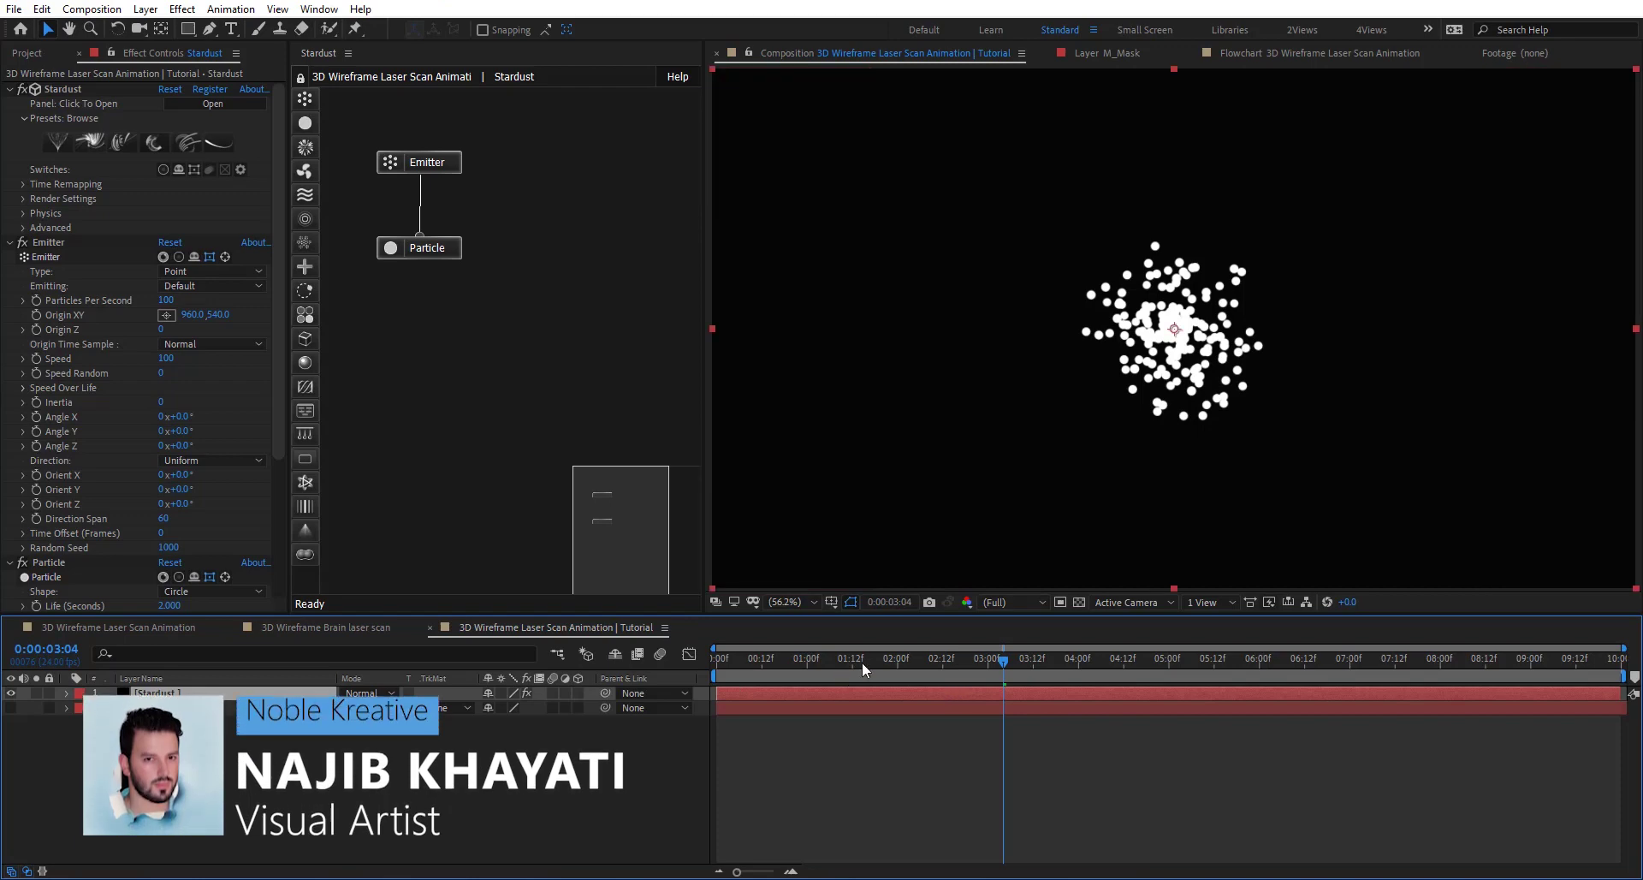
pyautogui.click(171, 708)
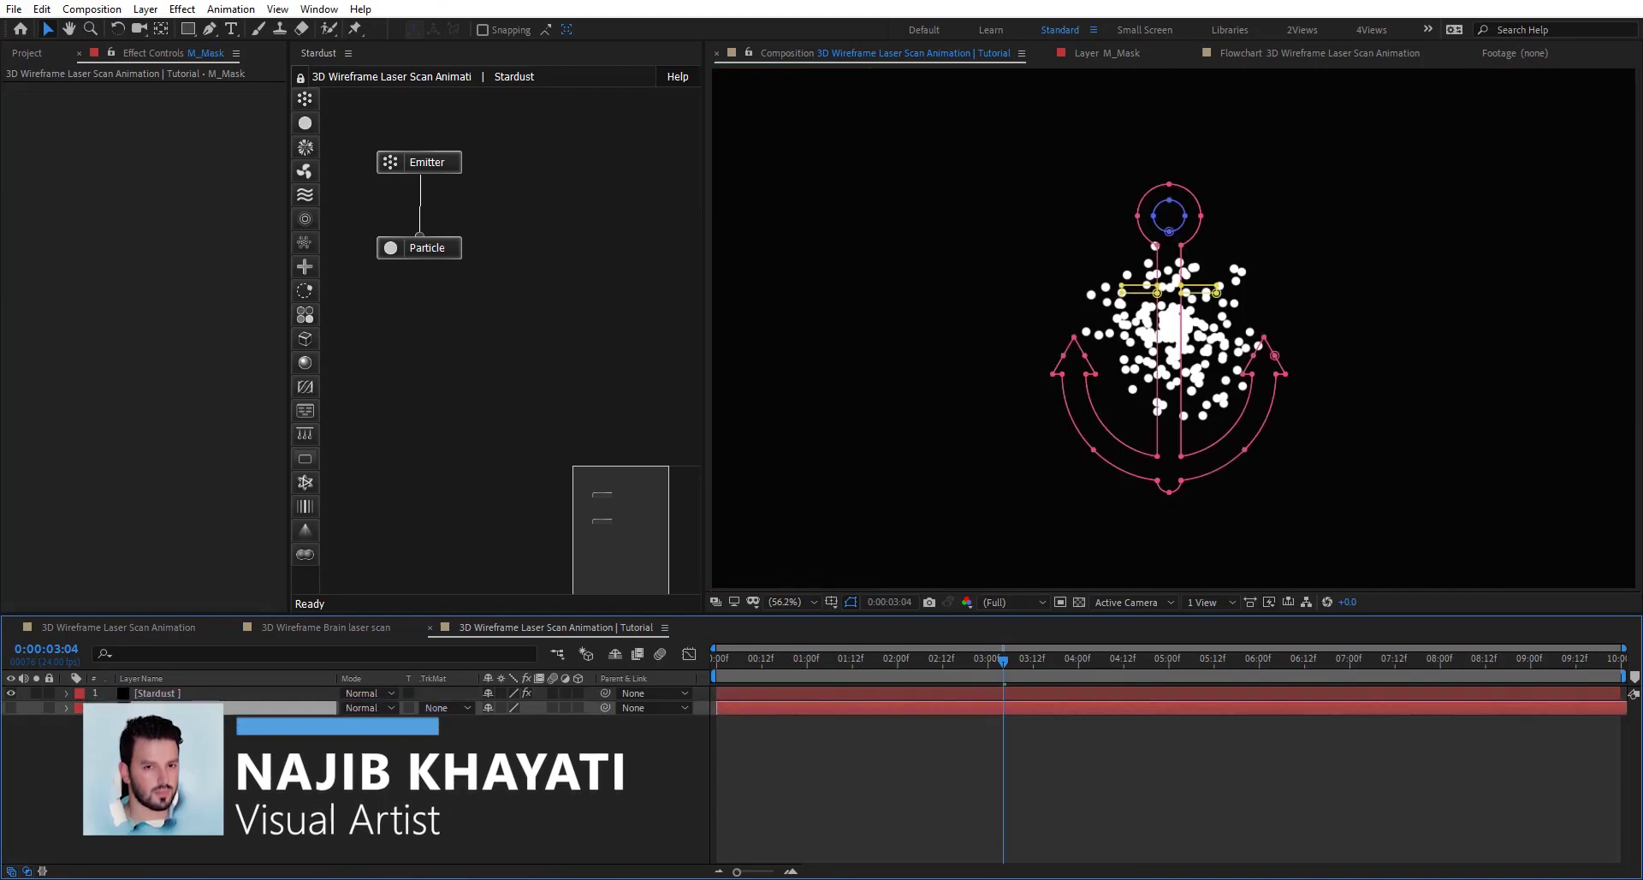
pyautogui.click(11, 707)
pyautogui.click(36, 707)
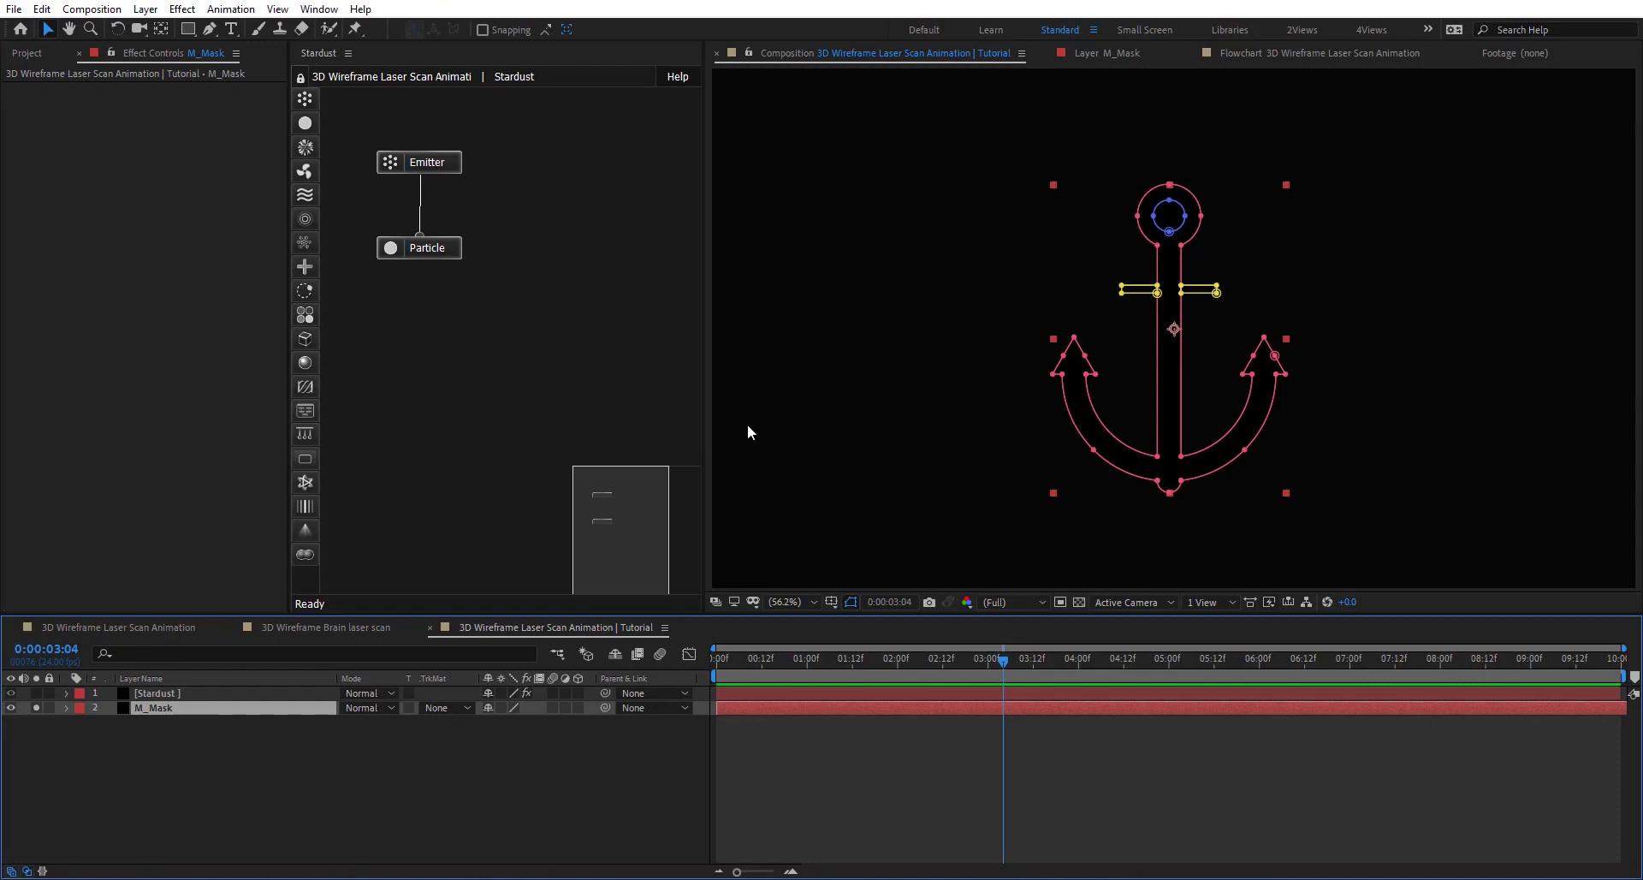
pyautogui.press('m')
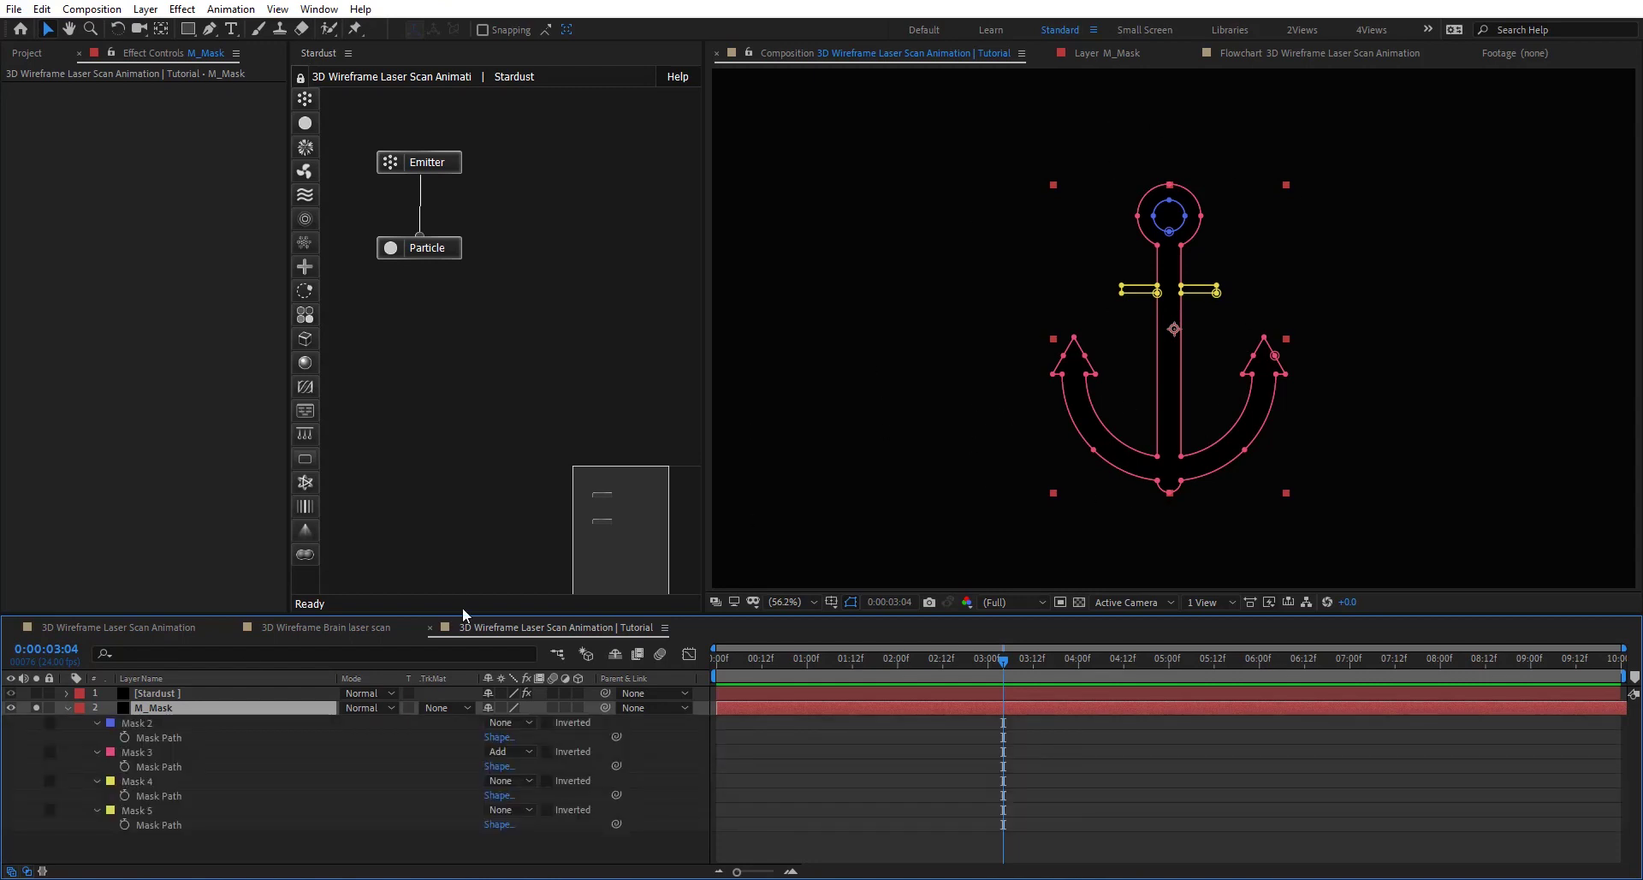
pyautogui.click(11, 707)
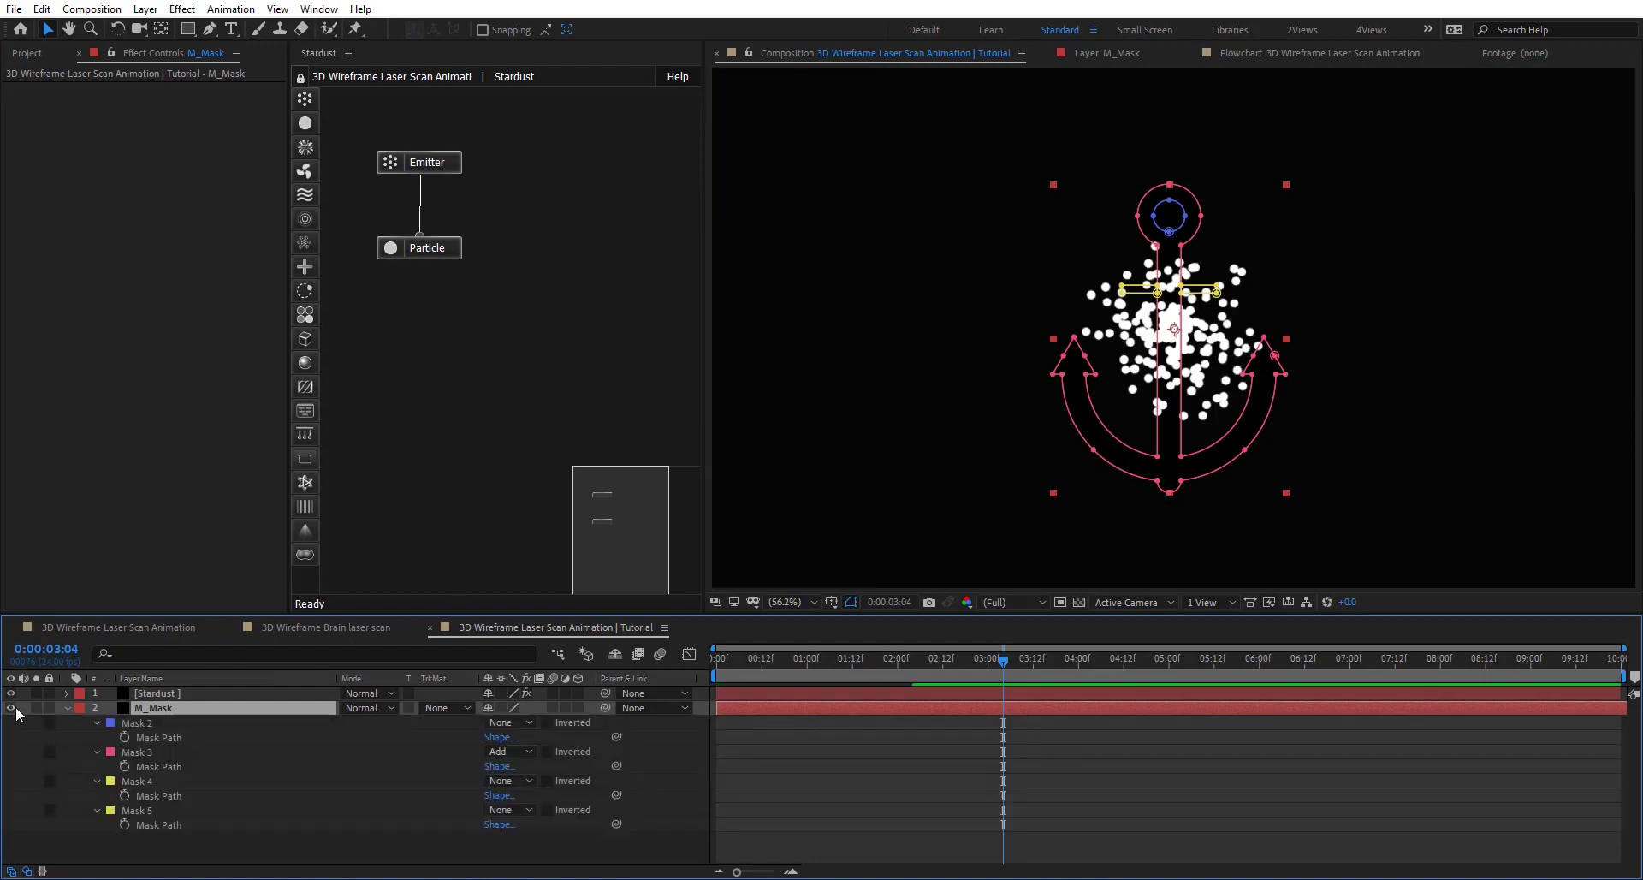
# Step: Replace the default Emitter and Particle nodes of the Stardust layer with a Model node
pyautogui.click(202, 694)
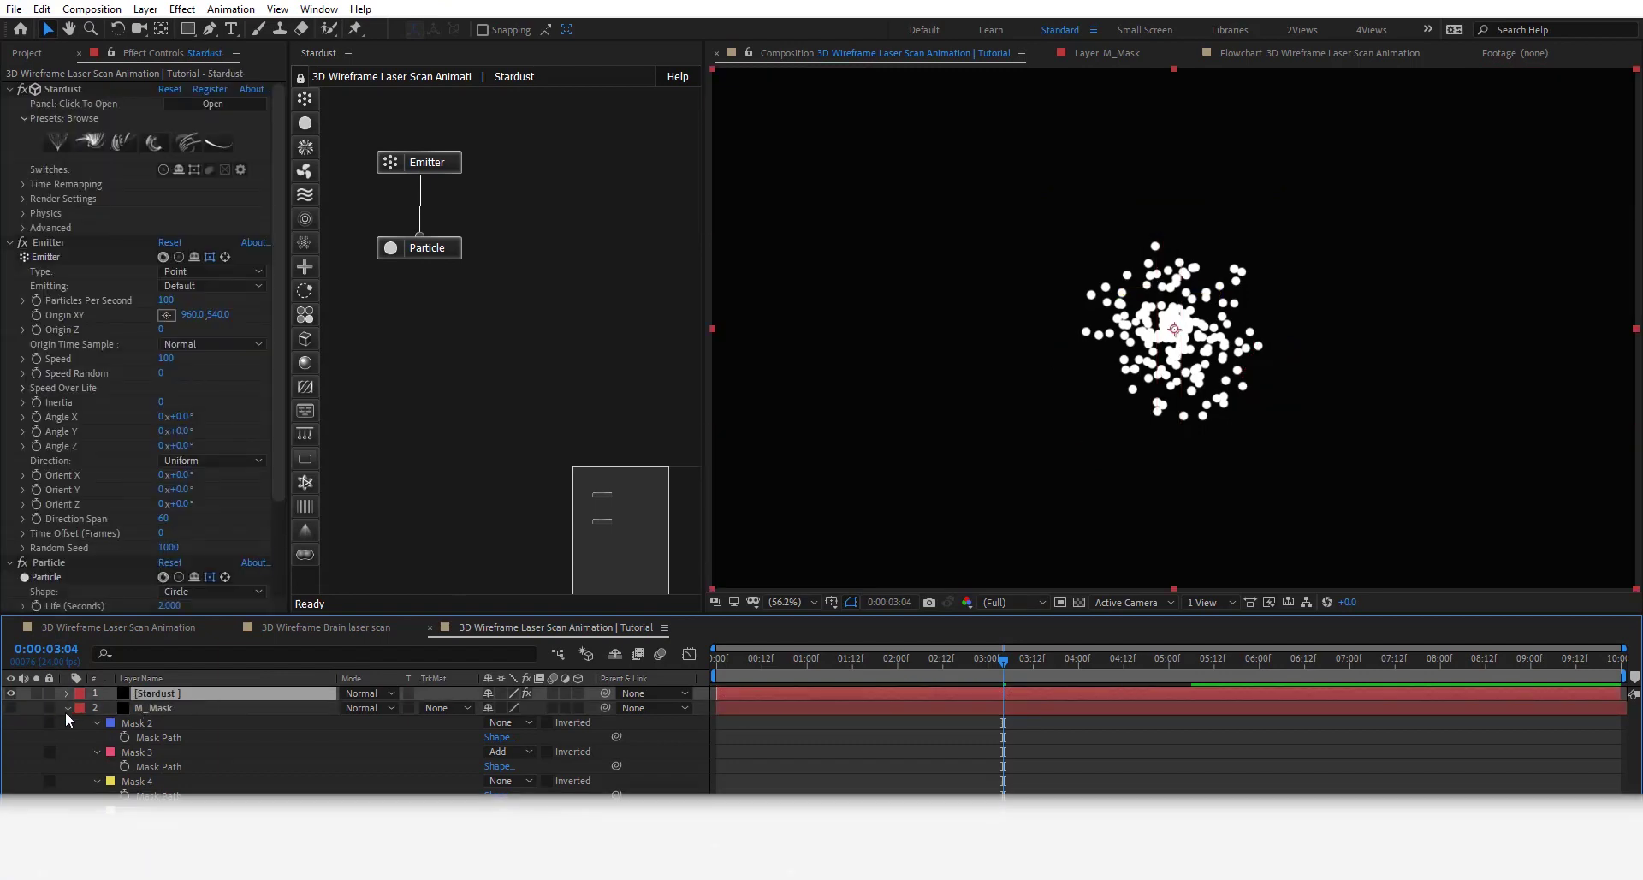
pyautogui.moveTo(483, 133); pyautogui.dragTo(426, 304)
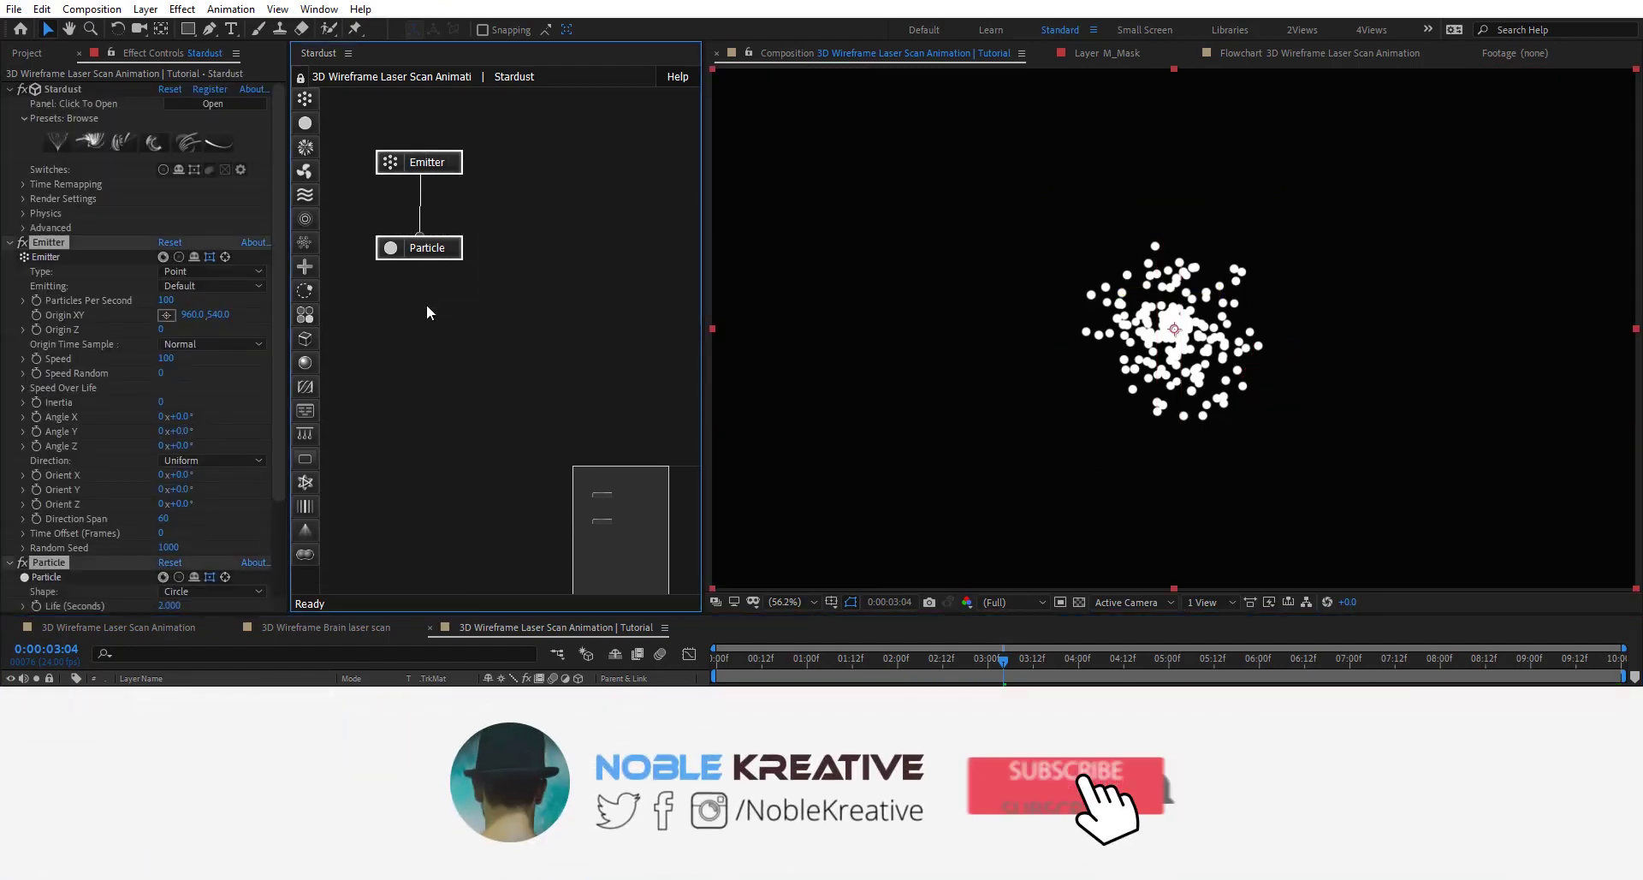
pyautogui.press('Delete')
pyautogui.moveTo(305, 338); pyautogui.dragTo(460, 239)
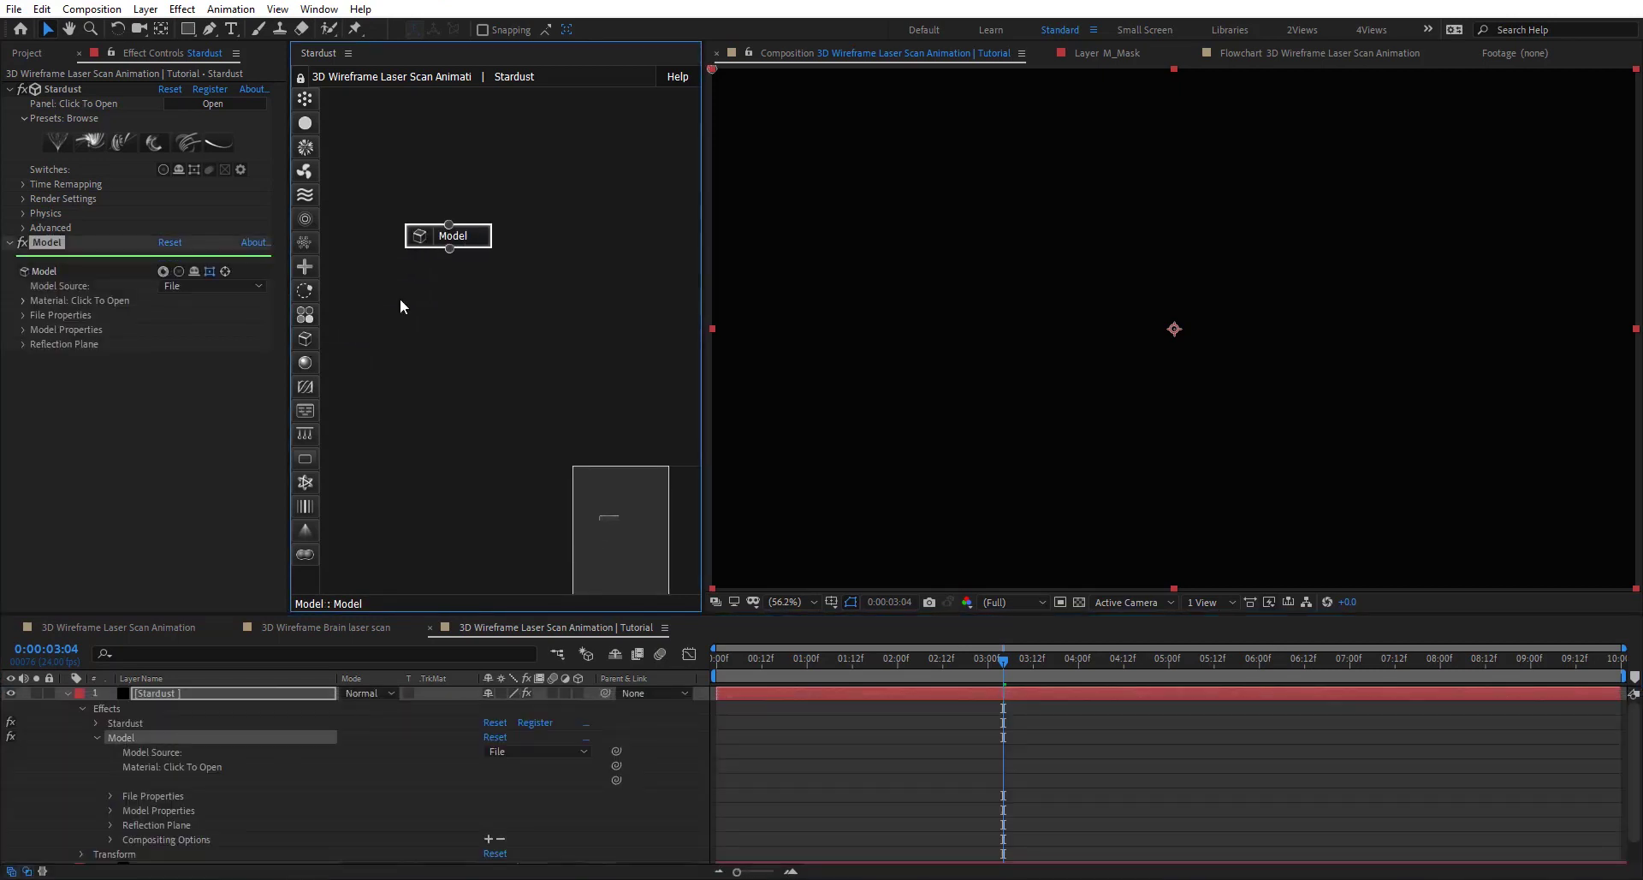
# Step: Set the Model node's source to Text / Mask and use M_Mask as its extrude layer
pyautogui.click(192, 286)
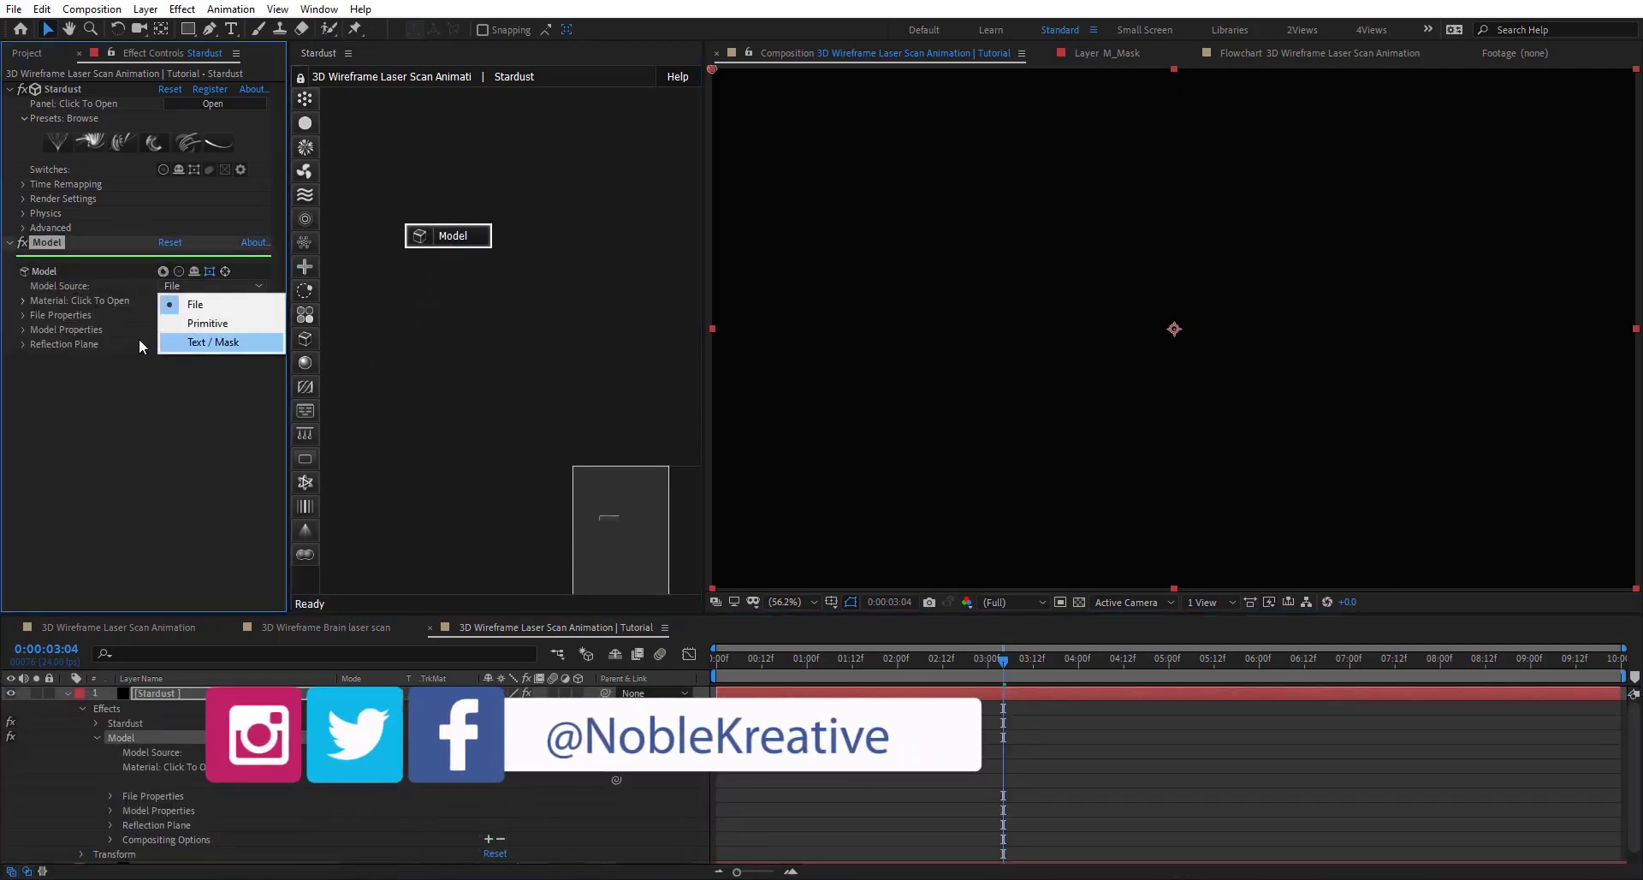
pyautogui.click(171, 341)
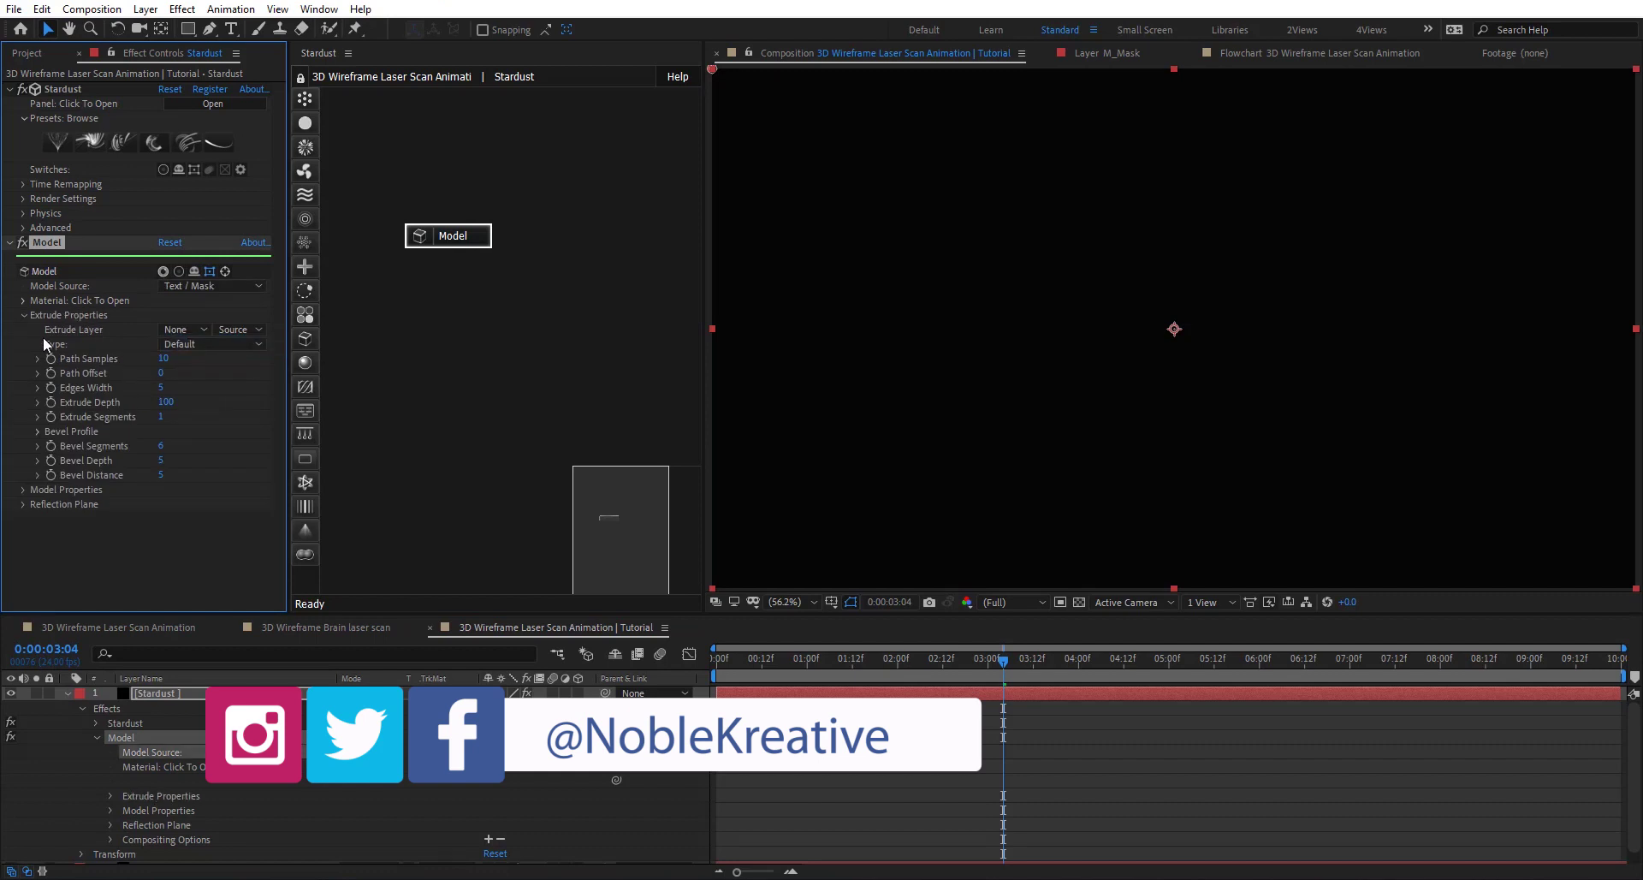
pyautogui.click(171, 329)
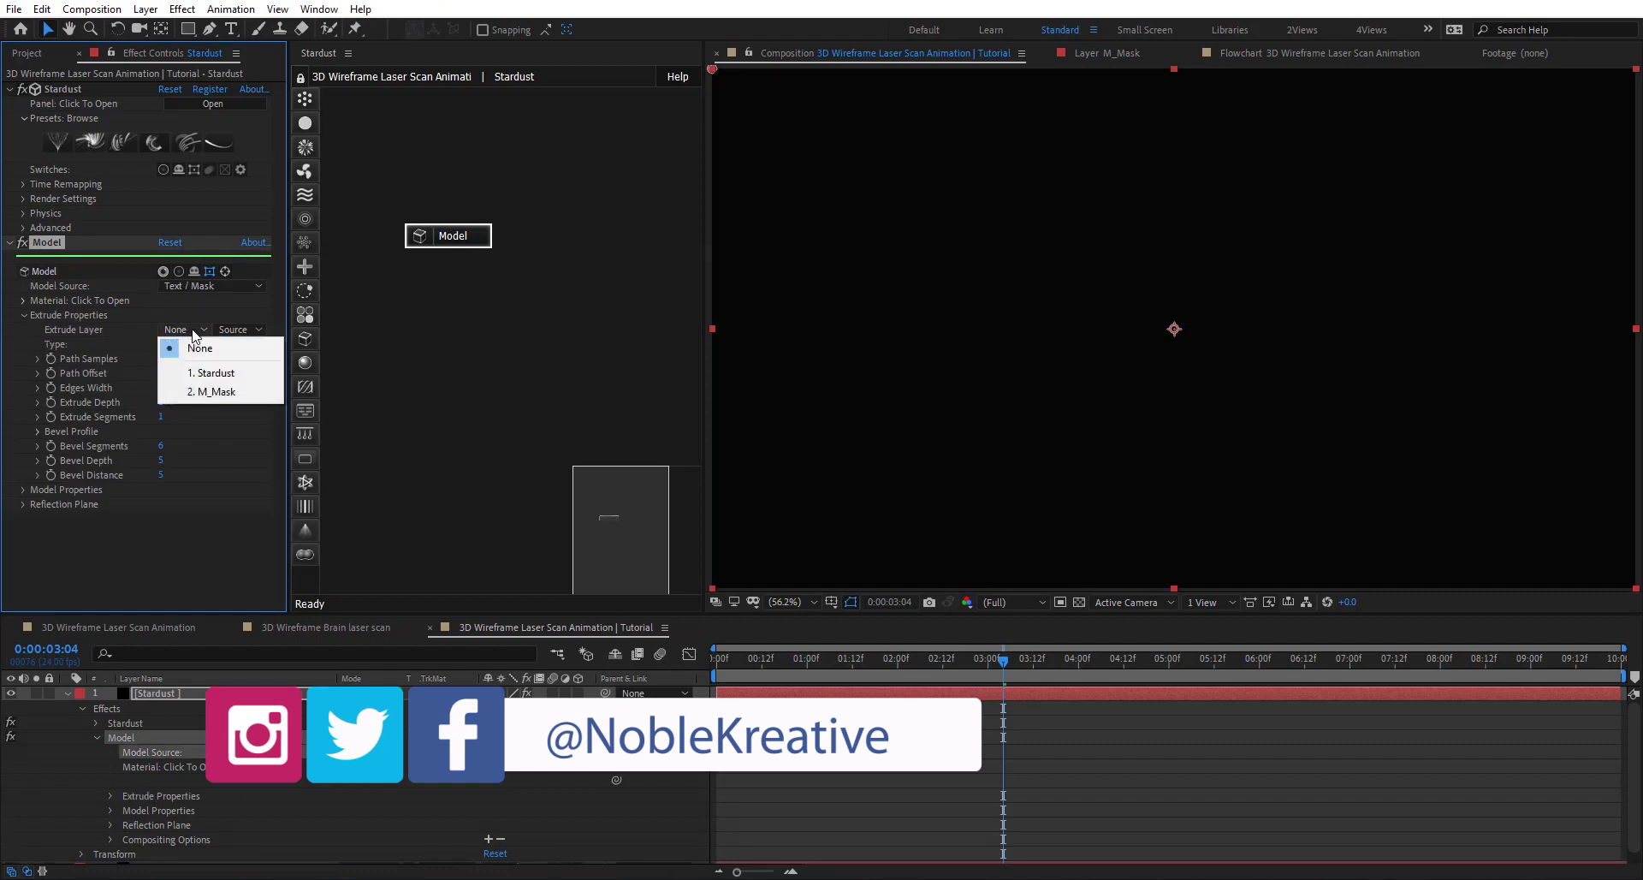
pyautogui.click(214, 392)
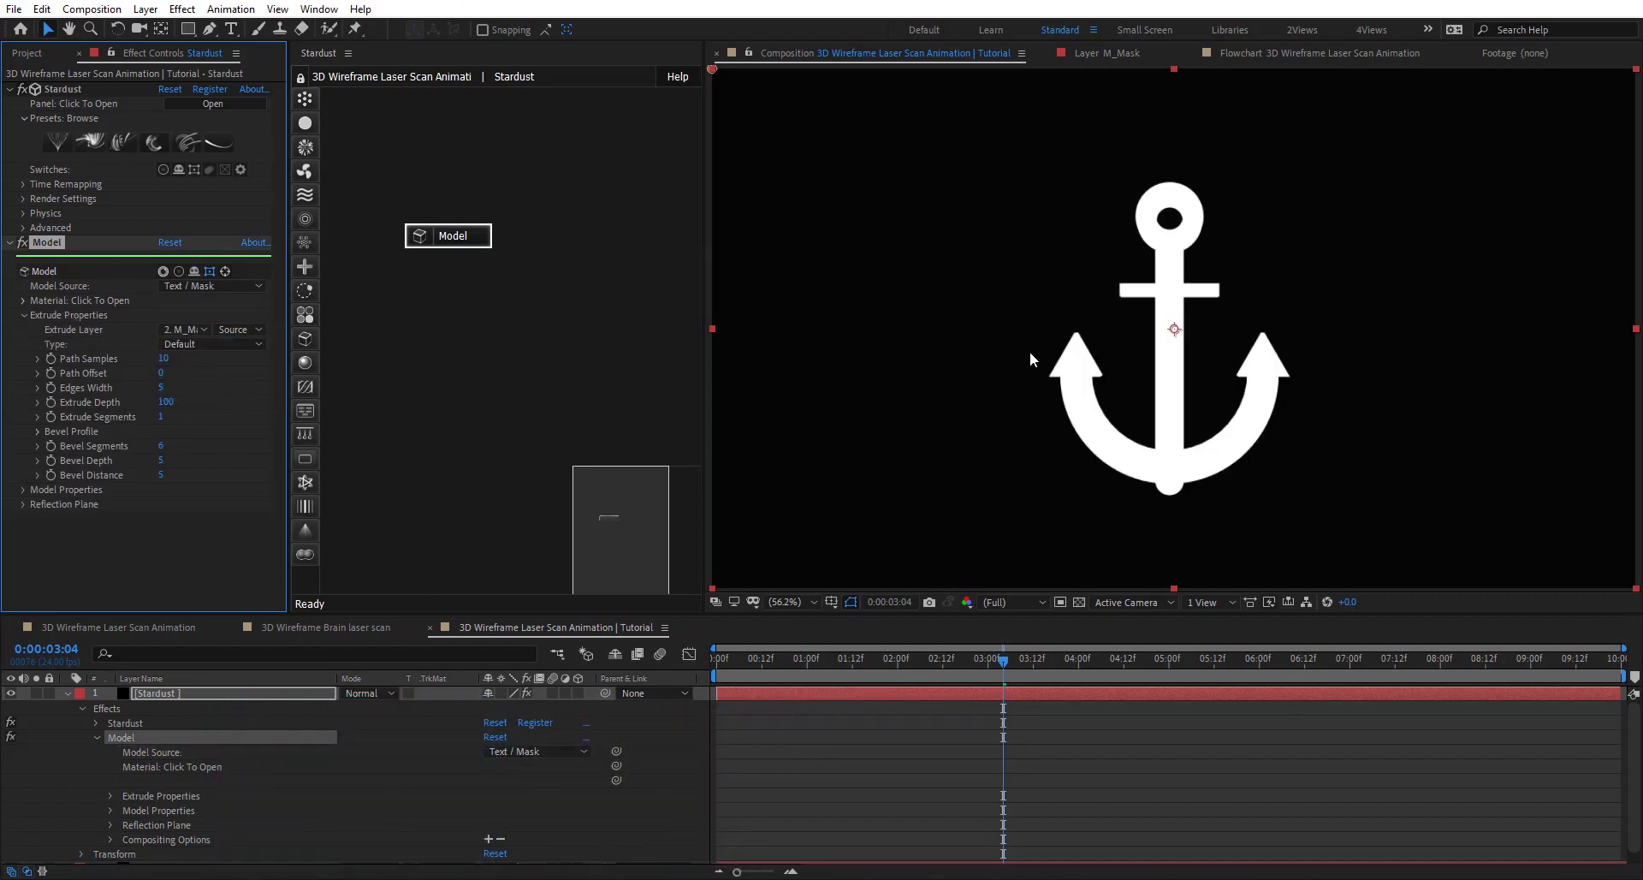
# Step: Add a two-node camera with the 50mm preset and orbit it so the extruded side of the anchor shows
pyautogui.rightClick(666, 766)
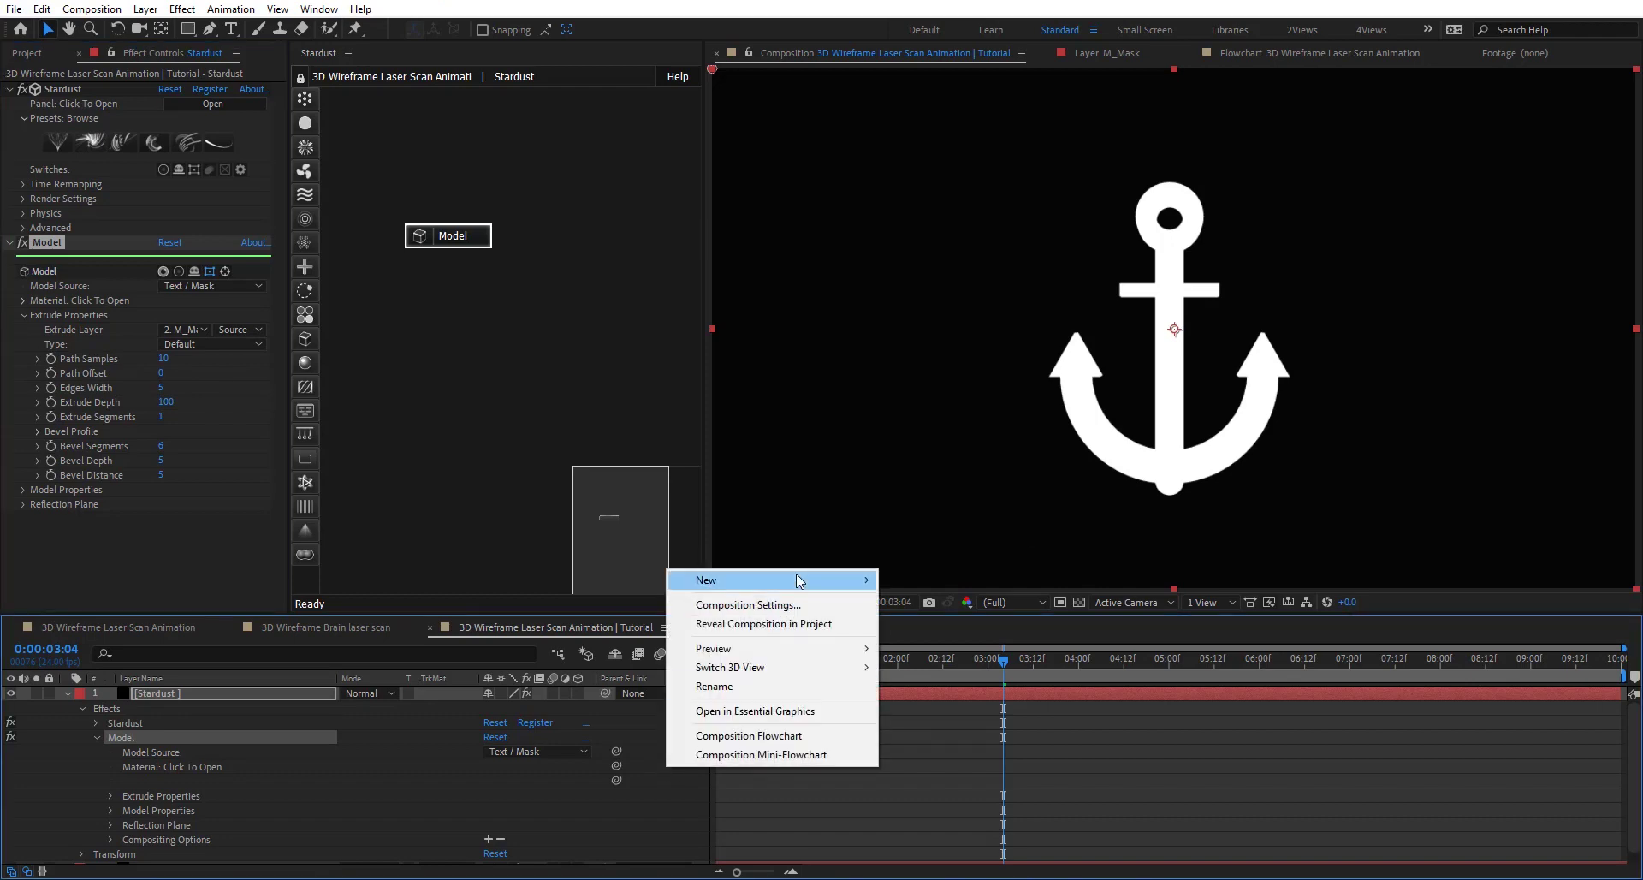
pyautogui.moveTo(794, 579)
pyautogui.click(972, 660)
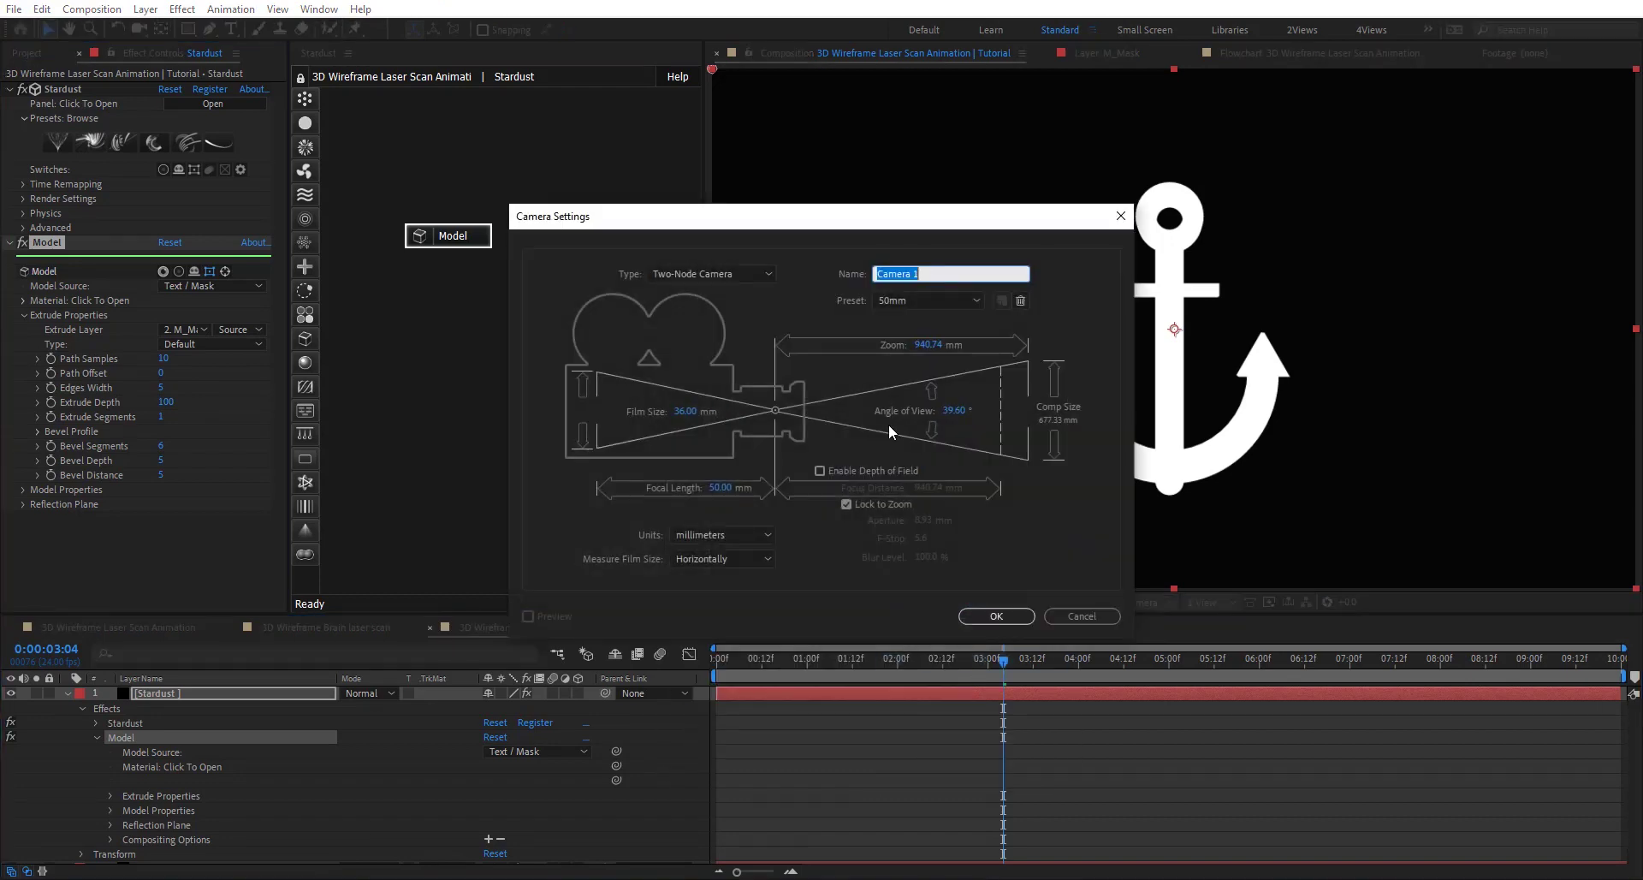
pyautogui.press('Return')
pyautogui.press('c')
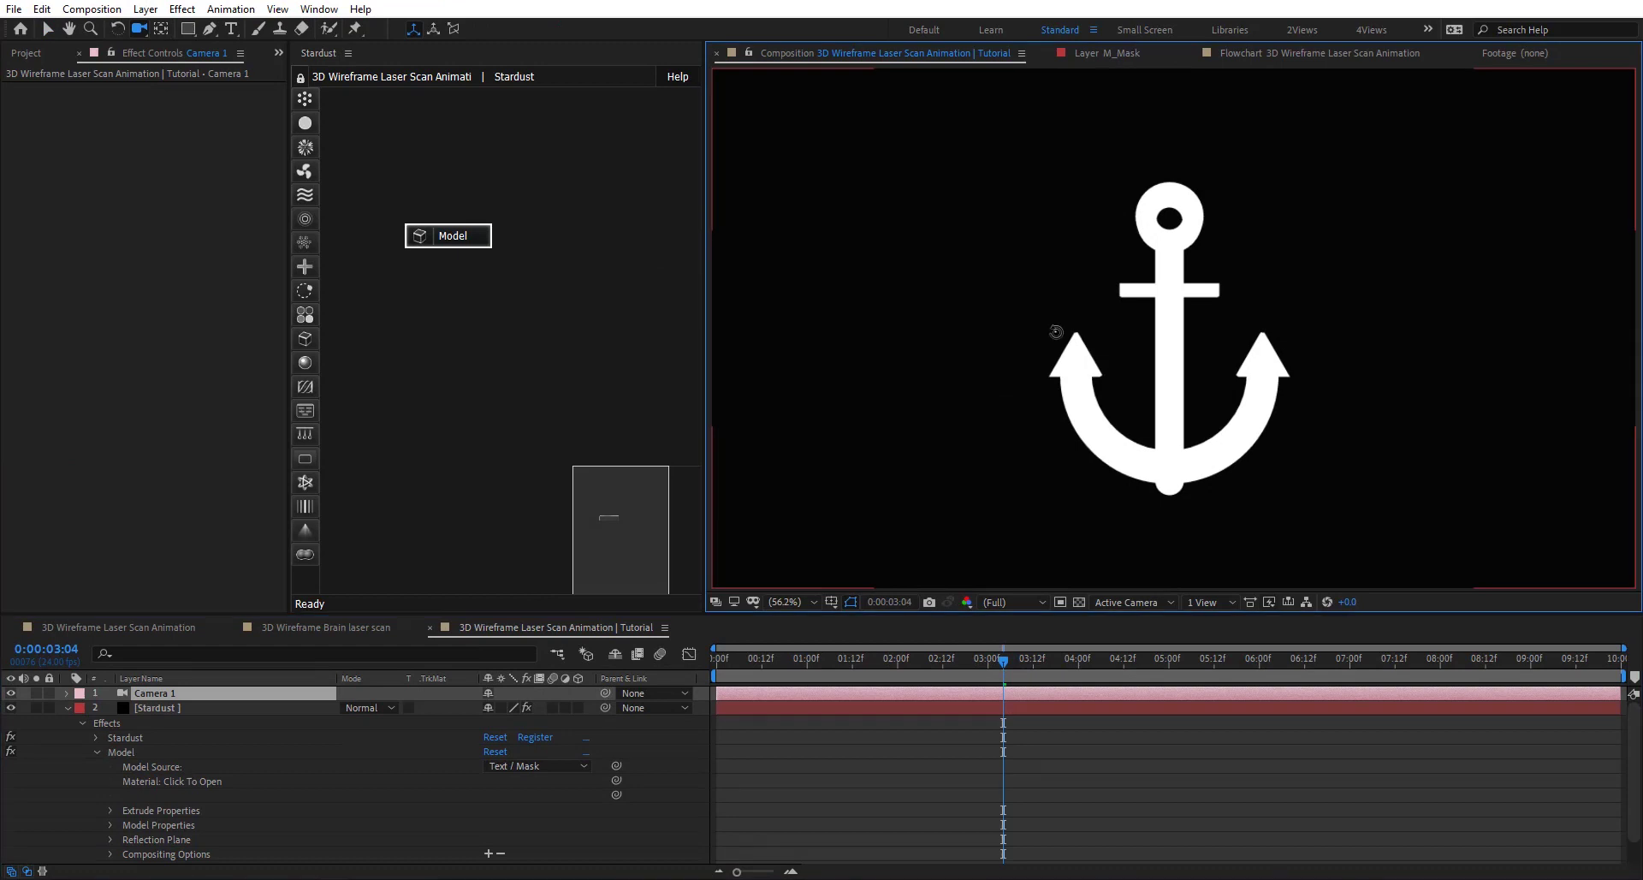
pyautogui.moveTo(1056, 338); pyautogui.dragTo(1056, 331)
# Step: Add a white point light with smooth falloff and cast shadows to the composition
pyautogui.rightClick(665, 742)
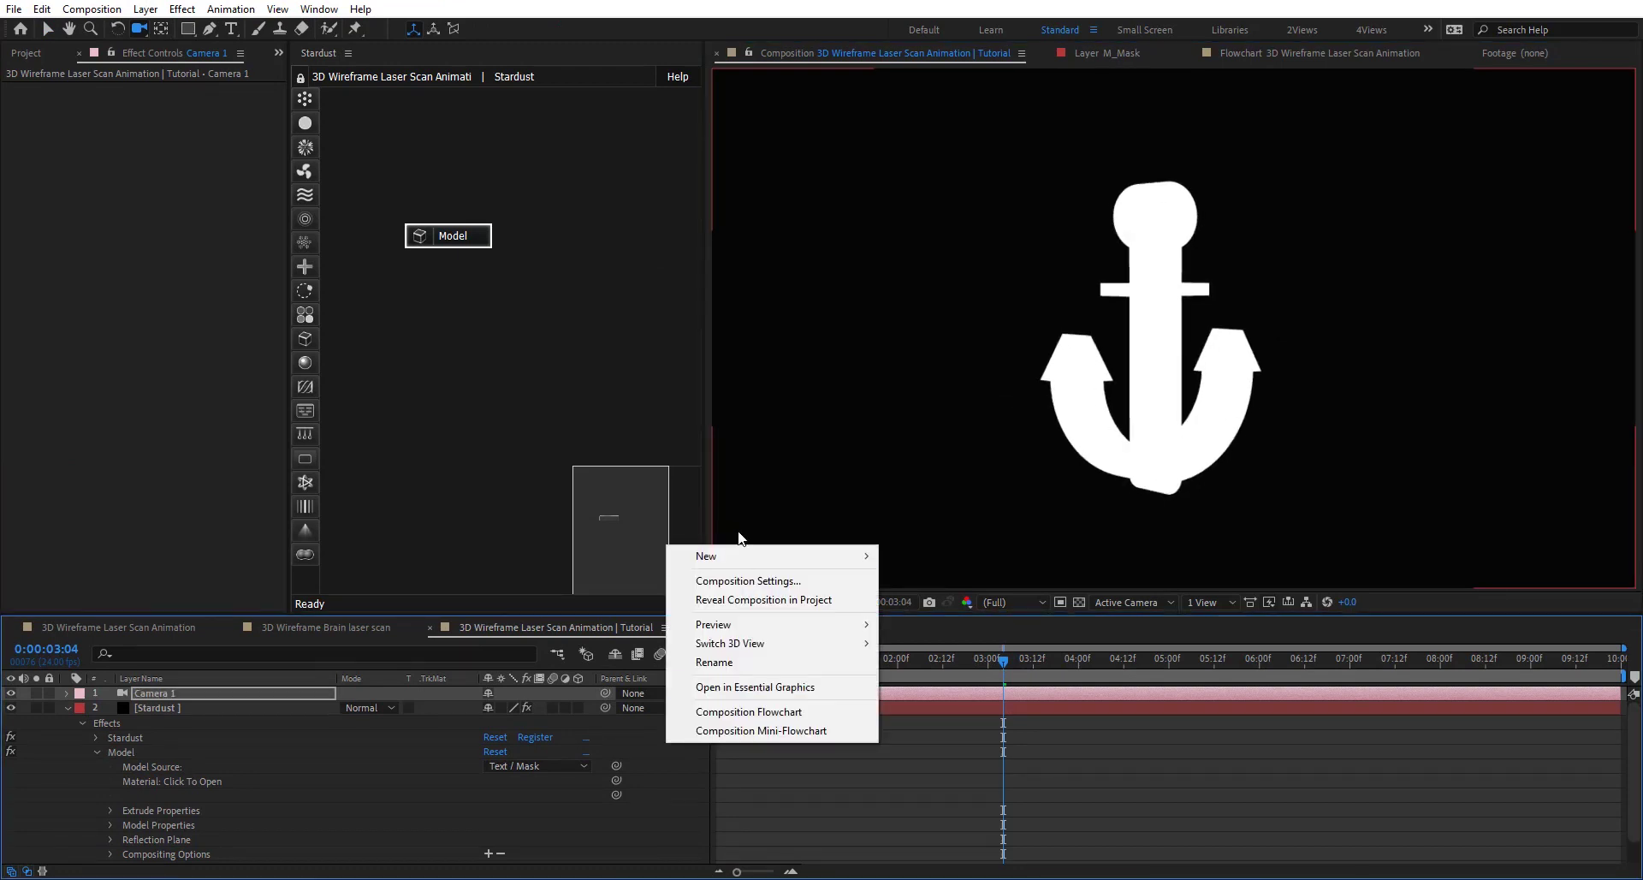
pyautogui.moveTo(821, 556)
pyautogui.click(991, 632)
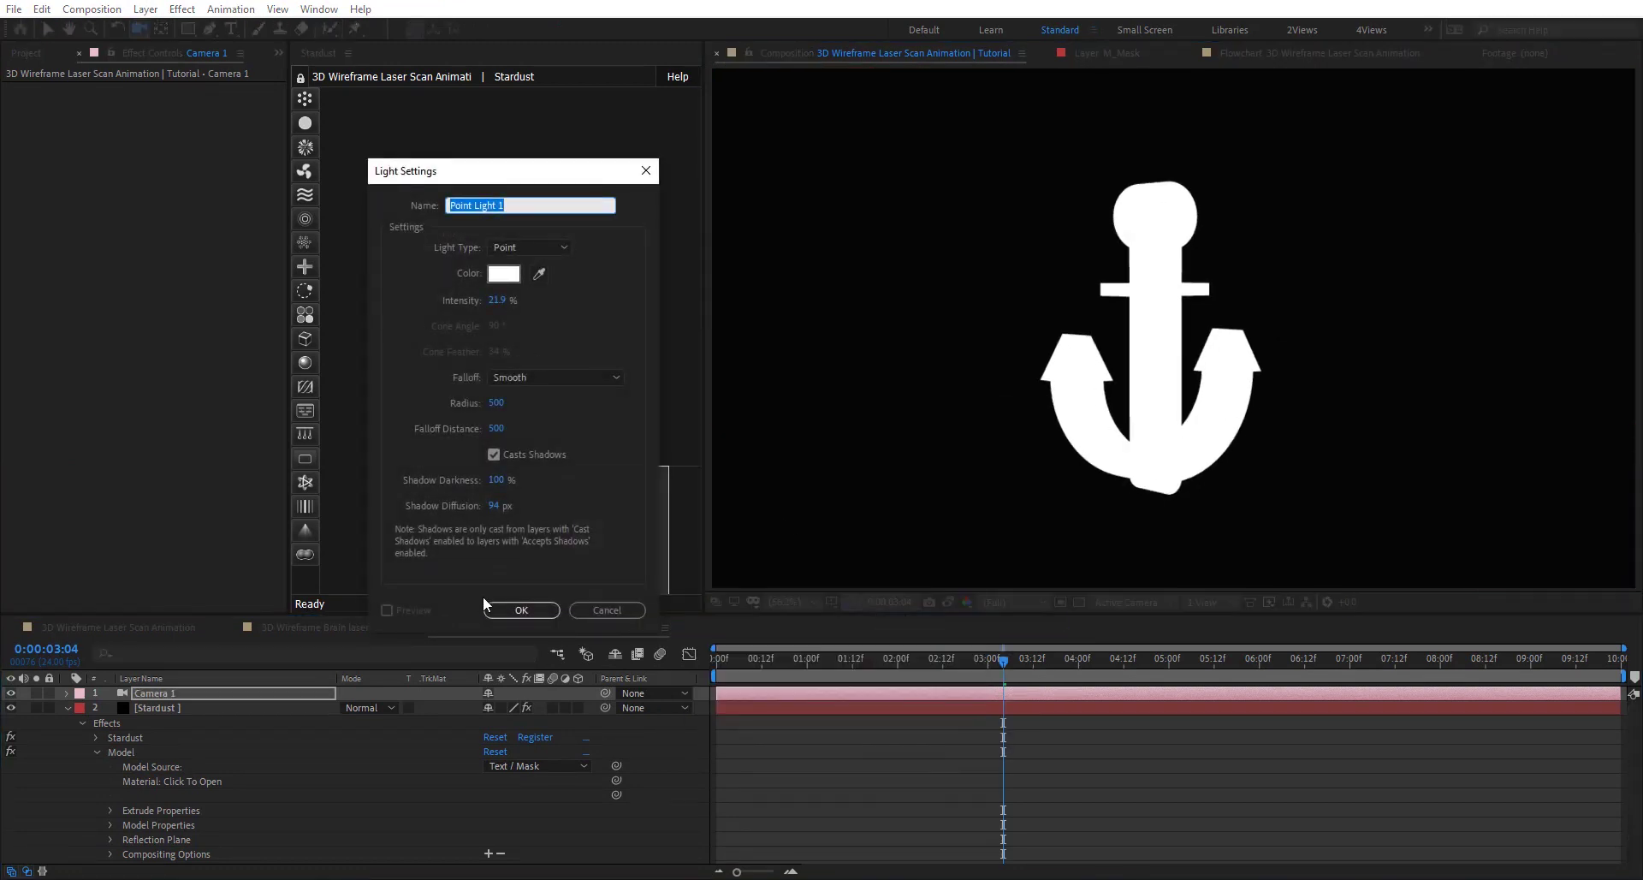
pyautogui.click(516, 609)
# Step: Add a white ambient light to the composition
pyautogui.rightClick(683, 758)
pyautogui.moveTo(787, 570)
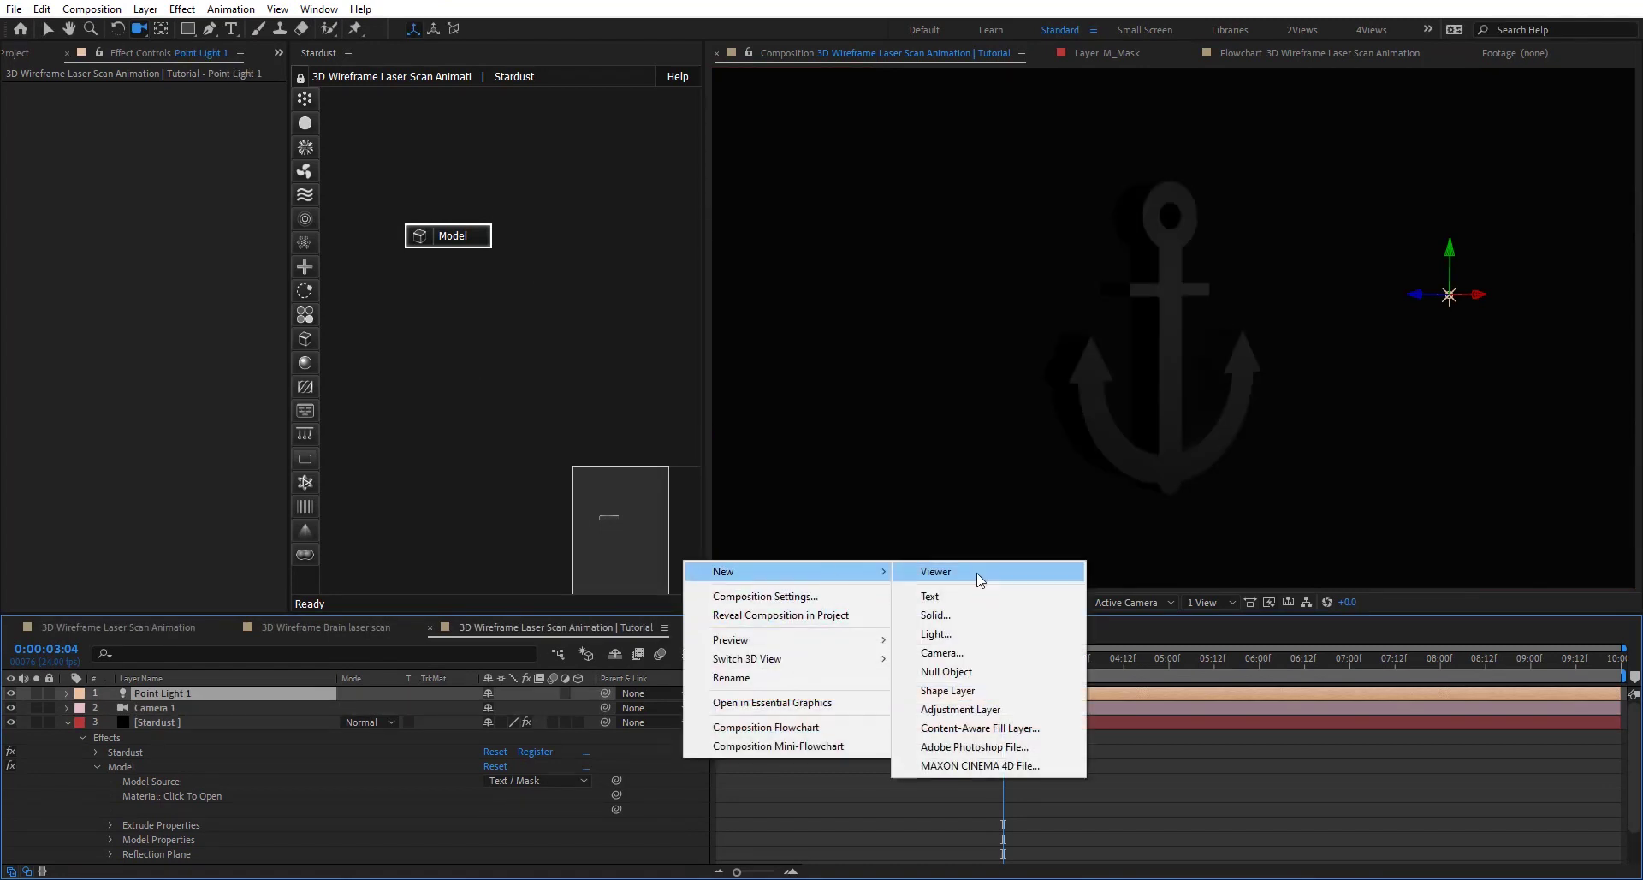
pyautogui.click(972, 631)
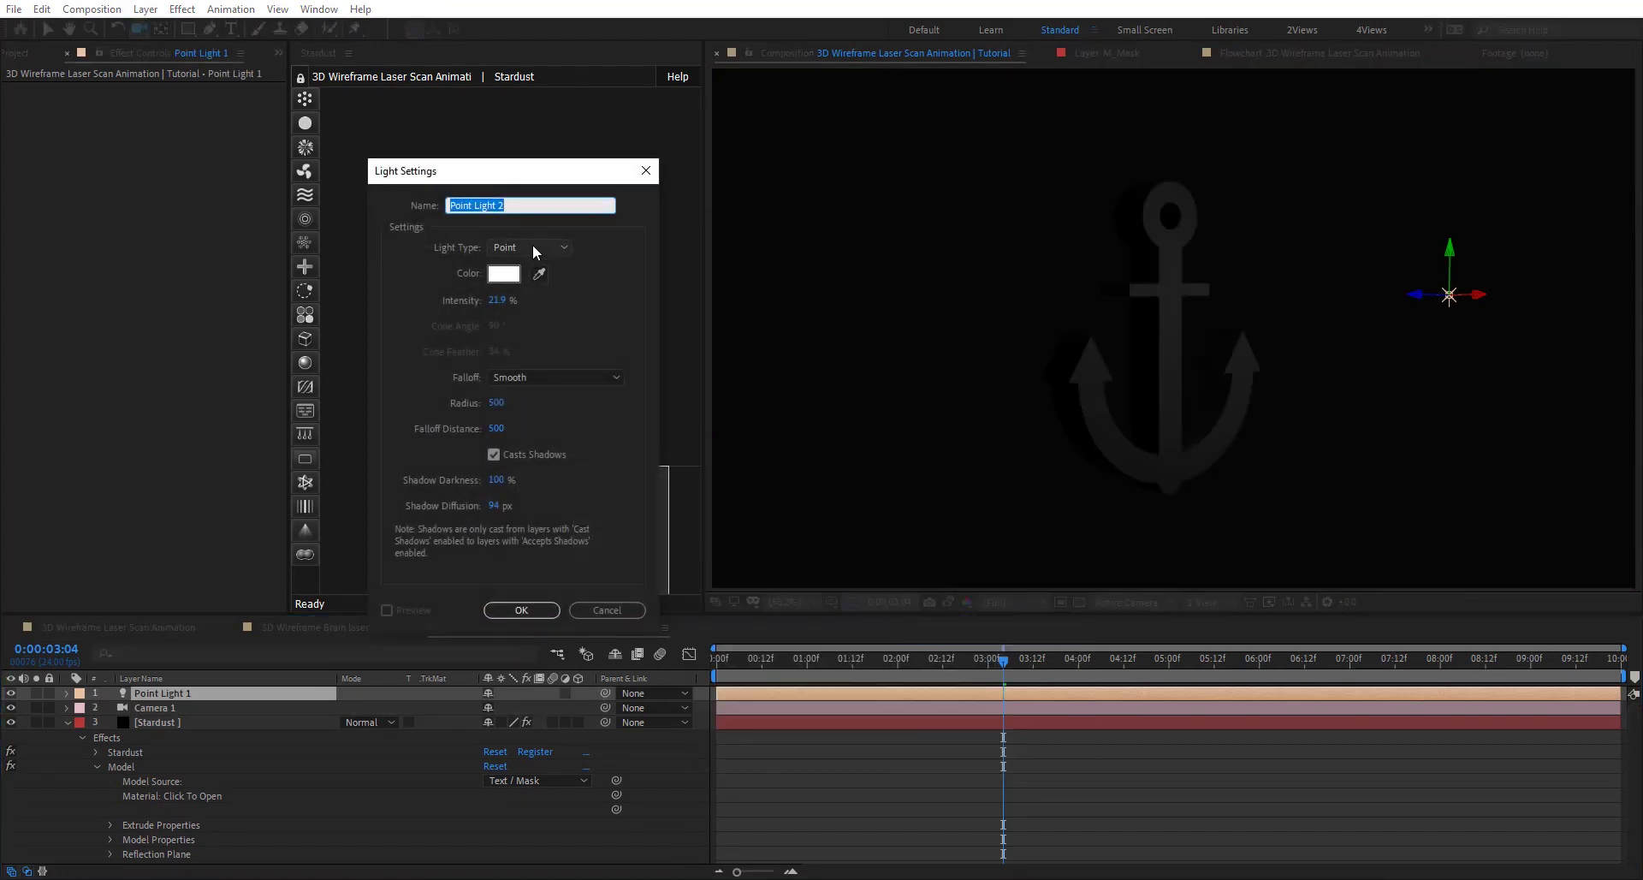
pyautogui.click(533, 247)
pyautogui.click(534, 310)
pyautogui.click(522, 609)
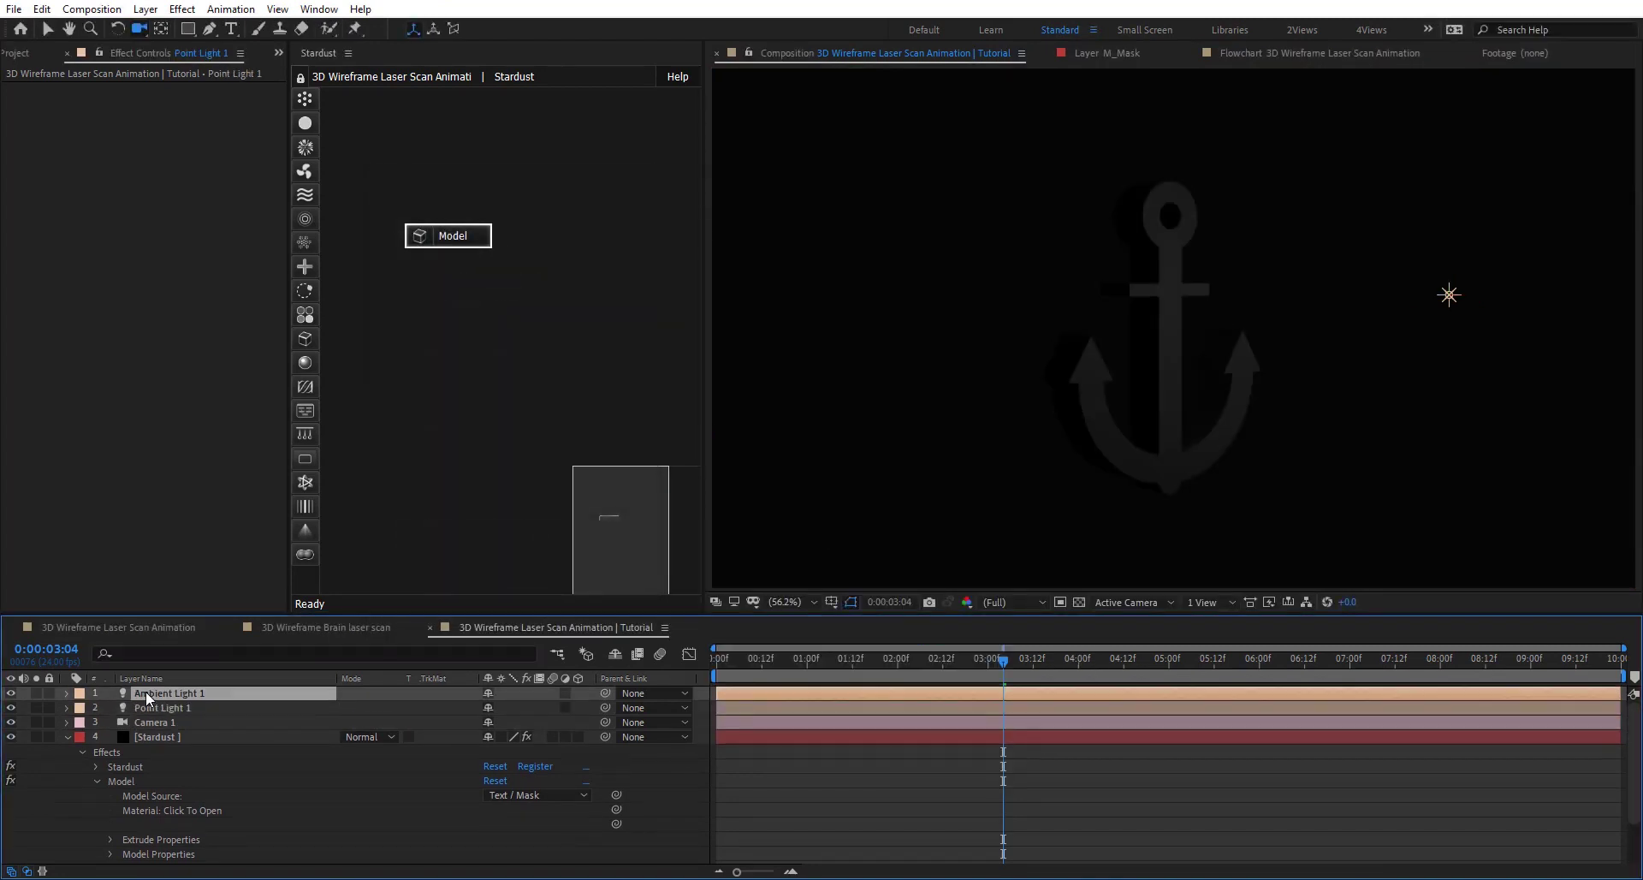
# Step: Duplicate the point light, move the copy along its Z axis behind the anchor, and orbit the camera to the opposite side
pyautogui.click(166, 706)
pyautogui.hotkey('ctrl', 'd')
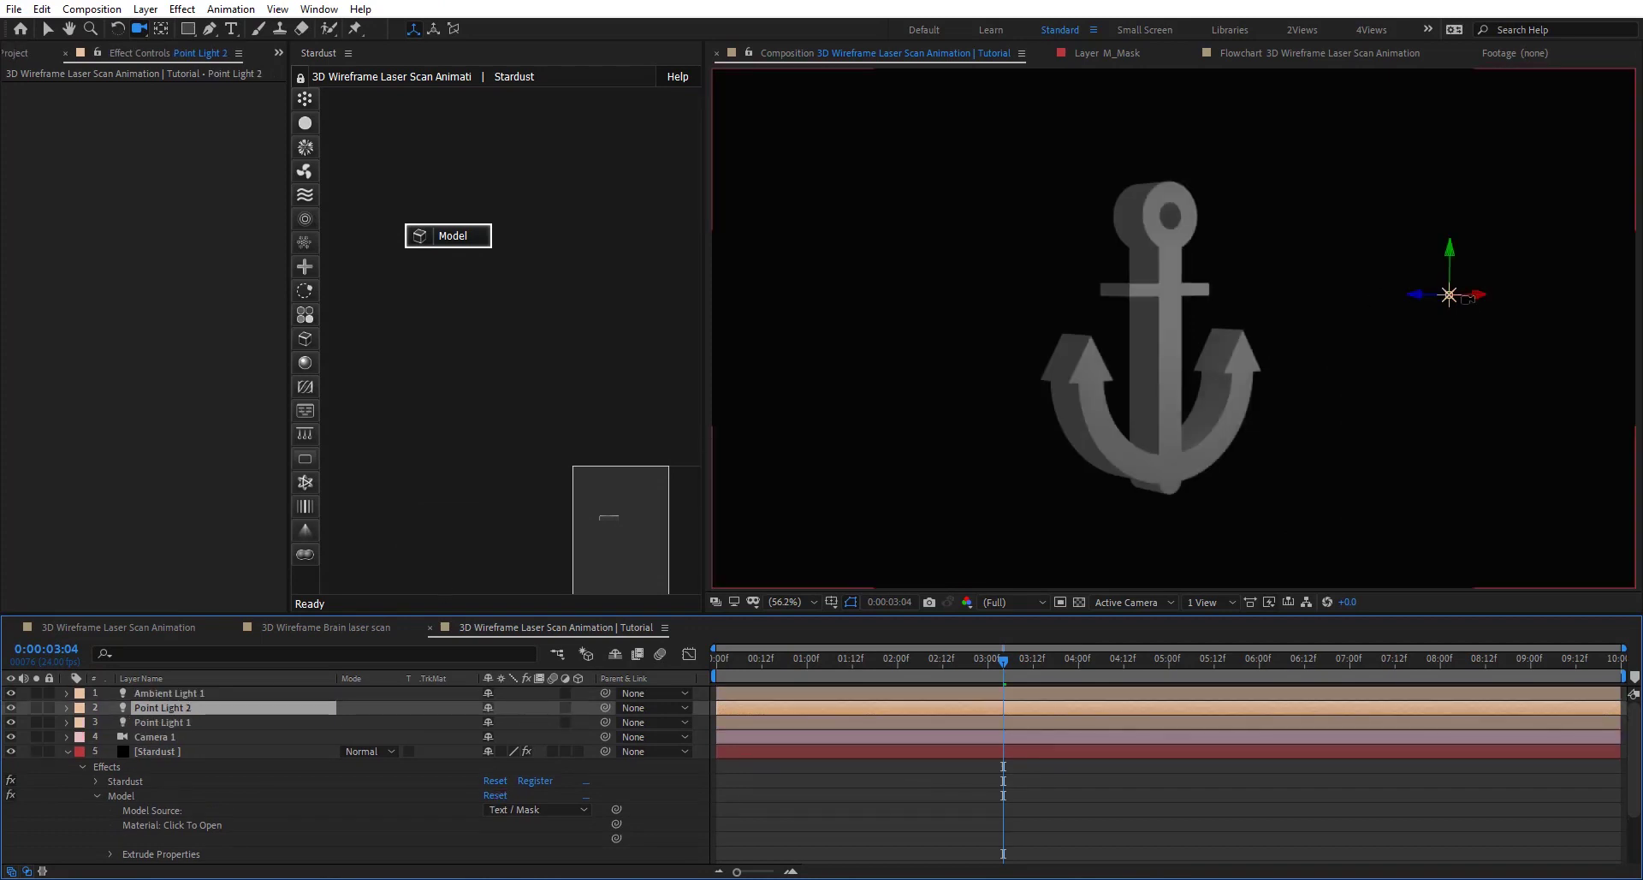
pyautogui.press('v')
pyautogui.moveTo(1416, 301); pyautogui.dragTo(904, 299)
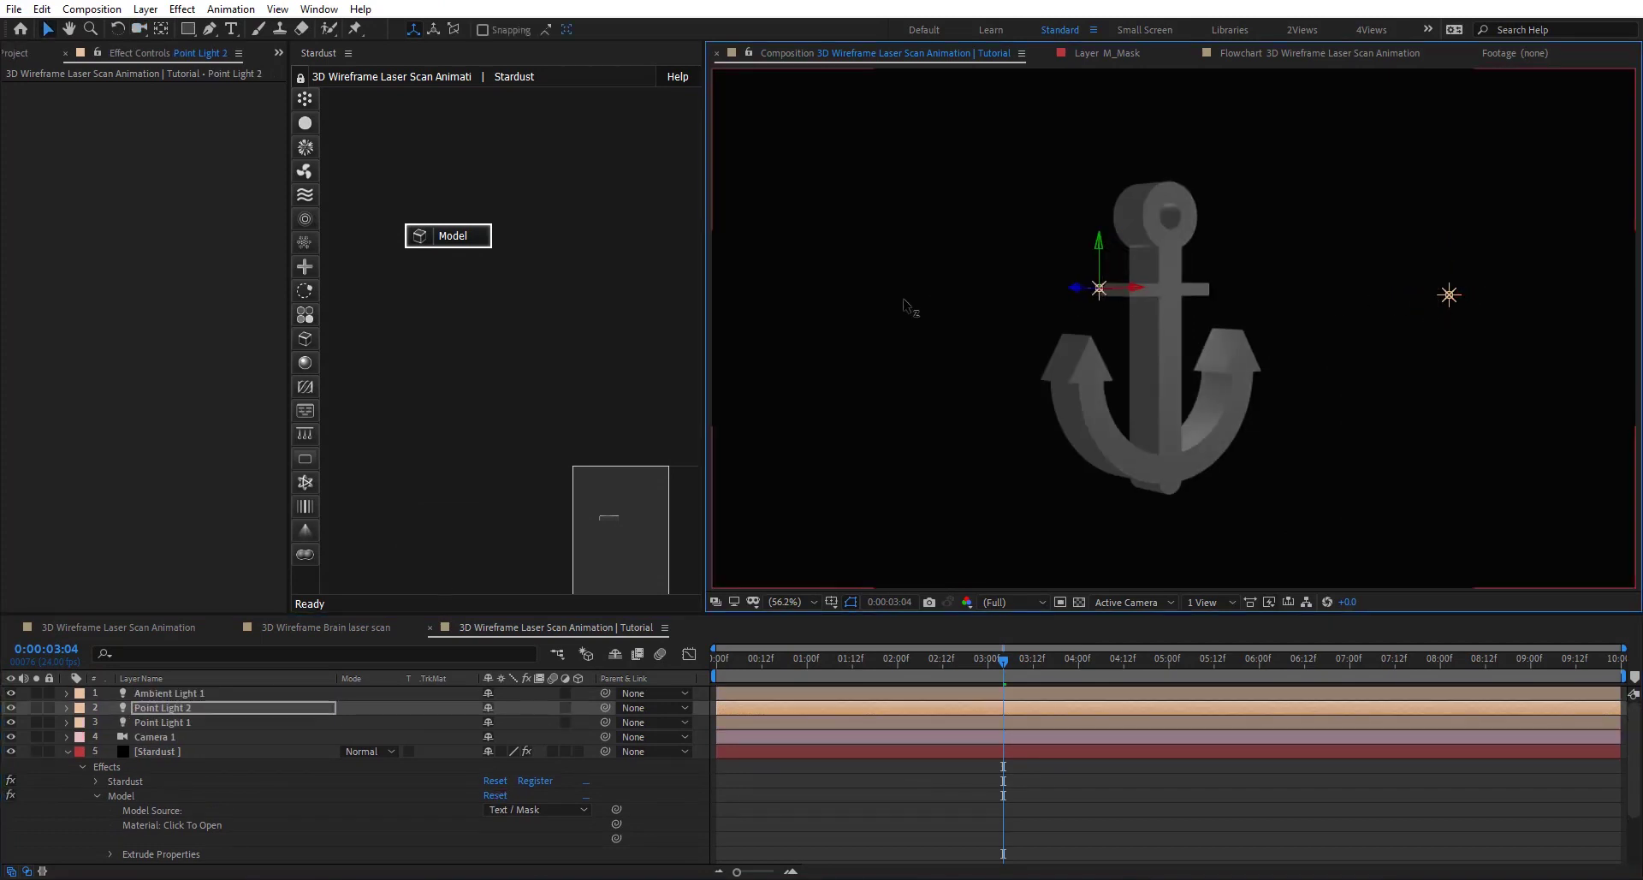
pyautogui.press('c')
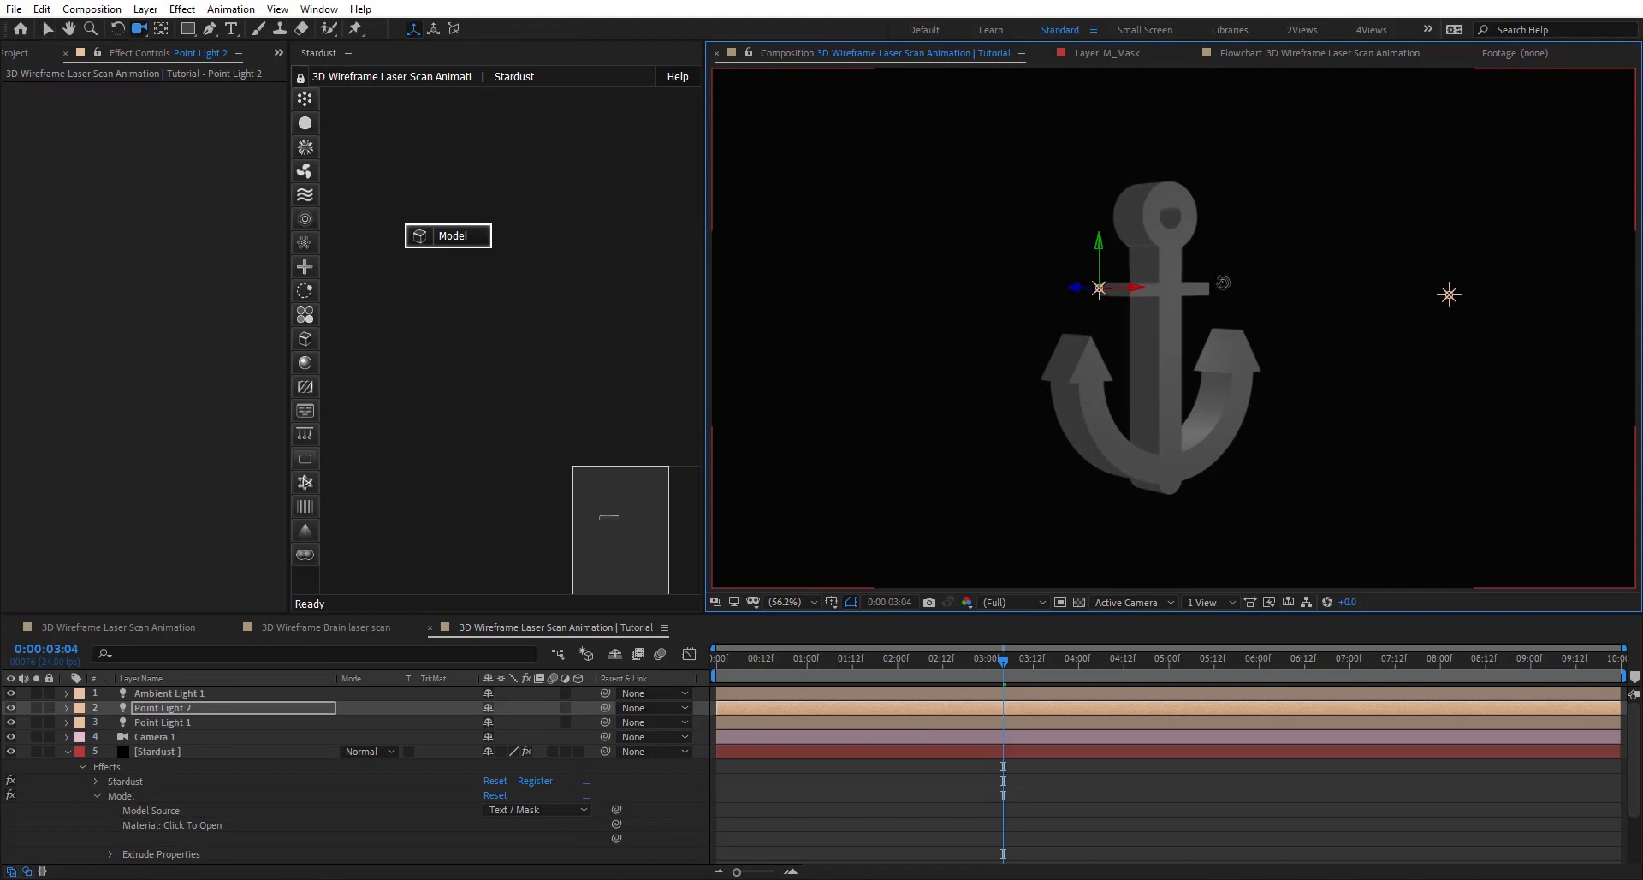
pyautogui.moveTo(1223, 283)
pyautogui.mouseDown()
pyautogui.moveTo(1182, 288)
pyautogui.moveTo(1215, 290)
pyautogui.mouseUp()
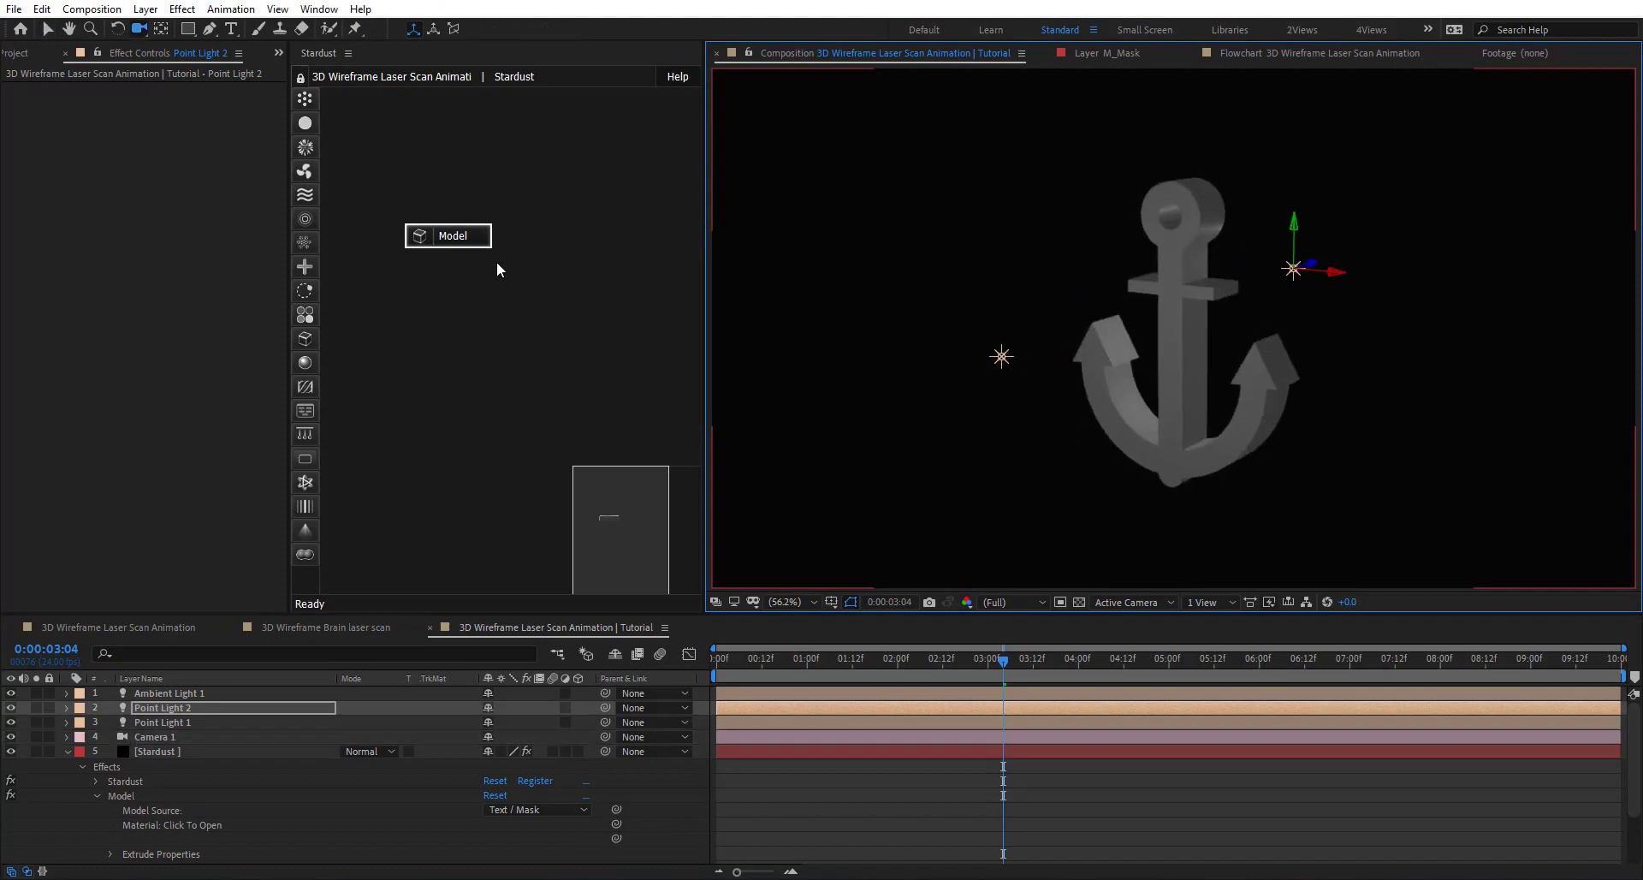
# Step: Move the Model node aside and add an Emitter node connected to a Particle node in the Stardust graph
pyautogui.click(479, 237)
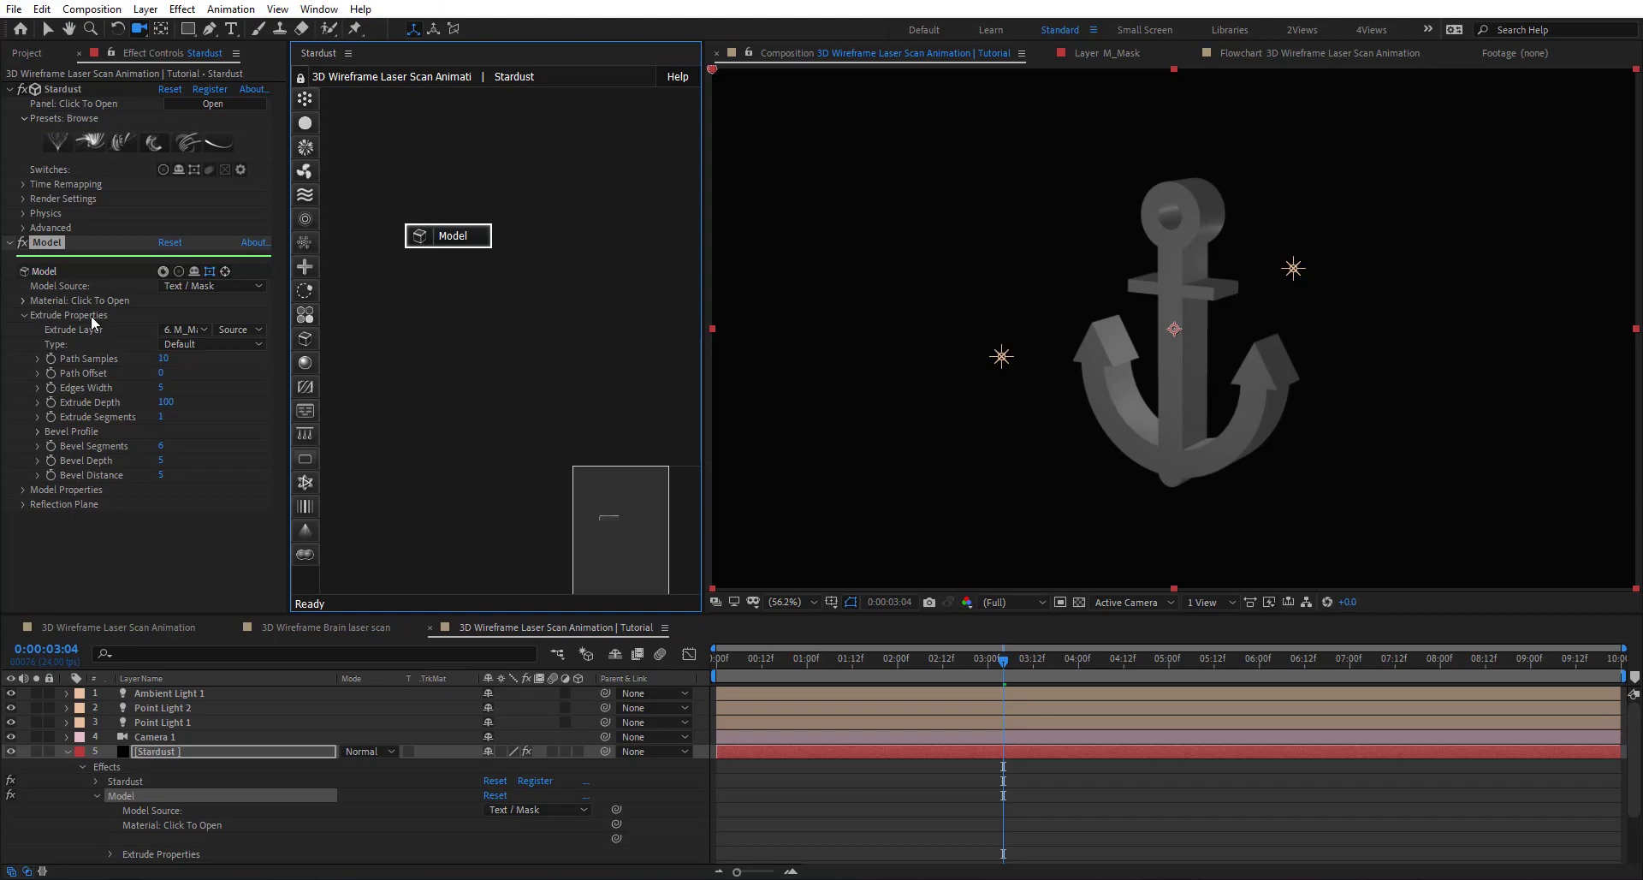
pyautogui.moveTo(462, 242); pyautogui.dragTo(397, 251)
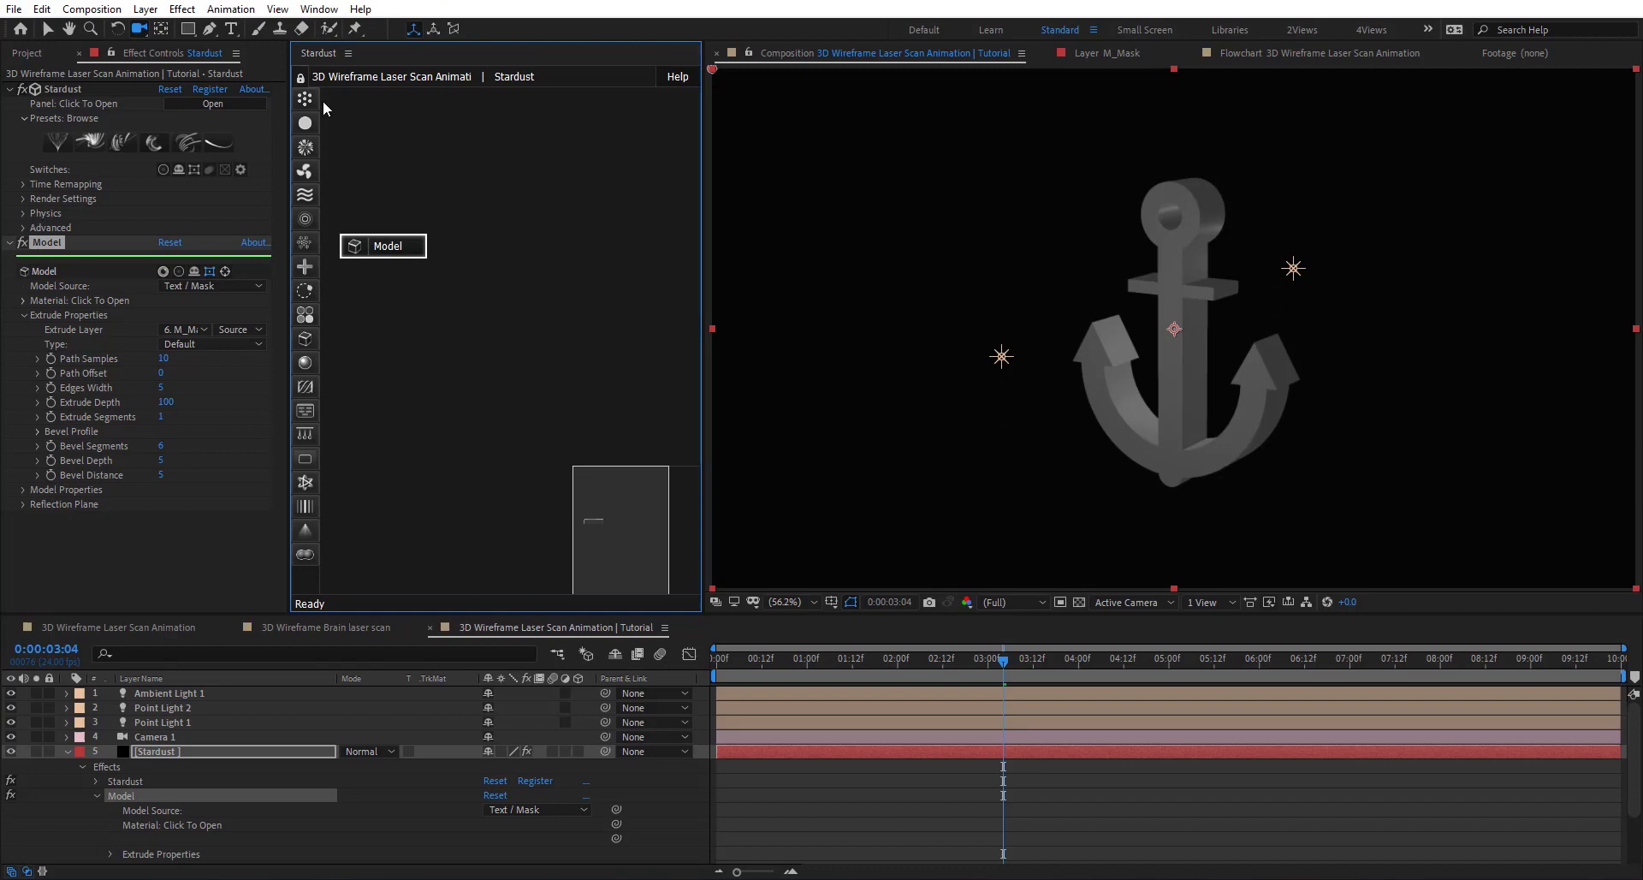
pyautogui.moveTo(305, 100); pyautogui.dragTo(478, 131)
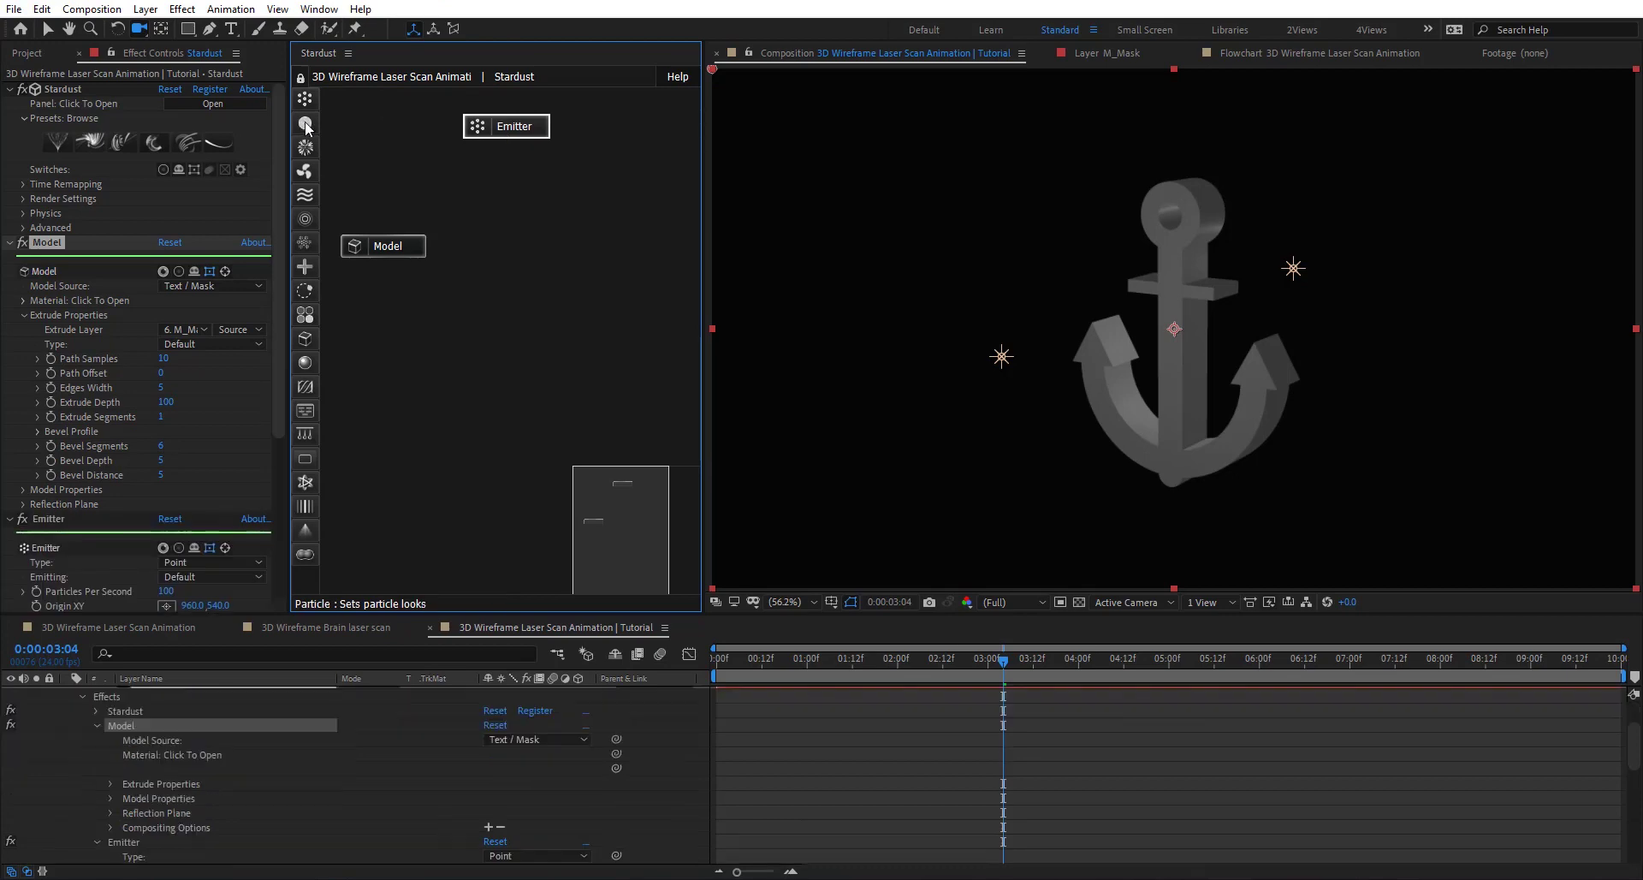
pyautogui.moveTo(307, 127); pyautogui.dragTo(545, 180)
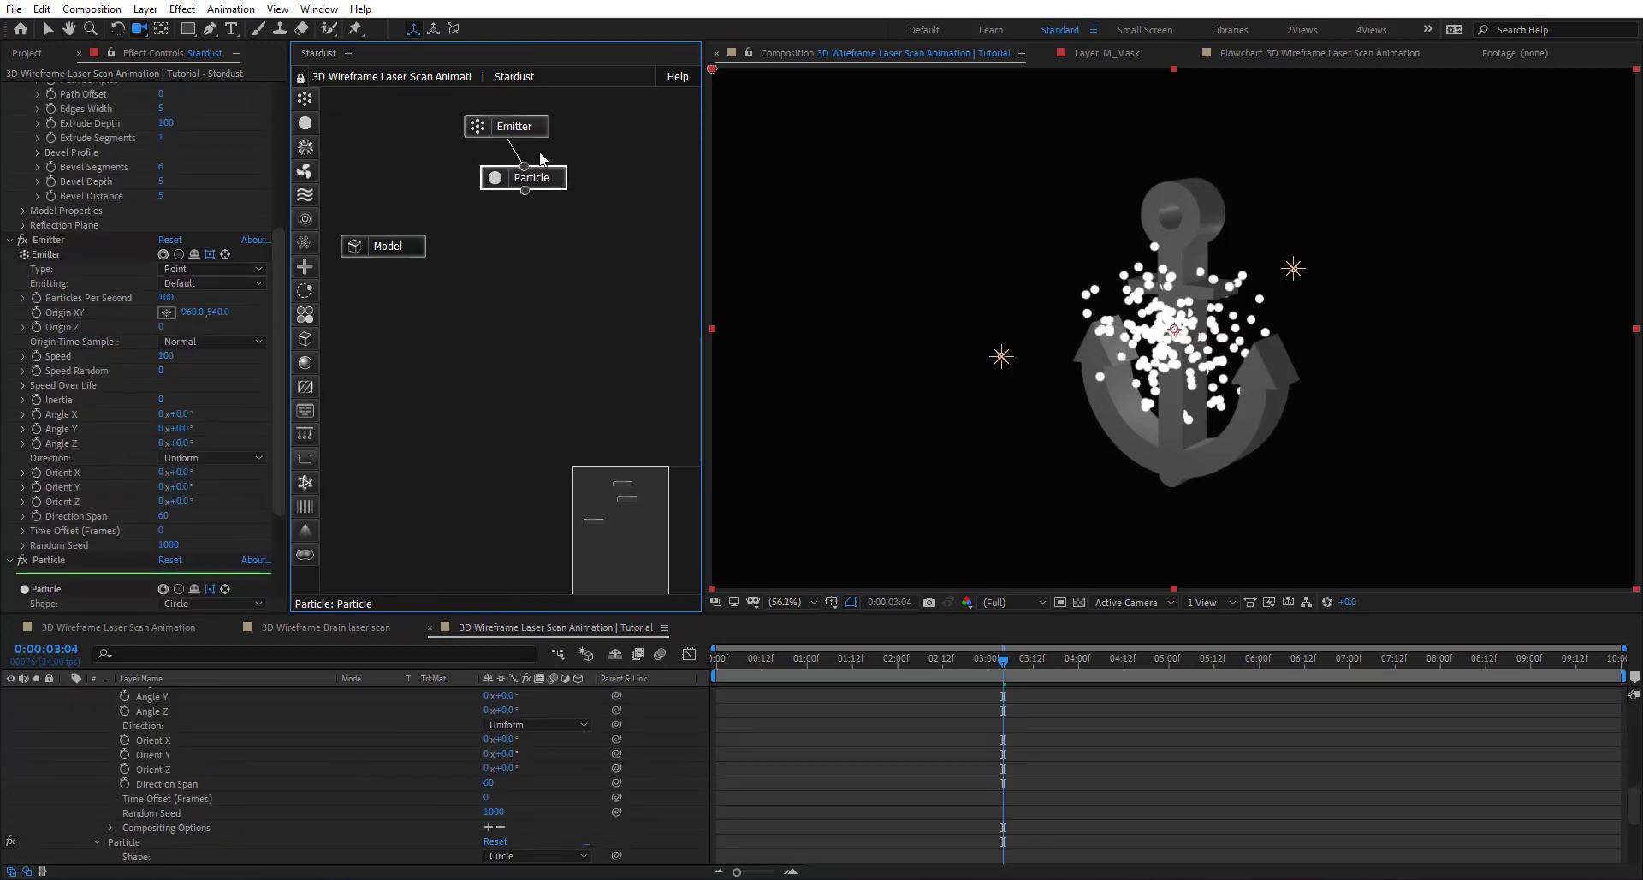
# Step: Rename the Emitter node as Edges
pyautogui.click(533, 132)
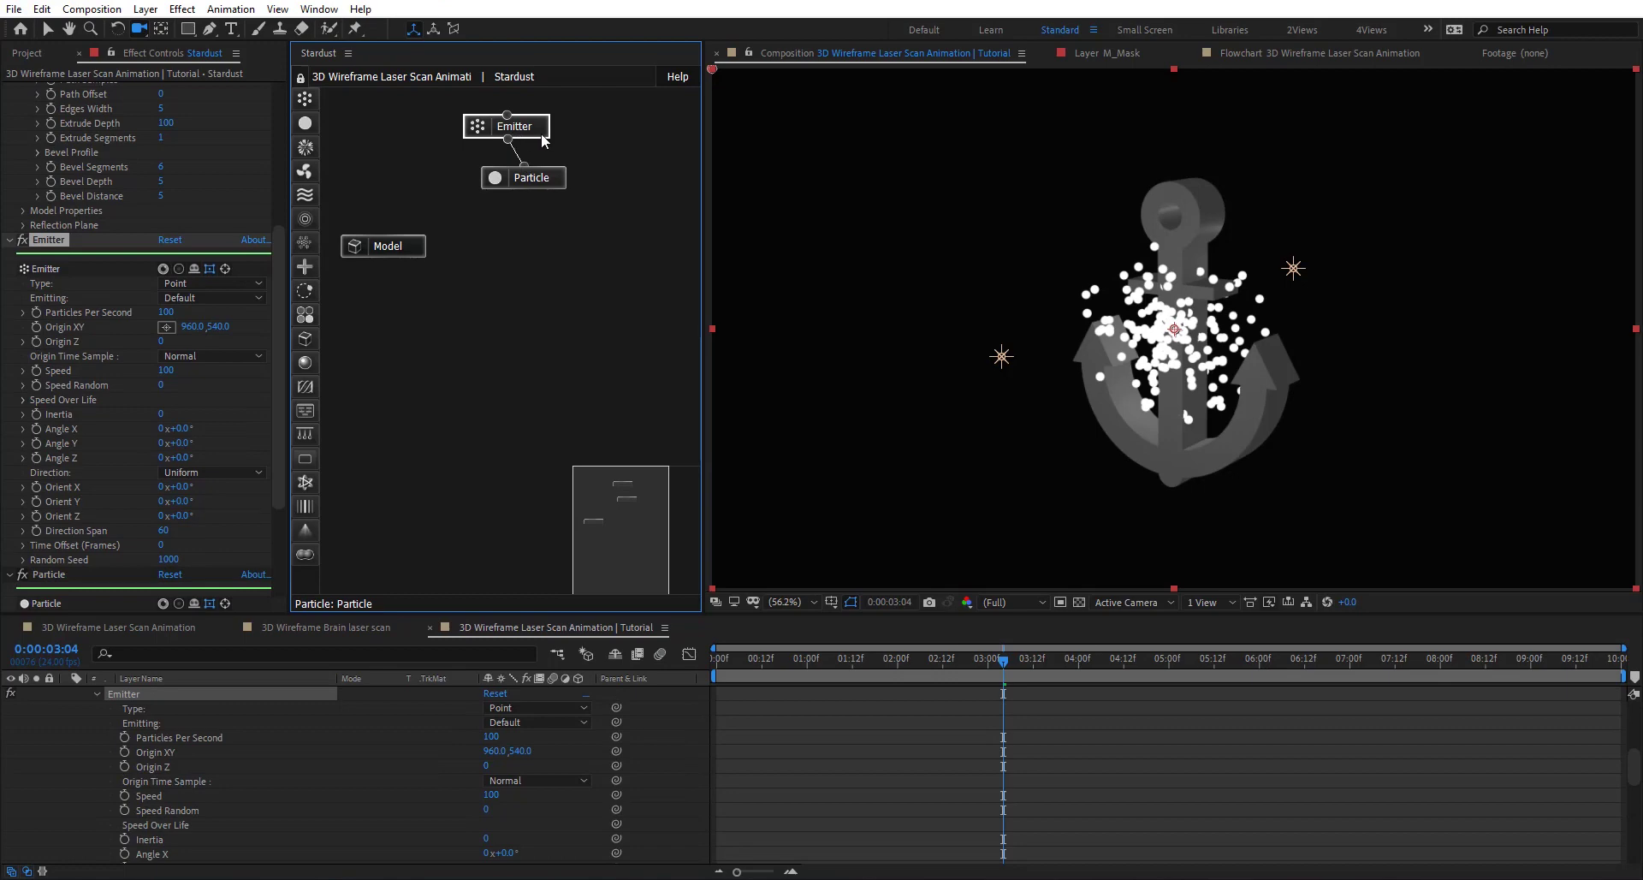
pyautogui.click(4, 260)
pyautogui.press('Return')
pyautogui.write('Edges')
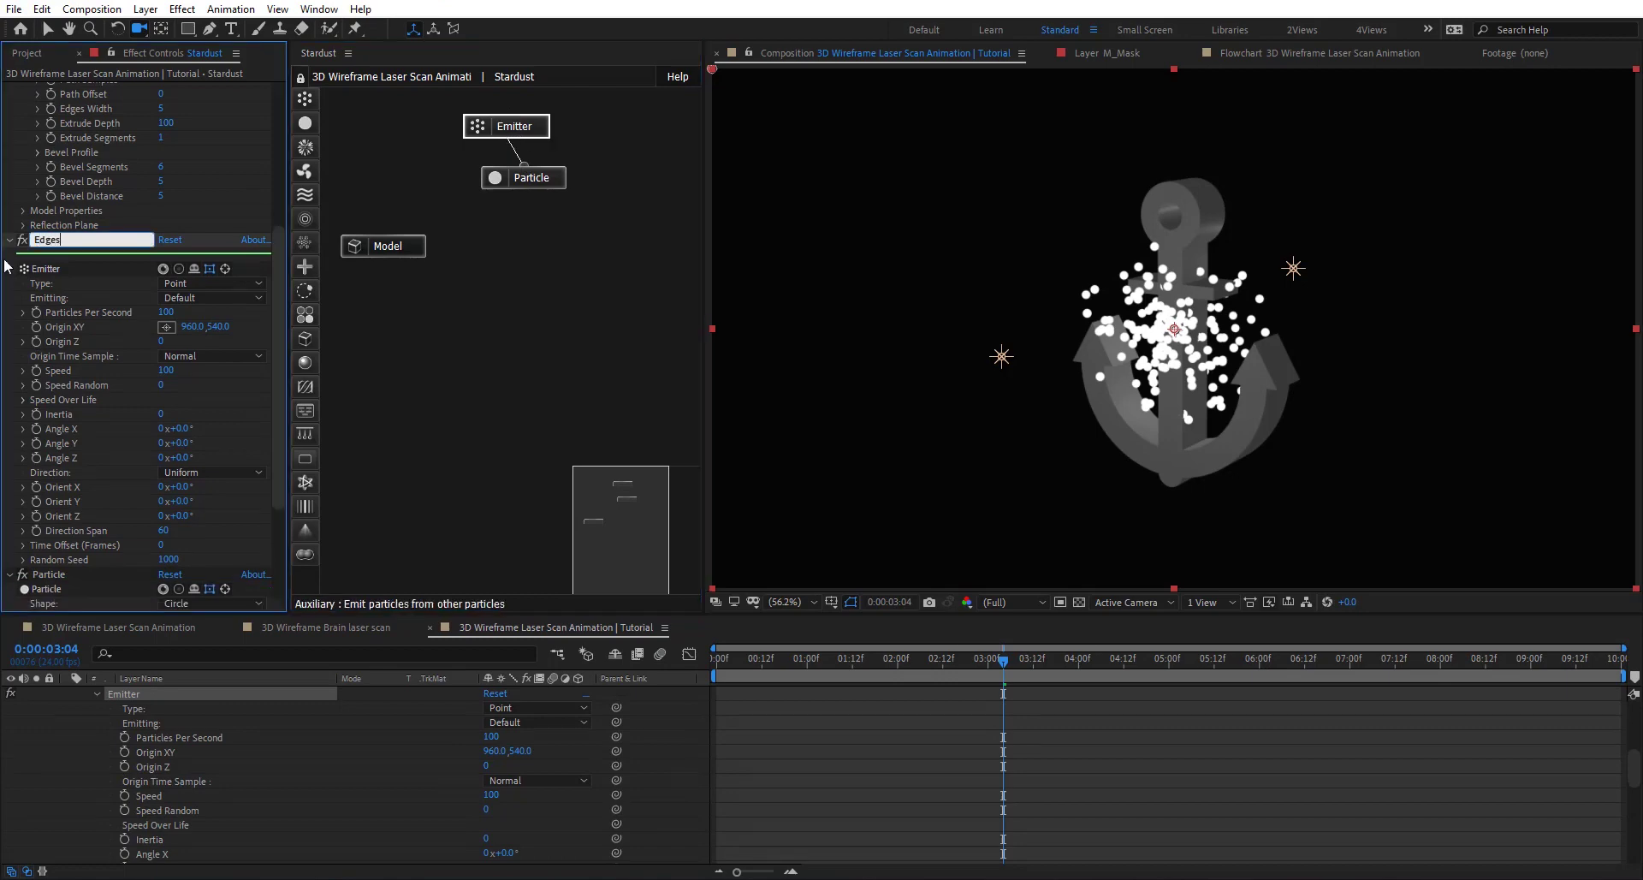
pyautogui.hotkey('ctrl', 'a')
pyautogui.hotkey('ctrl', 'c')
pyautogui.press('Return')
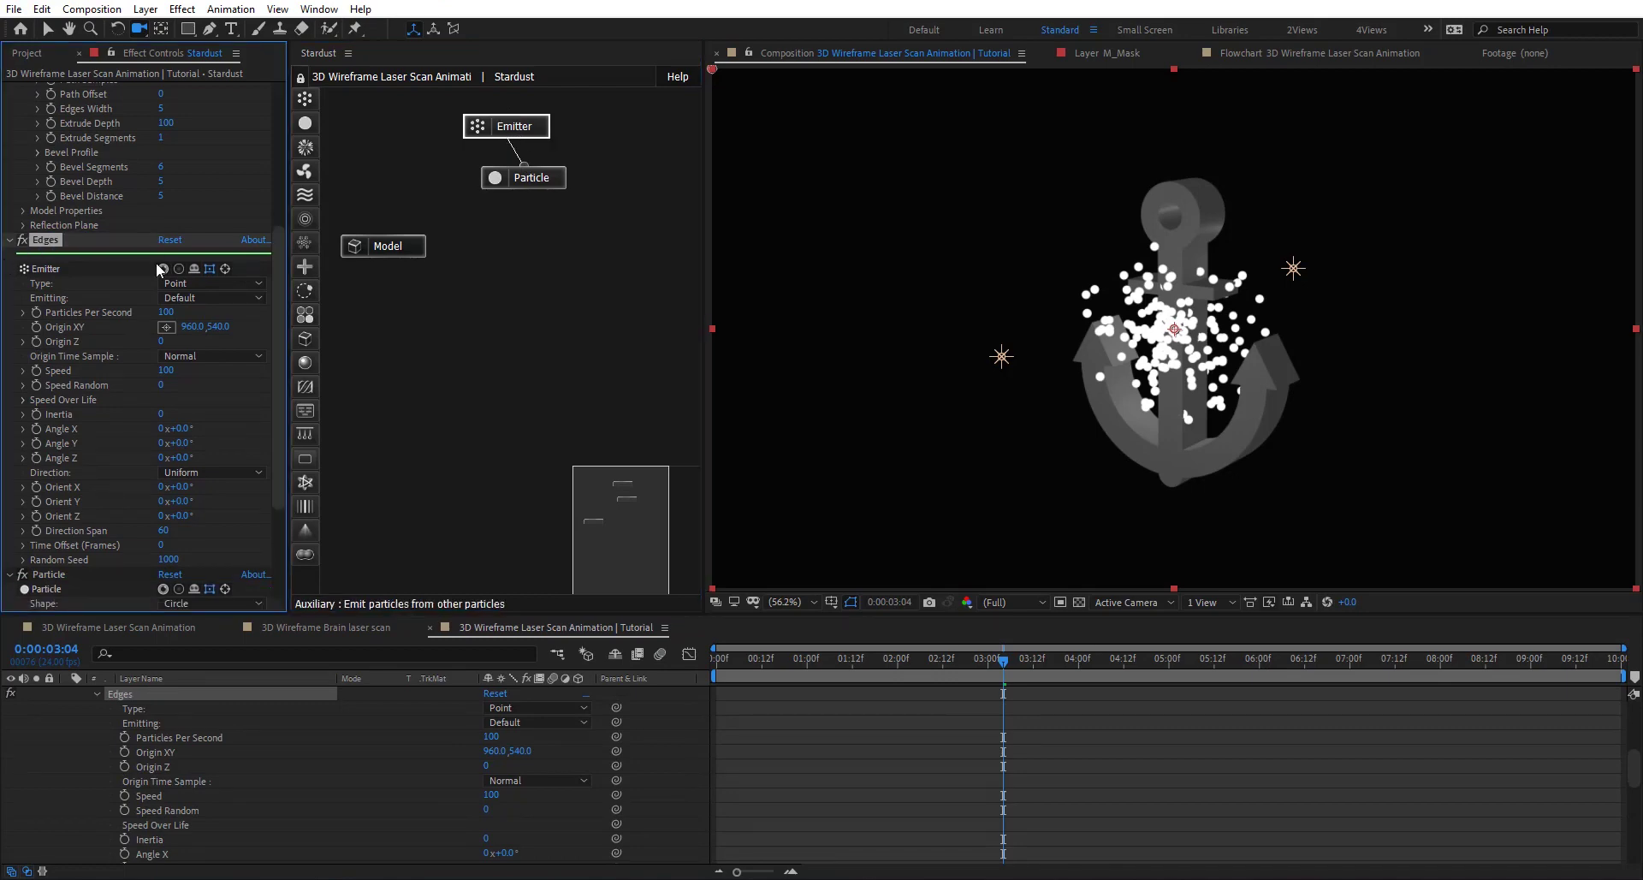
# Step: Rename the Particle node as EdgesParticle and line it up beneath the Edges emitter
pyautogui.click(555, 180)
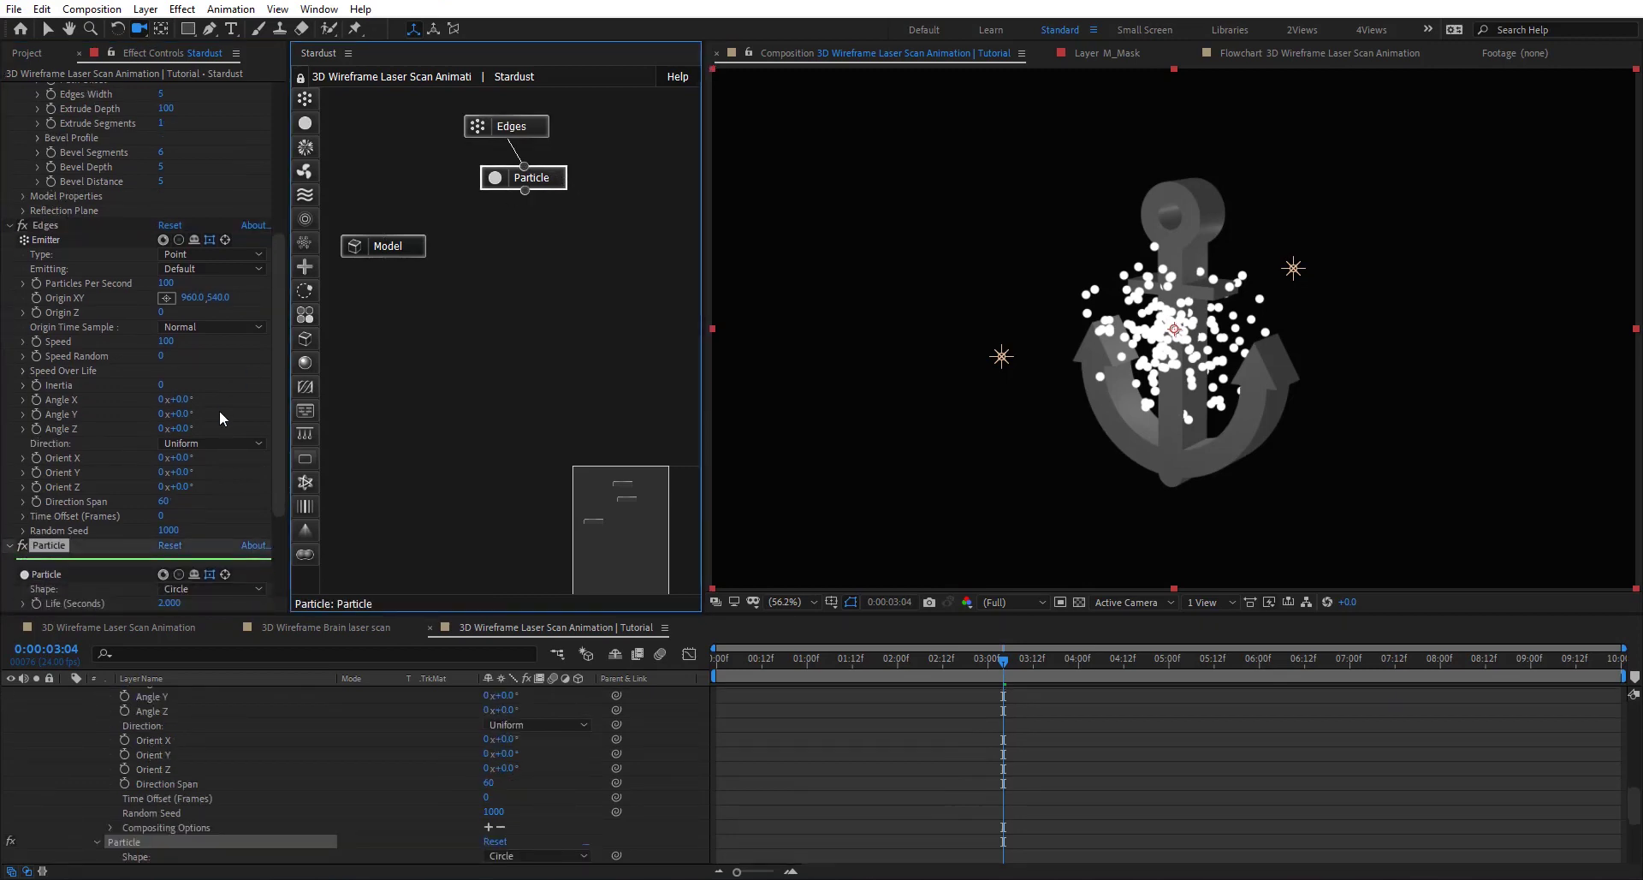
pyautogui.click(220, 418)
pyautogui.press('Return')
pyautogui.press('Left')
pyautogui.hotkey('ctrl', 'v')
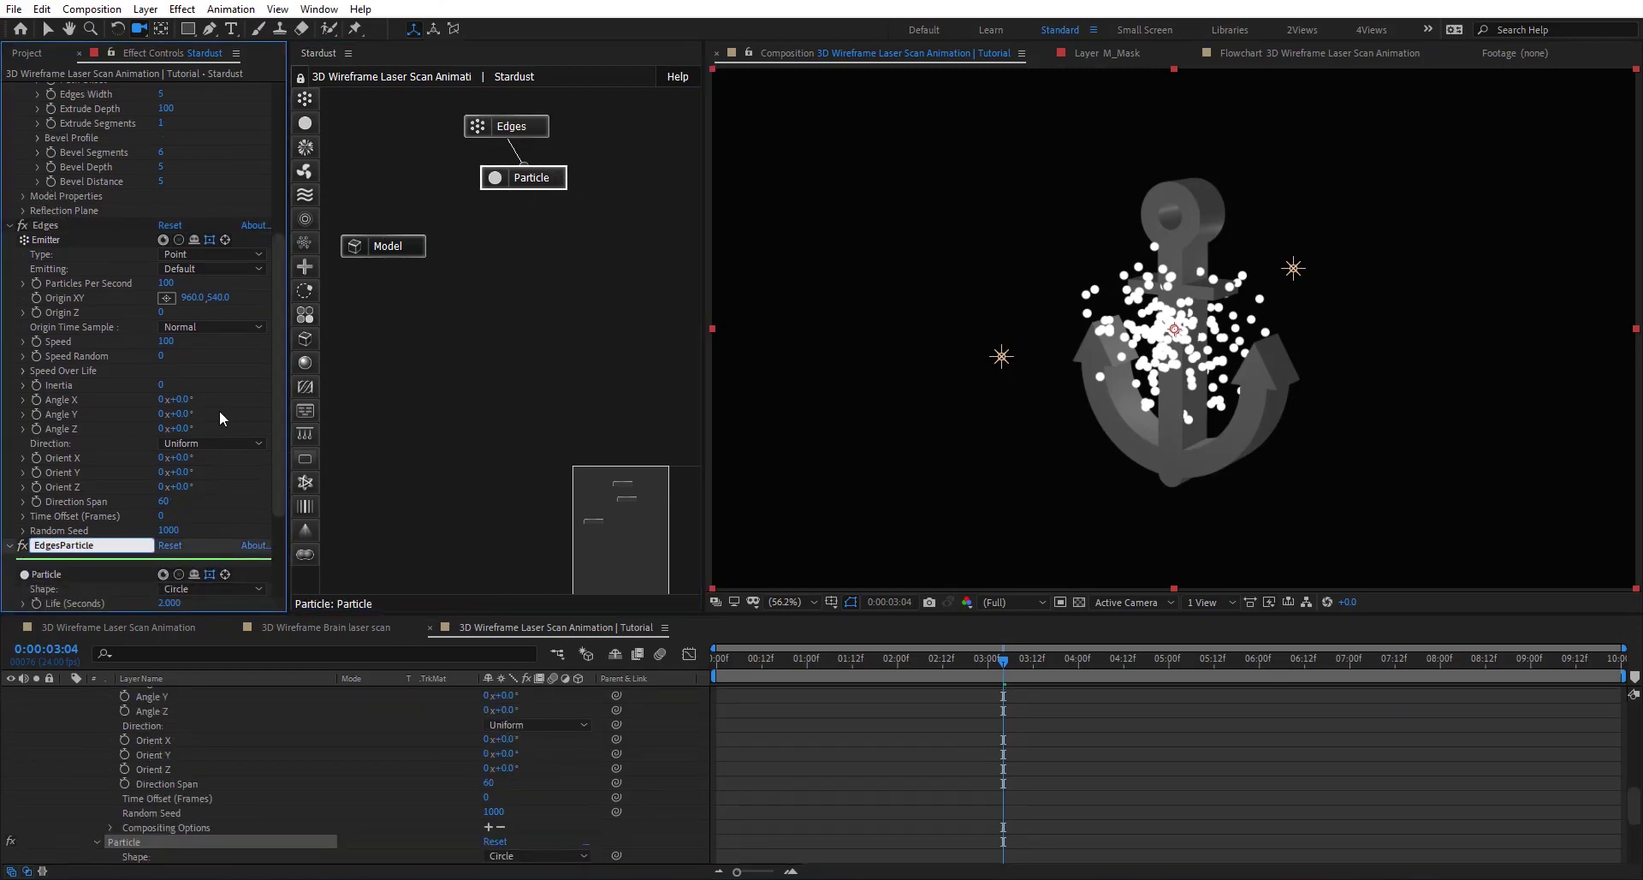
pyautogui.press('Return')
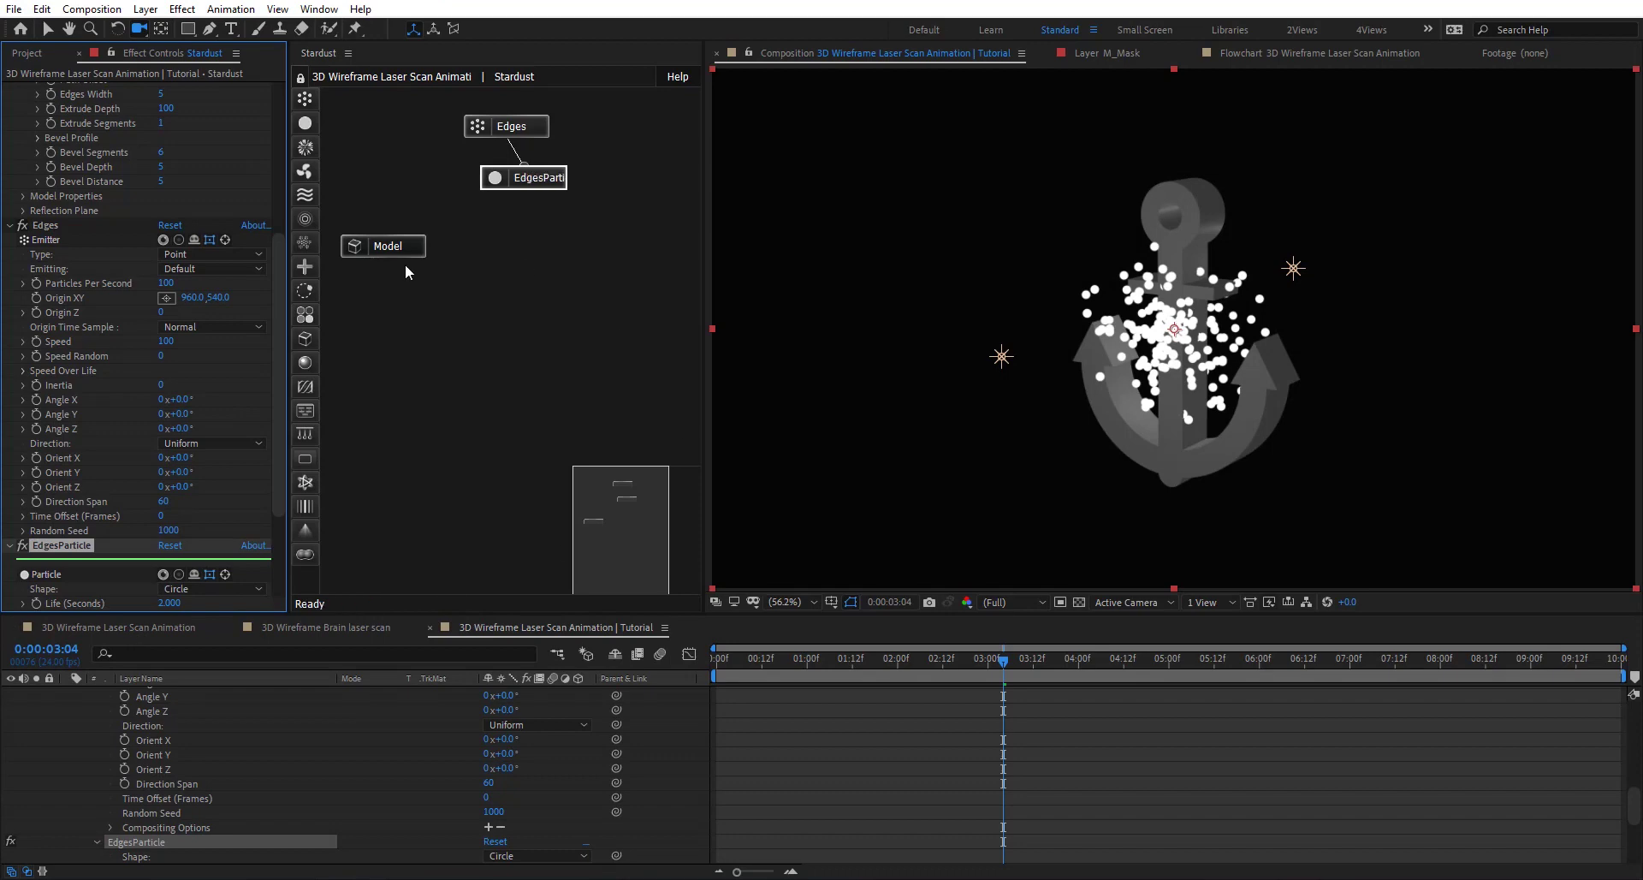
pyautogui.click(529, 176)
pyautogui.click(518, 126)
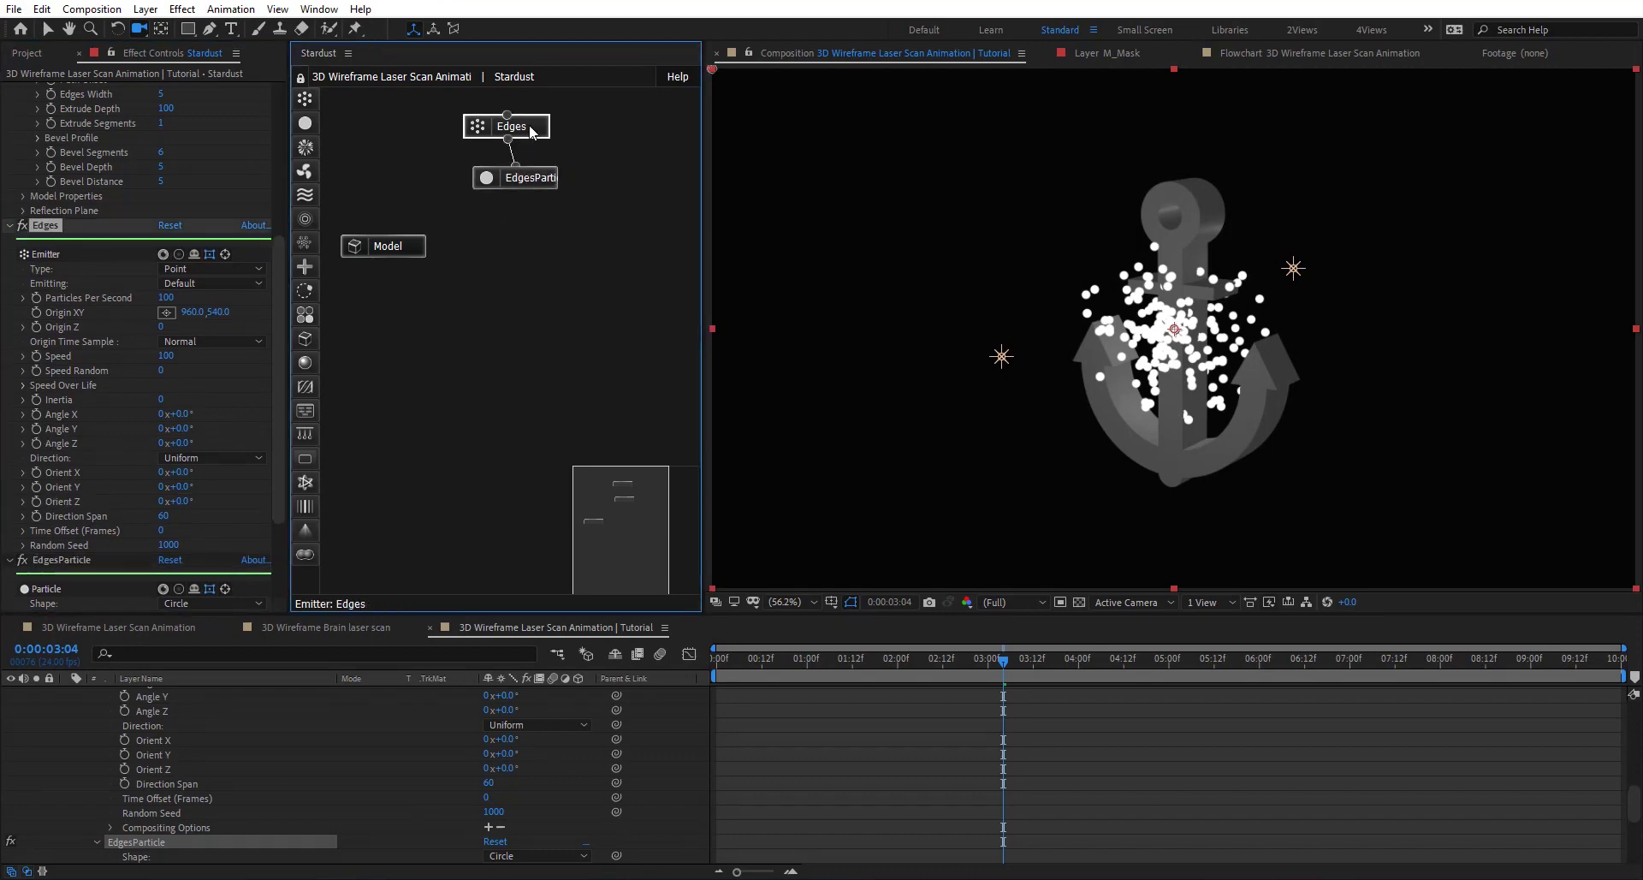
# Step: Set the Edges emitter's type to Object and connect the emitter to the Model node
pyautogui.click(159, 270)
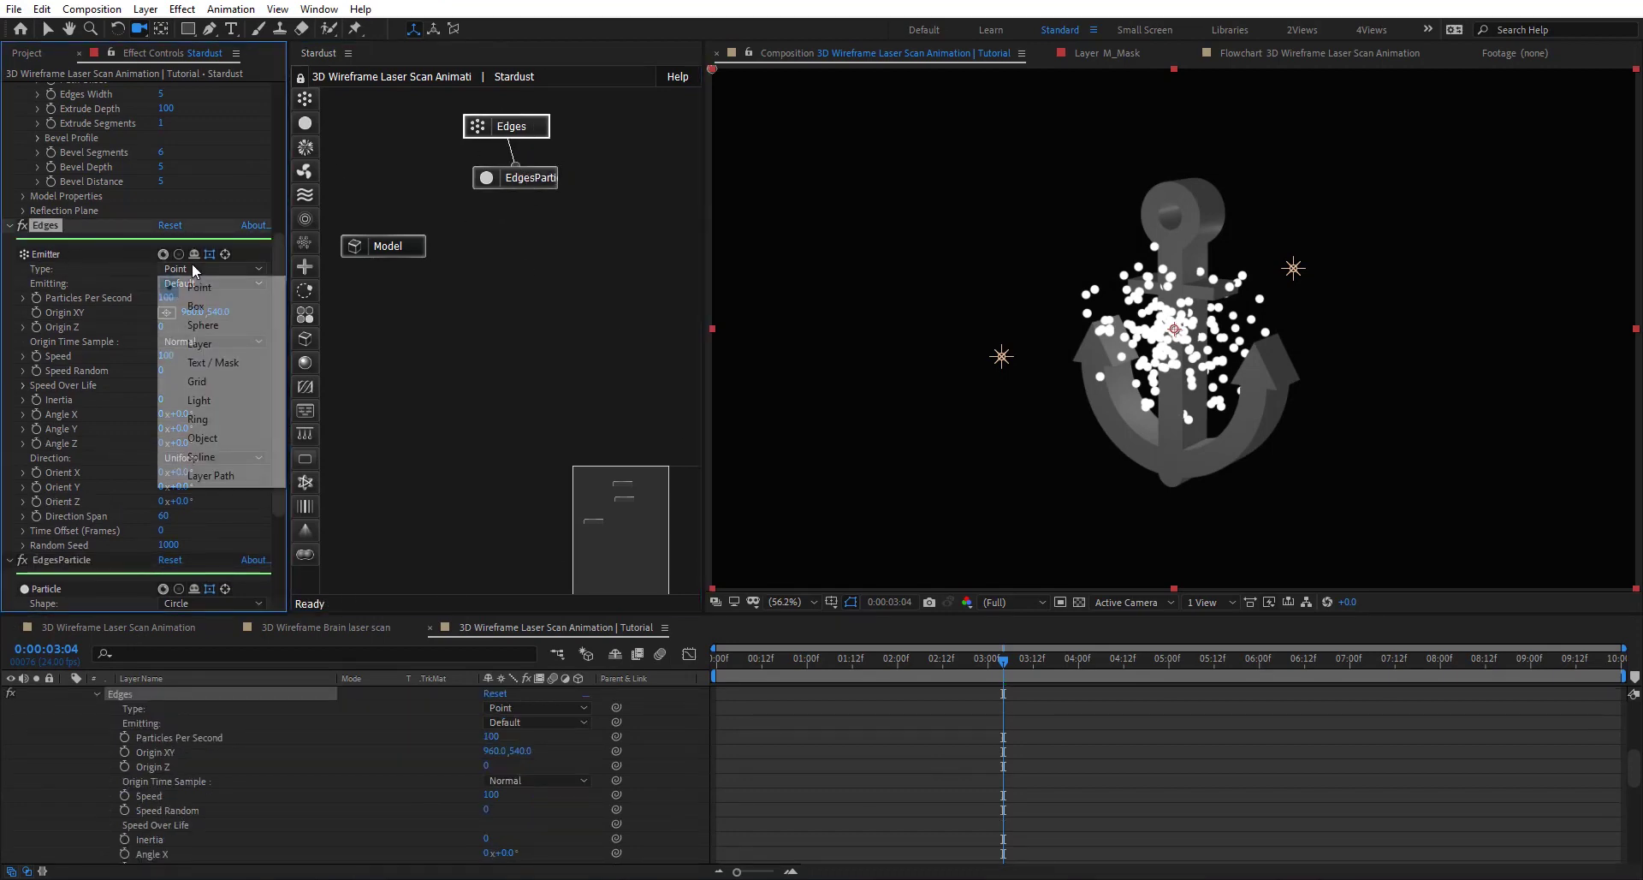
pyautogui.click(228, 440)
pyautogui.scroll(-4, 94, 422)
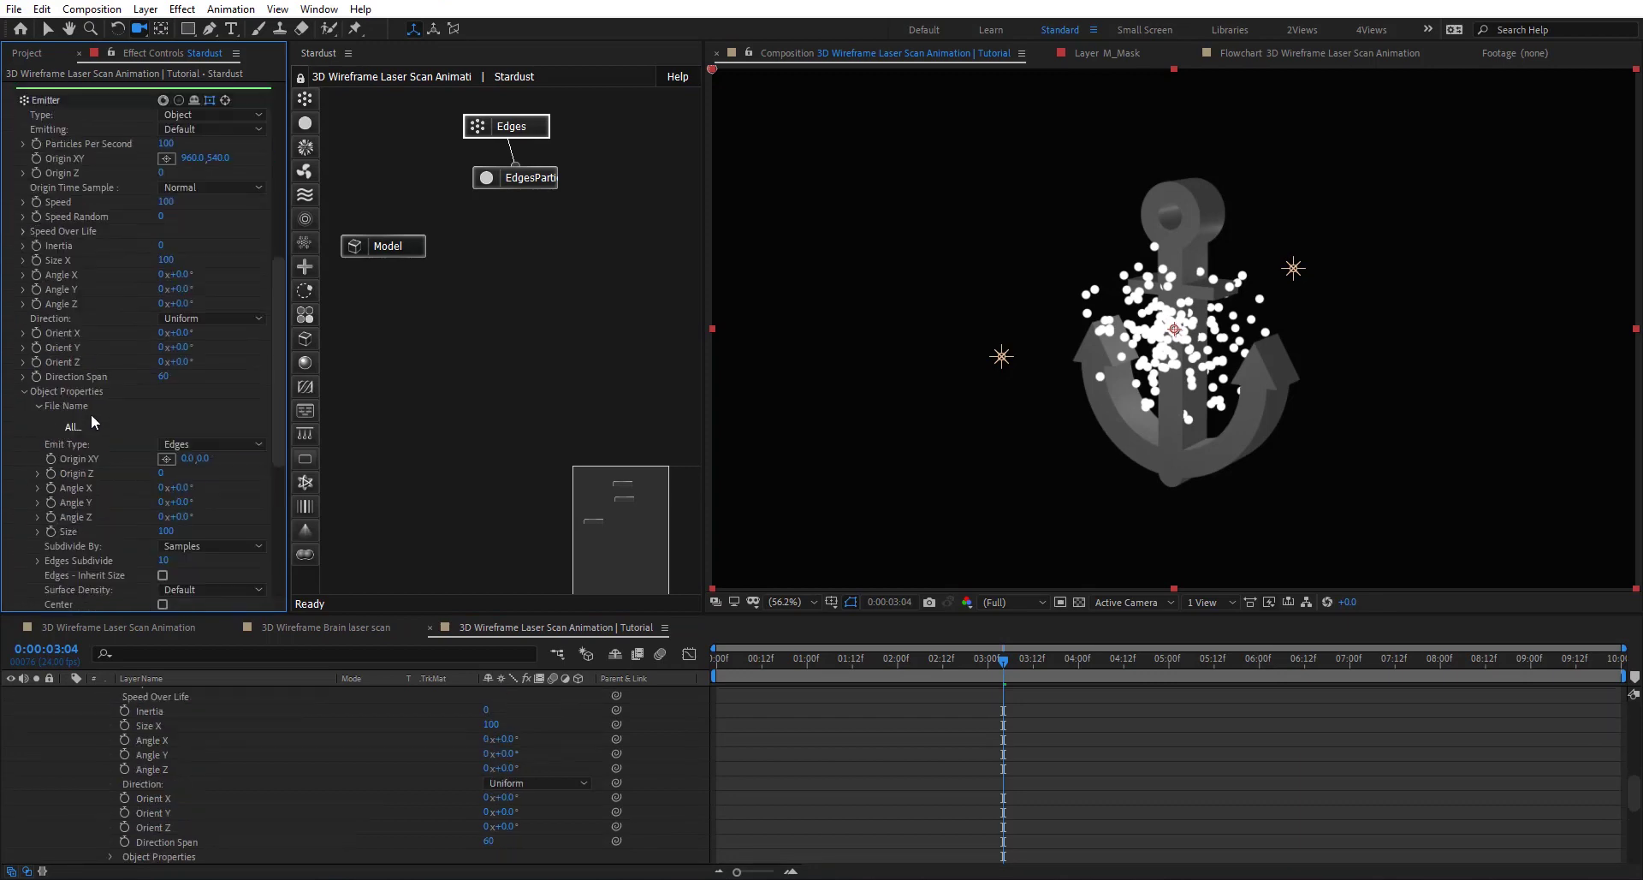
pyautogui.click(212, 446)
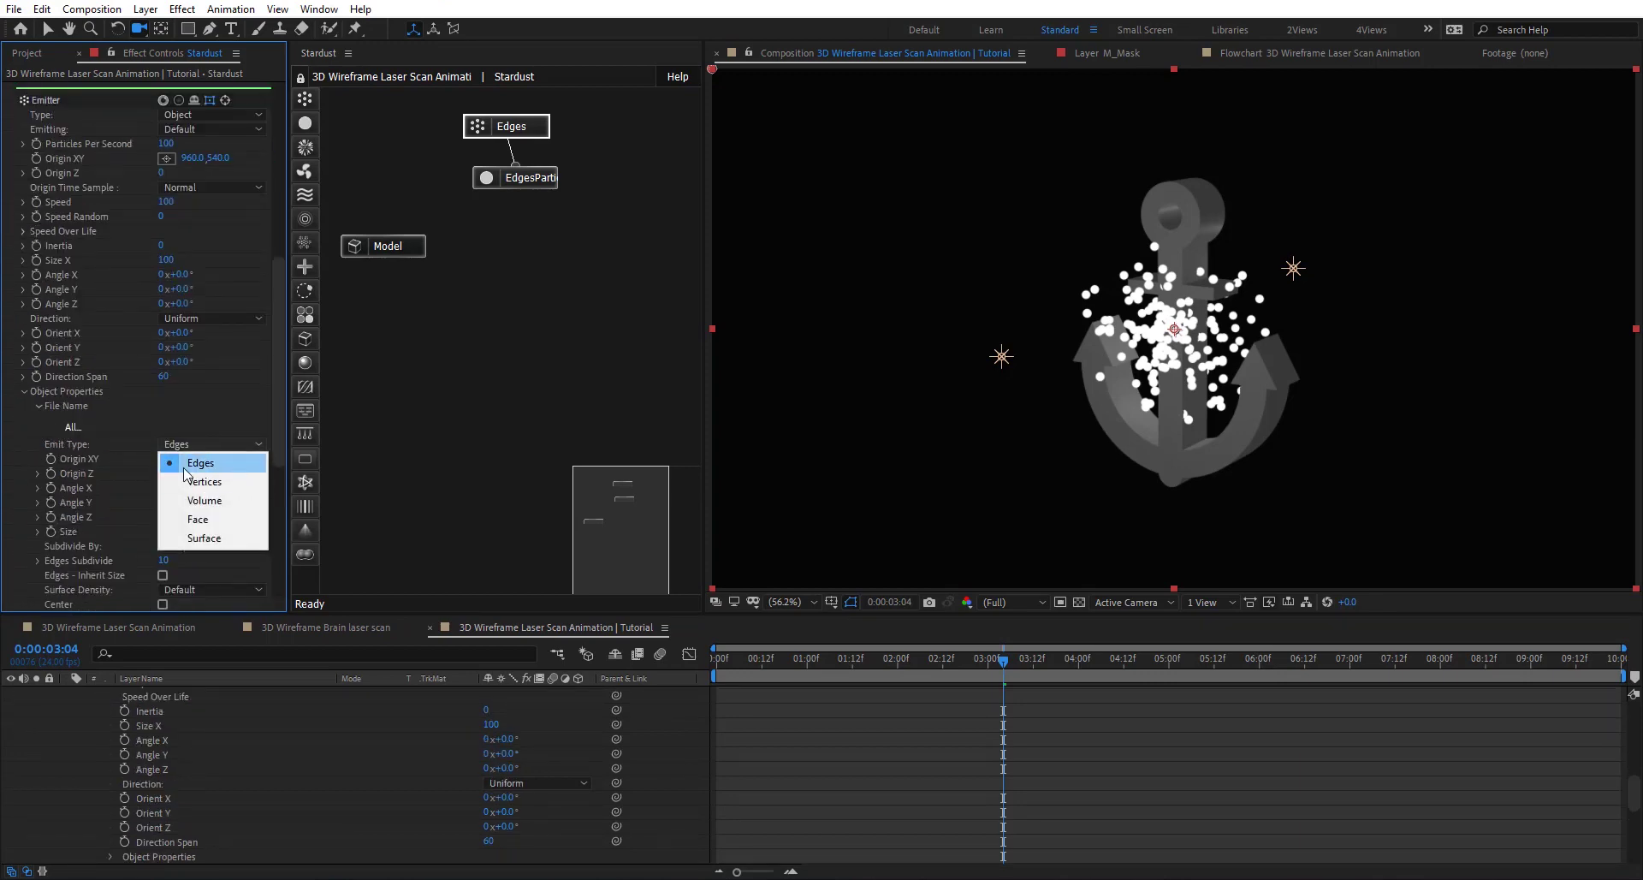
pyautogui.click(111, 458)
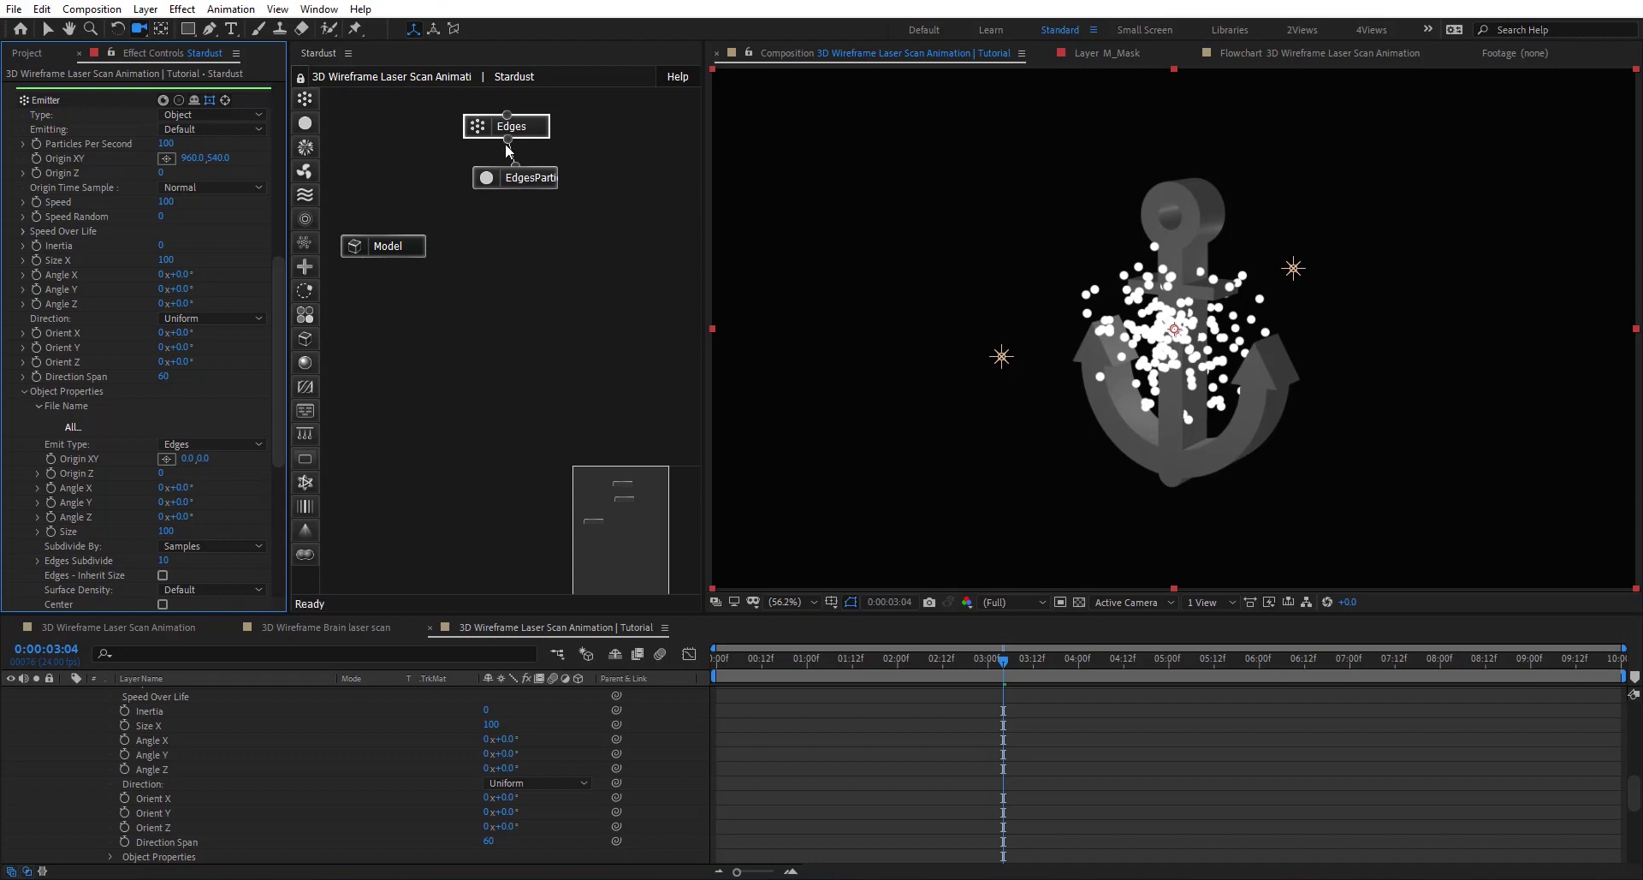
pyautogui.moveTo(509, 142); pyautogui.dragTo(381, 251)
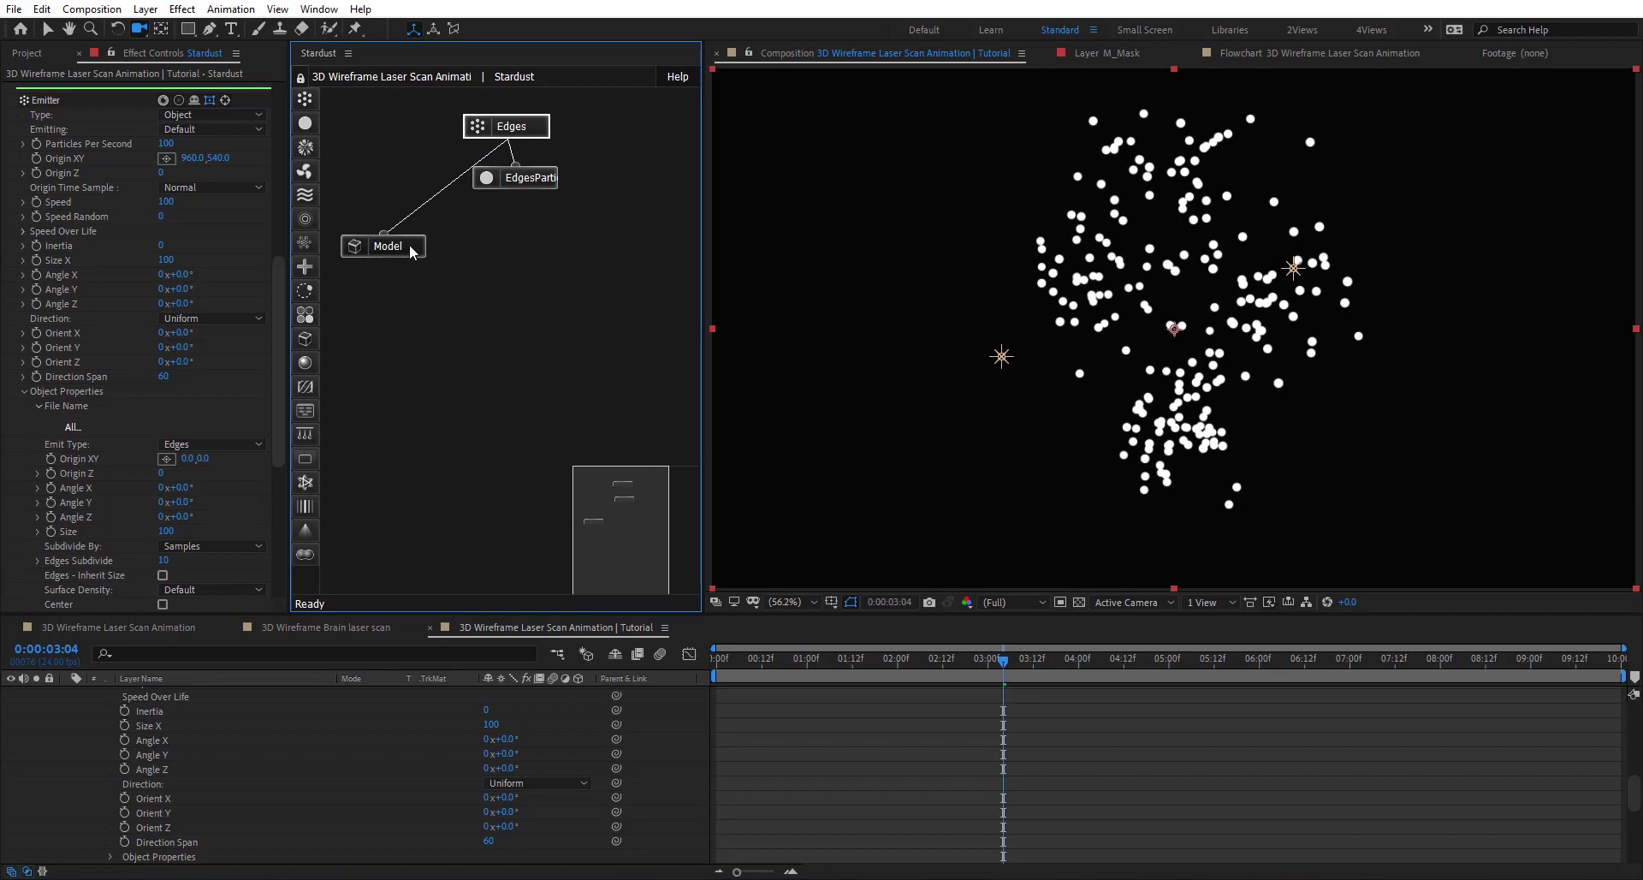
# Step: Set the Edges emitter's speed to 0
pyautogui.moveTo(278, 274); pyautogui.dragTo(277, 248)
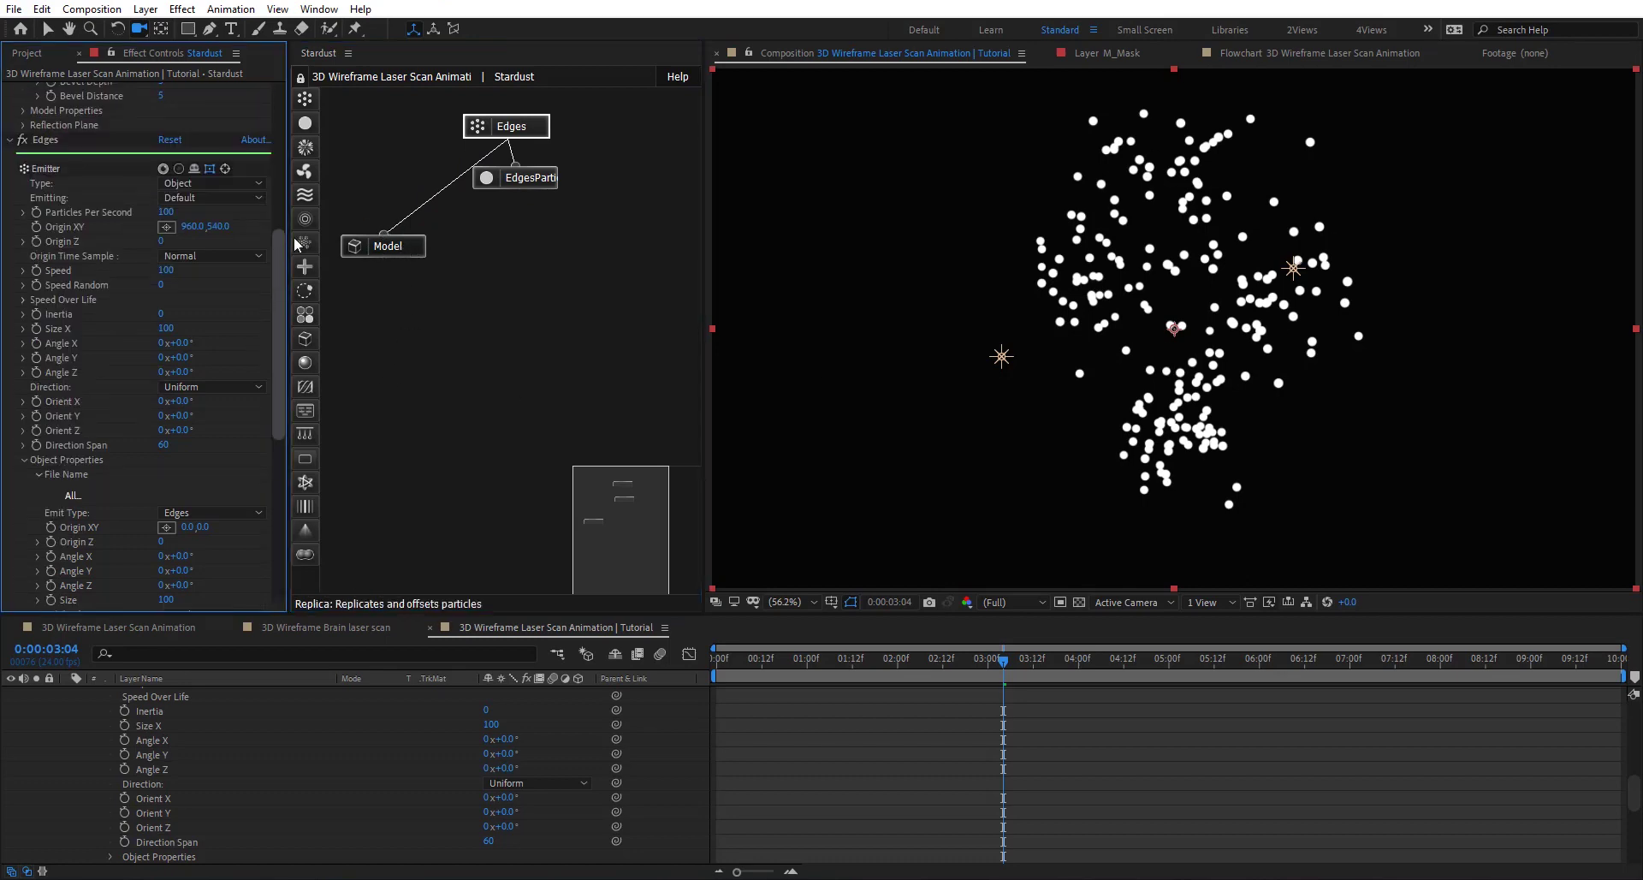
pyautogui.click(171, 270)
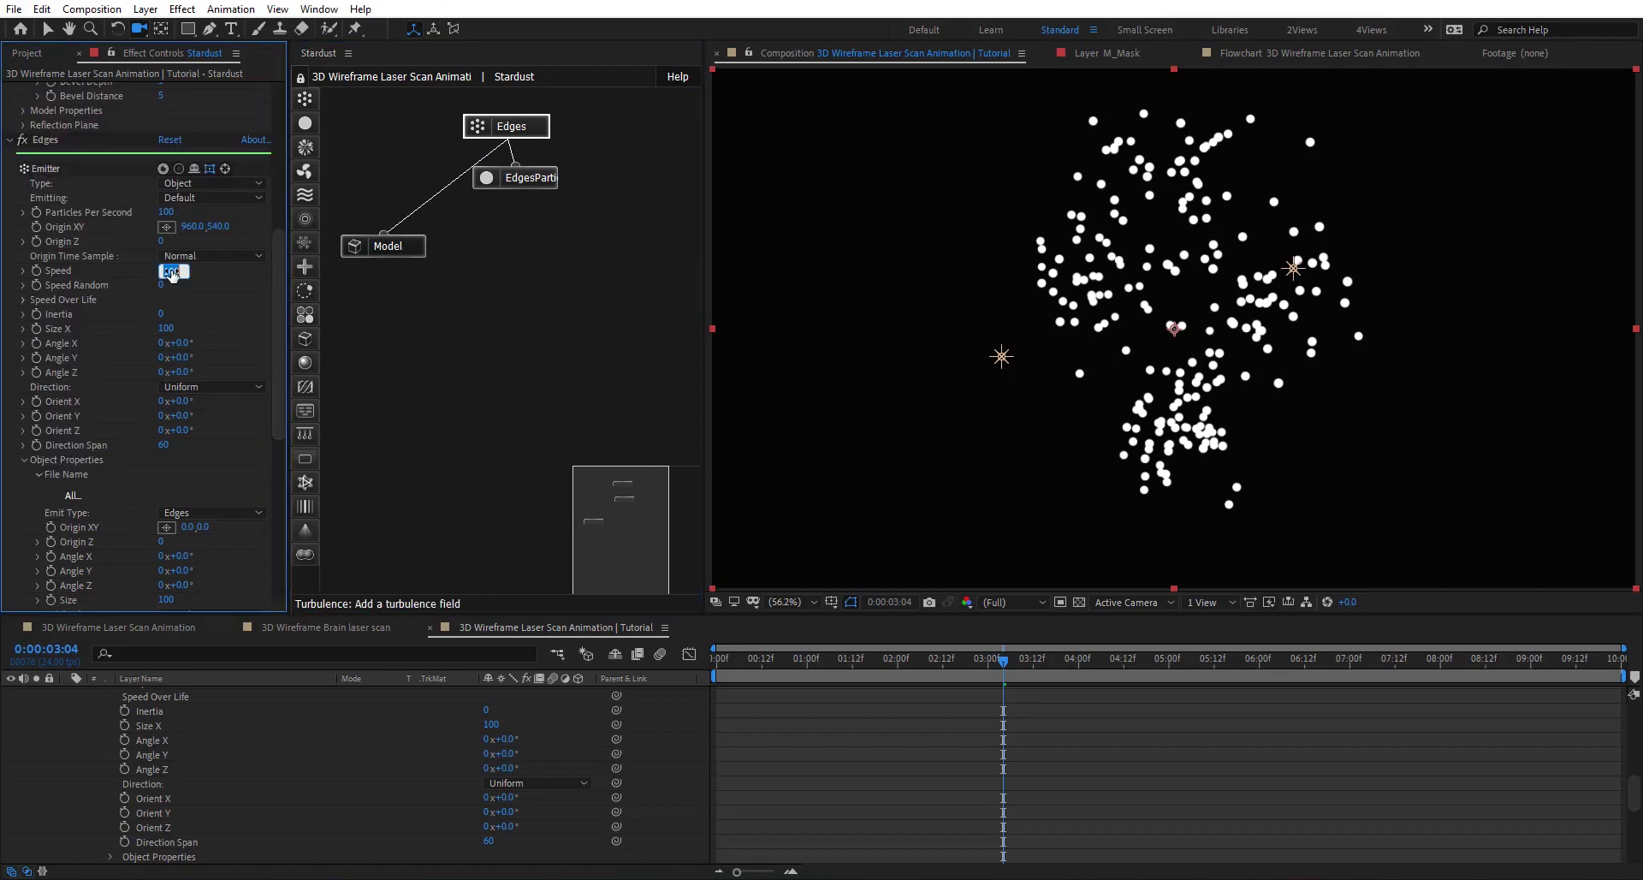
pyautogui.write('0')
pyautogui.press('Return')
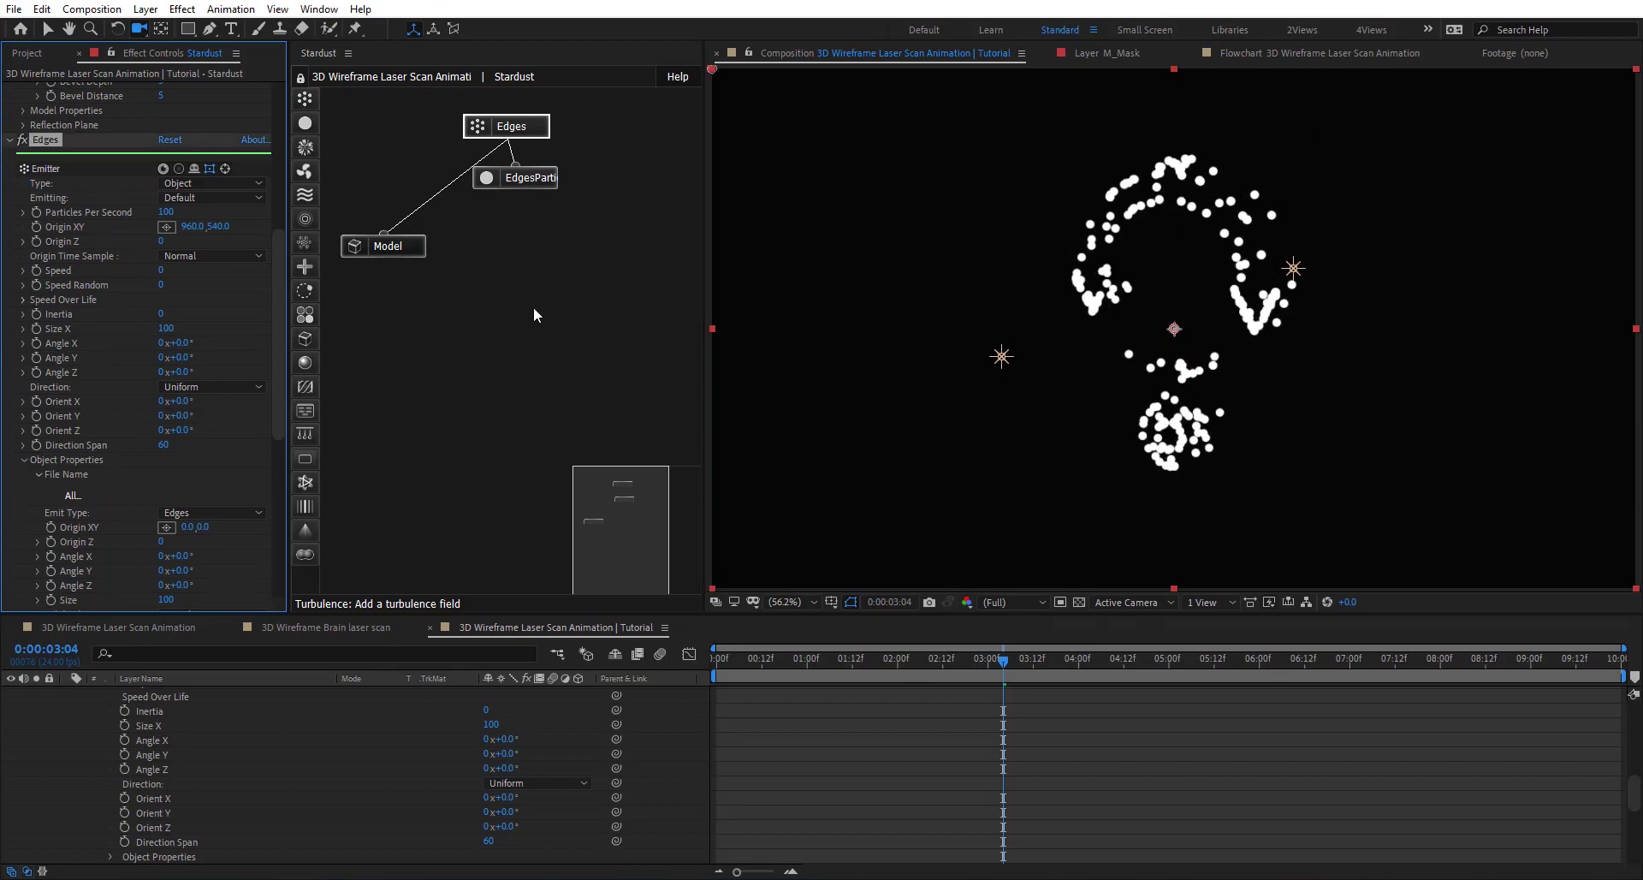
# Step: Add a second Model node below the EdgesParticle node in the Stardust graph and rename it EdgesModel
pyautogui.moveTo(1417, 251); pyautogui.dragTo(1181, 281)
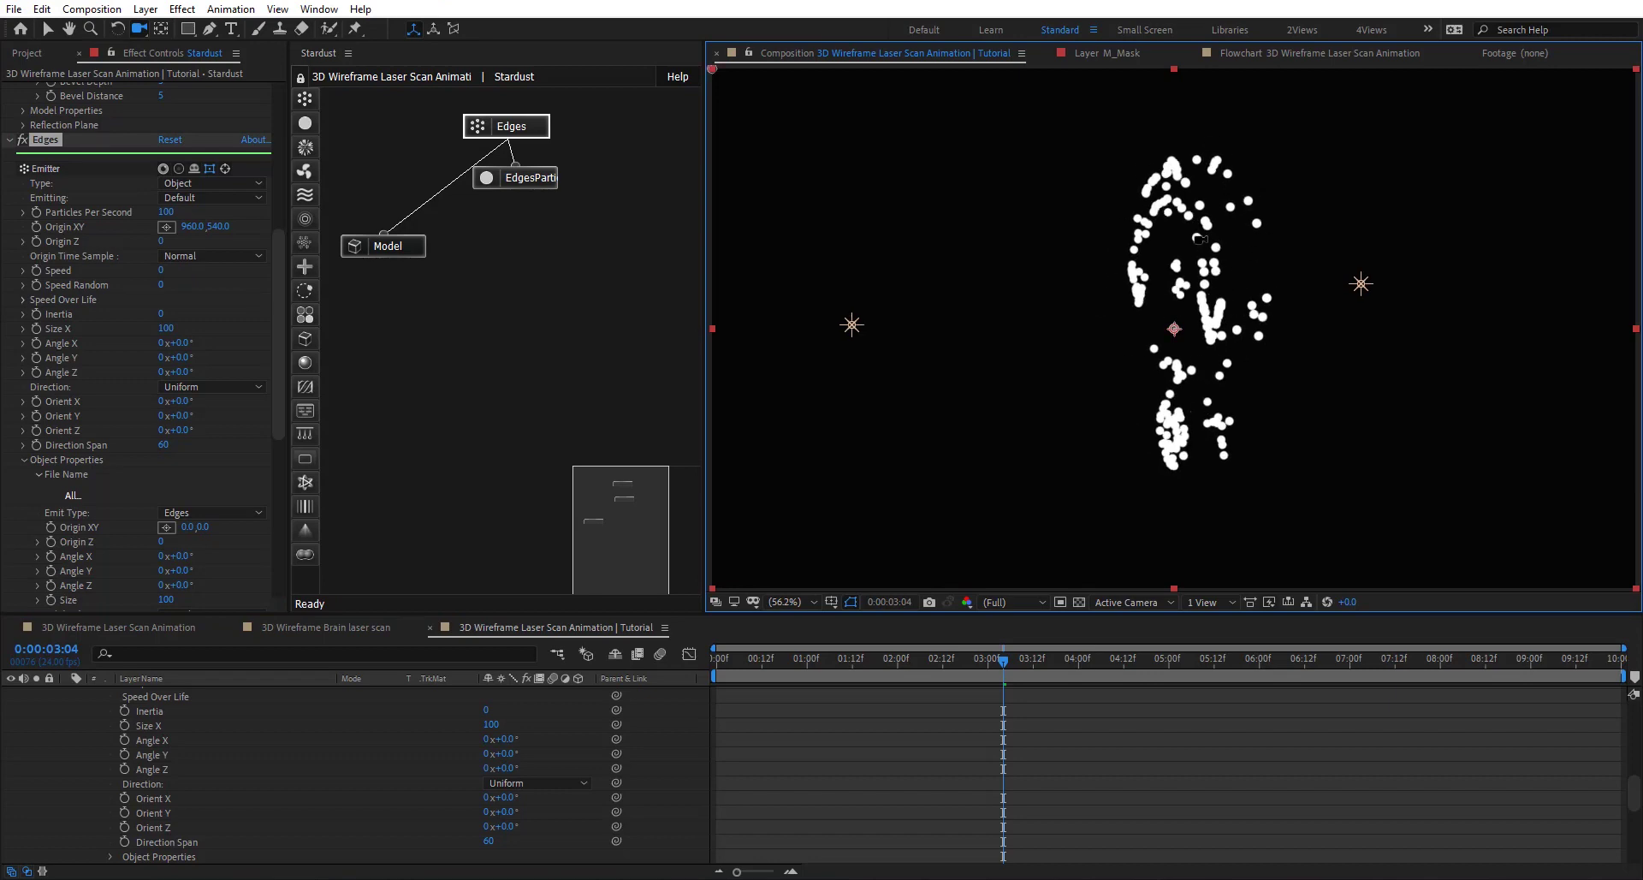
pyautogui.press('/')
pyautogui.scroll(-1, 1142, 205)
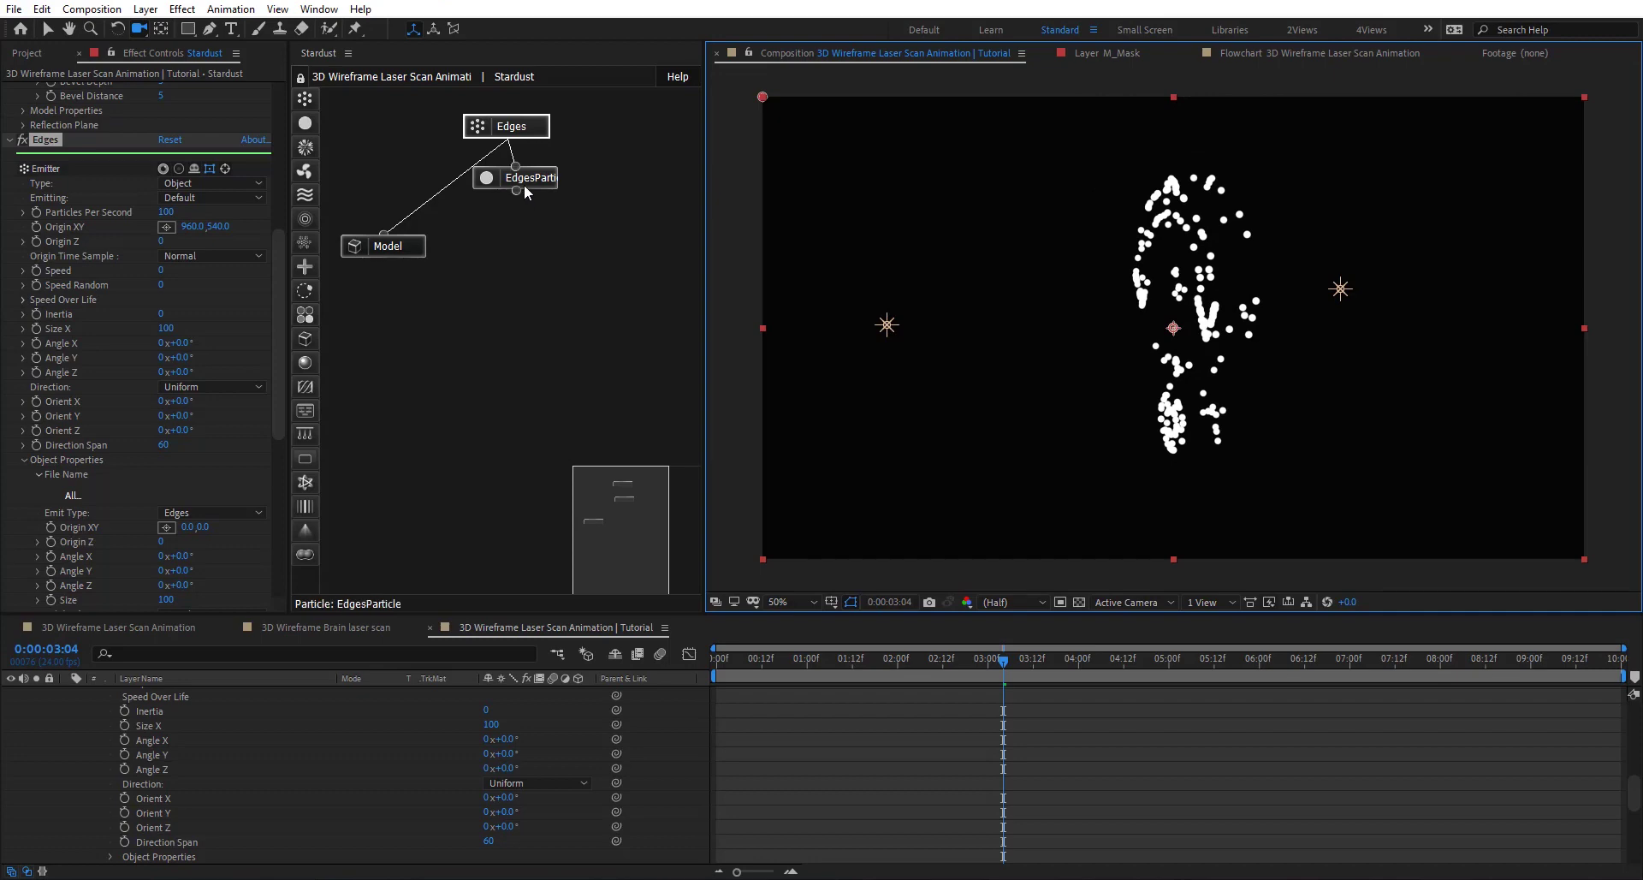
pyautogui.click(306, 339)
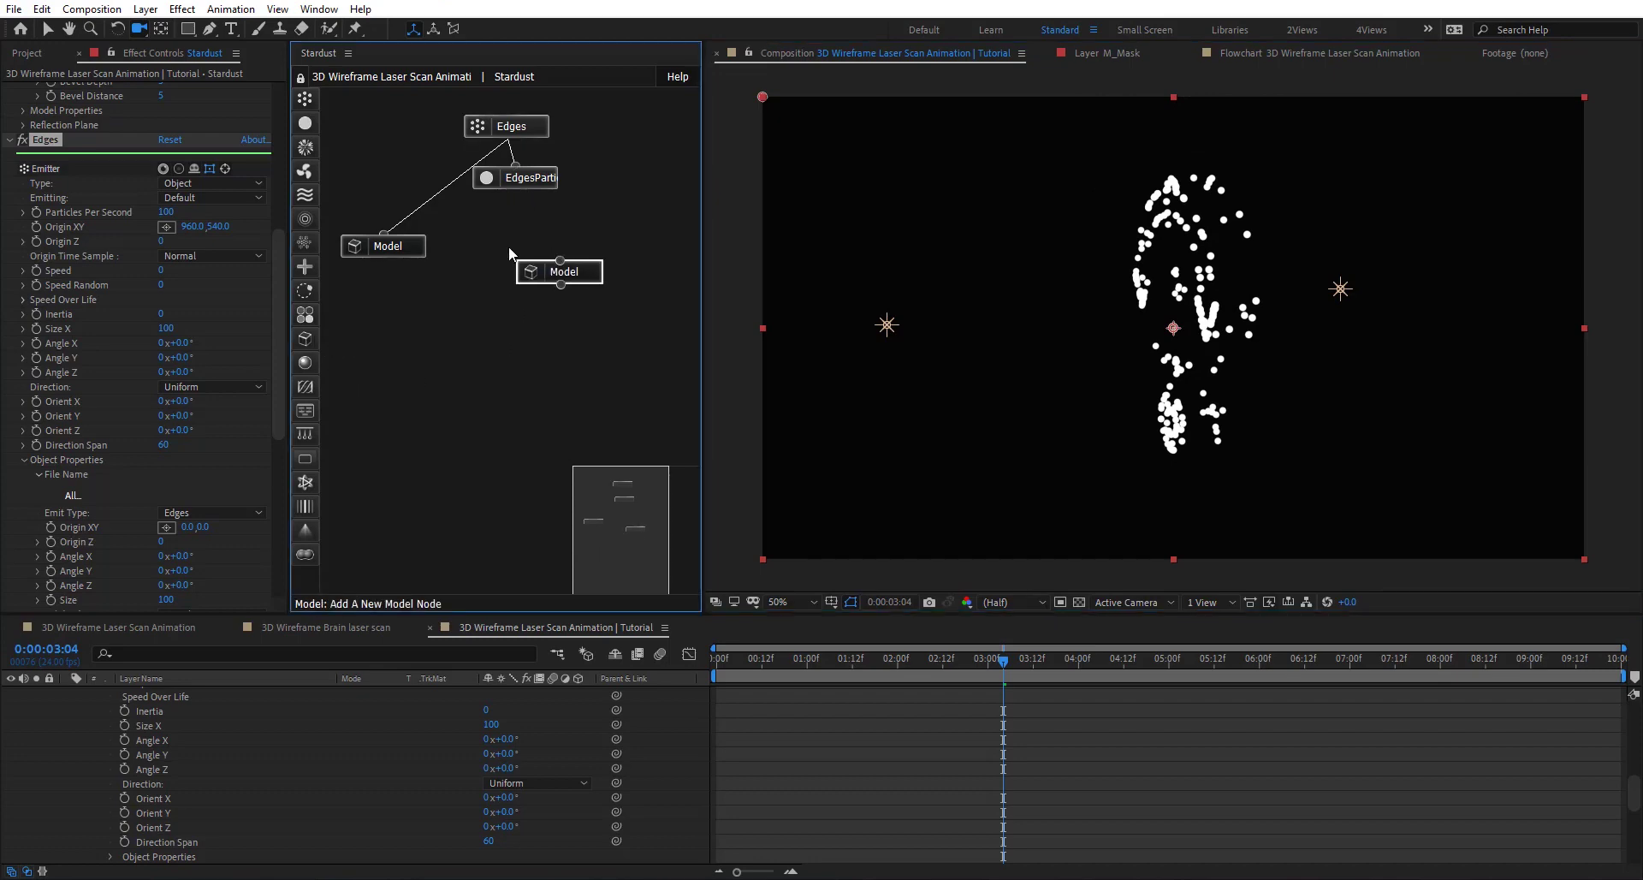
pyautogui.scroll(-10, 73, 337)
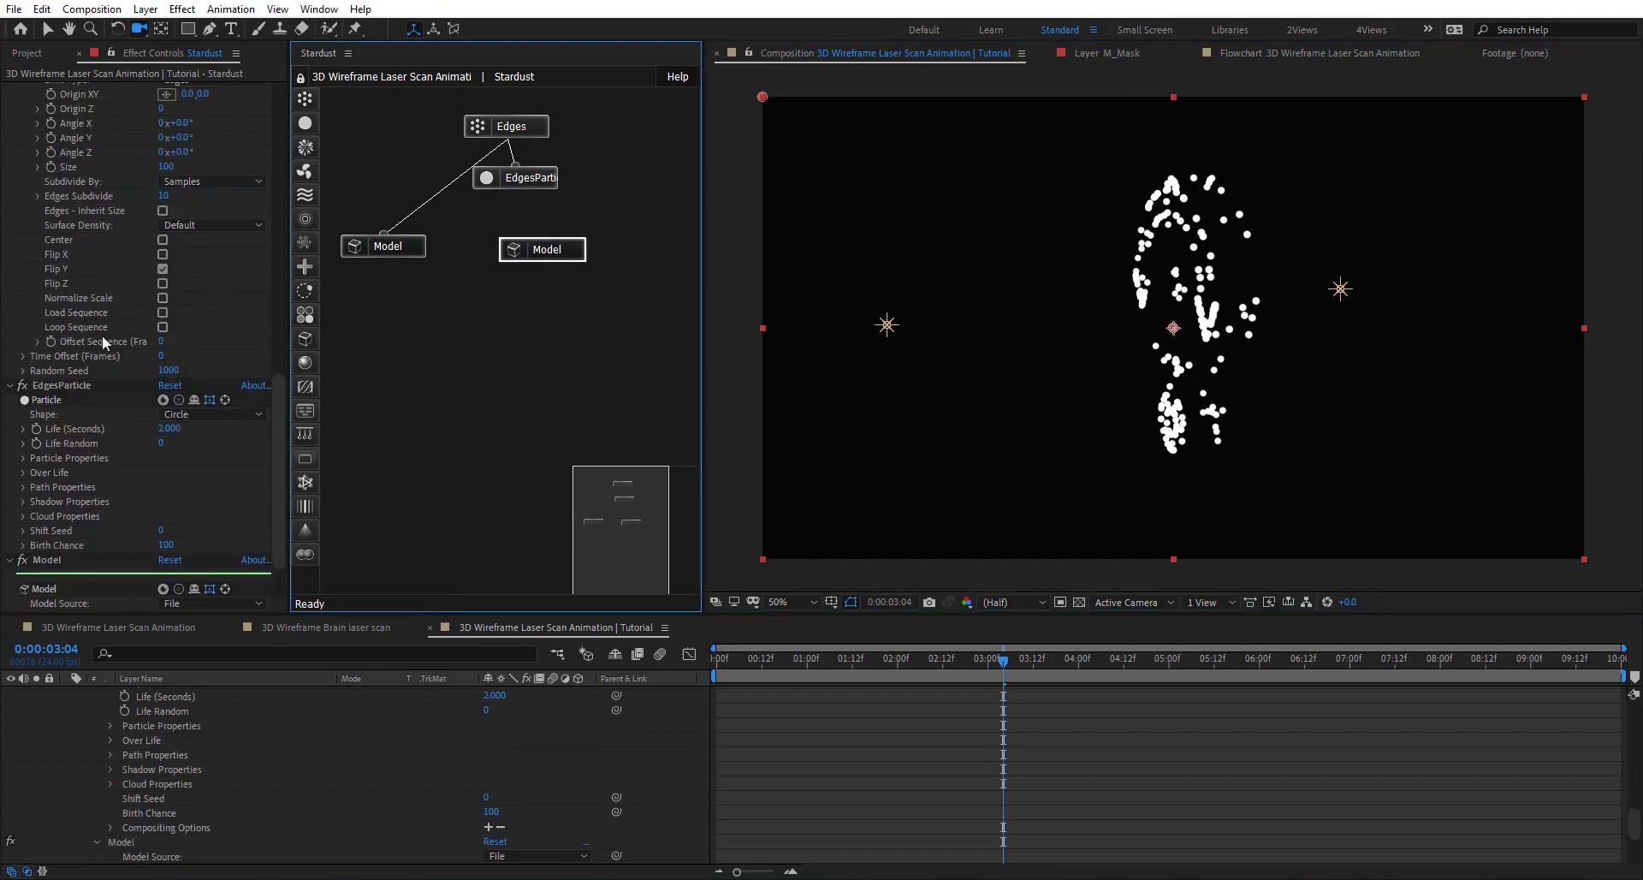
pyautogui.click(60, 562)
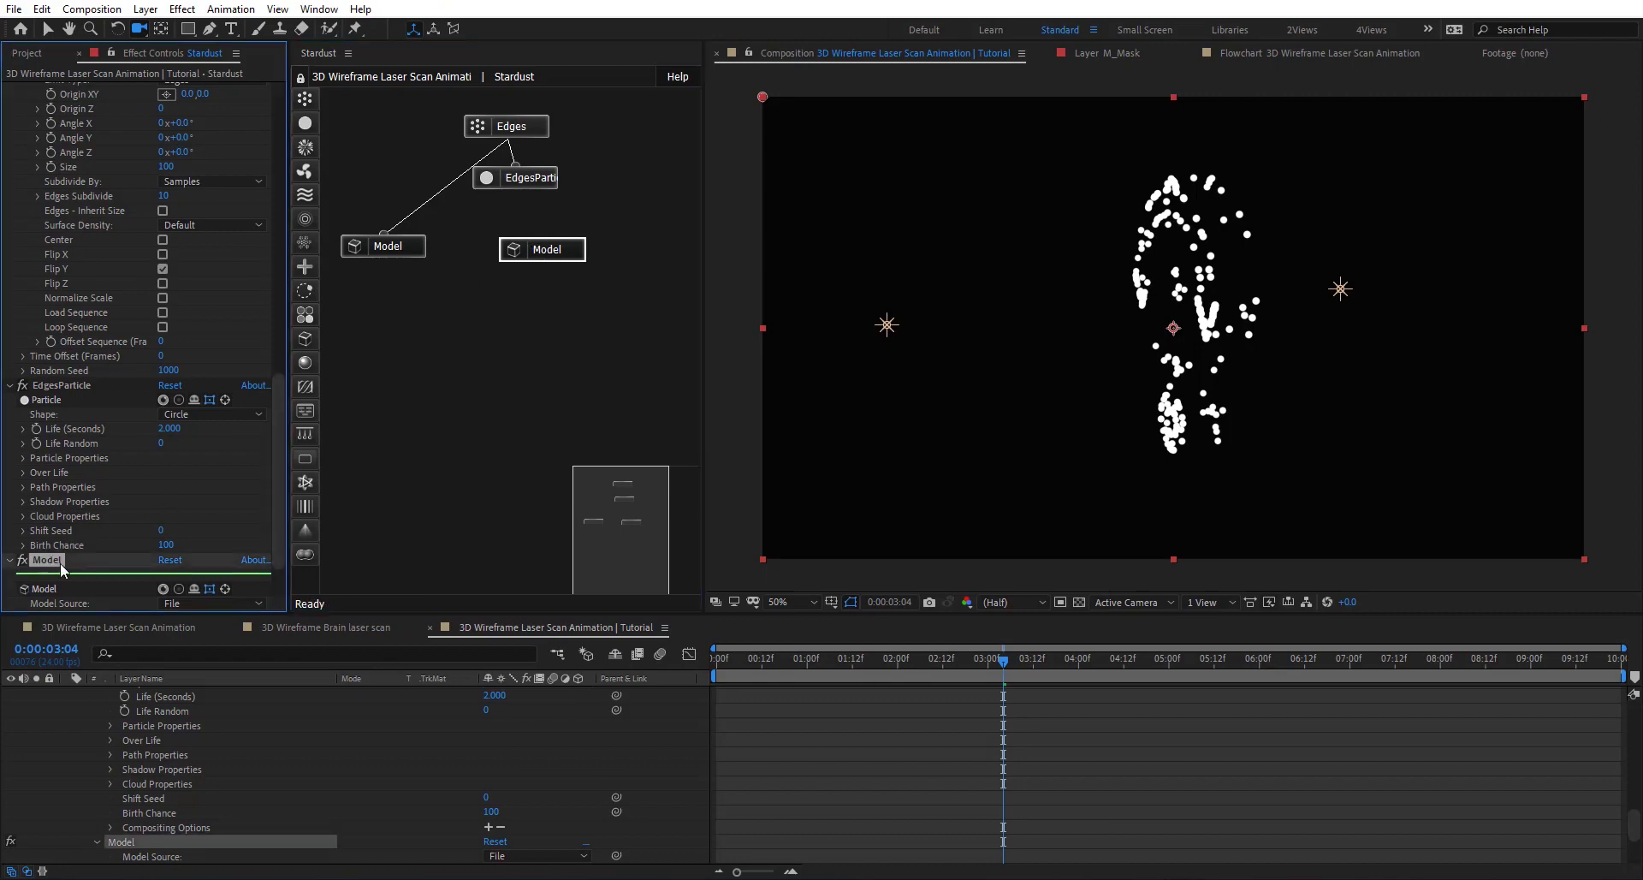
pyautogui.press('Return')
pyautogui.write('Edges')
pyautogui.press('Return')
# Step: Connect the EdgesParticle node to EdgesModel and set the particle shape to Model
pyautogui.click(544, 250)
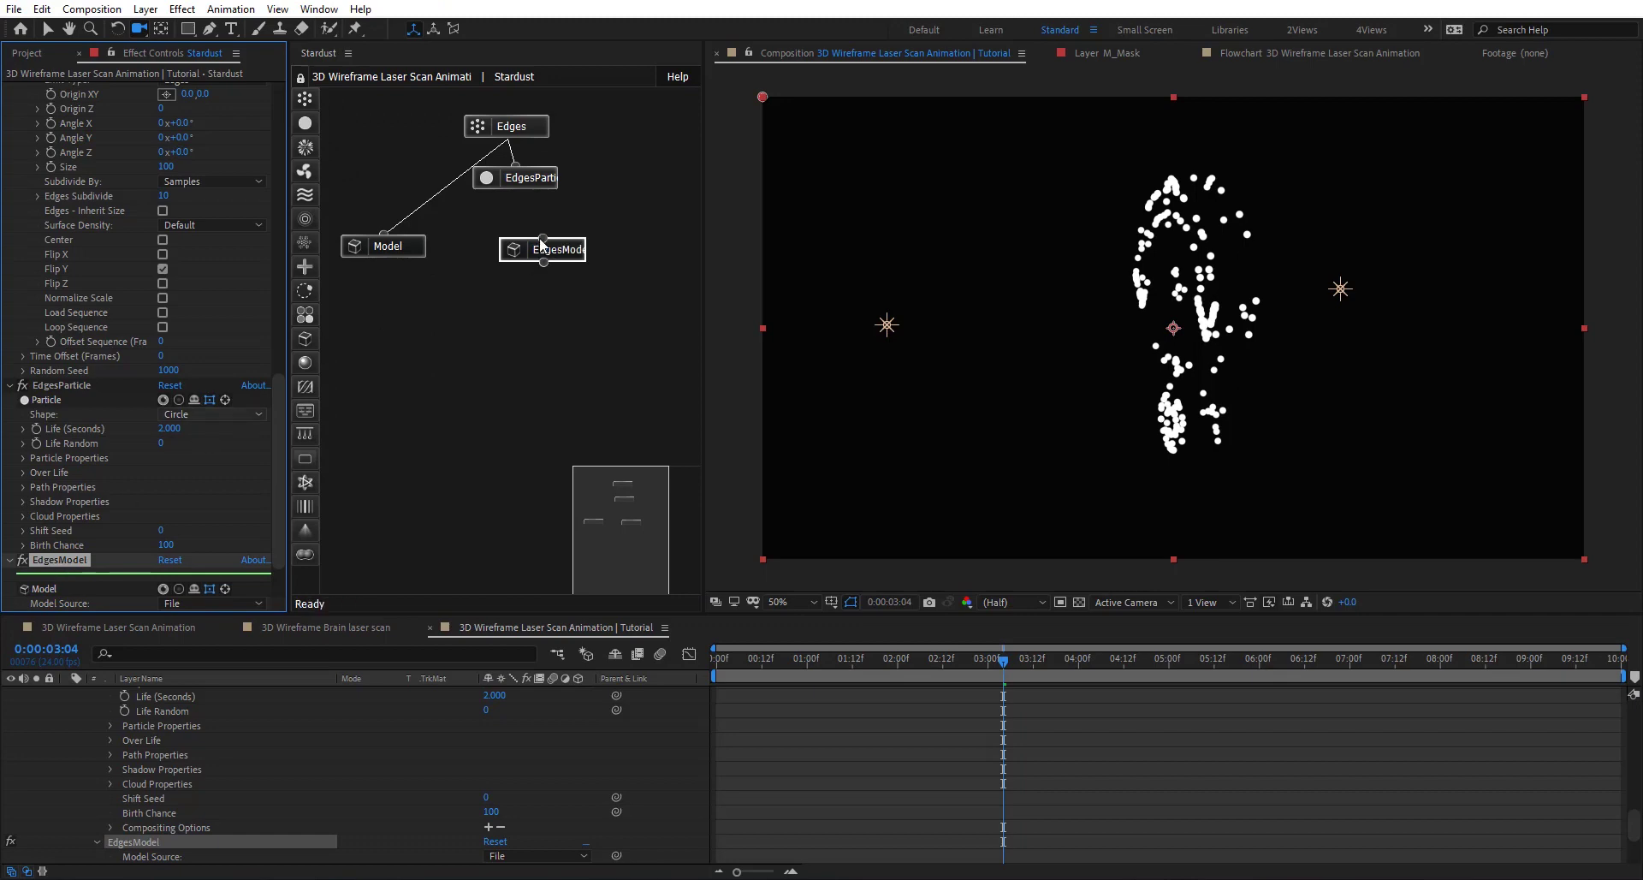
pyautogui.click(546, 179)
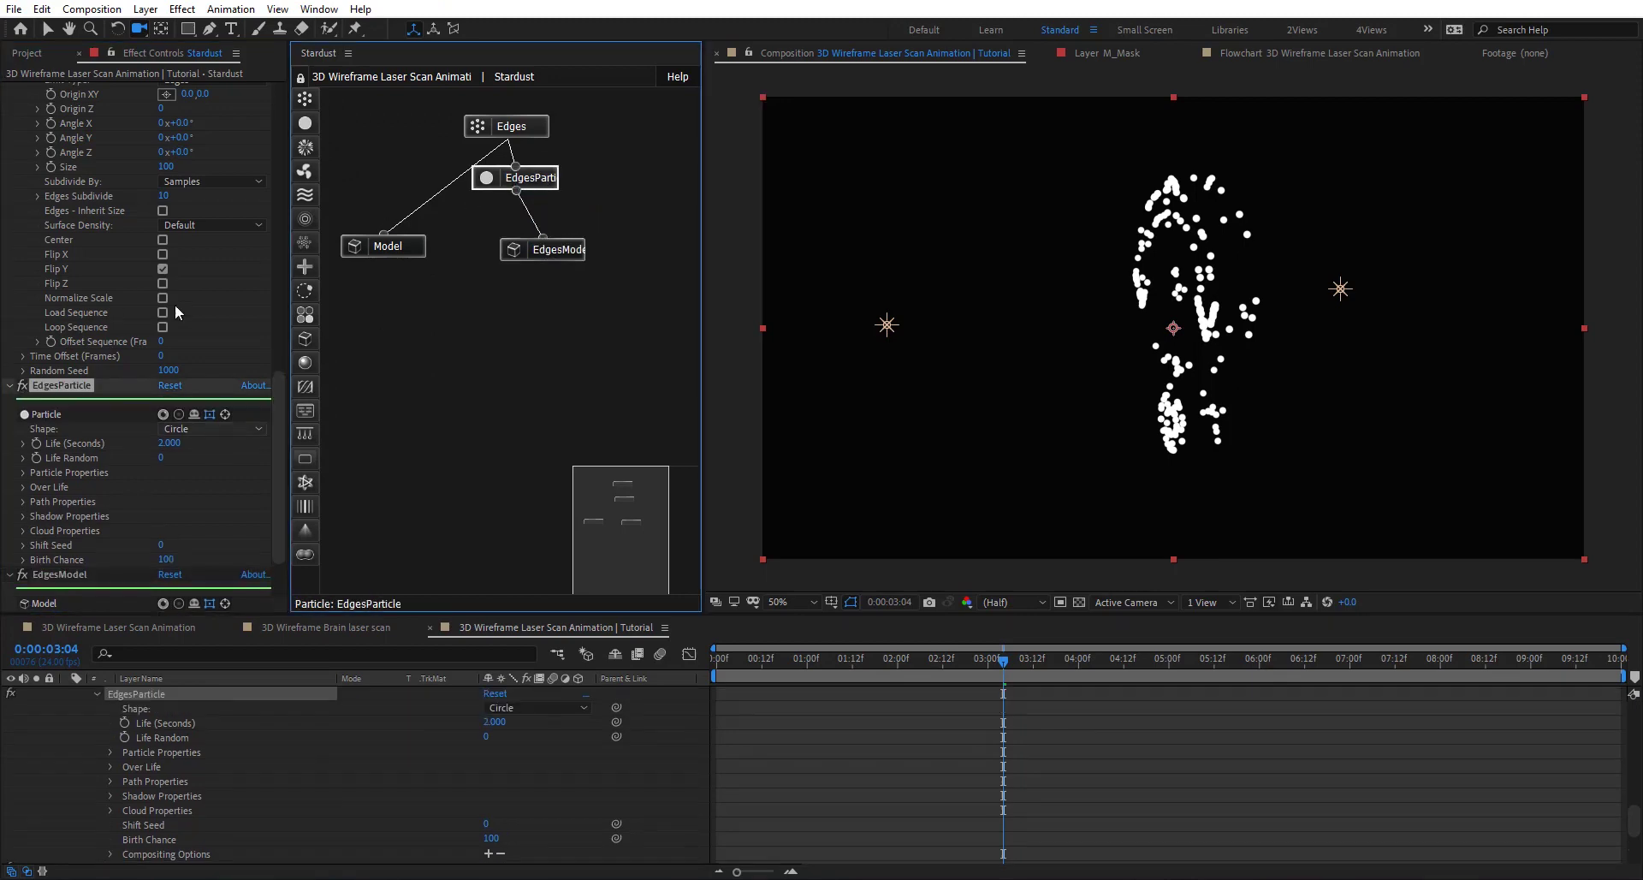
pyautogui.click(198, 433)
pyautogui.click(184, 542)
pyautogui.scroll(-5, 111, 419)
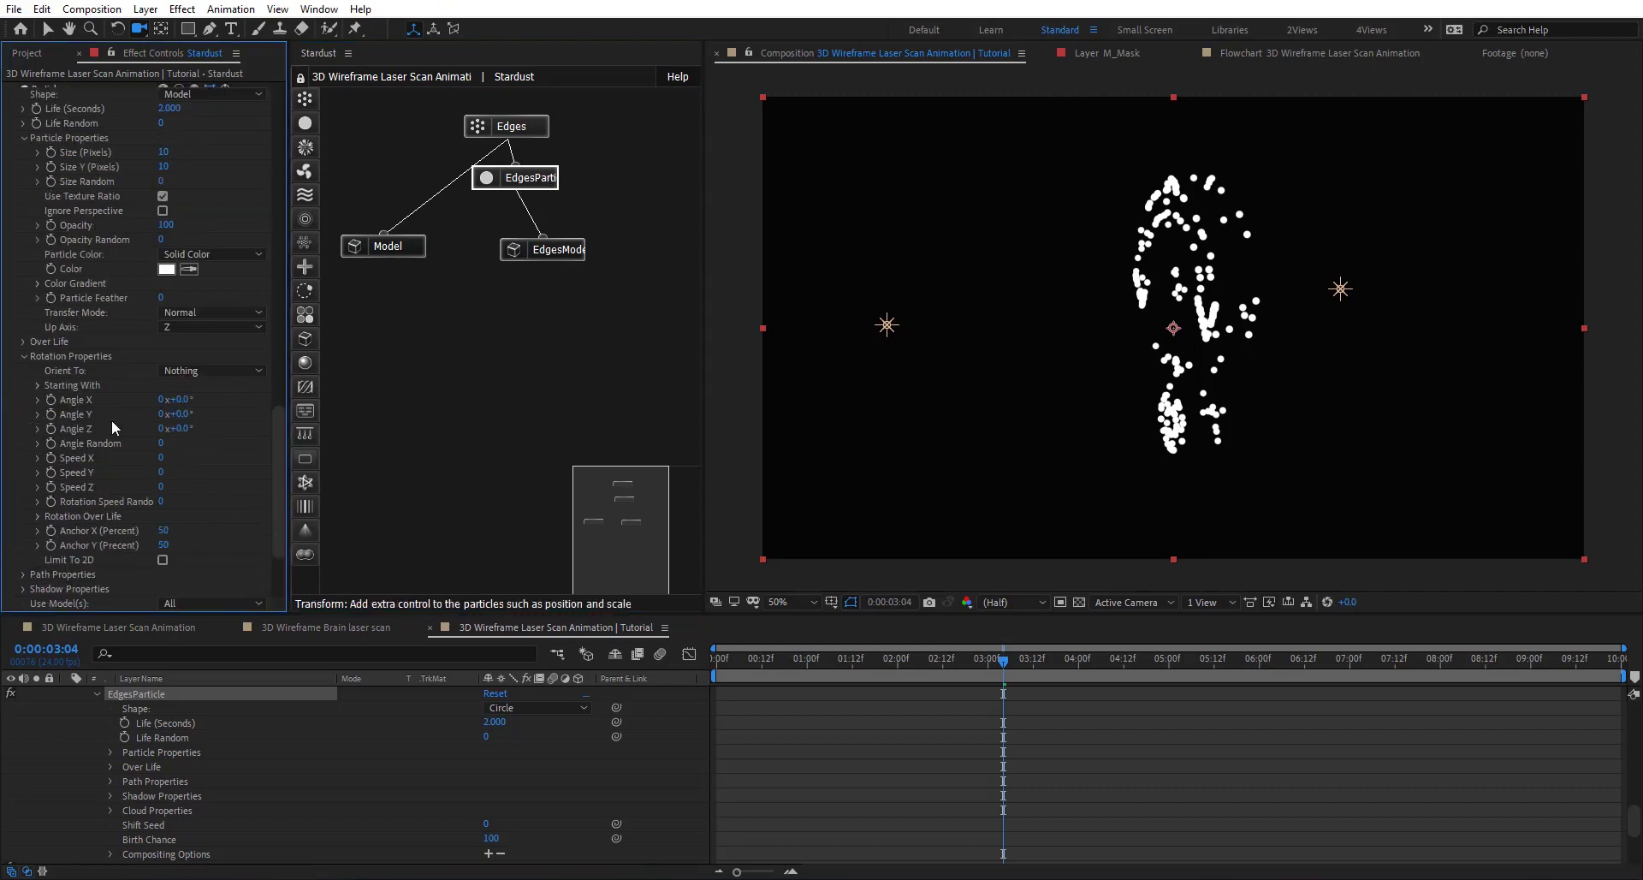
# Step: Set the EdgesParticle life to 10 seconds
pyautogui.click(166, 114)
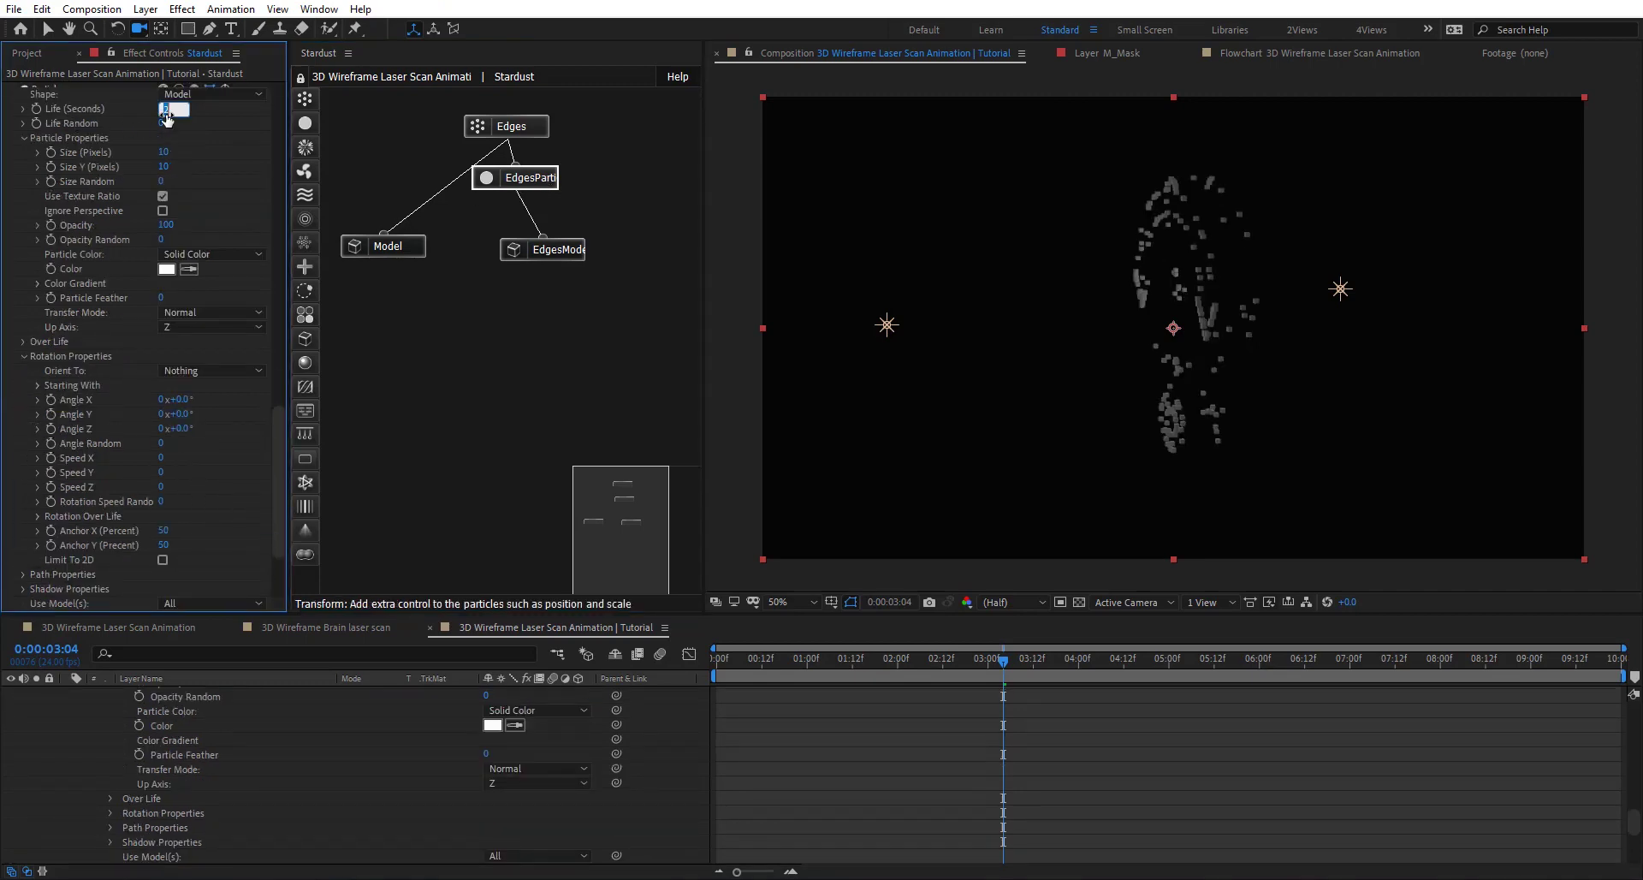
pyautogui.press('Return')
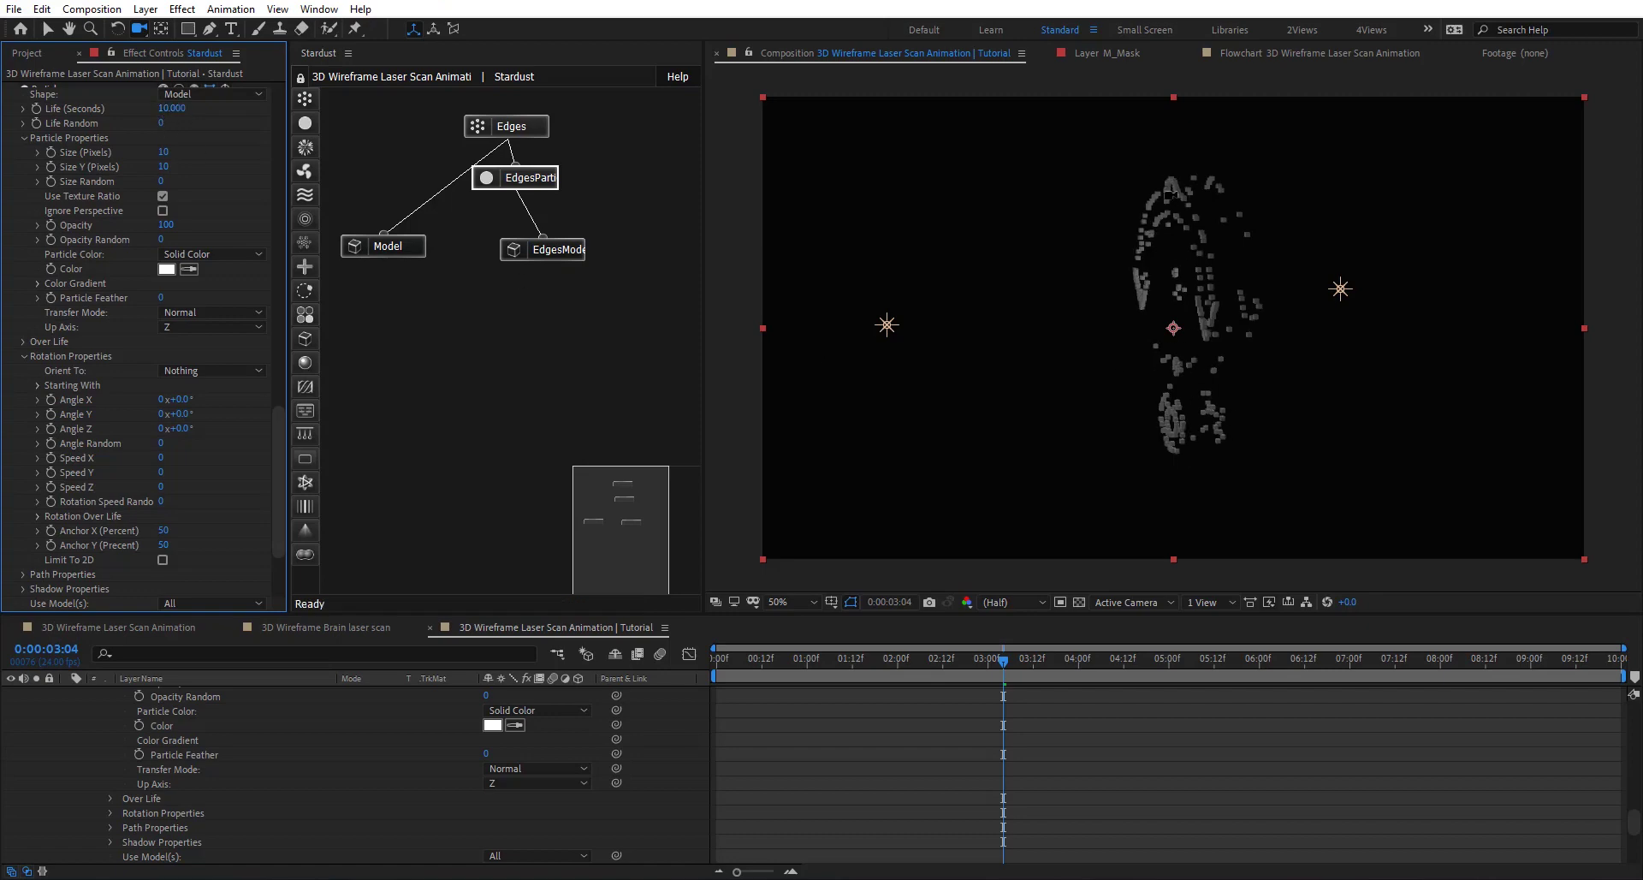
pyautogui.press('/')
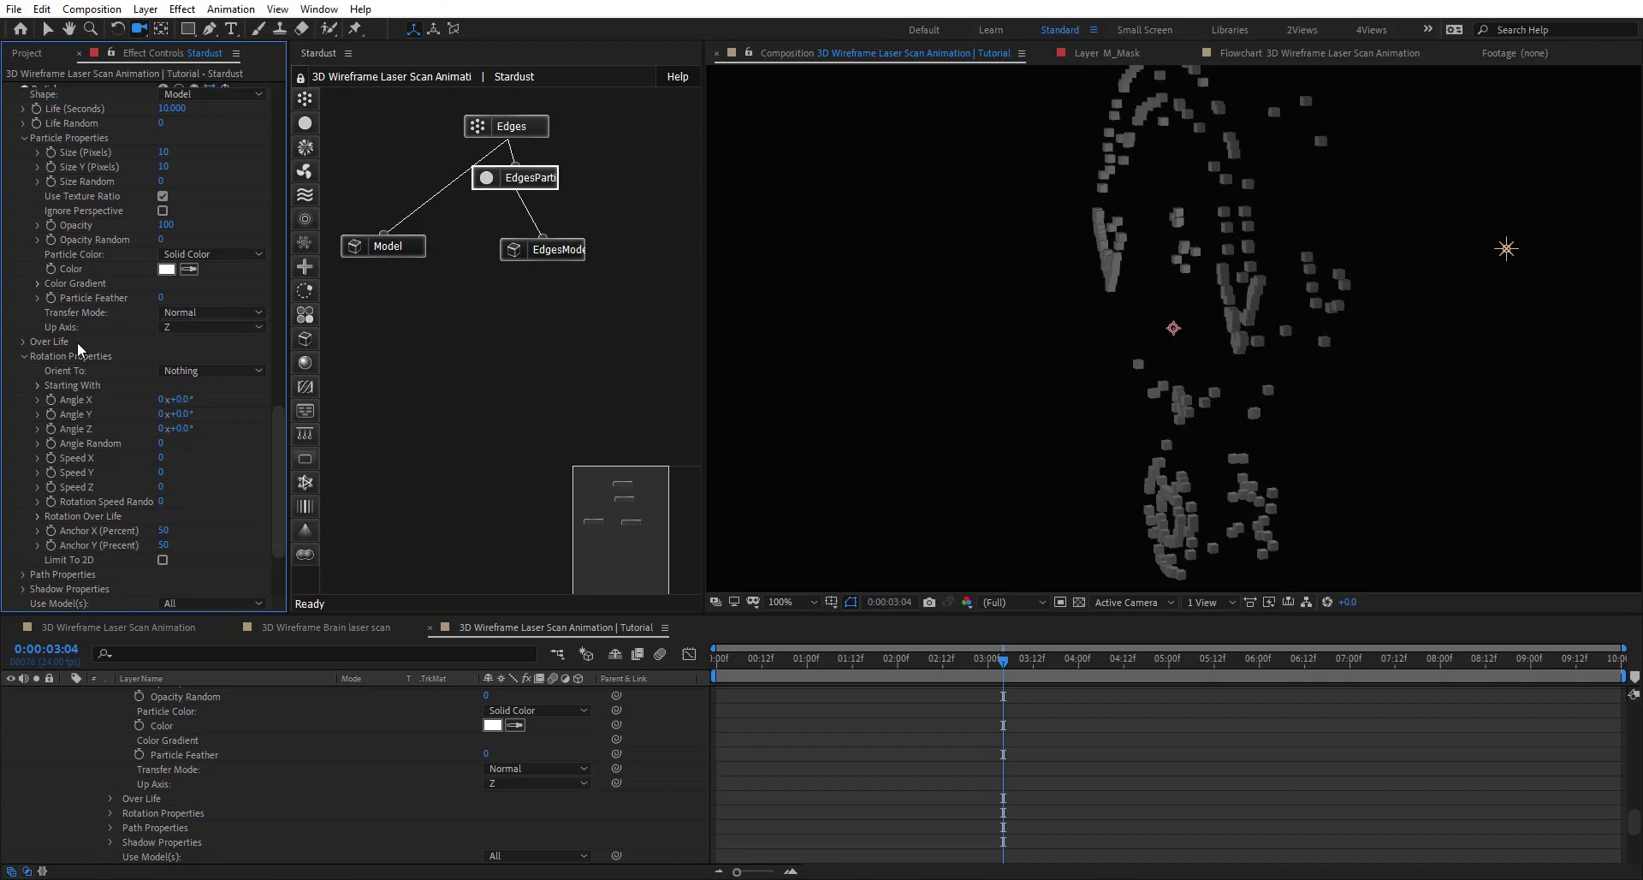
# Step: Set the EdgesModel source to Primitive with Cylinder as its type
pyautogui.click(551, 253)
pyautogui.scroll(-5, 147, 316)
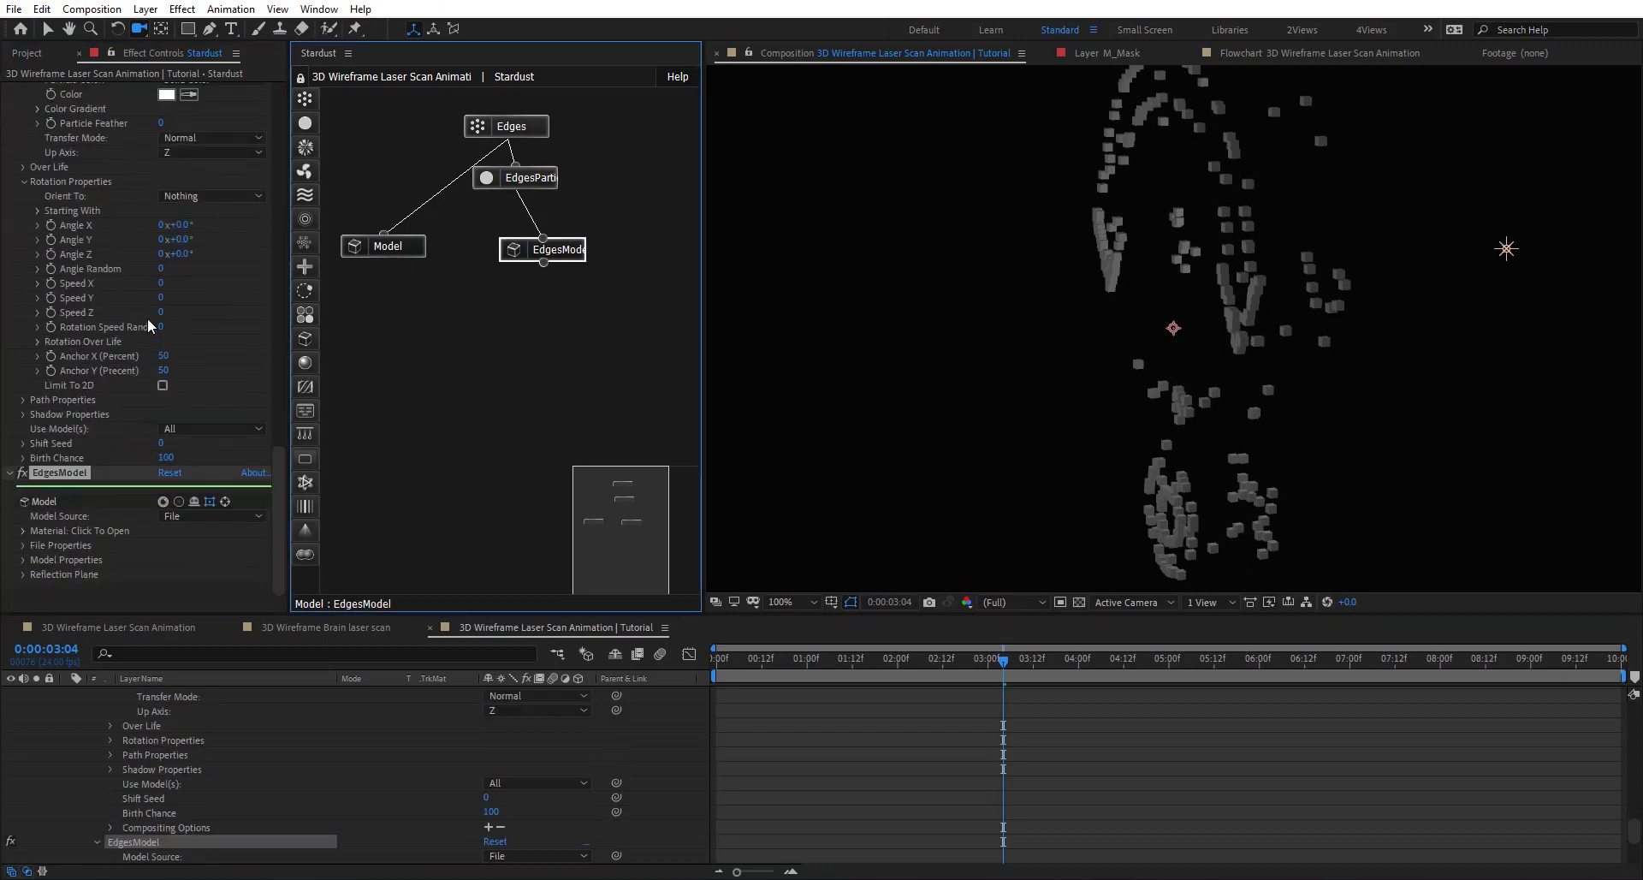
pyautogui.click(221, 516)
pyautogui.click(197, 546)
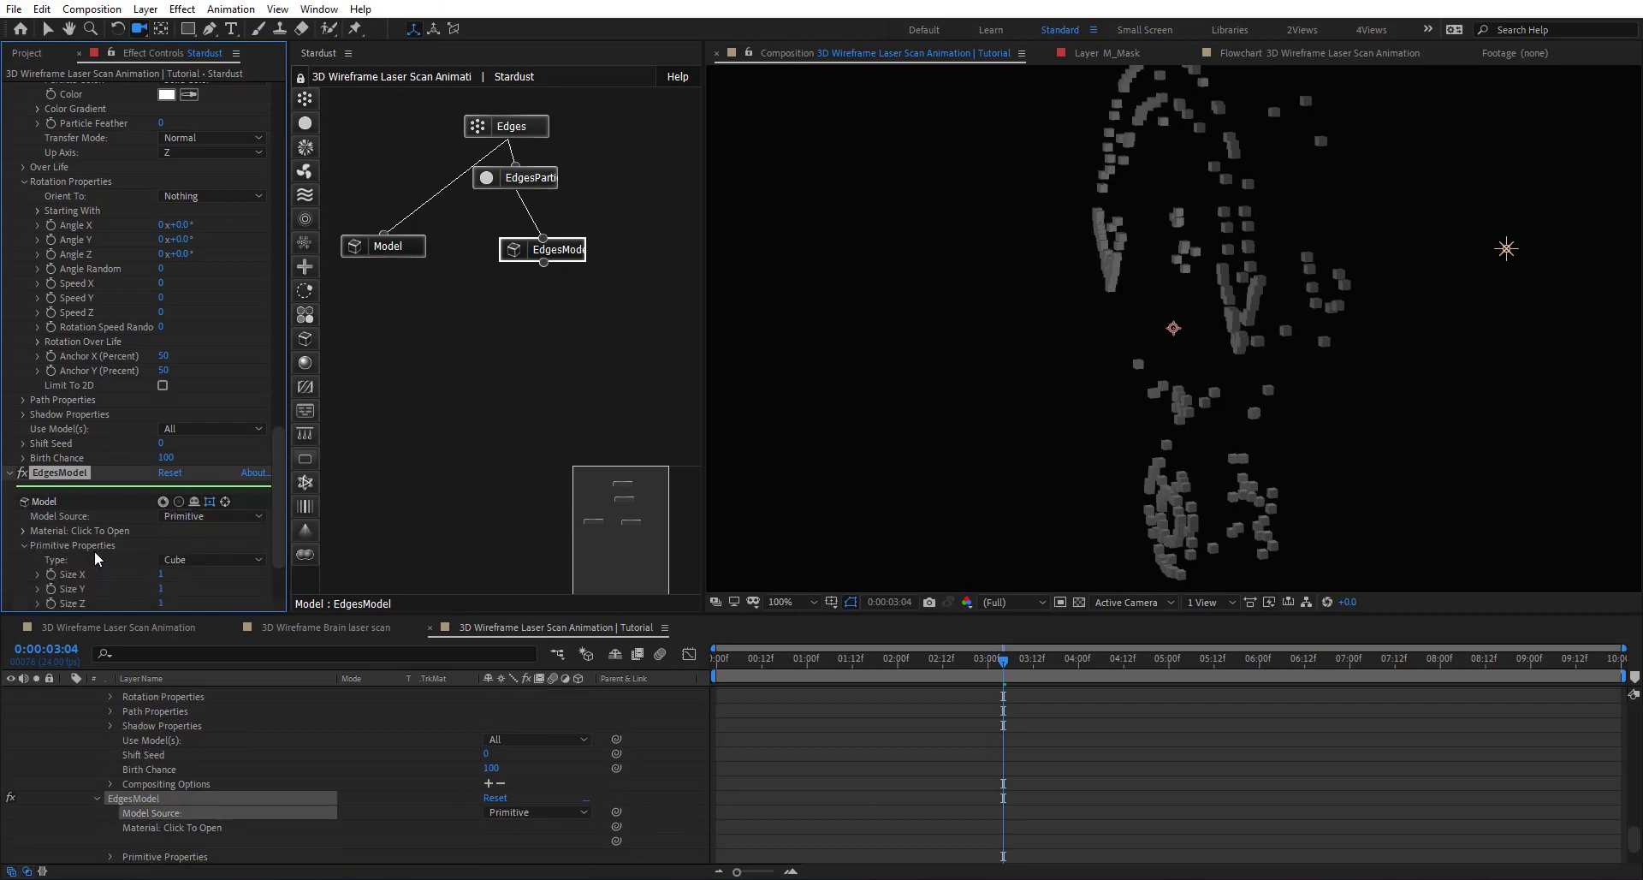
pyautogui.click(210, 561)
pyautogui.click(210, 653)
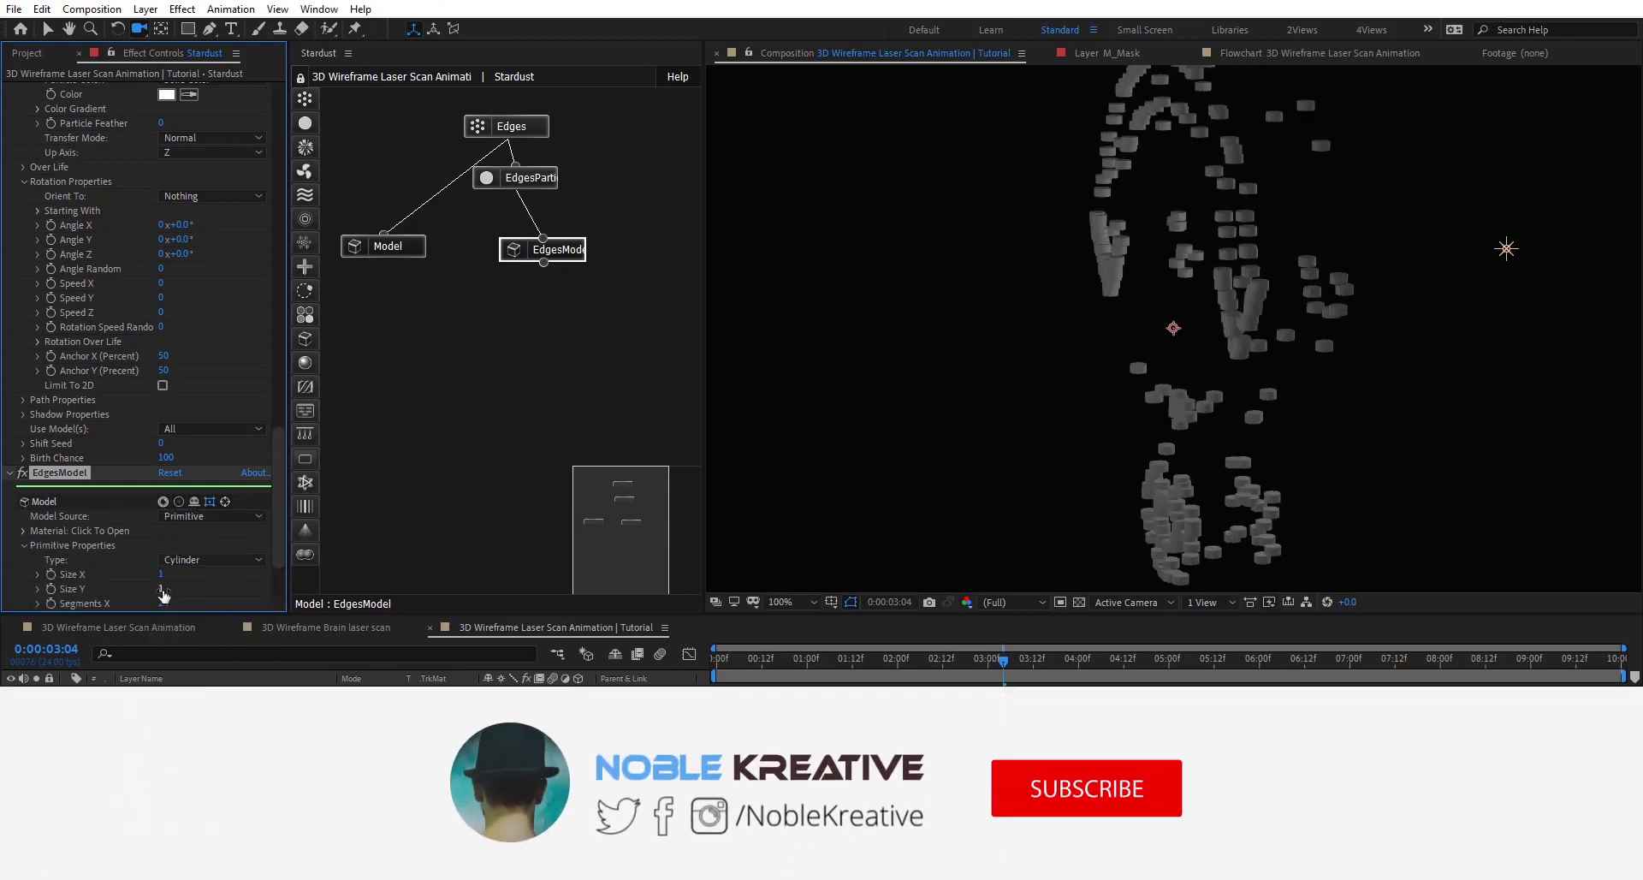
# Step: Set the EdgesModel cylinder's Size Y to 100
pyautogui.click(163, 590)
pyautogui.write('100')
pyautogui.press('Return')
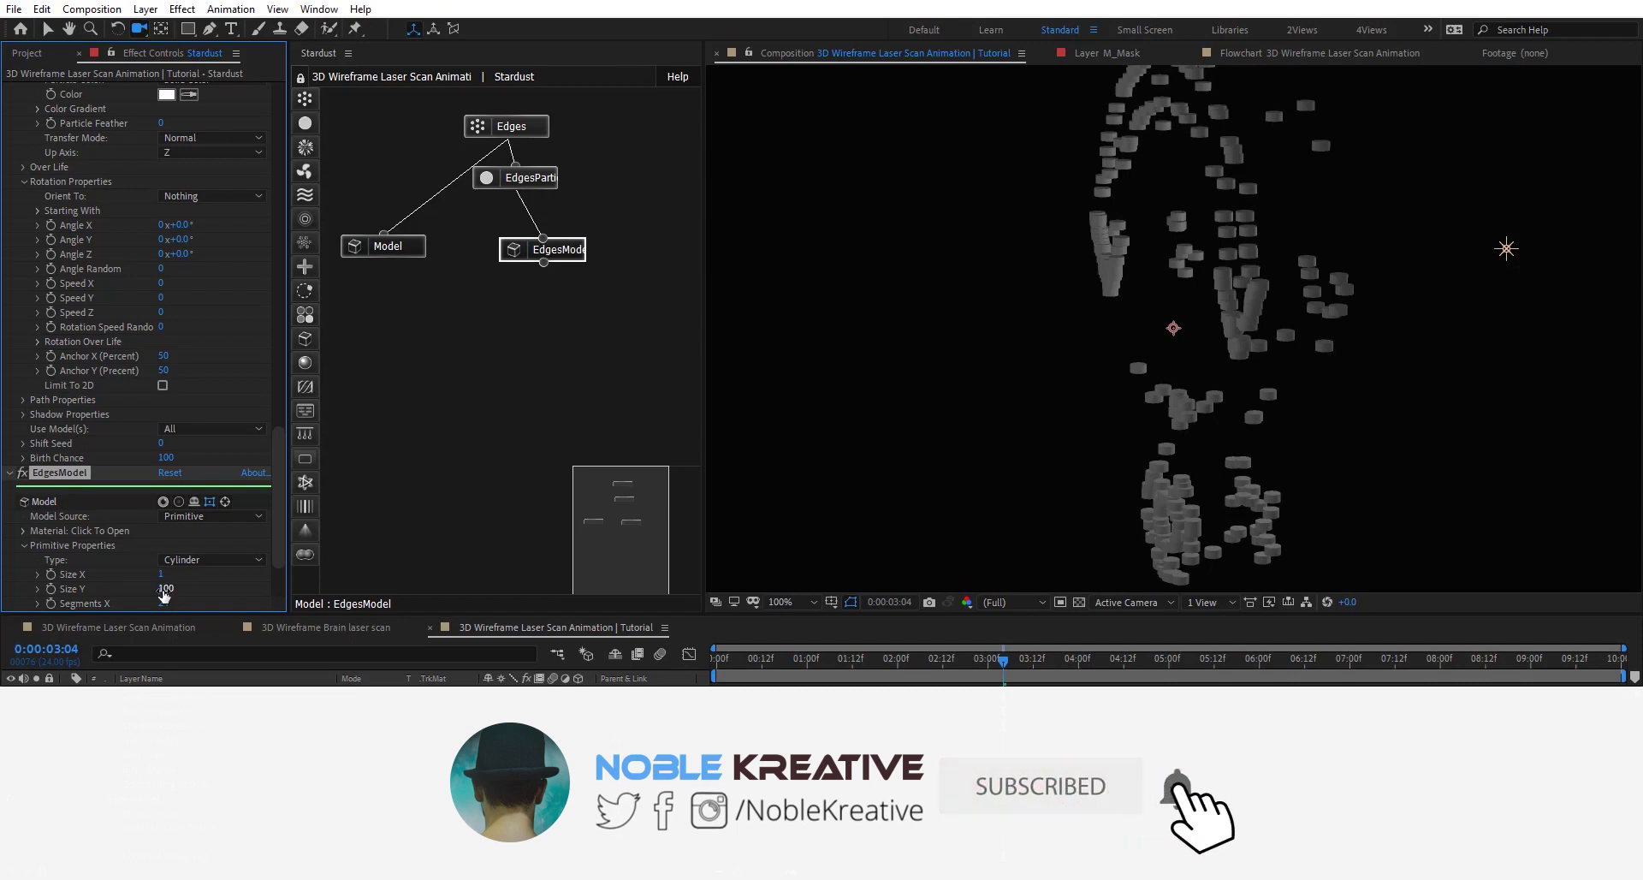
# Step: Set the EdgesParticle size to 1 pixel
pyautogui.press(',')
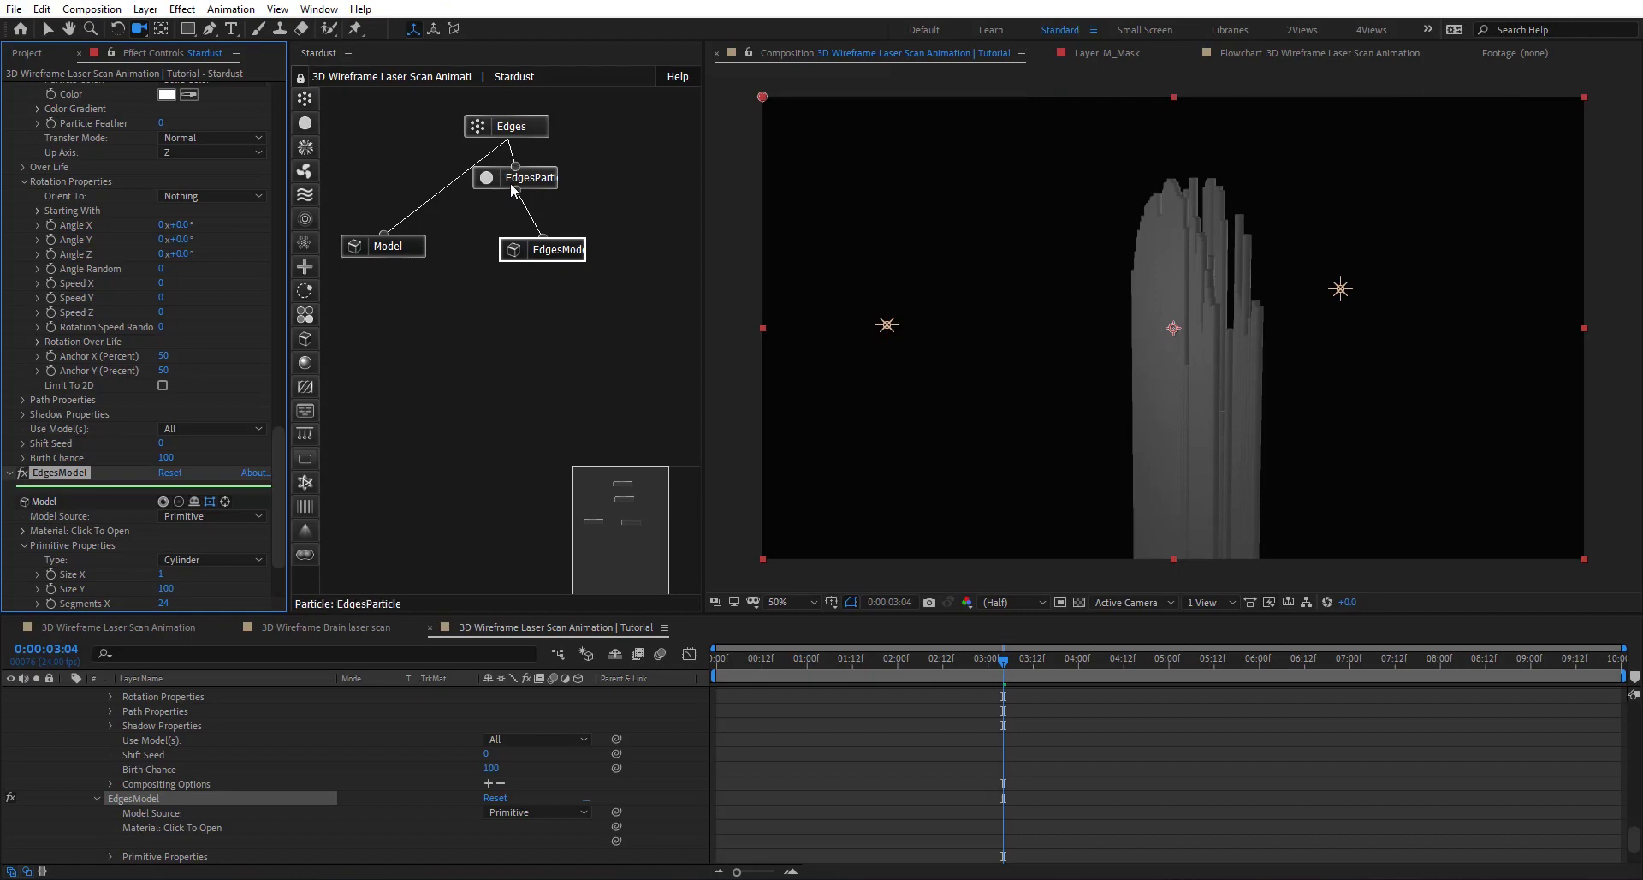
pyautogui.click(542, 185)
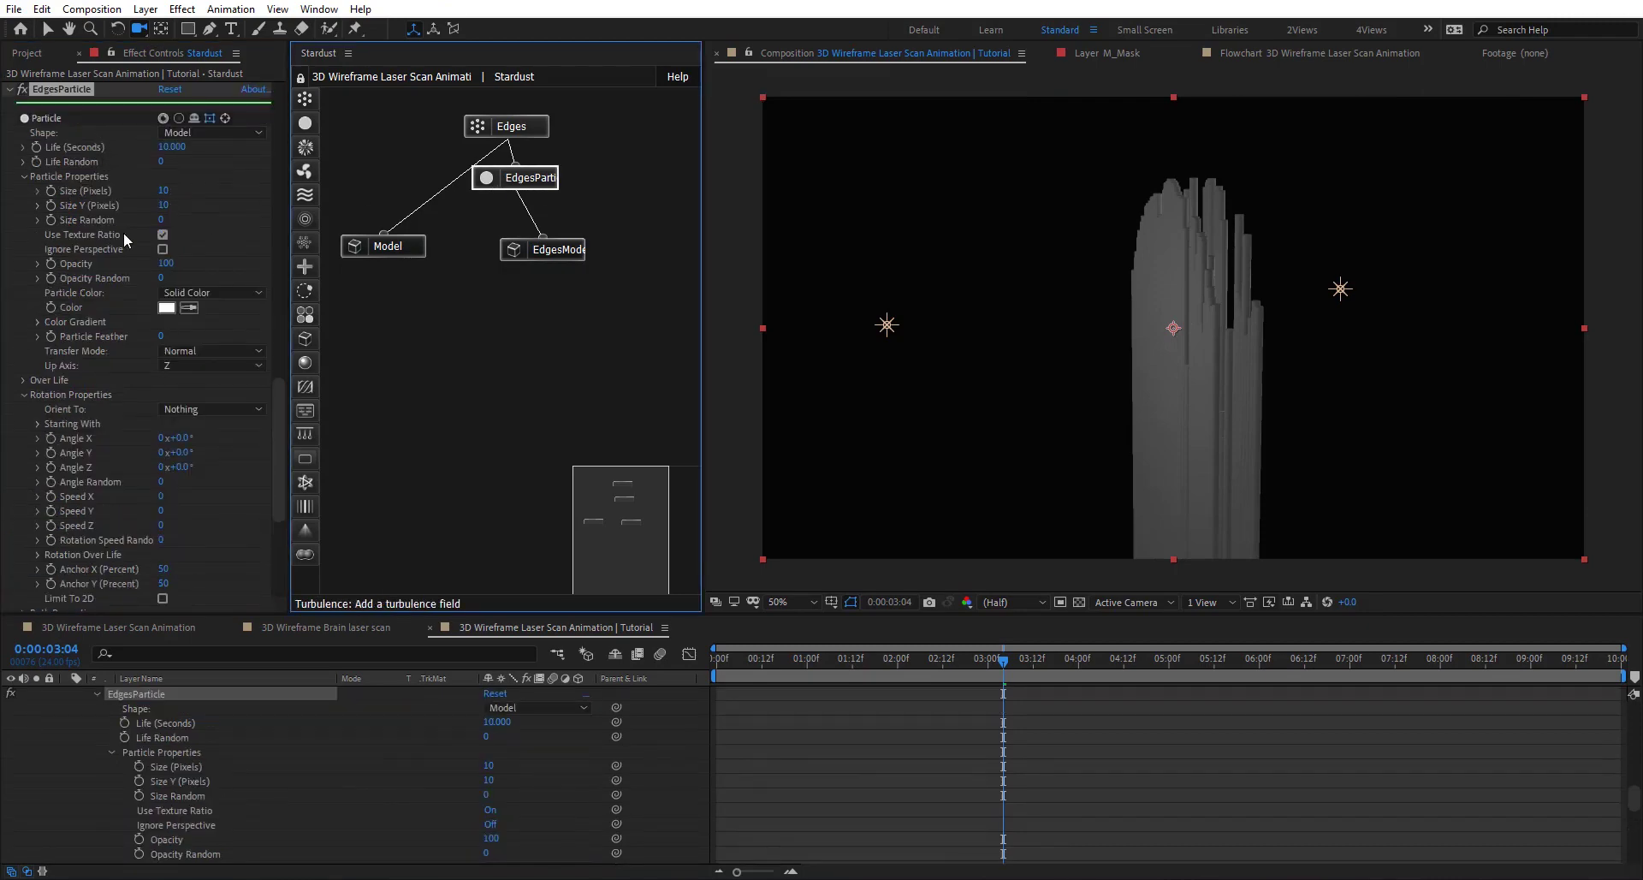
pyautogui.click(162, 191)
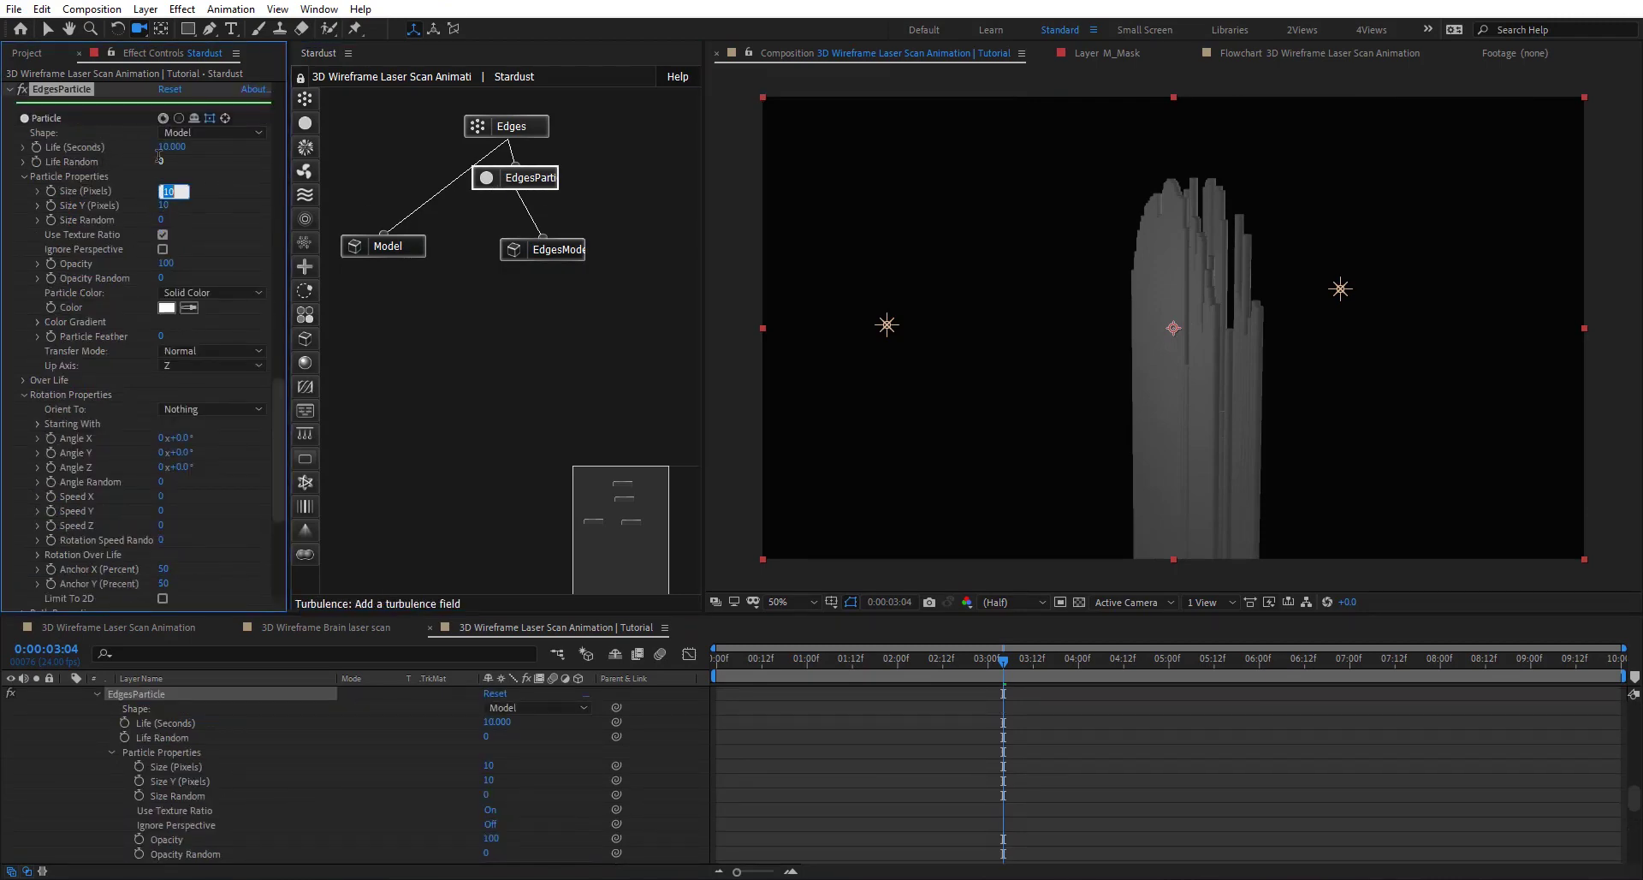
pyautogui.press('Return')
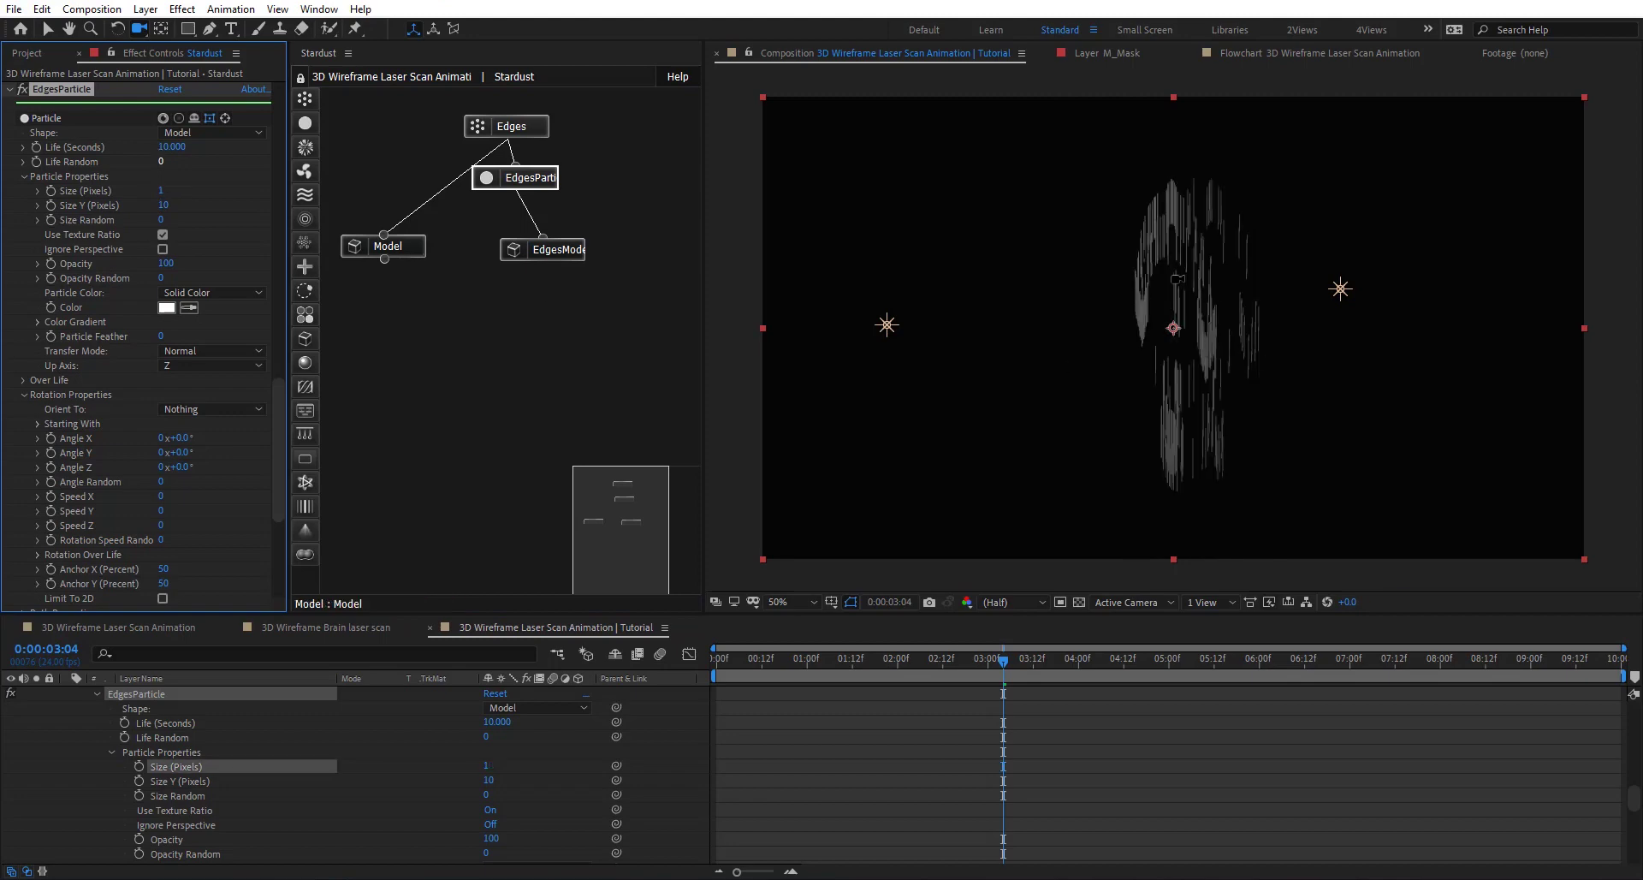
# Step: Set Angle X in the EdgesModel model properties to 90° to rotate the cylinders
pyautogui.scroll(1, 1220, 247)
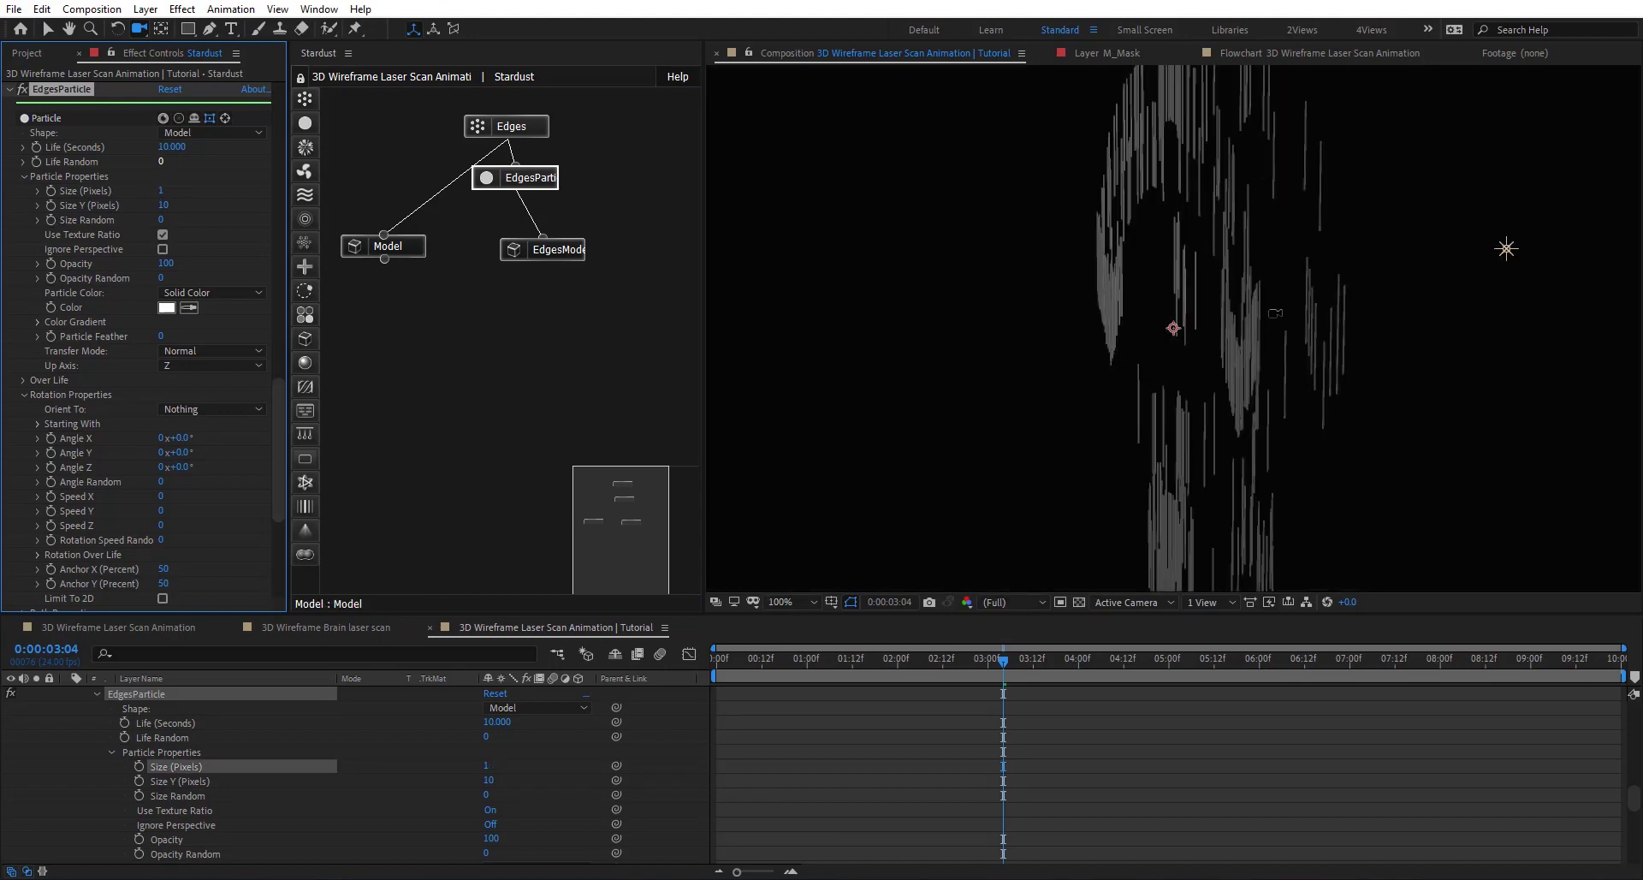
pyautogui.click(562, 255)
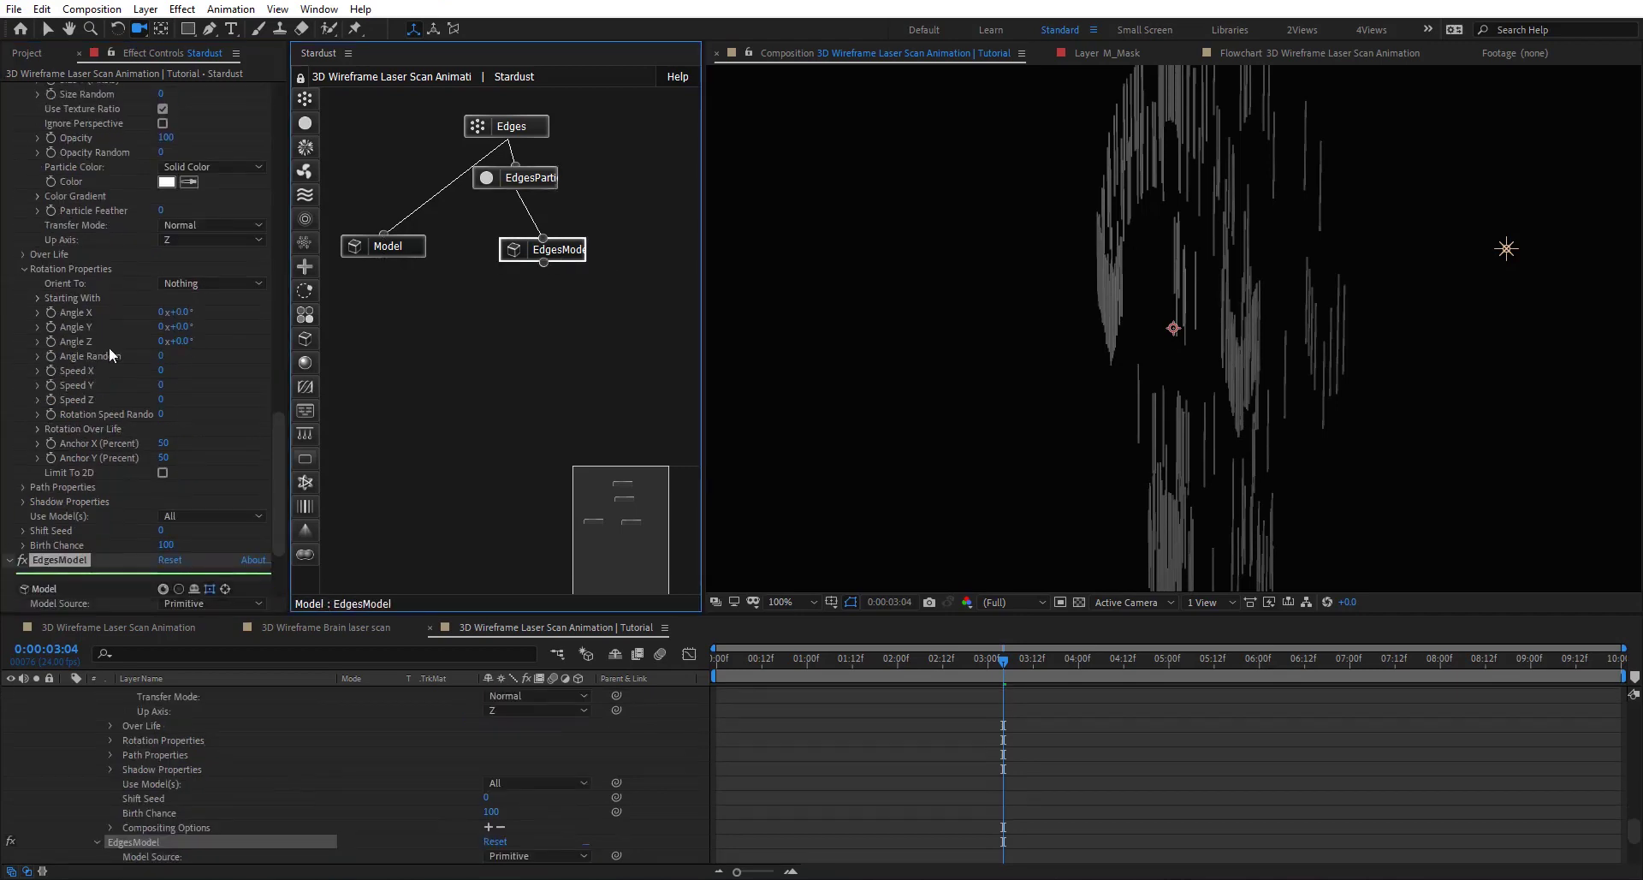
pyautogui.scroll(-2, 65, 419)
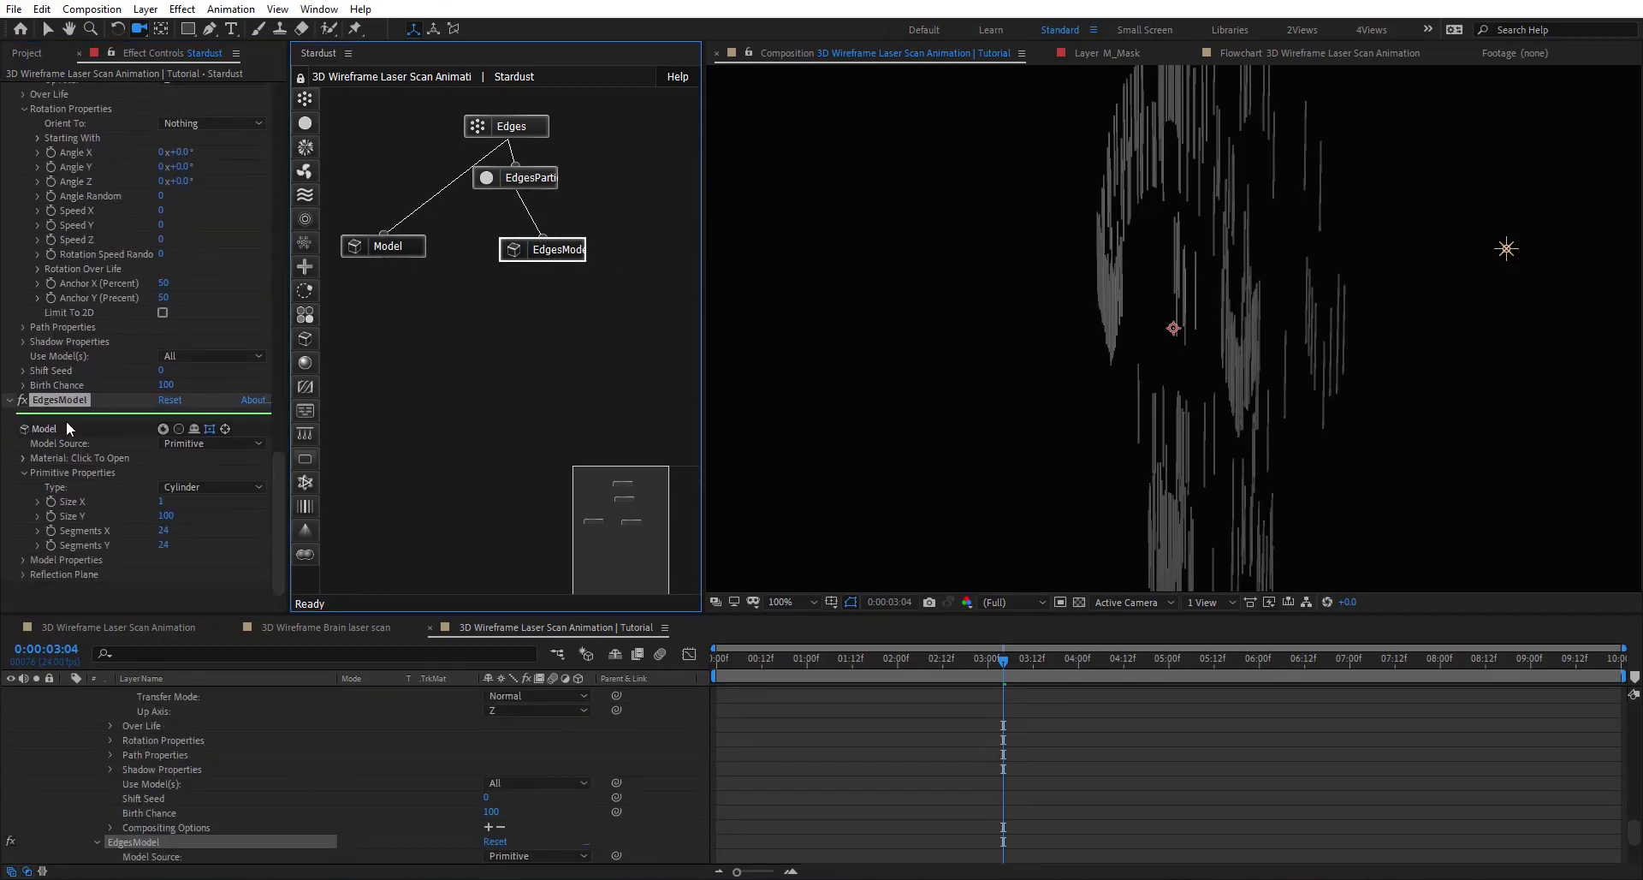
pyautogui.click(23, 560)
pyautogui.scroll(-7, 23, 556)
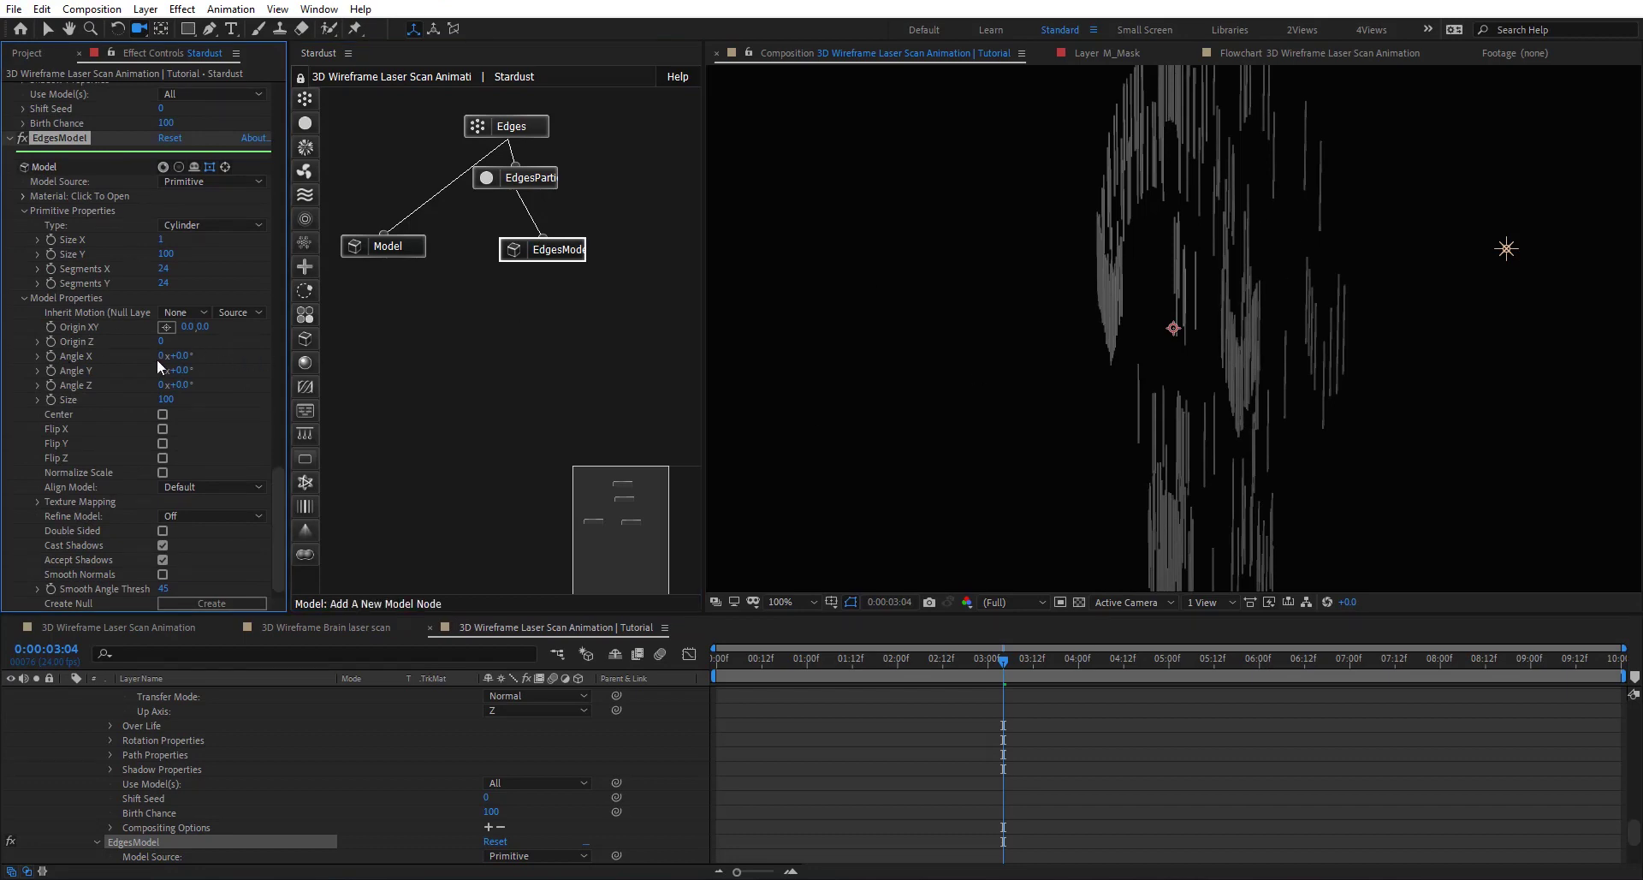
pyautogui.click(188, 363)
pyautogui.write('90')
pyautogui.press('Return')
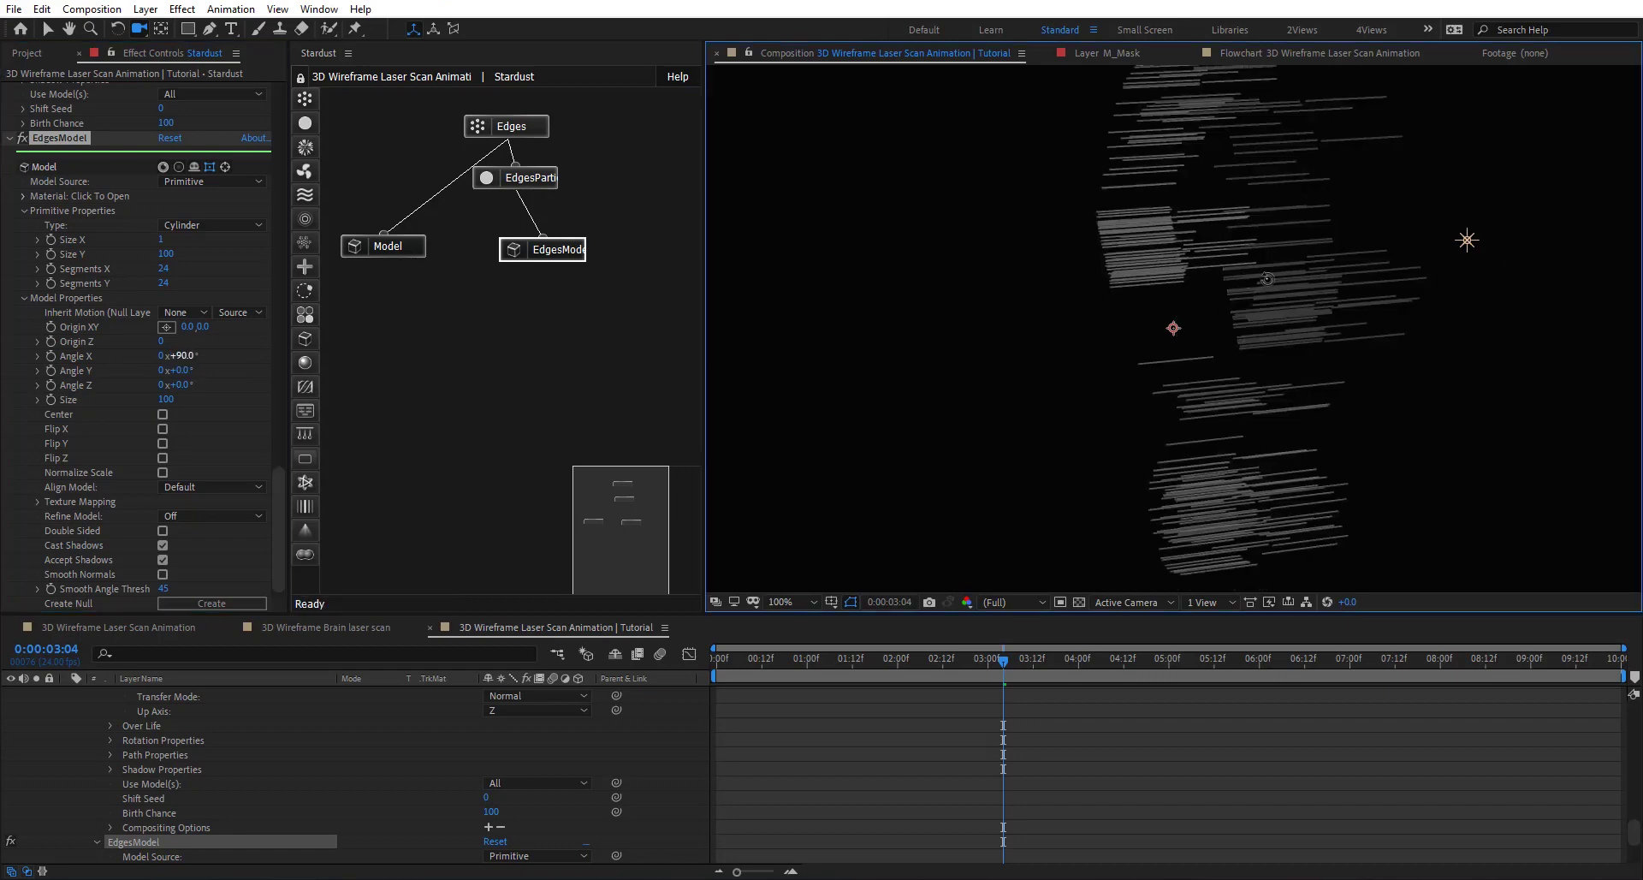
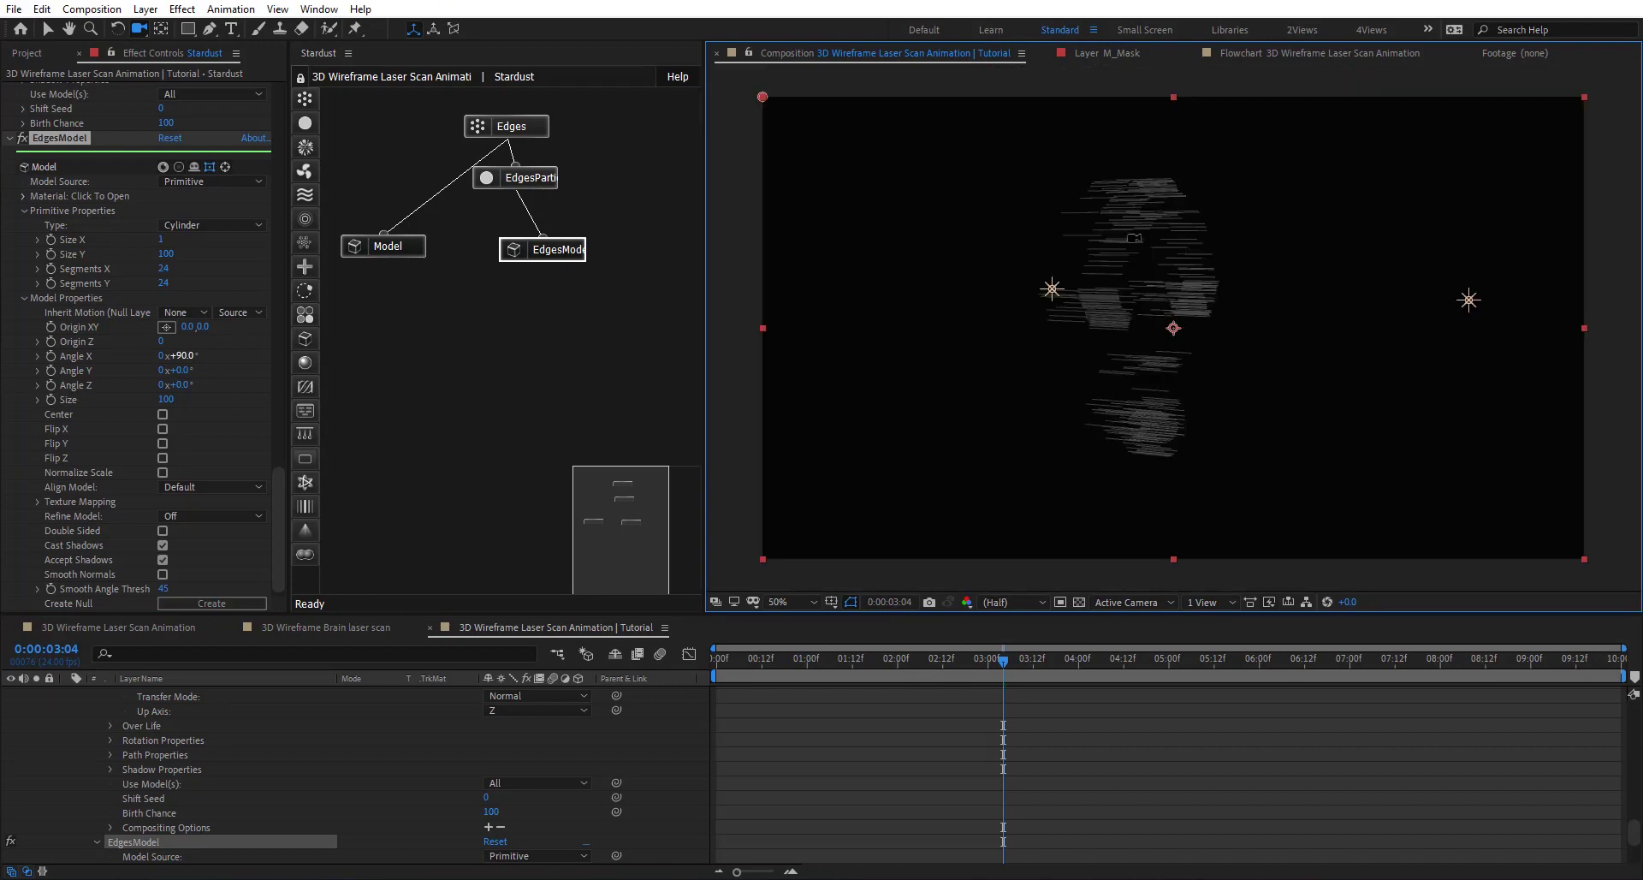
# Step: Enable Edges - Inherit Size in the Edges emitter's object properties
pyautogui.scroll(-1, 1174, 275)
pyautogui.click(505, 135)
pyautogui.scroll(-3, 108, 357)
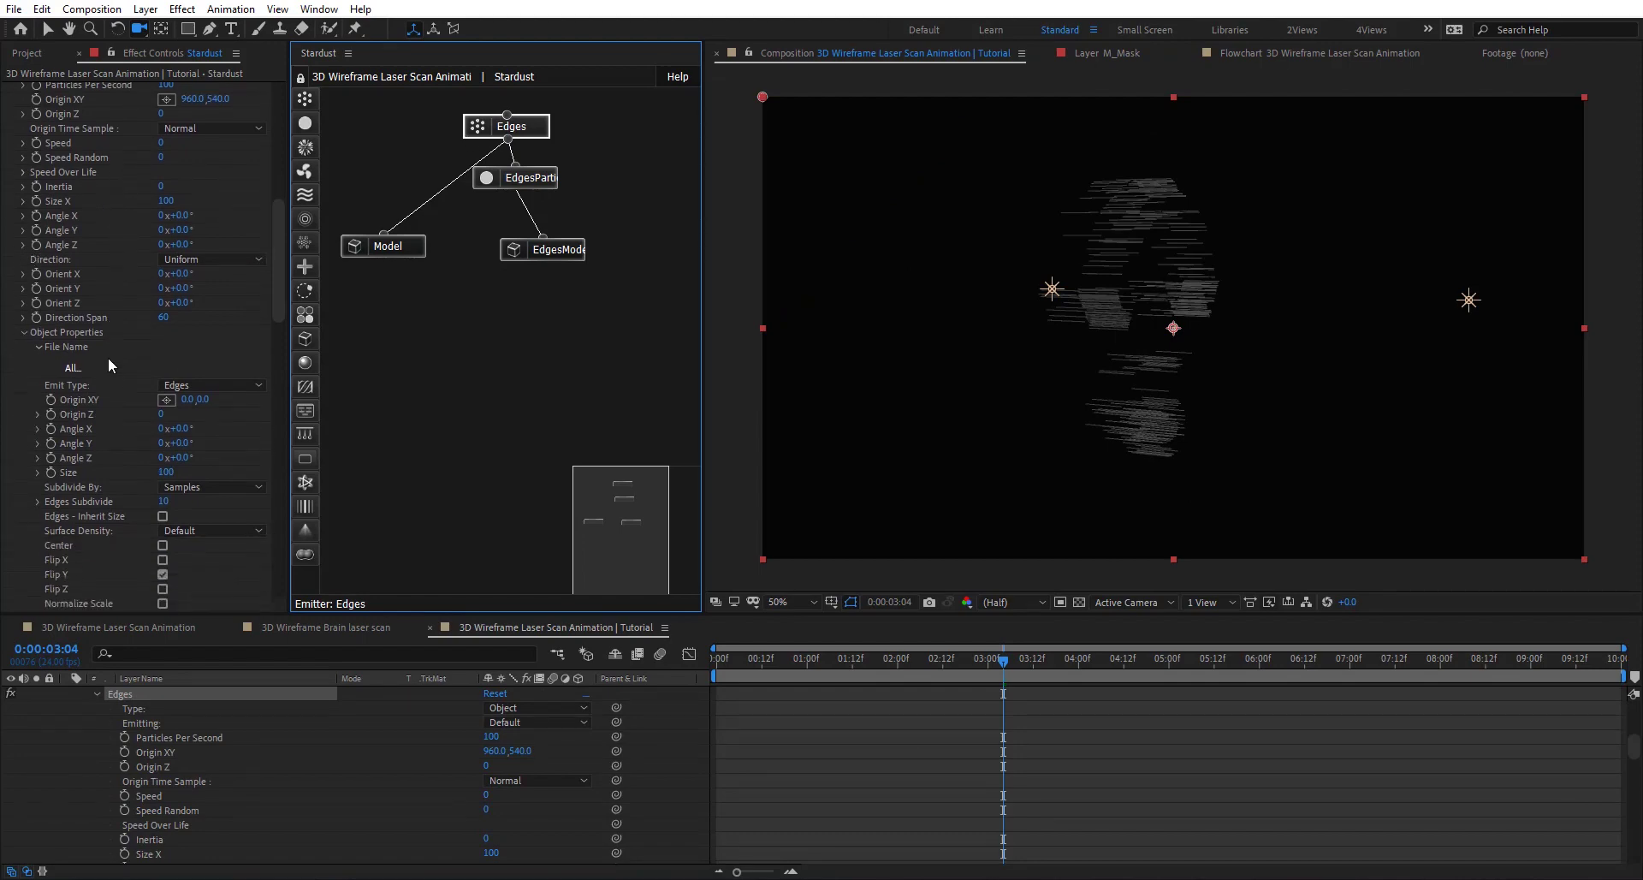
pyautogui.click(163, 478)
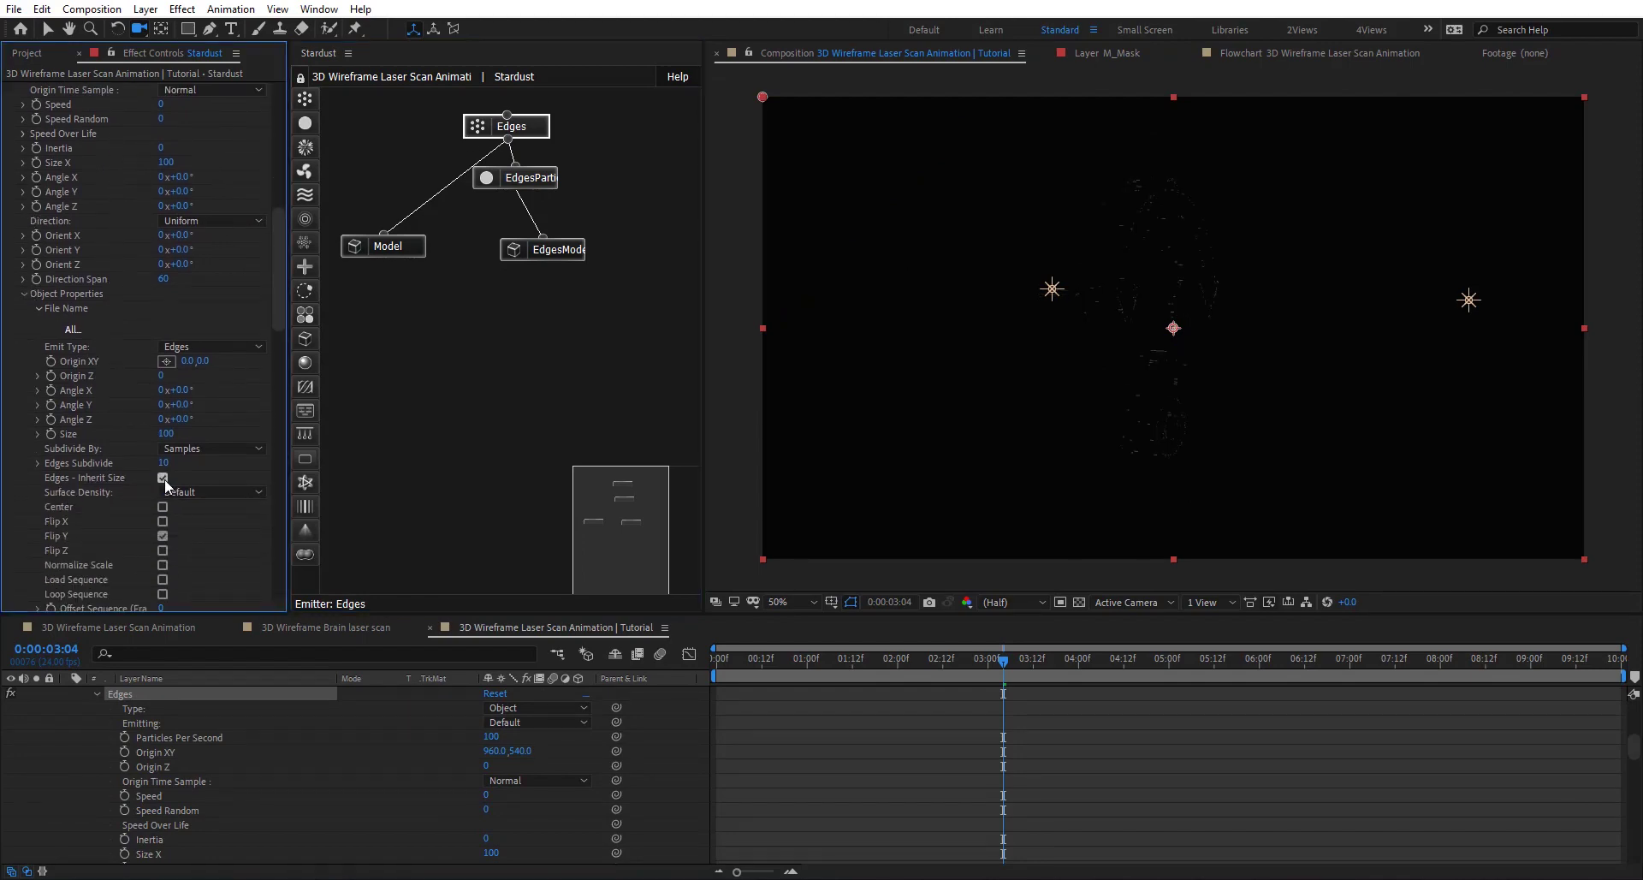
# Step: Set the Edges emitter's Emitting mode to Once
pyautogui.scroll(4, 117, 316)
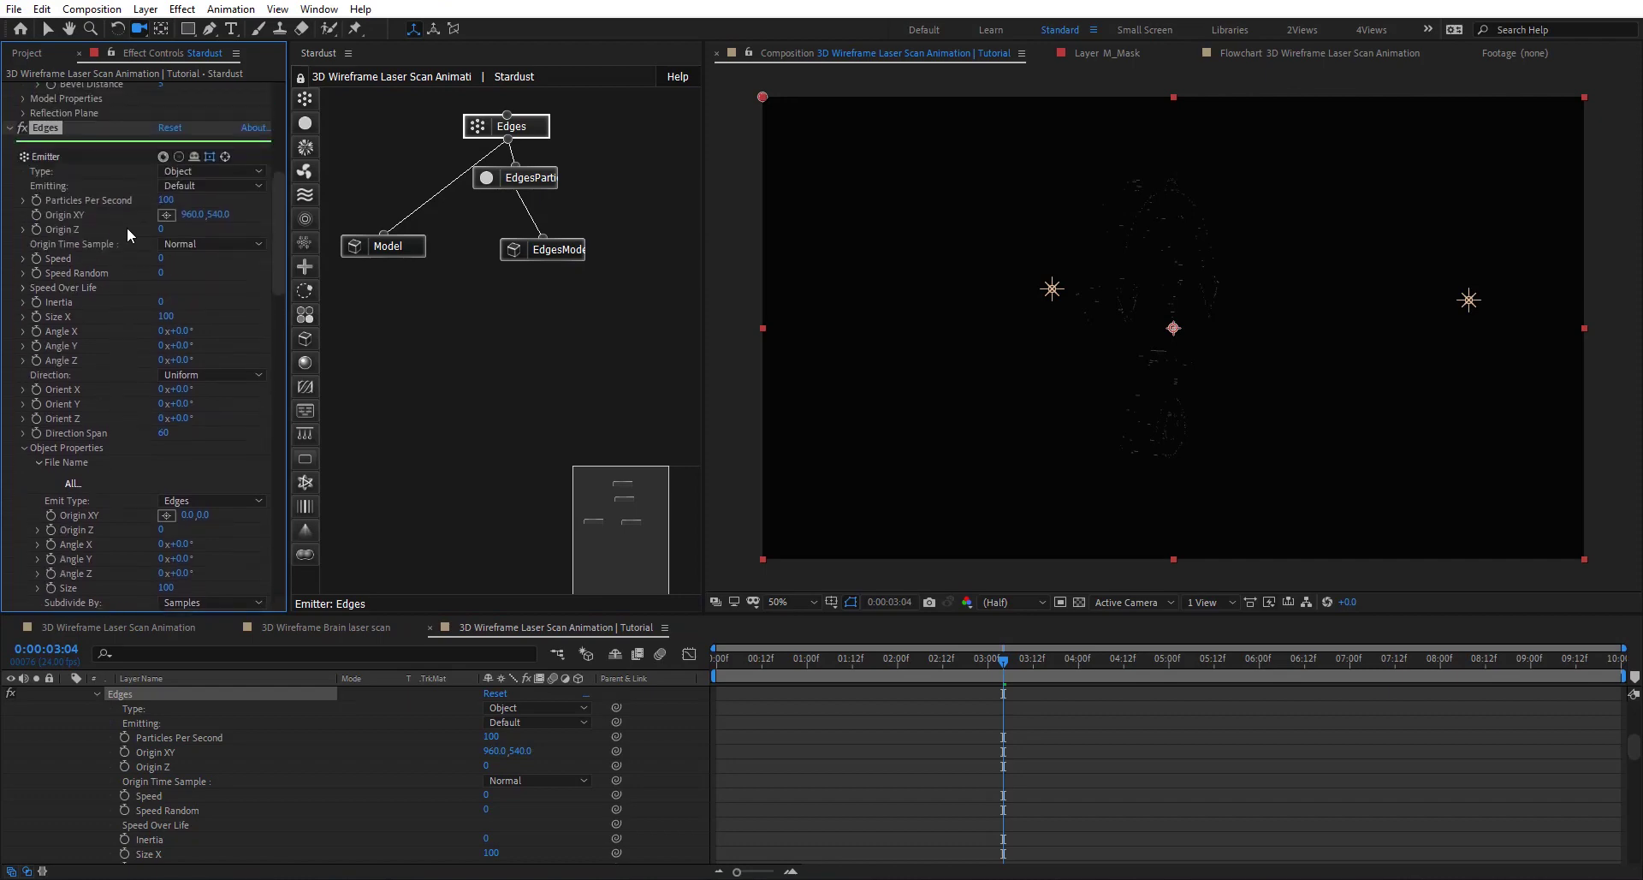
pyautogui.click(198, 190)
pyautogui.click(199, 216)
pyautogui.scroll(-1, 91, 433)
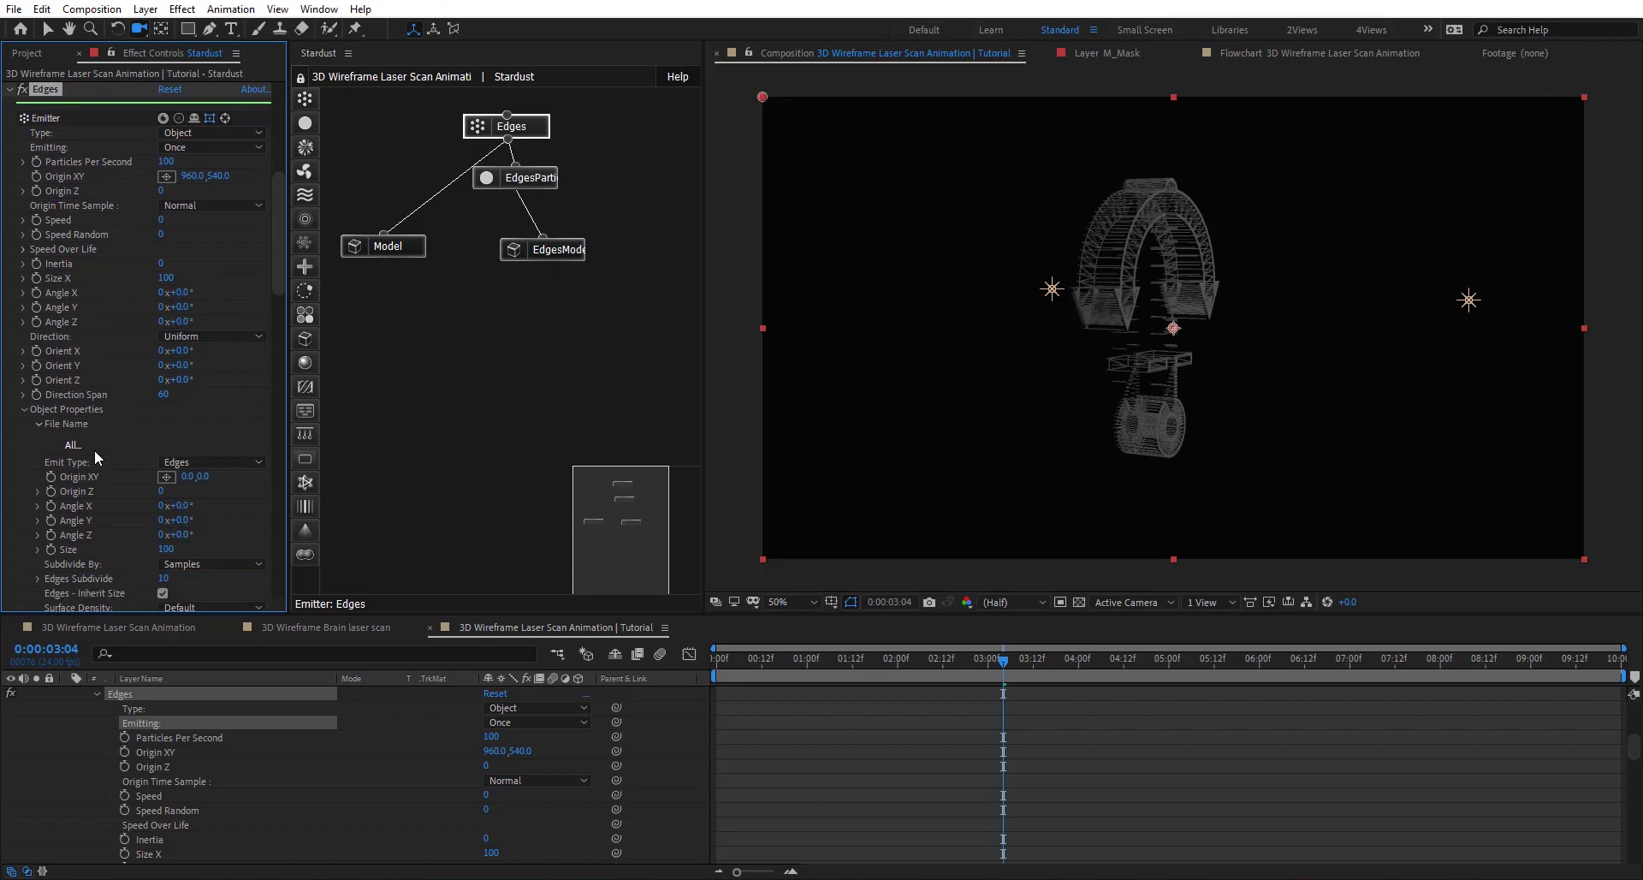
pyautogui.moveTo(1152, 290); pyautogui.dragTo(1130, 289)
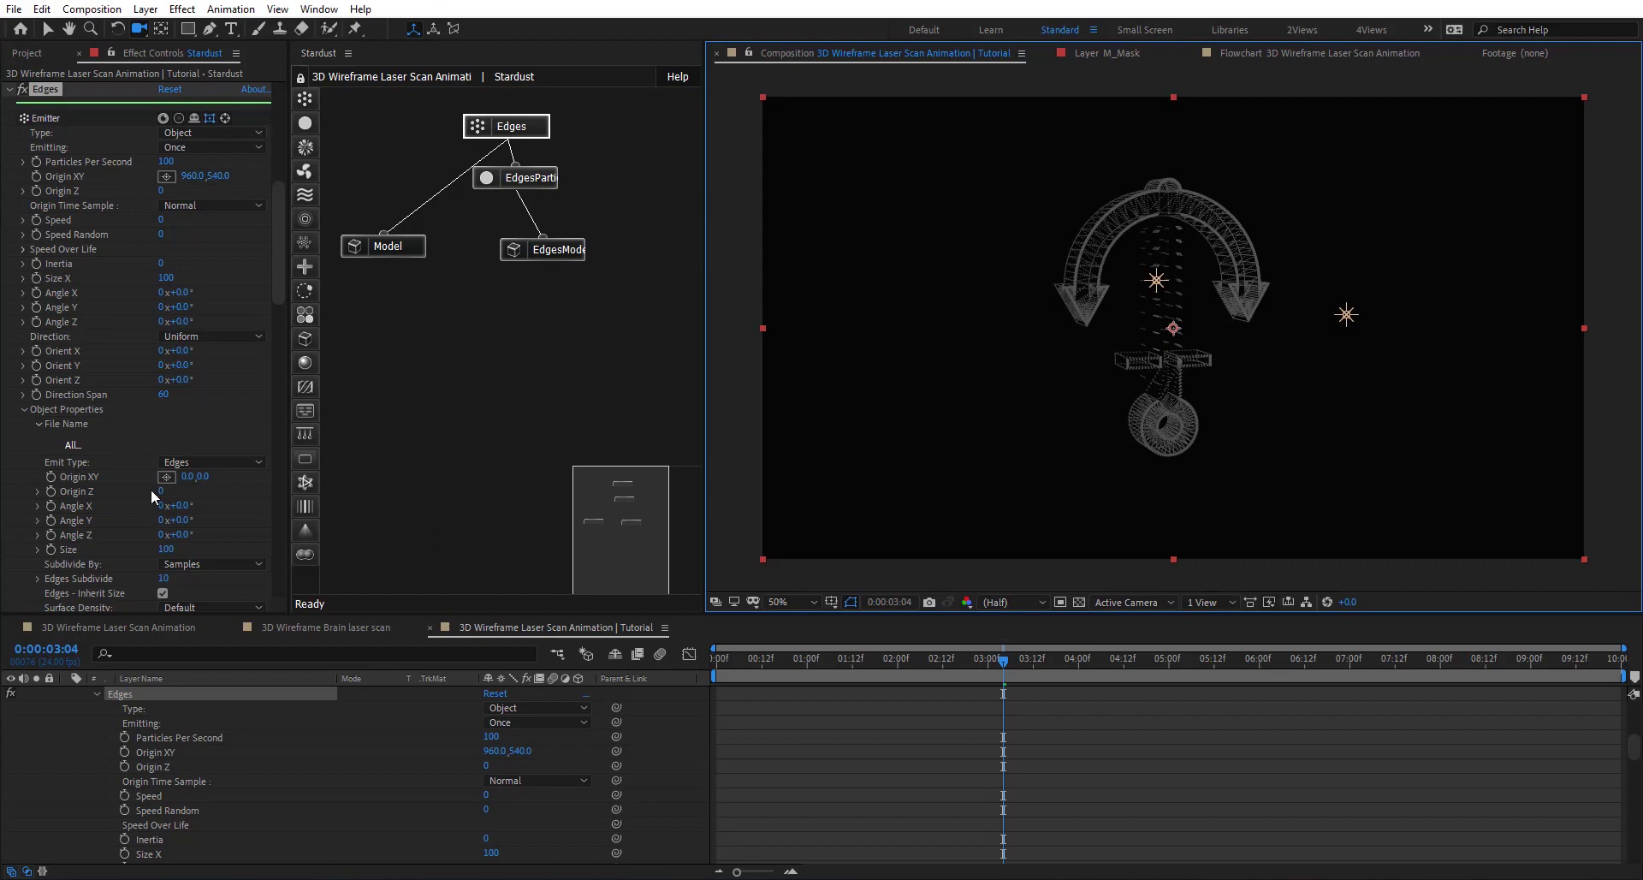
# Step: Set Edges Subdivide to 0 in the Edges emitter's object properties
pyautogui.scroll(-1, 77, 527)
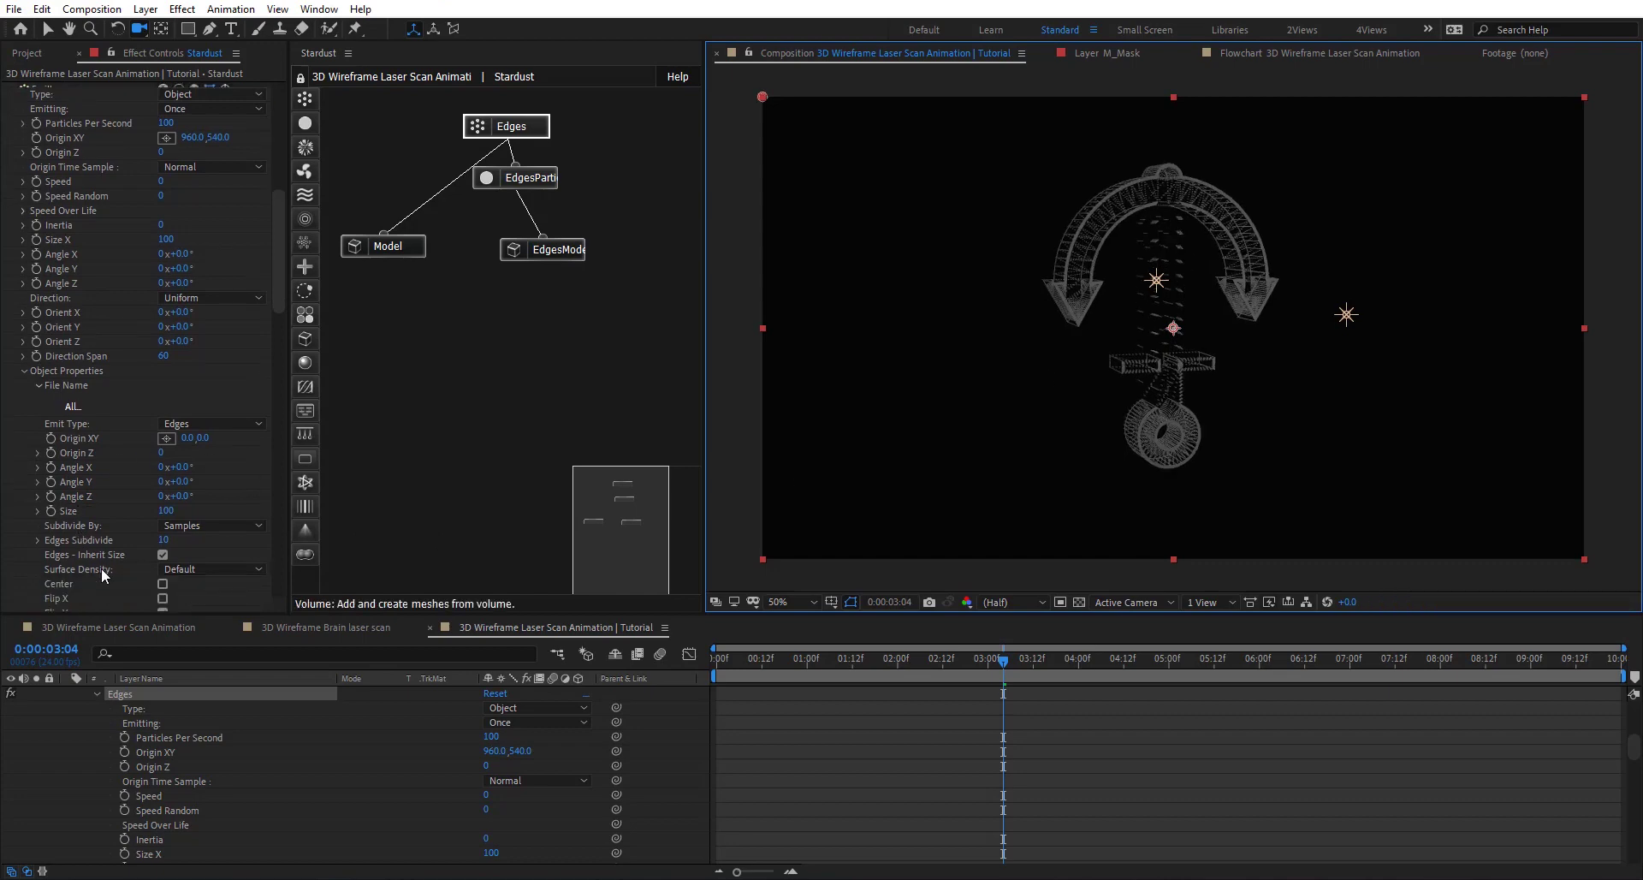
pyautogui.click(163, 539)
pyautogui.write('0')
pyautogui.press('Return')
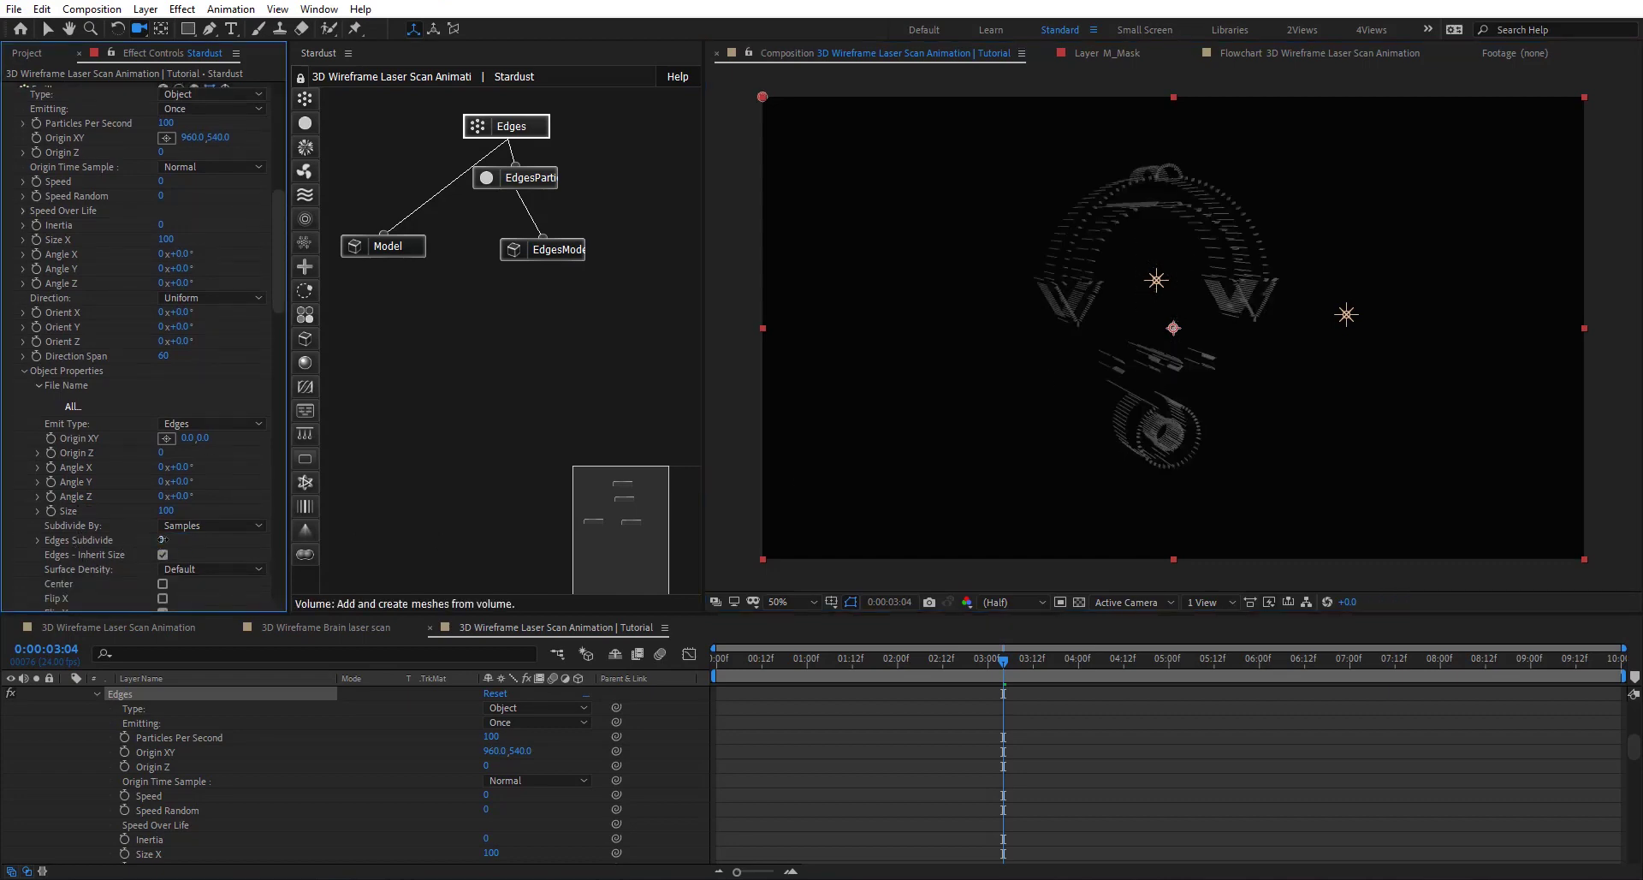
pyautogui.scroll(1, 1153, 296)
pyautogui.moveTo(1122, 273); pyautogui.dragTo(1207, 293)
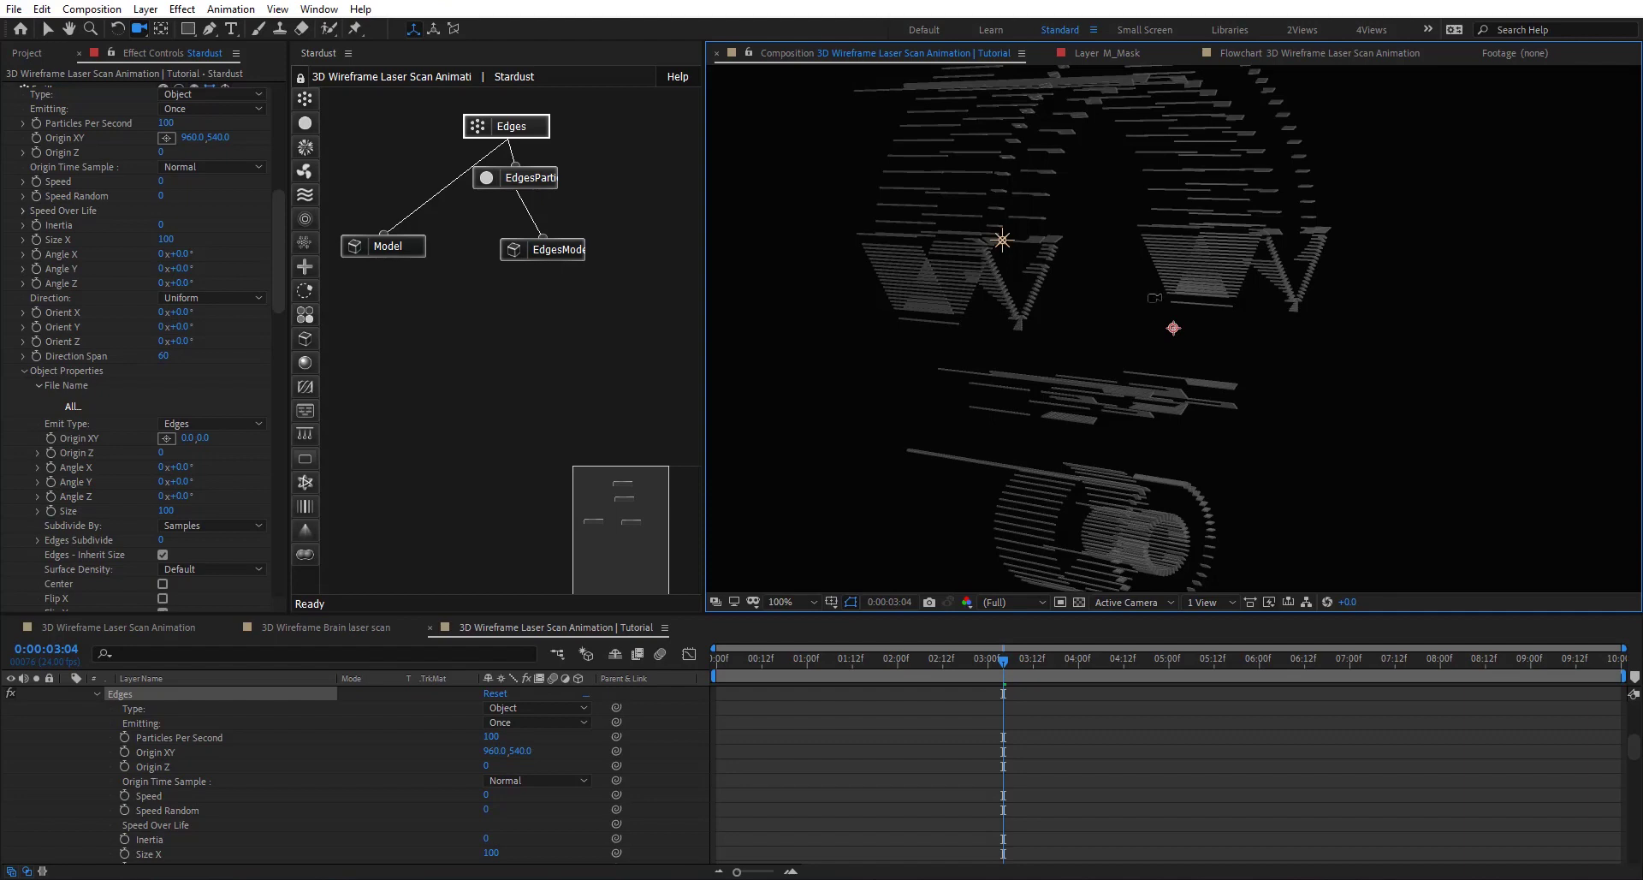
# Step: Set Orient To to Normal in the EdgesParticle rotation properties
pyautogui.click(541, 178)
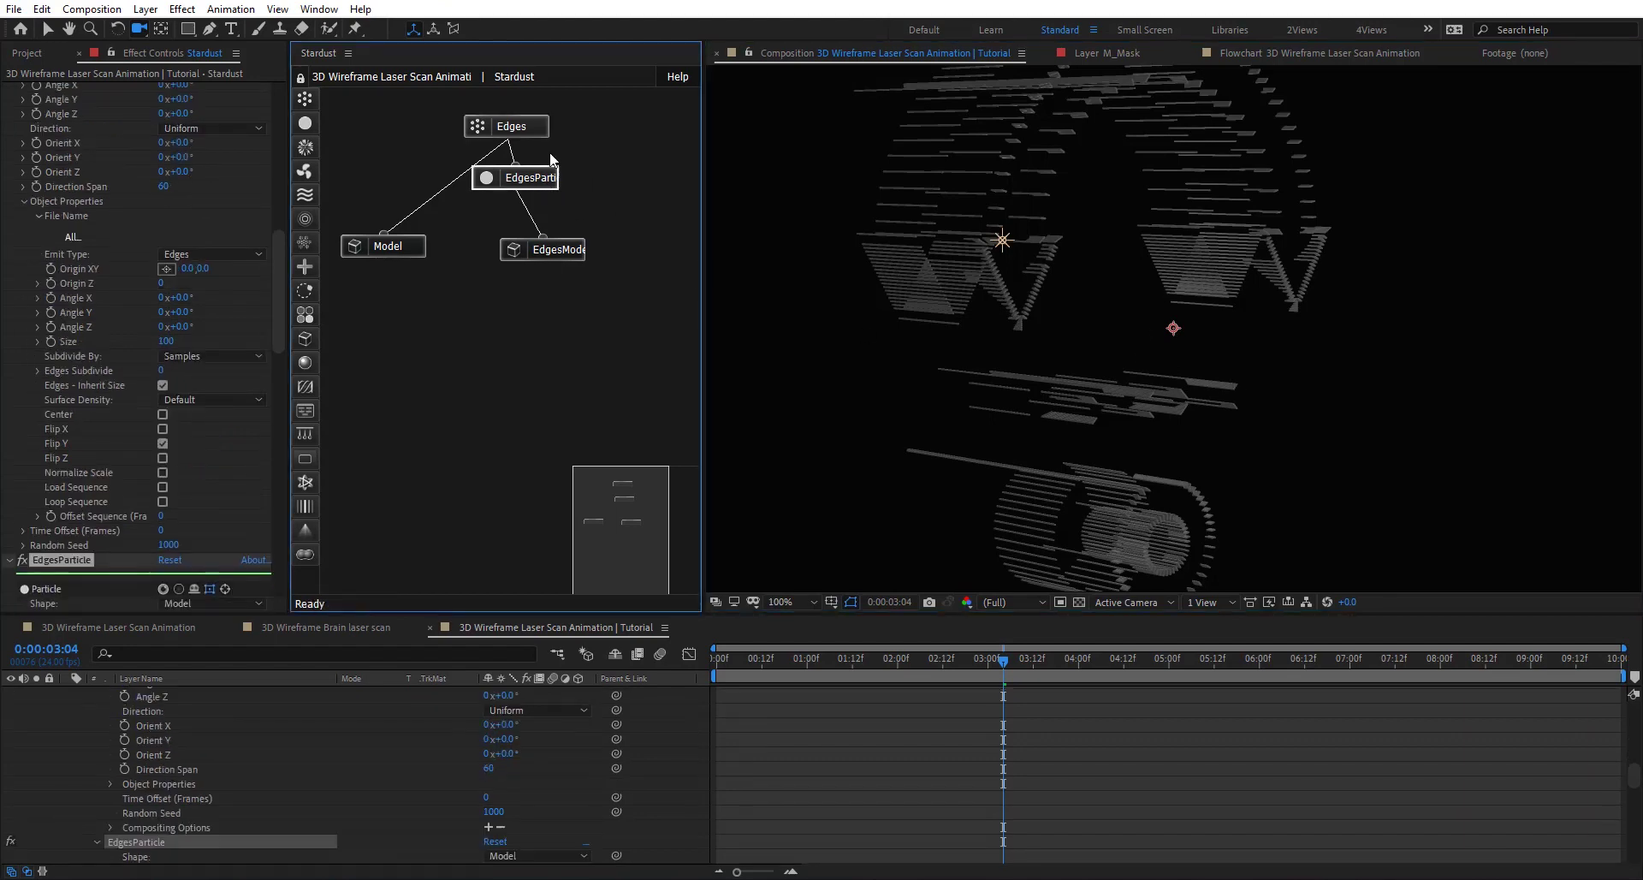
pyautogui.scroll(-6, 55, 392)
pyautogui.scroll(-2, 71, 398)
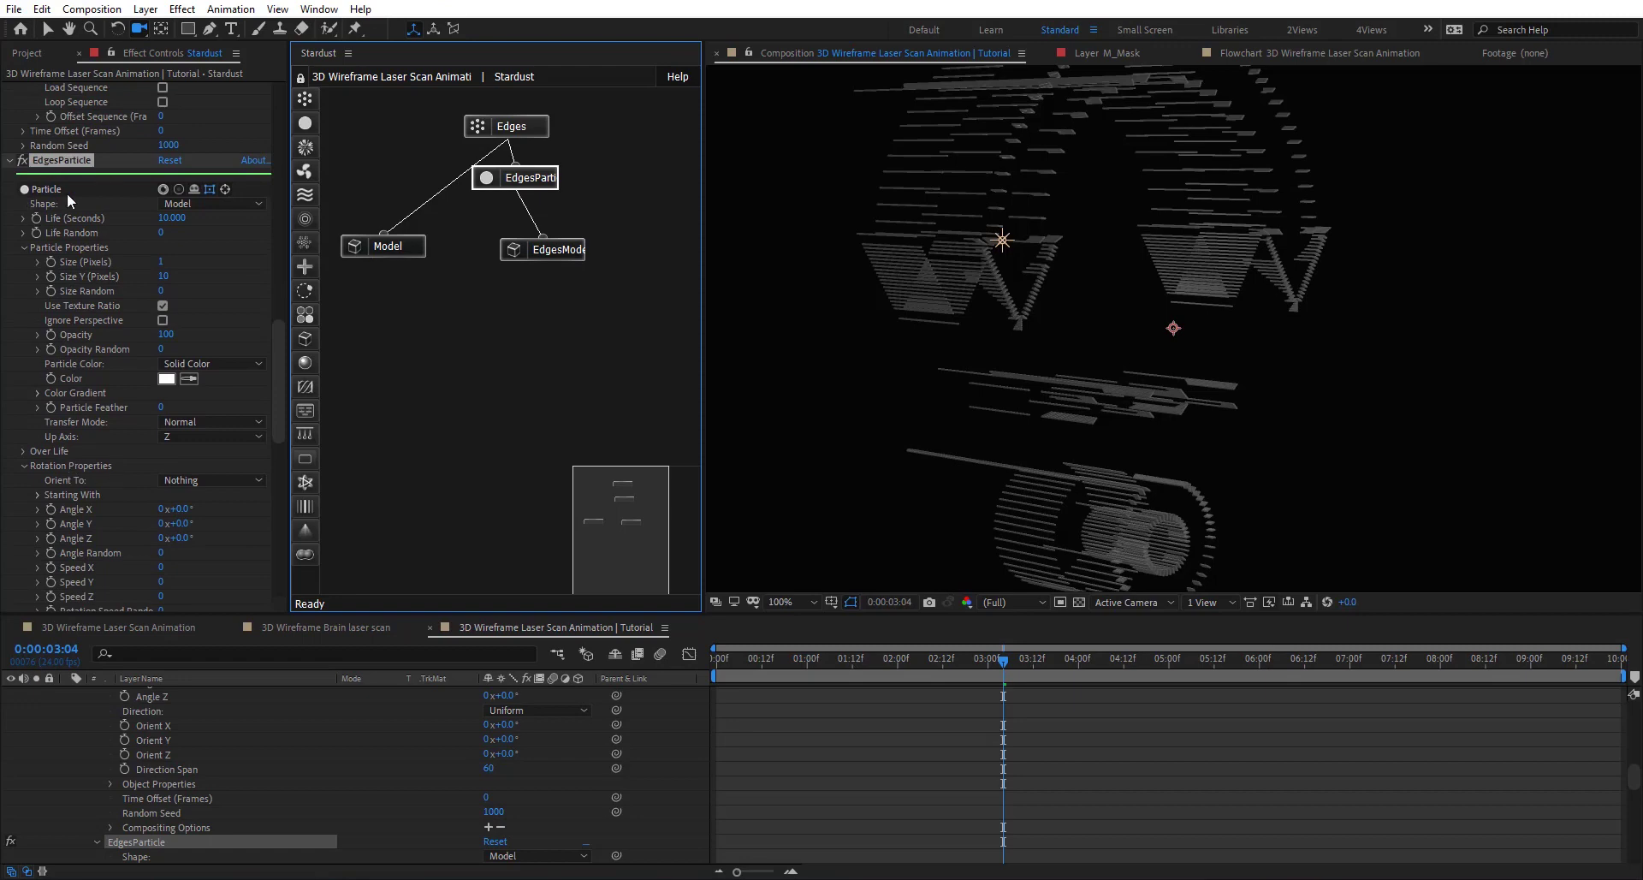
pyautogui.click(170, 480)
pyautogui.click(213, 613)
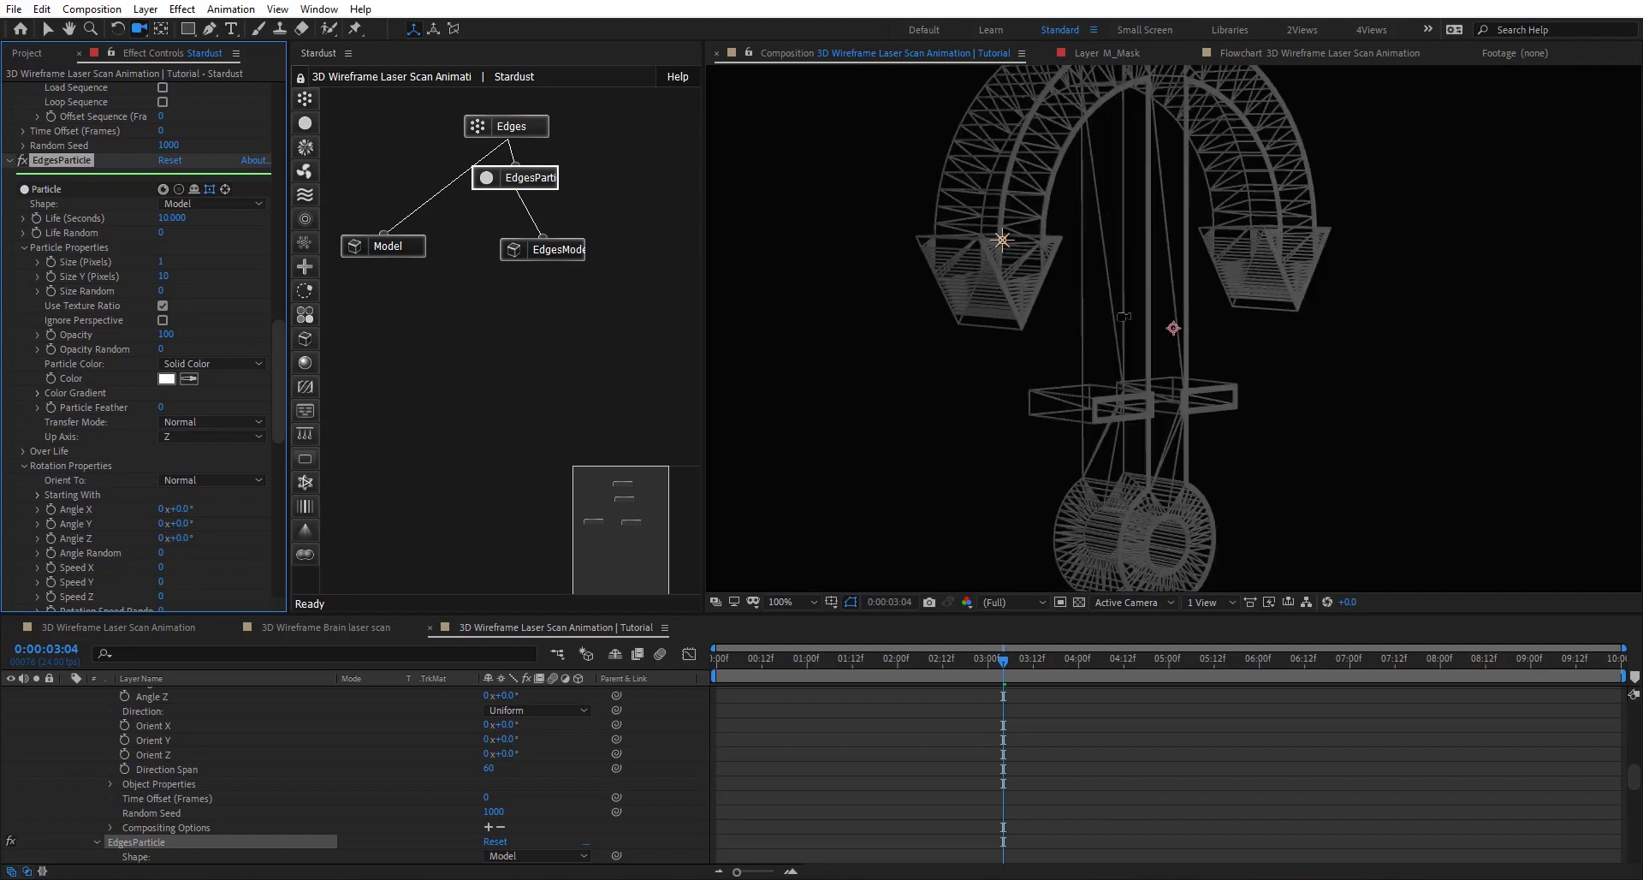
# Step: Disable Flip Y in the Edges emitter's object properties to turn the anchor upright
pyautogui.press(',')
pyautogui.click(505, 126)
pyautogui.scroll(-3, 134, 279)
pyautogui.scroll(-3, 134, 279)
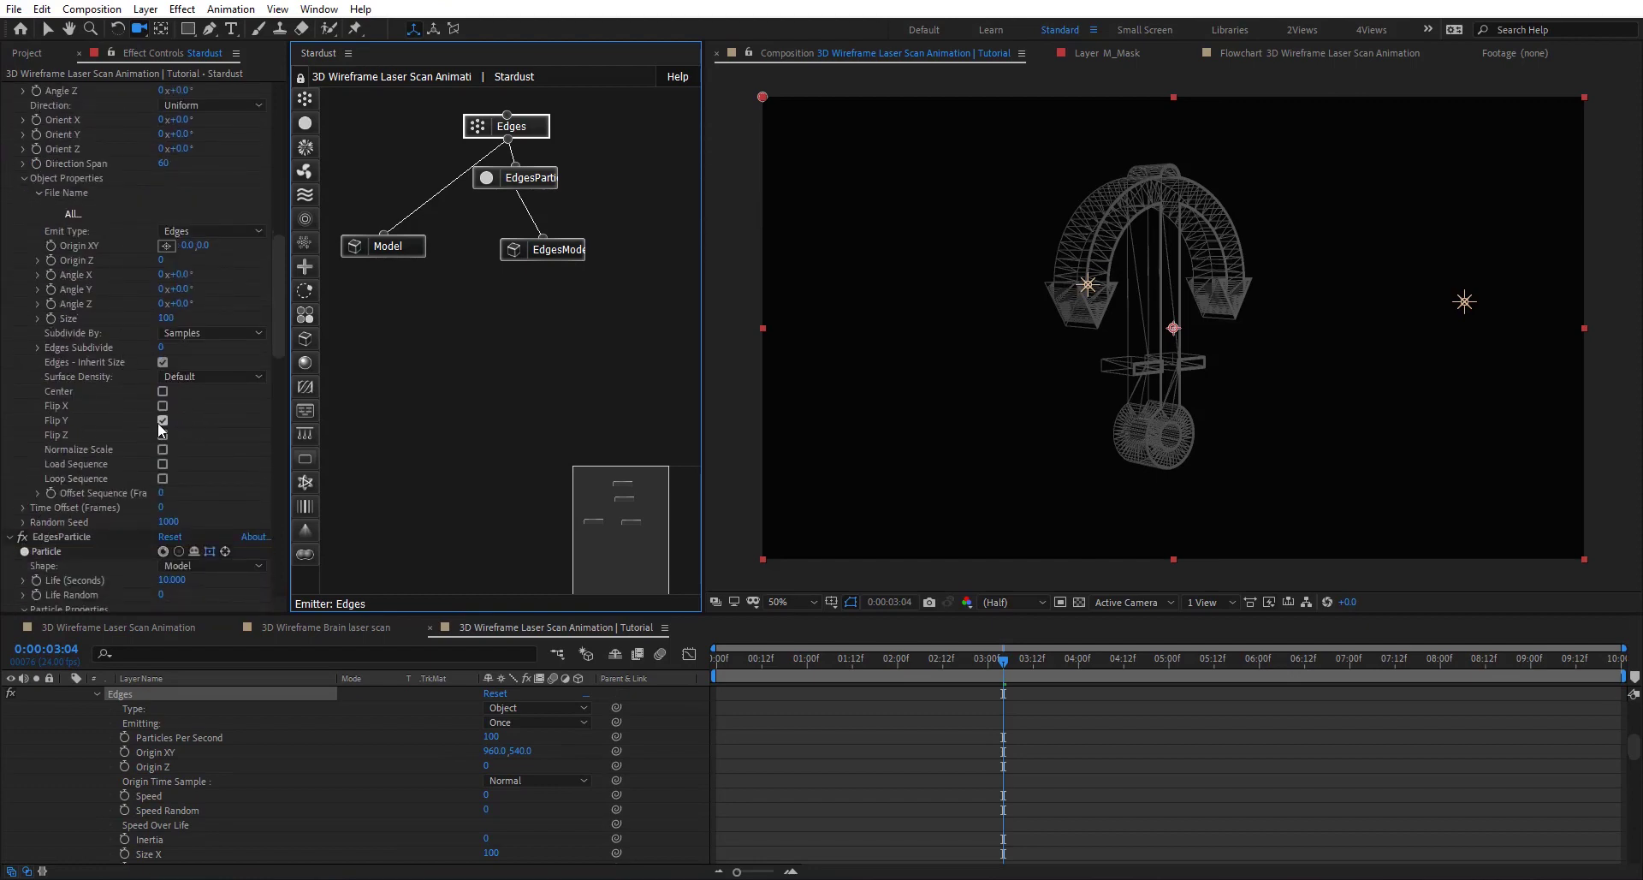
pyautogui.click(162, 421)
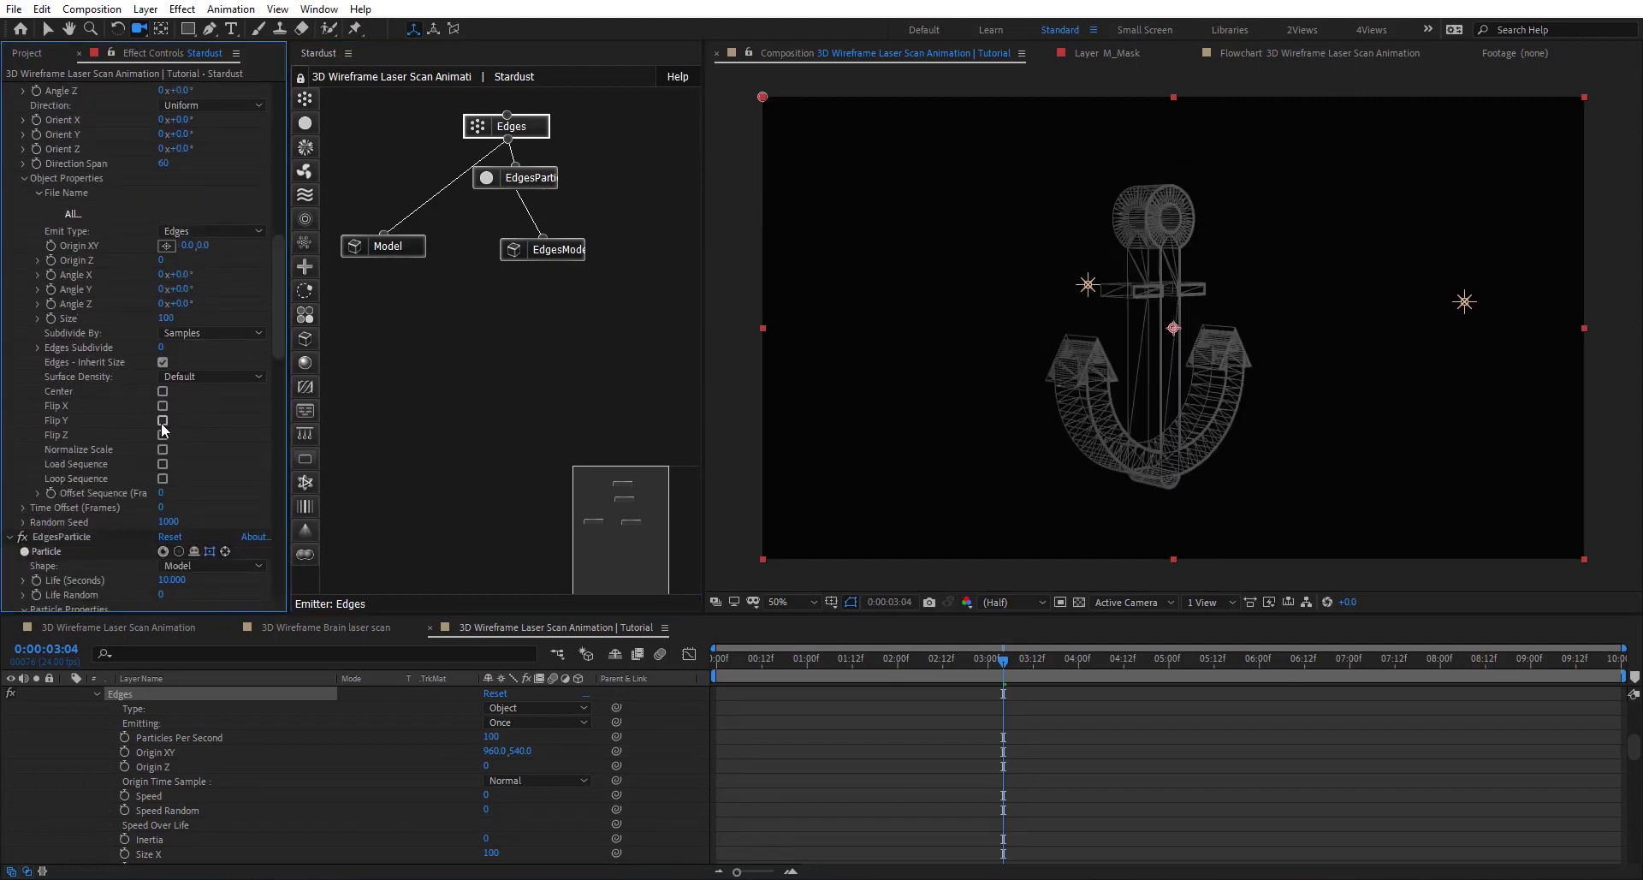
pyautogui.scroll(2, 1185, 308)
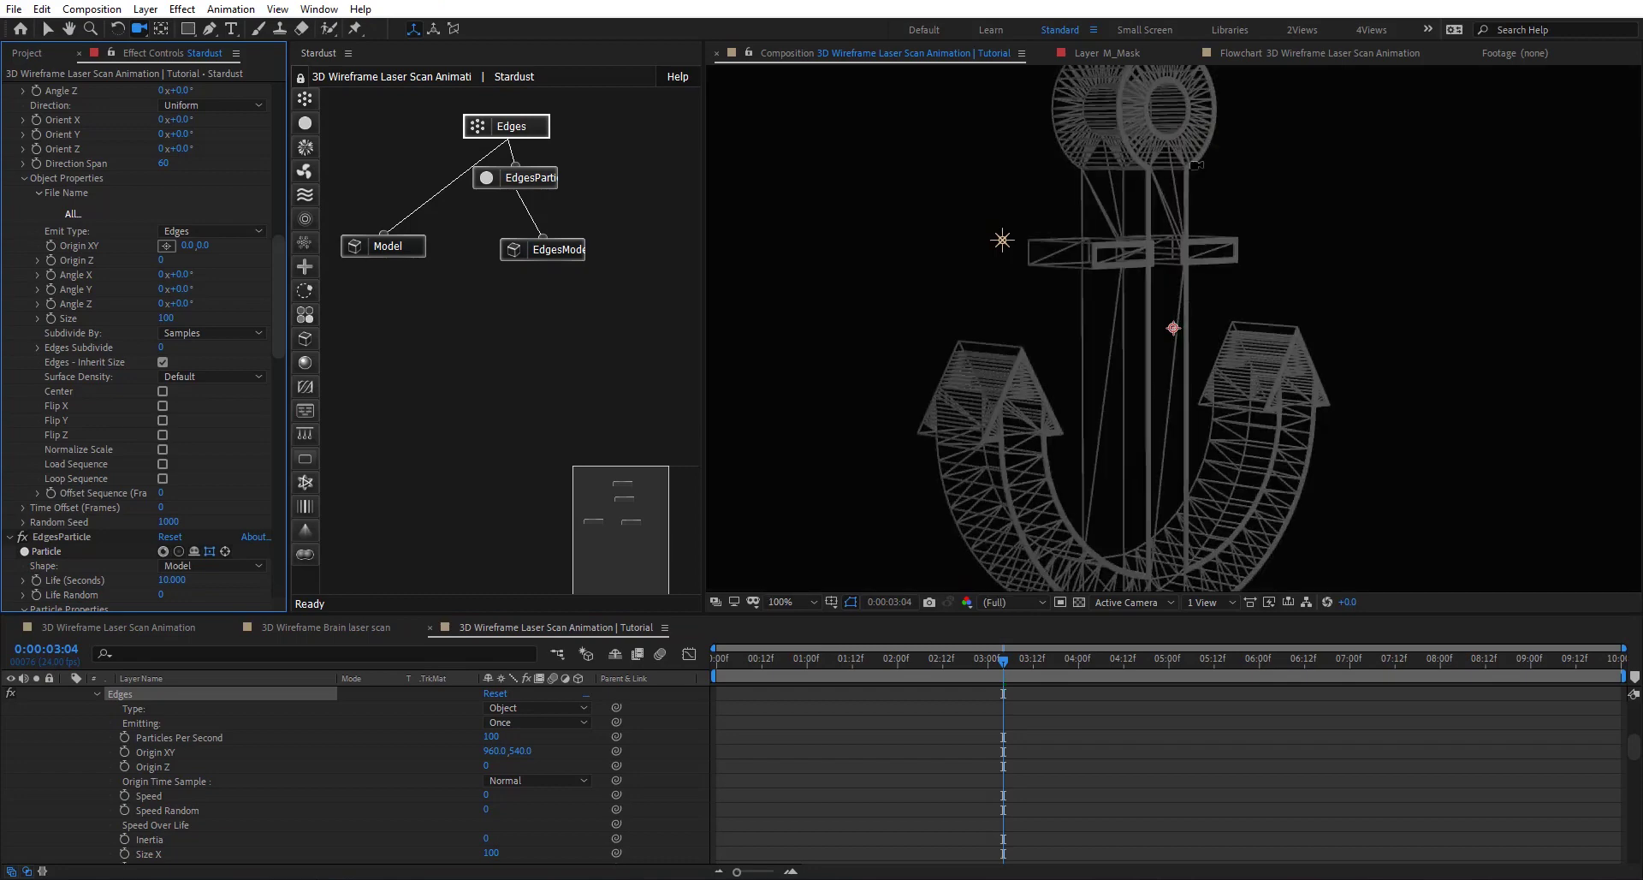
pyautogui.moveTo(1246, 400); pyautogui.dragTo(1024, 416)
pyautogui.scroll(-1, 1158, 310)
pyautogui.scroll(1, 1179, 256)
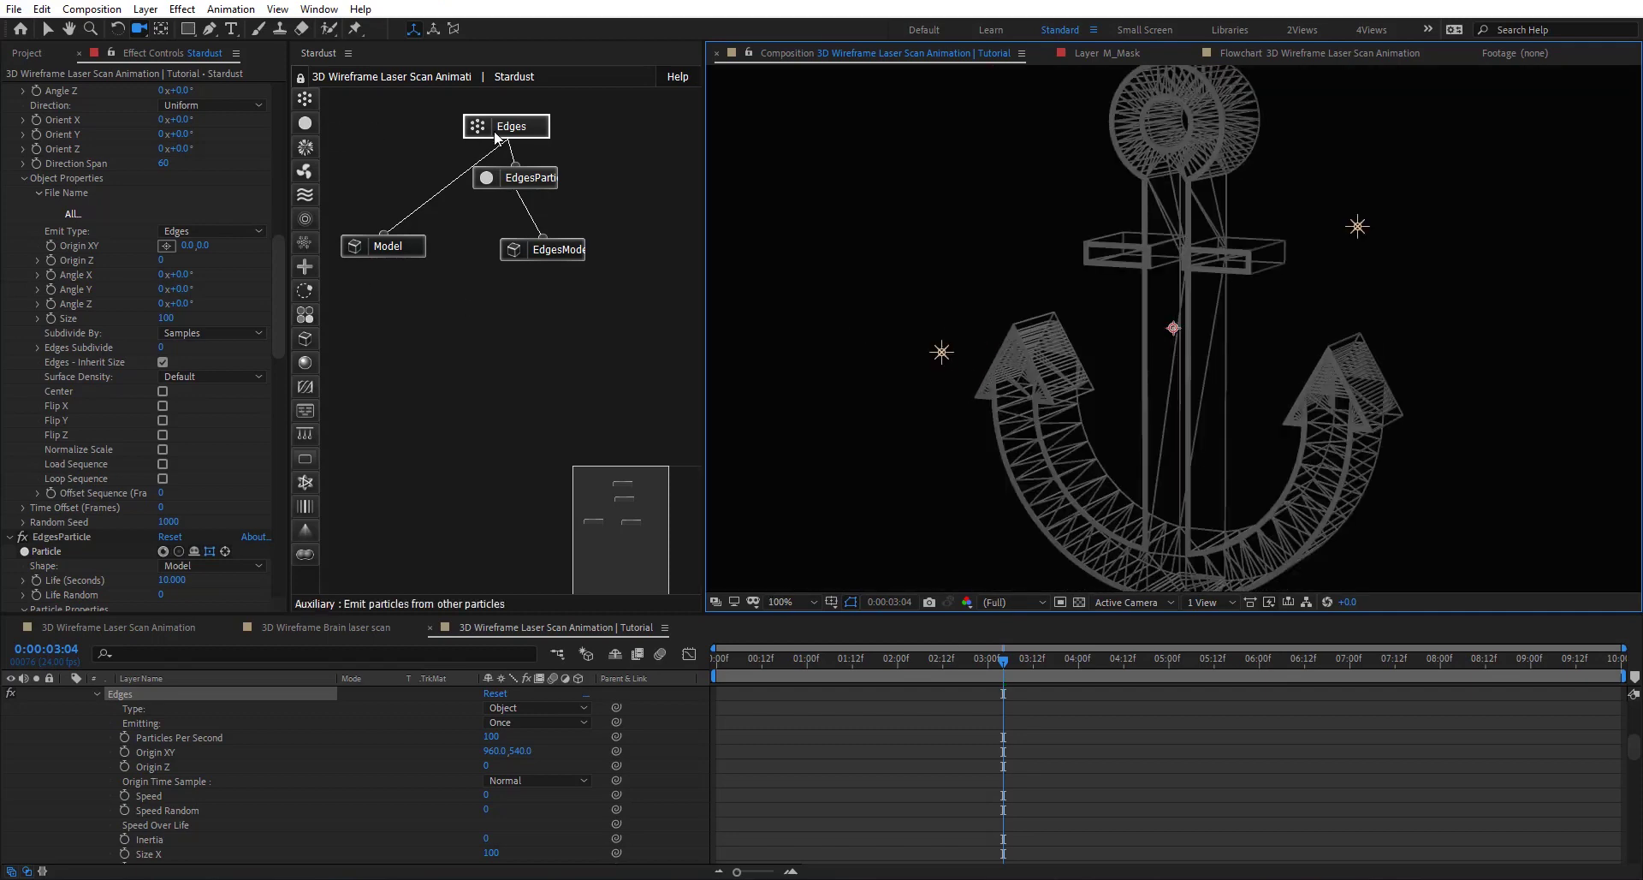
pyautogui.click(547, 249)
pyautogui.scroll(-3, 73, 374)
pyautogui.scroll(-2, 73, 377)
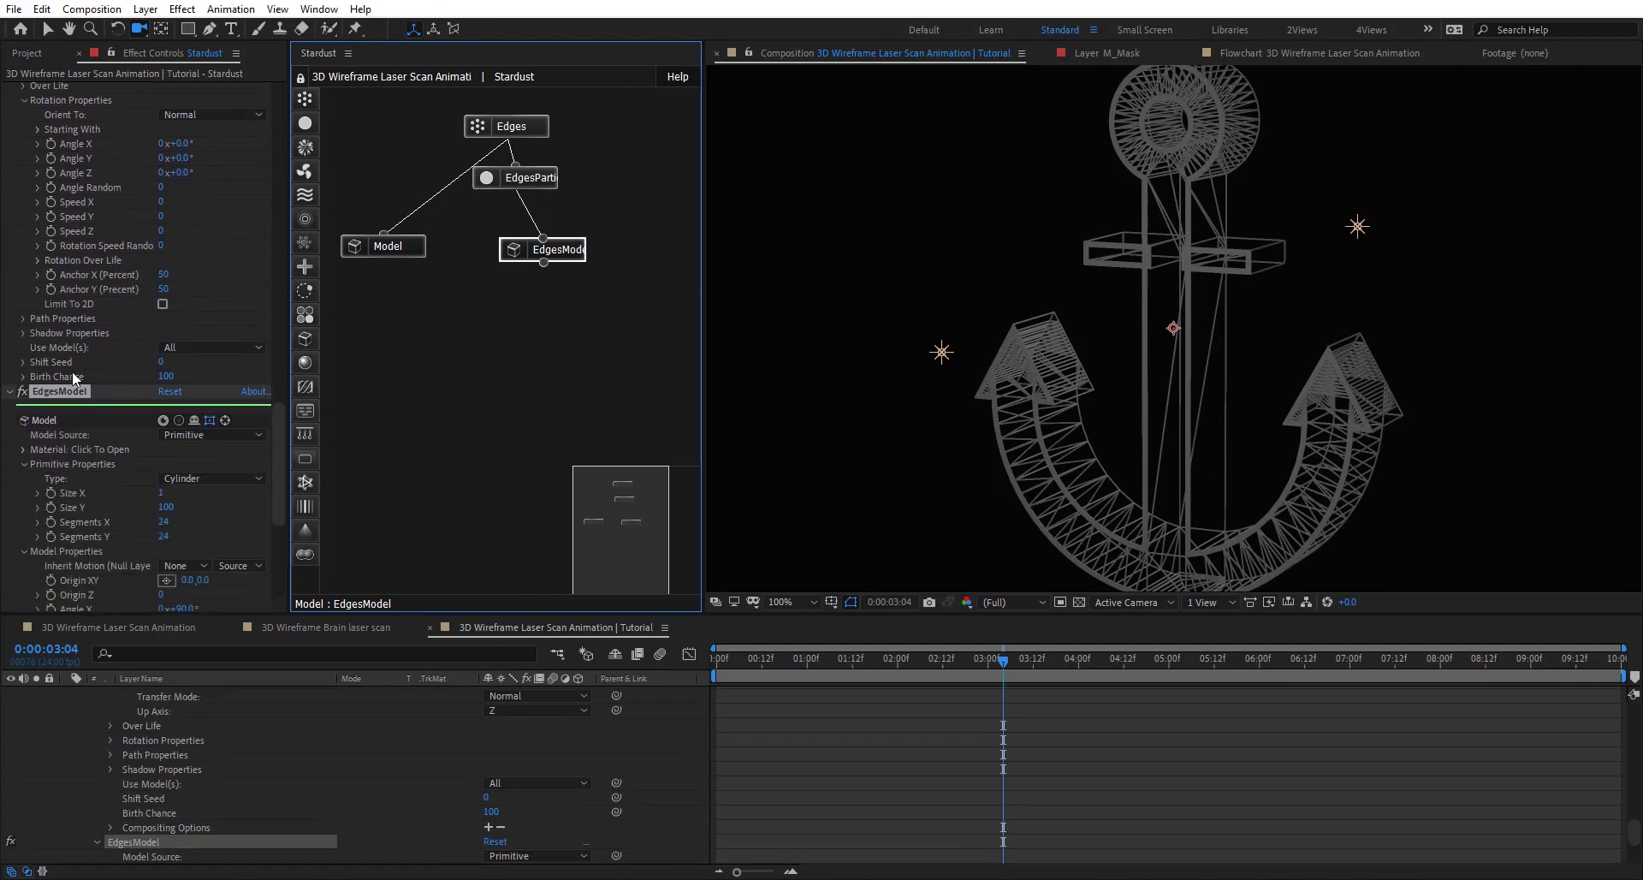
pyautogui.click(542, 180)
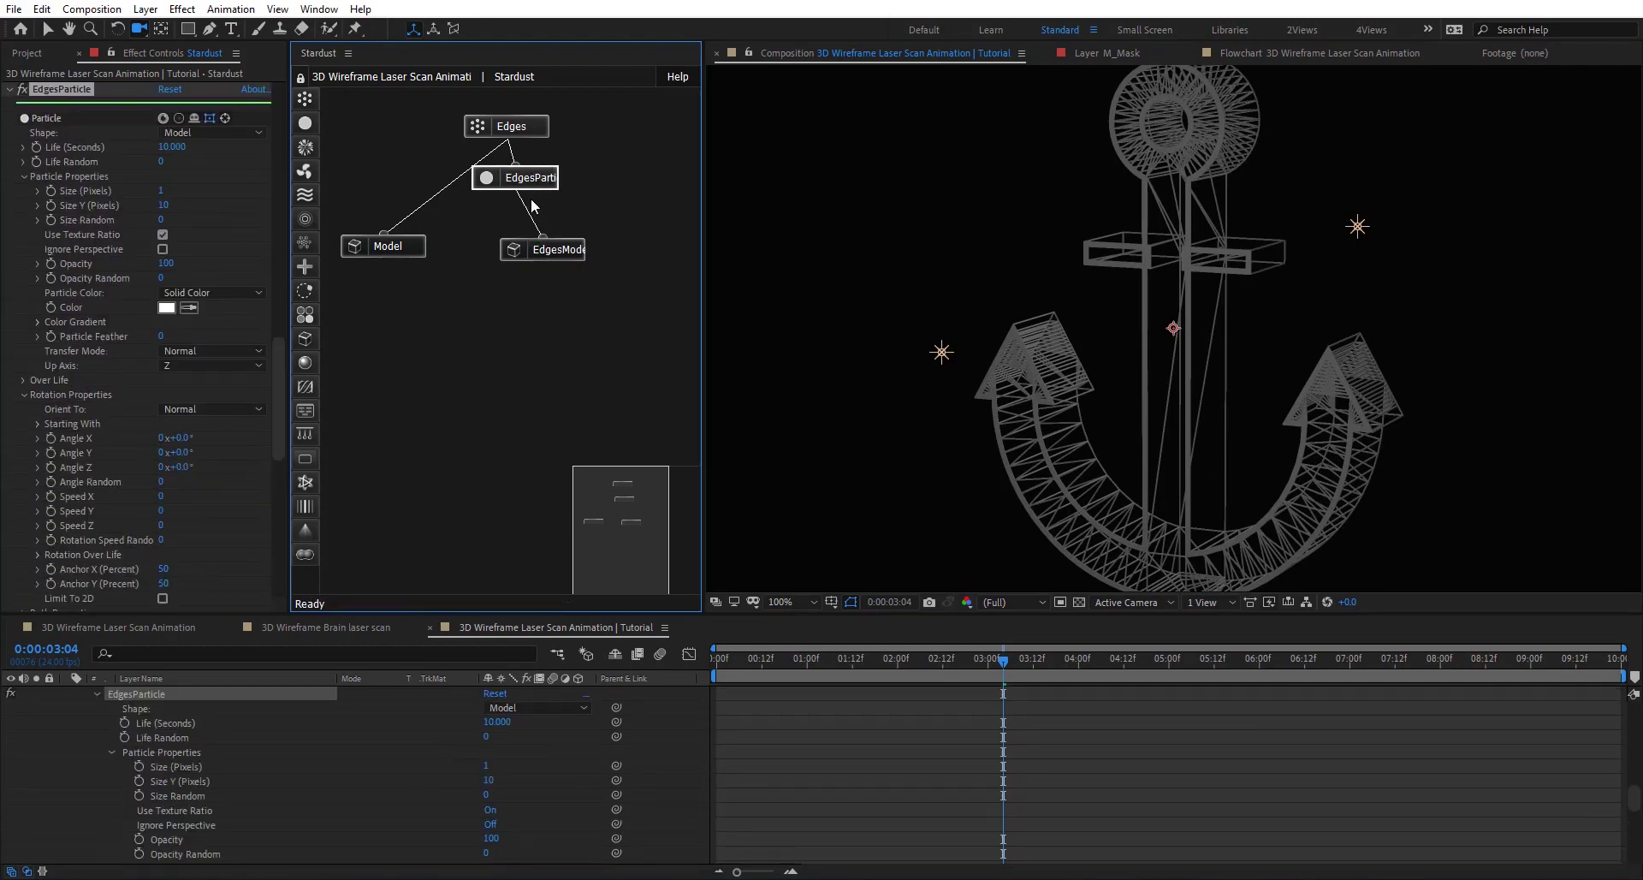
# Step: Set Bevel Segments, Bevel Depth and Bevel Distance to 0 in the Model node's extrude properties
pyautogui.click(418, 244)
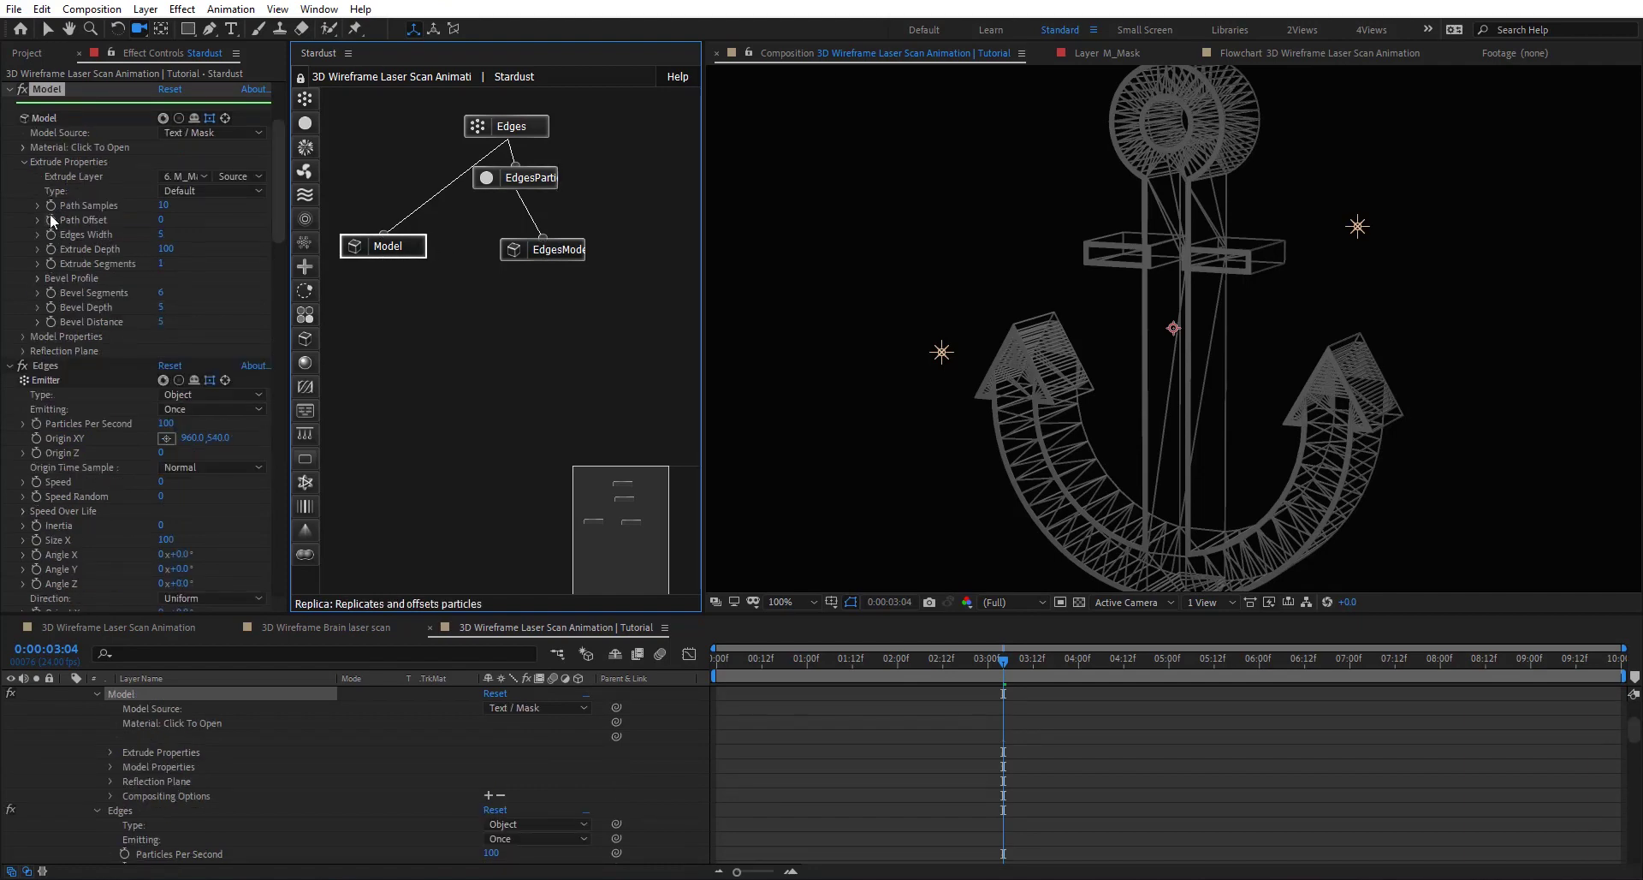
pyautogui.click(161, 292)
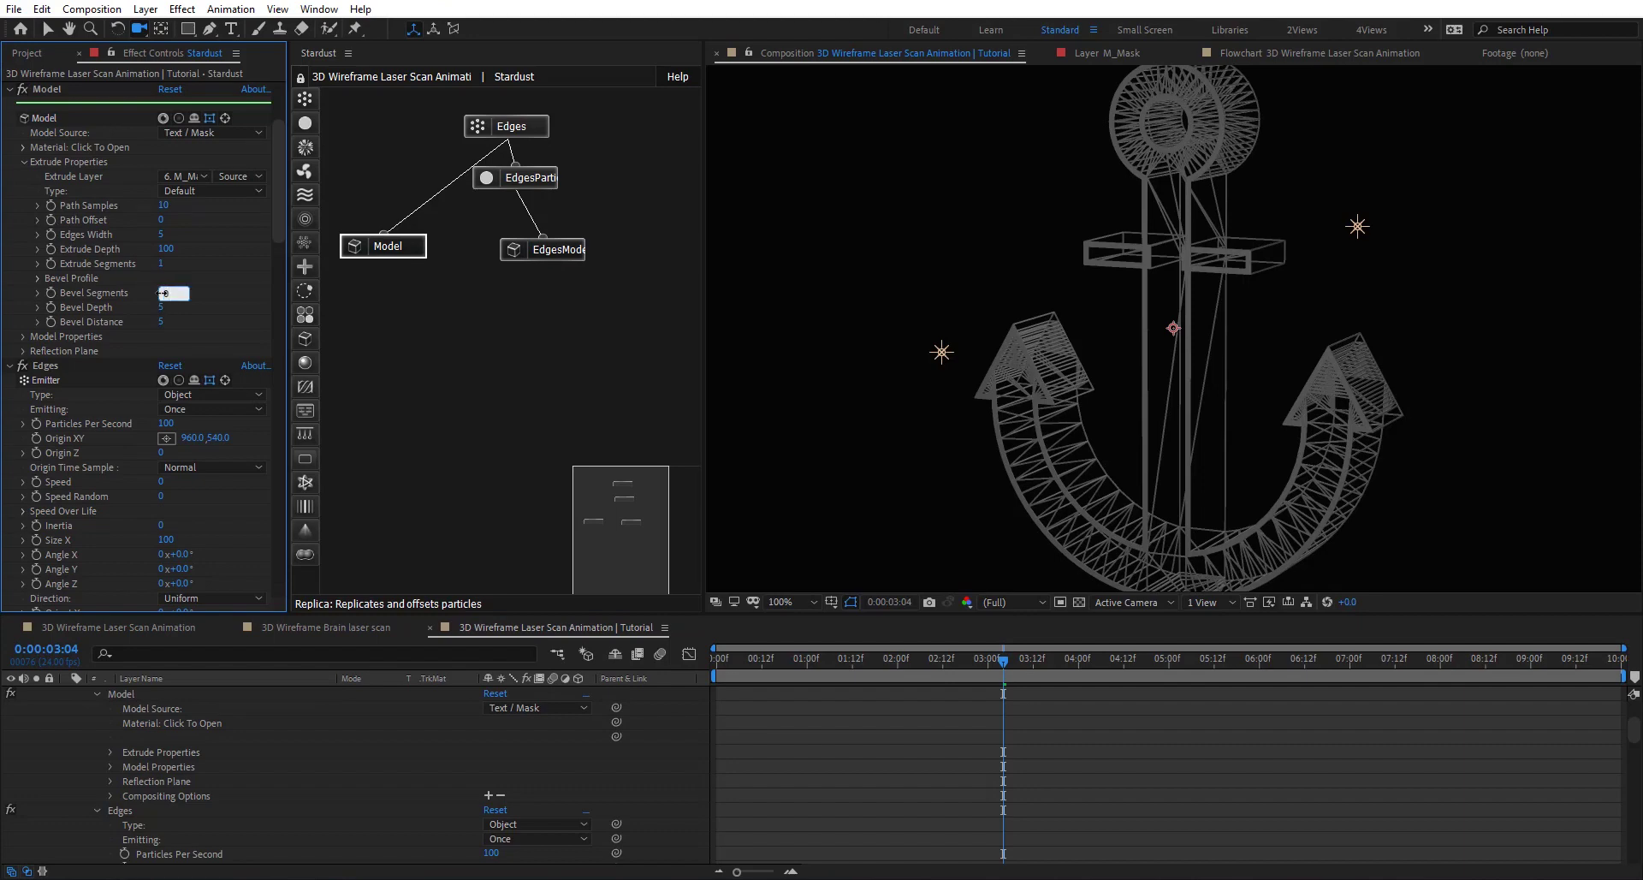
pyautogui.press('Return')
pyautogui.click(162, 306)
pyautogui.write('0')
pyautogui.press('Return')
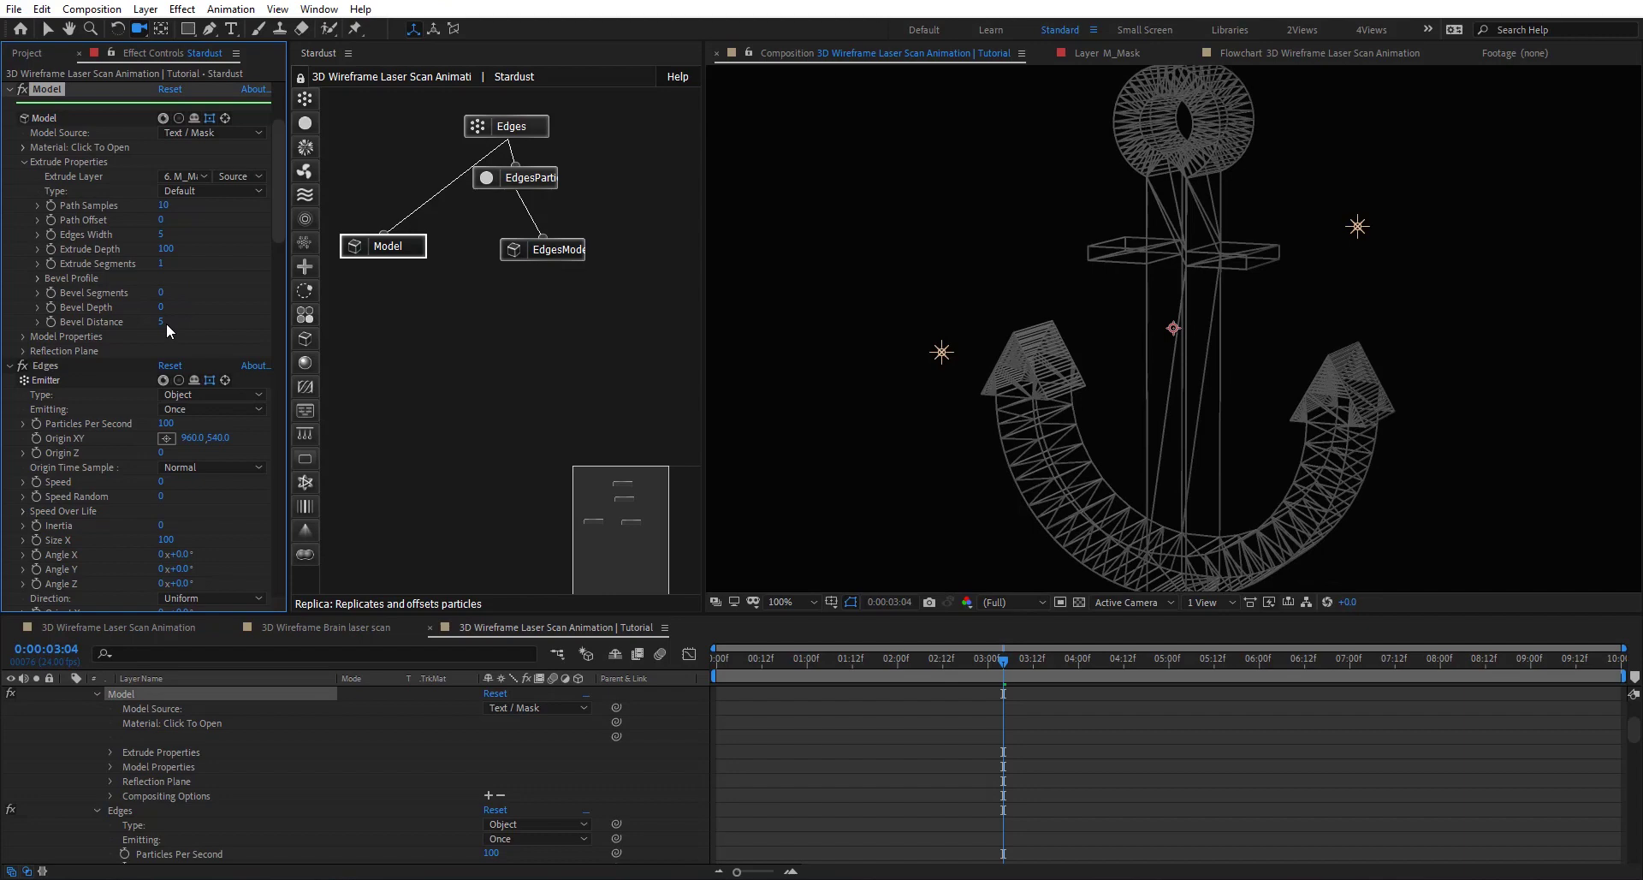
pyautogui.click(161, 321)
pyautogui.write('0')
pyautogui.press('Return')
# Step: Try 17 Path Samples for the Model node's extrusion and set the value back to 10
pyautogui.moveTo(180, 205); pyautogui.dragTo(223, 203)
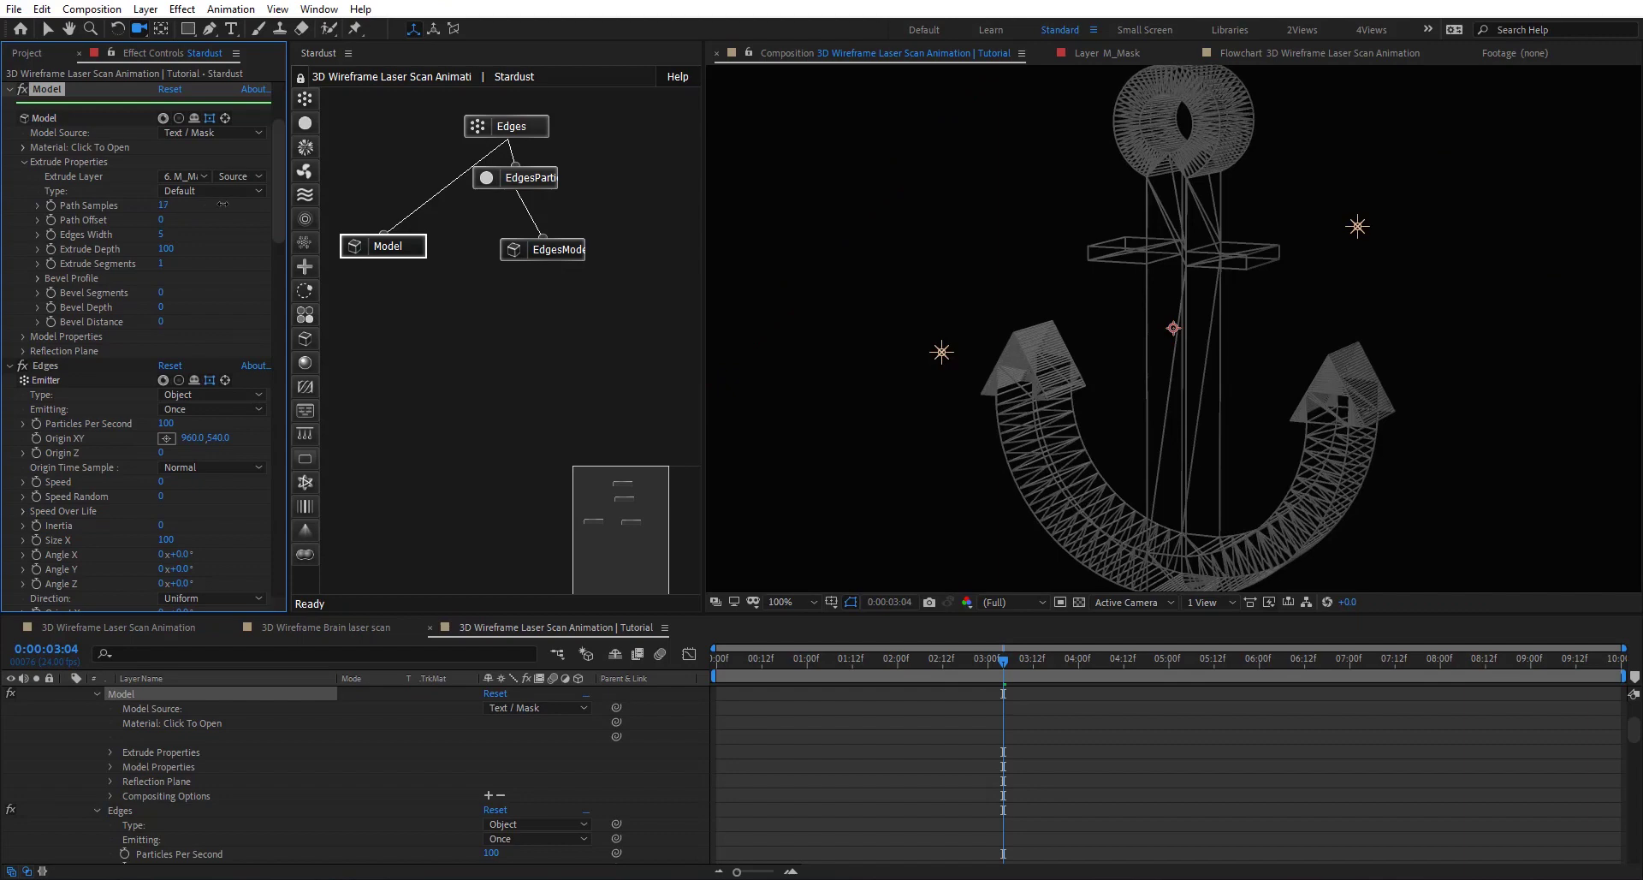
pyautogui.click(163, 205)
pyautogui.write('10')
pyautogui.press('Return')
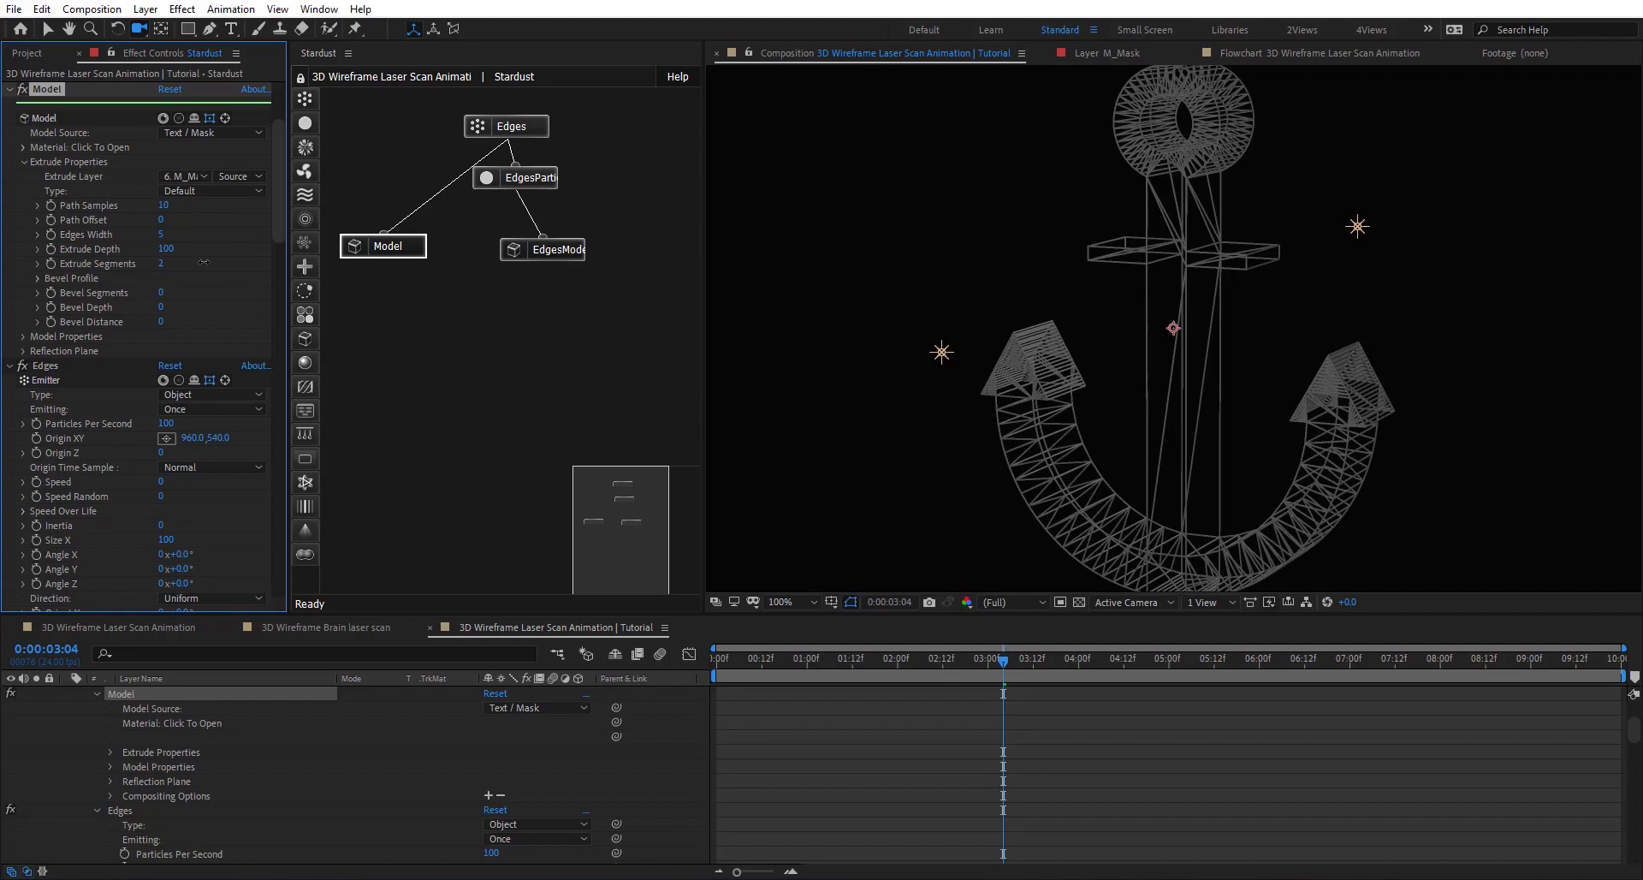
# Step: Set the Model node's Extrude Segments to 6, checking the extrusion's divisions in the Left view
pyautogui.moveTo(241, 258); pyautogui.dragTo(374, 263)
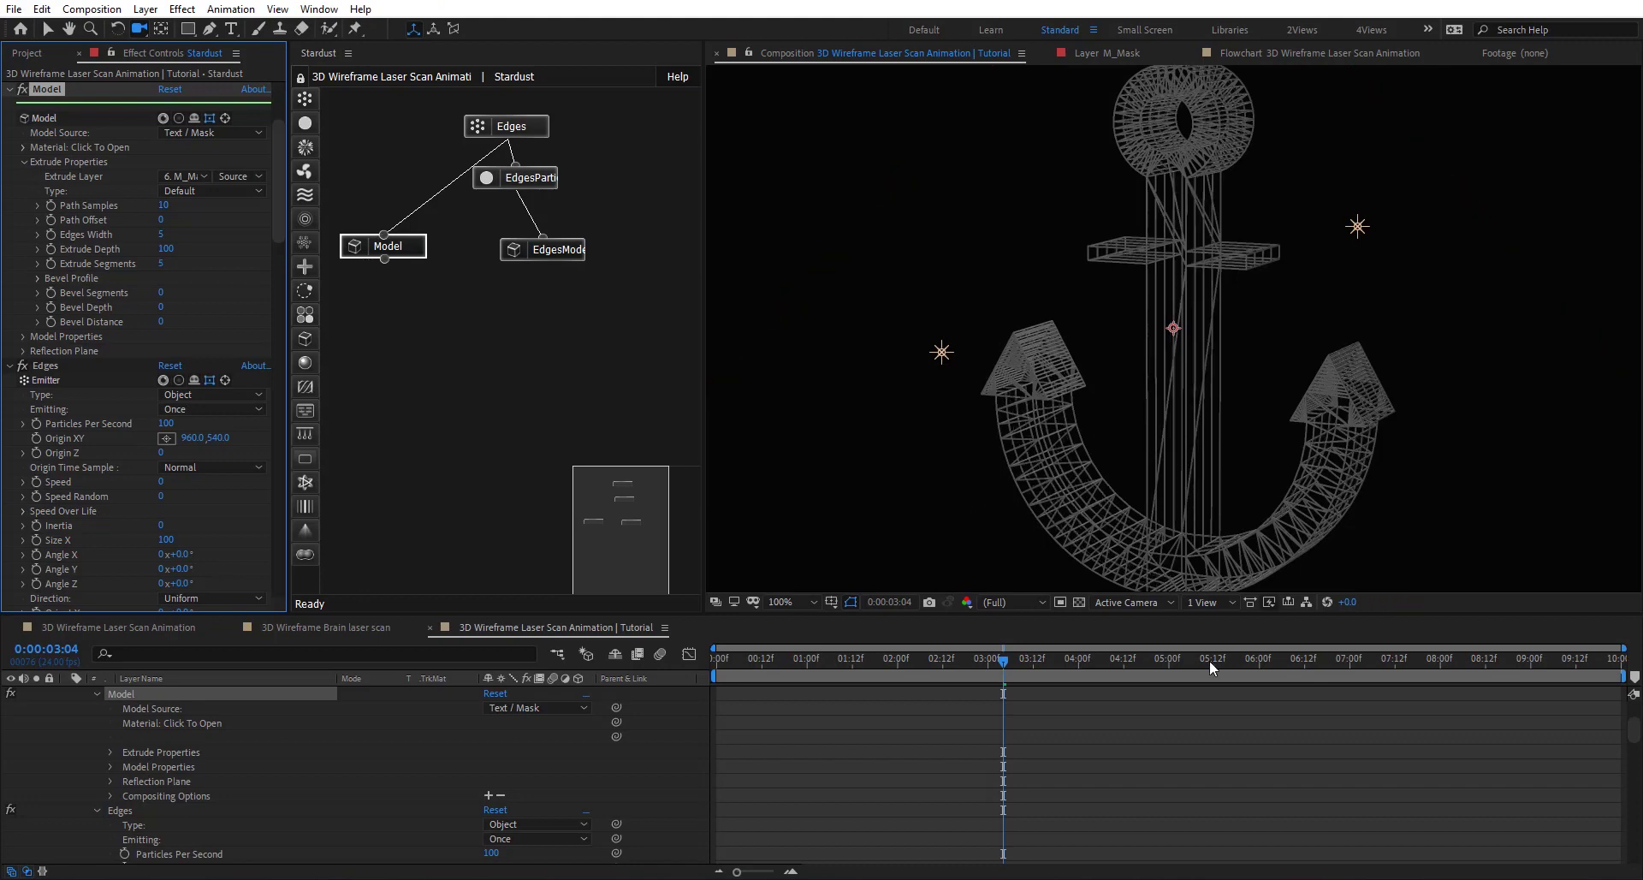
pyautogui.click(1168, 602)
pyautogui.click(1131, 688)
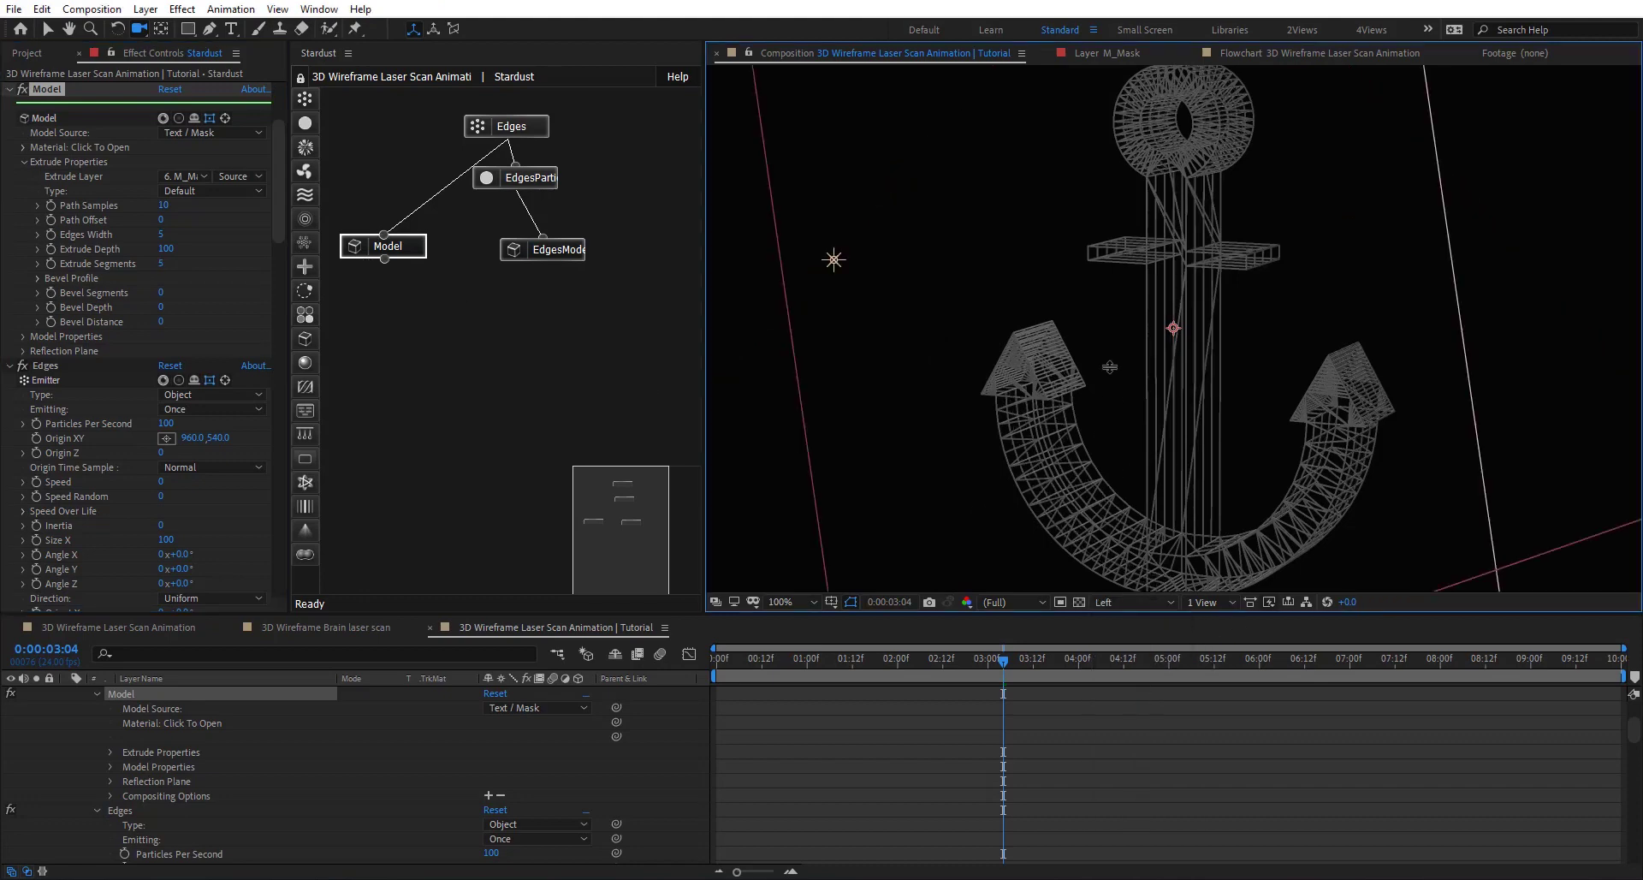
pyautogui.click(159, 265)
pyautogui.write('1')
pyautogui.press('Return')
pyautogui.click(160, 264)
pyautogui.write('6')
pyautogui.press('Return')
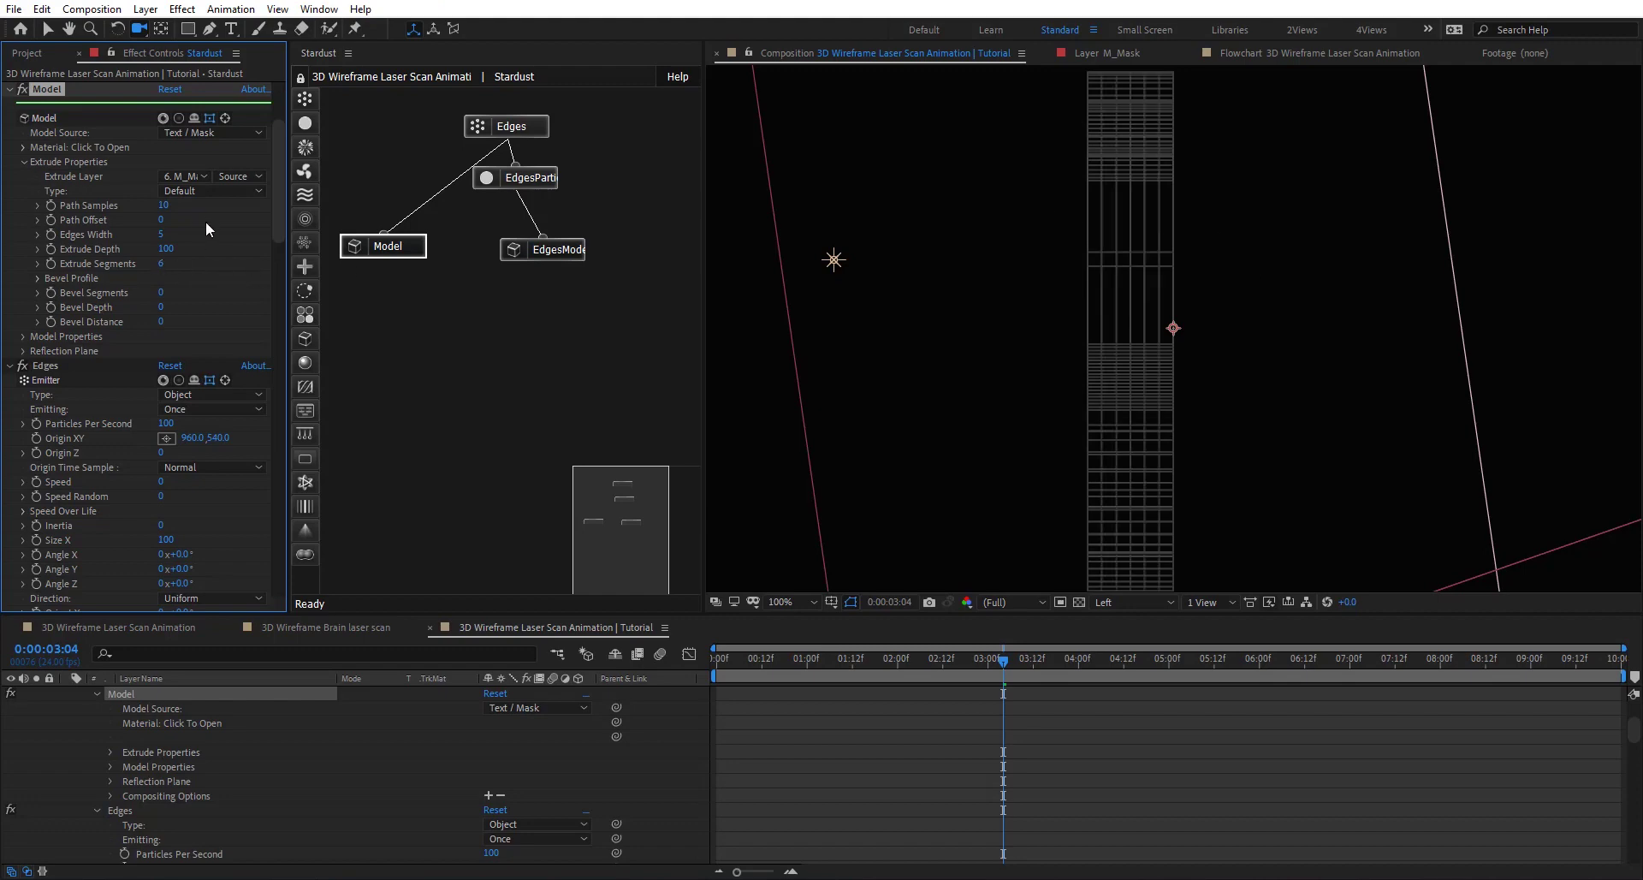
# Step: Set the Model node's Path Samples to 6 and return to the Active Camera view
pyautogui.moveTo(161, 209); pyautogui.dragTo(165, 210)
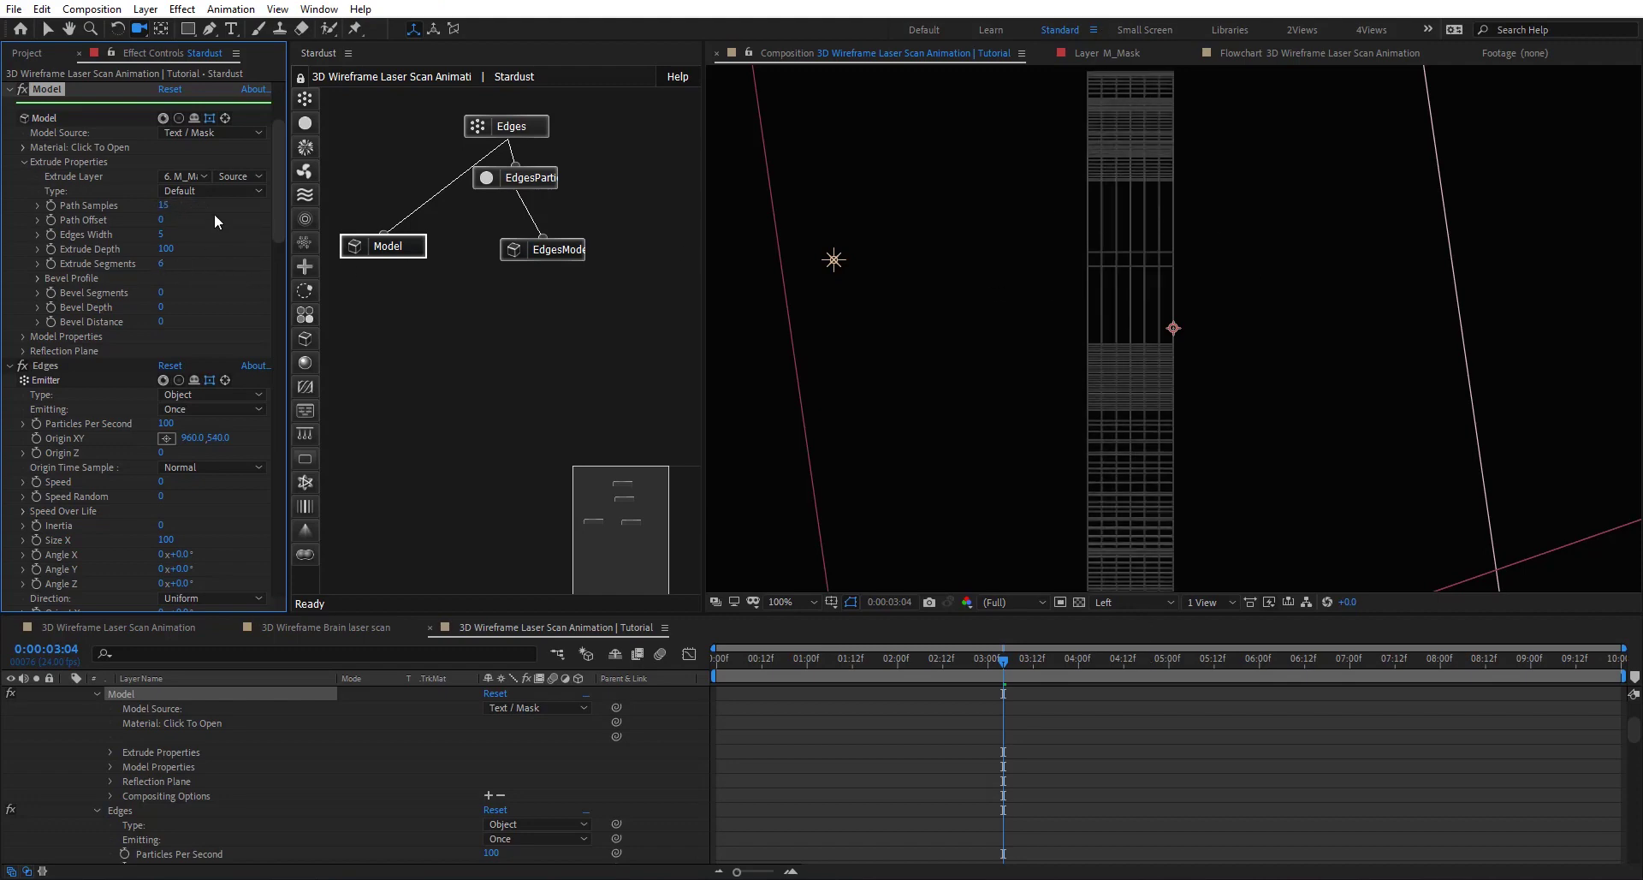
pyautogui.click(167, 205)
pyautogui.write('6')
pyautogui.press('Return')
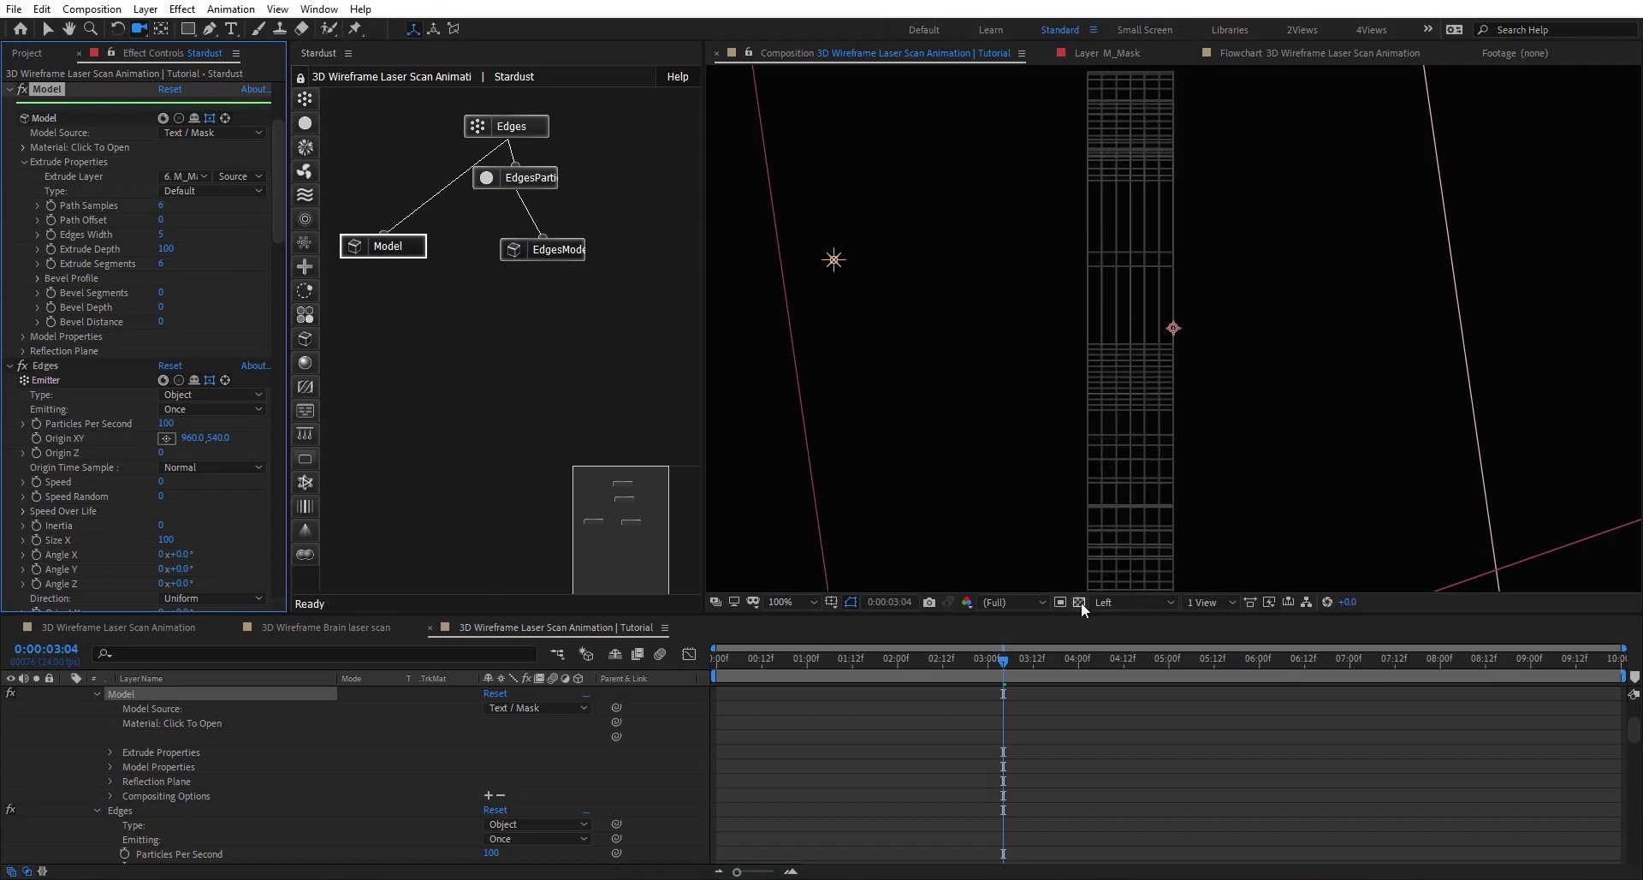
pyautogui.click(1131, 602)
pyautogui.click(1136, 619)
pyautogui.scroll(-1, 1143, 302)
pyautogui.scroll(2, 1198, 296)
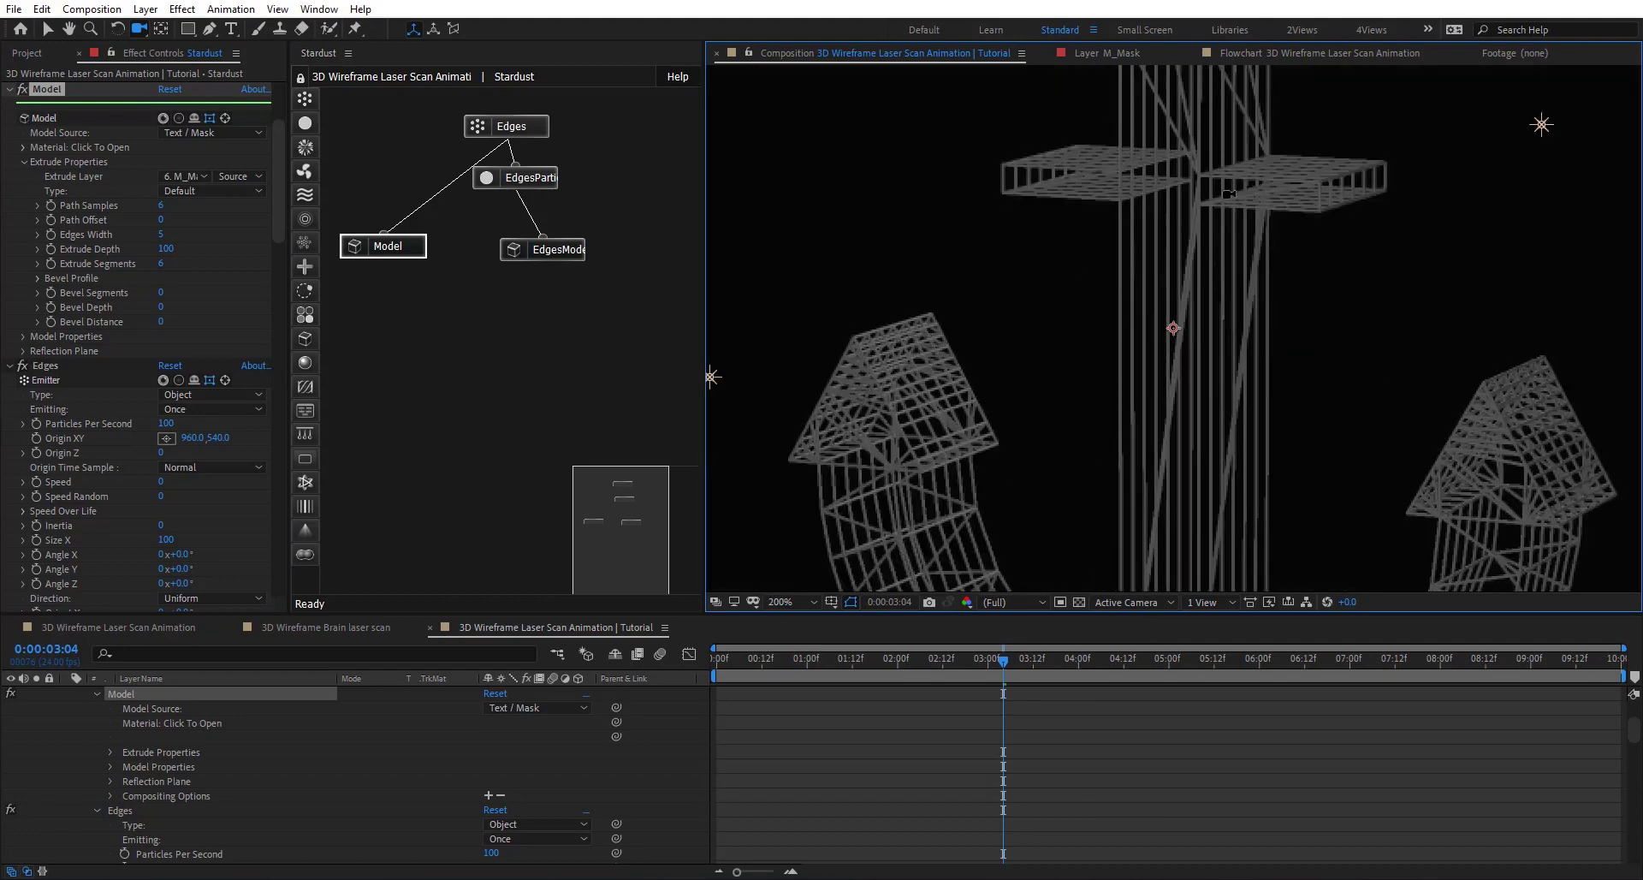
pyautogui.press(',')
pyautogui.moveTo(1131, 360); pyautogui.dragTo(1192, 352)
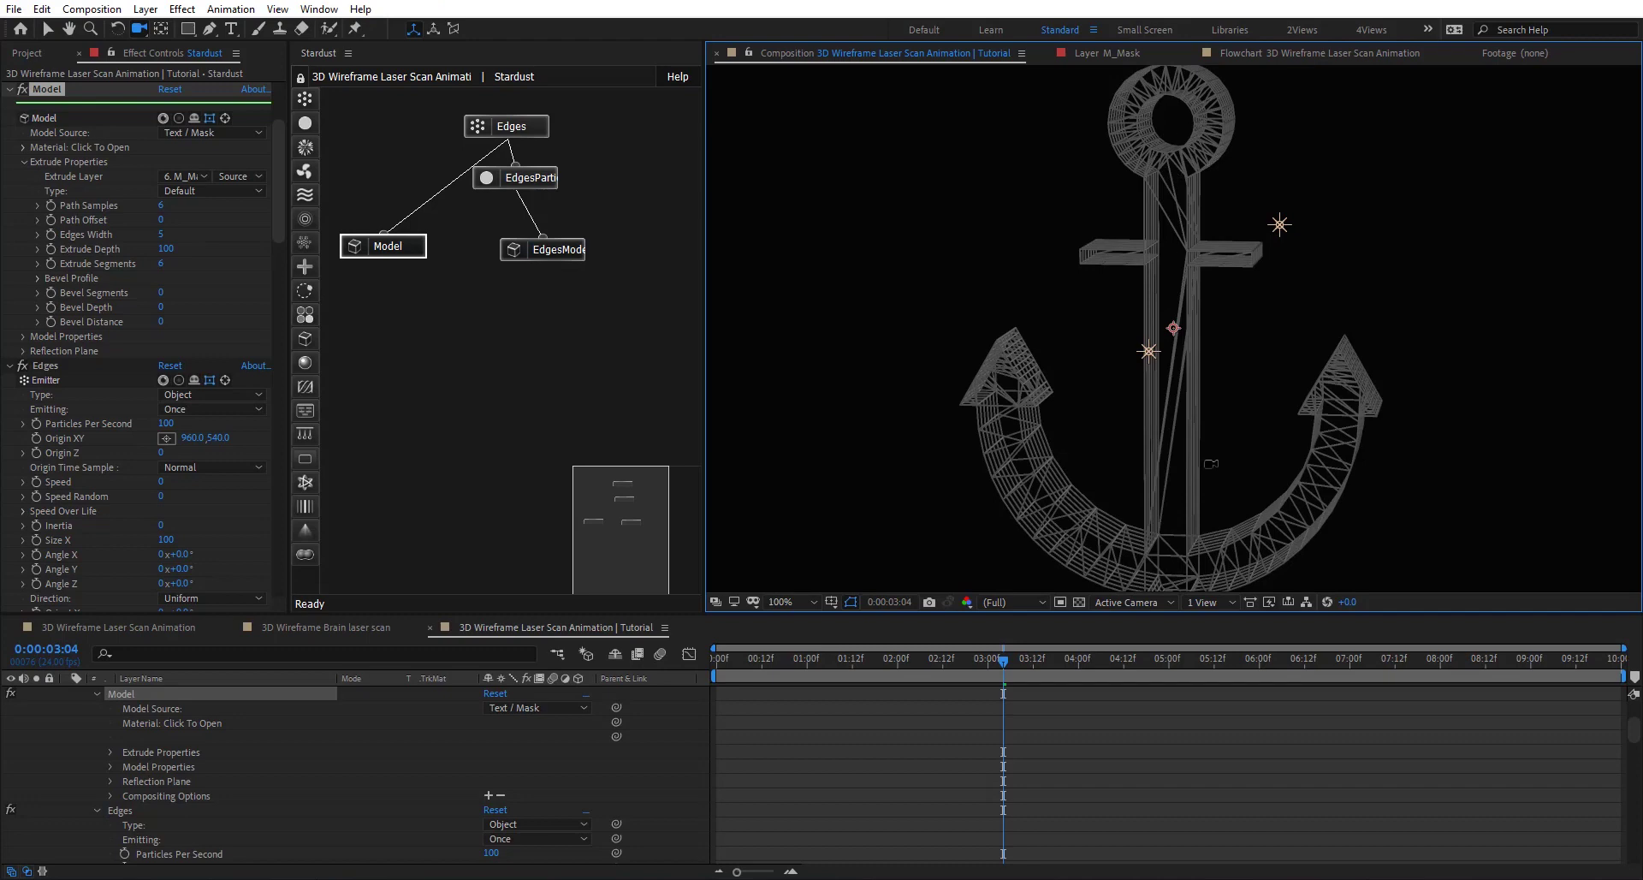
# Step: Draw a thin rectangular mask across the anchor's vertical shaft on the M_Mask layer
pyautogui.scroll(3, 38, 757)
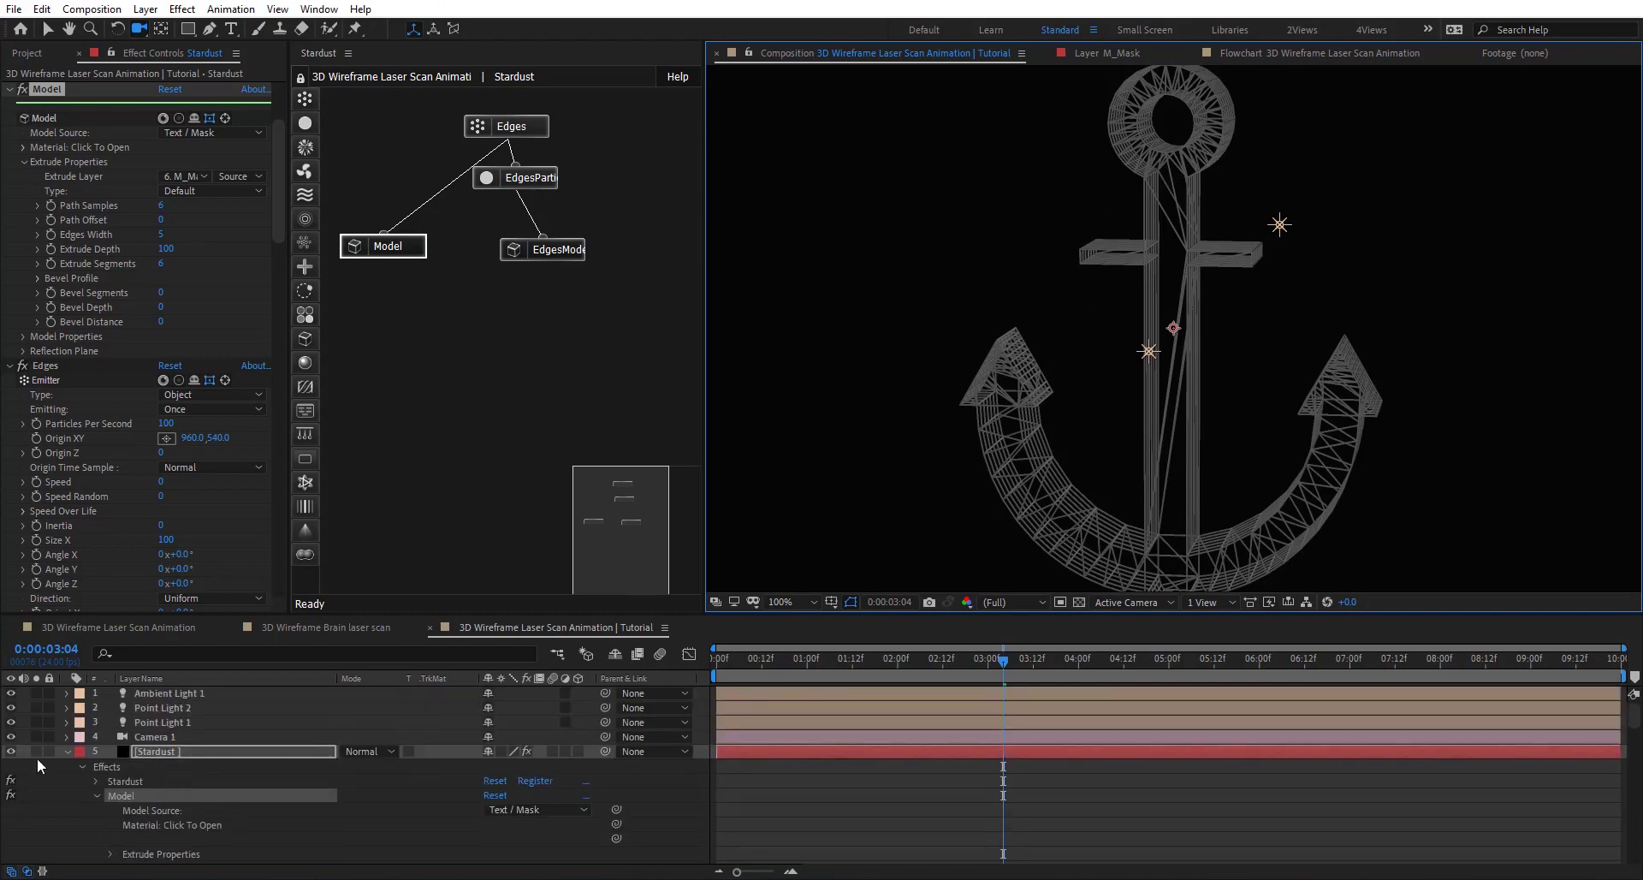
pyautogui.click(66, 753)
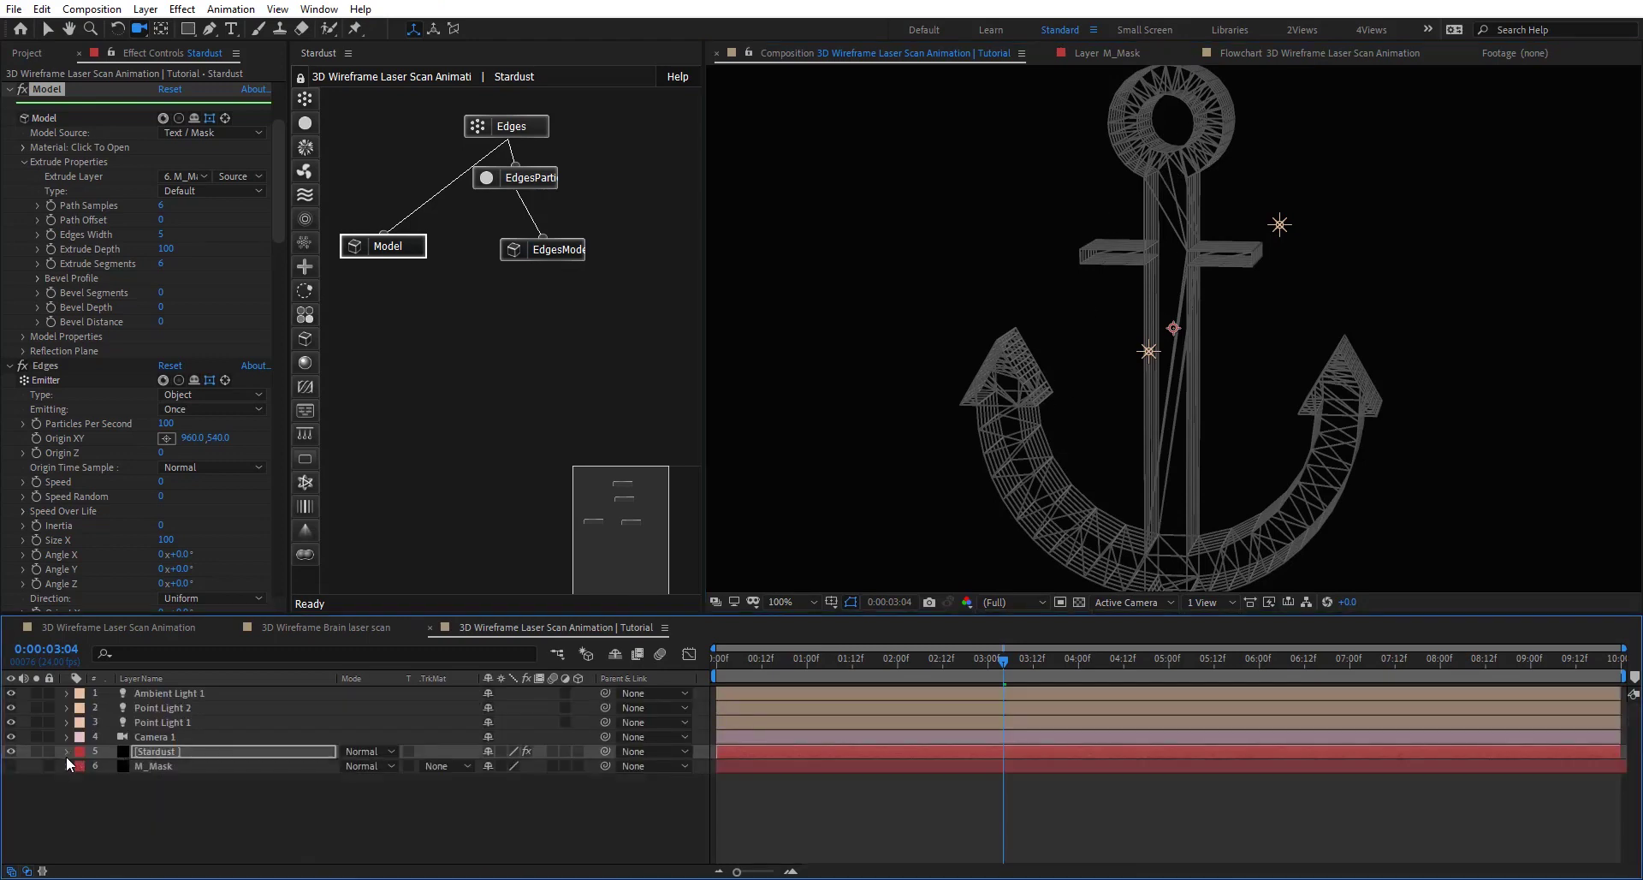
pyautogui.click(156, 765)
pyautogui.click(188, 28)
pyautogui.press('.')
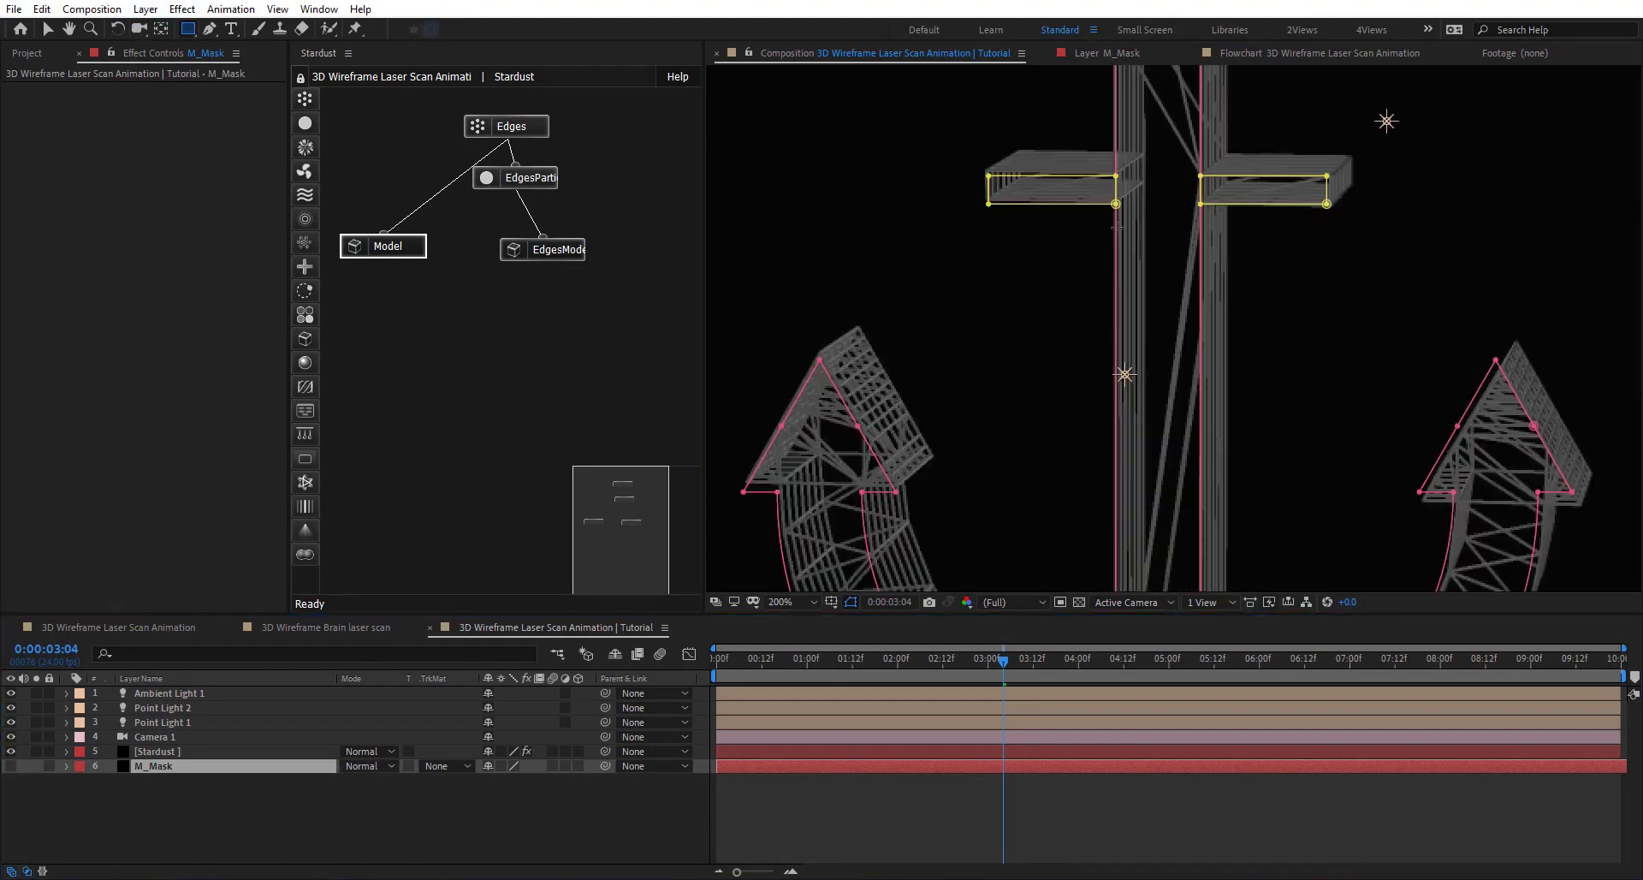
pyautogui.moveTo(1177, 238)
pyautogui.mouseDown()
pyautogui.moveTo(1201, 249)
pyautogui.moveTo(1203, 451)
pyautogui.moveTo(1202, 423)
pyautogui.mouseUp()
# Step: Duplicate the rectangular mask repeatedly and space the copies down the anchor's shaft to its base
pyautogui.hotkey('ctrl', 'd')
pyautogui.press('v')
pyautogui.hotkey('ctrl', 'd')
pyautogui.press('space')
pyautogui.moveTo(1170, 368); pyautogui.dragTo(1141, 178)
pyautogui.hotkey('ctrl', 'd')
pyautogui.moveTo(1165, 237); pyautogui.dragTo(1165, 580)
pyautogui.hotkey('ctrl', 'd')
pyautogui.hotkey('ctrl', 'd')
pyautogui.hotkey('ctrl', 'd')
pyautogui.press('space')
pyautogui.moveTo(1151, 513); pyautogui.dragTo(1137, 438)
pyautogui.click(1001, 659)
pyautogui.press('space')
pyautogui.moveTo(1119, 376); pyautogui.dragTo(1049, 315)
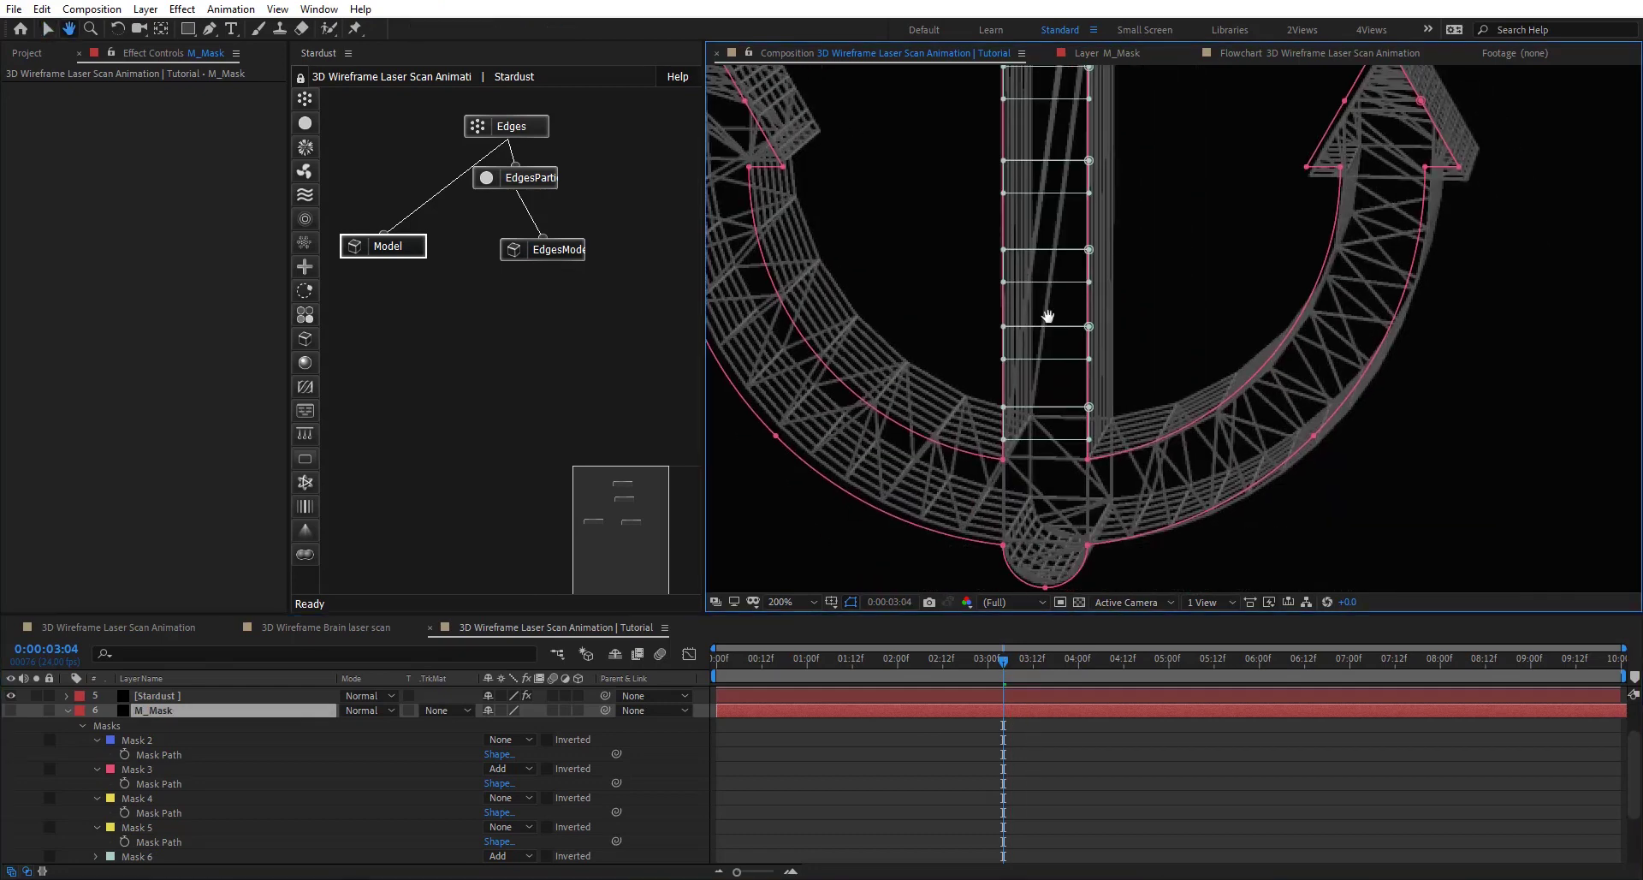
pyautogui.hotkey('ctrl', 'd')
pyautogui.scroll(-3, 205, 795)
pyautogui.click(169, 857)
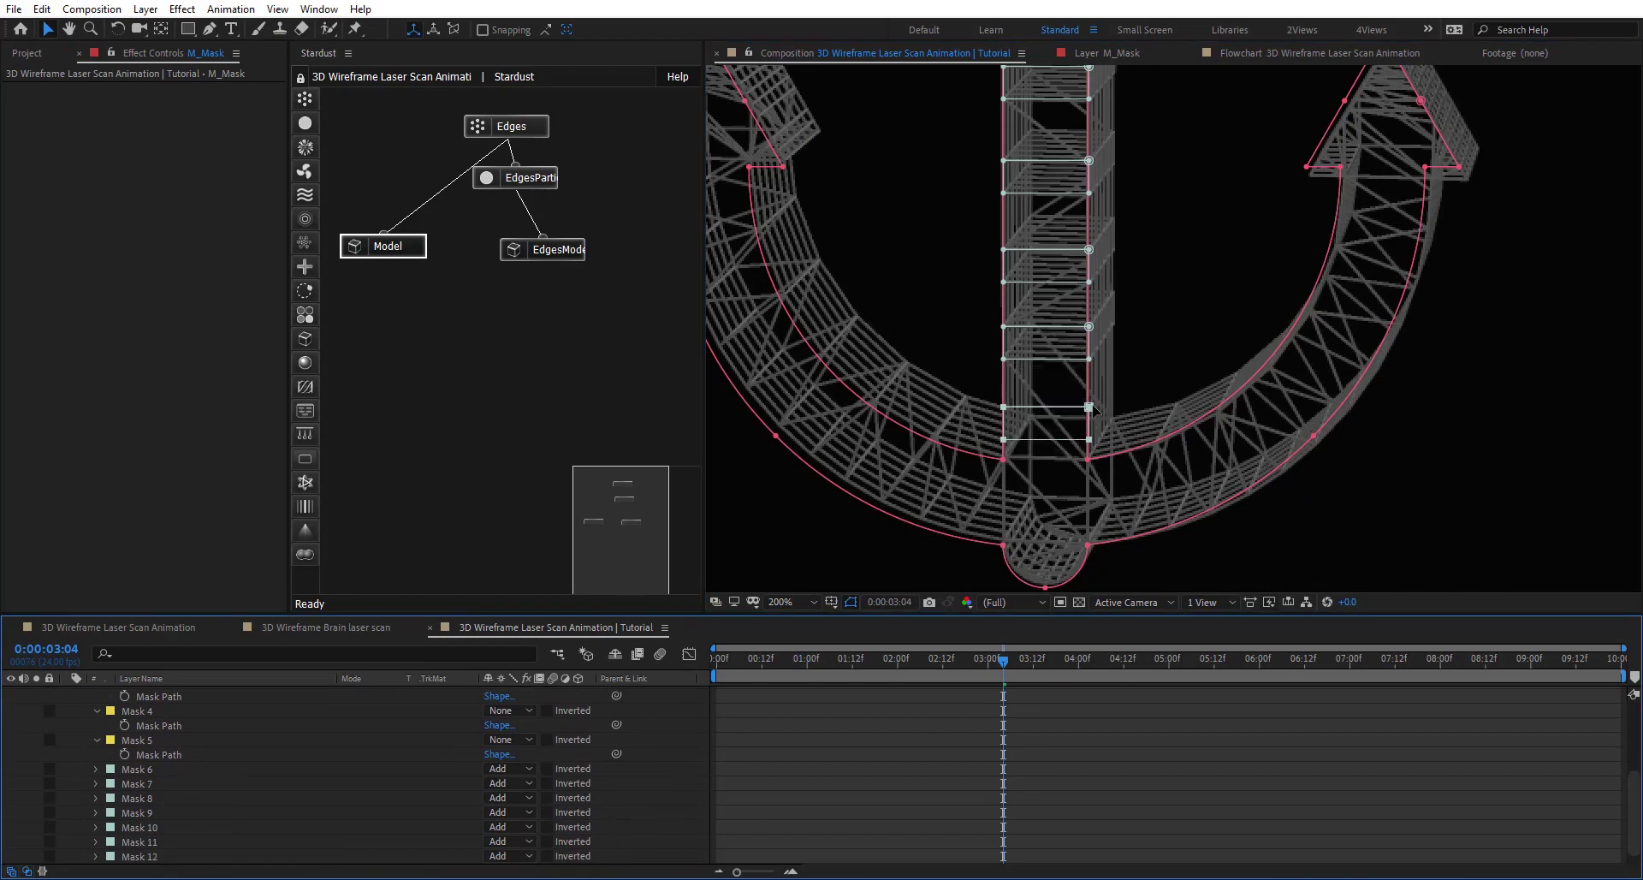
# Step: Duplicate and reposition rectangular masks along the upper part of the anchor's shaft, up to the ring
pyautogui.press(',')
pyautogui.moveTo(1130, 113); pyautogui.dragTo(1131, 73)
pyautogui.press('space')
pyautogui.moveTo(1137, 86); pyautogui.dragTo(1119, 393)
pyautogui.press('.')
pyautogui.press('.')
pyautogui.press('space')
pyautogui.moveTo(1099, 511); pyautogui.dragTo(1394, 352)
pyautogui.doubleClick(1230, 408)
pyautogui.hotkey('shift', 'Up')
pyautogui.hotkey('shift', 'Up')
pyautogui.hotkey('shift', 'Up')
pyautogui.hotkey('shift', 'Up')
pyautogui.hotkey('shift', 'Up')
pyautogui.press('Return')
pyautogui.hotkey('ctrl', 'd')
pyautogui.moveTo(1230, 365); pyautogui.dragTo(1229, 202)
pyautogui.click(786, 602)
pyautogui.click(819, 296)
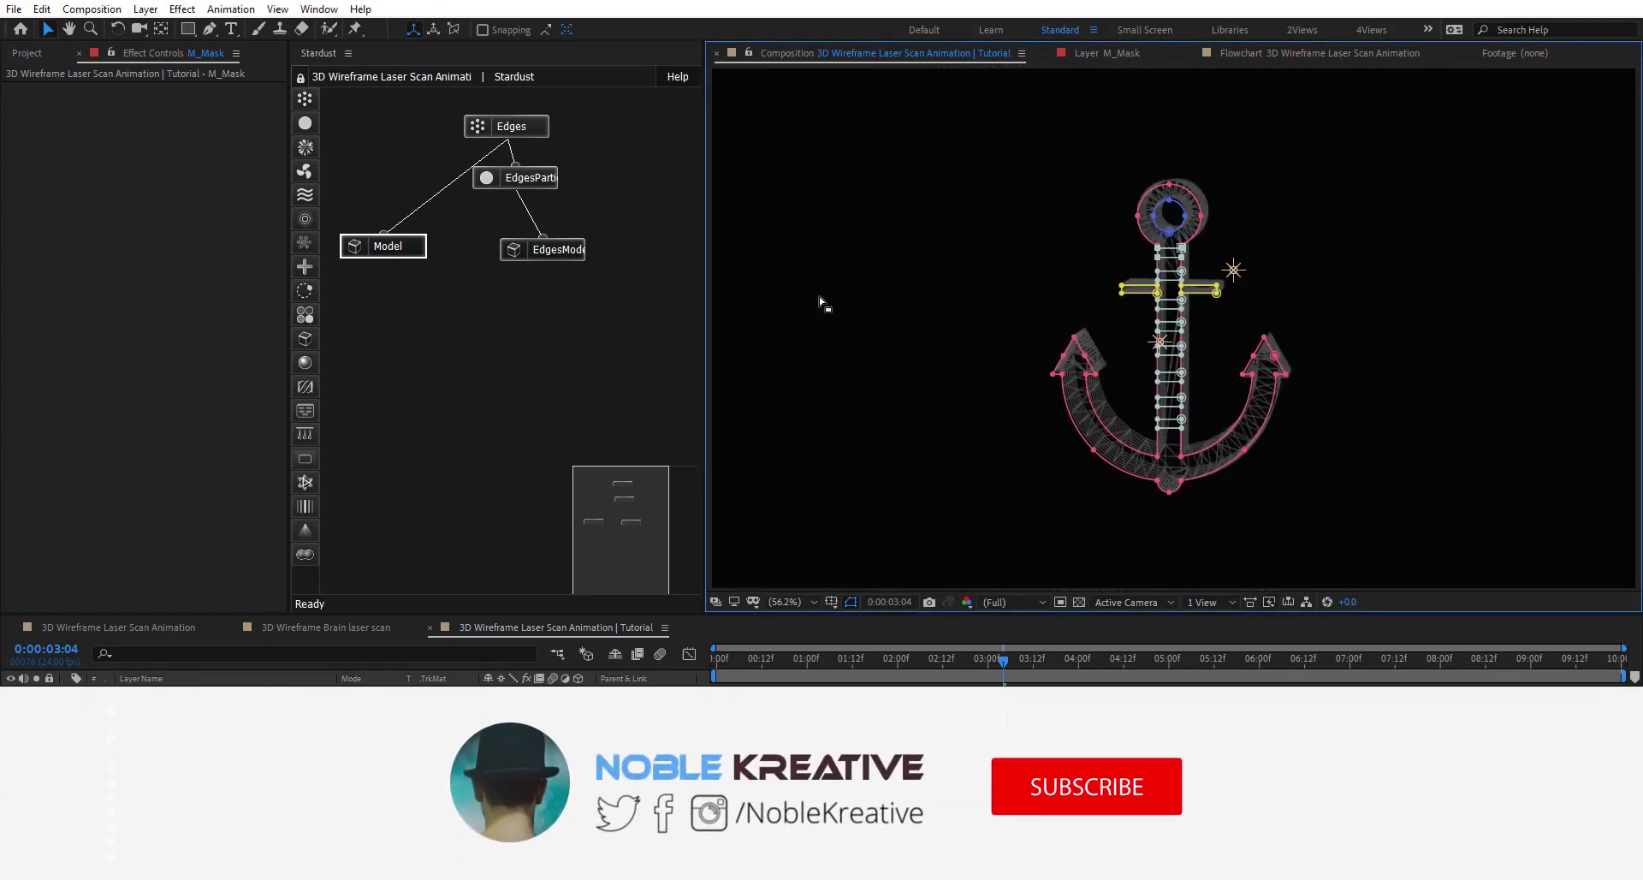
# Step: Examine the anchor's wireframe up close along the shaft and crossbar to check the subdivisions at 0:00:03:02
pyautogui.click(514, 834)
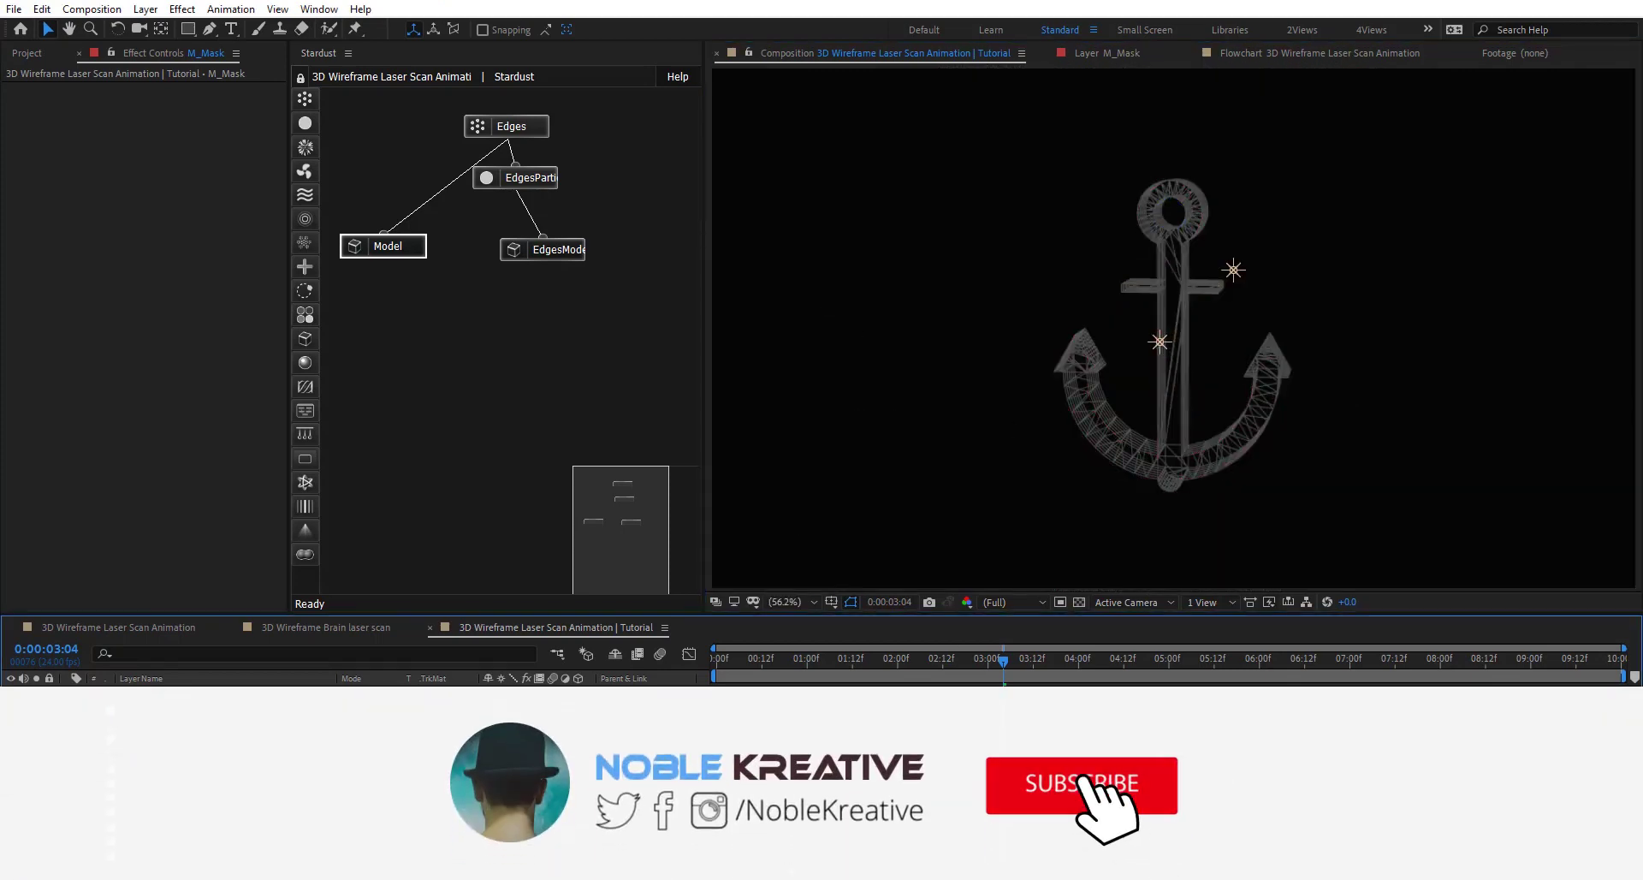
pyautogui.click(994, 657)
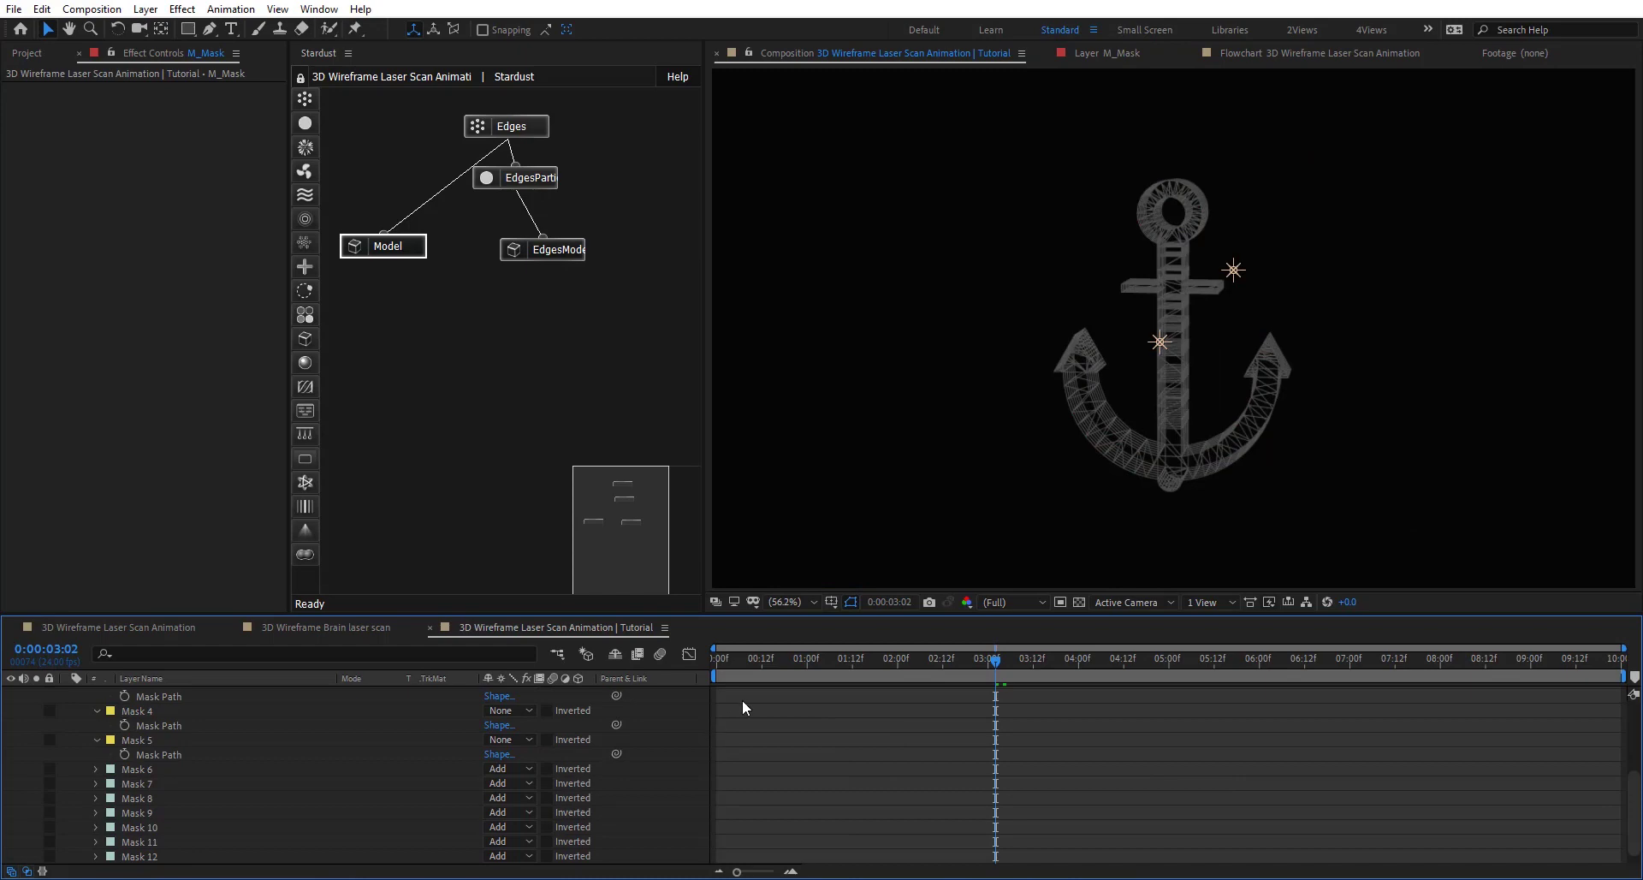
pyautogui.scroll(2, 1204, 322)
pyautogui.press('h')
pyautogui.moveTo(1230, 454); pyautogui.dragTo(1138, 387)
pyautogui.scroll(1, 1051, 281)
pyautogui.moveTo(1180, 260); pyautogui.dragTo(1173, 355)
pyautogui.press('space')
pyautogui.moveTo(1082, 191); pyautogui.dragTo(1078, 265)
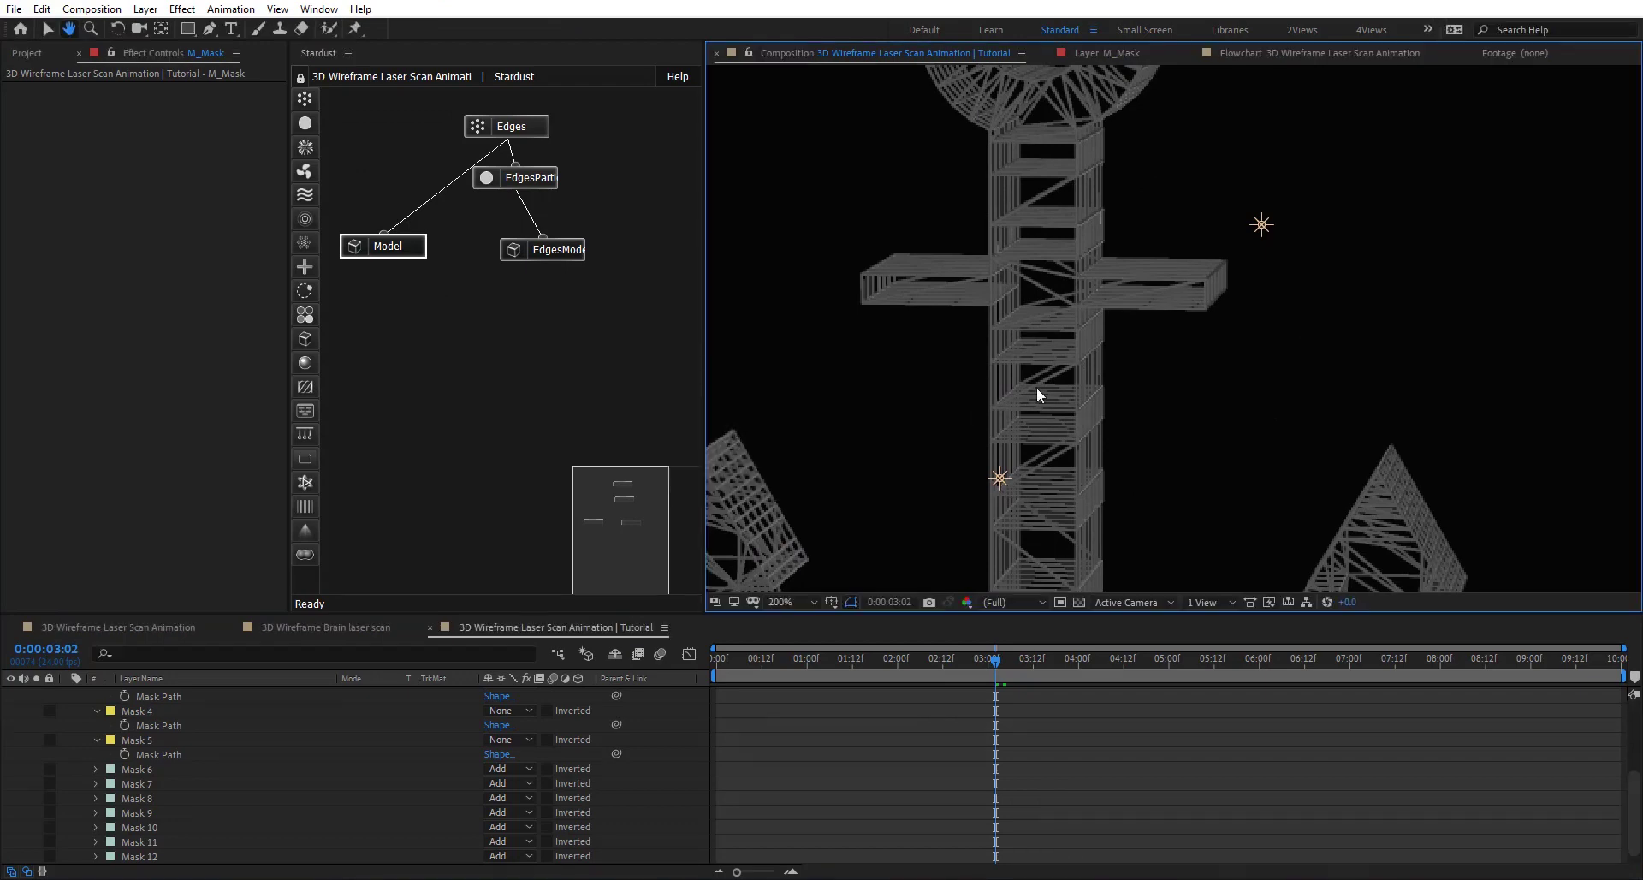
pyautogui.scroll(-1, 1086, 280)
pyautogui.press('c')
# Step: Collapse the M_Mask layer's expanded mask properties in the timeline
pyautogui.click(828, 729)
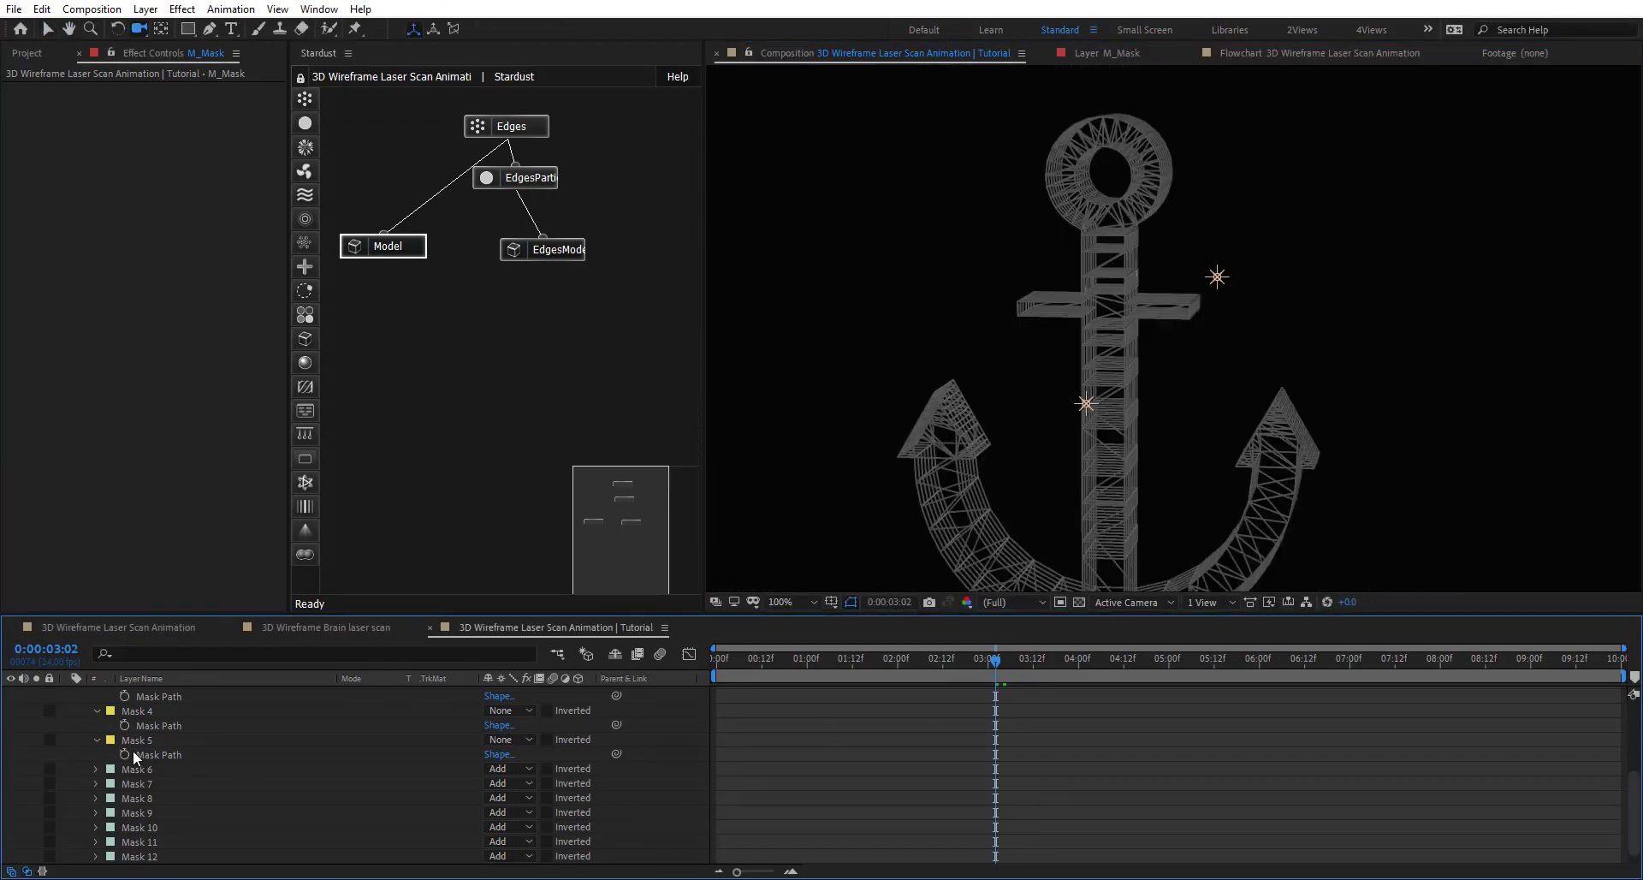
pyautogui.scroll(5, 132, 750)
pyautogui.click(68, 767)
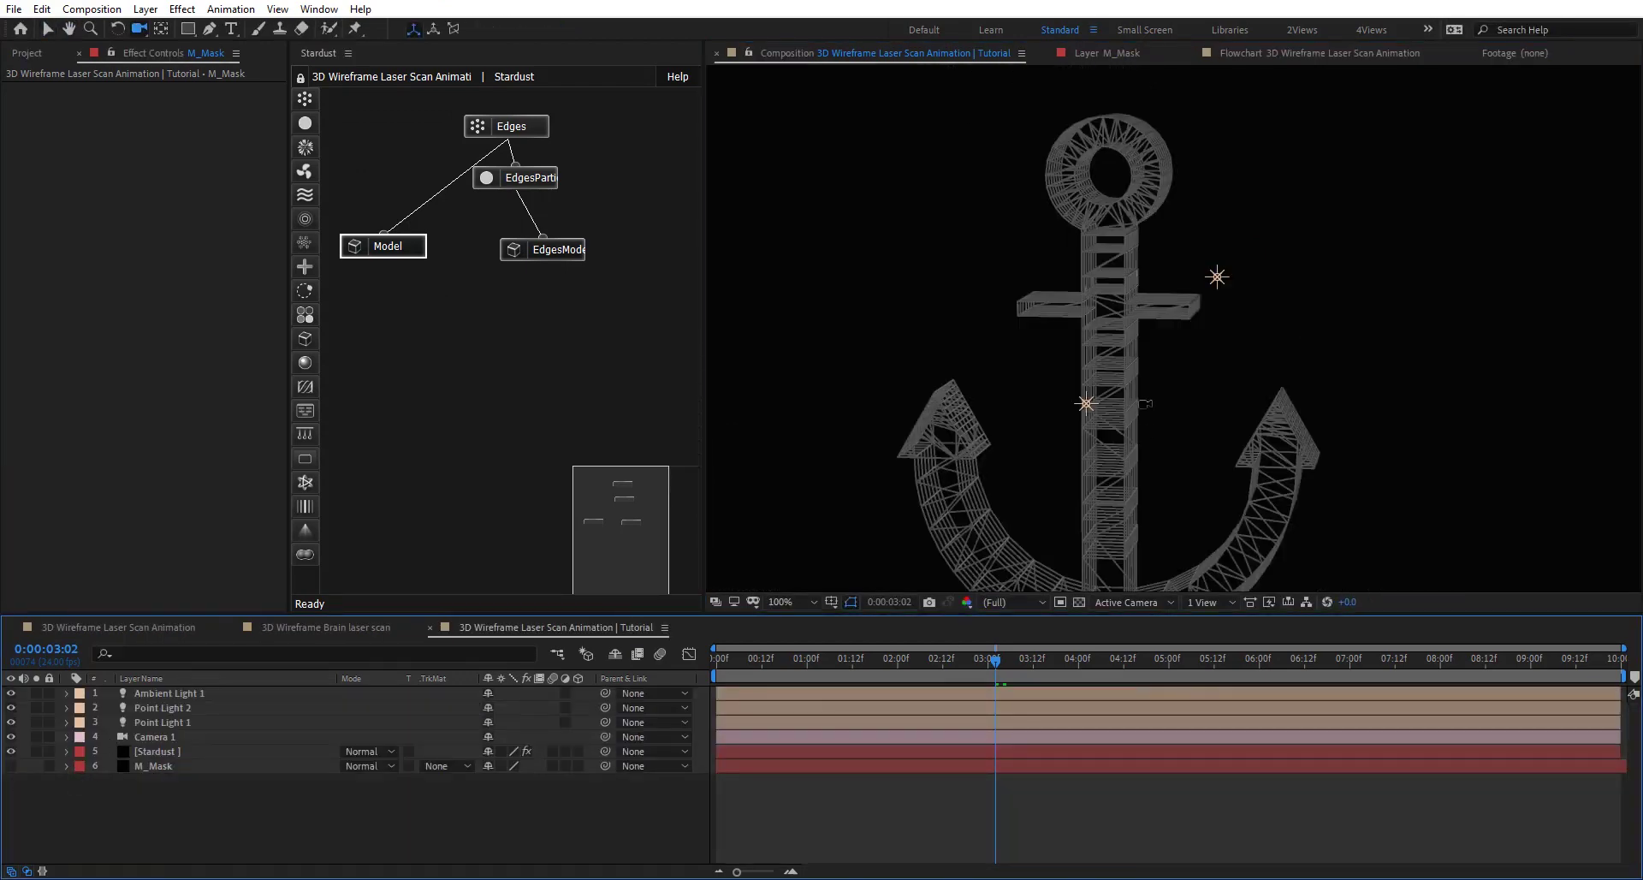
pyautogui.moveTo(1145, 404); pyautogui.dragTo(1172, 279)
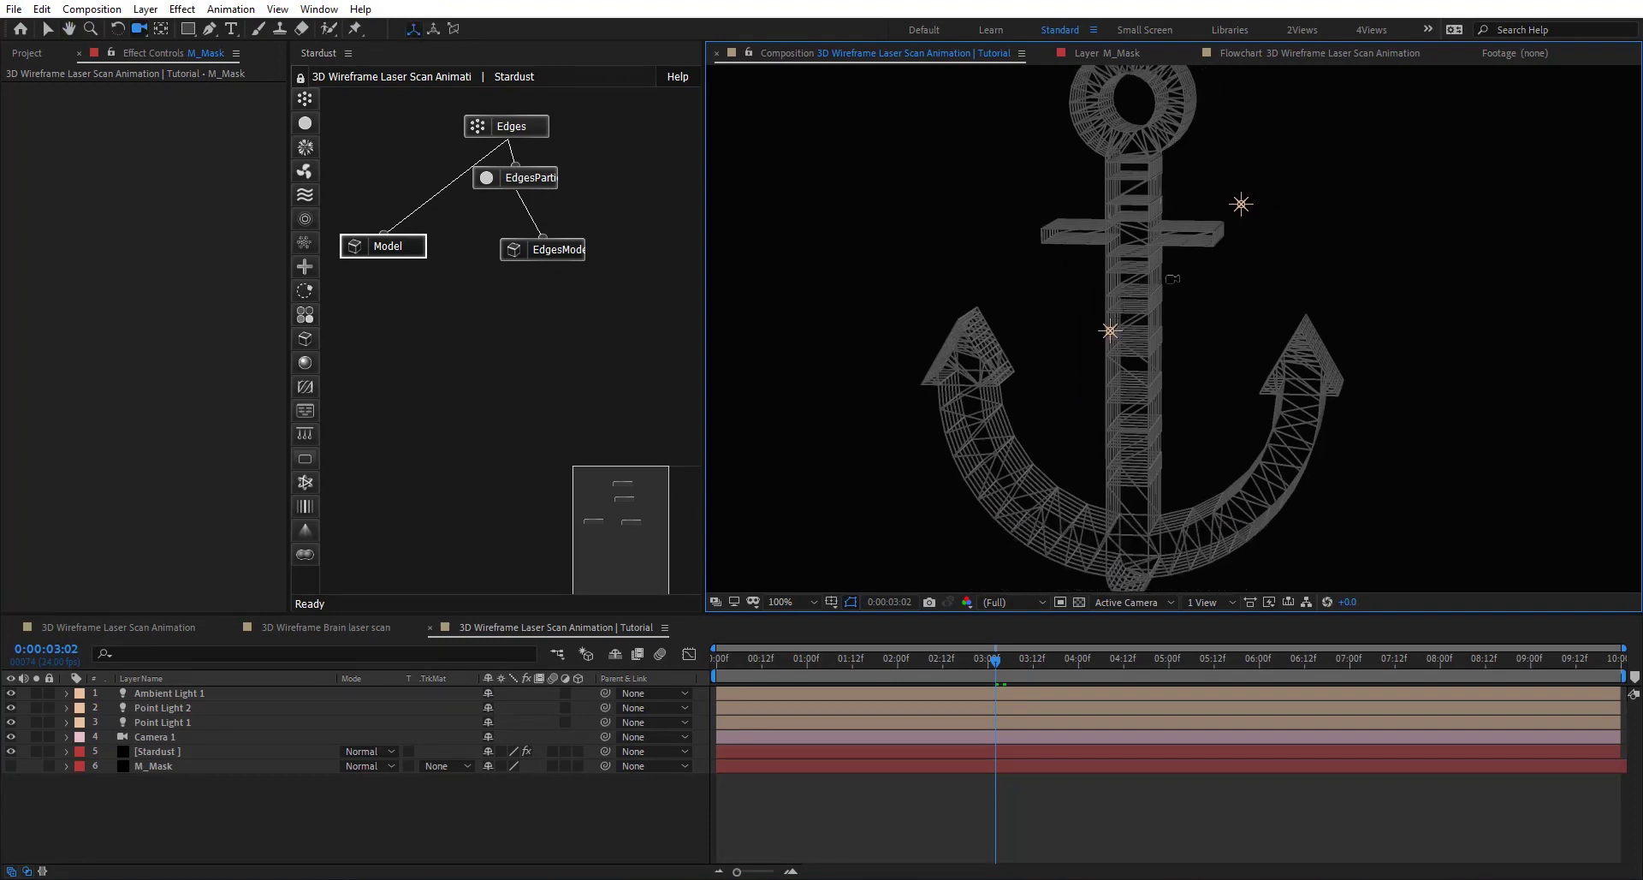
pyautogui.scroll(-2, 1172, 279)
# Step: Duplicate the Edges emitter together with its EdgesParticle and EdgesModel nodes, and place the copies beside the originals
pyautogui.moveTo(546, 248); pyautogui.dragTo(522, 236)
pyautogui.moveTo(567, 113); pyautogui.dragTo(527, 265)
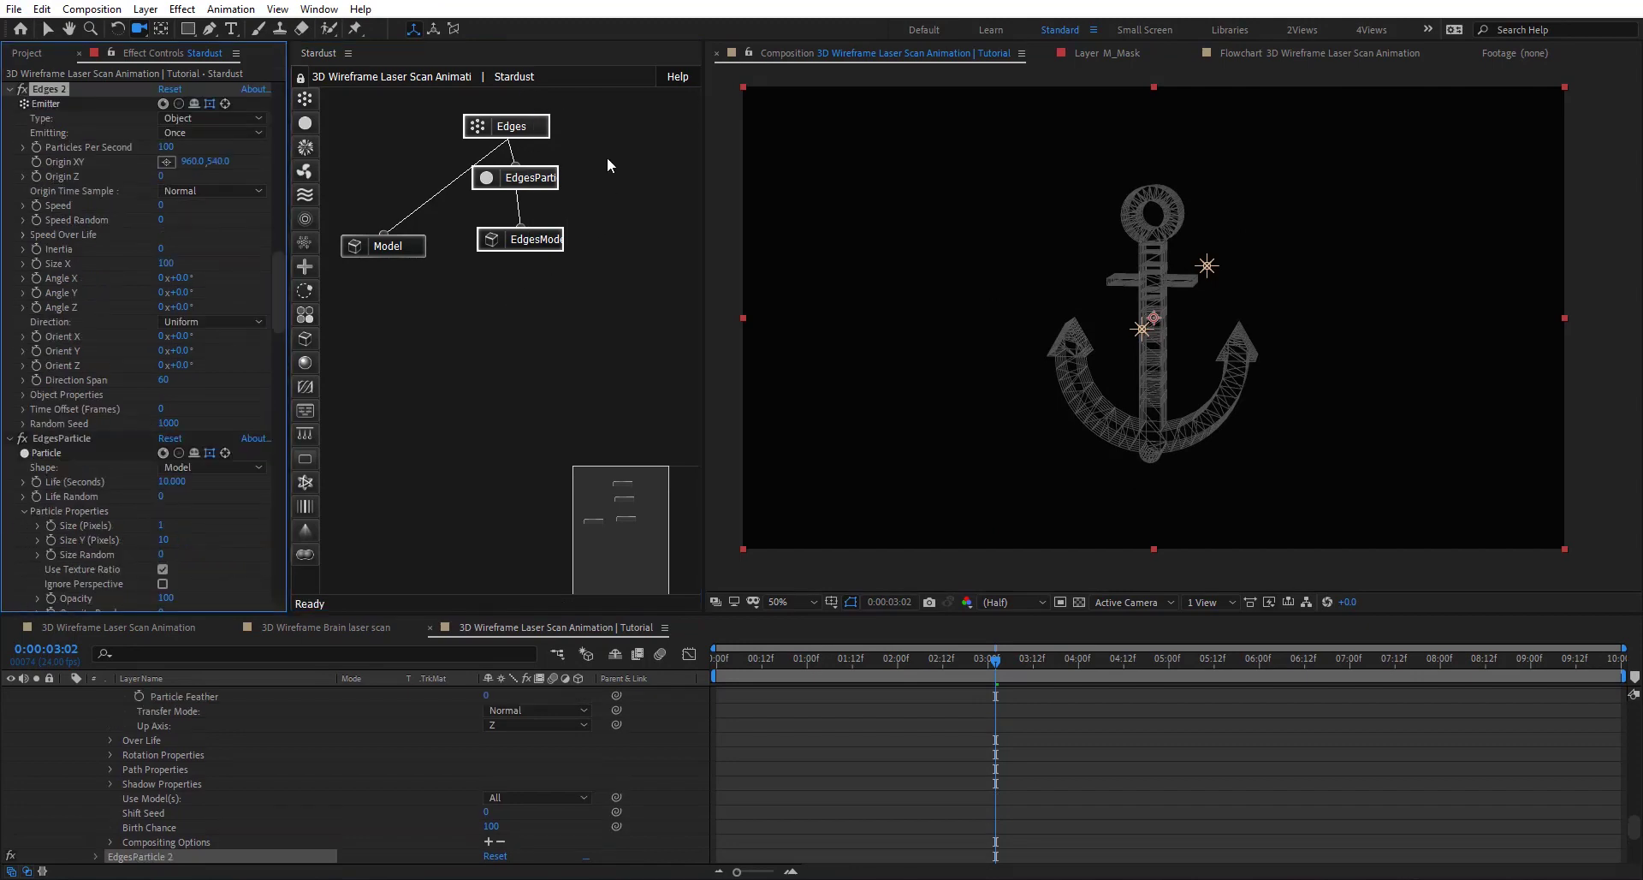
pyautogui.hotkey('ctrl', 'd')
pyautogui.moveTo(628, 111); pyautogui.dragTo(592, 262)
pyautogui.moveTo(592, 262); pyautogui.dragTo(659, 245)
pyautogui.click(636, 123)
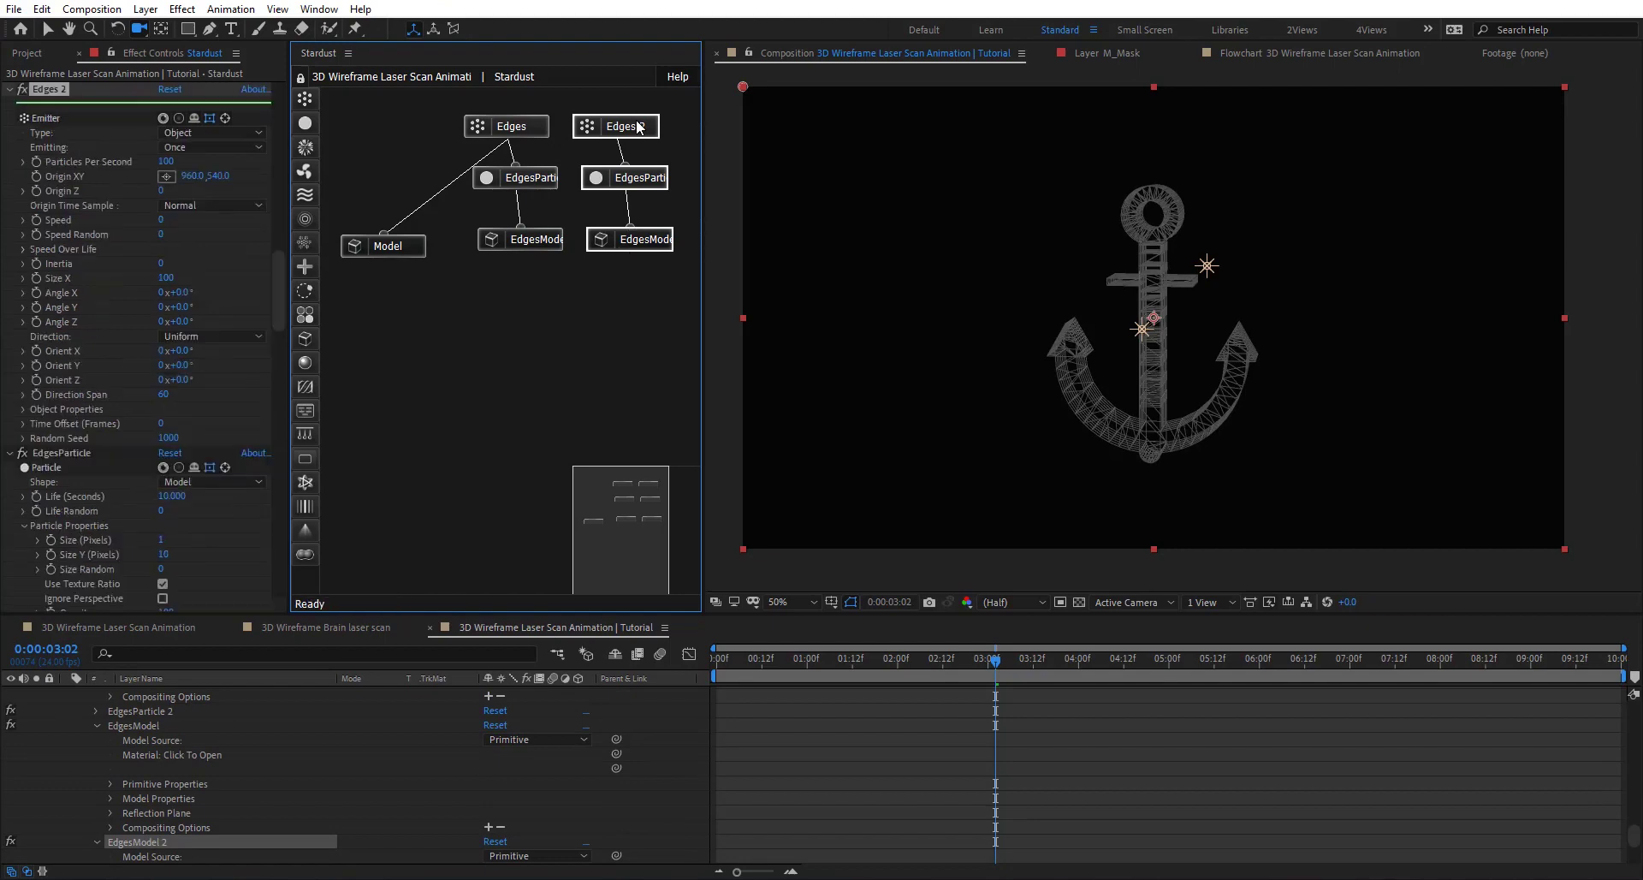
# Step: Rename the duplicated Edges emitter as Vertices
pyautogui.click(634, 111)
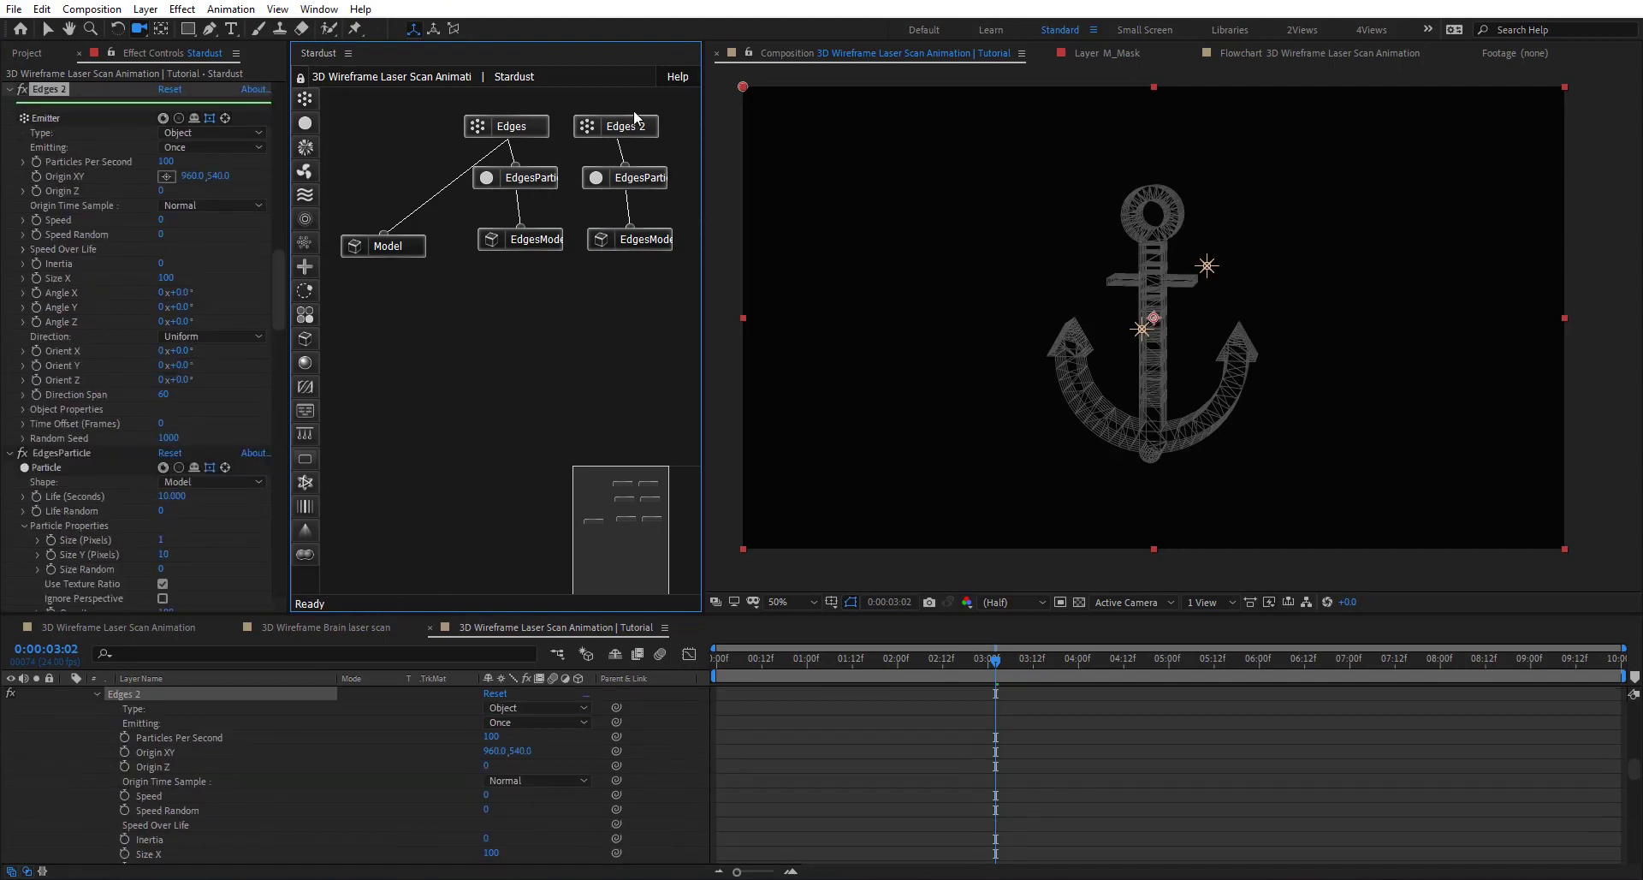
pyautogui.click(46, 100)
pyautogui.press('Return')
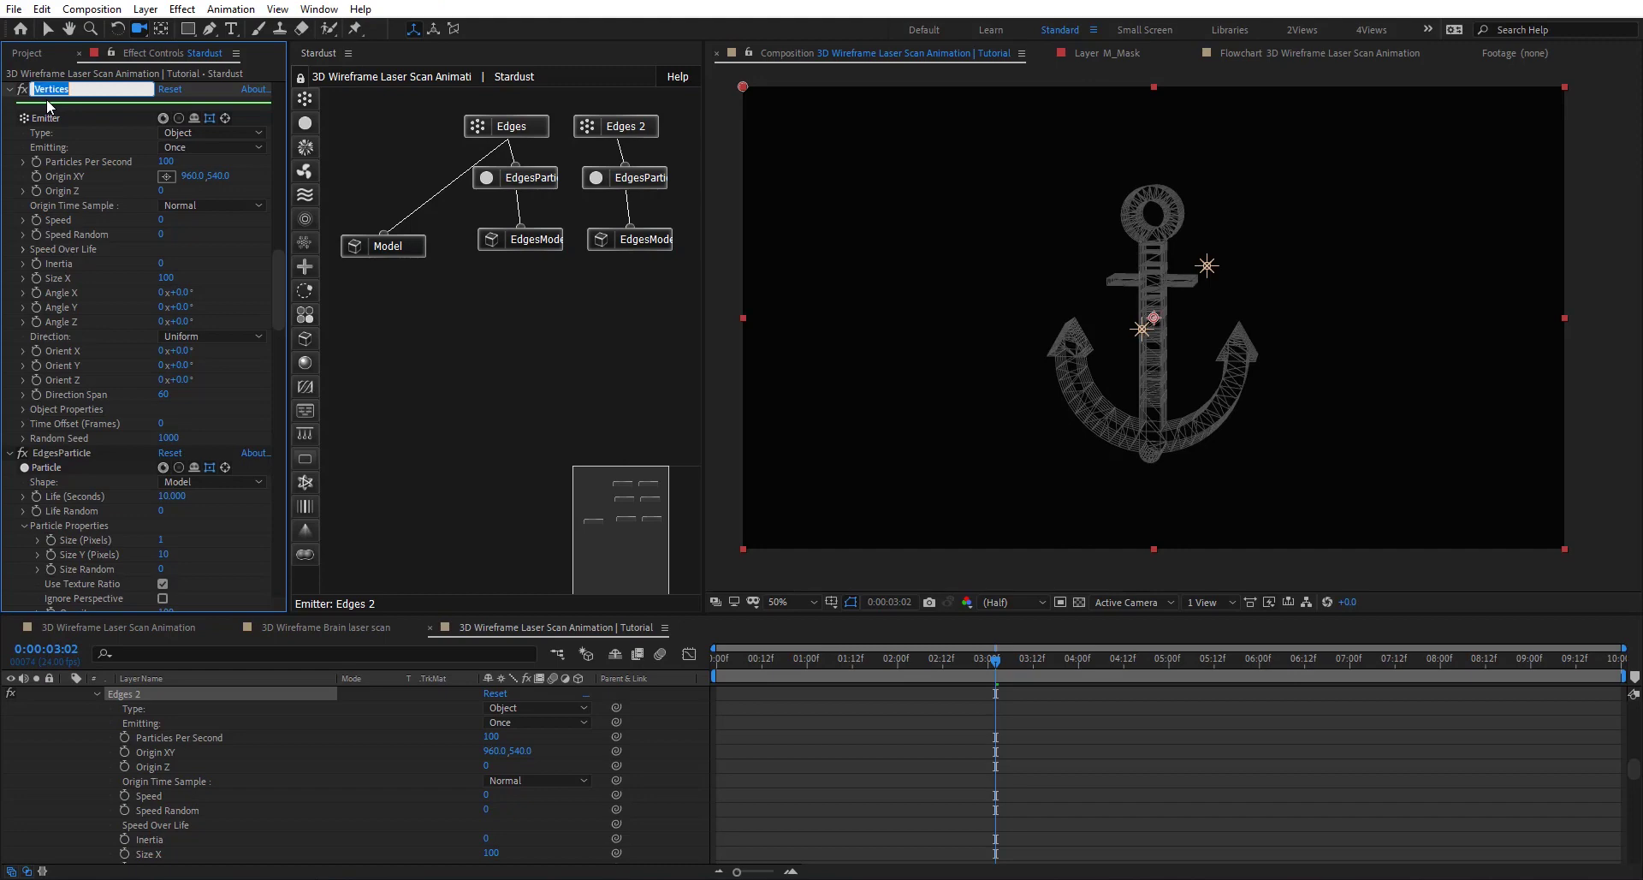
pyautogui.press('Return')
# Step: Rename the duplicated particle node under the Vertices emitter as EdgesParticle
pyautogui.click(659, 180)
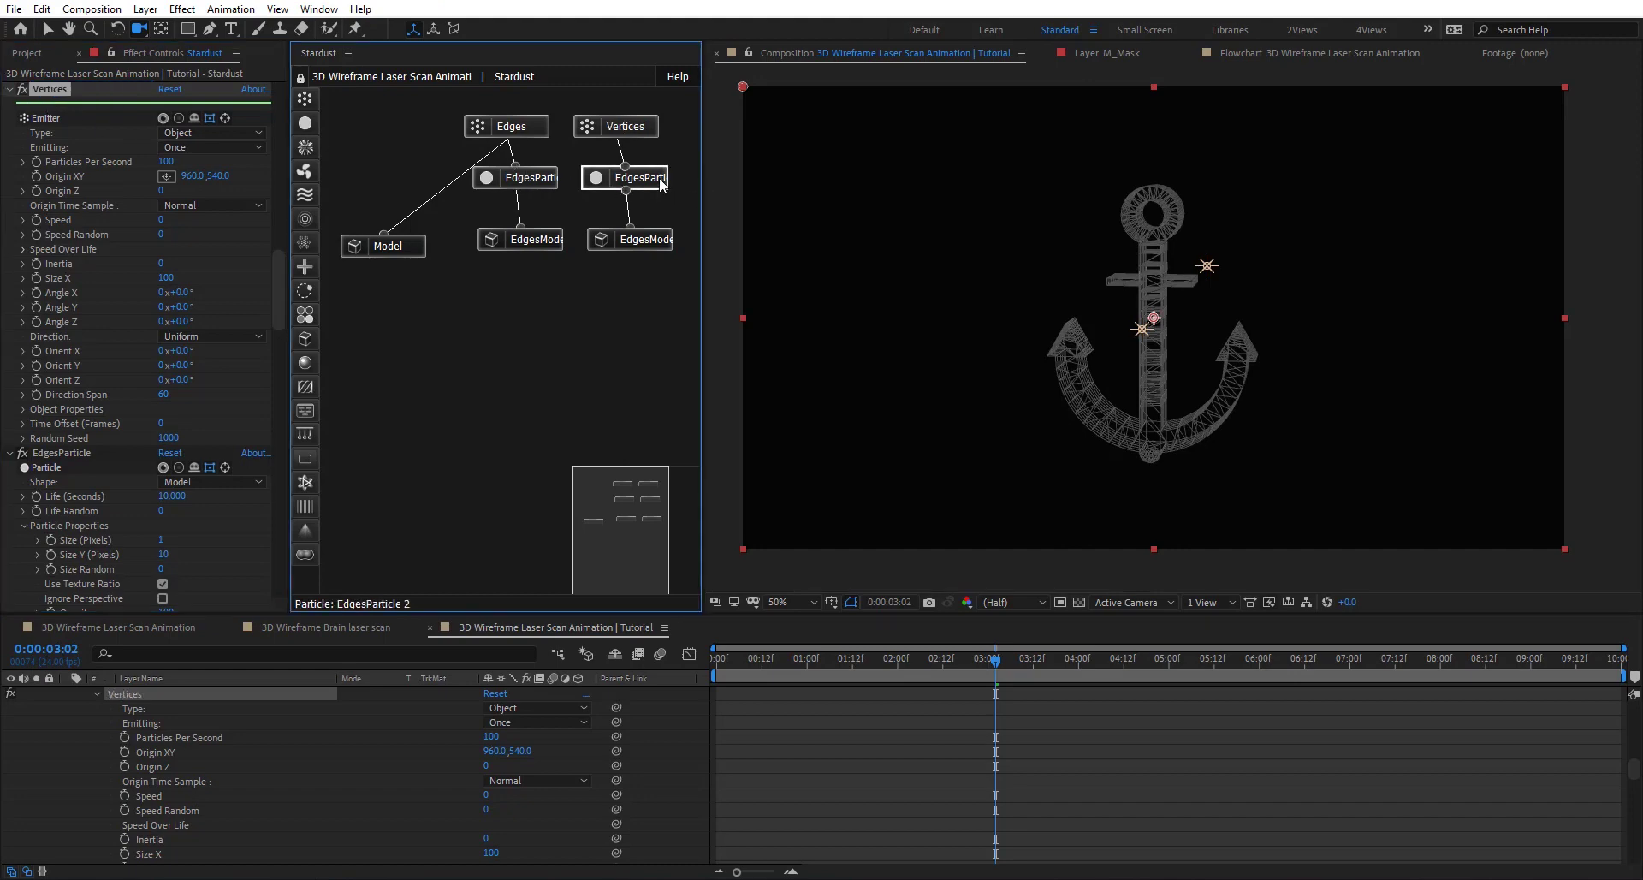
pyautogui.scroll(-1, 31, 469)
pyautogui.scroll(-1, 31, 472)
pyautogui.press('Return')
pyautogui.press('Right')
pyautogui.press('BackSpace')
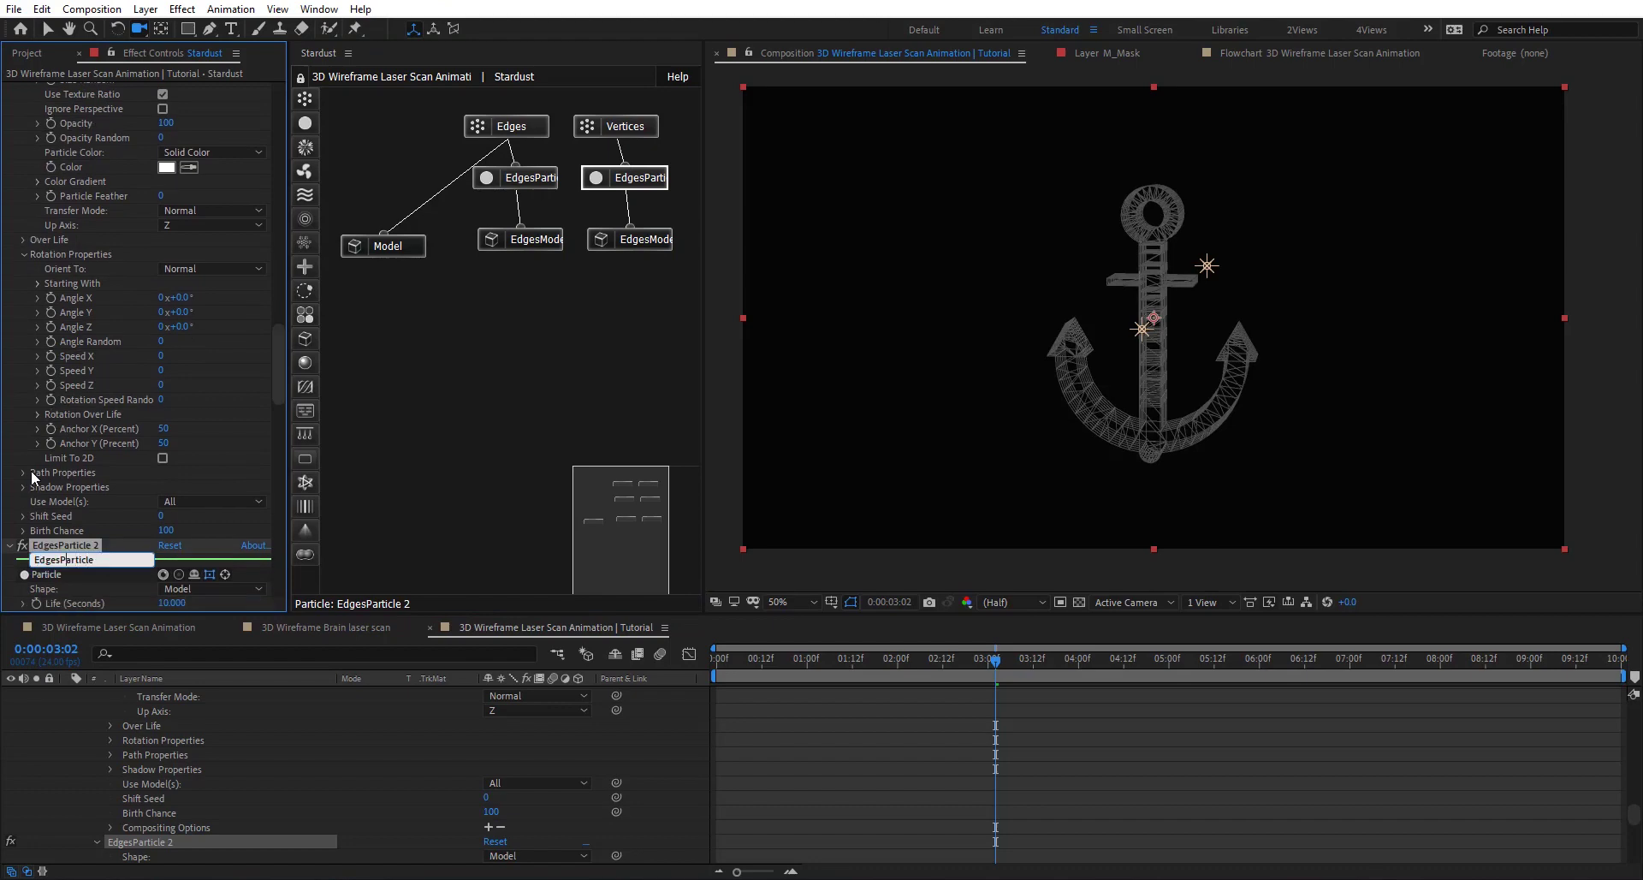
pyautogui.press('BackSpace')
pyautogui.press('BackSpace')
pyautogui.press('BackSpace')
pyautogui.press('BackSpace')
pyautogui.press('BackSpace')
pyautogui.write('Edges')
# Step: Rename the duplicated model node at the end of the Vertices chain as EdgesModel
pyautogui.click(652, 243)
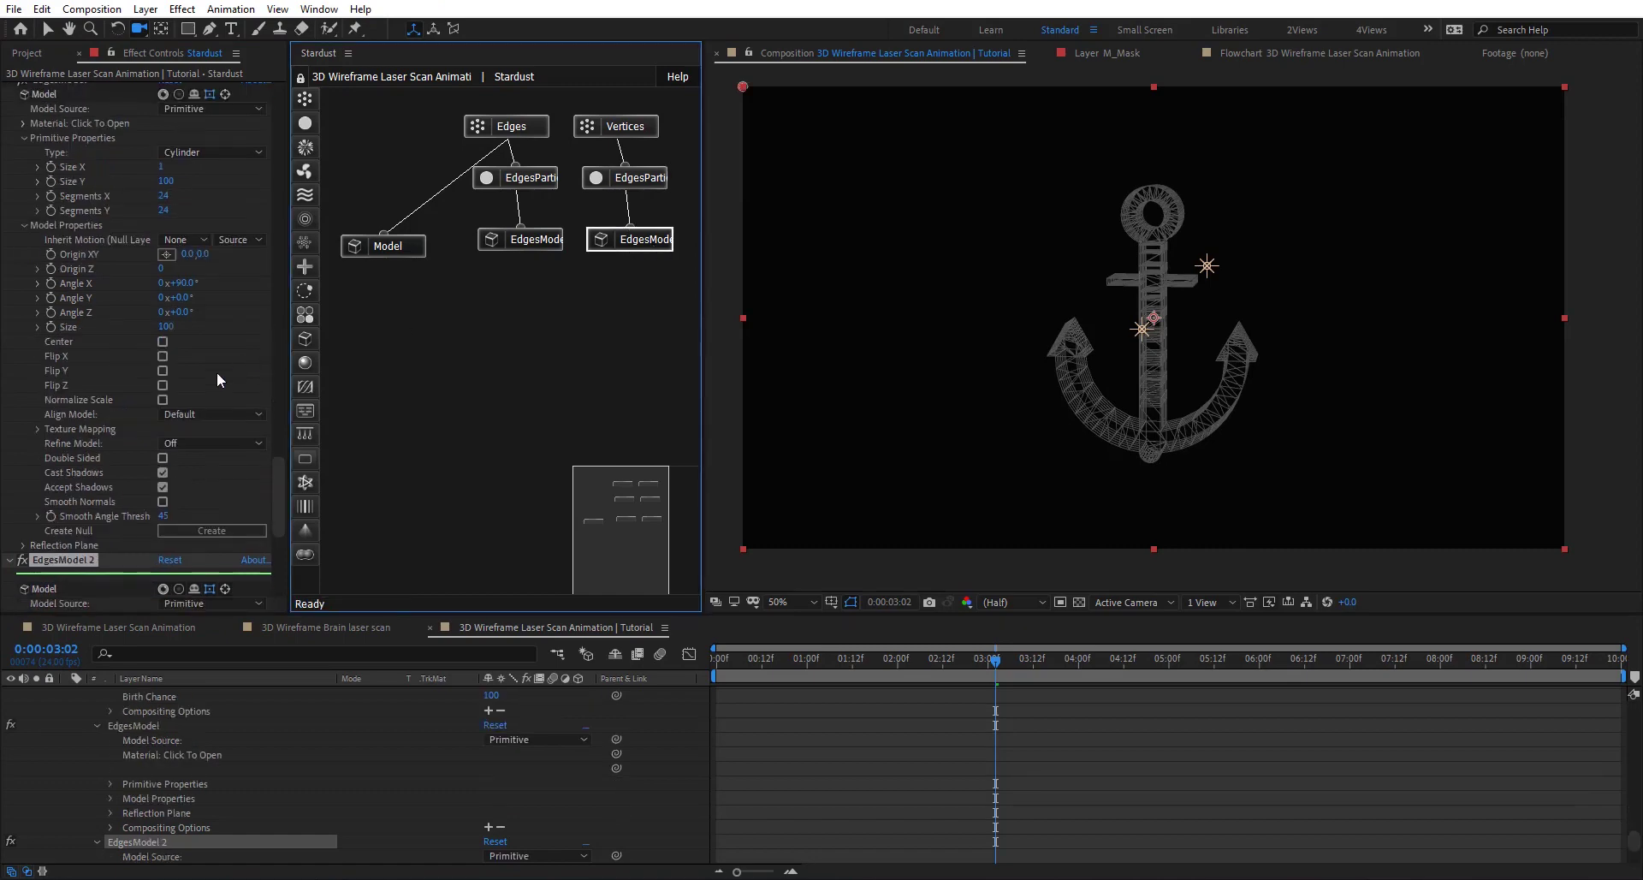
pyautogui.scroll(-2, 71, 517)
pyautogui.scroll(-1, 72, 517)
pyautogui.press('Return')
pyautogui.press('Right')
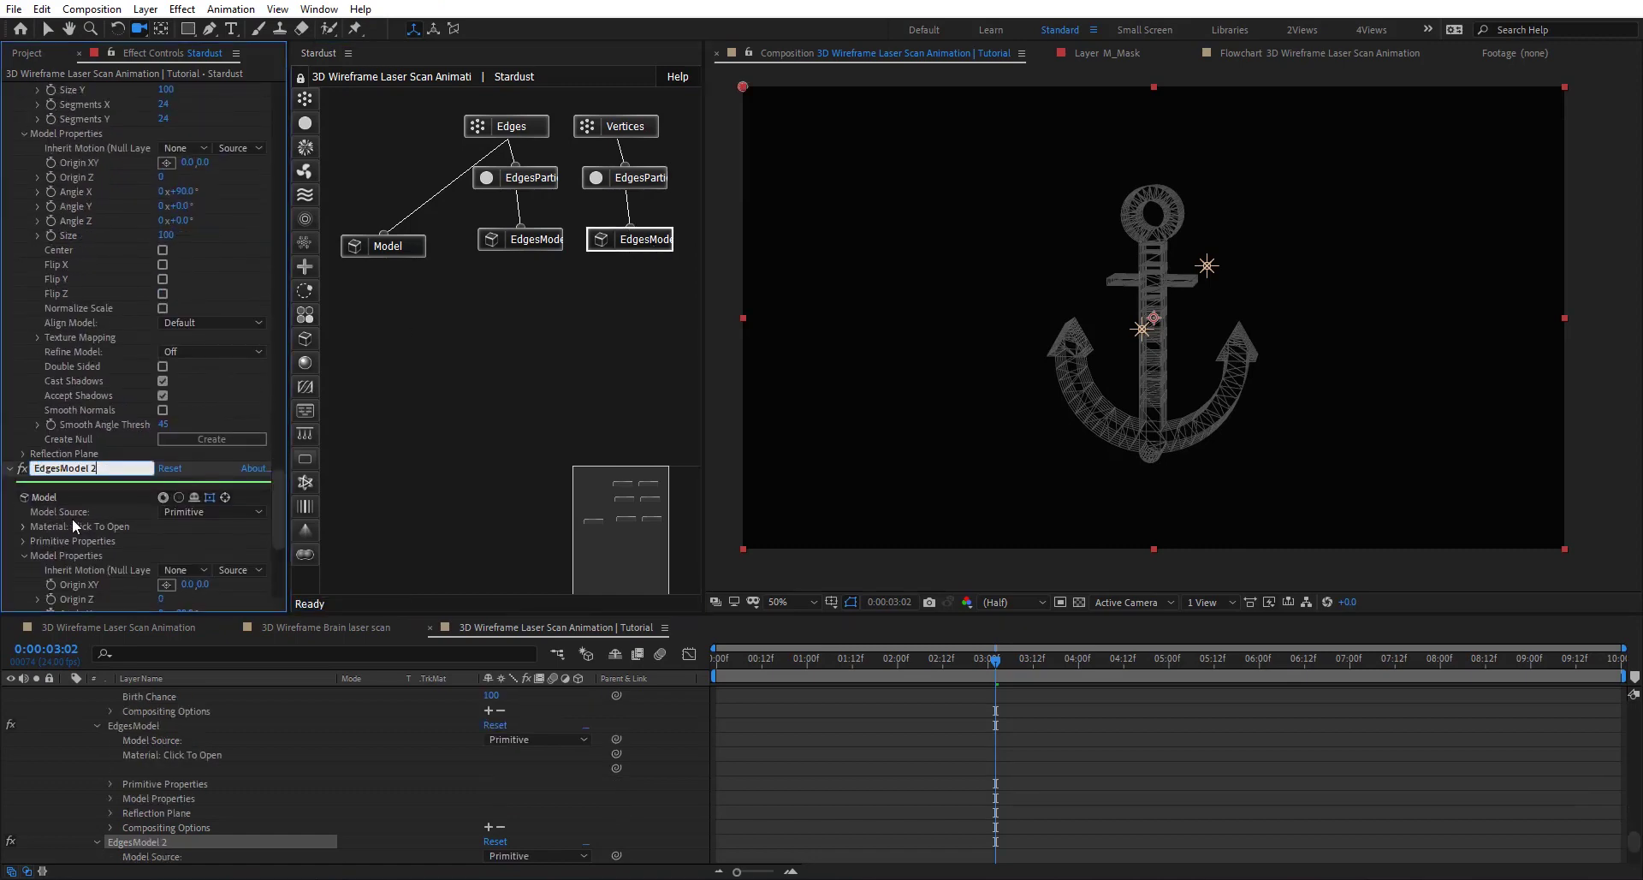
pyautogui.press('Right')
pyautogui.press('BackSpace')
pyautogui.press('BackSpace')
pyautogui.press('BackSpace')
pyautogui.press('BackSpace')
pyautogui.press('BackSpace')
pyautogui.hotkey('ctrl', 'z')
pyautogui.press('Return')
# Step: Set the Emit Type in the Vertices emitter's Object Properties to Vertices
pyautogui.click(643, 126)
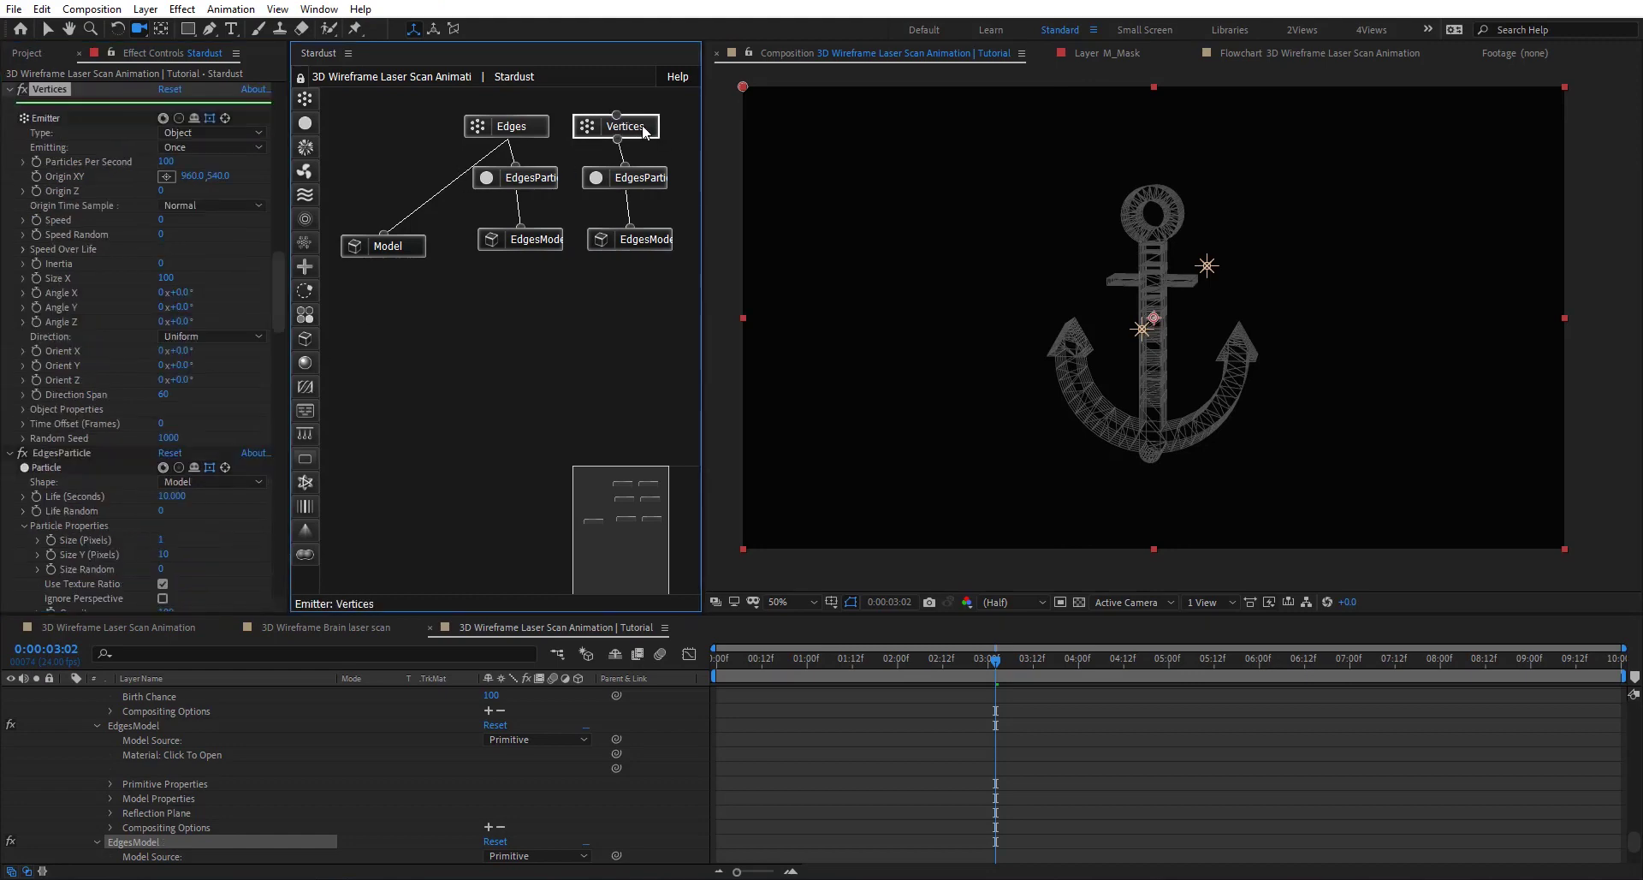
pyautogui.click(24, 409)
pyautogui.scroll(-3, 25, 410)
pyautogui.click(189, 340)
pyautogui.click(217, 352)
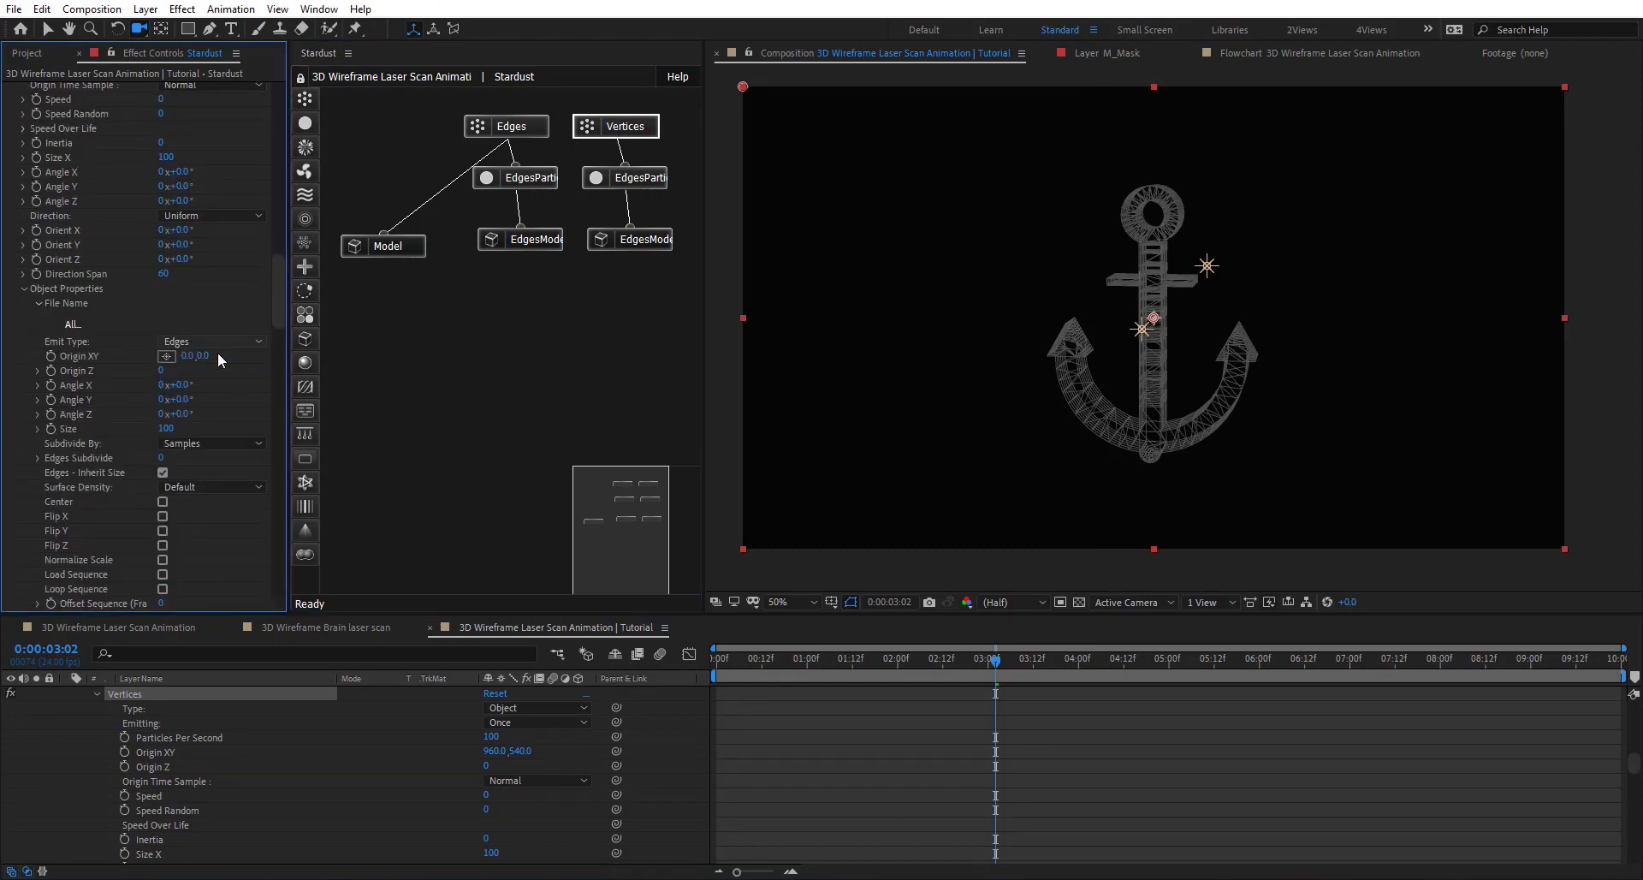
# Step: Change the primitive type of the Vertices chain's EdgesModel node to Sphere
pyautogui.click(631, 238)
pyautogui.scroll(-1, 103, 371)
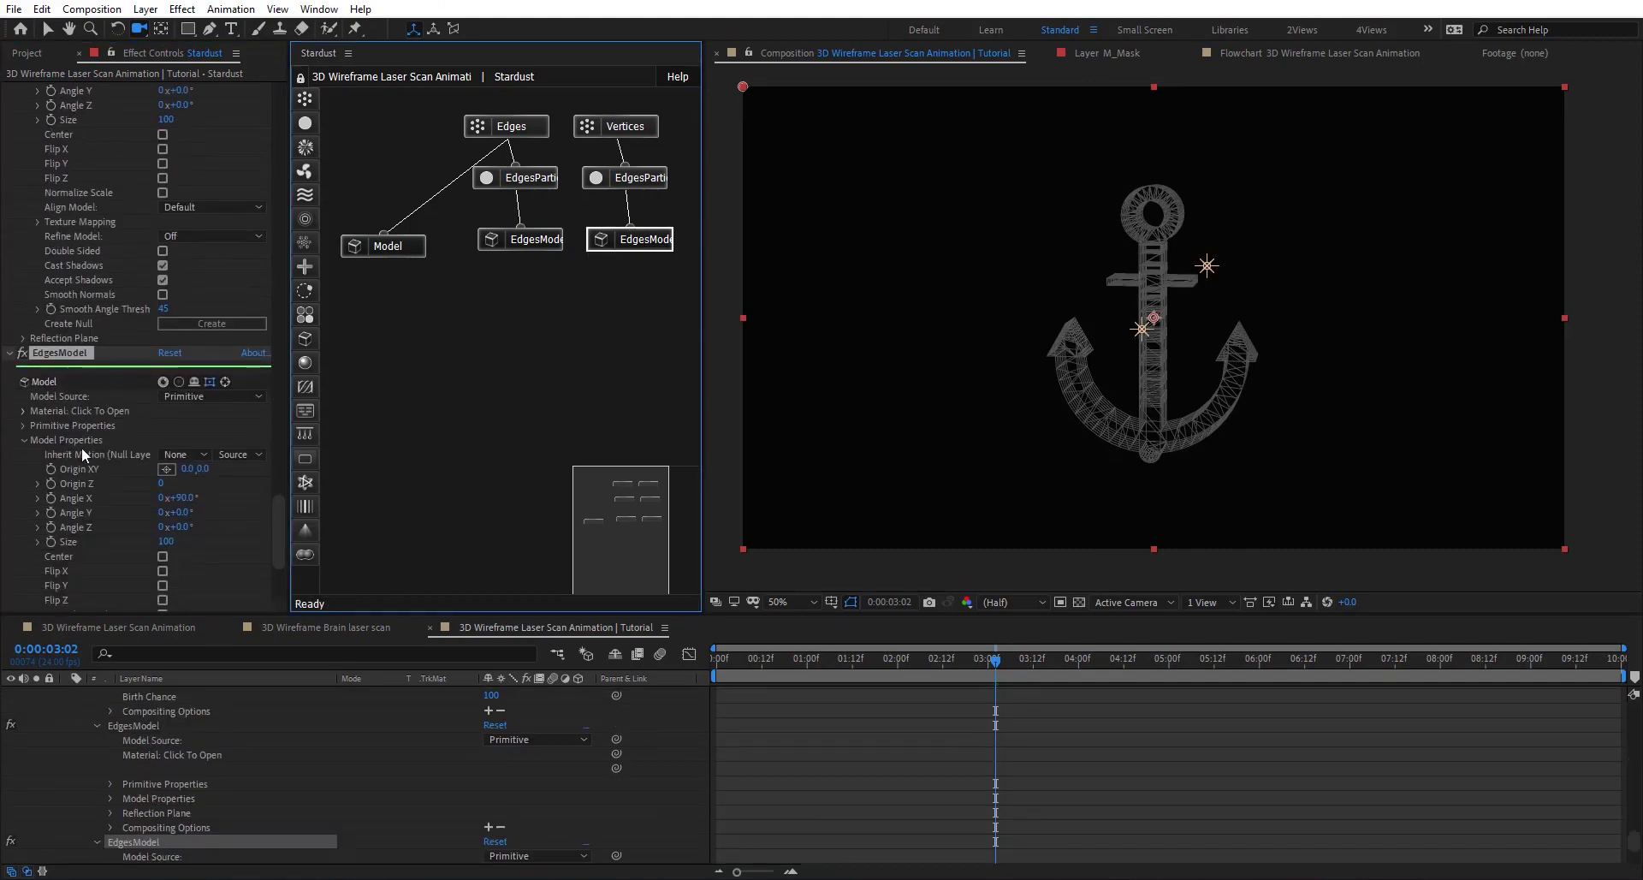
pyautogui.click(23, 425)
pyautogui.click(228, 439)
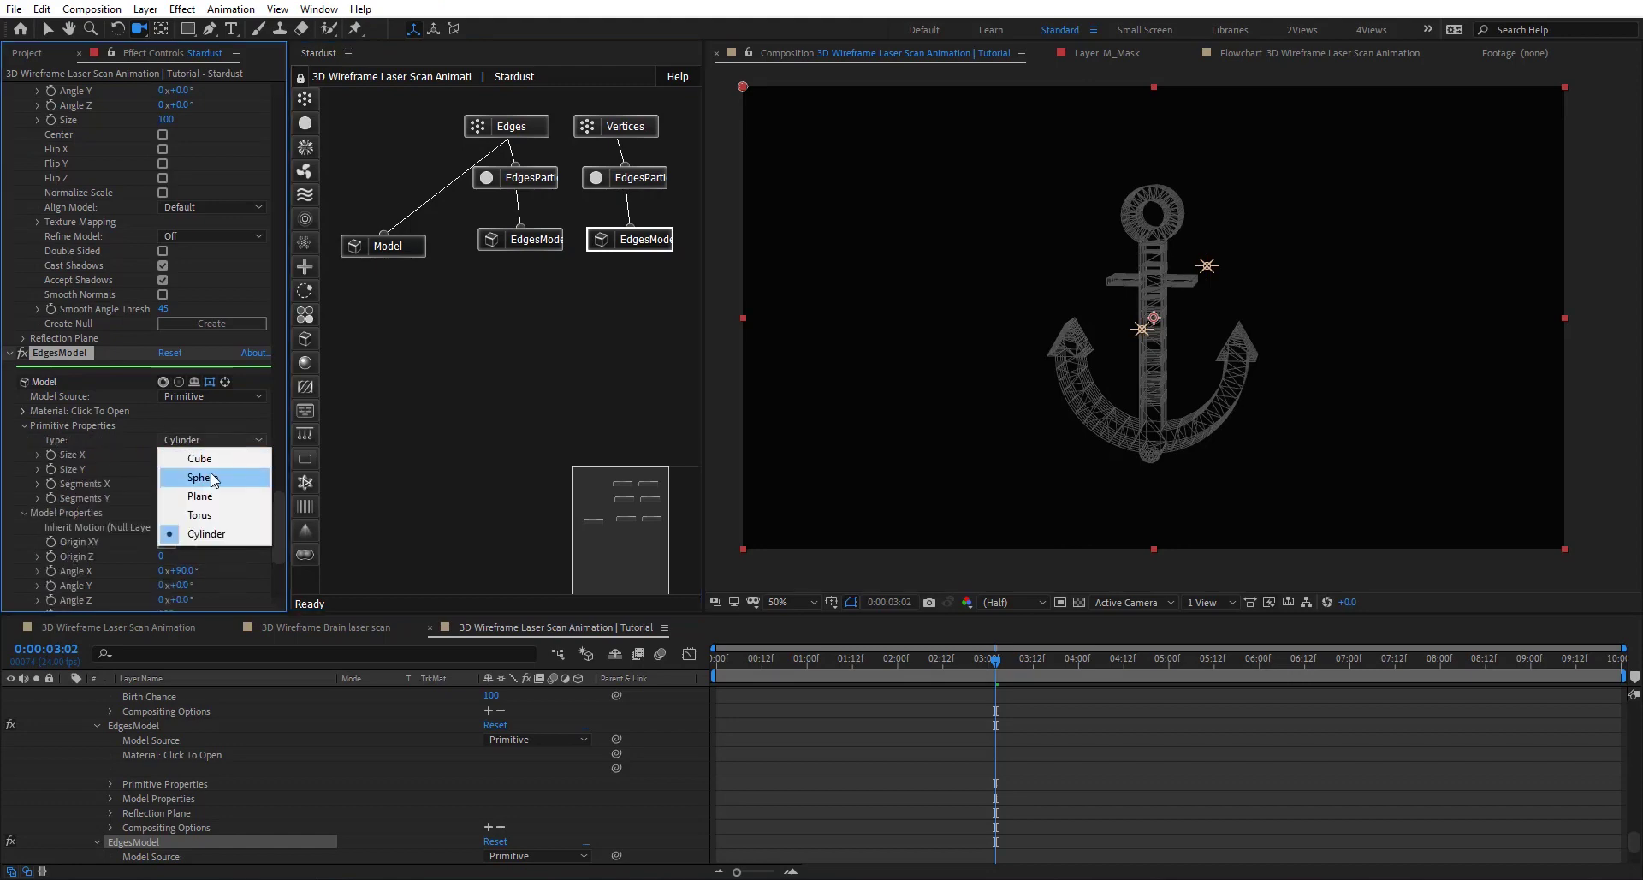
pyautogui.click(213, 477)
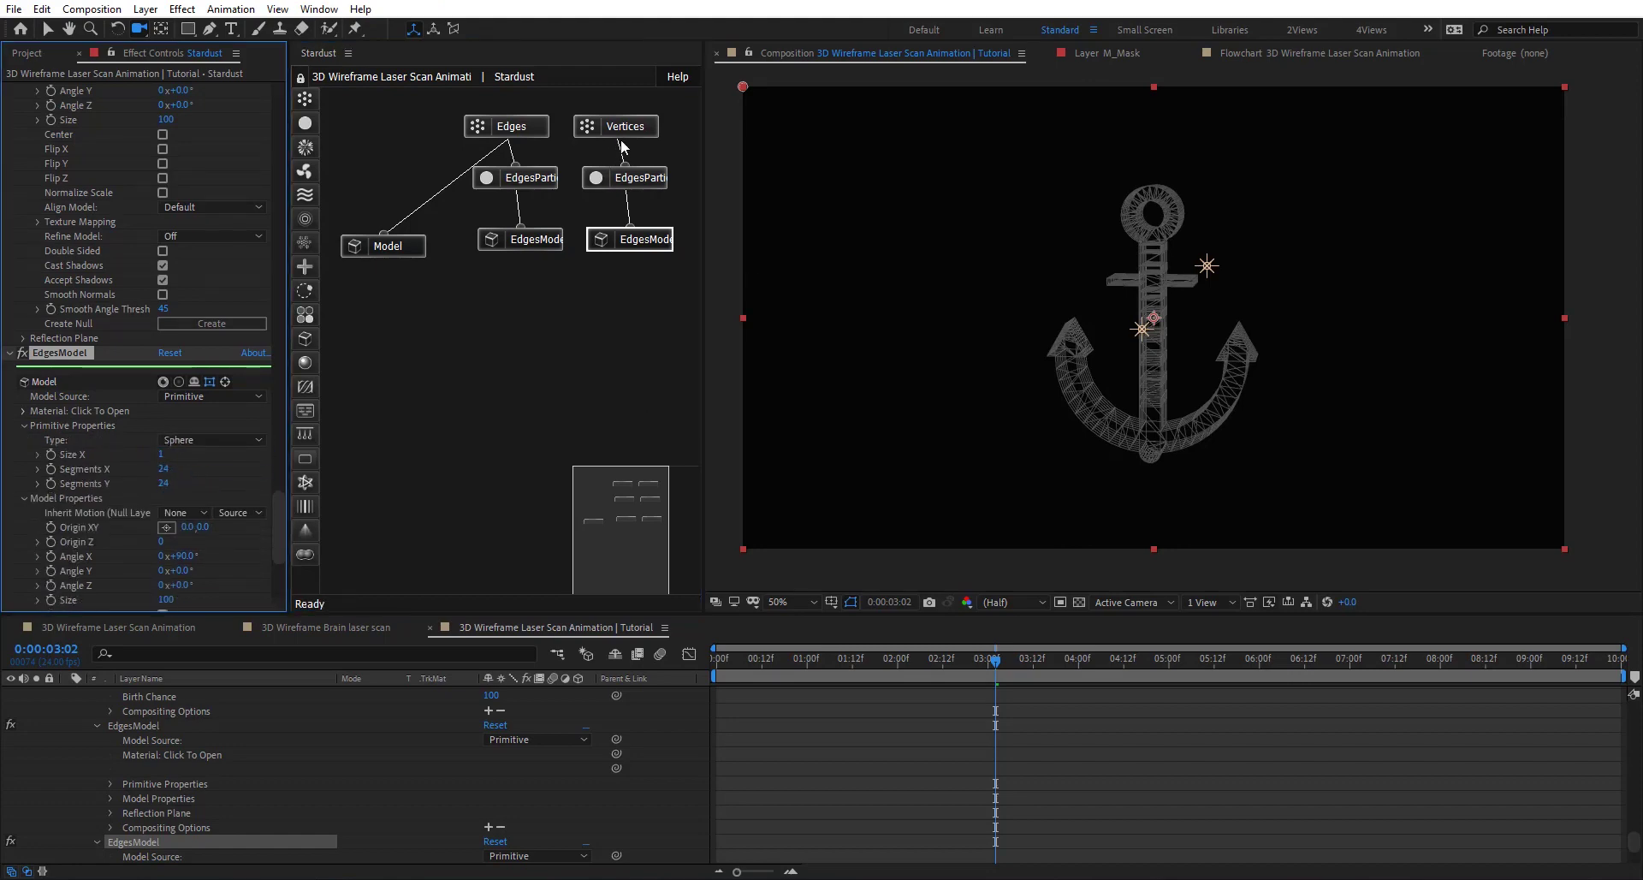
# Step: Connect the Vertices emitter to the anchor's Model node and arrange the nodes so both emitters share it
pyautogui.moveTo(617, 139)
pyautogui.mouseDown()
pyautogui.moveTo(514, 152)
pyautogui.moveTo(379, 249)
pyautogui.moveTo(591, 153)
pyautogui.mouseUp()
pyautogui.moveTo(421, 168); pyautogui.dragTo(642, 291)
pyautogui.moveTo(638, 129); pyautogui.dragTo(640, 107)
pyautogui.moveTo(516, 125); pyautogui.dragTo(509, 107)
# Step: Set the Size X of the Vertices chain's sphere primitive to 3
pyautogui.scroll(2, 1158, 352)
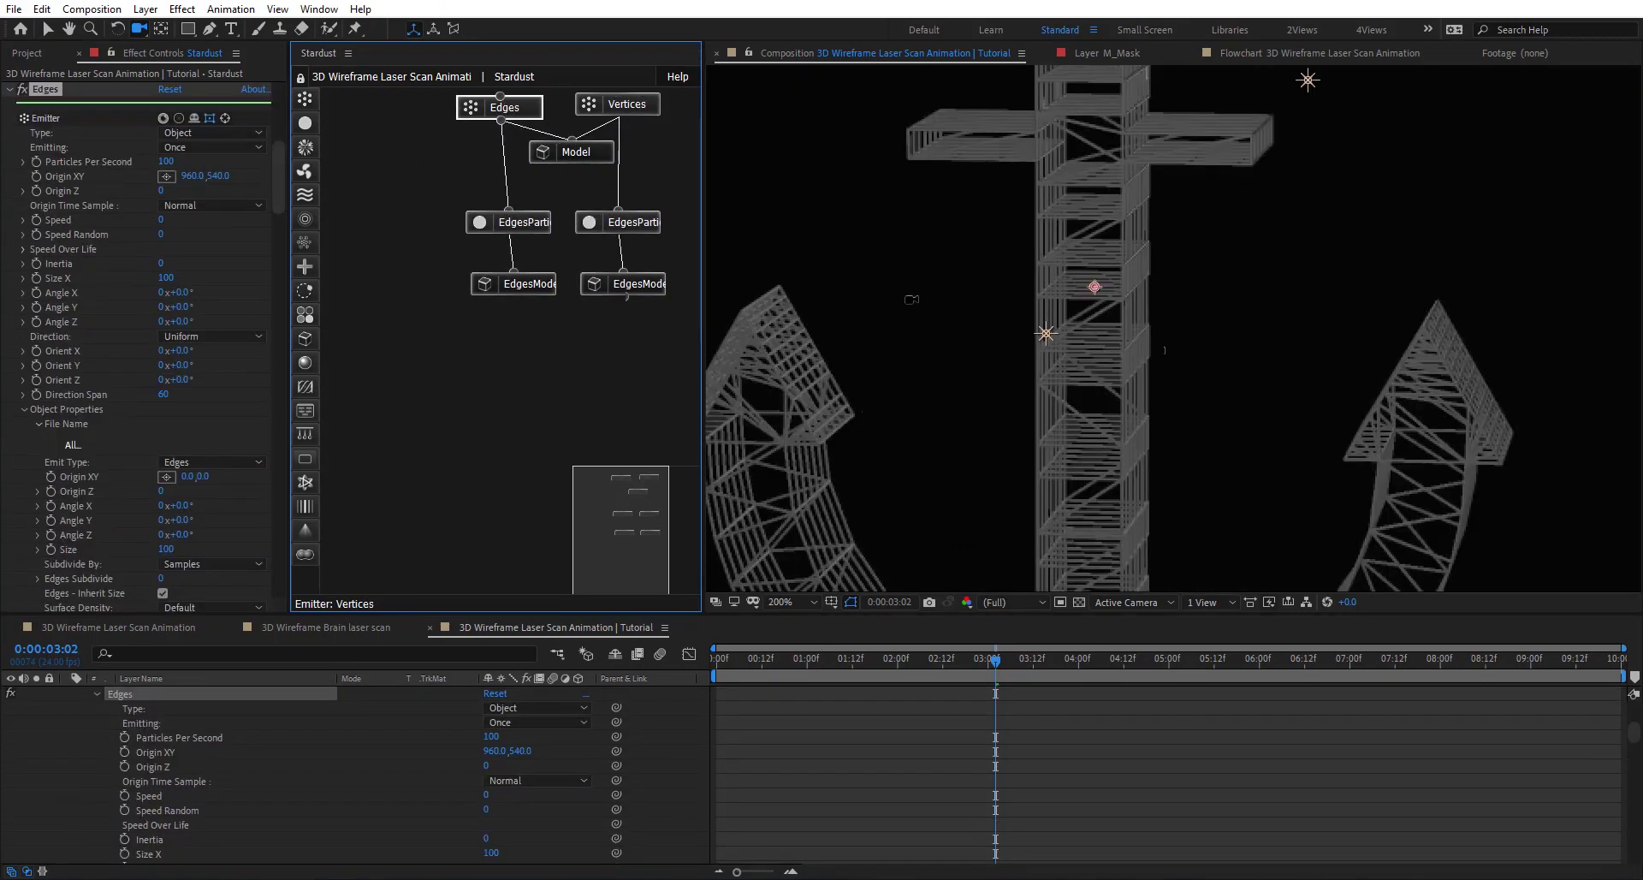
pyautogui.click(627, 281)
pyautogui.scroll(-3, 84, 474)
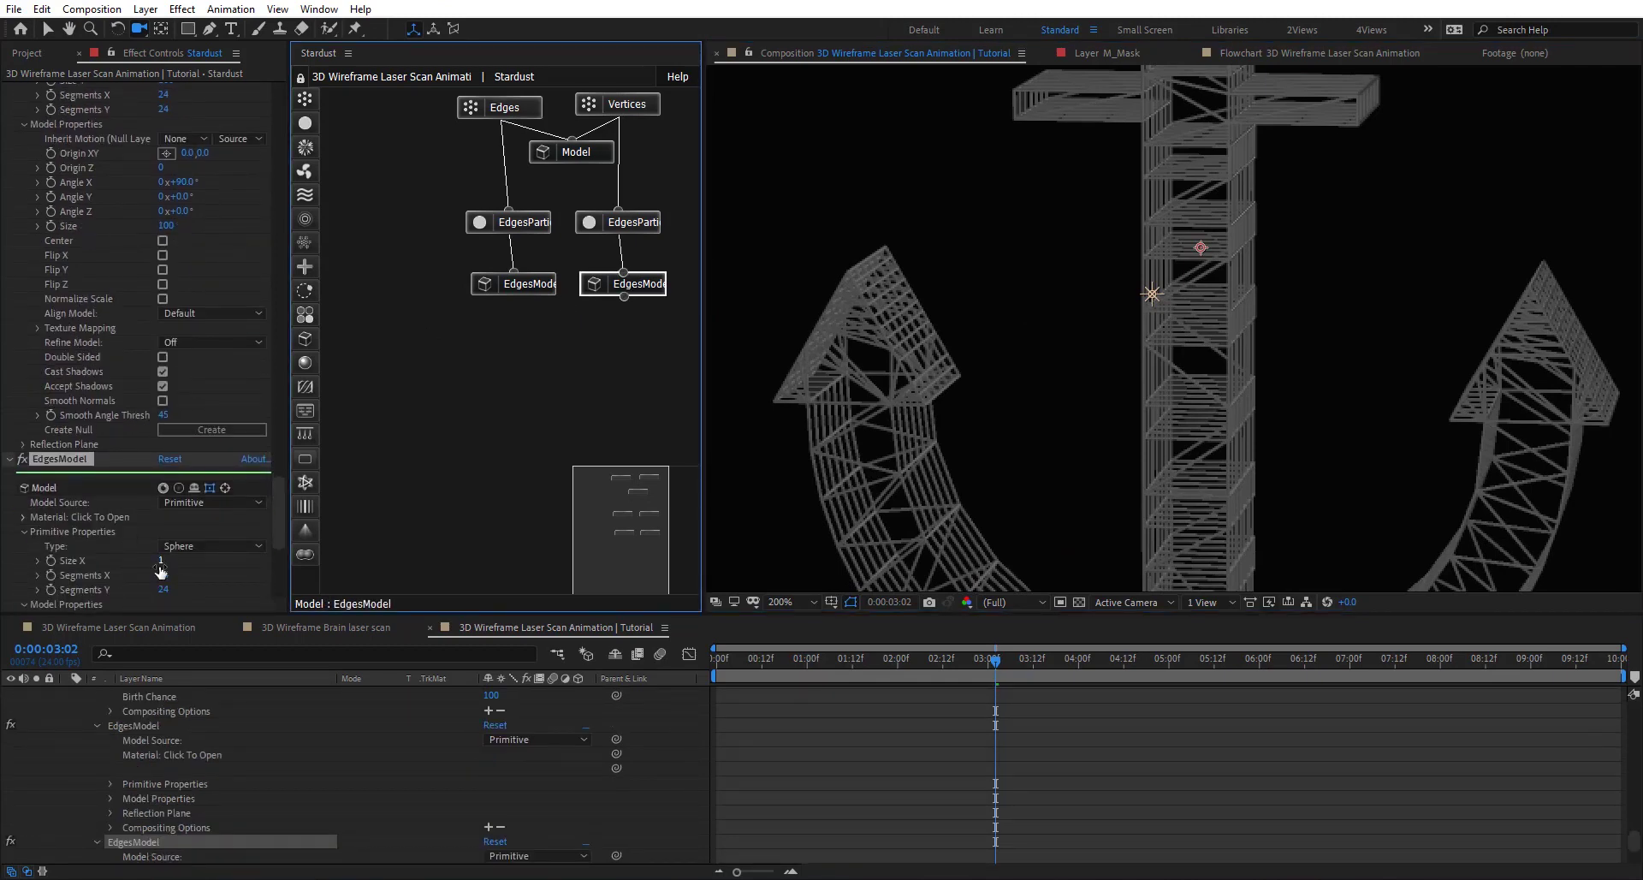
pyautogui.click(160, 564)
pyautogui.press('Tab')
pyautogui.write('2.5')
pyautogui.press('Return')
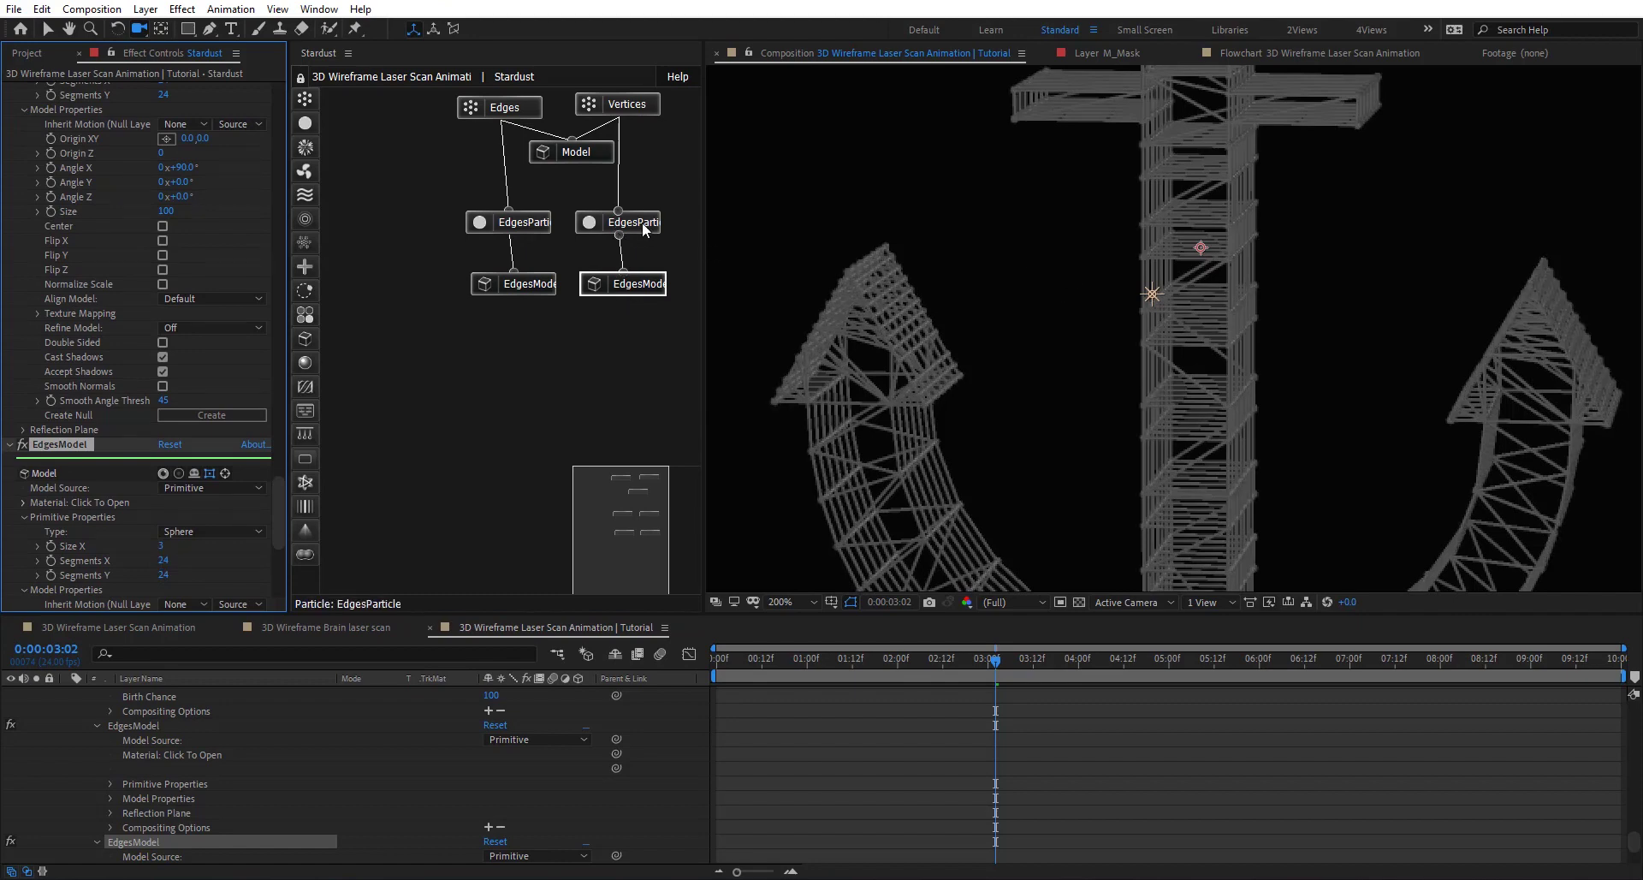
# Step: Set the particle color of the Vertices chain to red (FD2020) and inspect the colored vertices on the anchor
pyautogui.click(638, 222)
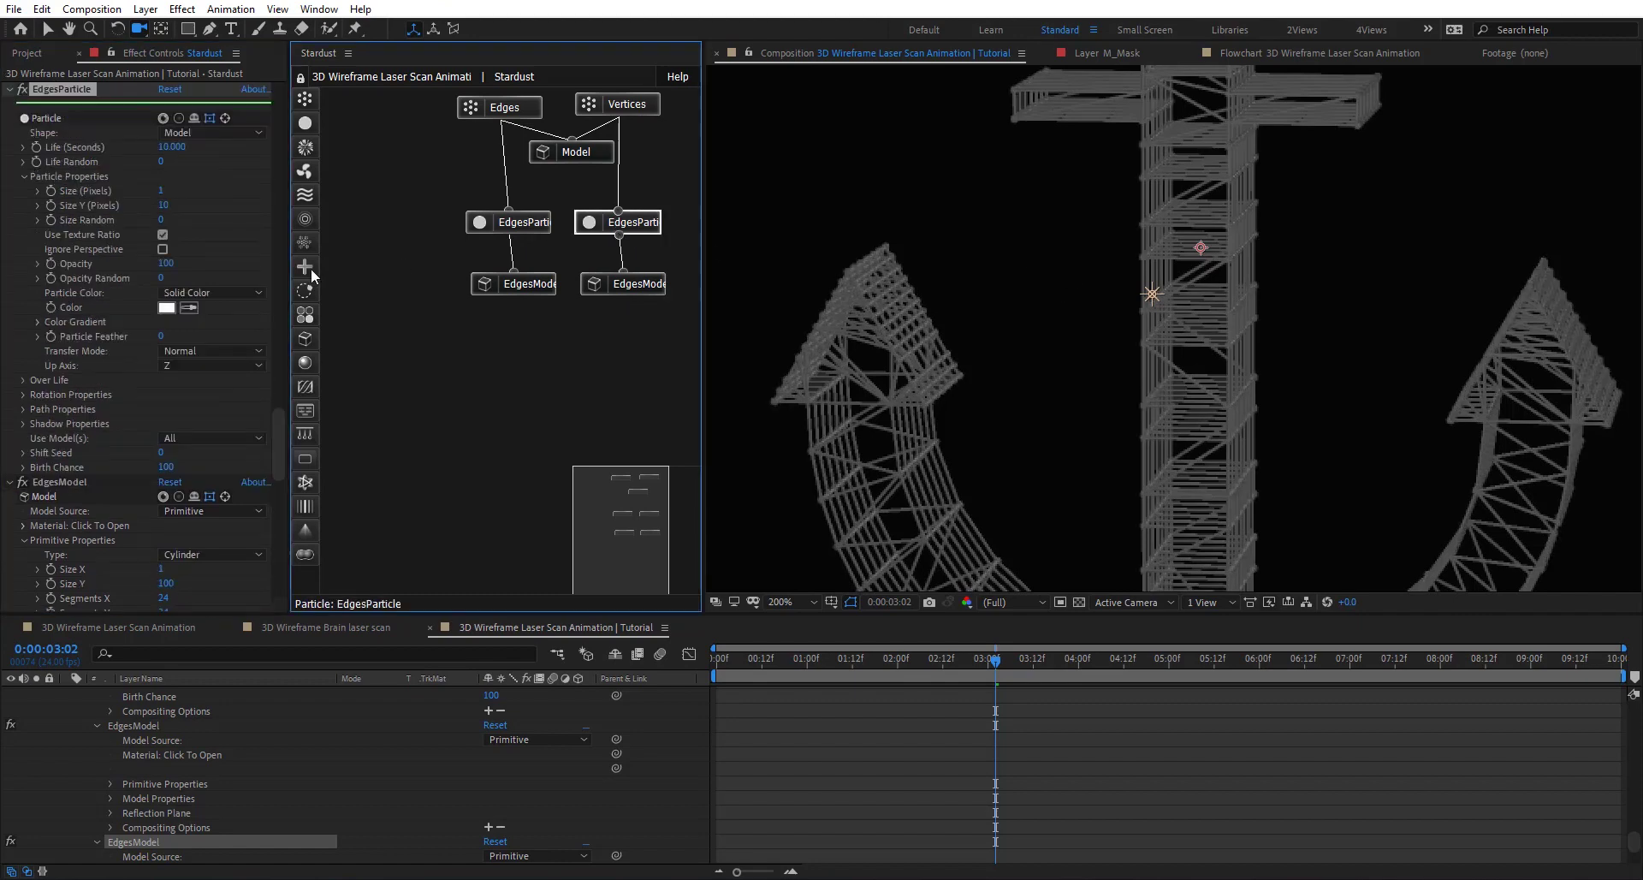
pyautogui.click(167, 308)
pyautogui.click(442, 495)
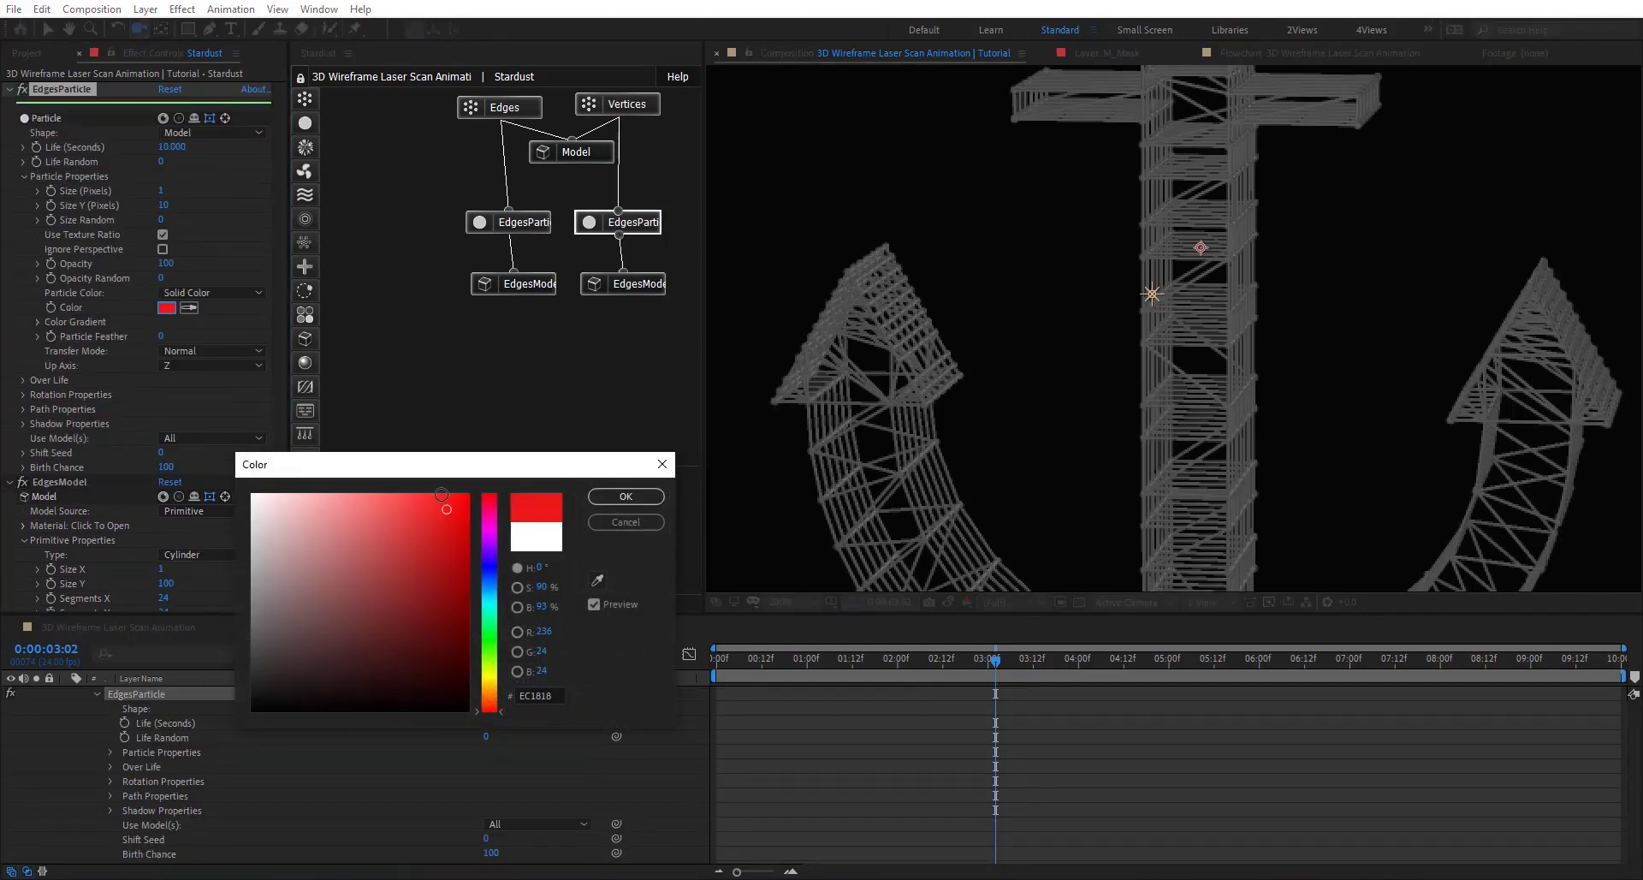
pyautogui.click(626, 497)
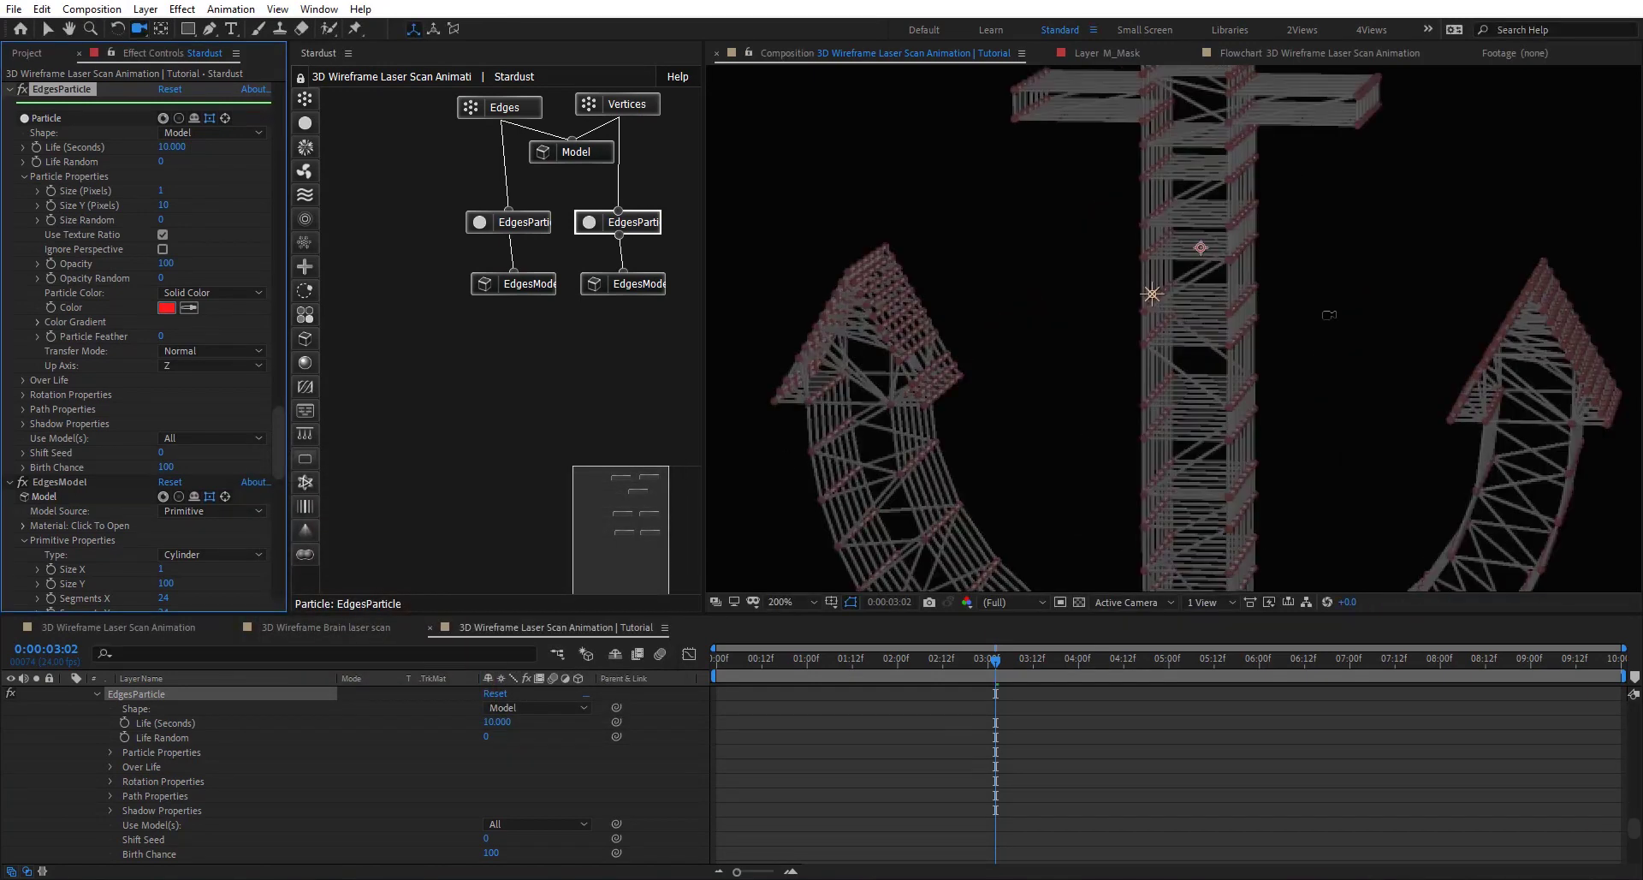
pyautogui.moveTo(1213, 302); pyautogui.dragTo(1297, 320)
pyautogui.moveTo(1220, 218); pyautogui.dragTo(1214, 292)
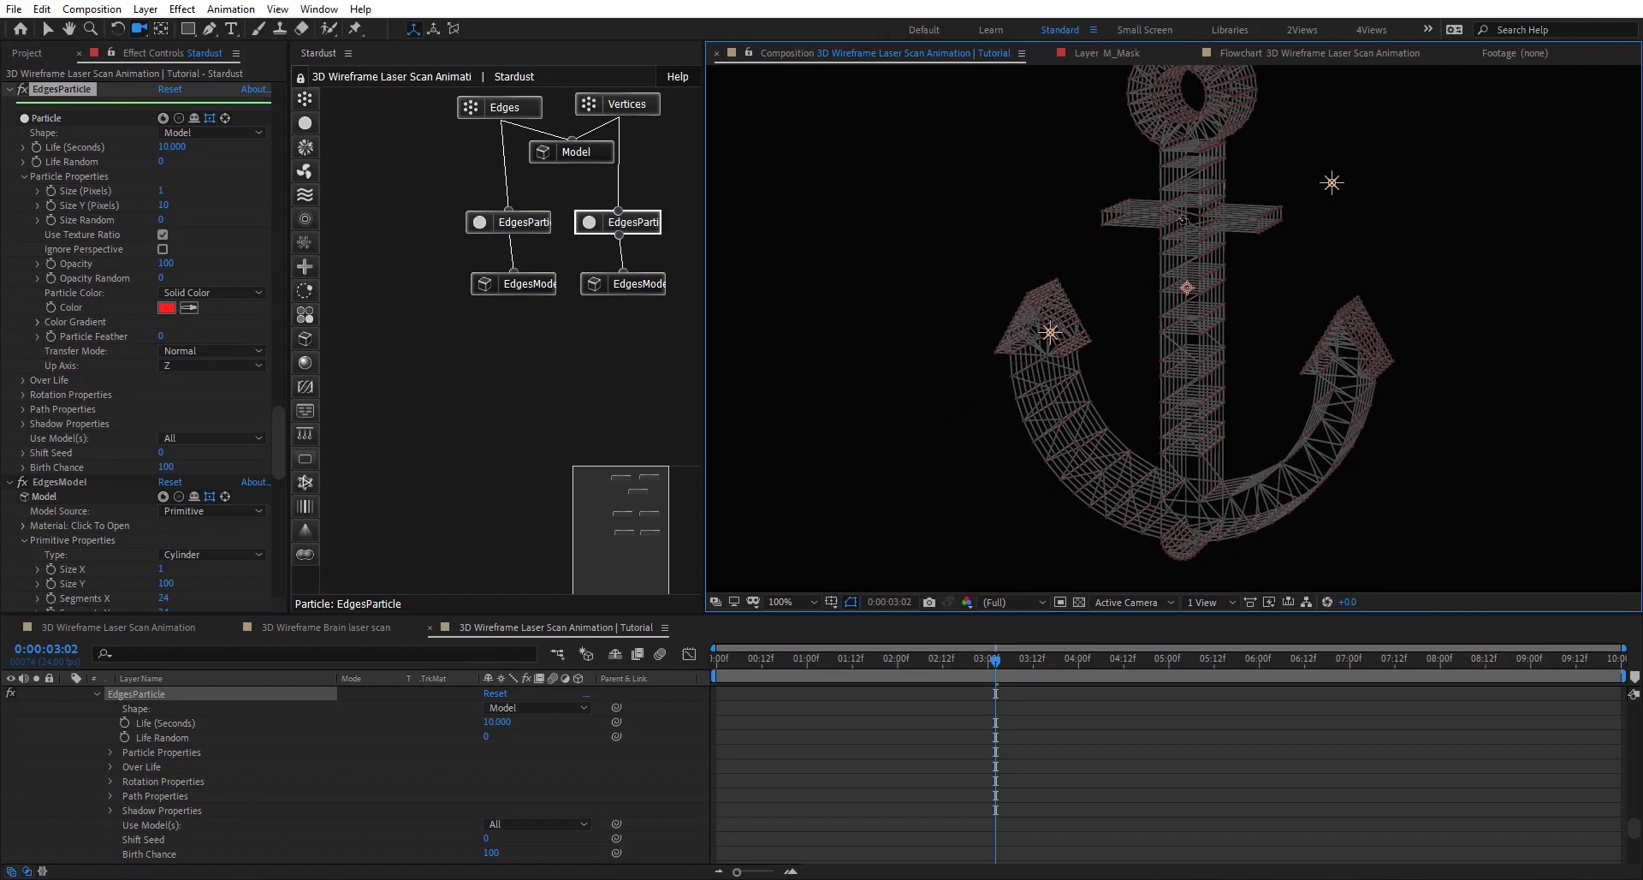
pyautogui.moveTo(1177, 236); pyautogui.dragTo(1179, 255)
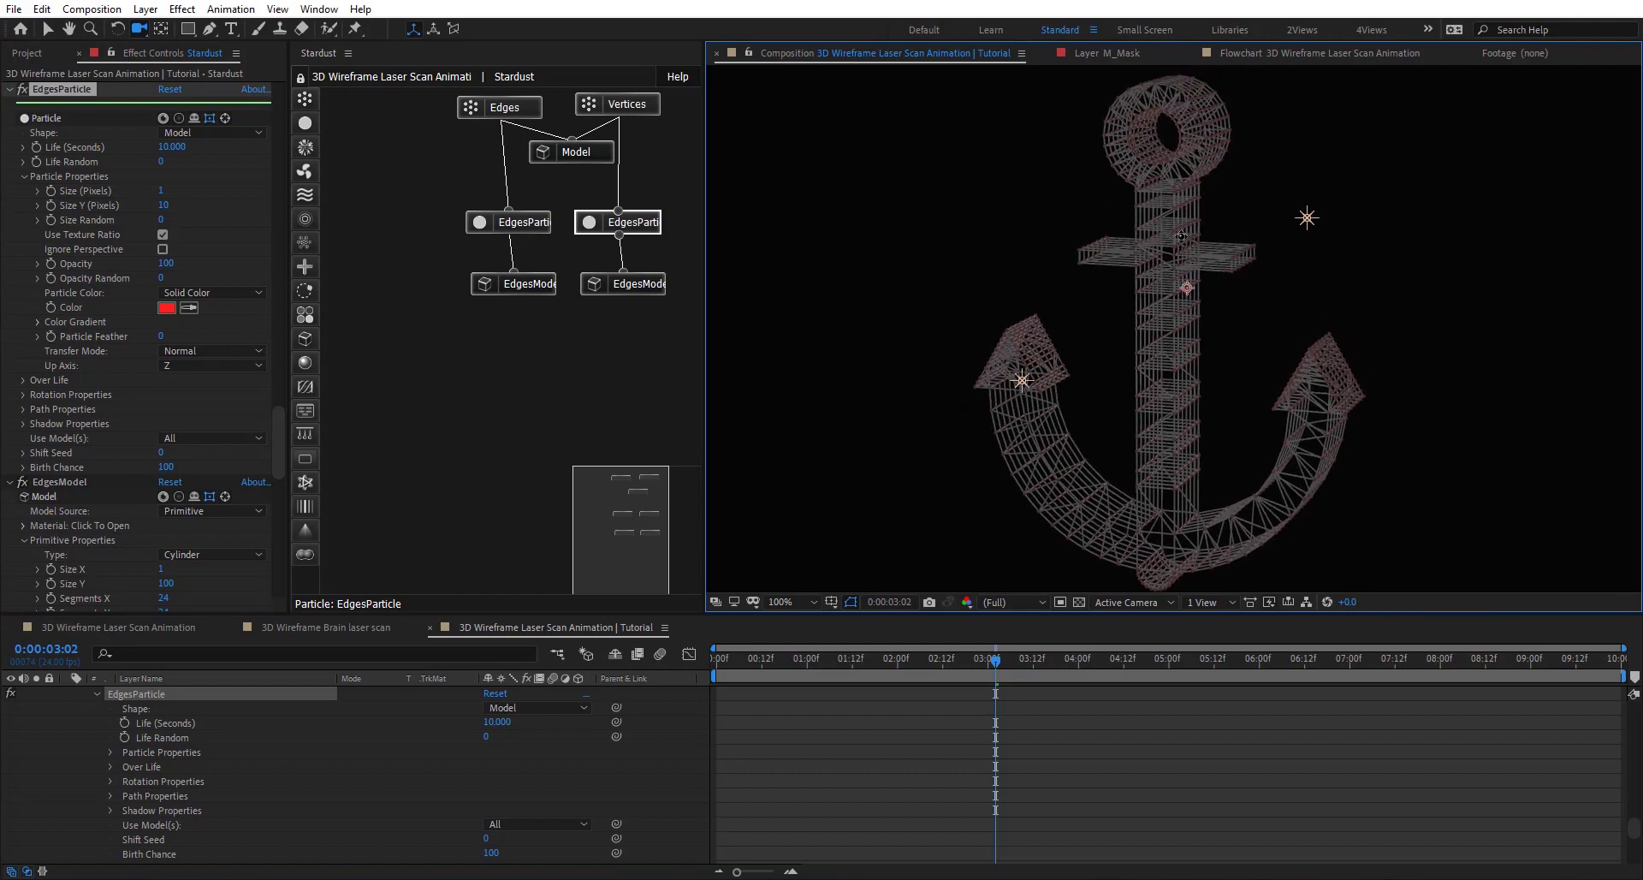
# Step: Duplicate the anchor's Model node and place the unconnected copy beside the Edges particle node
pyautogui.click(598, 160)
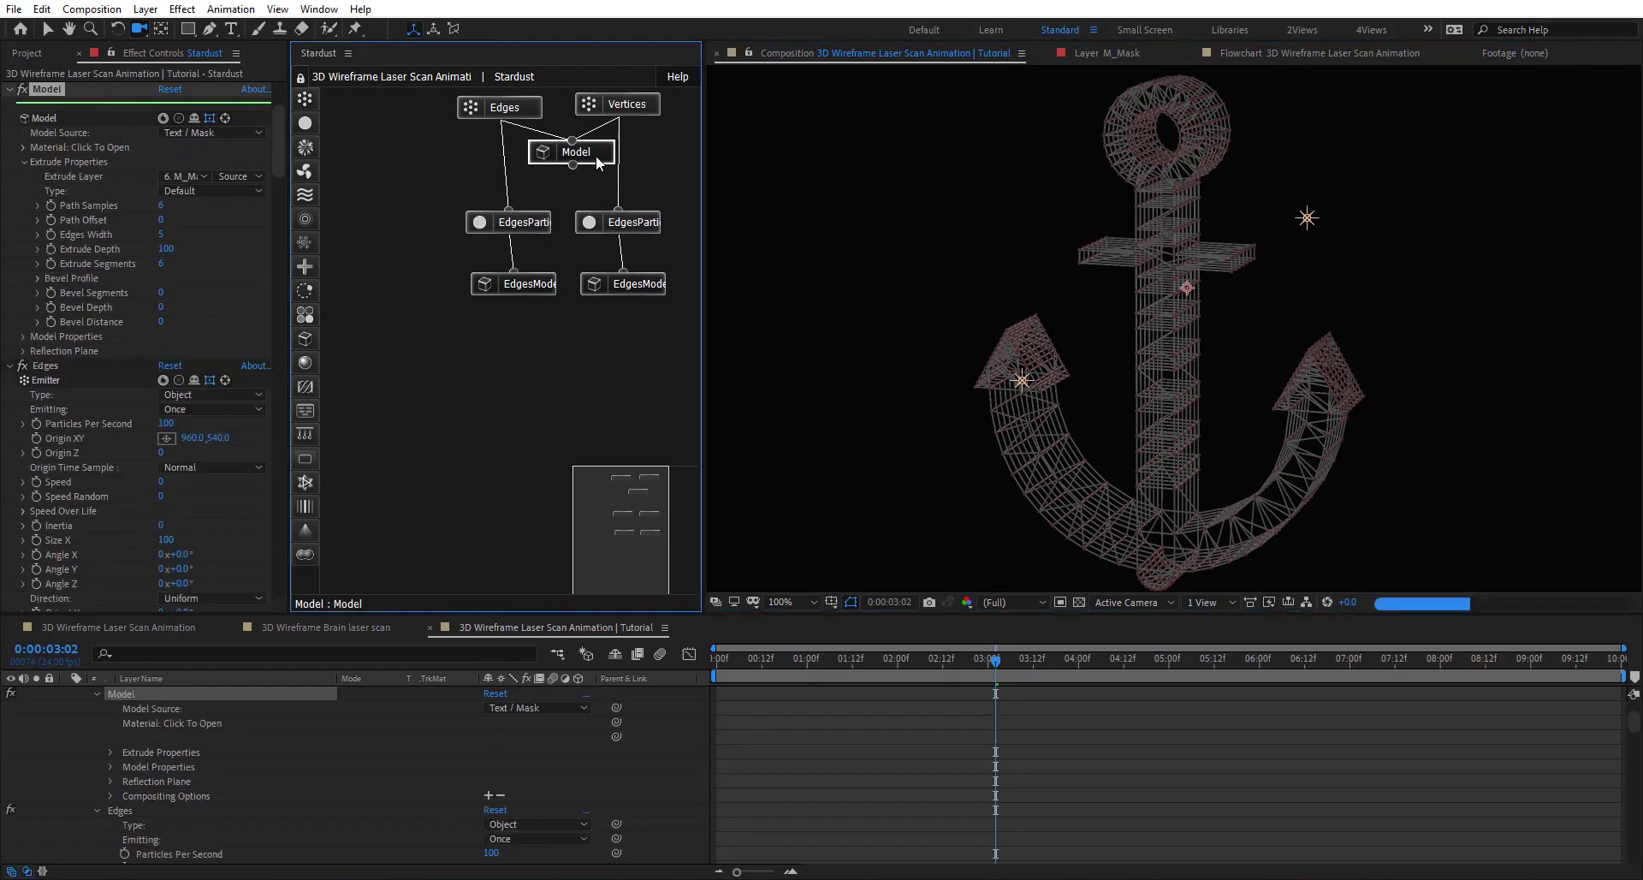
pyautogui.moveTo(646, 173); pyautogui.dragTo(408, 214)
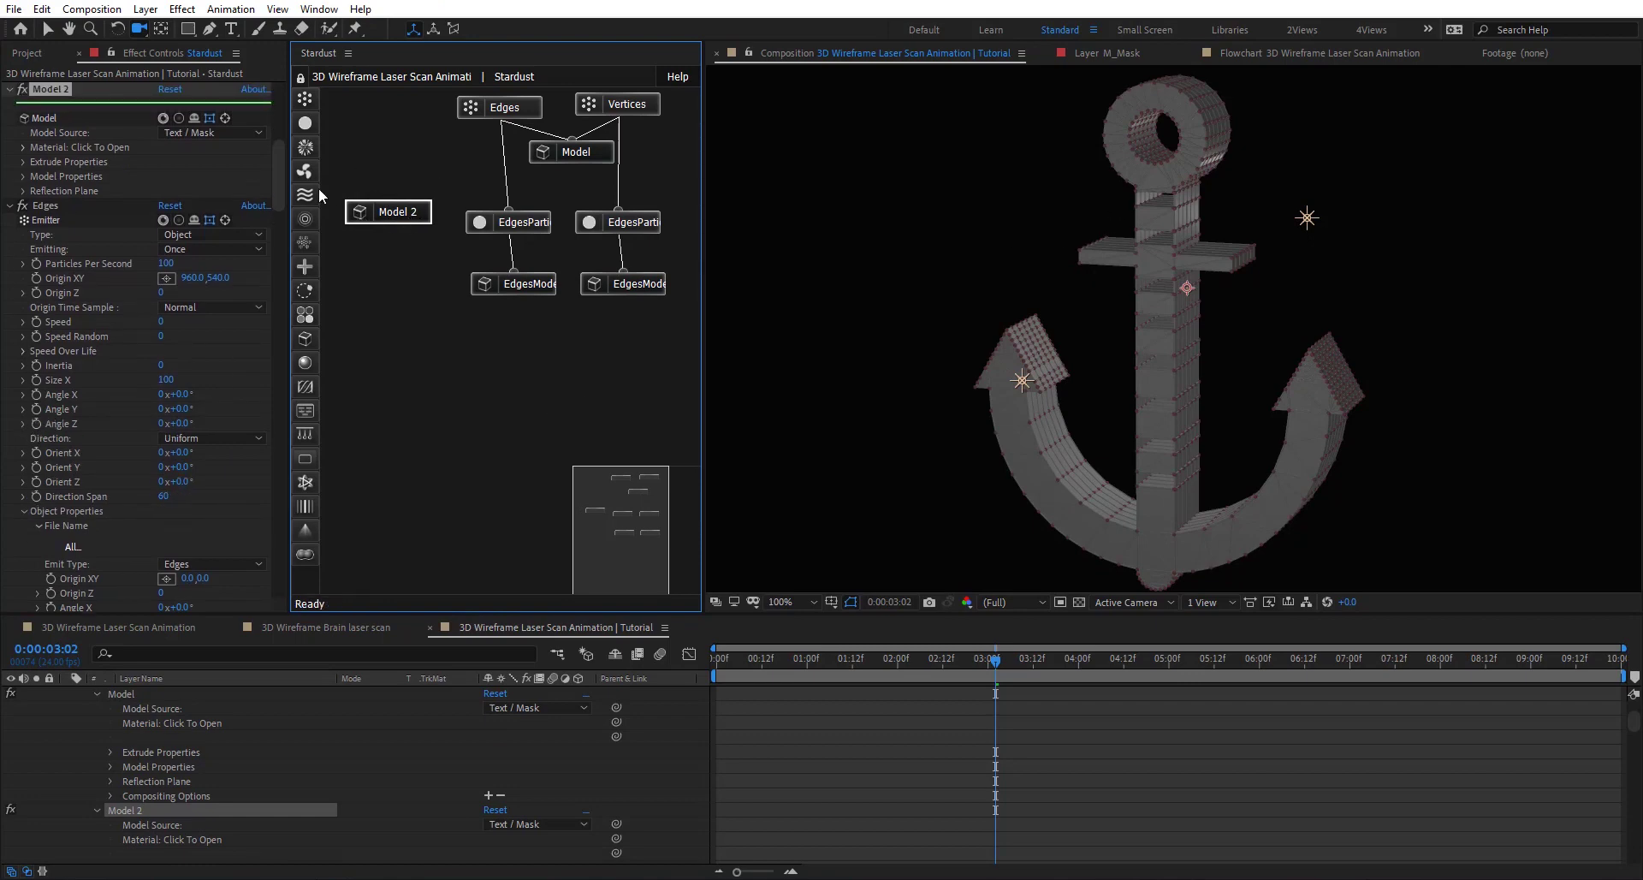
pyautogui.scroll(2, 1183, 285)
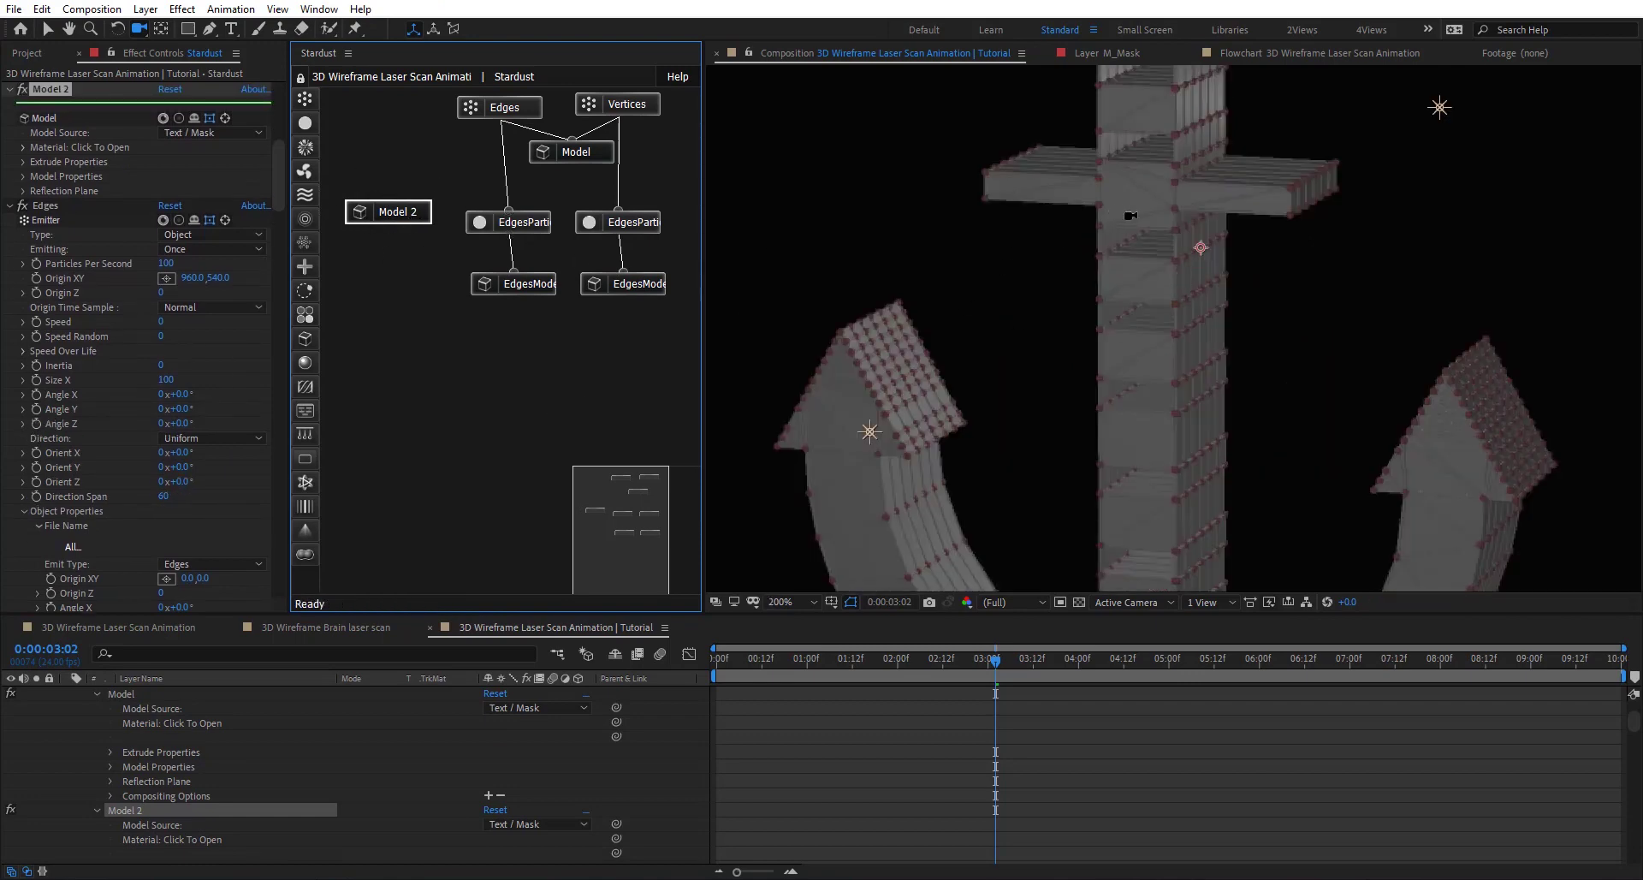
pyautogui.scroll(-2, 1137, 228)
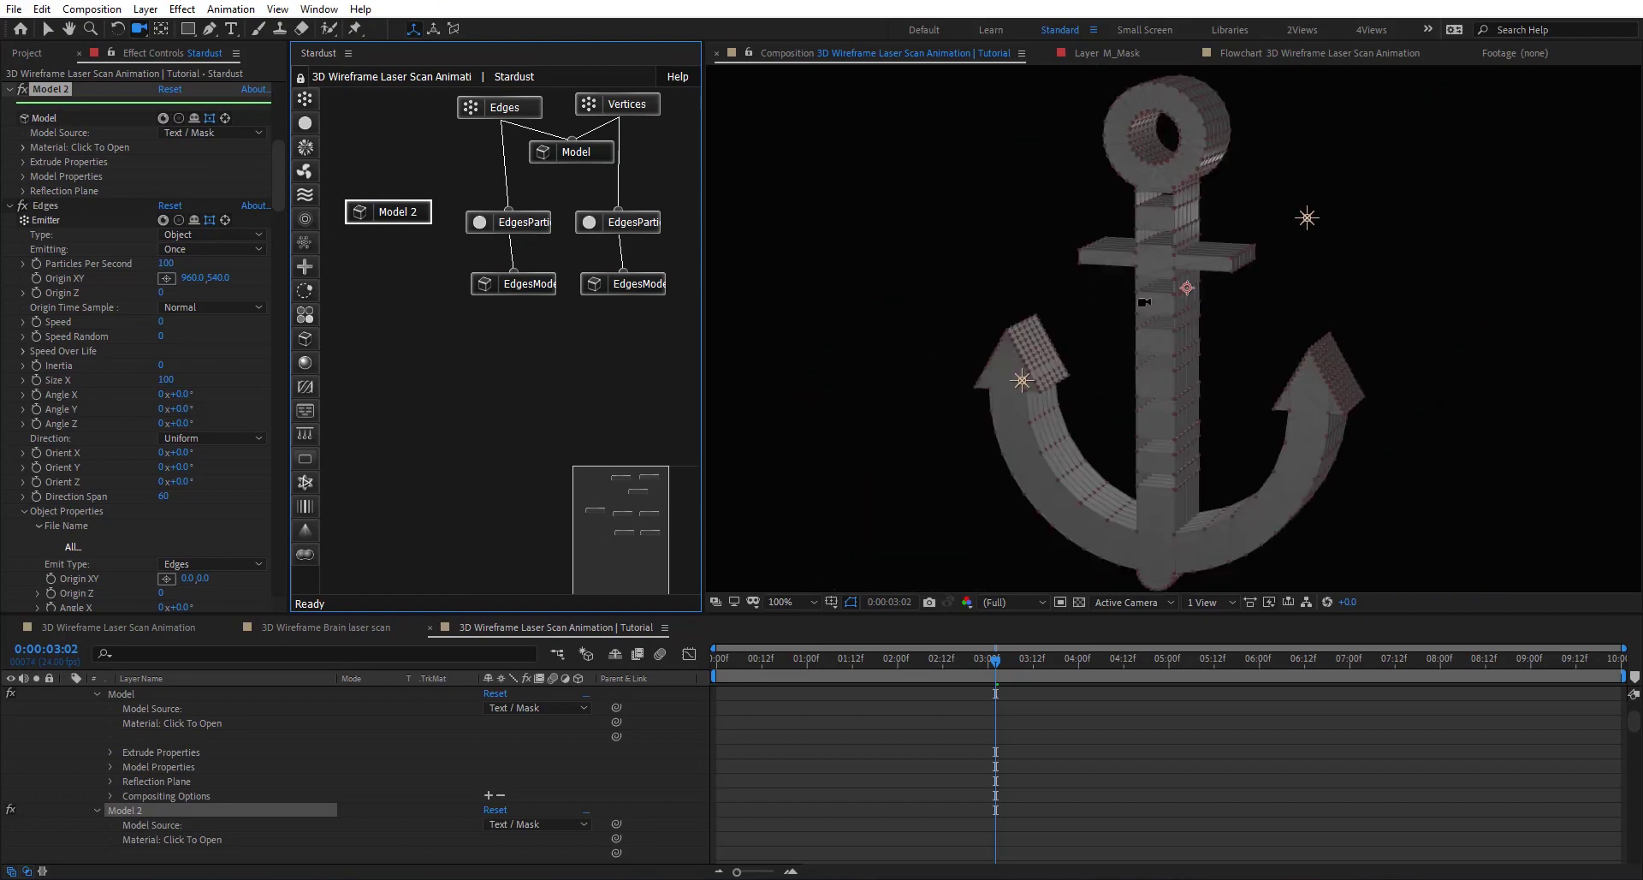
# Step: Collapse the Stardust layer in the timeline and duplicate the M_Mask layer
pyautogui.scroll(3, 130, 798)
pyautogui.click(68, 751)
pyautogui.click(159, 767)
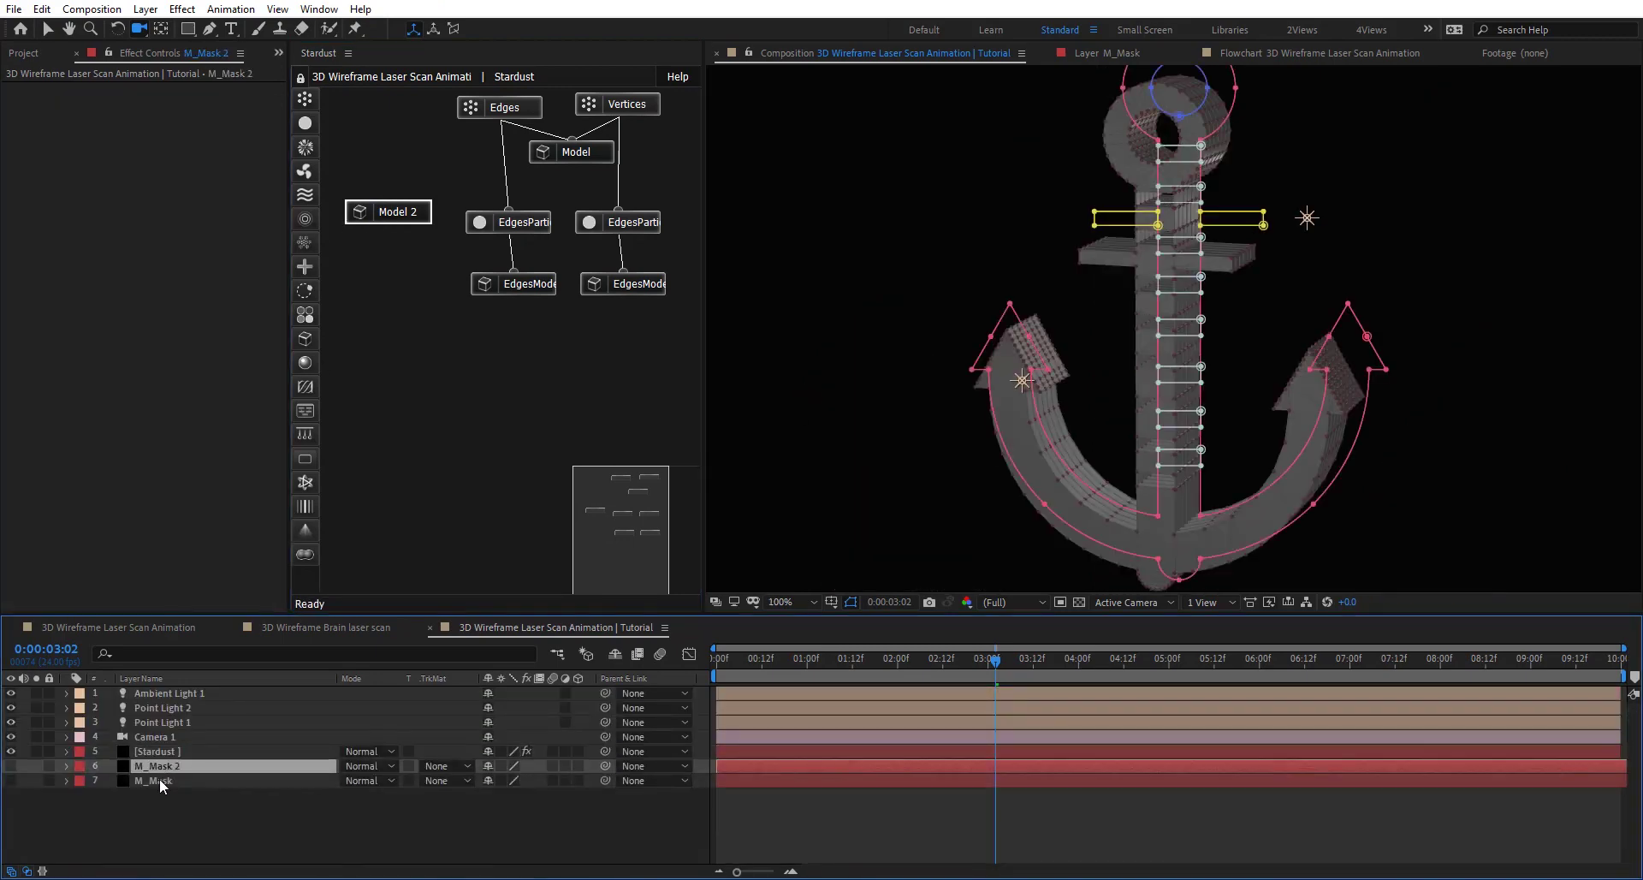
# Step: Delete the shaft's rectangular masks, Mask 6 through Mask 13, from the duplicated mask layer
pyautogui.click(65, 767)
pyautogui.click(74, 786)
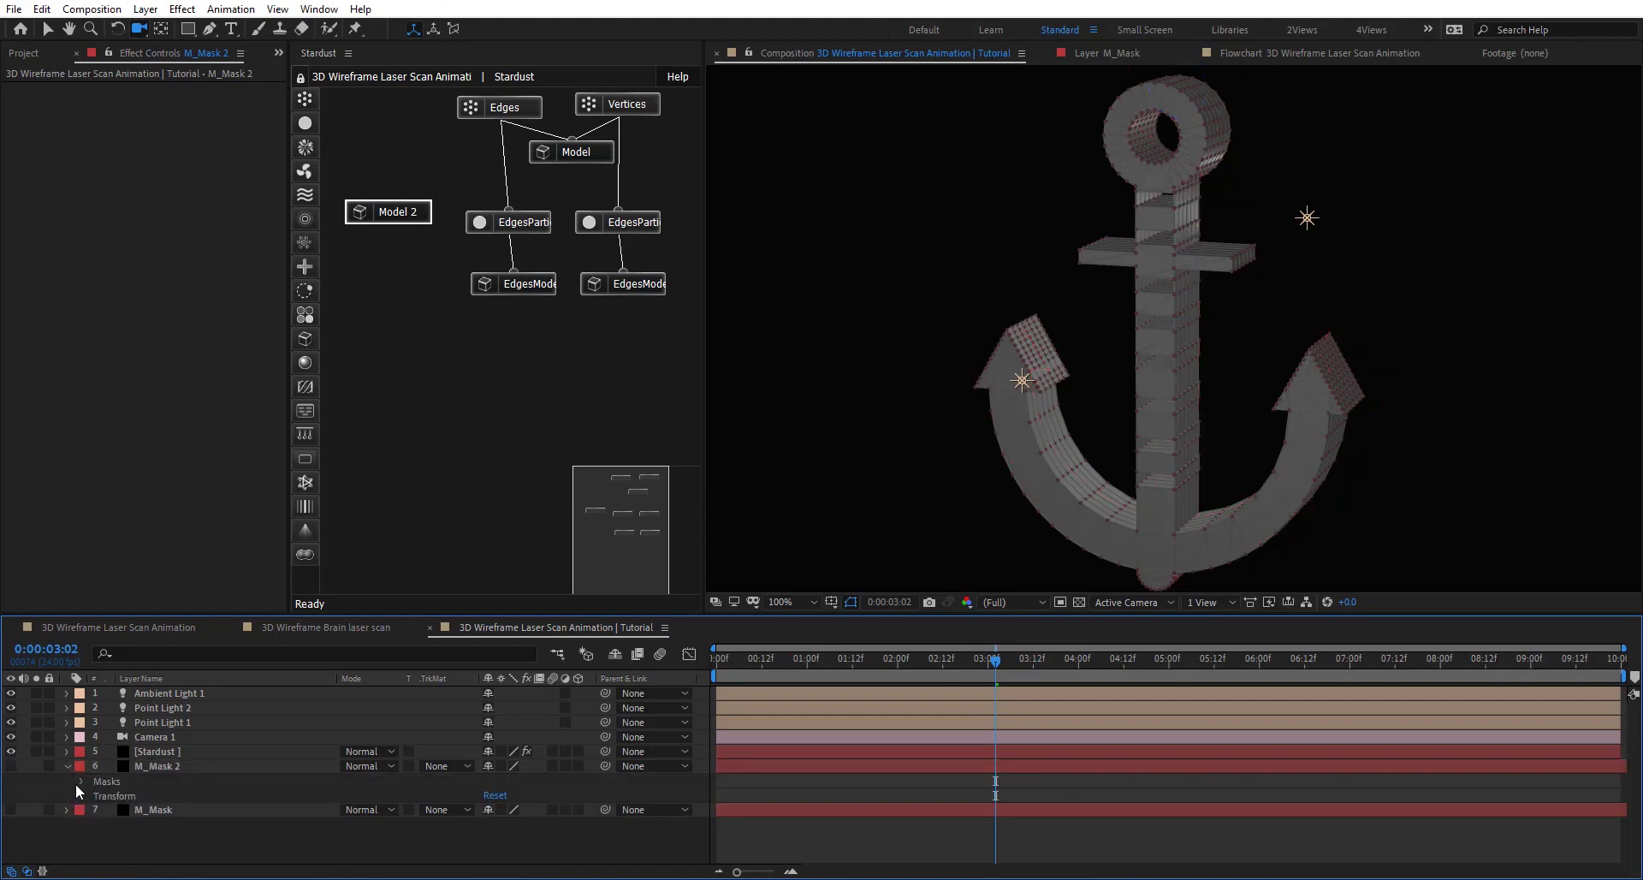
pyautogui.click(81, 781)
pyautogui.scroll(-3, 132, 726)
pyautogui.click(157, 830)
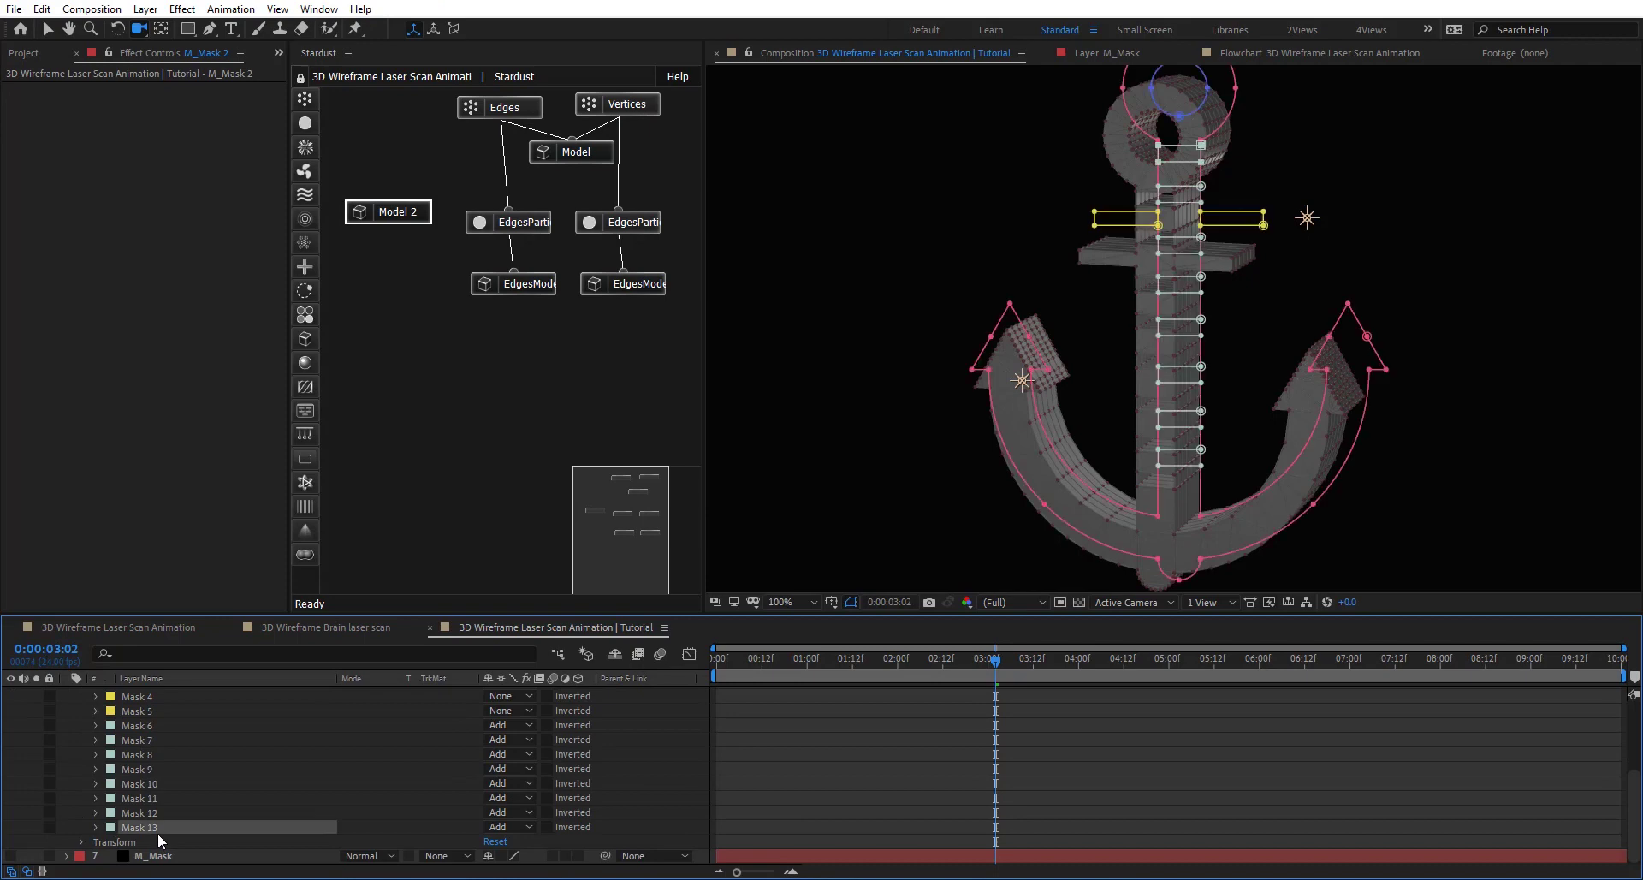
pyautogui.keyDown('shift'); pyautogui.click(154, 725); pyautogui.keyUp('shift')
pyautogui.press('Delete')
# Step: Set the duplicated Model 2 node's extrude layer to the duplicated mask layer, M_Mask 2, and move the current time to 0:00:02:14
pyautogui.click(408, 216)
pyautogui.scroll(-2, 121, 471)
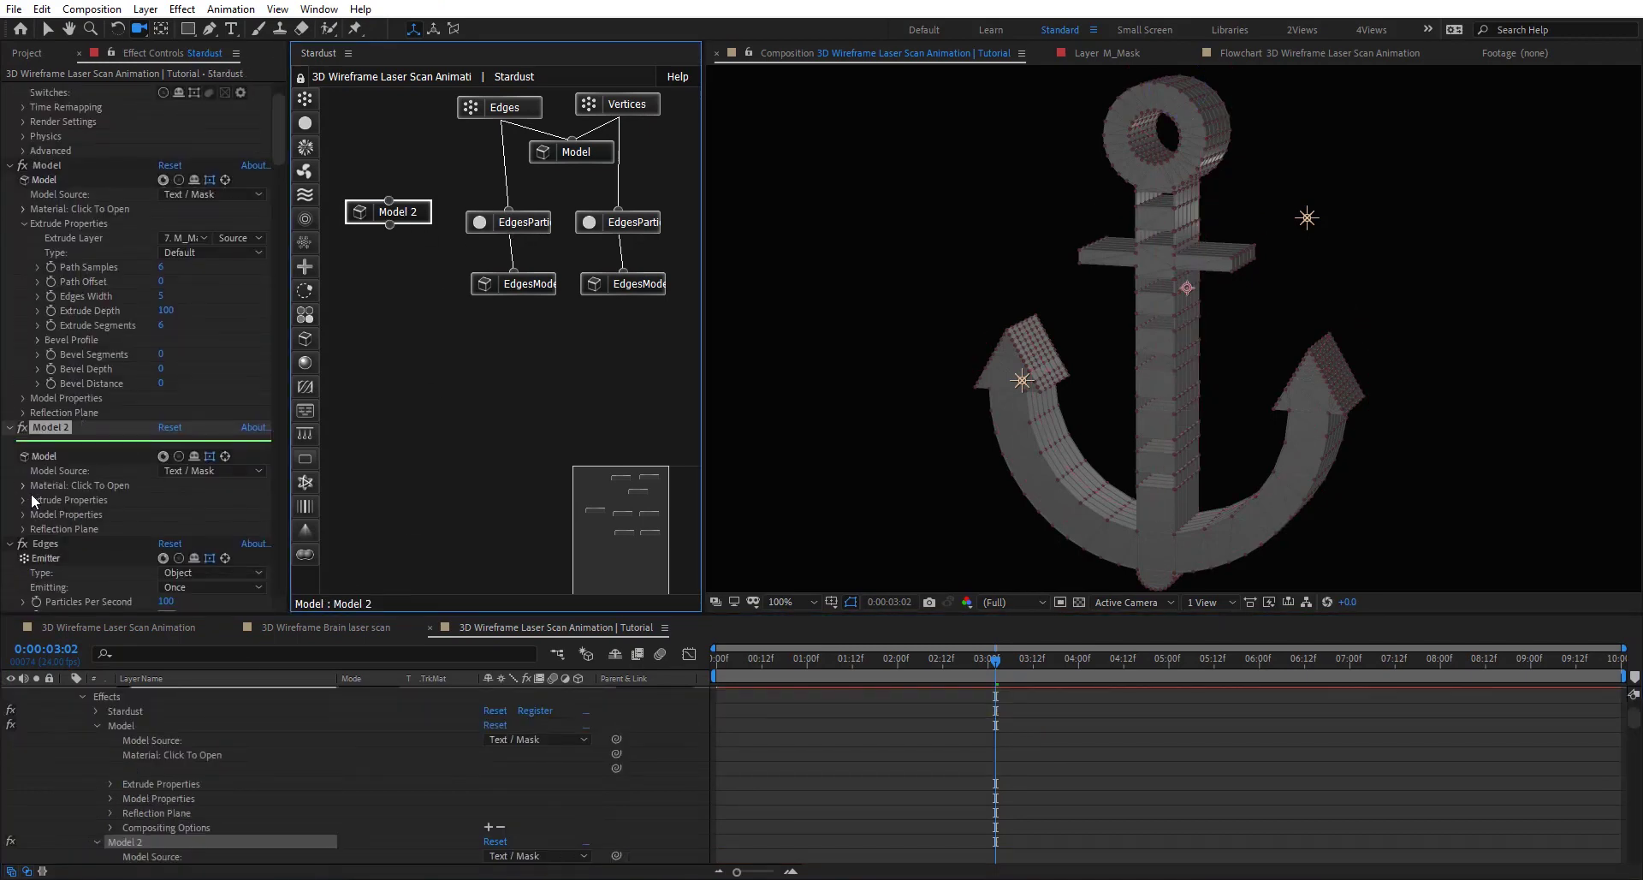
pyautogui.click(22, 500)
pyautogui.scroll(-2, 66, 491)
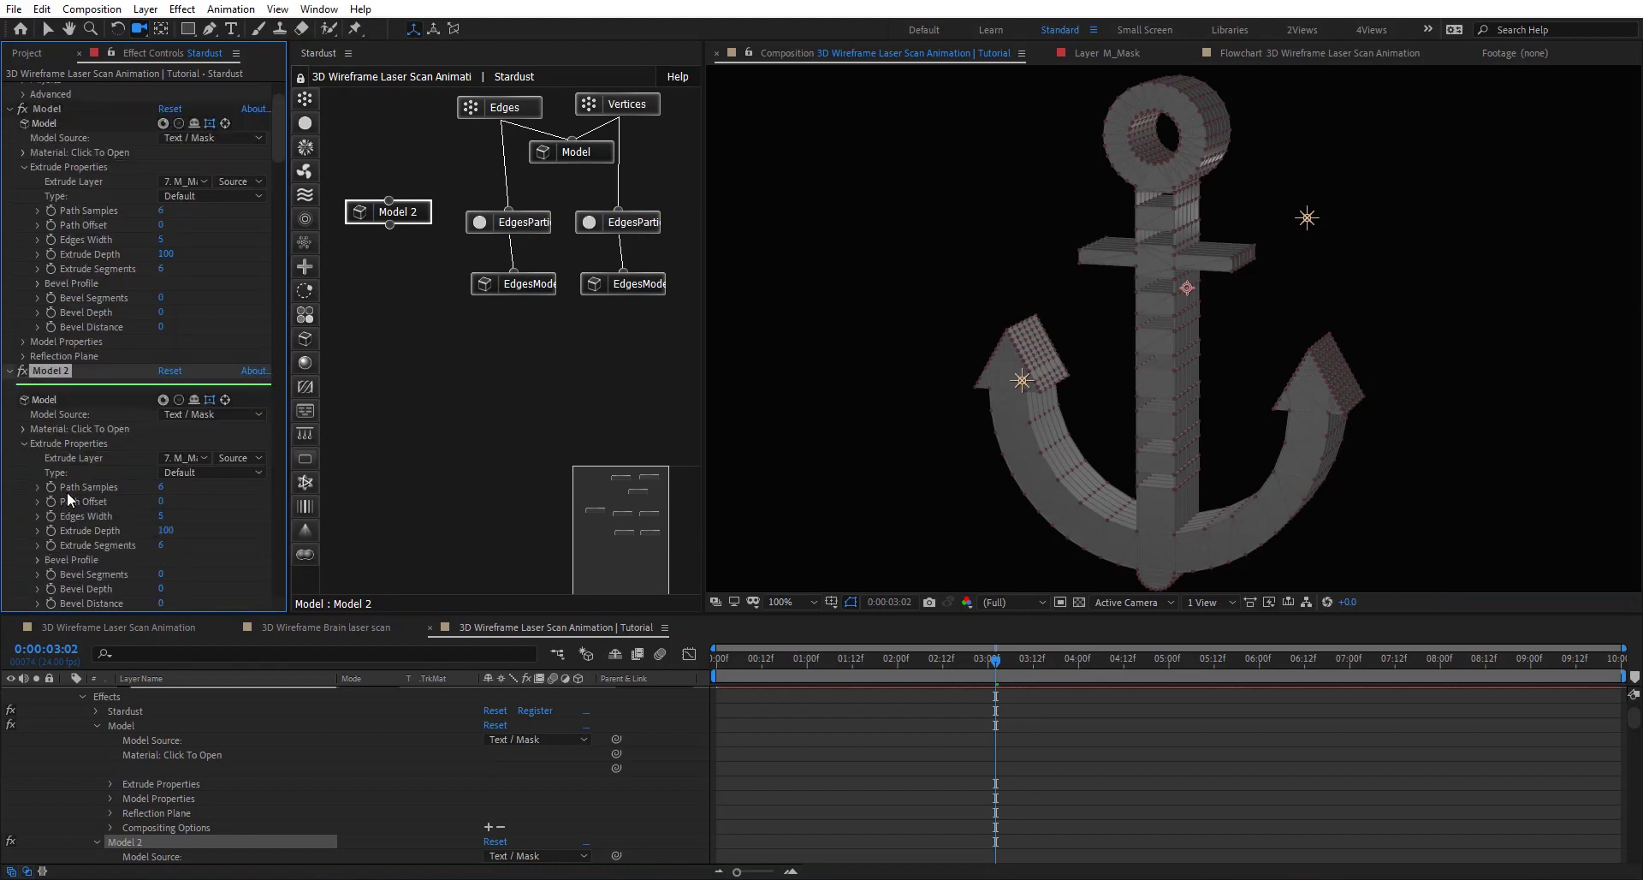
pyautogui.click(191, 457)
pyautogui.click(231, 520)
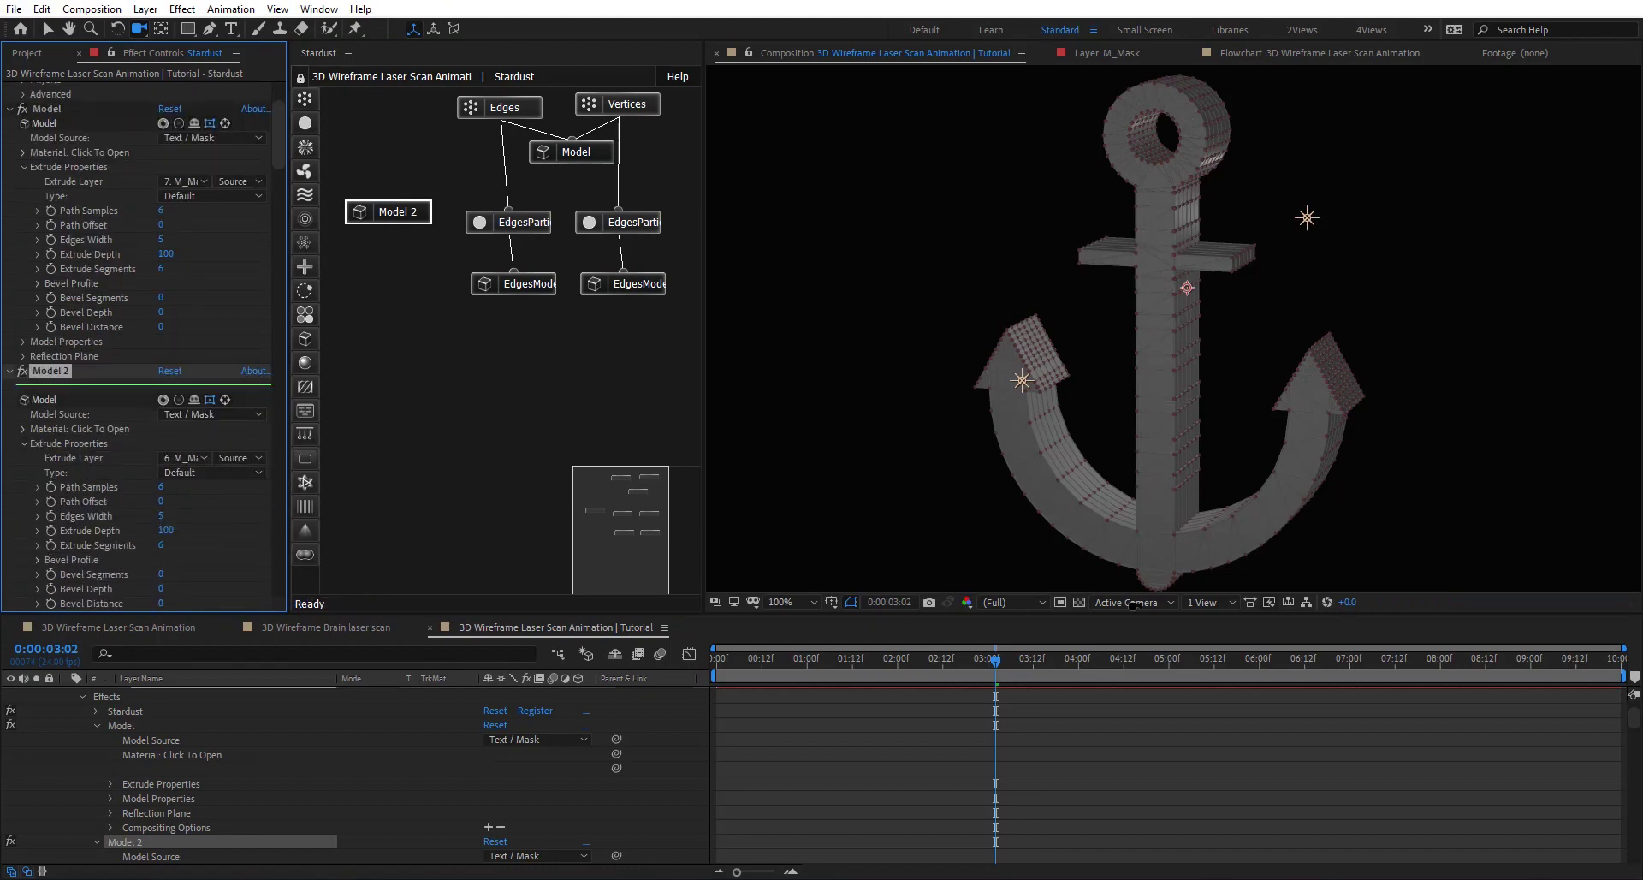
pyautogui.moveTo(995, 661); pyautogui.dragTo(950, 661)
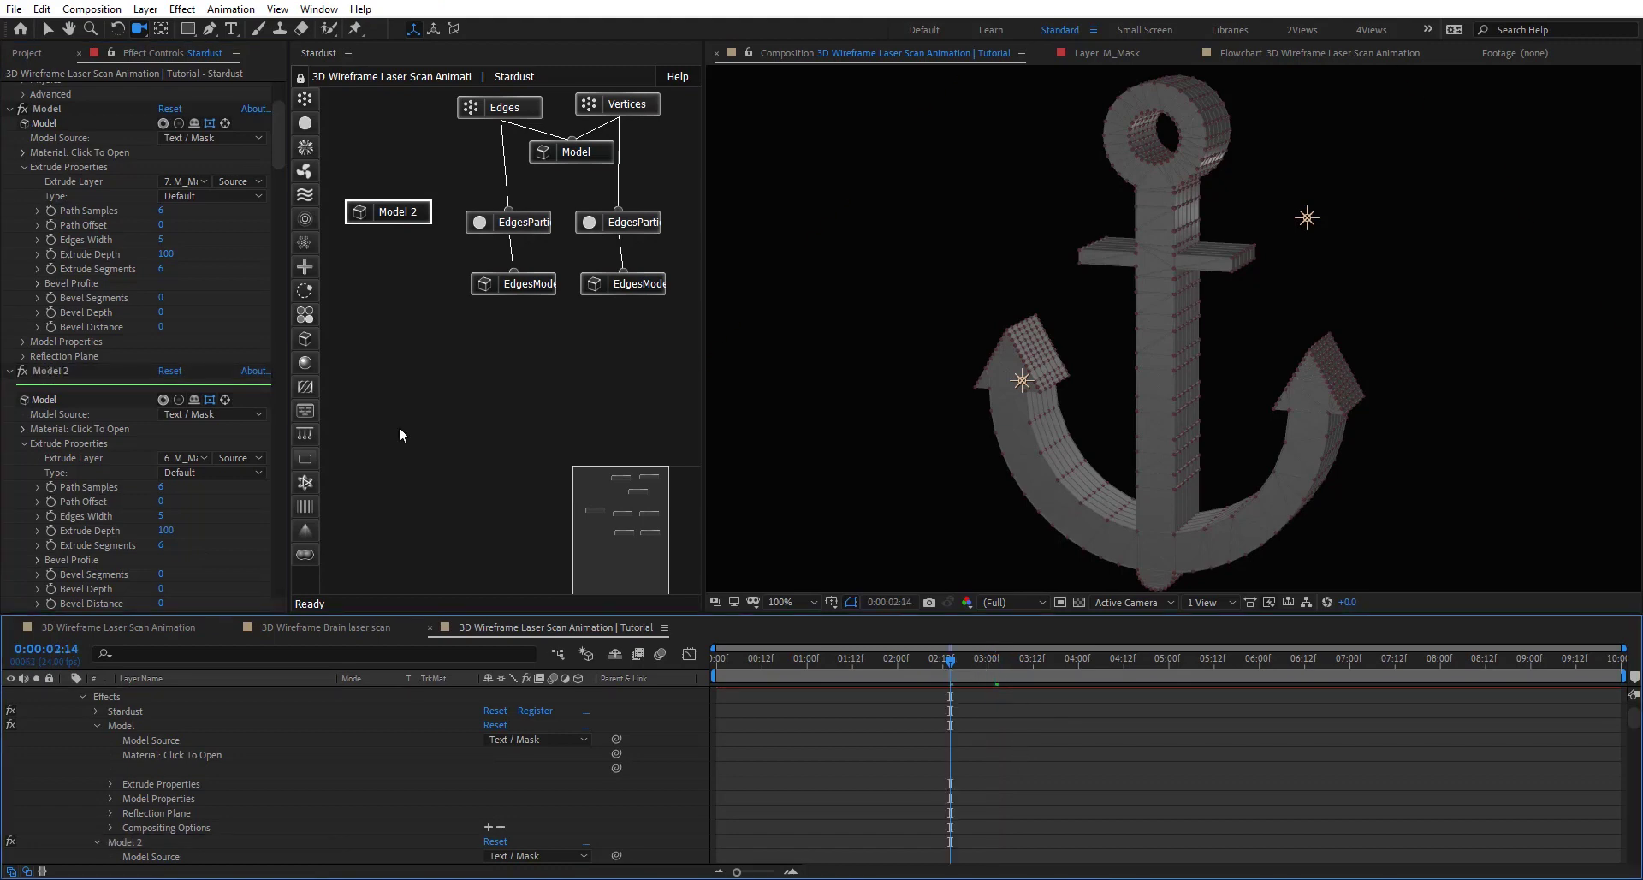
# Step: Add a Material node below the edge and vertex model nodes and connect both of them to it
pyautogui.moveTo(305, 362); pyautogui.dragTo(575, 353)
pyautogui.moveTo(623, 295); pyautogui.dragTo(575, 344)
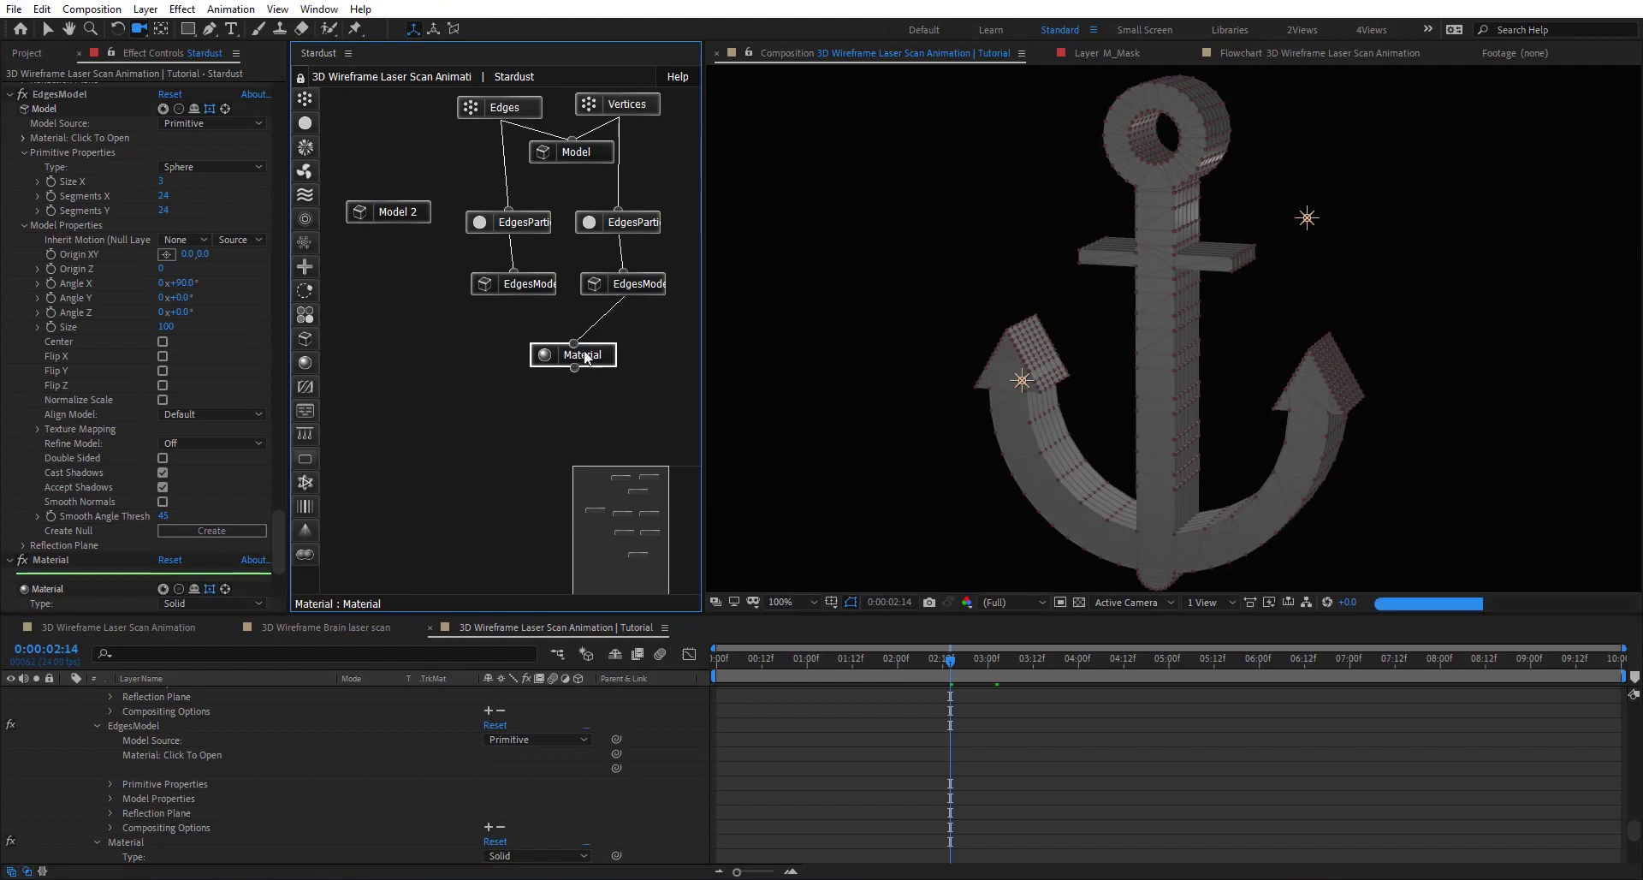
pyautogui.moveTo(530, 293); pyautogui.dragTo(517, 282)
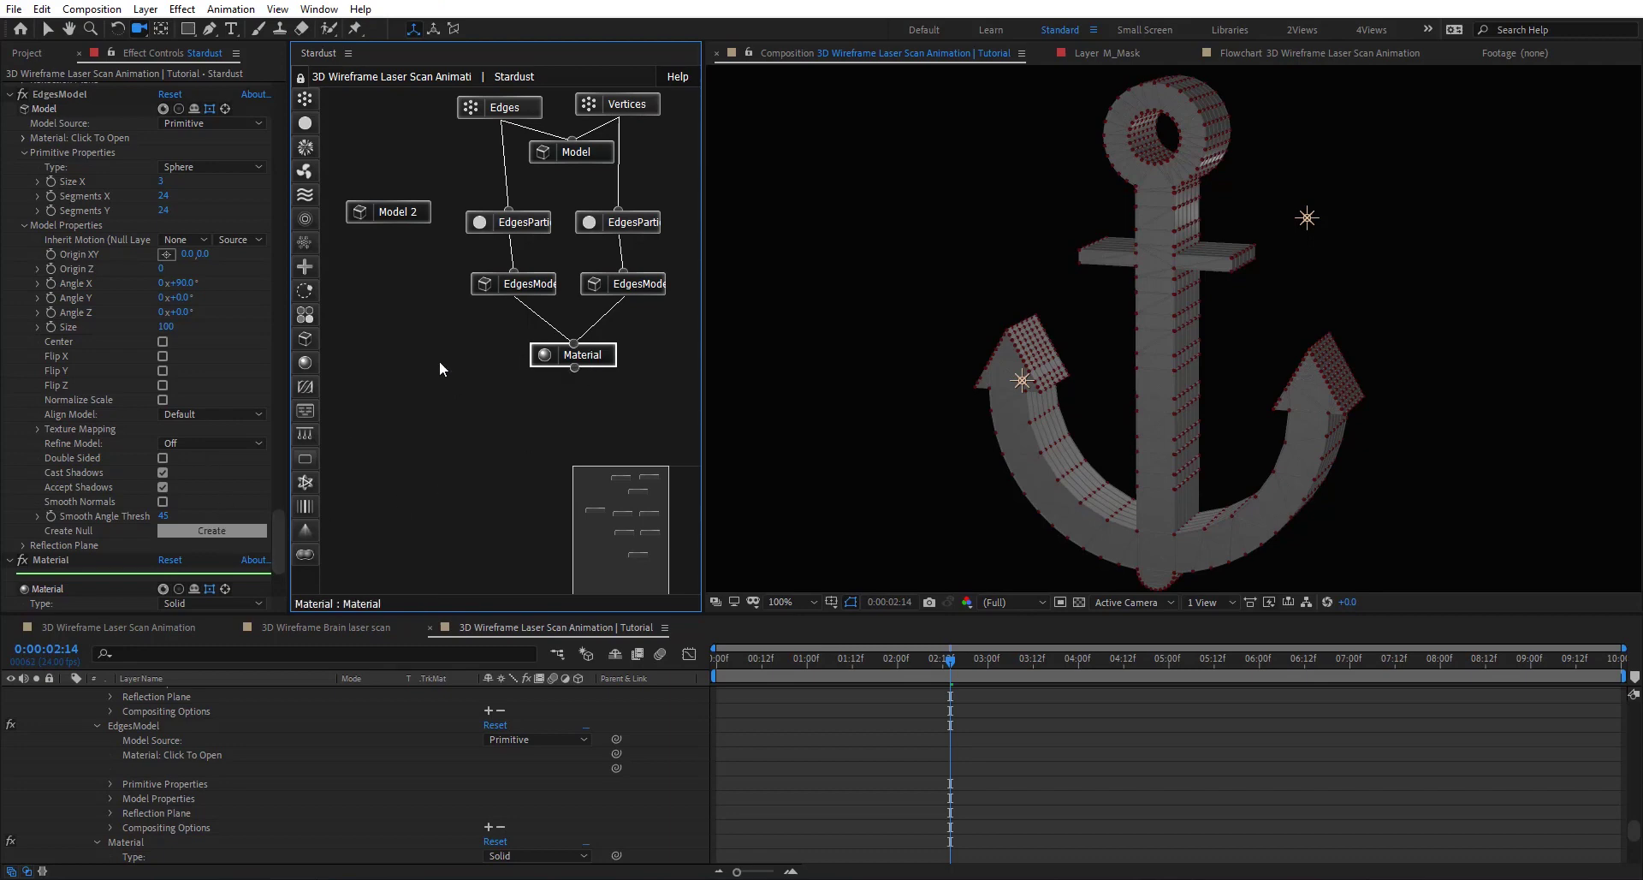
# Step: Set the Material node's type to Transparent and inspect the wireframe on the anchor
pyautogui.click(51, 560)
pyautogui.scroll(-3, 51, 445)
pyautogui.click(205, 484)
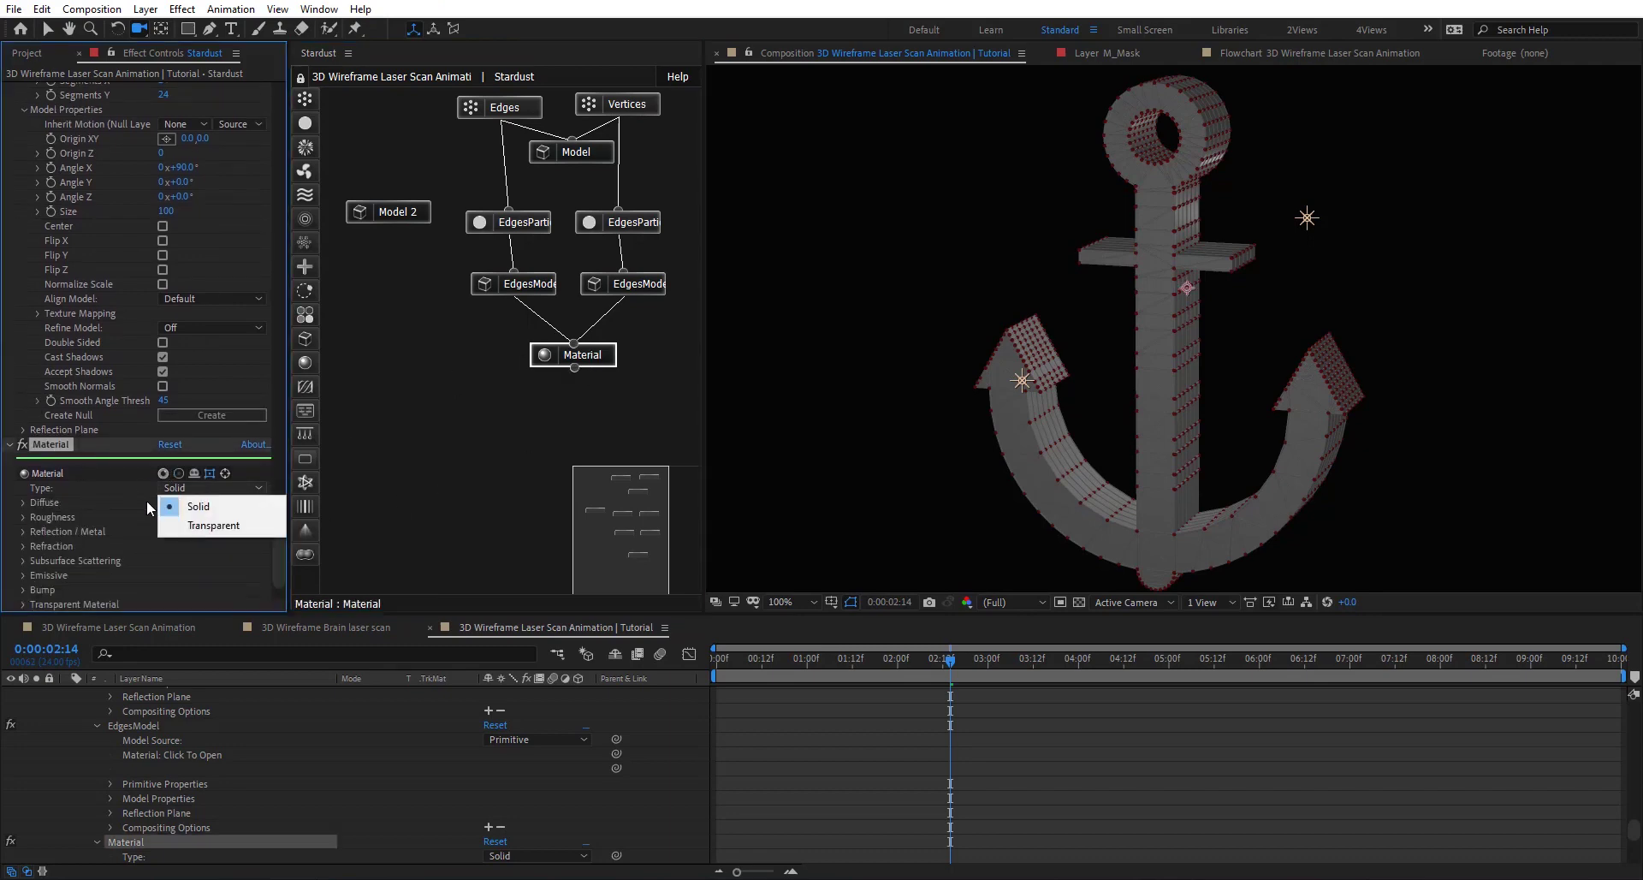
pyautogui.click(206, 529)
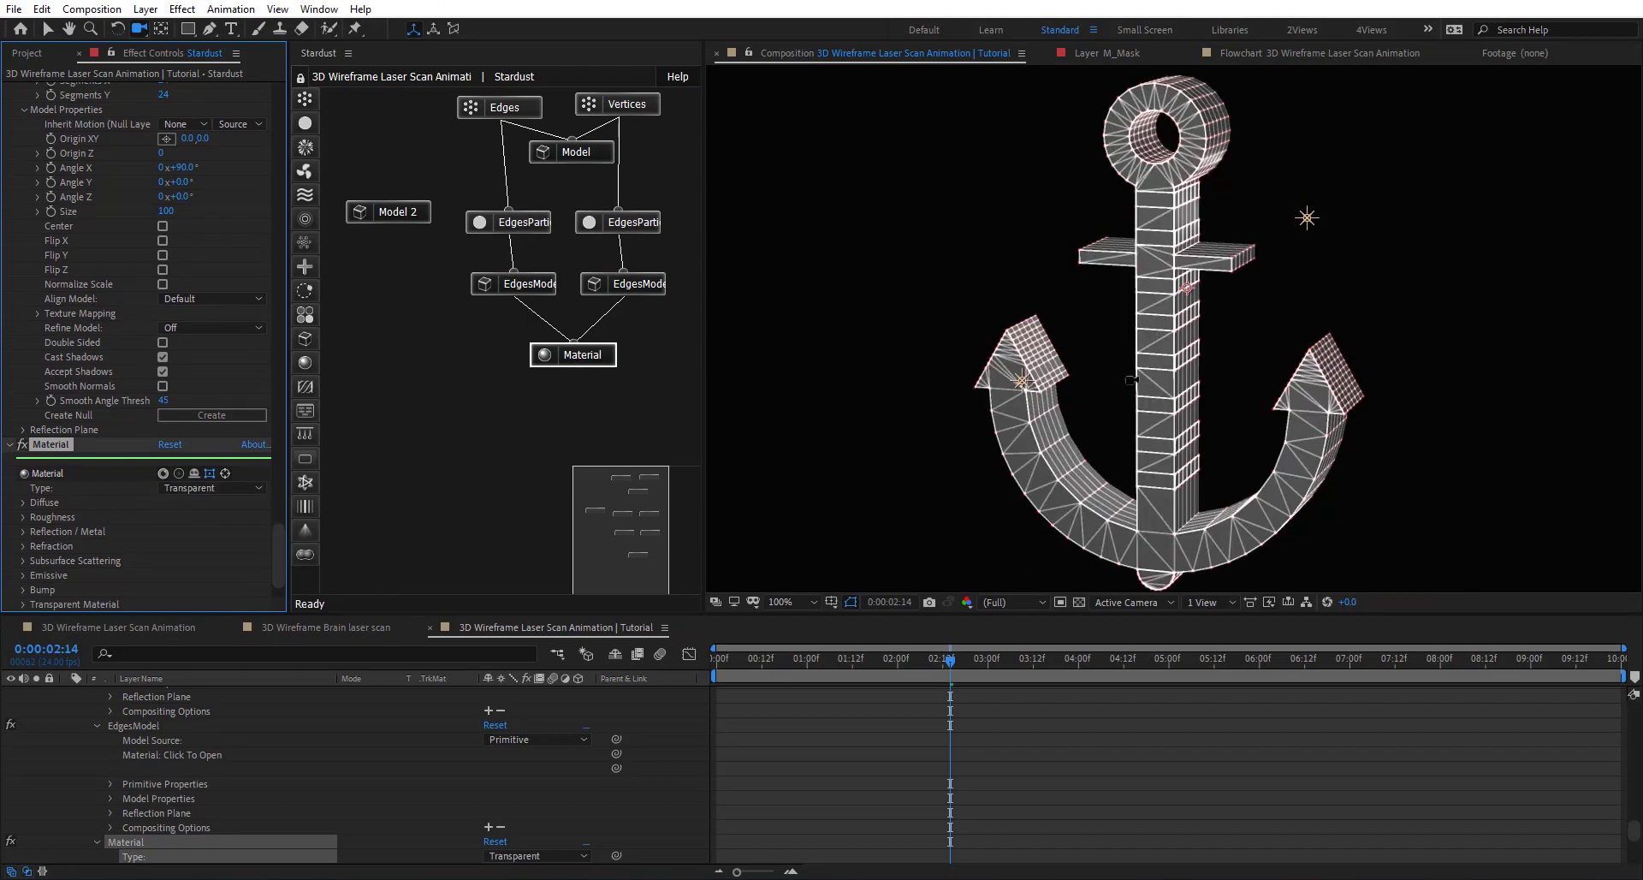
pyautogui.press('.')
pyautogui.press(',')
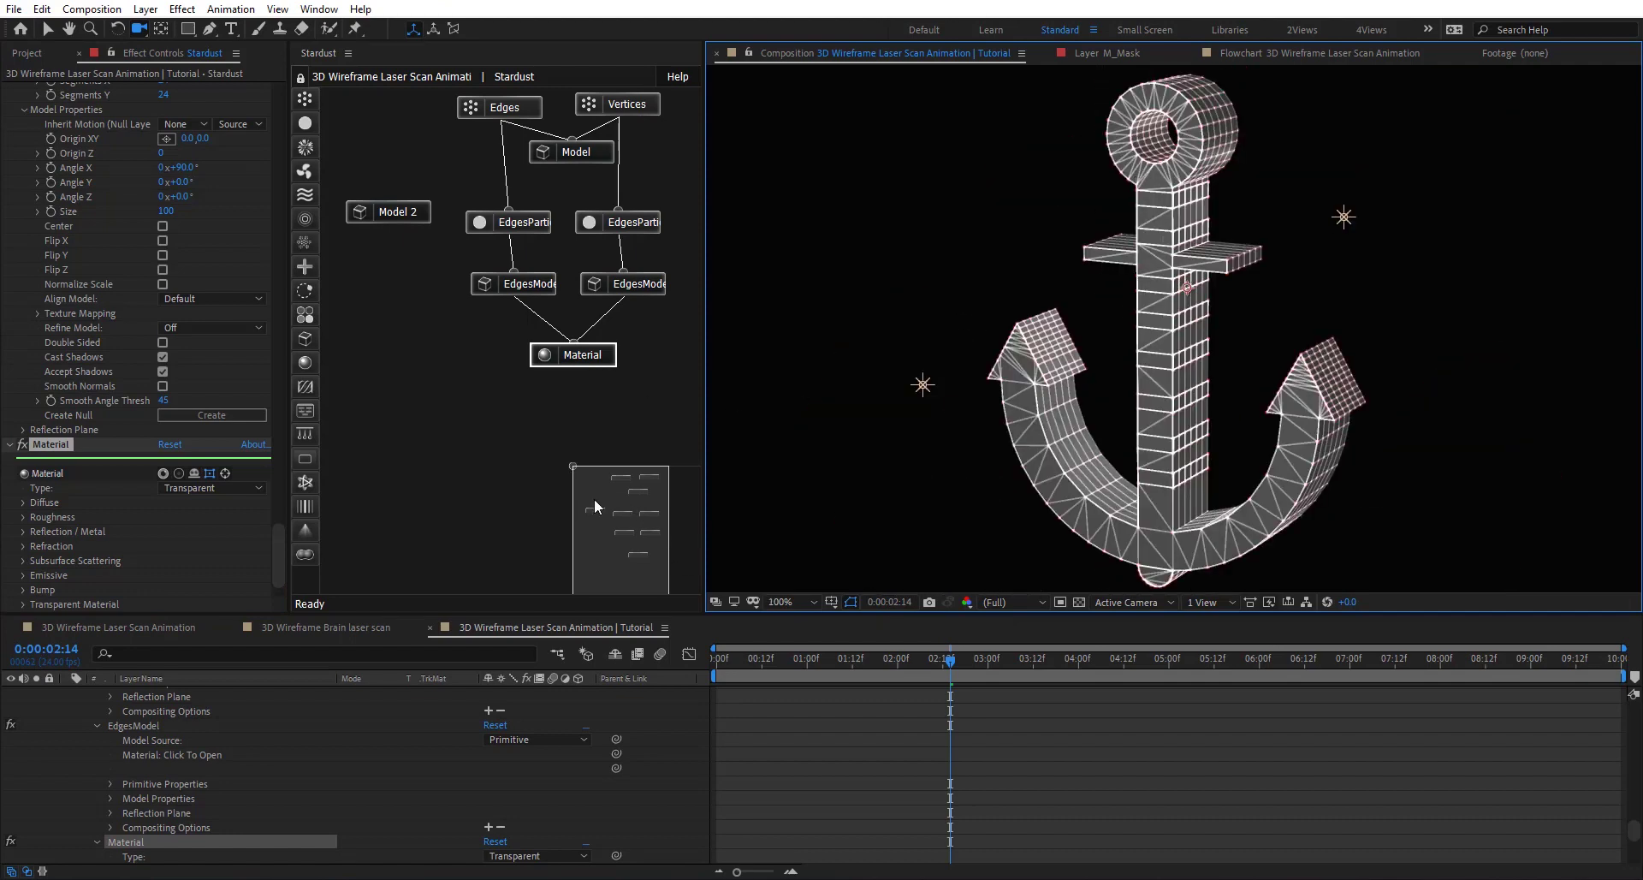
# Step: Set the particle color of the Vertices chain to Random From Gradient and apply the Color 14 gradient preset
pyautogui.click(650, 223)
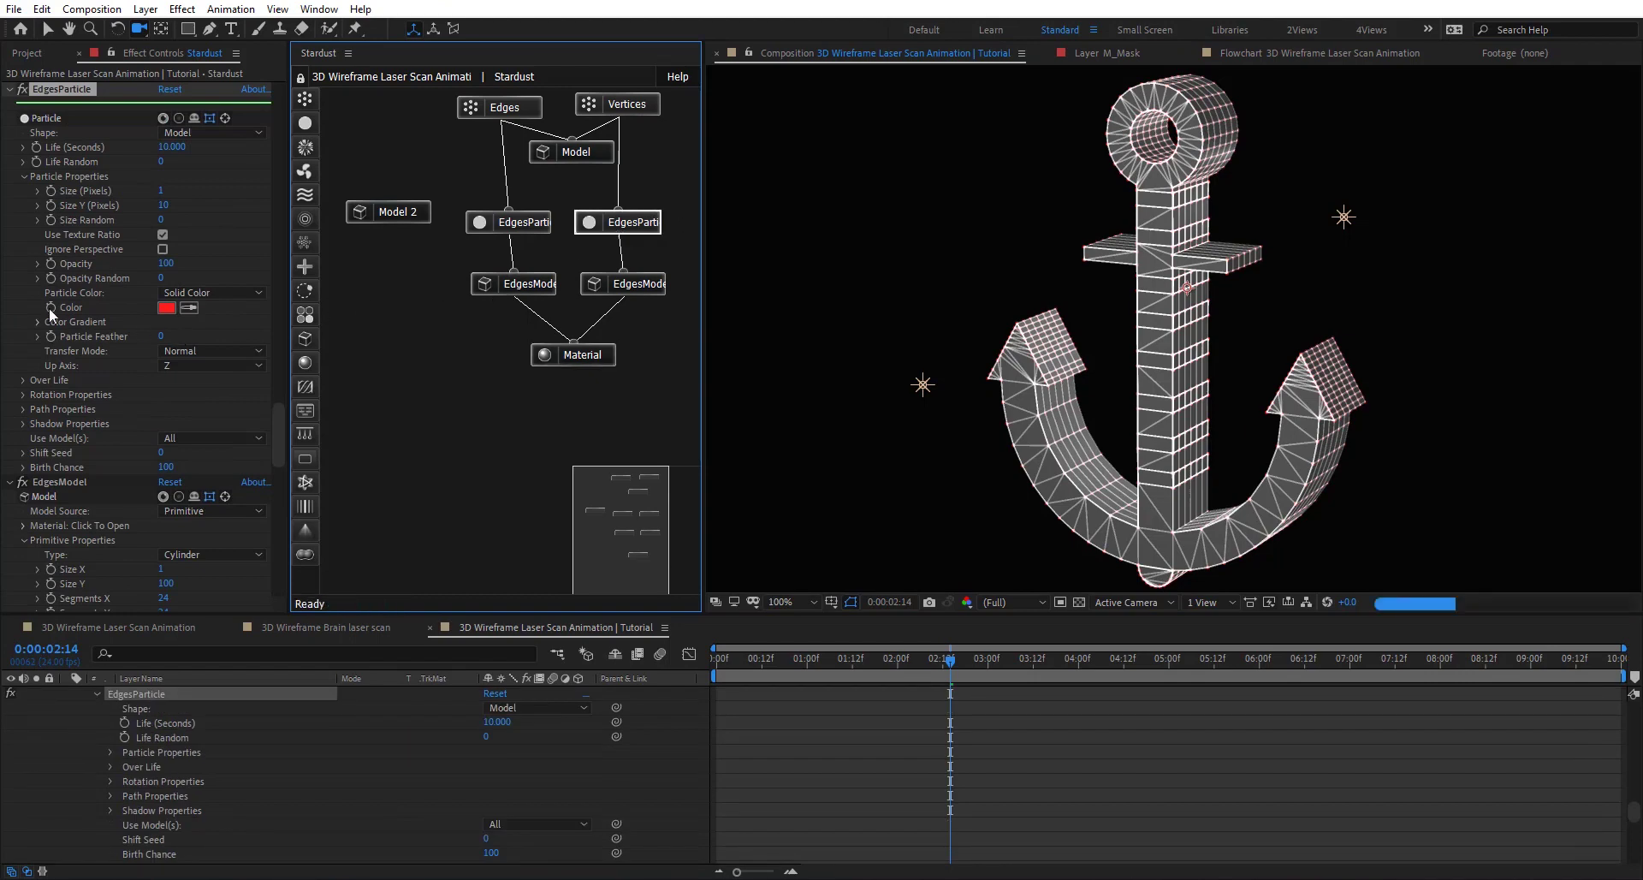
pyautogui.click(226, 293)
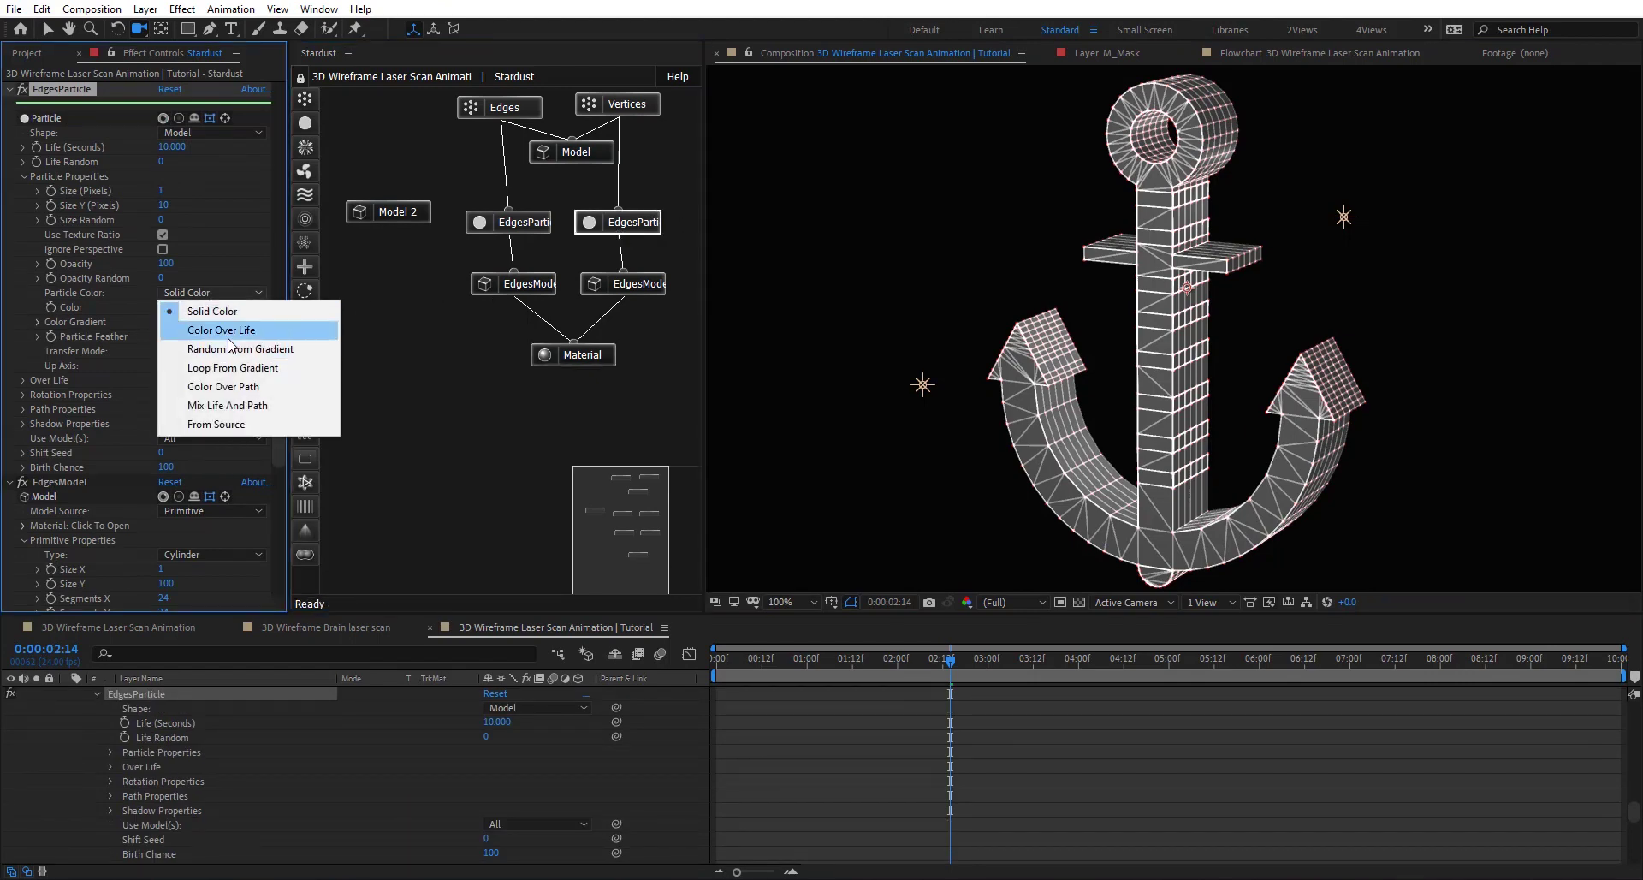
pyautogui.click(66, 334)
pyautogui.click(36, 322)
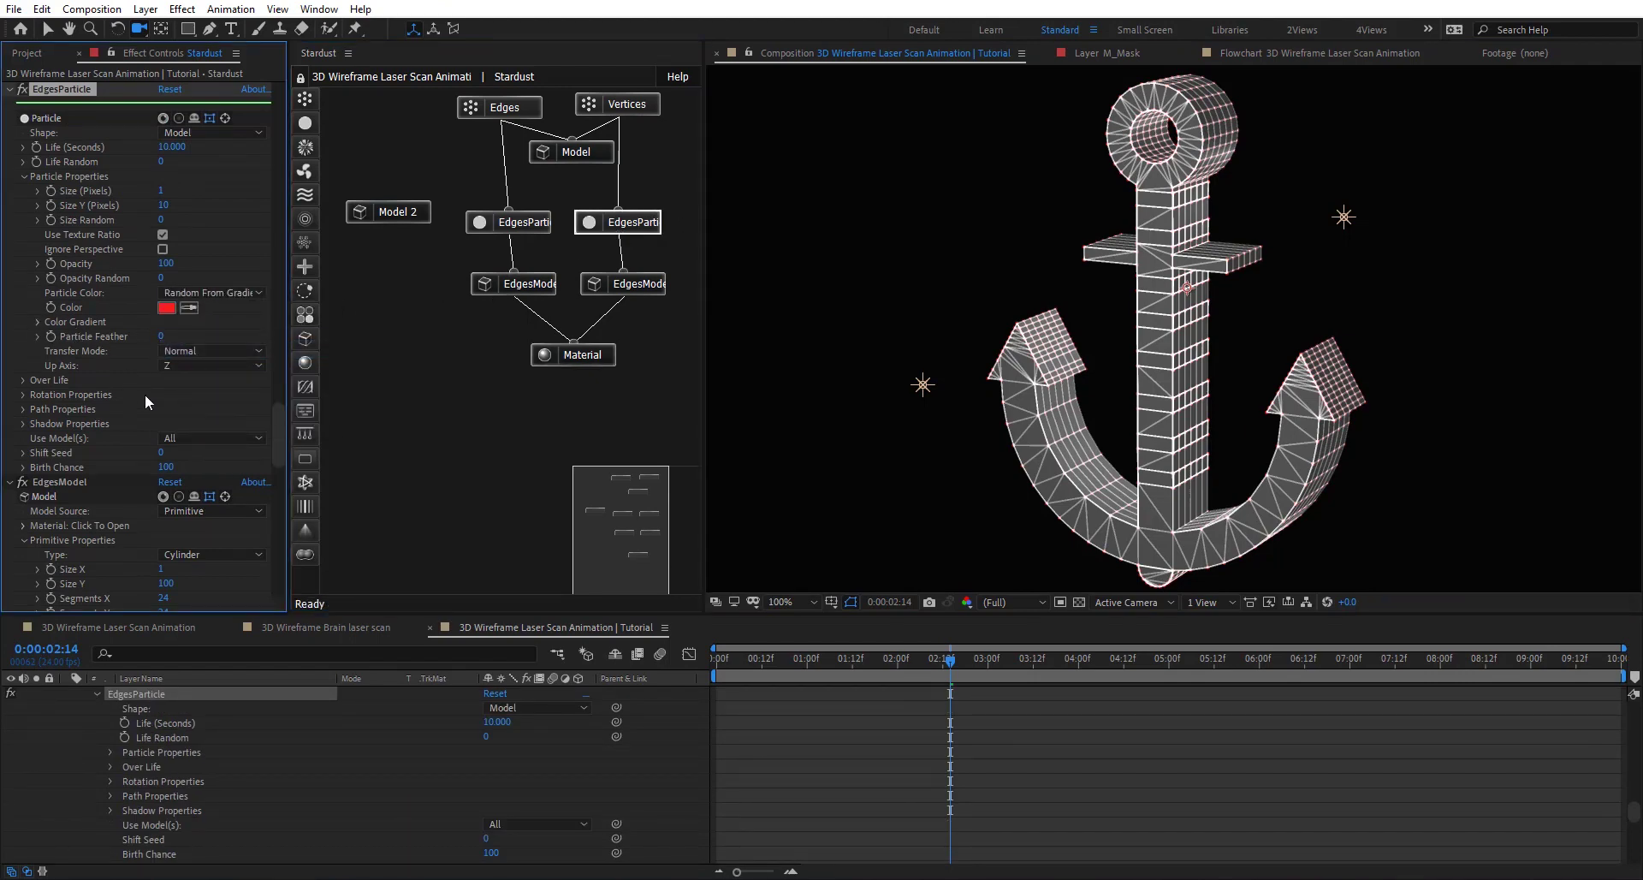
pyautogui.click(195, 436)
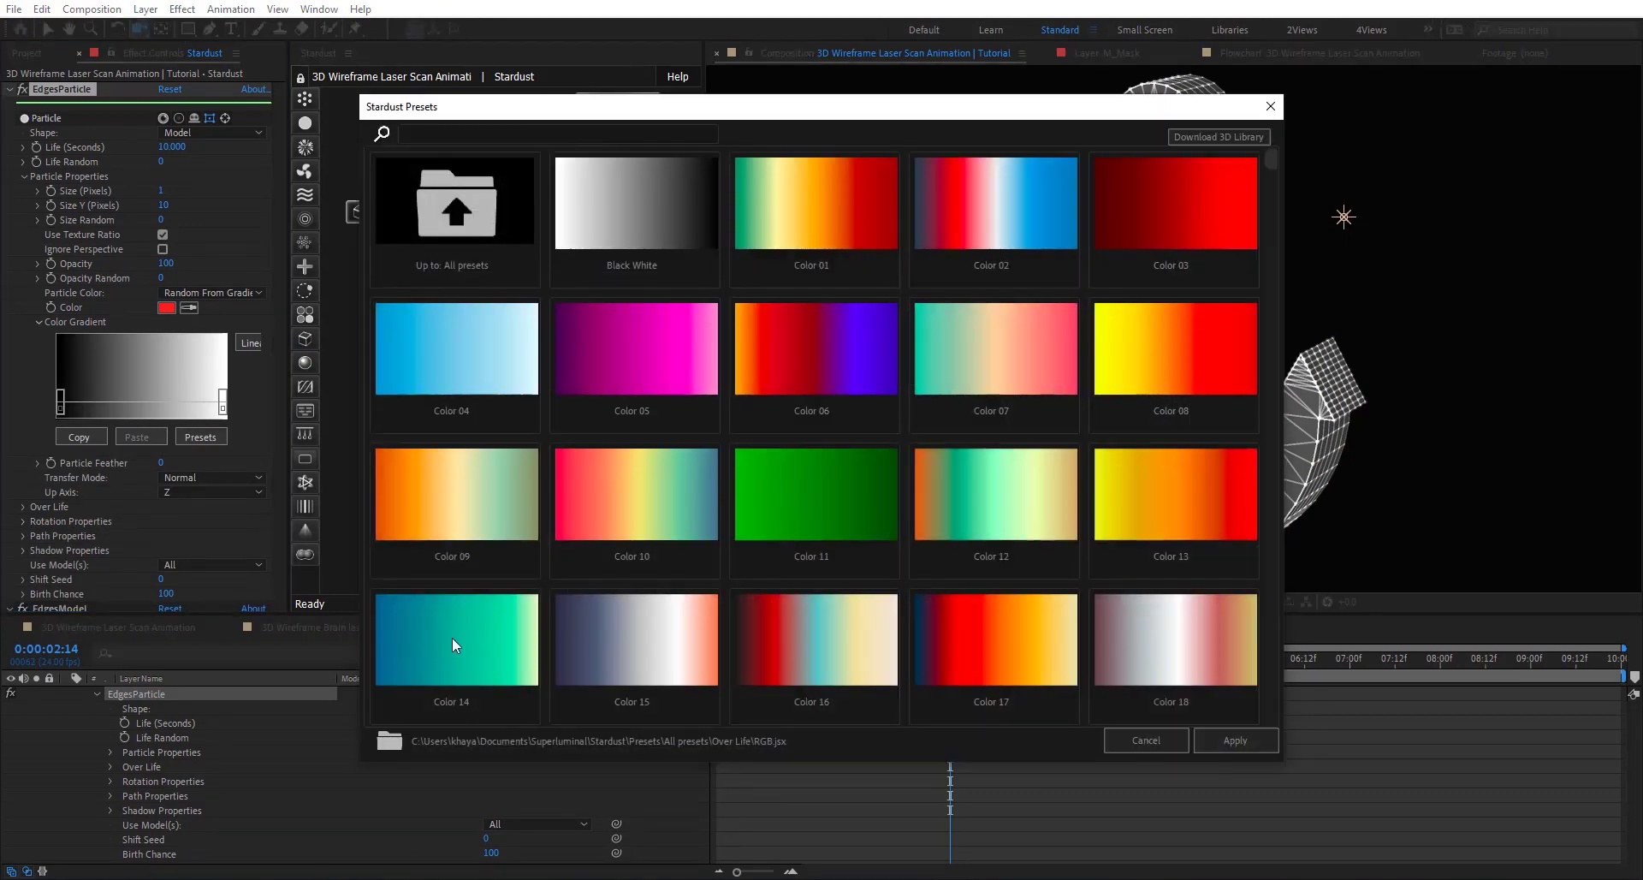
pyautogui.click(452, 637)
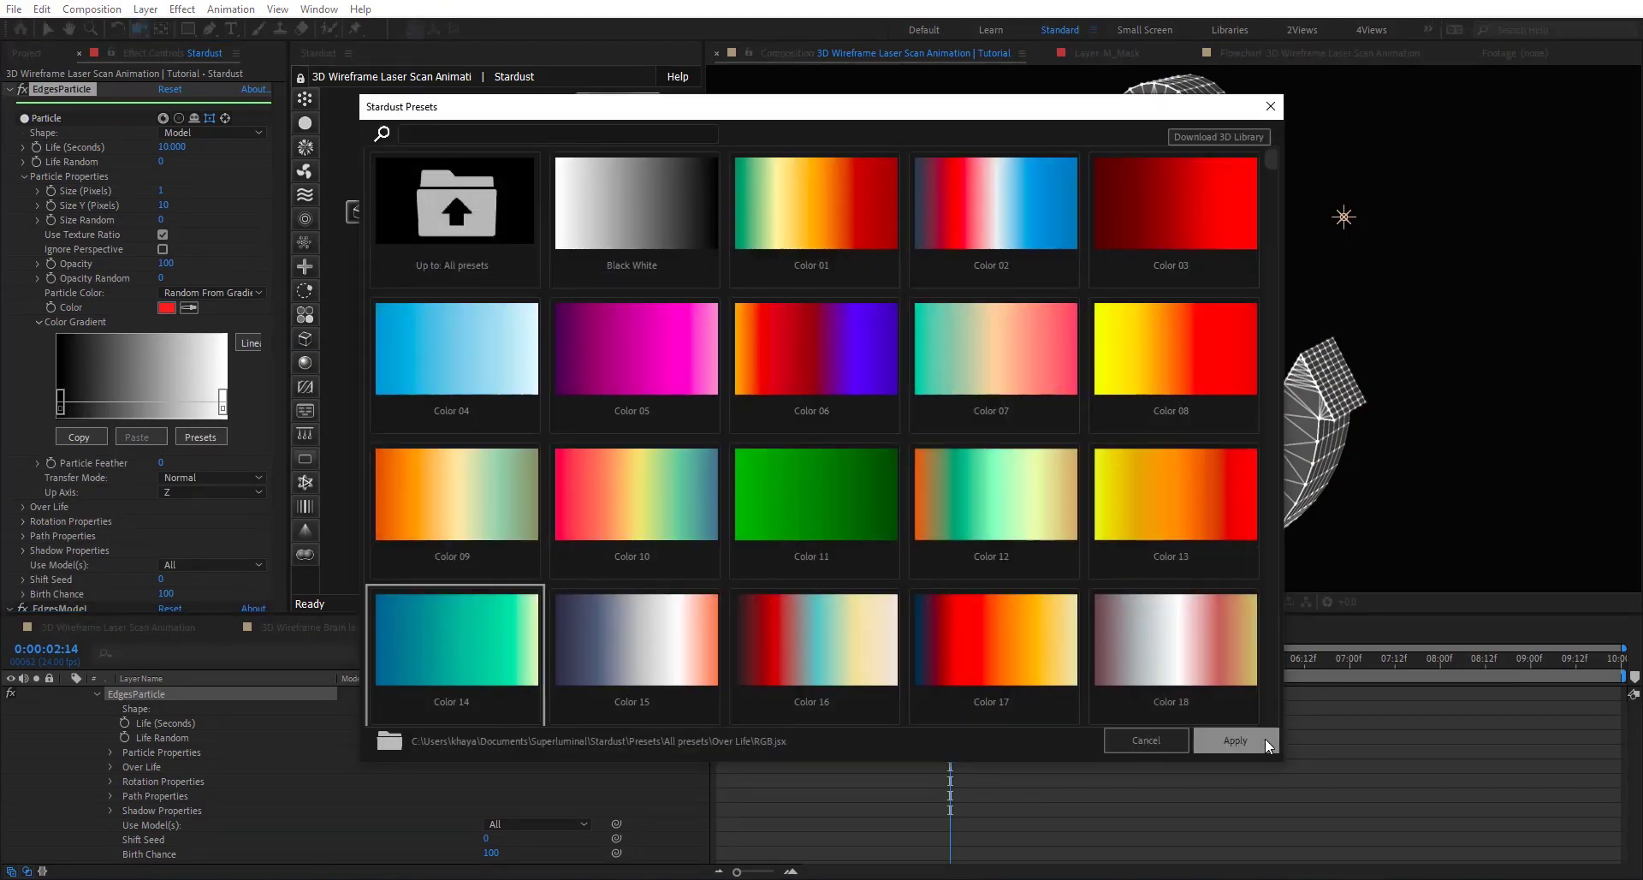
pyautogui.click(1234, 741)
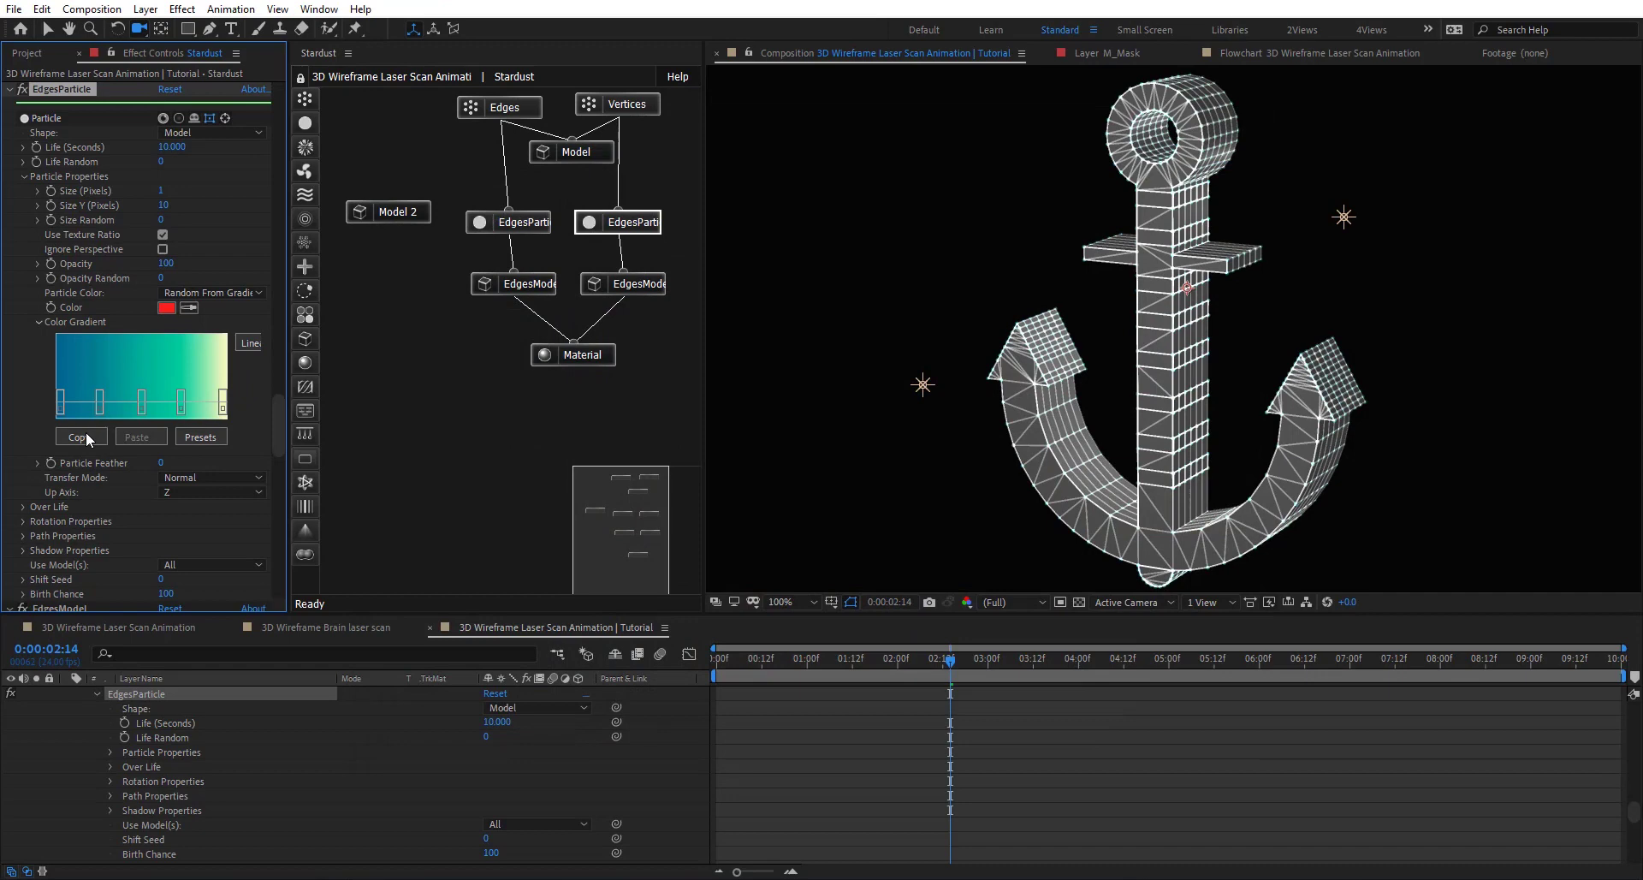
# Step: Set the particle color of the Edges chain to Random From Gradient and paste the gradient copied from the Vertices particle
pyautogui.click(519, 228)
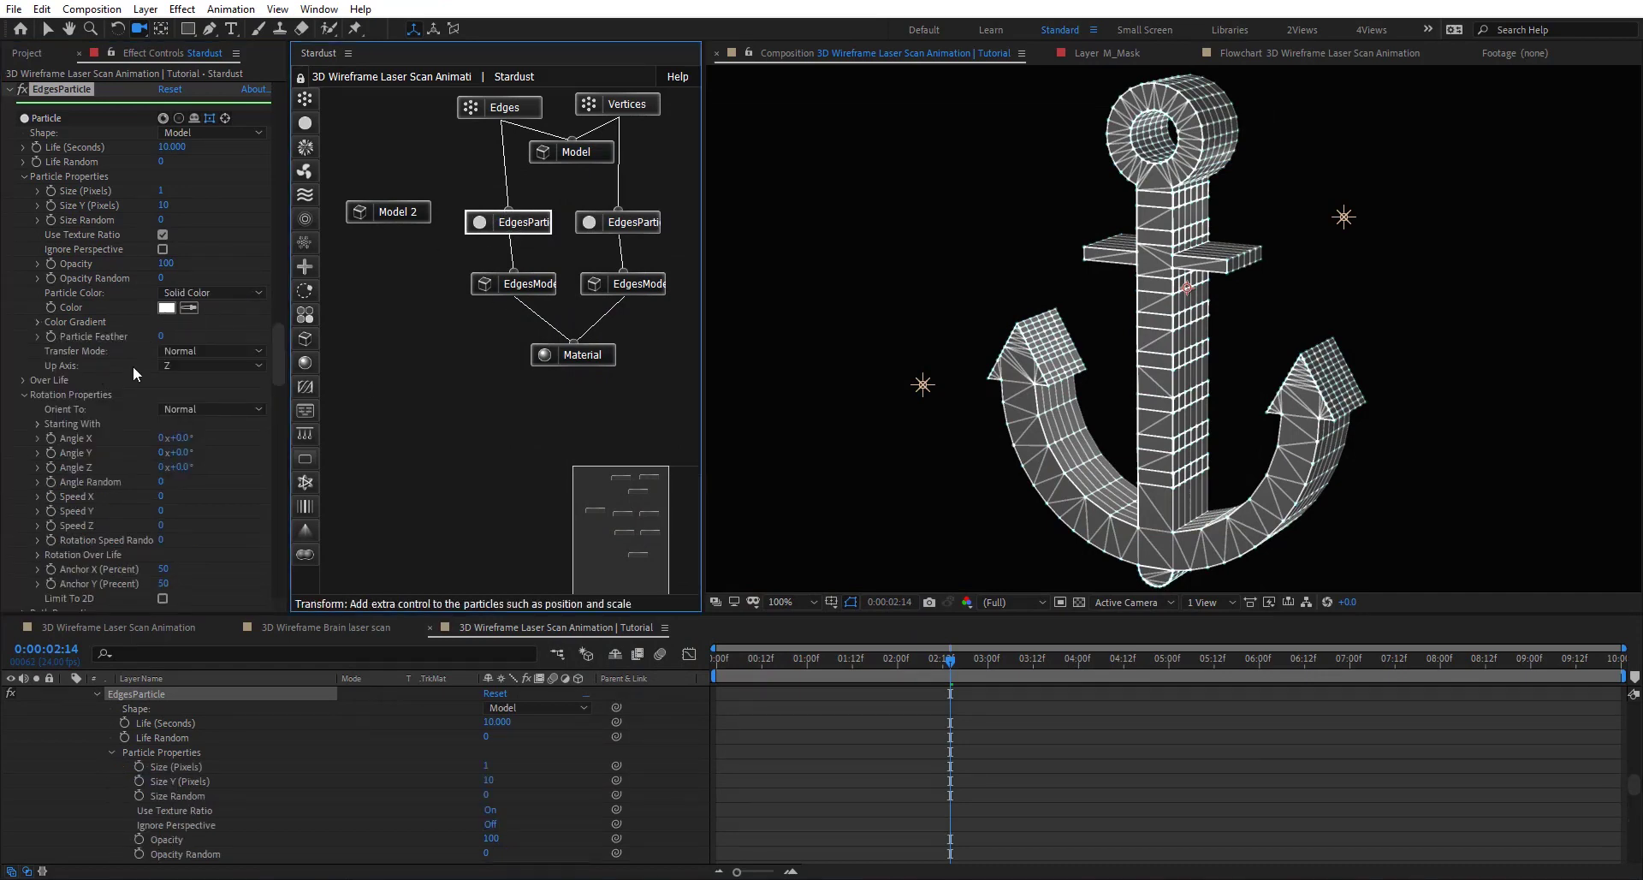
pyautogui.click(211, 292)
pyautogui.click(248, 349)
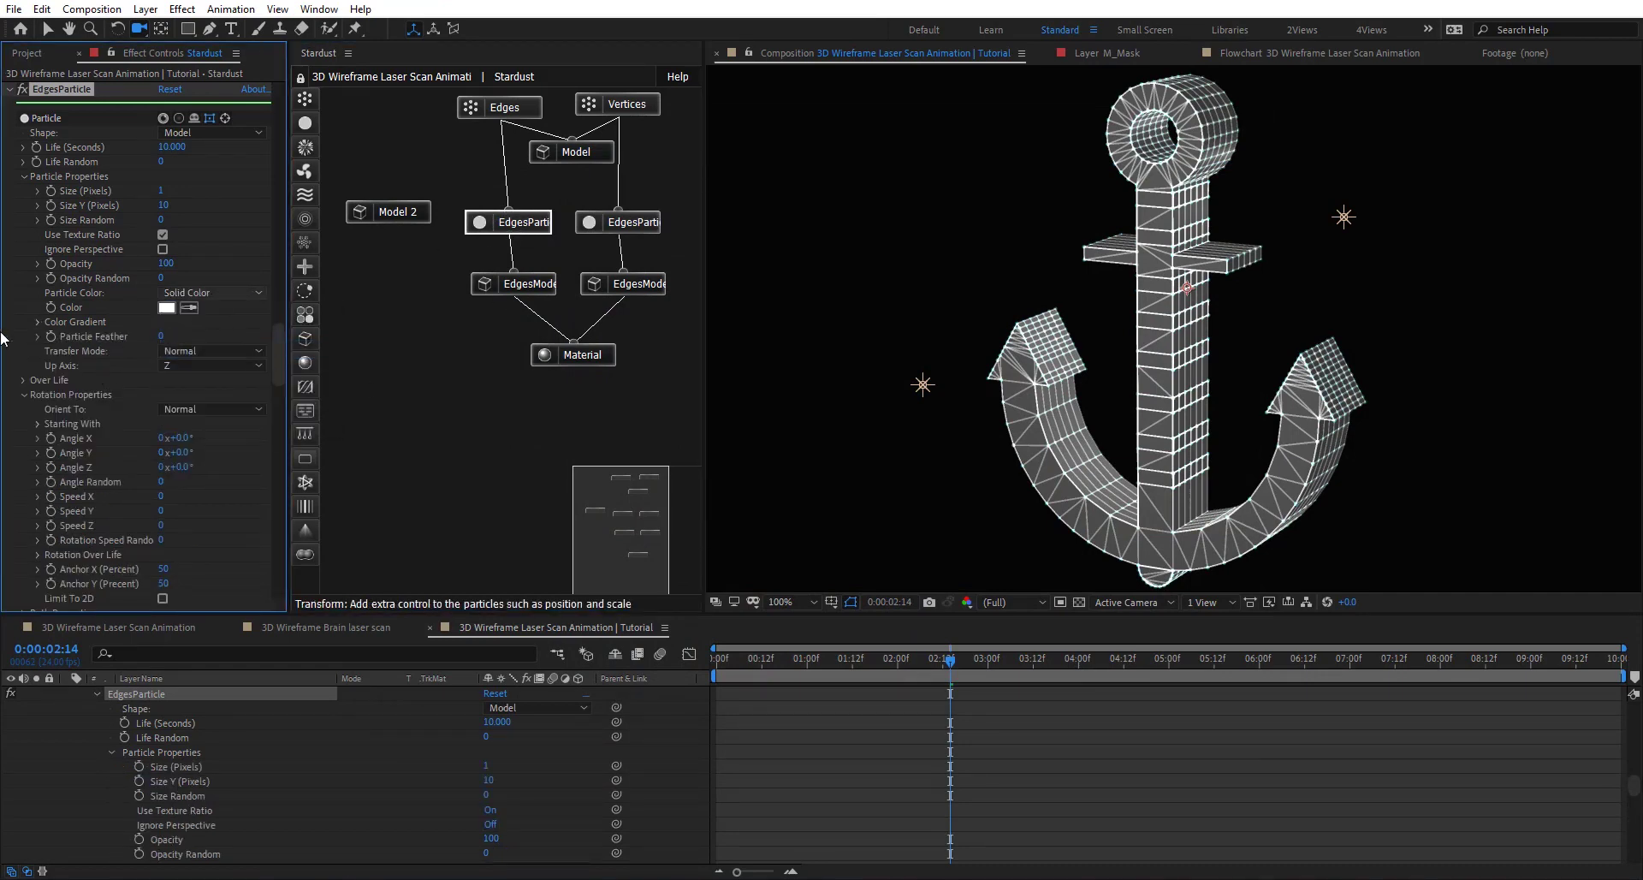
pyautogui.click(37, 322)
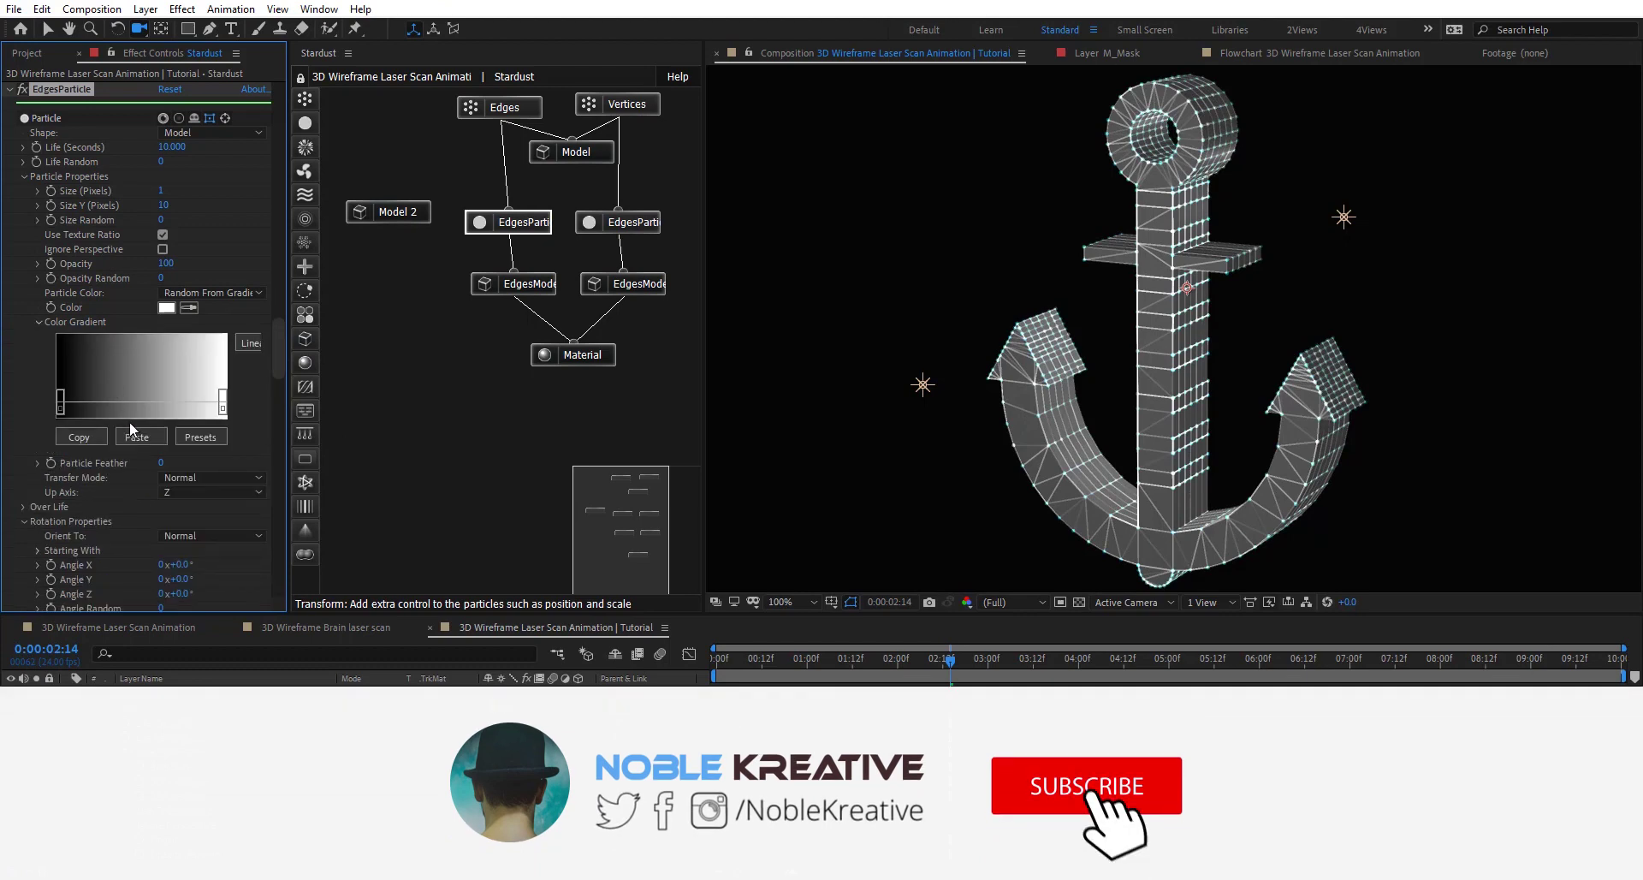
pyautogui.click(137, 436)
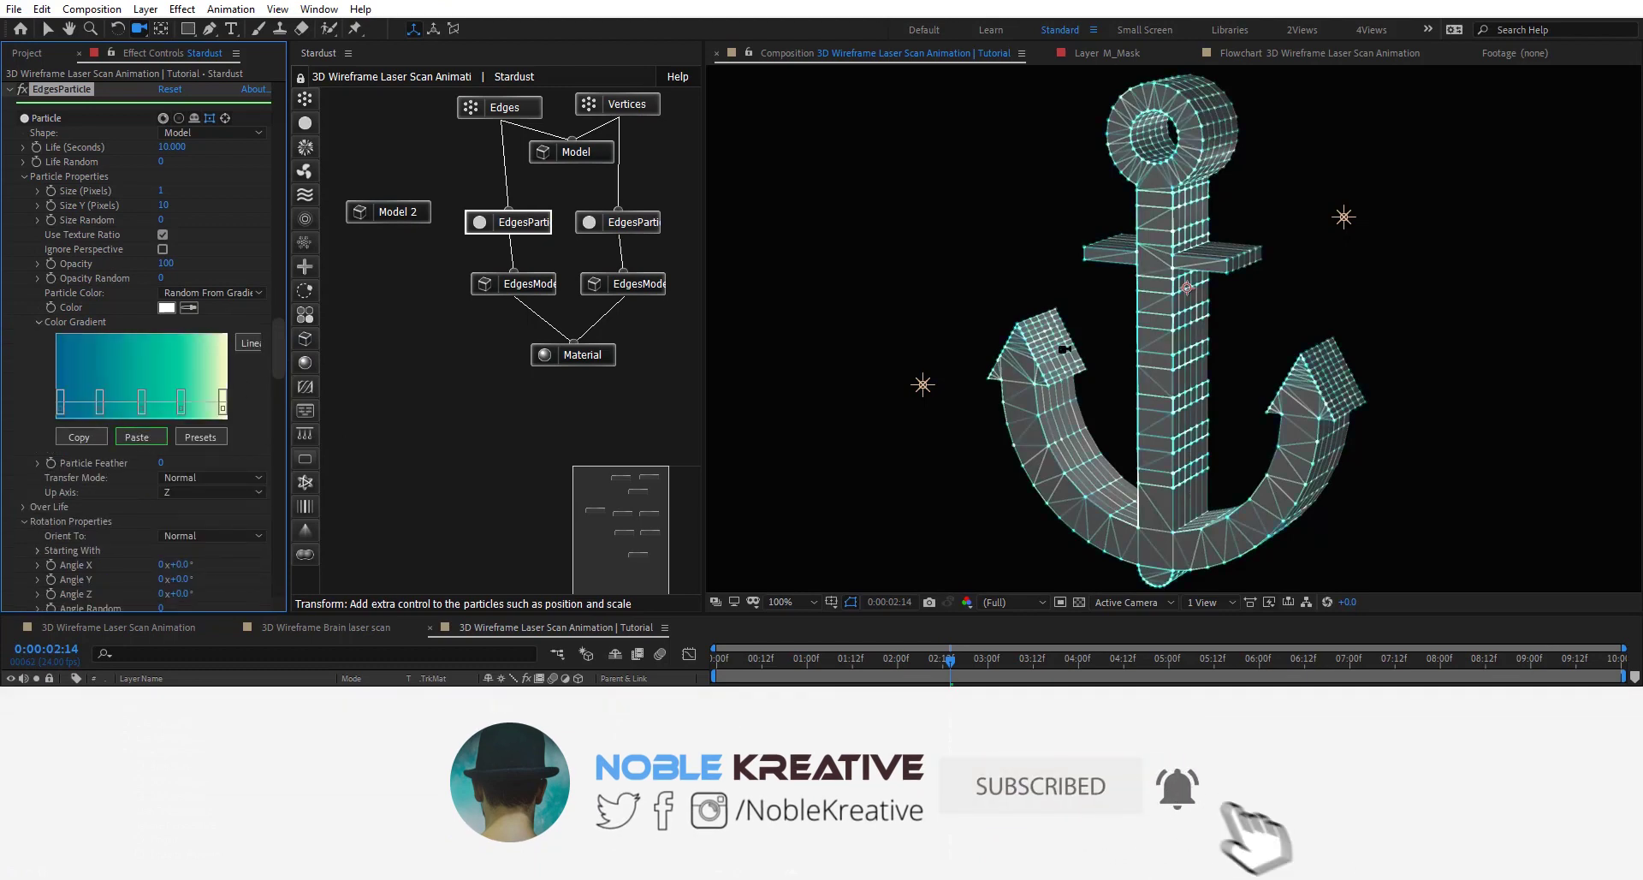
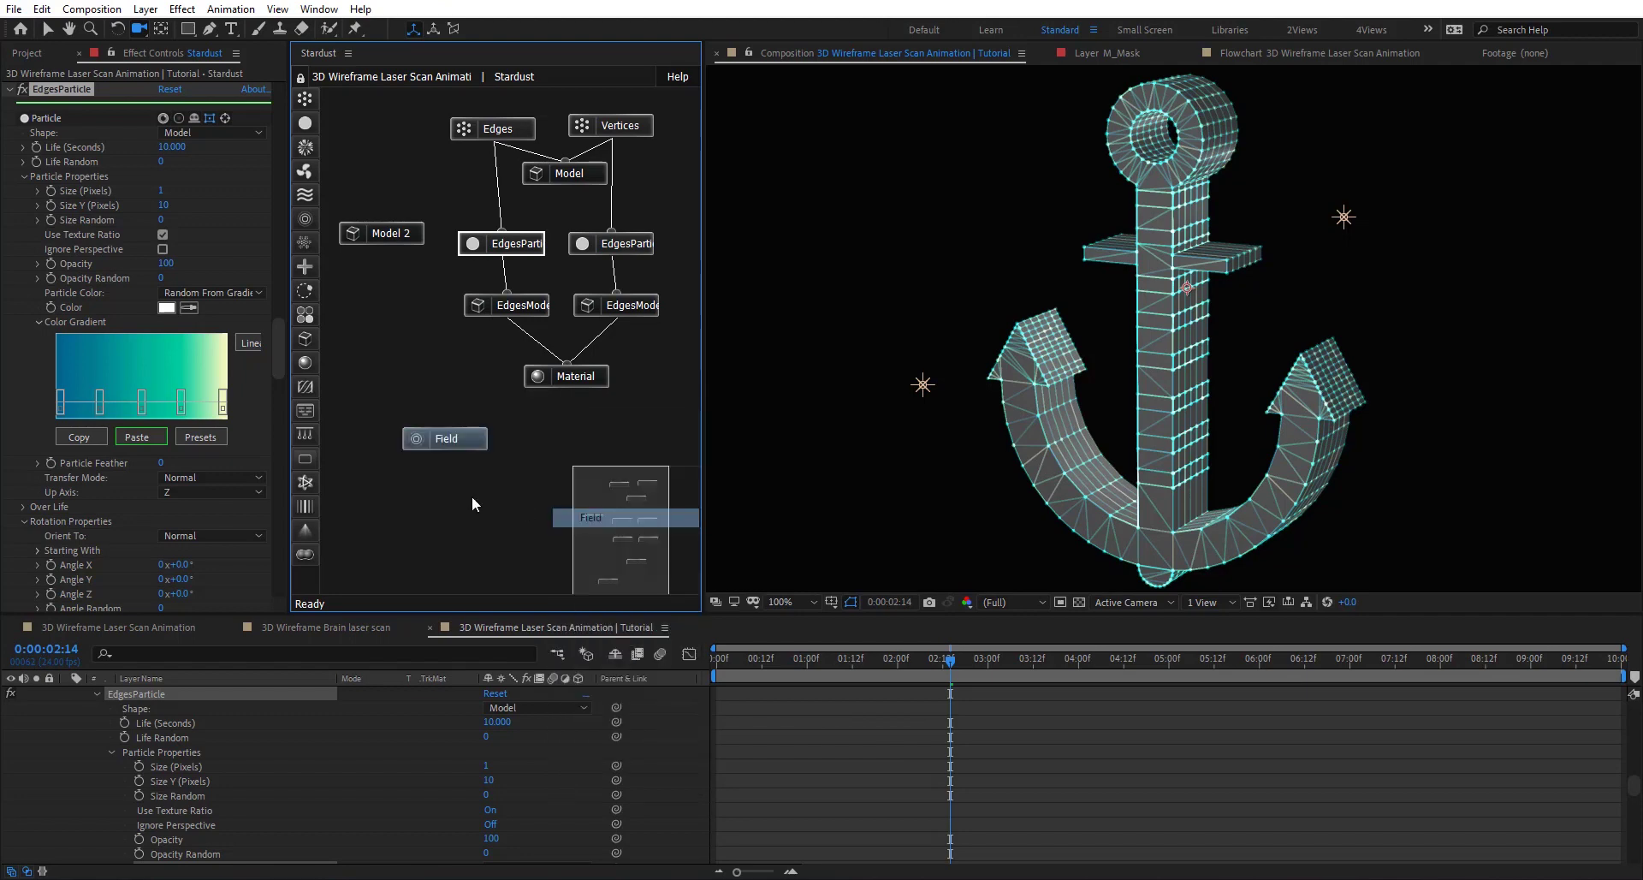
# Step: Place a Field node in the empty area of the node graph and select it to show its properties
pyautogui.click(458, 445)
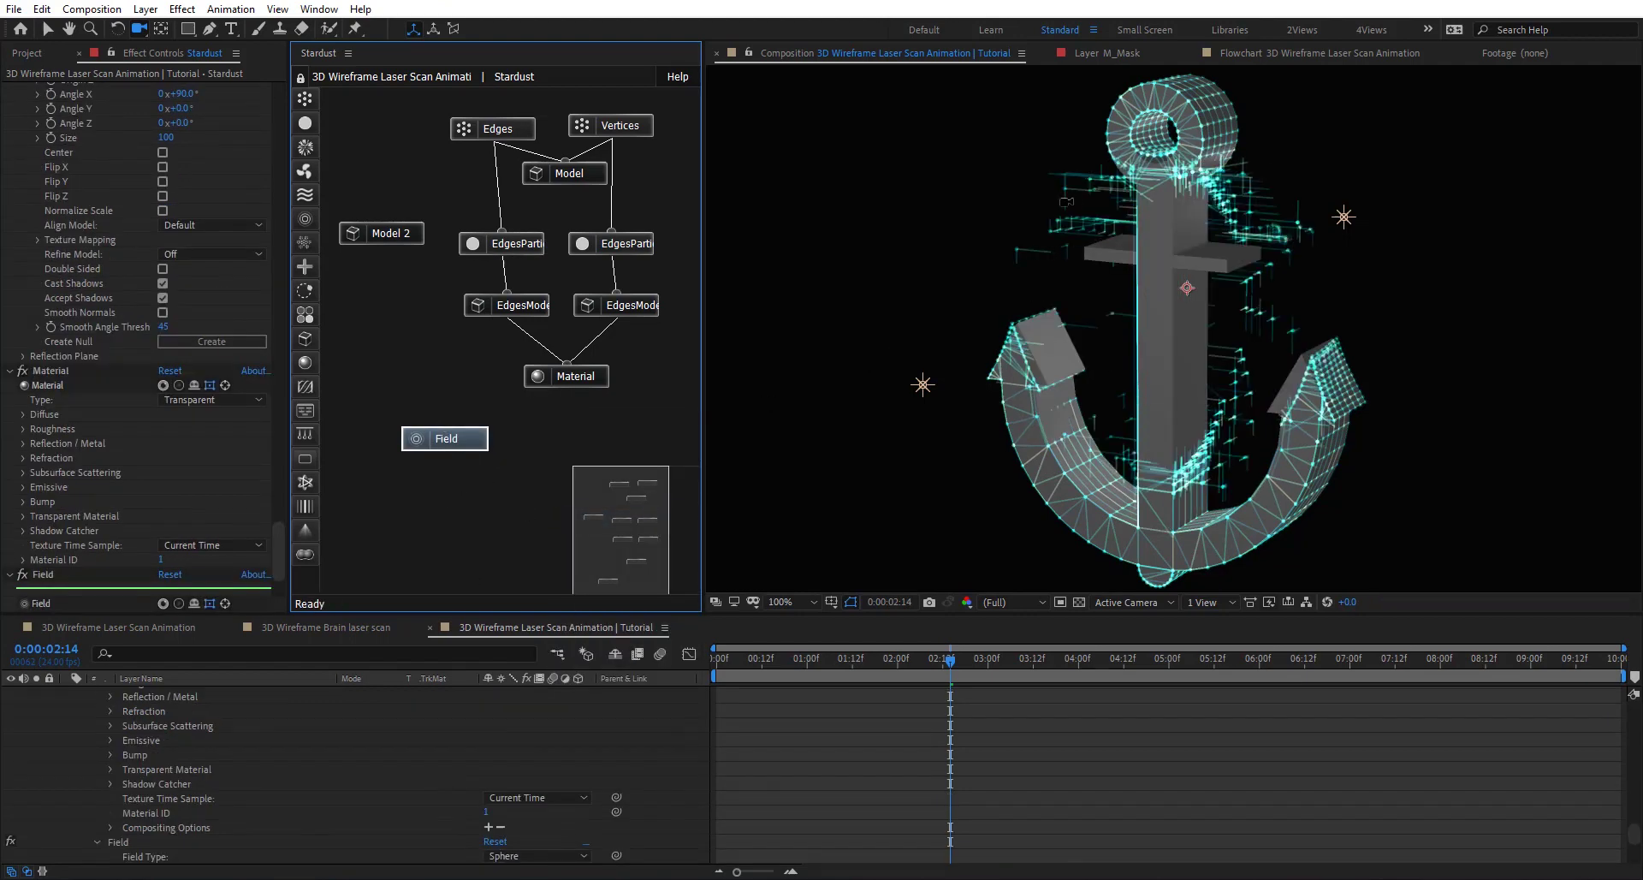
pyautogui.press('v')
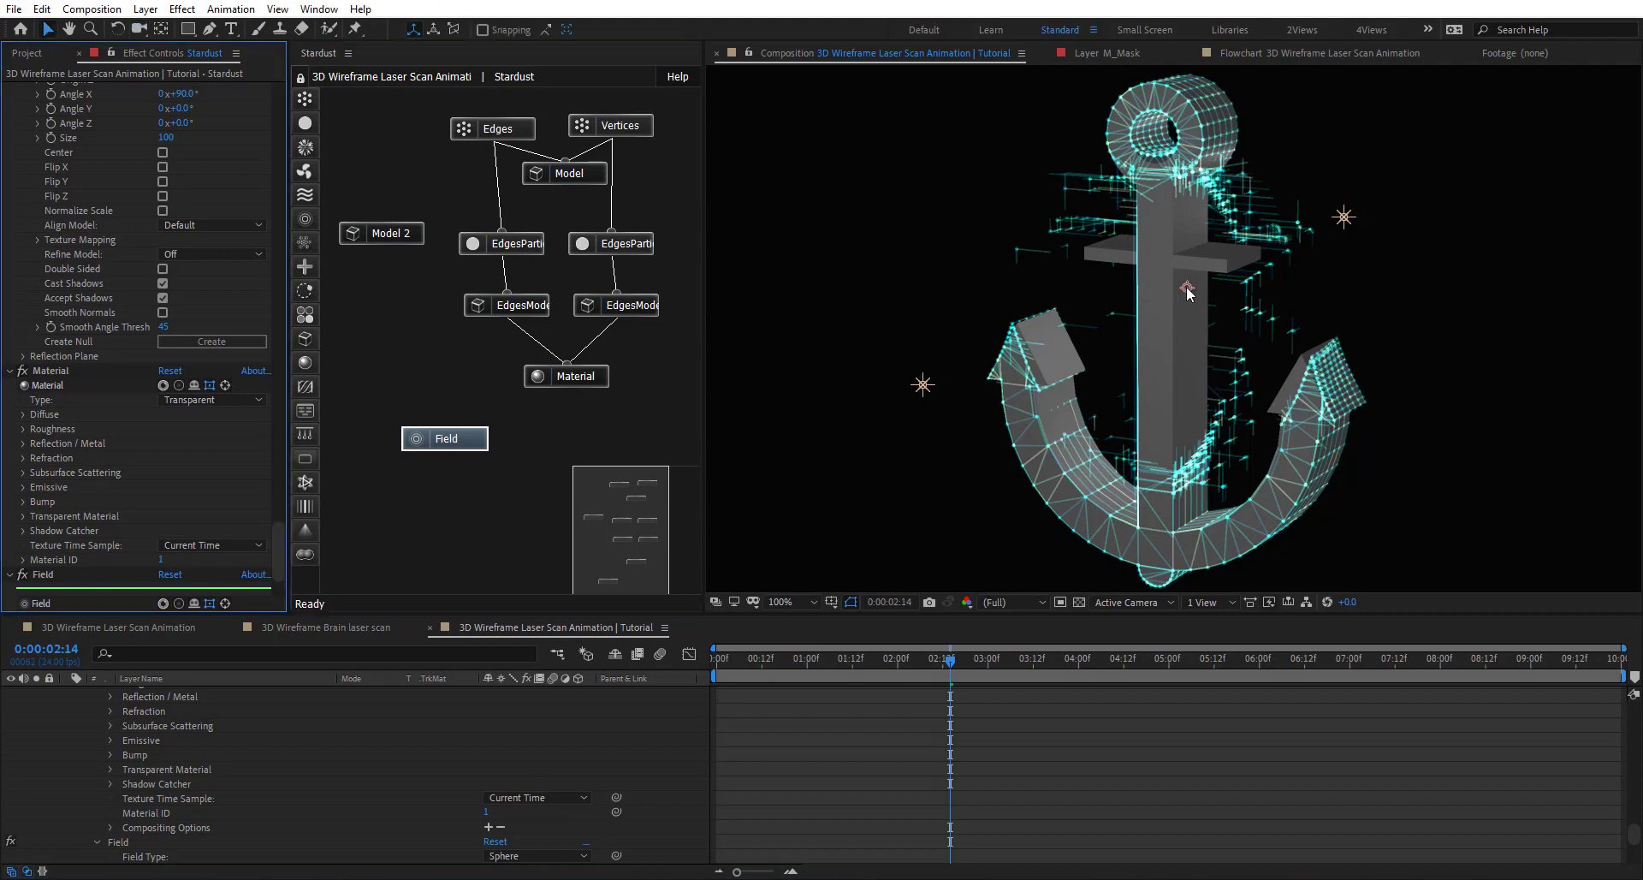
pyautogui.moveTo(1187, 287); pyautogui.dragTo(1155, 130)
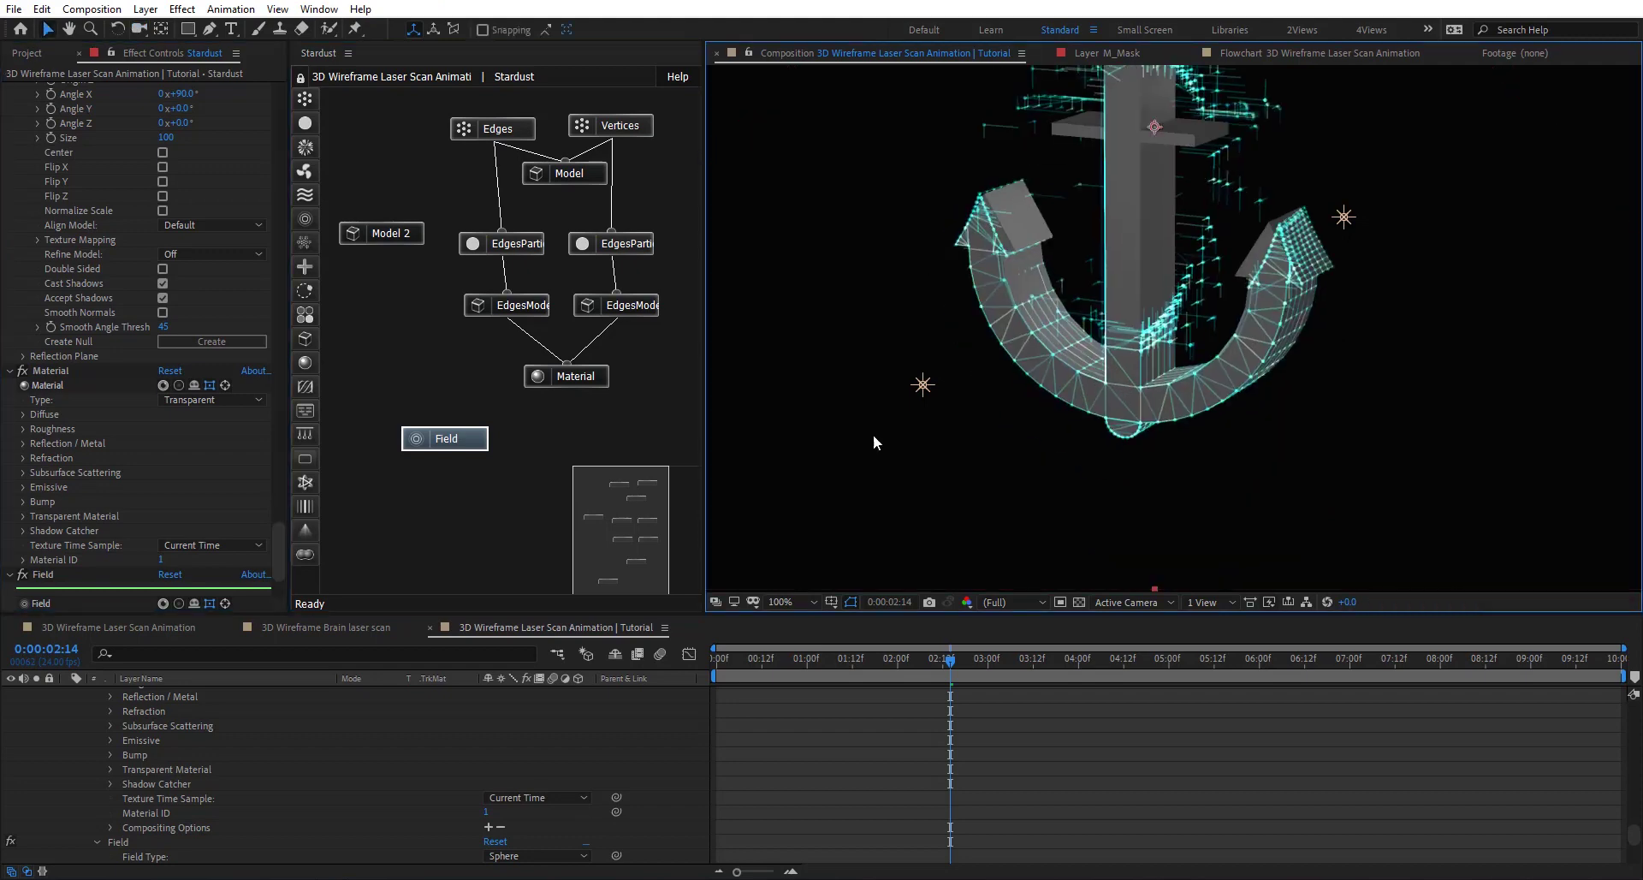
pyautogui.click(440, 441)
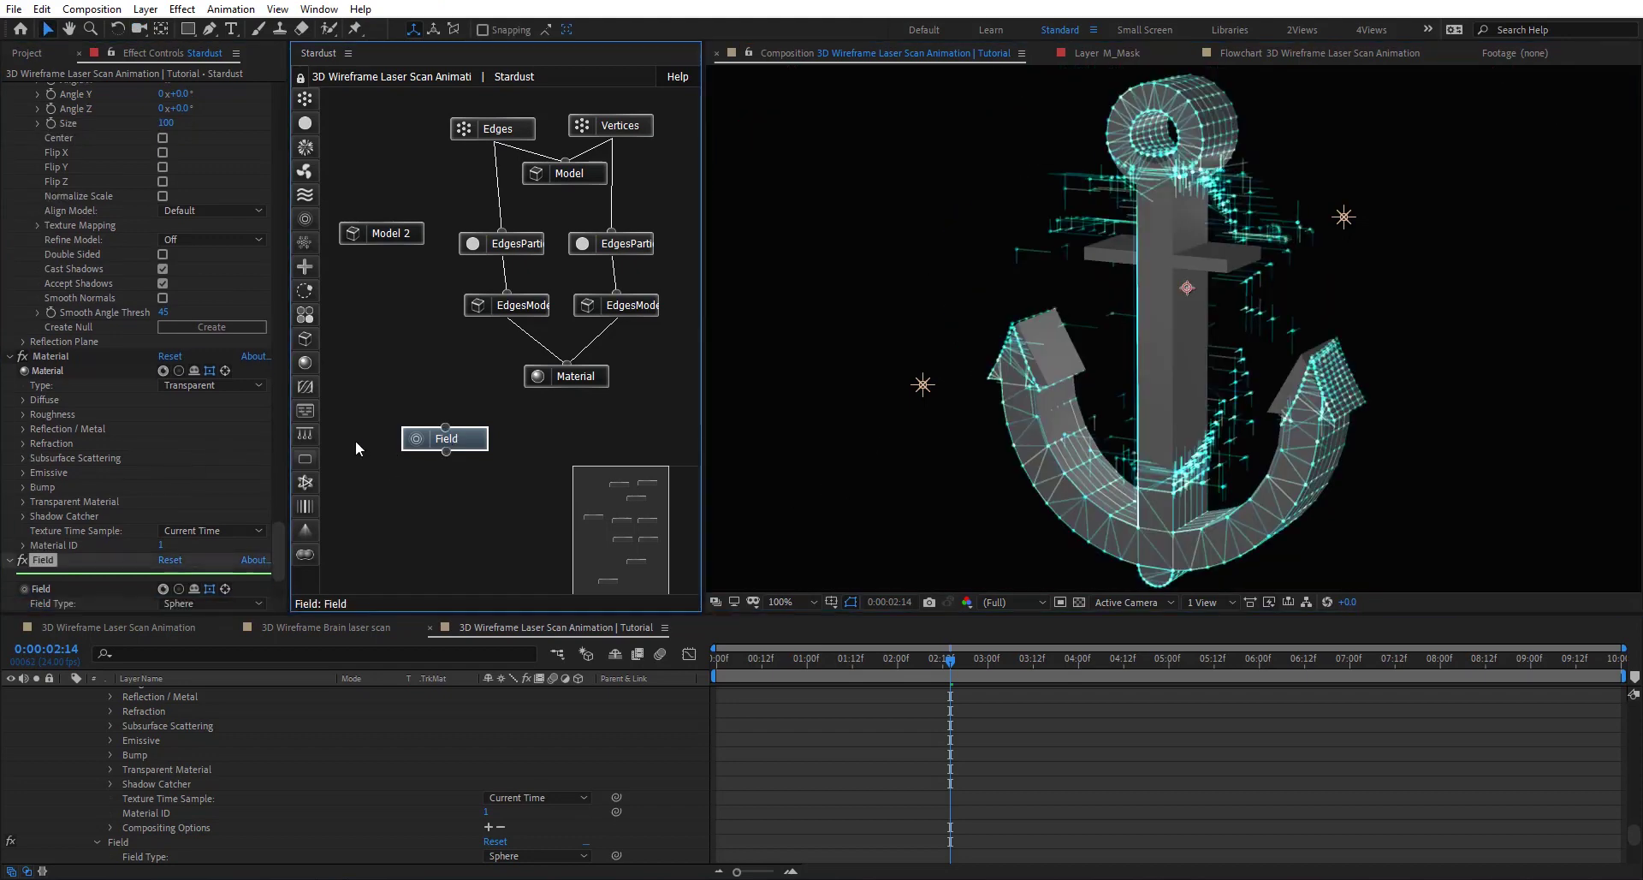
pyautogui.scroll(-4, 131, 522)
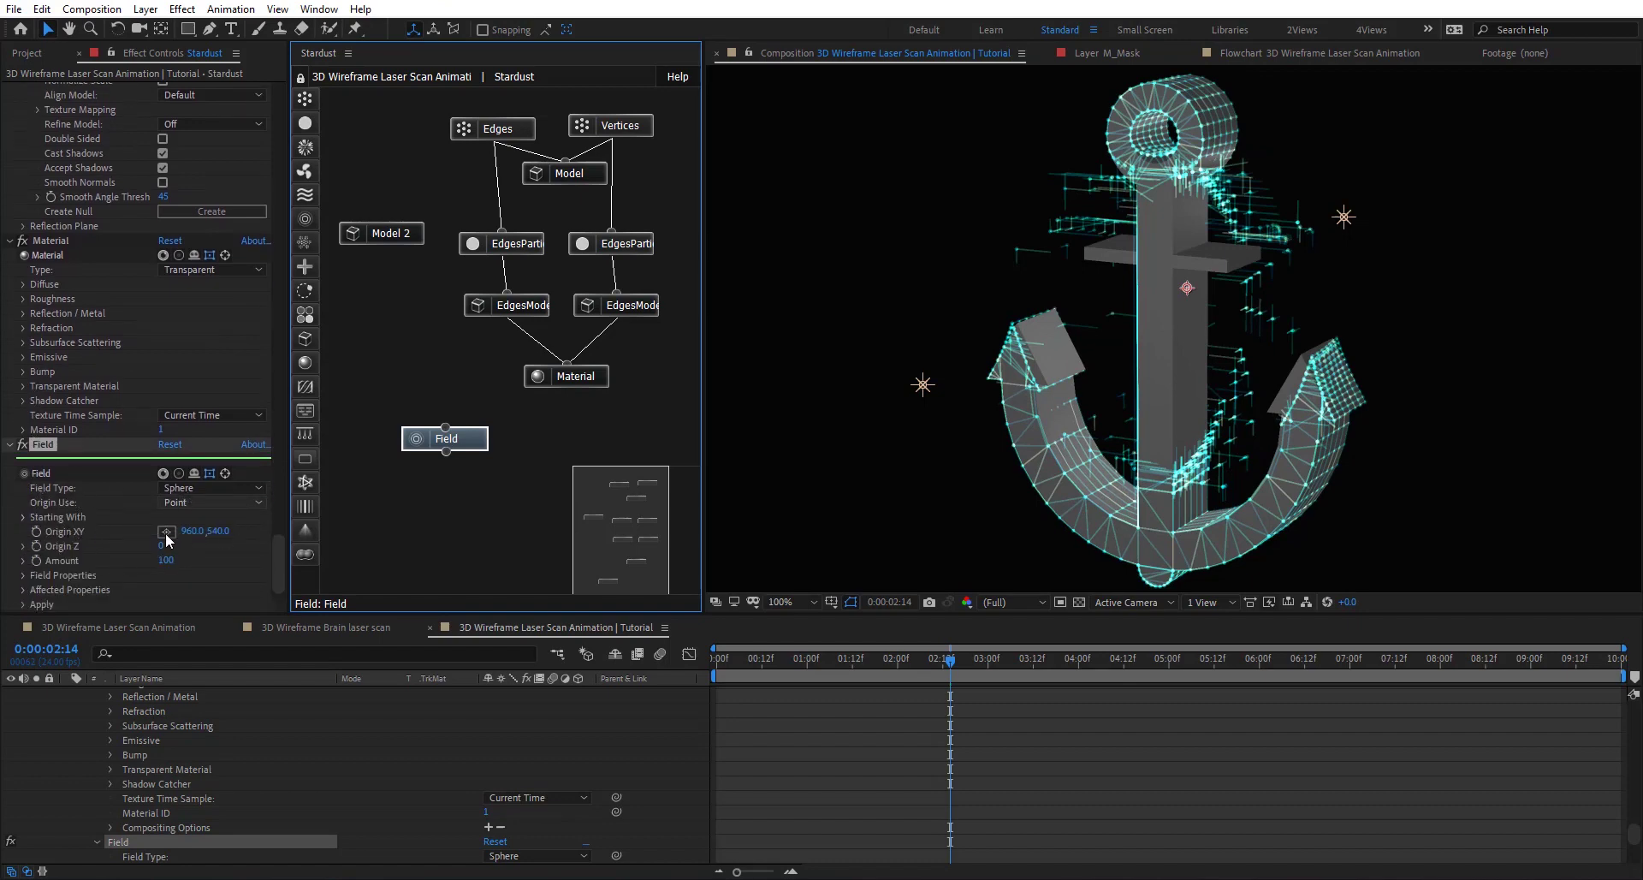
# Step: Reposition the sphere Field's Origin XY over different parts of the anchor, ending on the shaft at 963, 603
pyautogui.click(166, 530)
pyautogui.click(1340, 293)
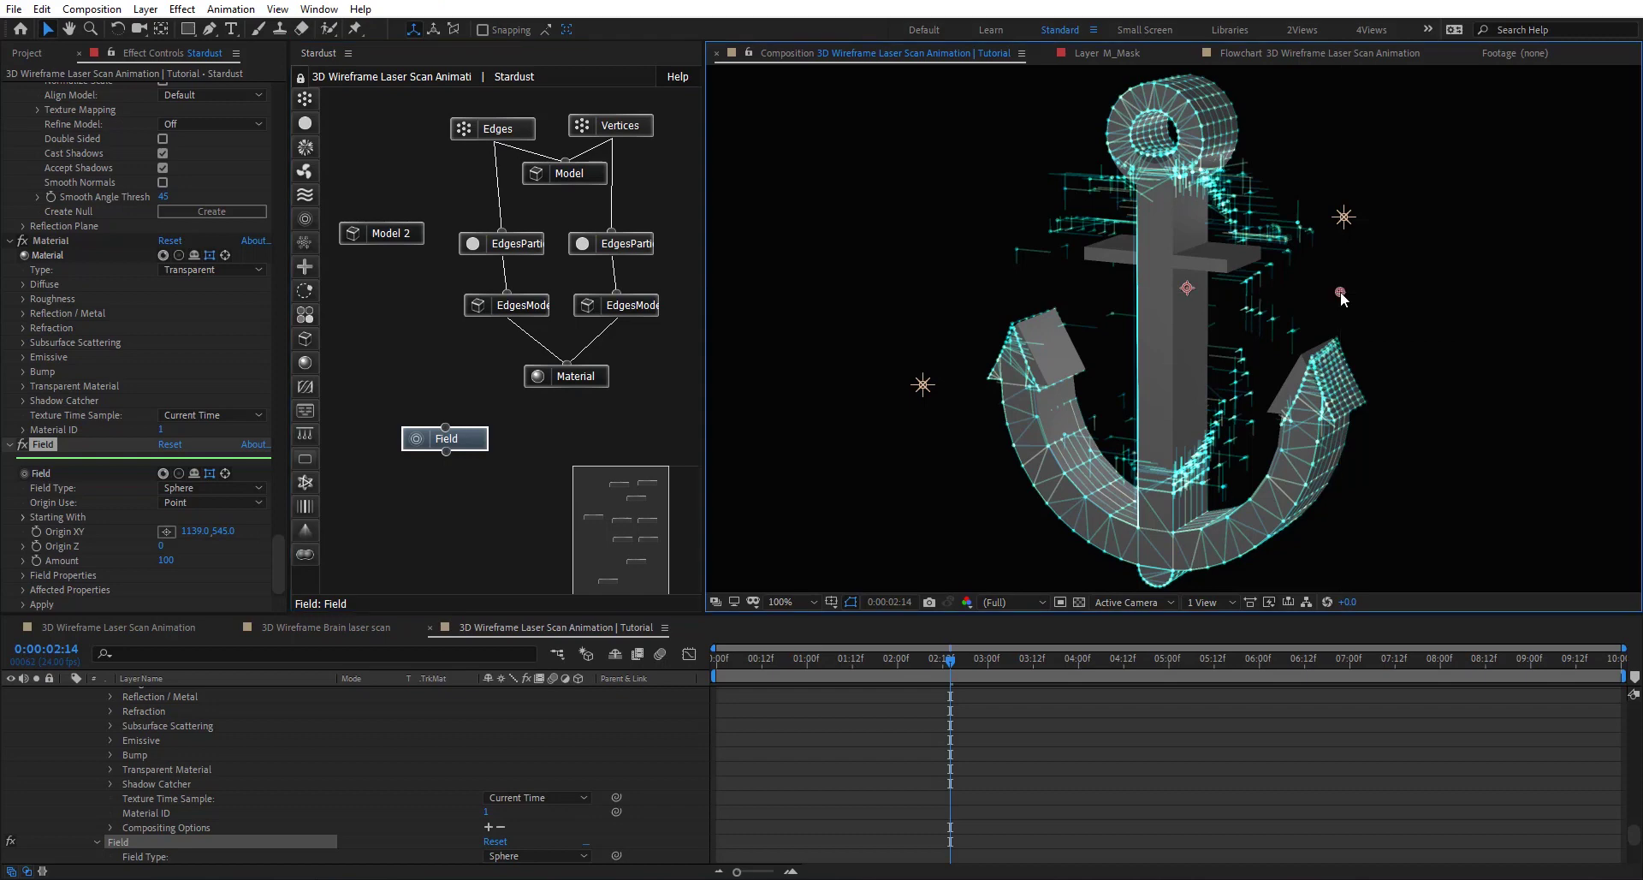
pyautogui.moveTo(1340, 292)
pyautogui.mouseDown()
pyautogui.moveTo(1347, 479)
pyautogui.moveTo(1207, 525)
pyautogui.moveTo(1114, 496)
pyautogui.moveTo(1046, 366)
pyautogui.mouseUp()
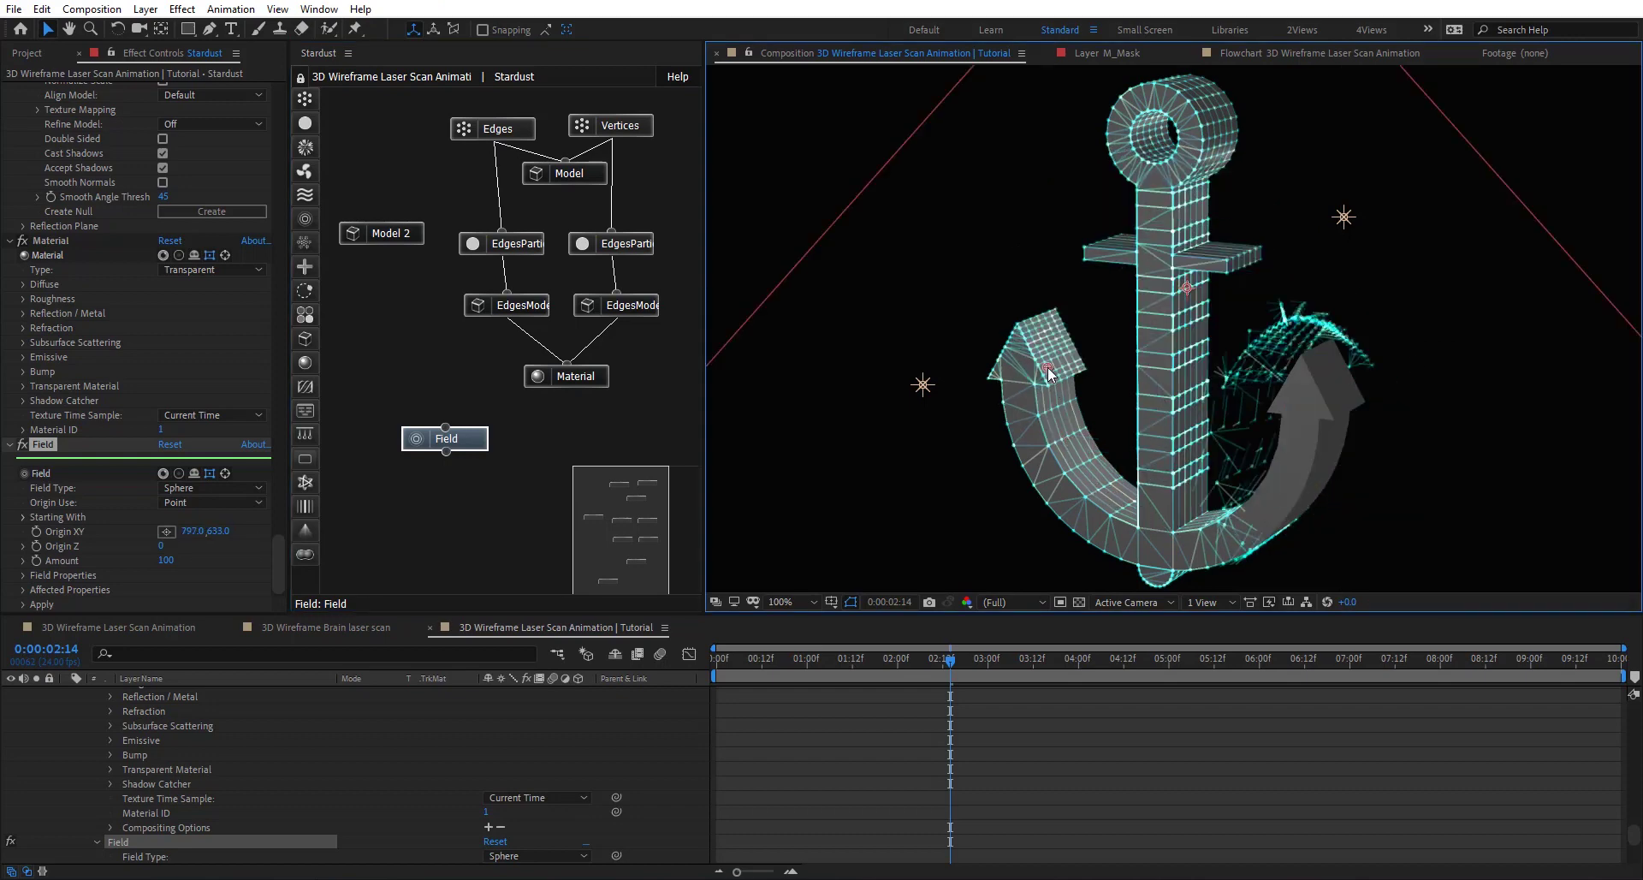
pyautogui.moveTo(1111, 314); pyautogui.dragTo(1190, 342)
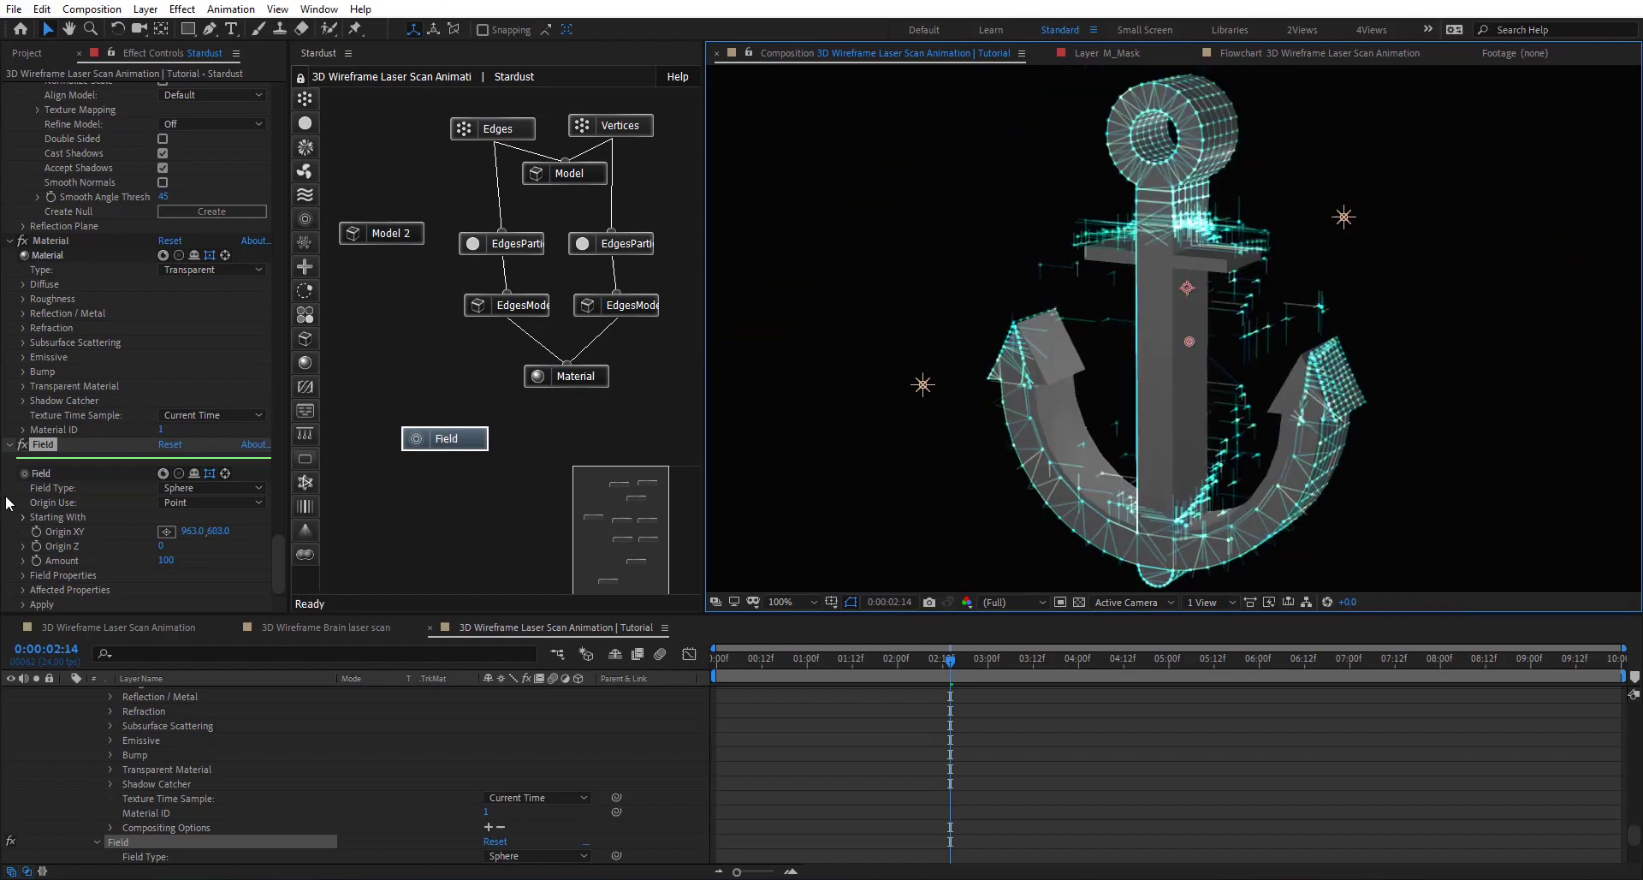
# Step: Change the Field type to Radial Grad and move its origin around the anchor, ending on the upper shaft at 935, 467
pyautogui.click(228, 486)
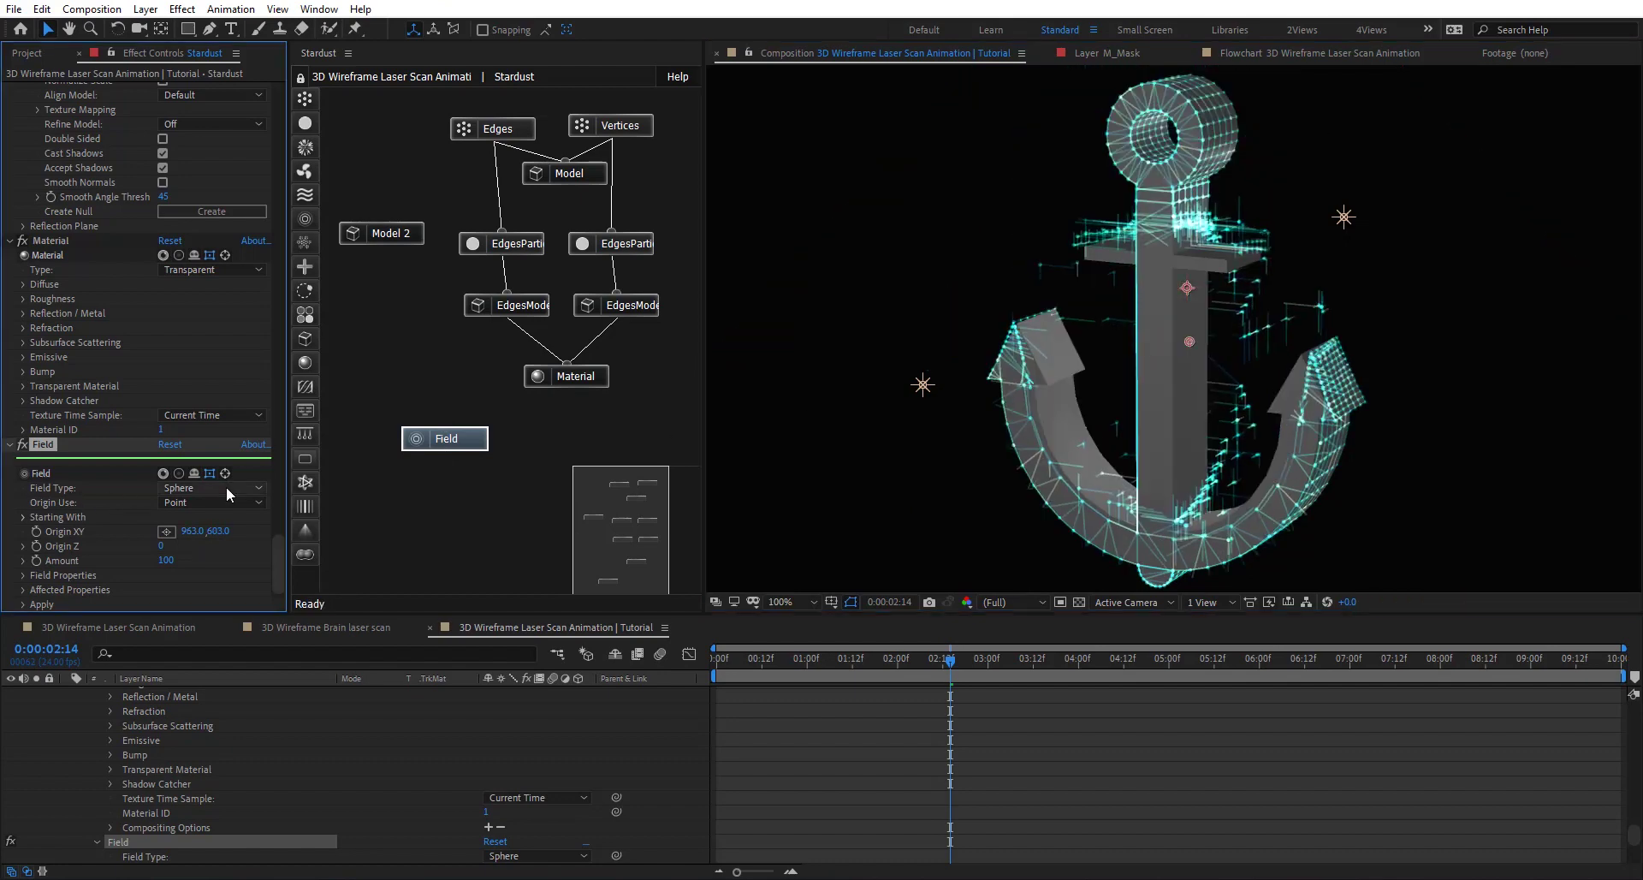
pyautogui.press('Escape')
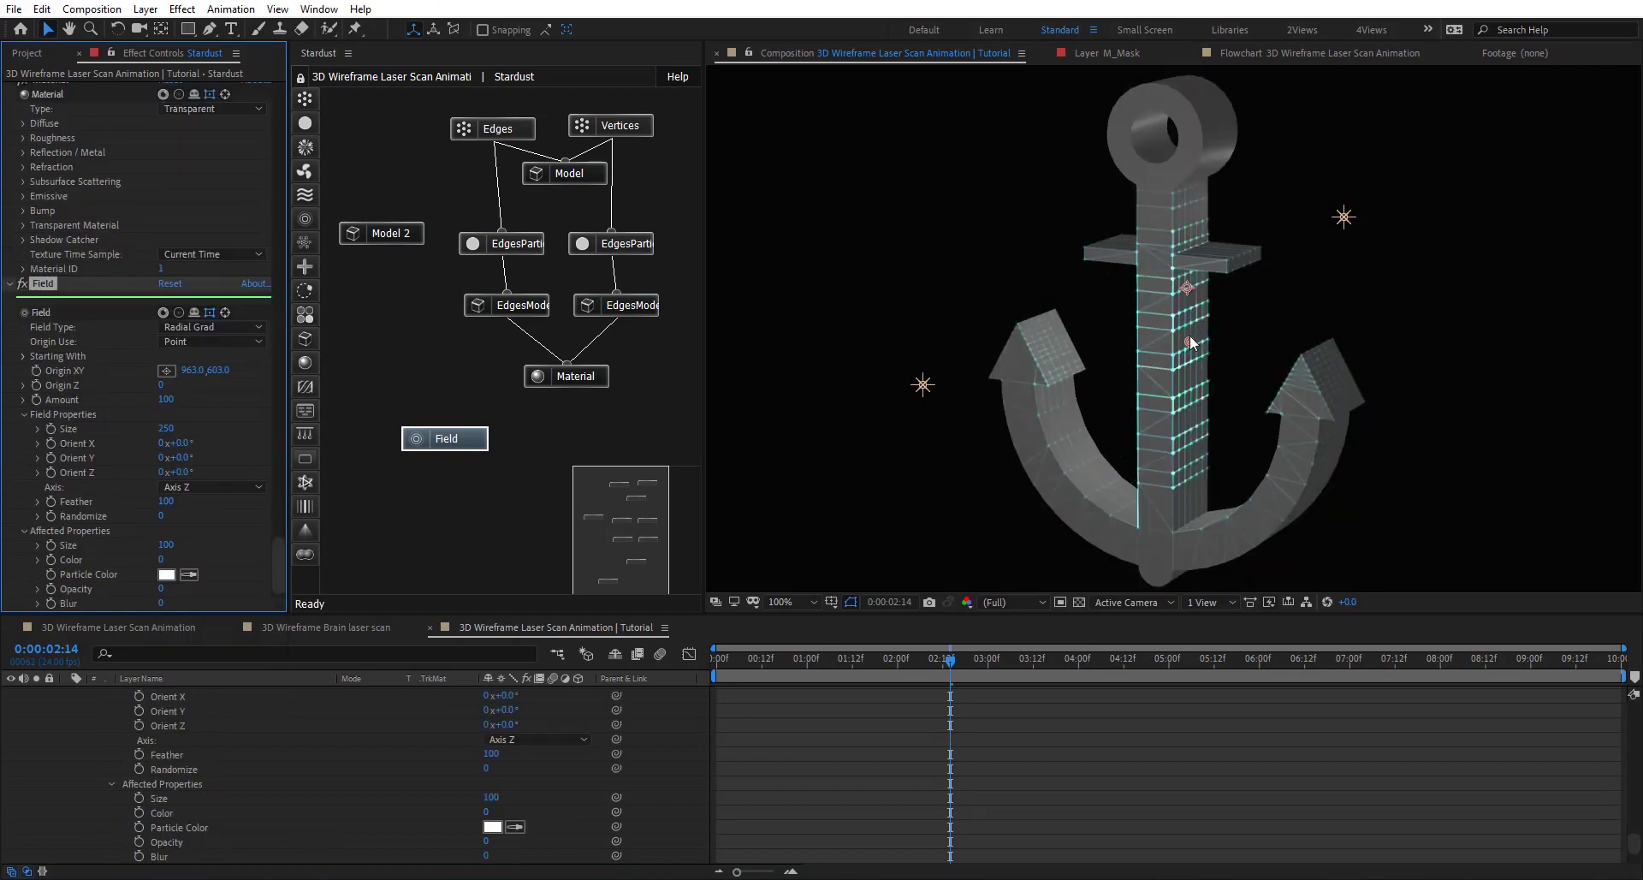
pyautogui.moveTo(1188, 344)
pyautogui.mouseDown()
pyautogui.moveTo(1177, 575)
pyautogui.moveTo(1150, 156)
pyautogui.moveTo(1528, 154)
pyautogui.moveTo(1209, 321)
pyautogui.mouseUp()
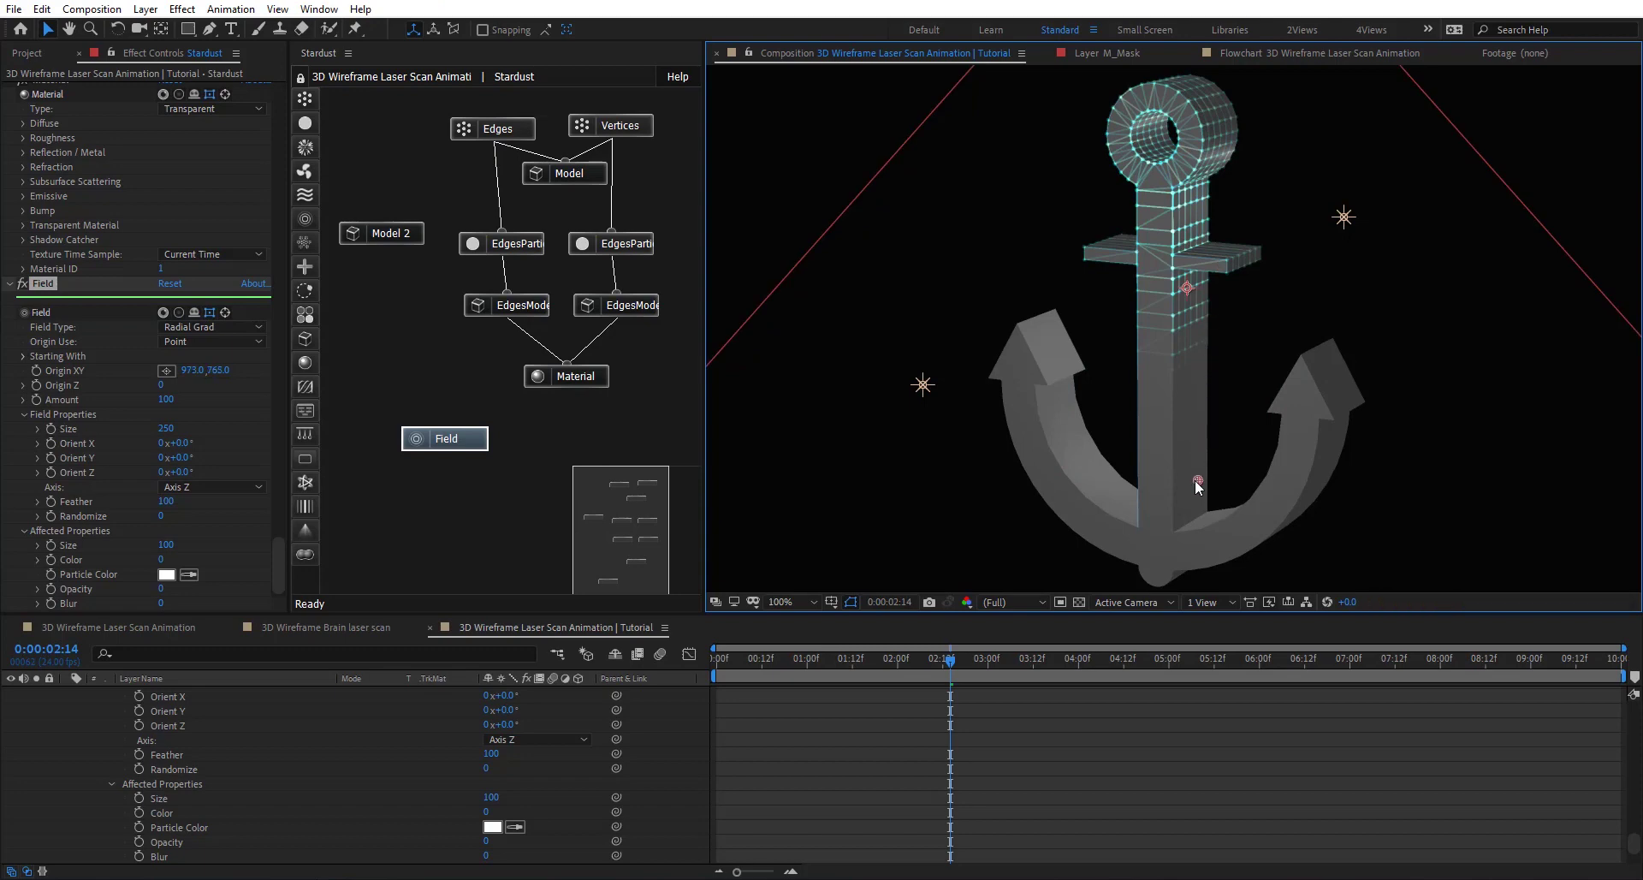
pyautogui.moveTo(1210, 320); pyautogui.dragTo(1166, 227)
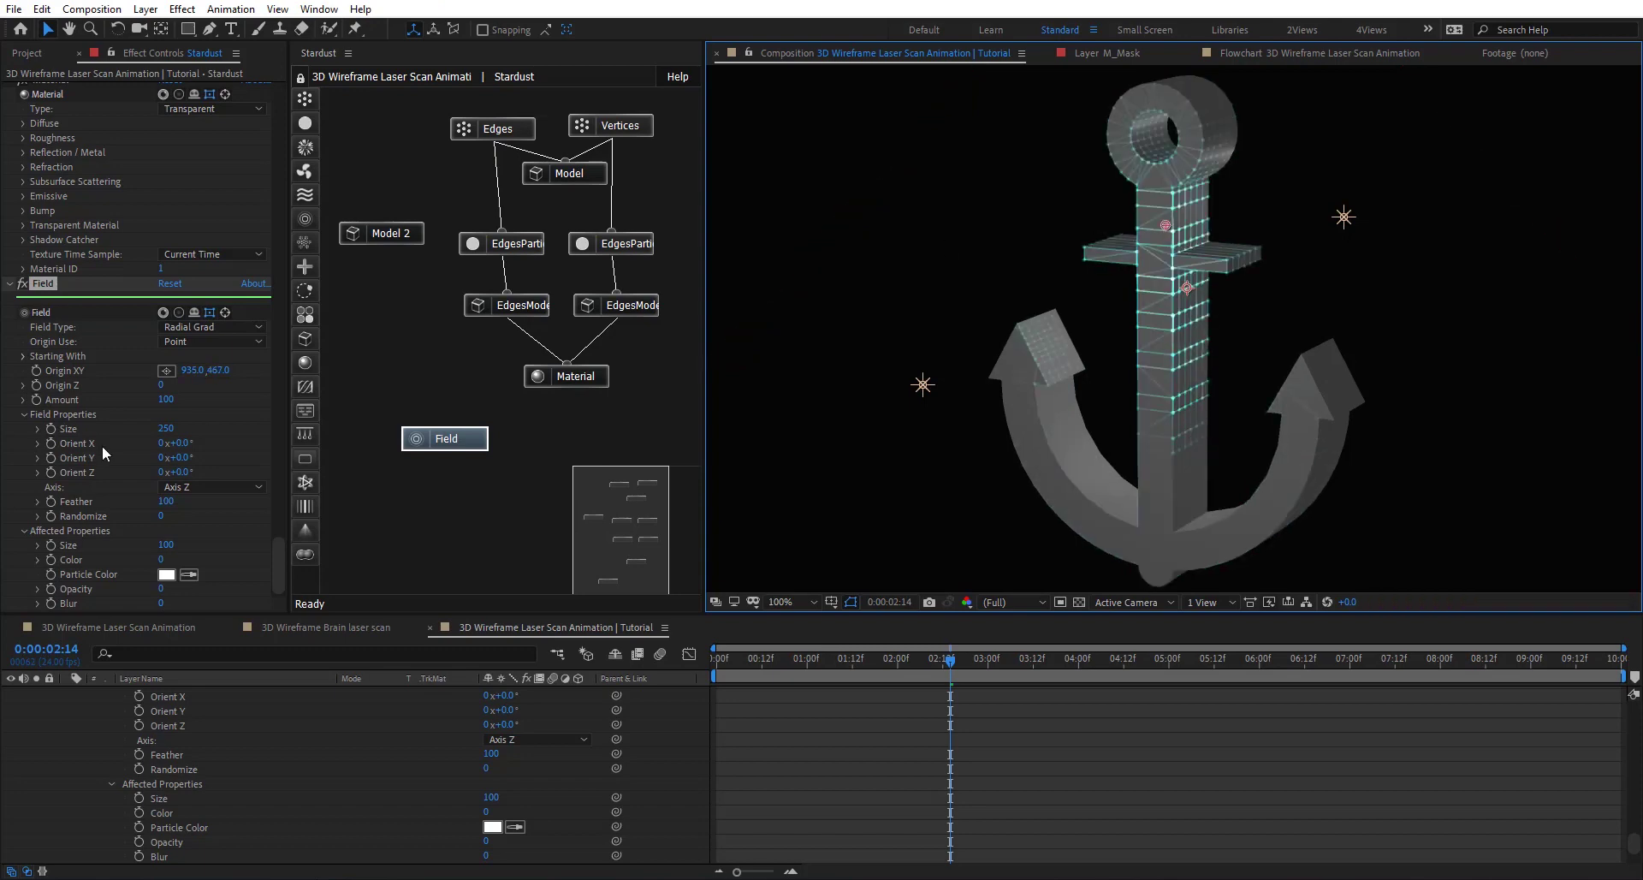
# Step: Set the Field's affected particle color to bright green and raise its Color influence to 292
pyautogui.scroll(-1, 83, 466)
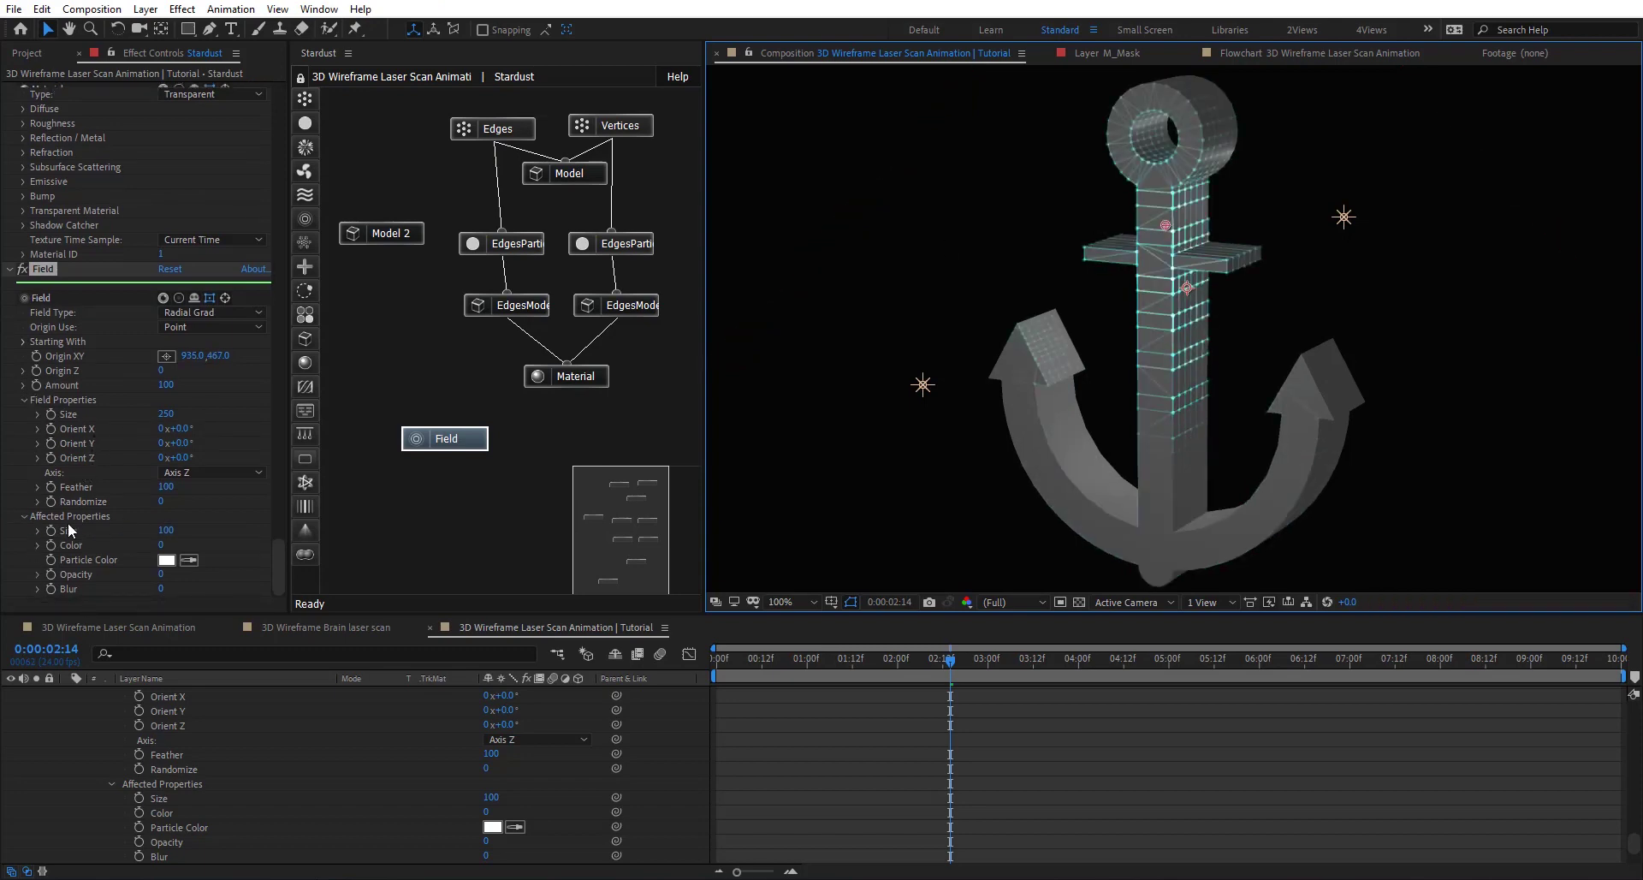
pyautogui.click(166, 561)
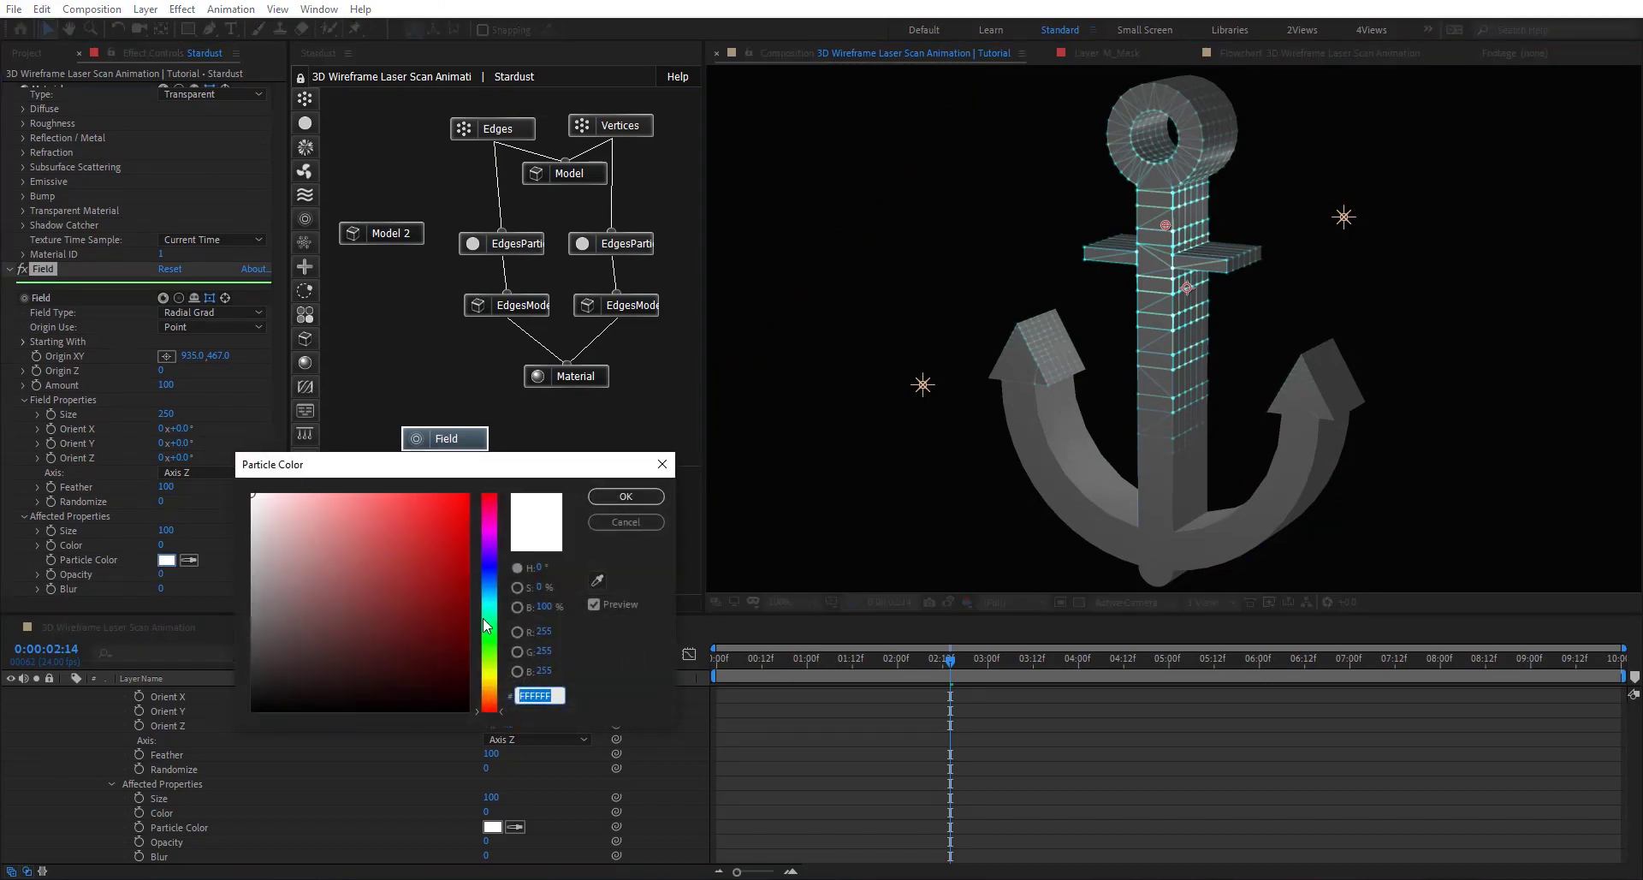
pyautogui.click(486, 629)
pyautogui.click(463, 496)
pyautogui.click(637, 504)
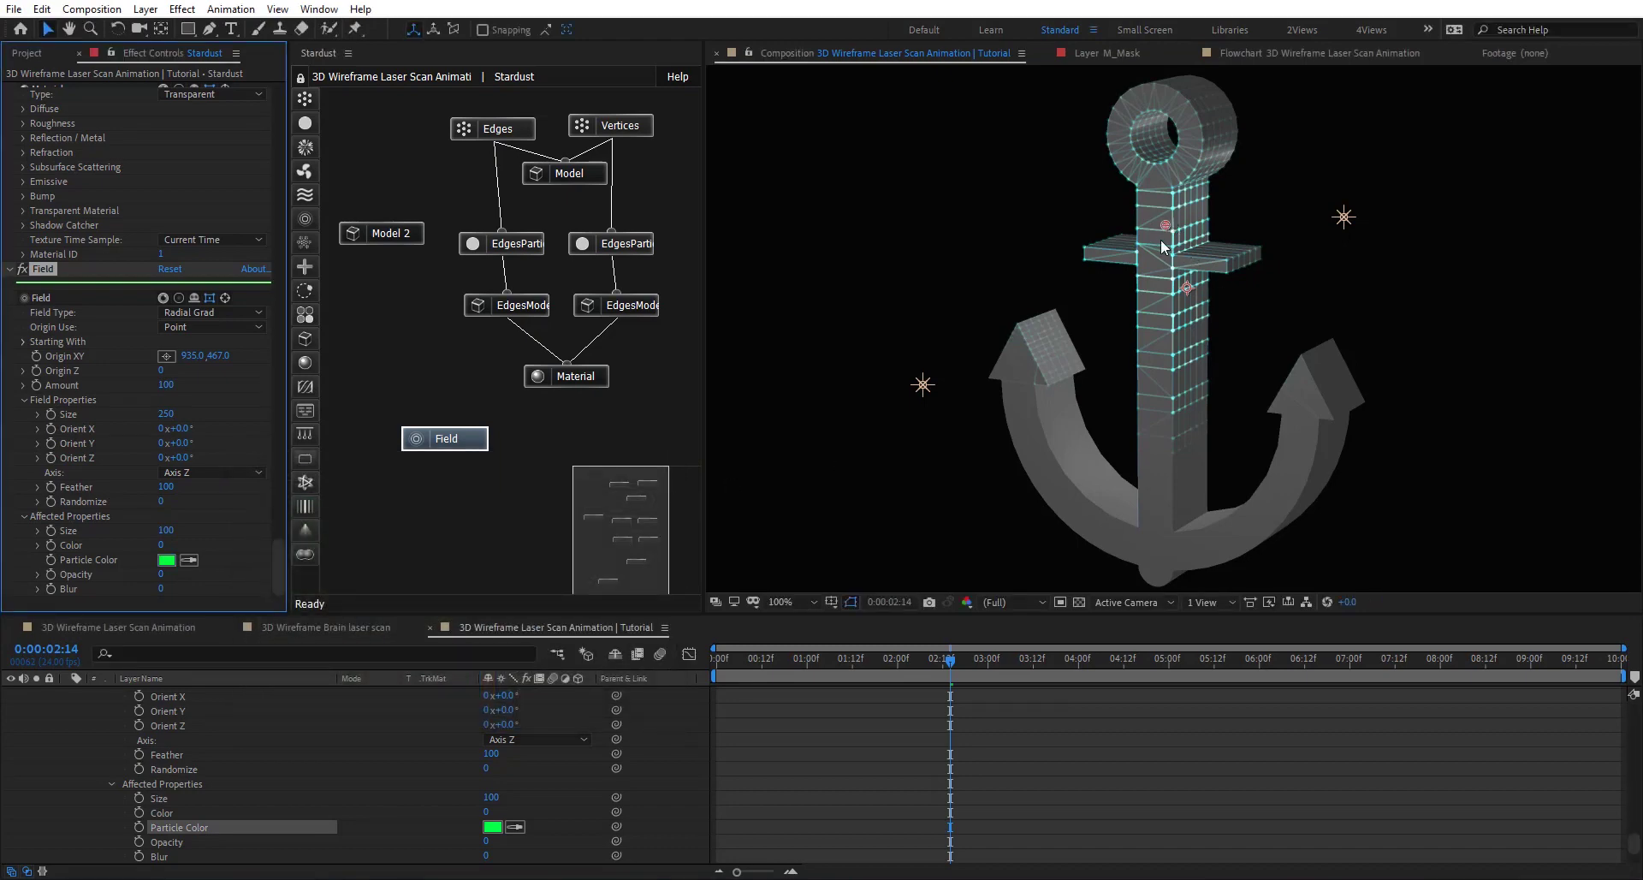
pyautogui.moveTo(1165, 226); pyautogui.dragTo(1159, 244)
pyautogui.moveTo(161, 546); pyautogui.dragTo(878, 540)
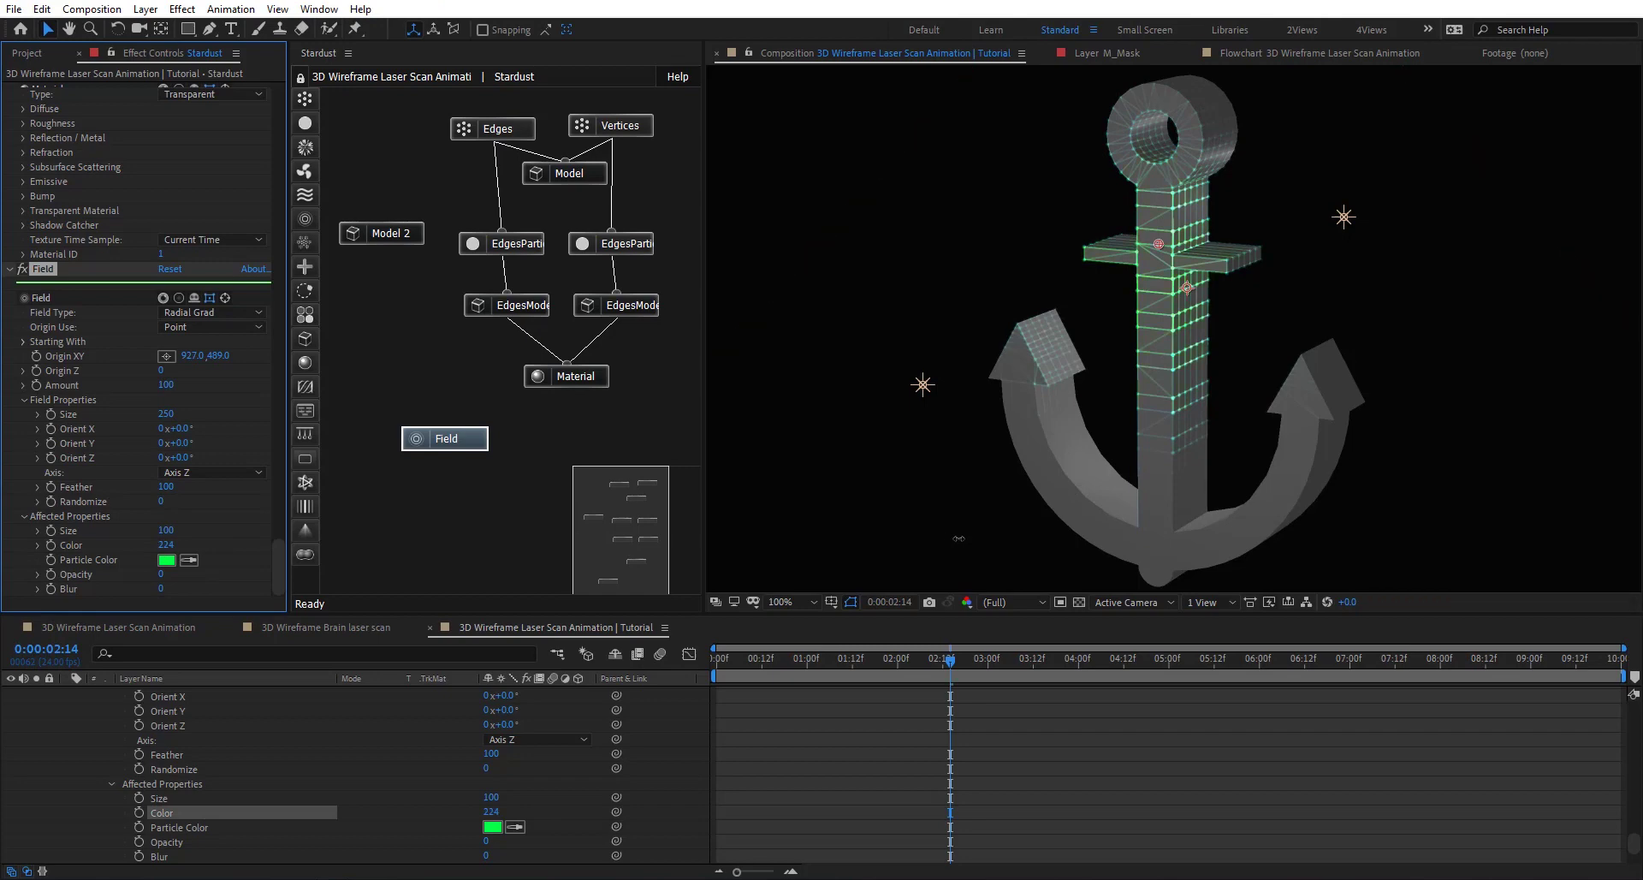
# Step: Move the Field's origin to the anchor's lower curve at 851, 841 and set the affected Opacity to 100
pyautogui.moveTo(1158, 244)
pyautogui.mouseDown()
pyautogui.moveTo(1187, 490)
pyautogui.moveTo(1036, 554)
pyautogui.moveTo(1094, 548)
pyautogui.mouseUp()
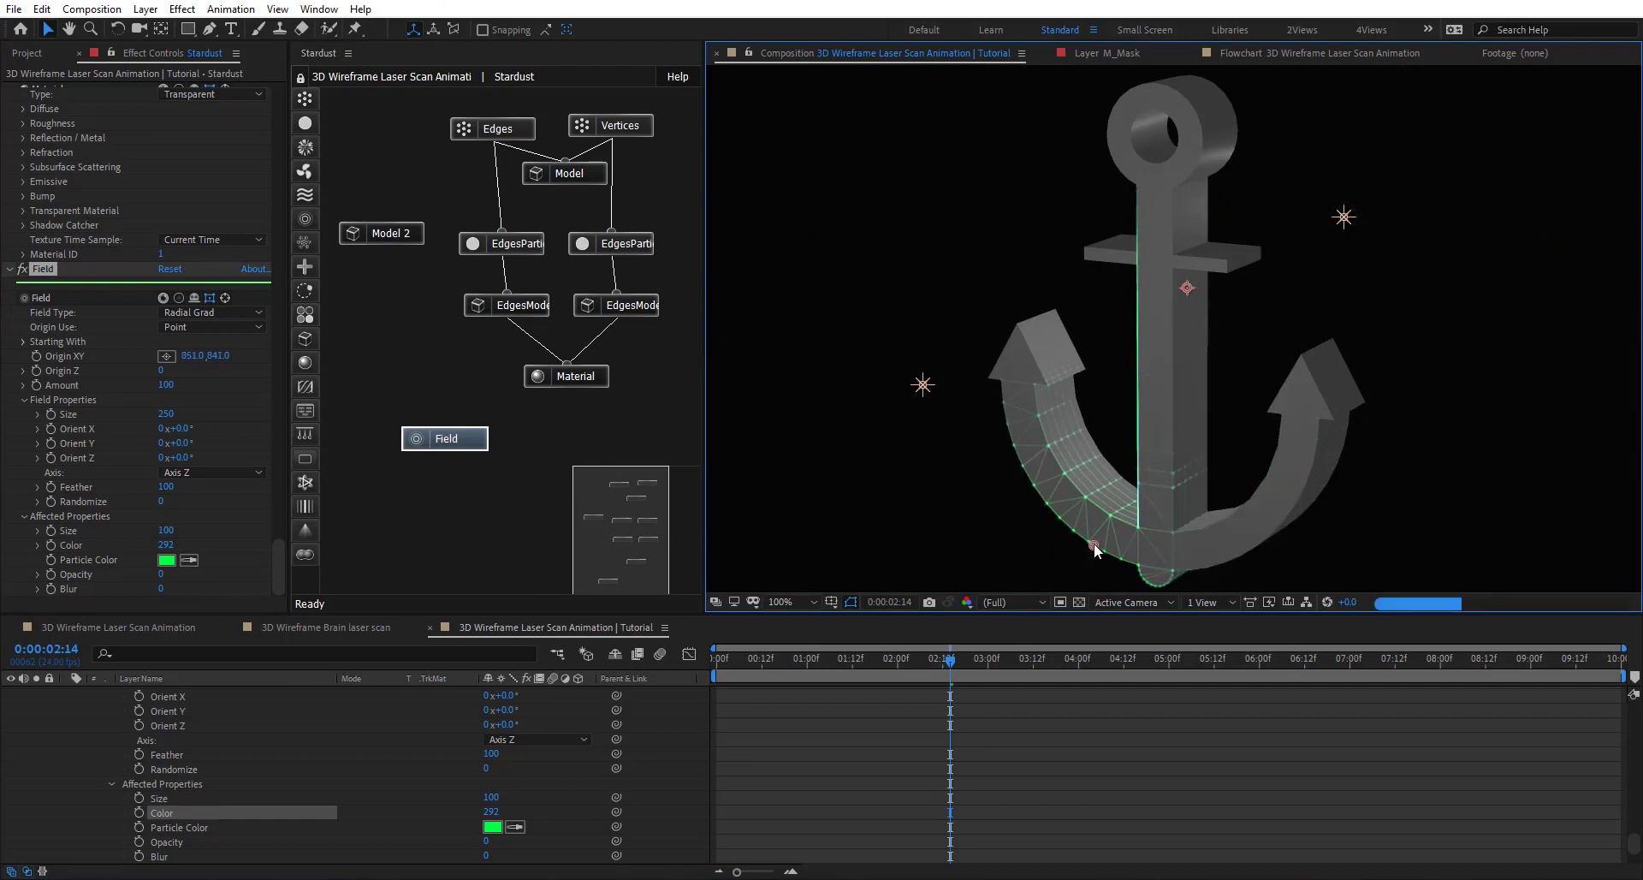
pyautogui.moveTo(1156, 391); pyautogui.dragTo(1090, 335)
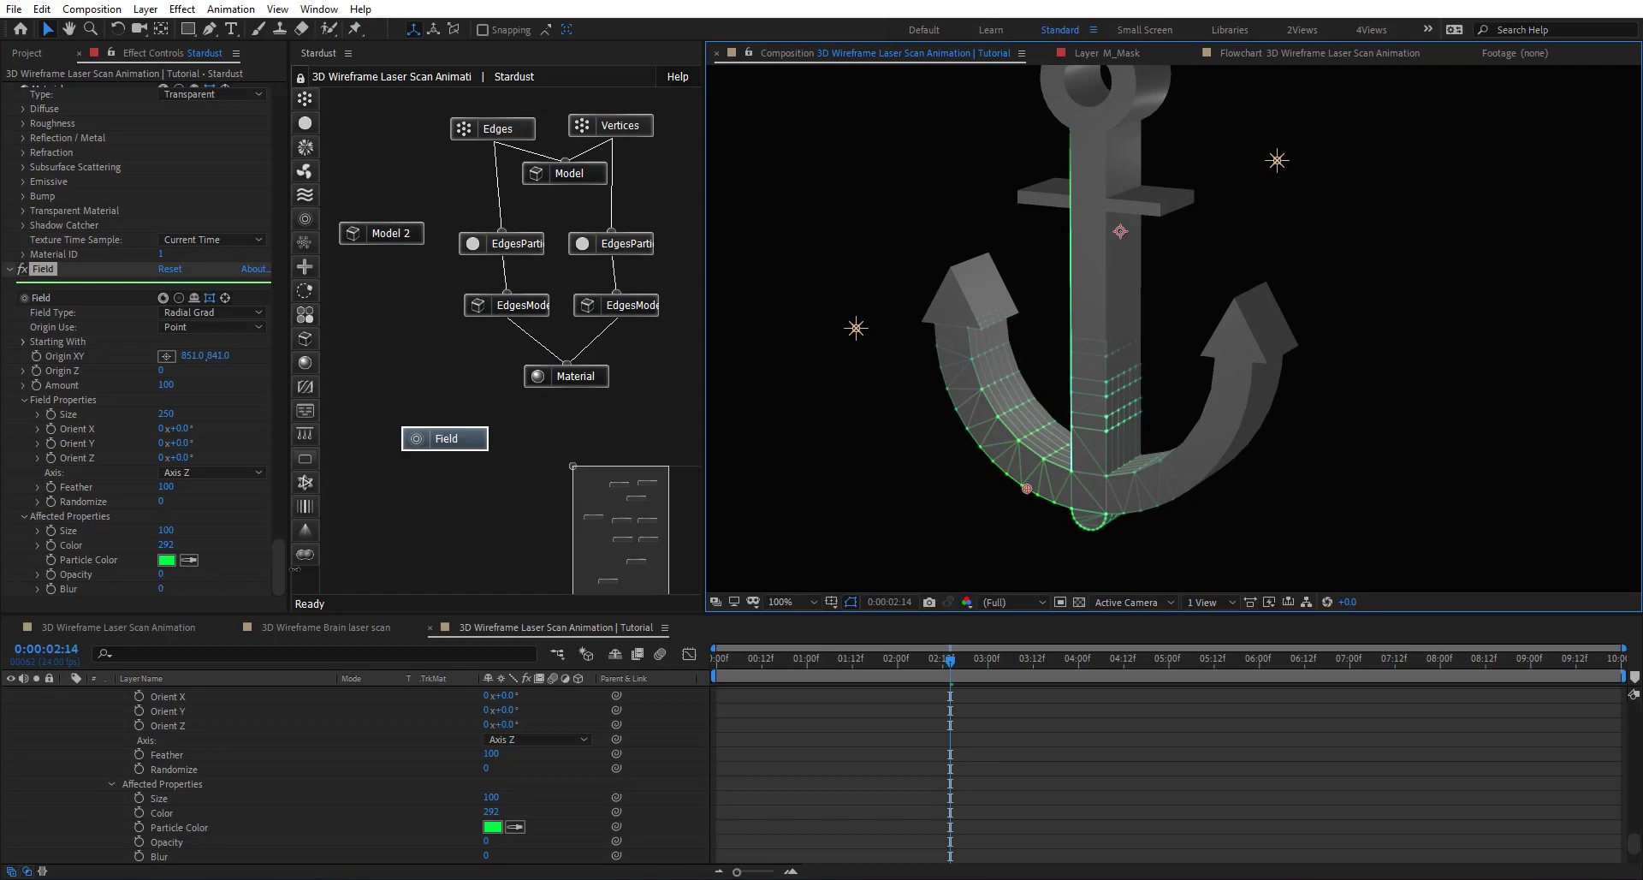
pyautogui.moveTo(161, 574); pyautogui.dragTo(522, 573)
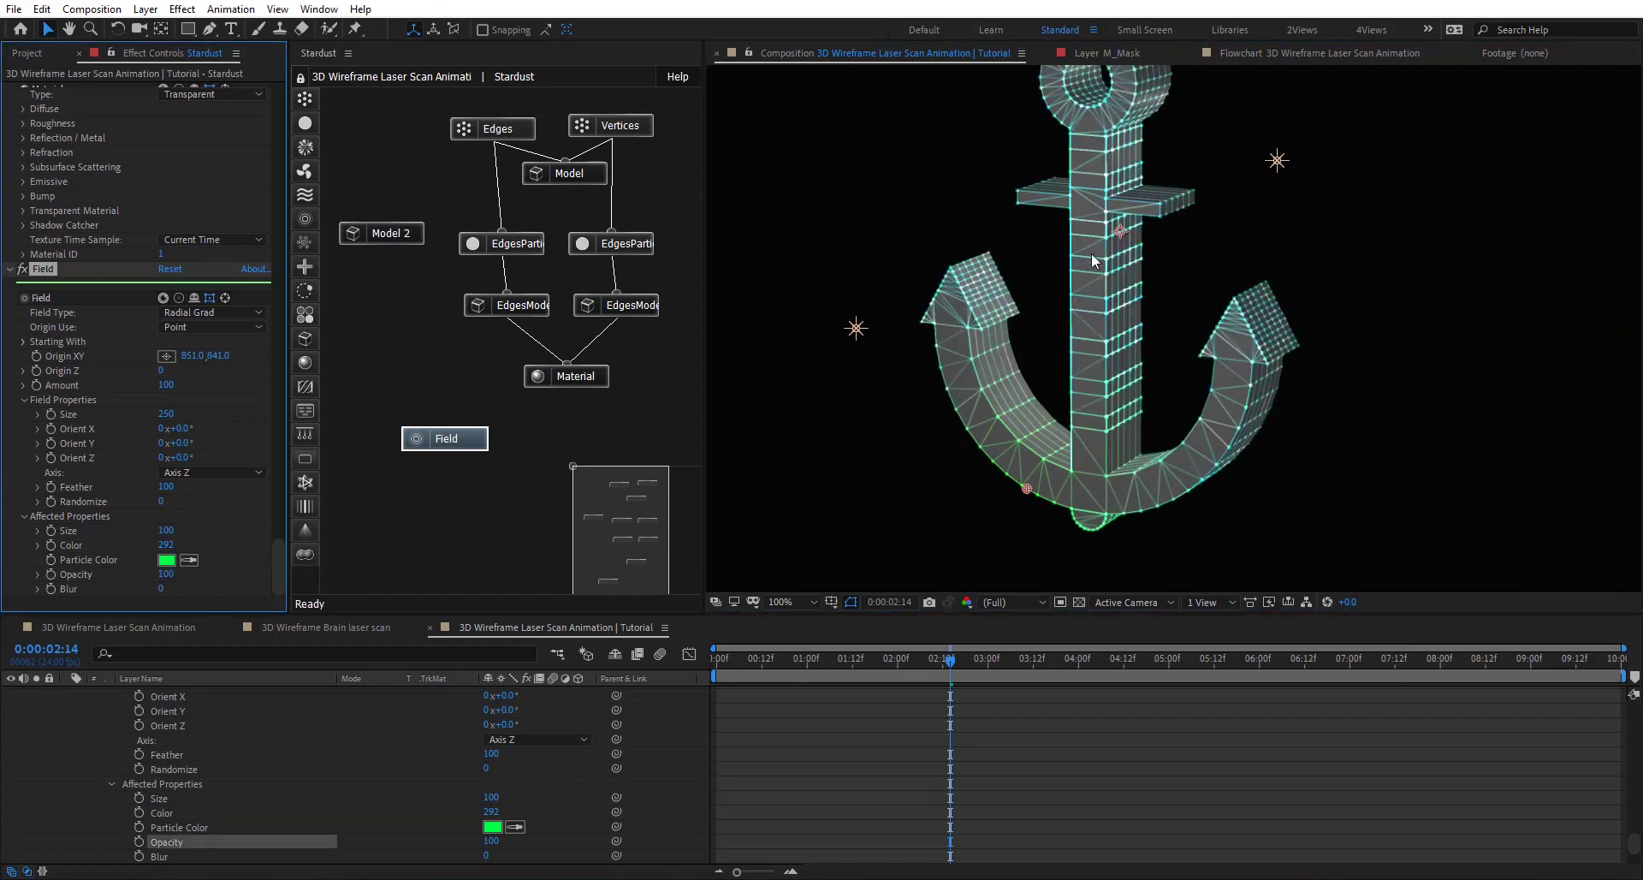
# Step: Move the Field's origin up to the anchor's shaft near the crossbar and increase the field size
pyautogui.press('h')
pyautogui.moveTo(1141, 173); pyautogui.dragTo(1071, 208)
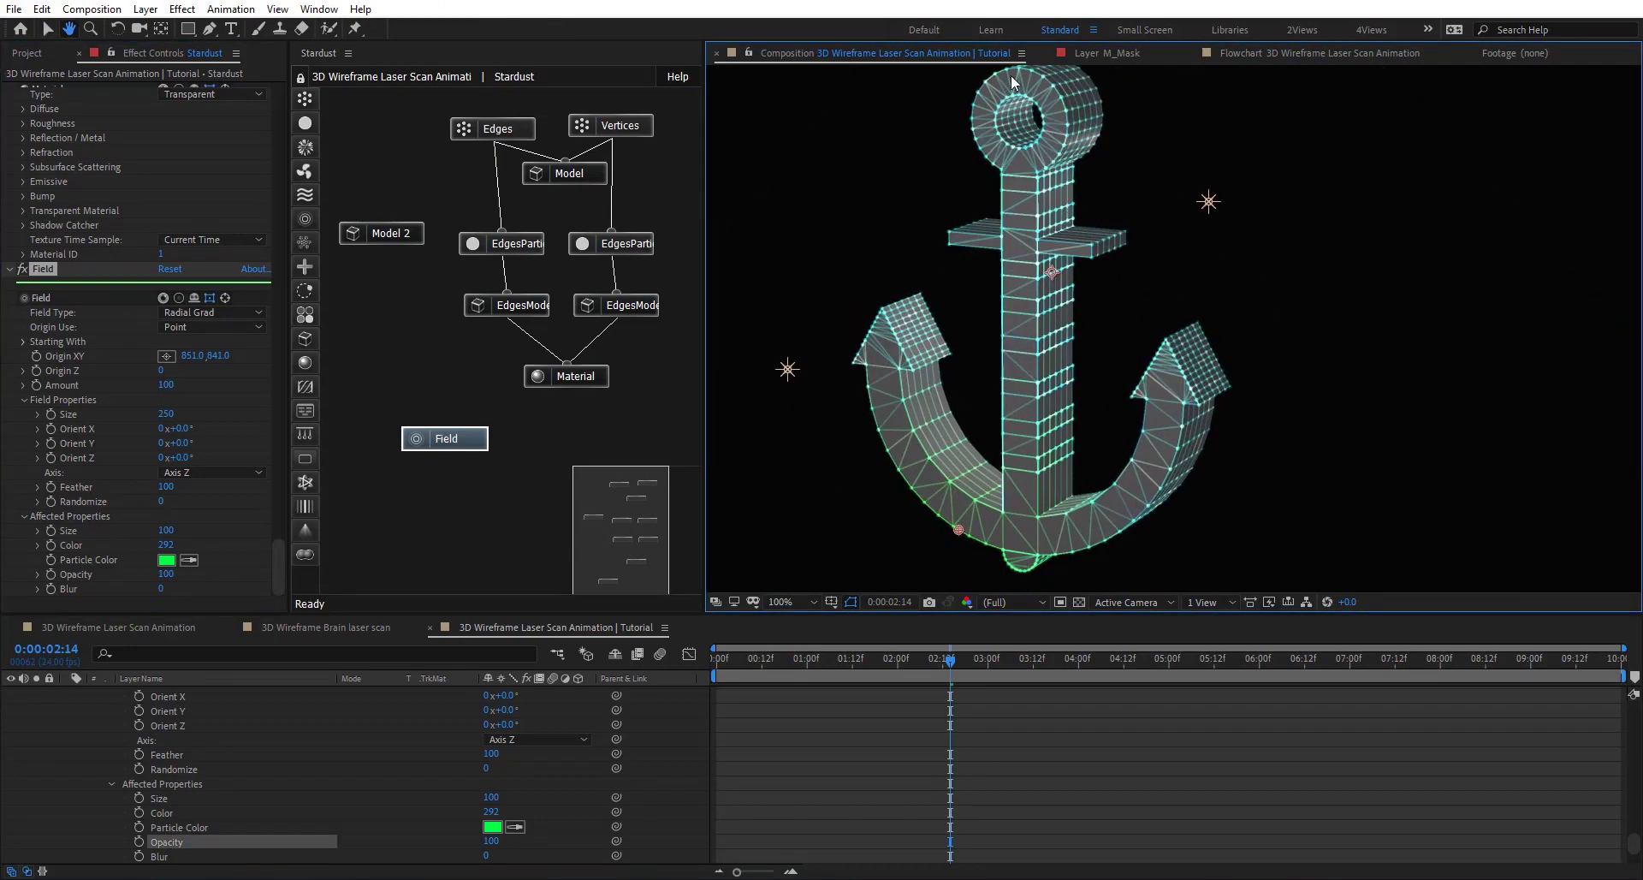
pyautogui.press('v')
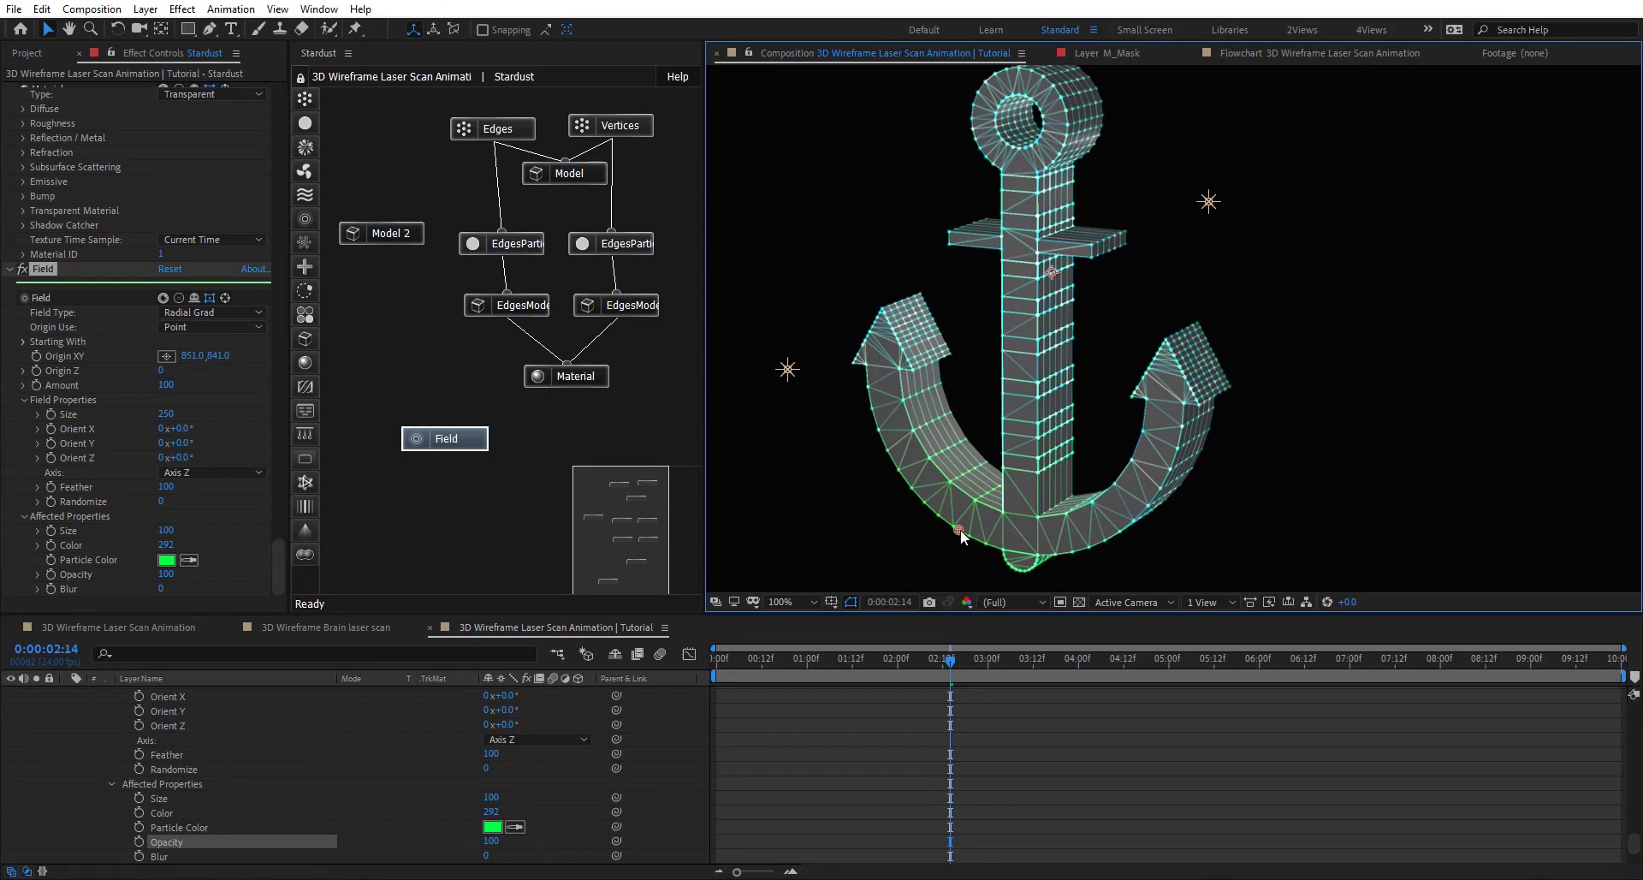
pyautogui.moveTo(988, 484); pyautogui.dragTo(1027, 237)
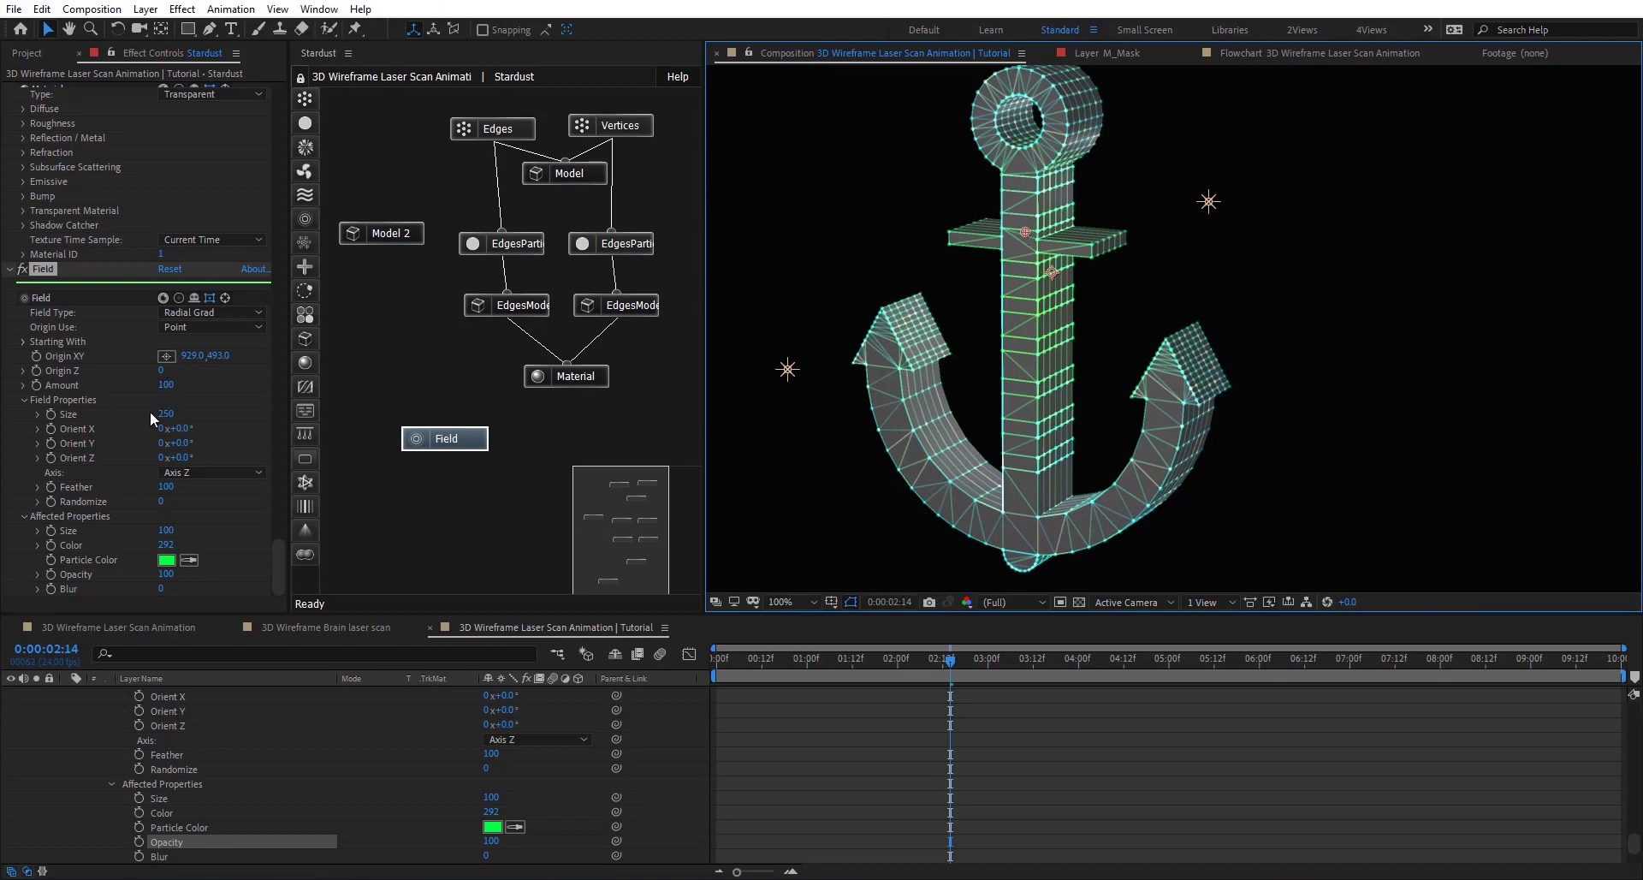
pyautogui.moveTo(164, 415)
pyautogui.mouseDown()
pyautogui.moveTo(530, 377)
pyautogui.moveTo(1001, 250)
pyautogui.moveTo(899, 468)
pyautogui.moveTo(992, 452)
pyautogui.mouseUp()
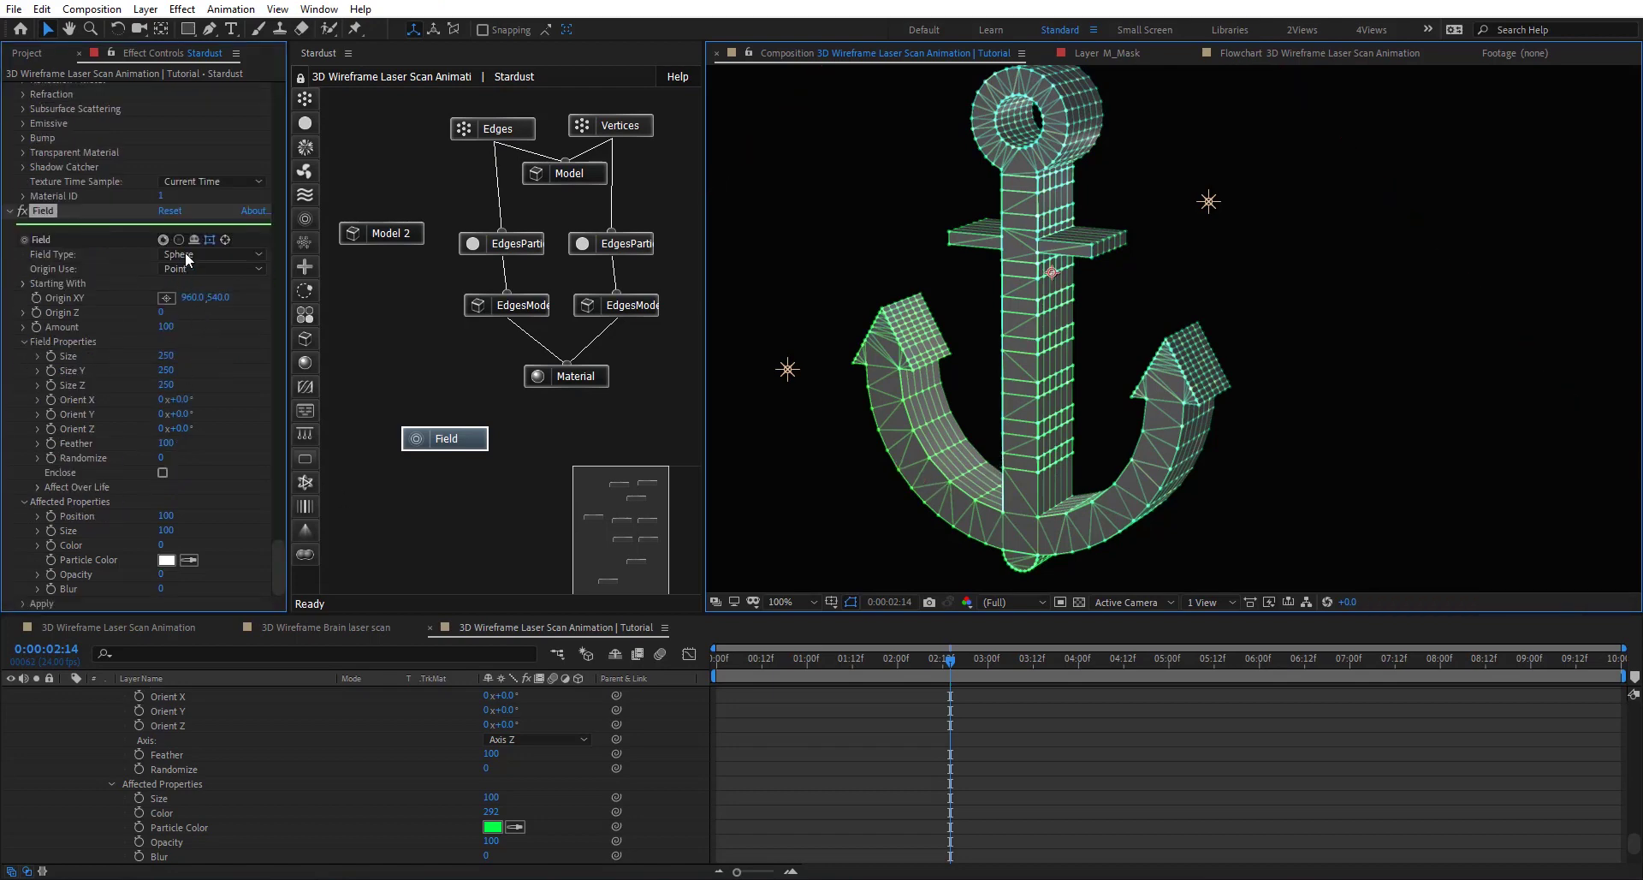
# Step: Set the reset Field's type to Radial Grad and move its origin below the anchor, outside the frame, to 936, 1106
pyautogui.click(186, 254)
pyautogui.click(220, 330)
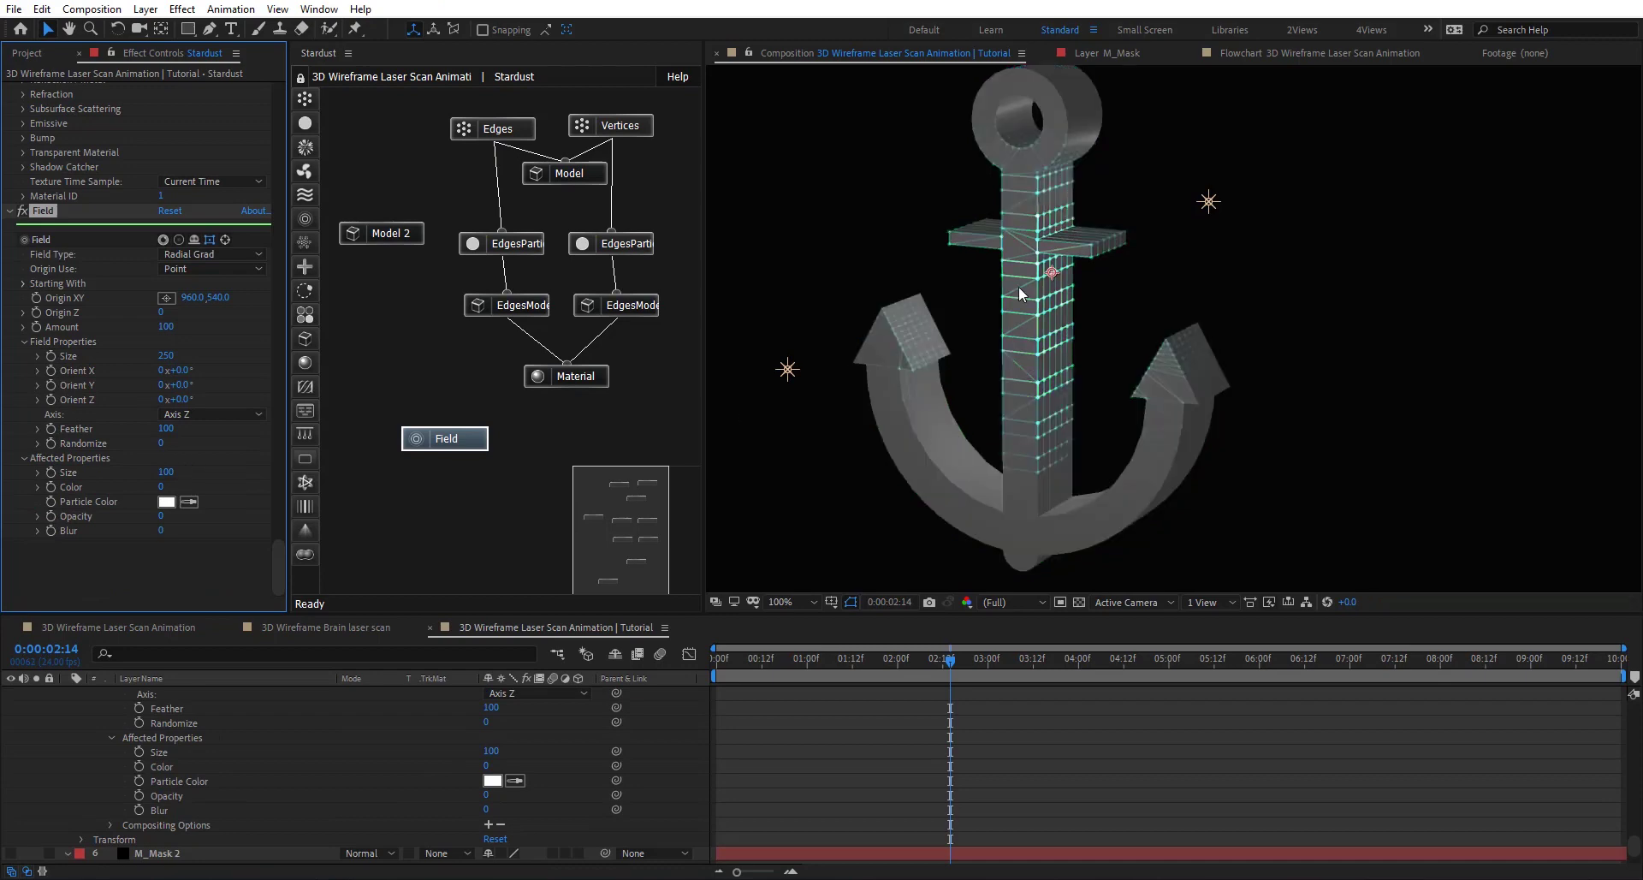
pyautogui.moveTo(1052, 273); pyautogui.dragTo(1032, 572)
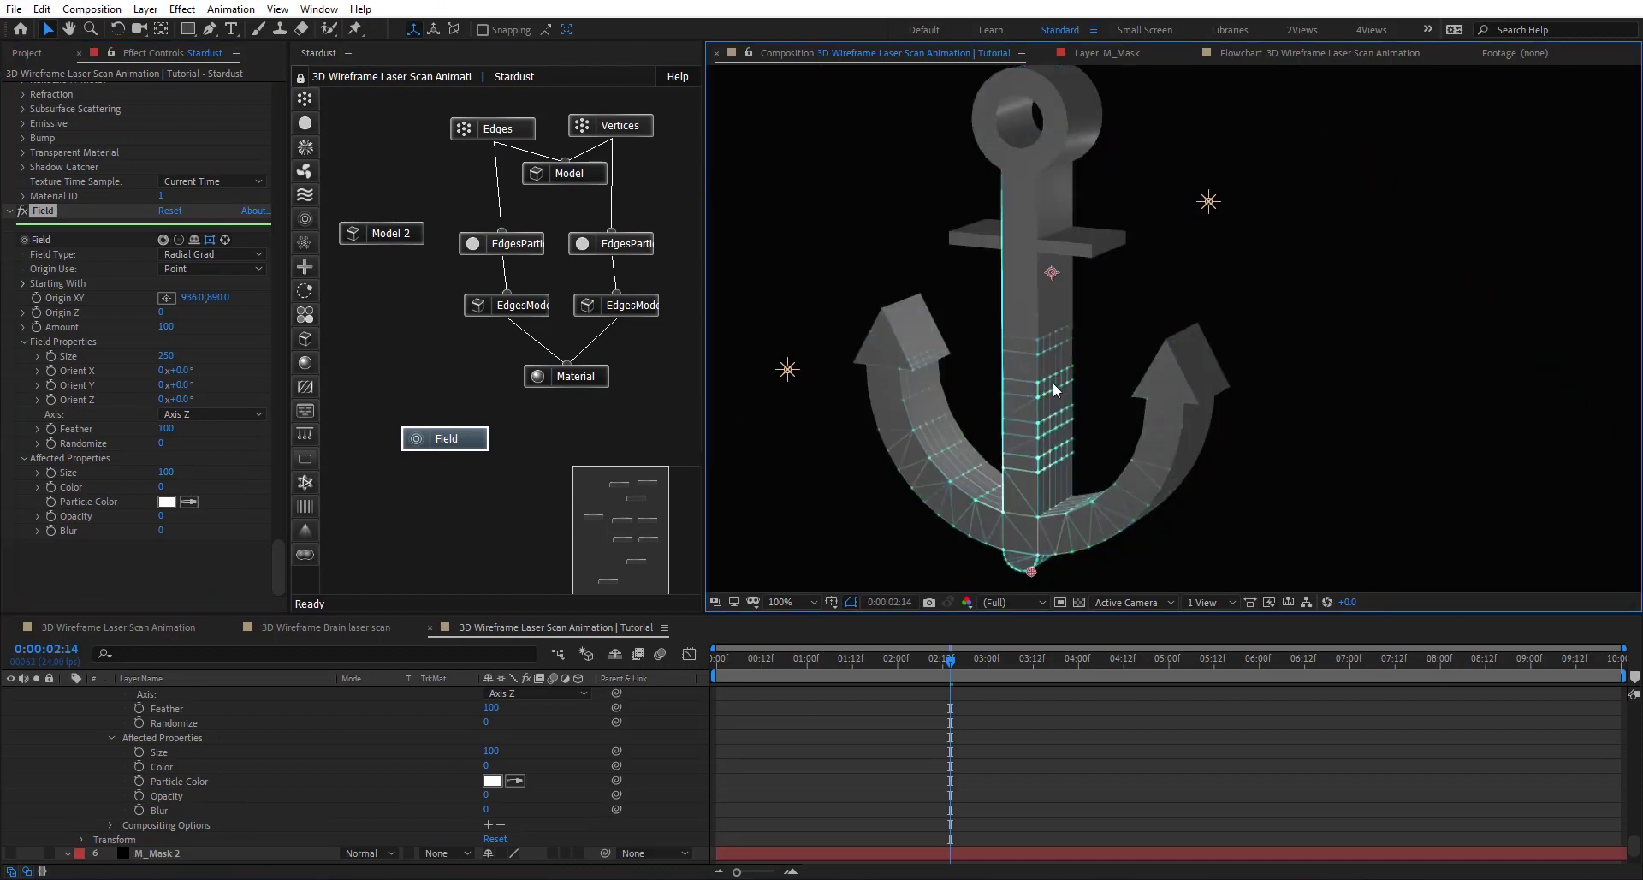
pyautogui.scroll(-3, 1053, 373)
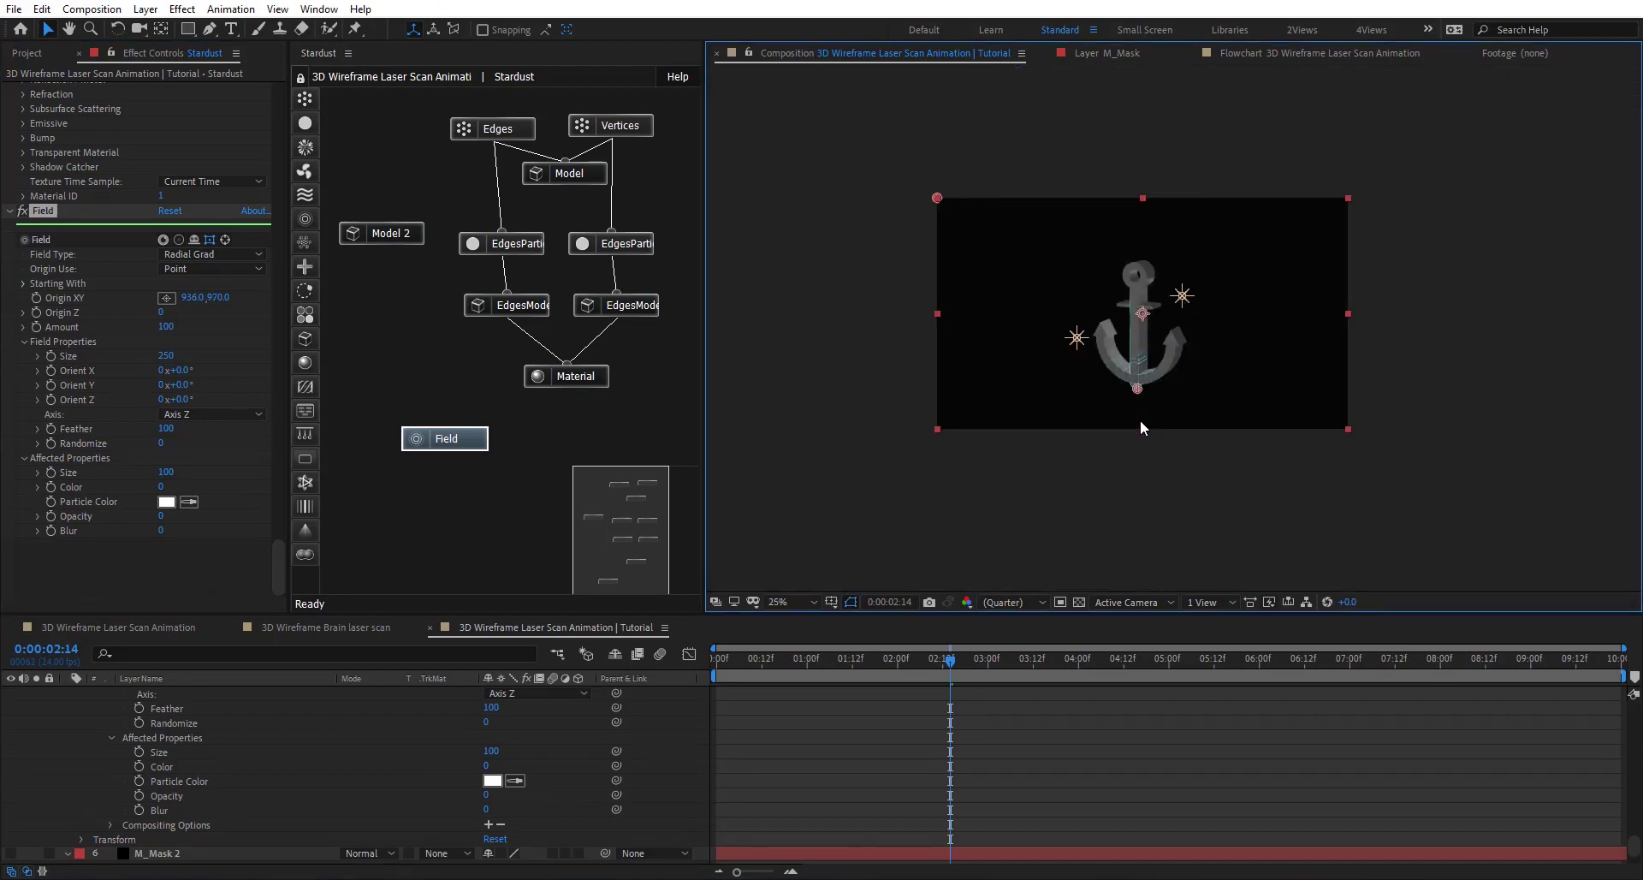
pyautogui.moveTo(1141, 435); pyautogui.dragTo(1141, 436)
# Step: Shift the Origin XY keyframe to the timeline start and set the origin to 936, -22 above the frame at 0:00:04:13
pyautogui.press('u')
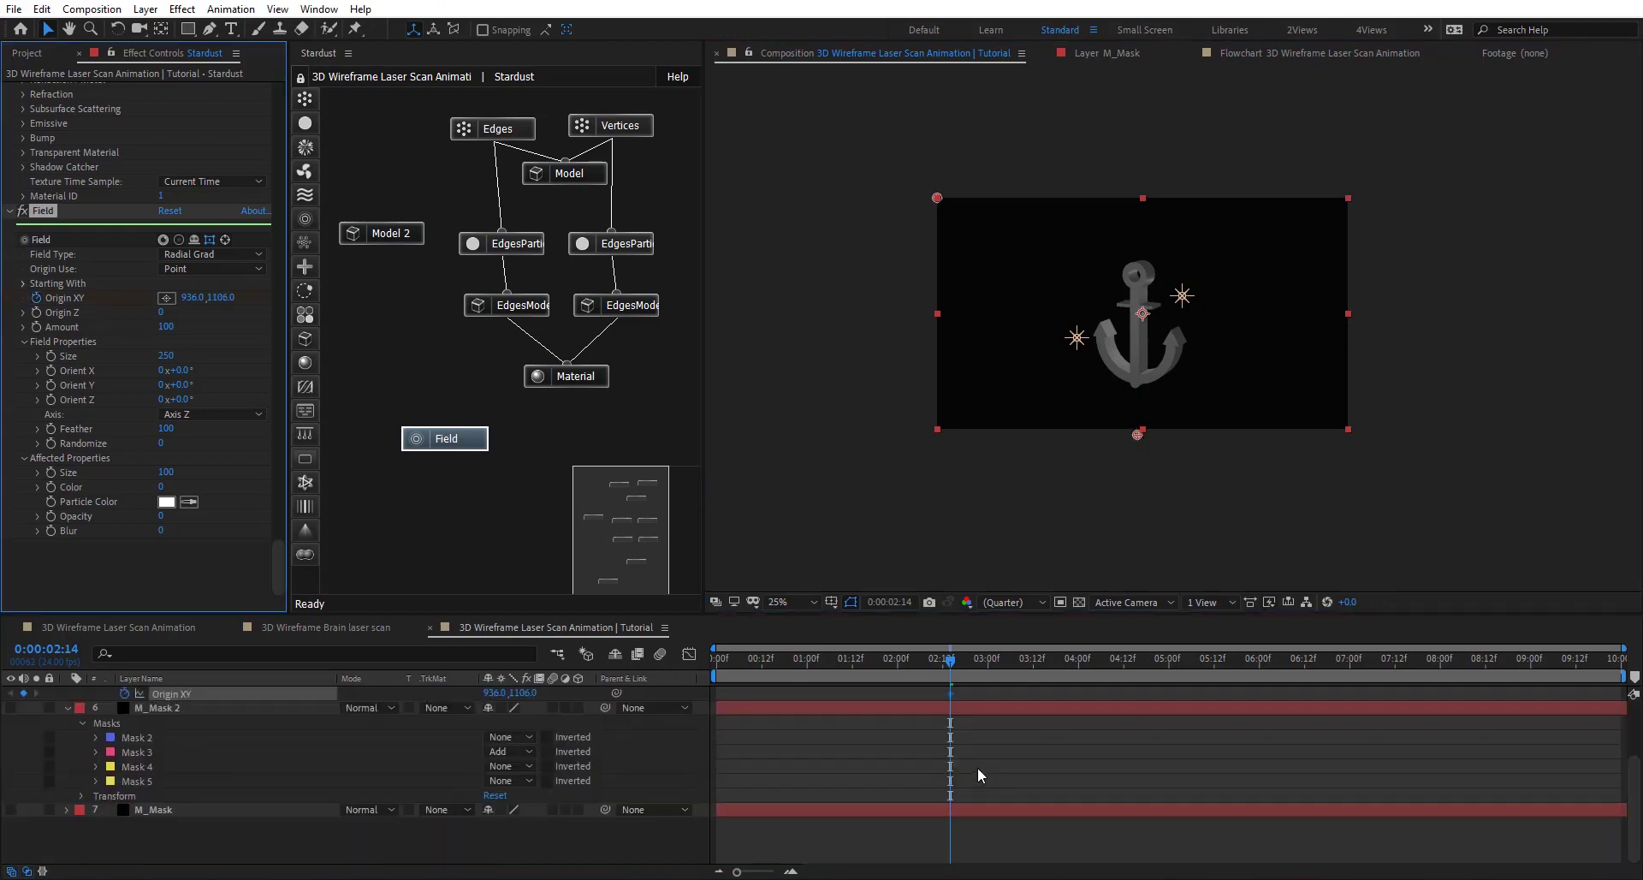
pyautogui.scroll(1, 977, 767)
pyautogui.moveTo(950, 739); pyautogui.dragTo(719, 739)
pyautogui.click(1126, 661)
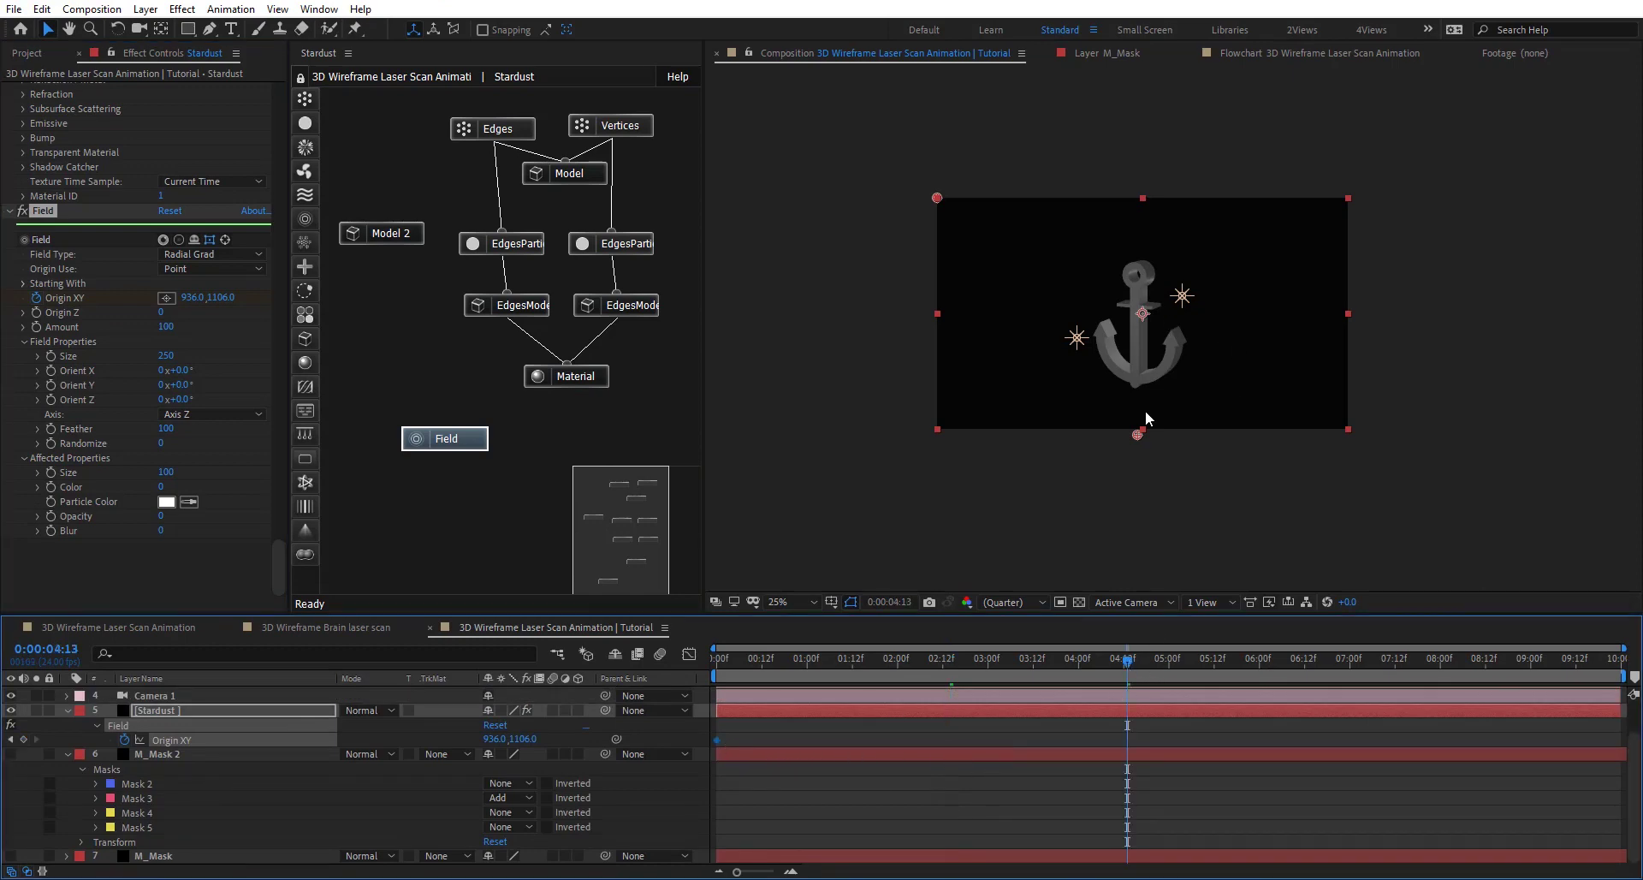
pyautogui.moveTo(1138, 436); pyautogui.dragTo(1136, 197)
# Step: Check the scan at 0:00:01:23, try a size of 400 for the radial field and settle on 300
pyautogui.press('.')
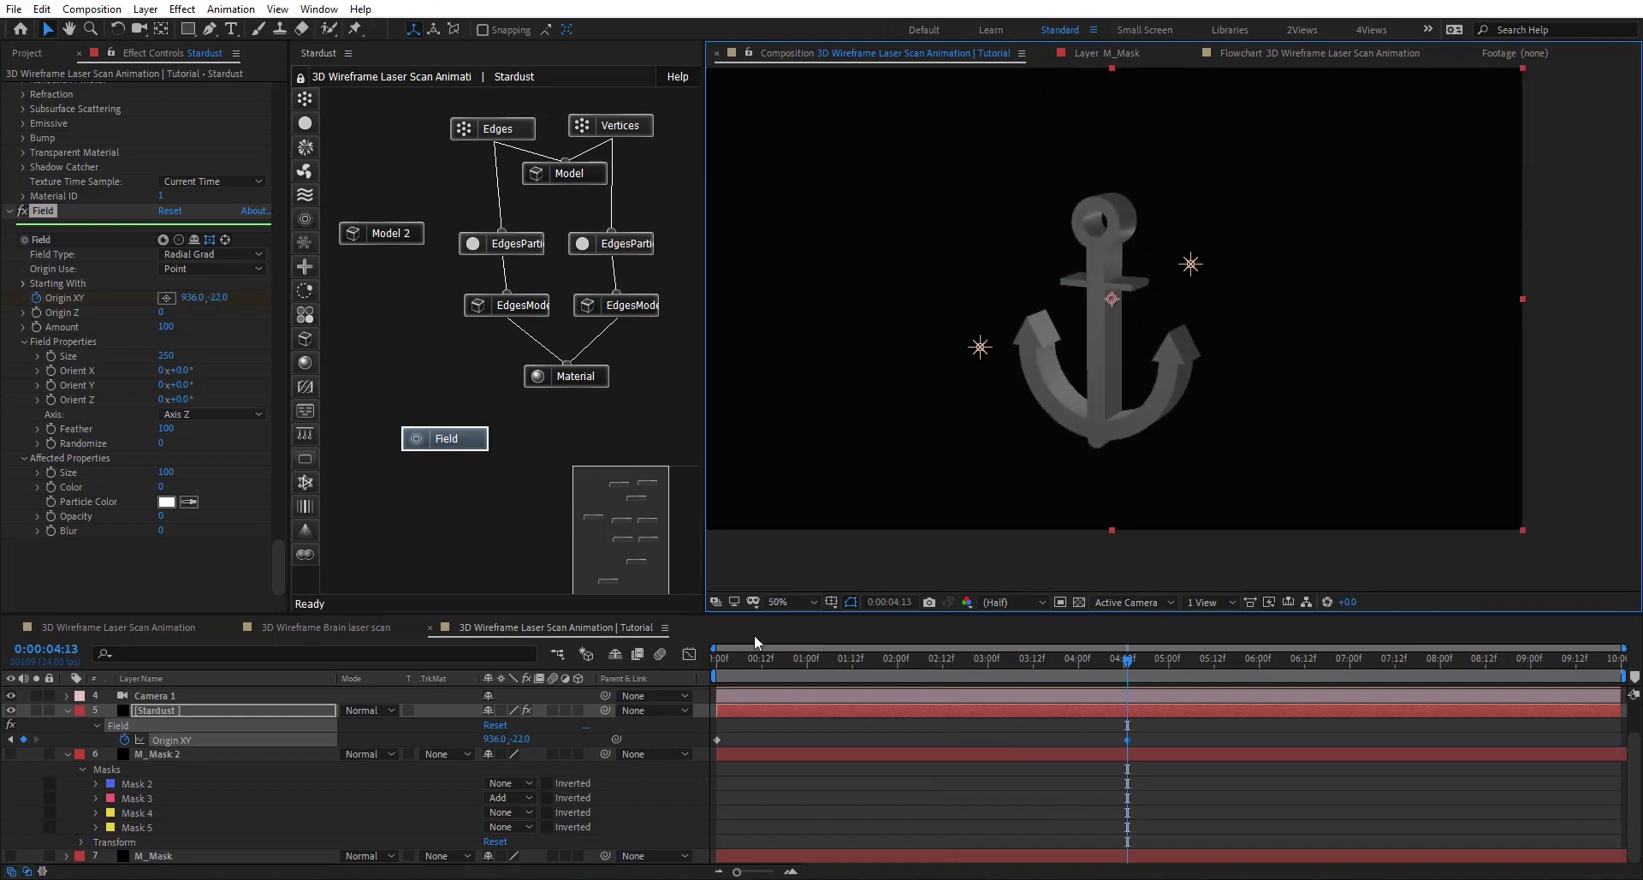
pyautogui.click(790, 598)
pyautogui.click(828, 313)
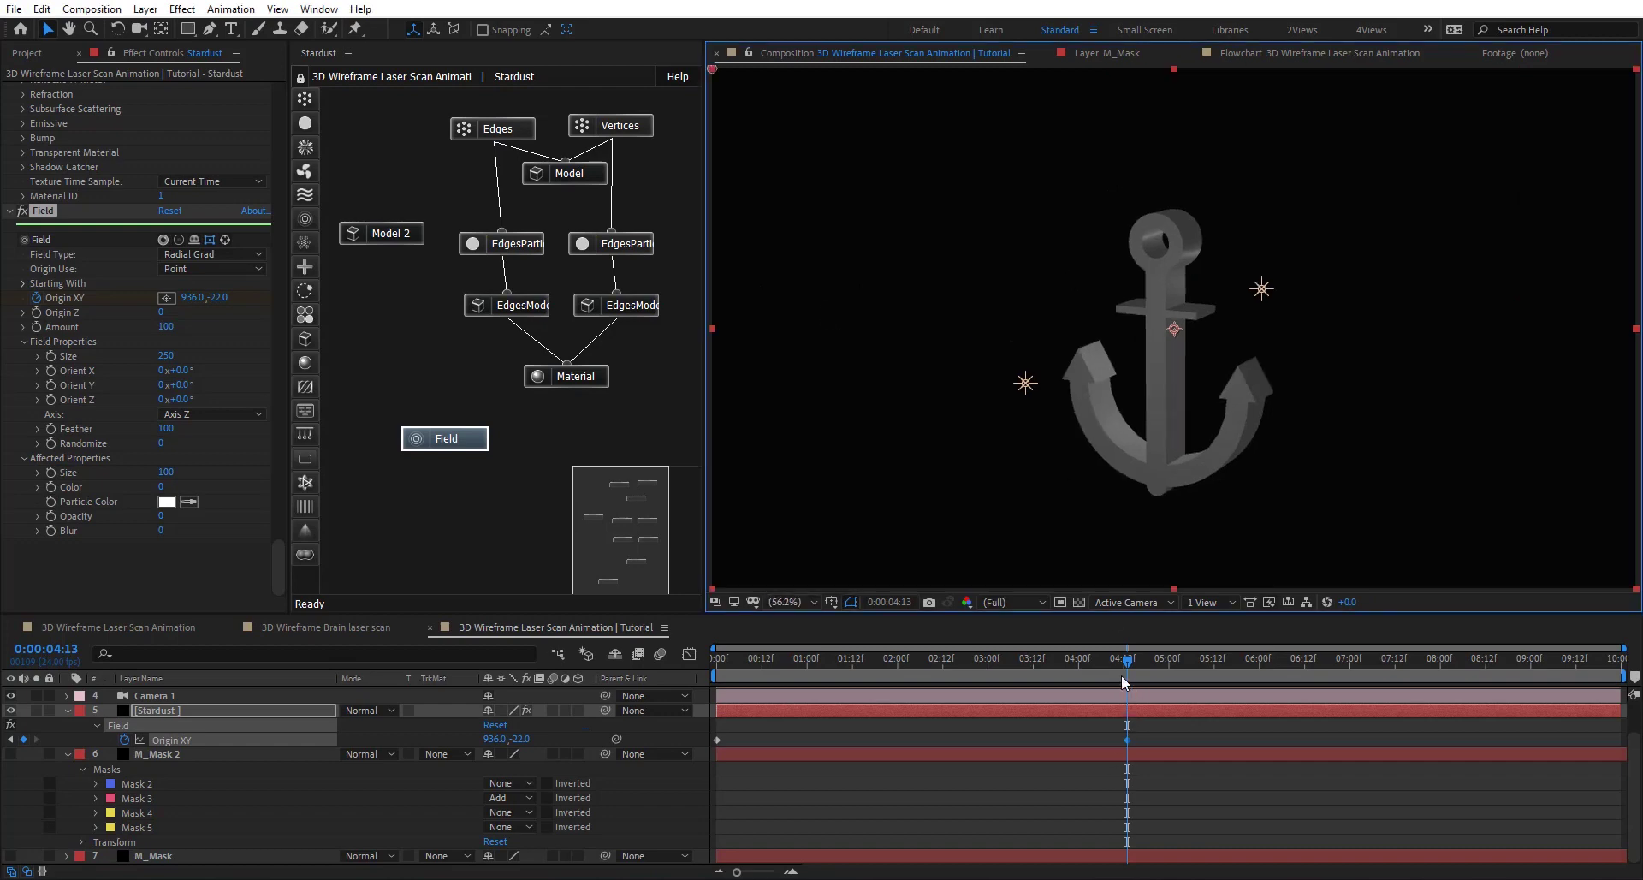
pyautogui.moveTo(1125, 663); pyautogui.dragTo(894, 661)
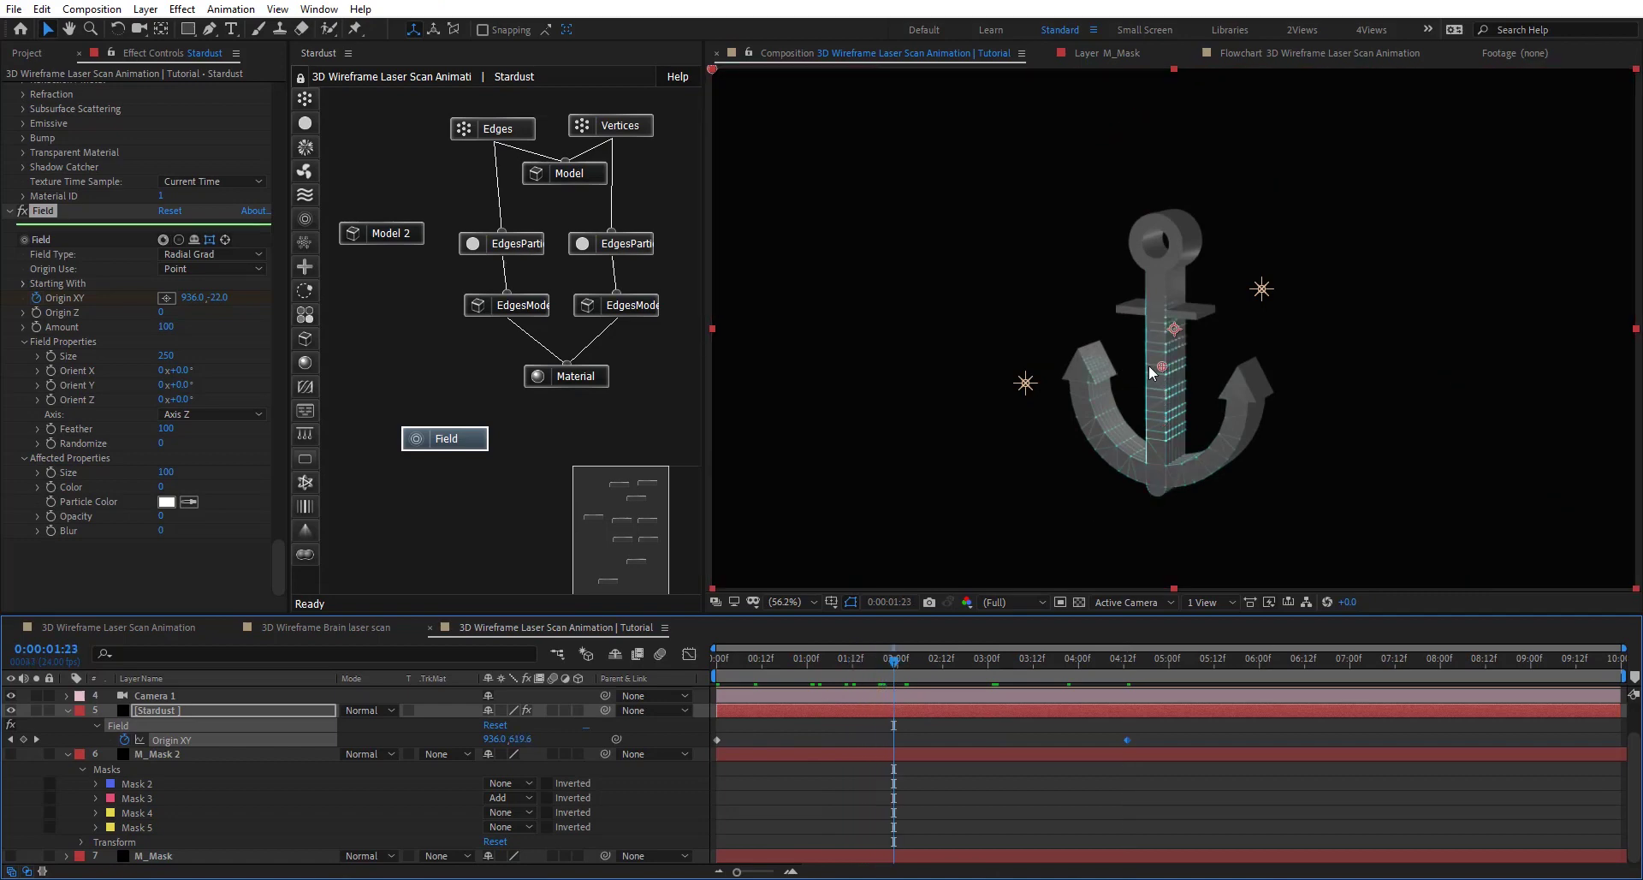
pyautogui.click(165, 356)
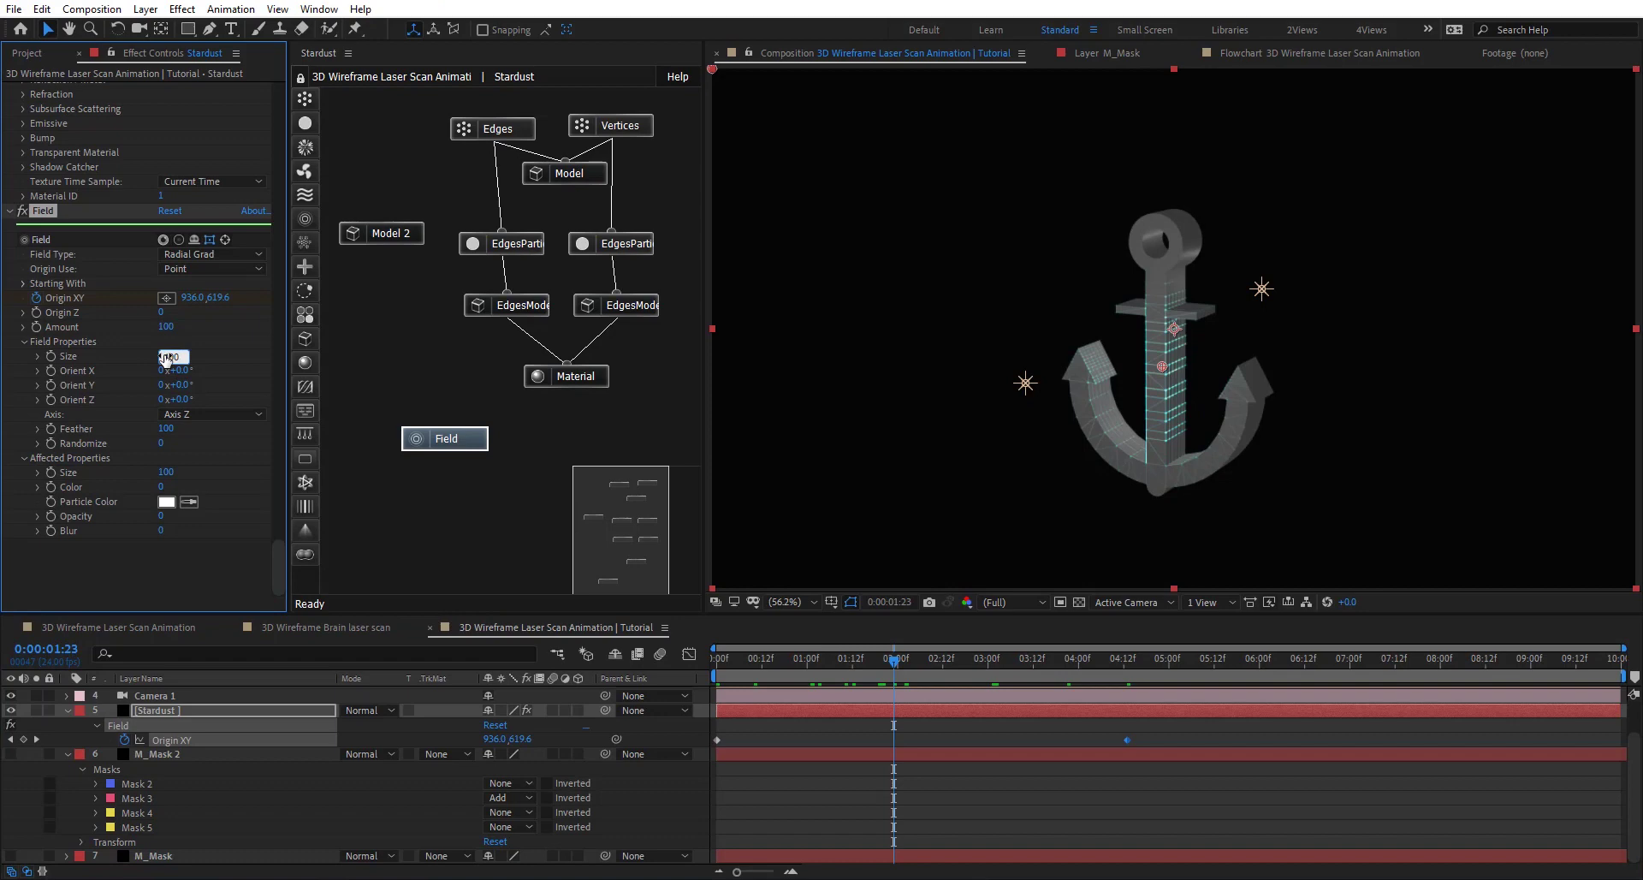
pyautogui.write('400')
pyautogui.press('Return')
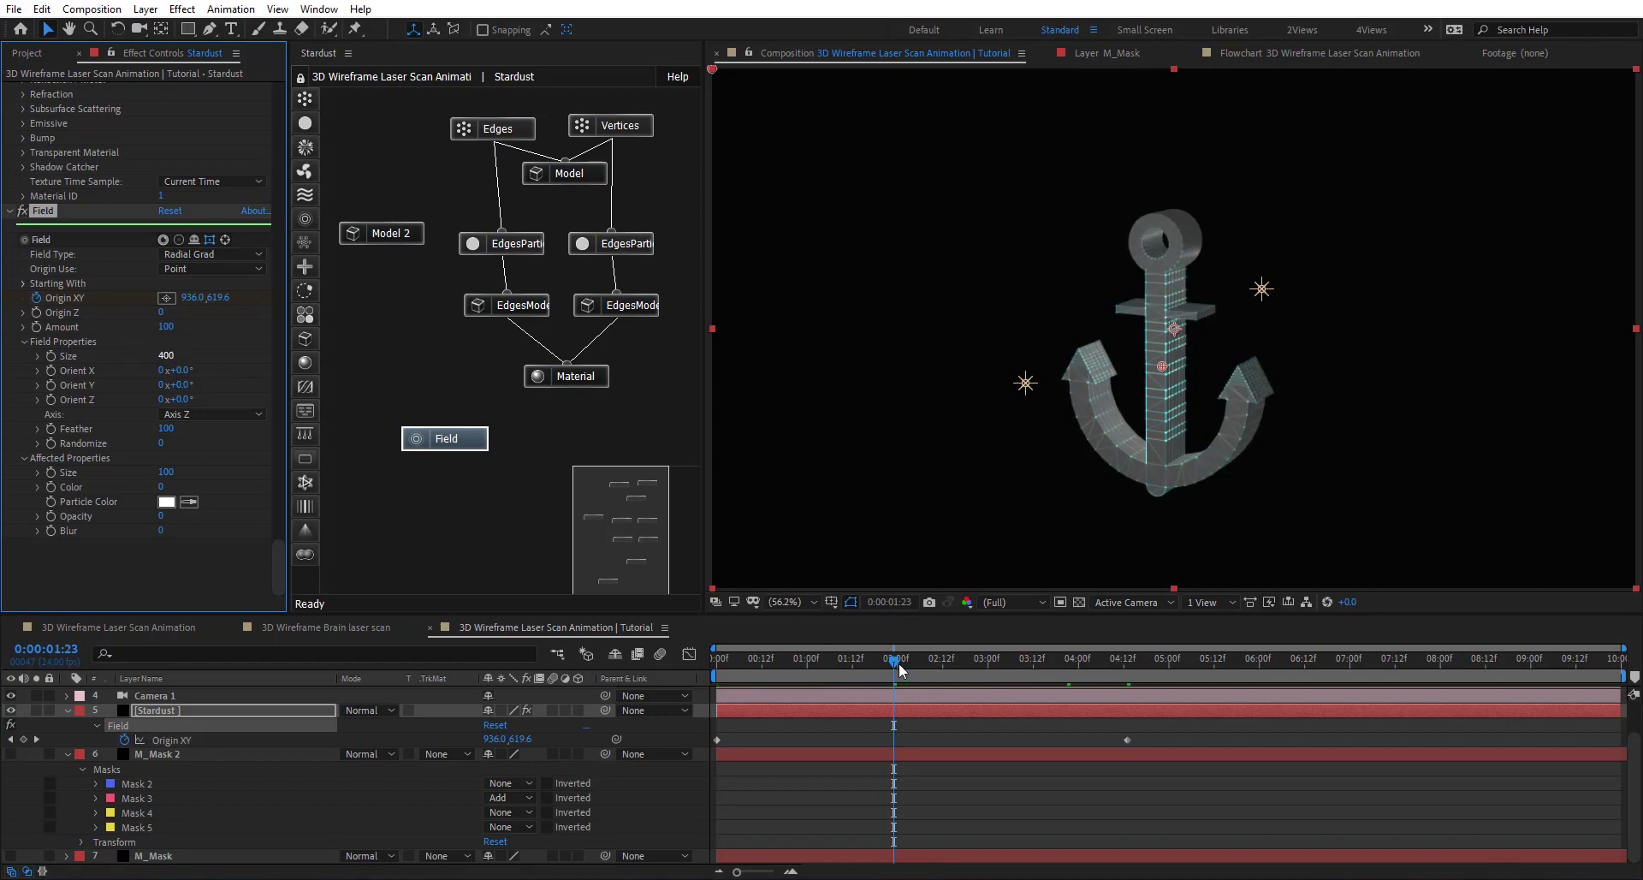
pyautogui.click(165, 356)
pyautogui.write('300')
# Step: At the 0:00:04:13 keyframe, shift the Field's Origin XY slightly sideways to 952, -22
pyautogui.click(175, 741)
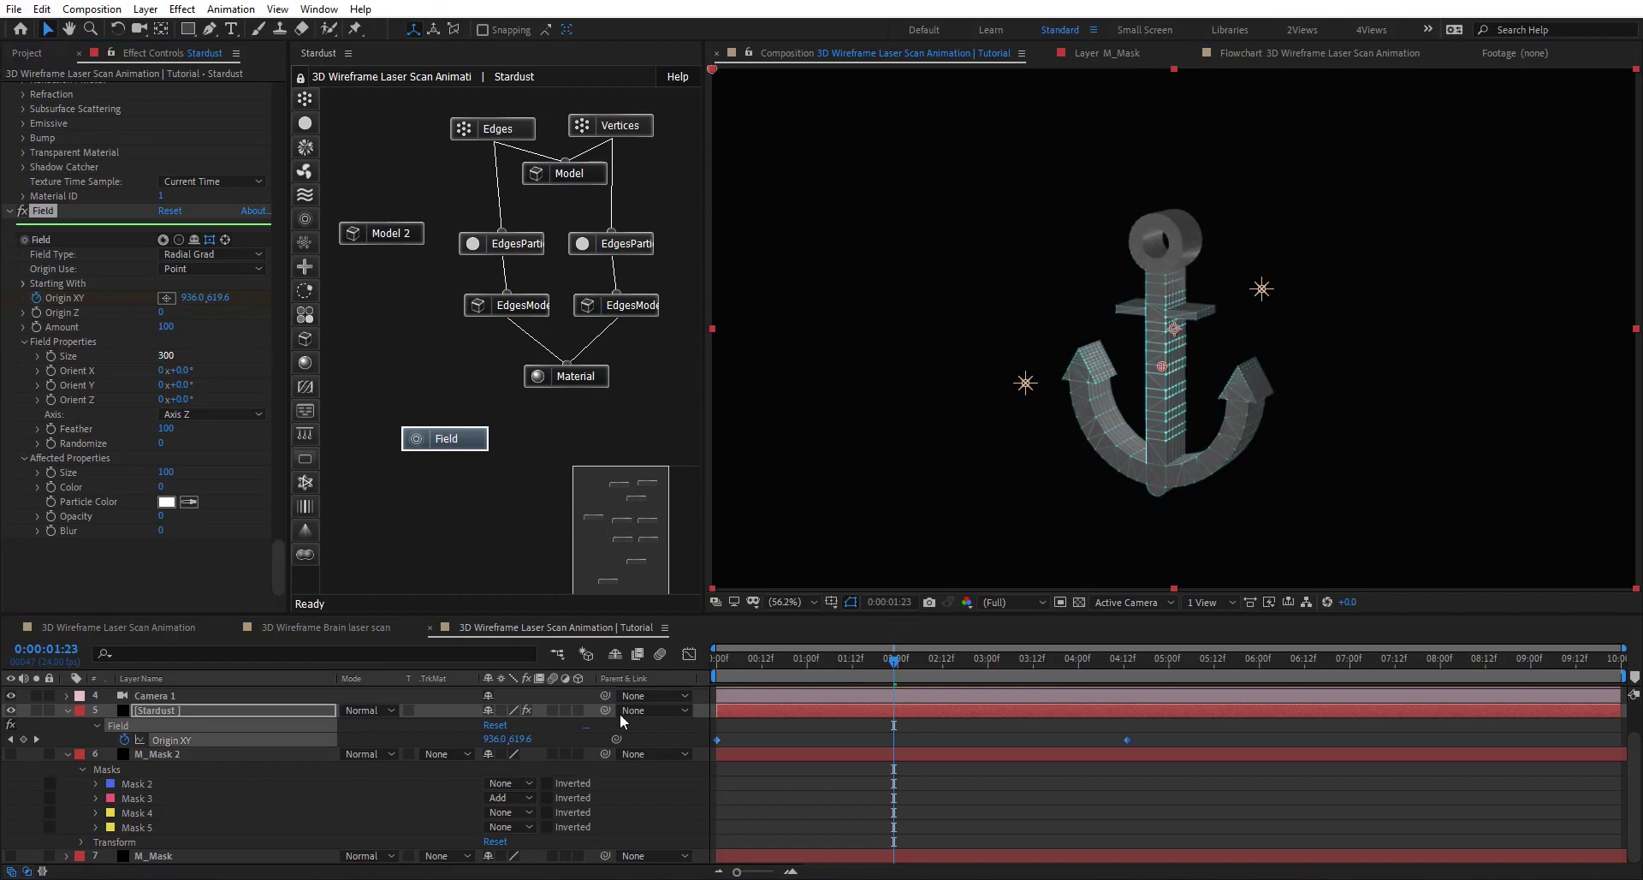
pyautogui.click(1118, 661)
pyautogui.scroll(-1, 1123, 191)
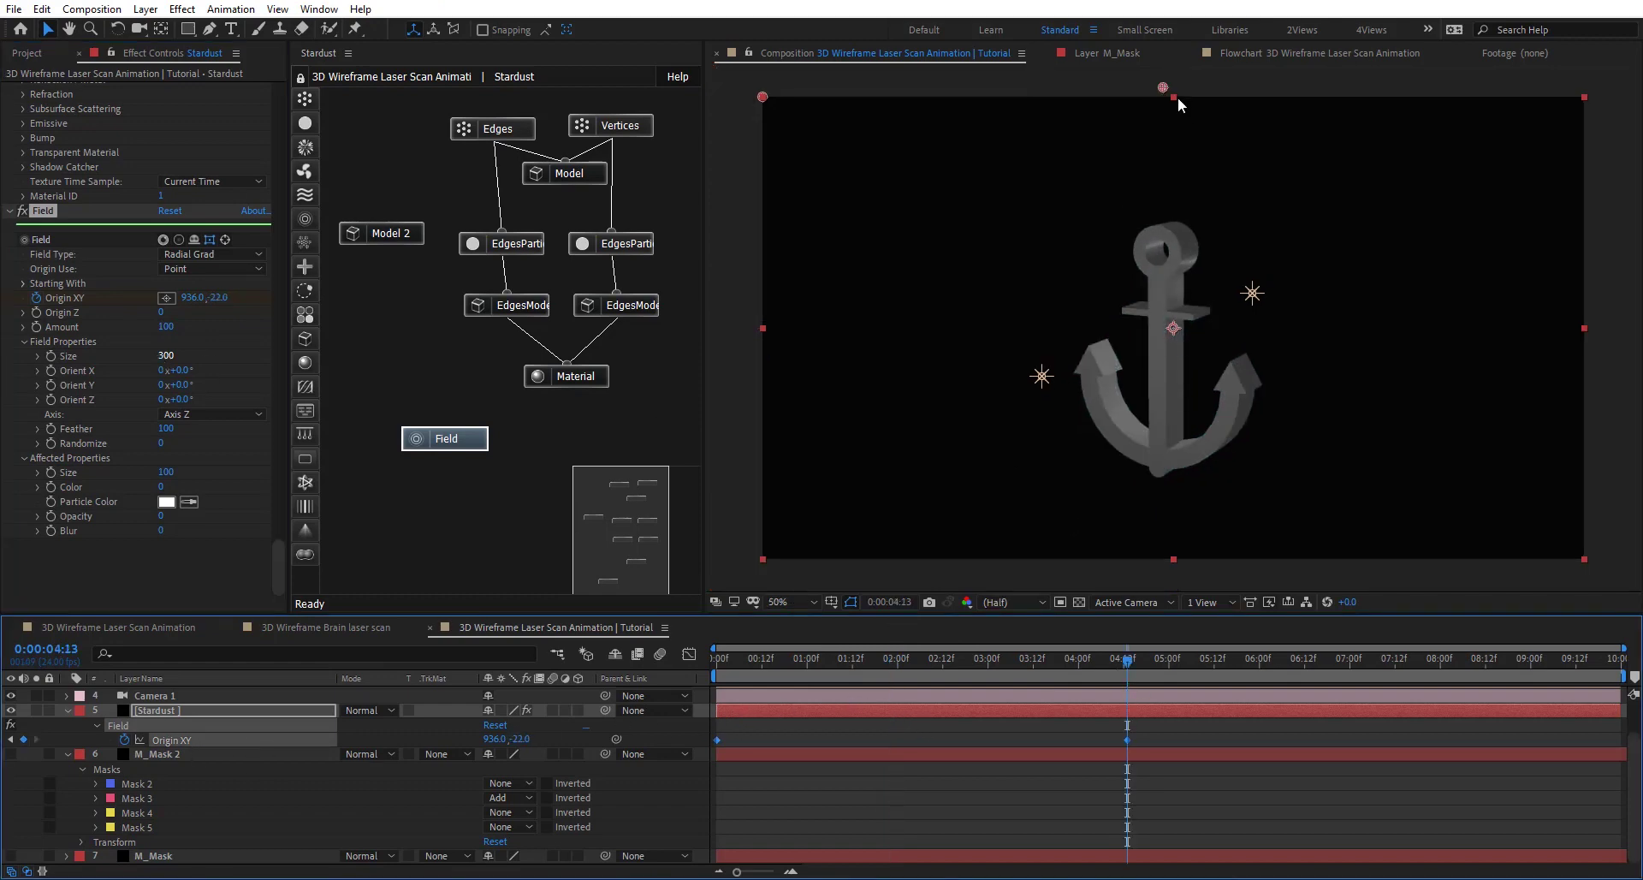
pyautogui.moveTo(1164, 89); pyautogui.dragTo(1170, 89)
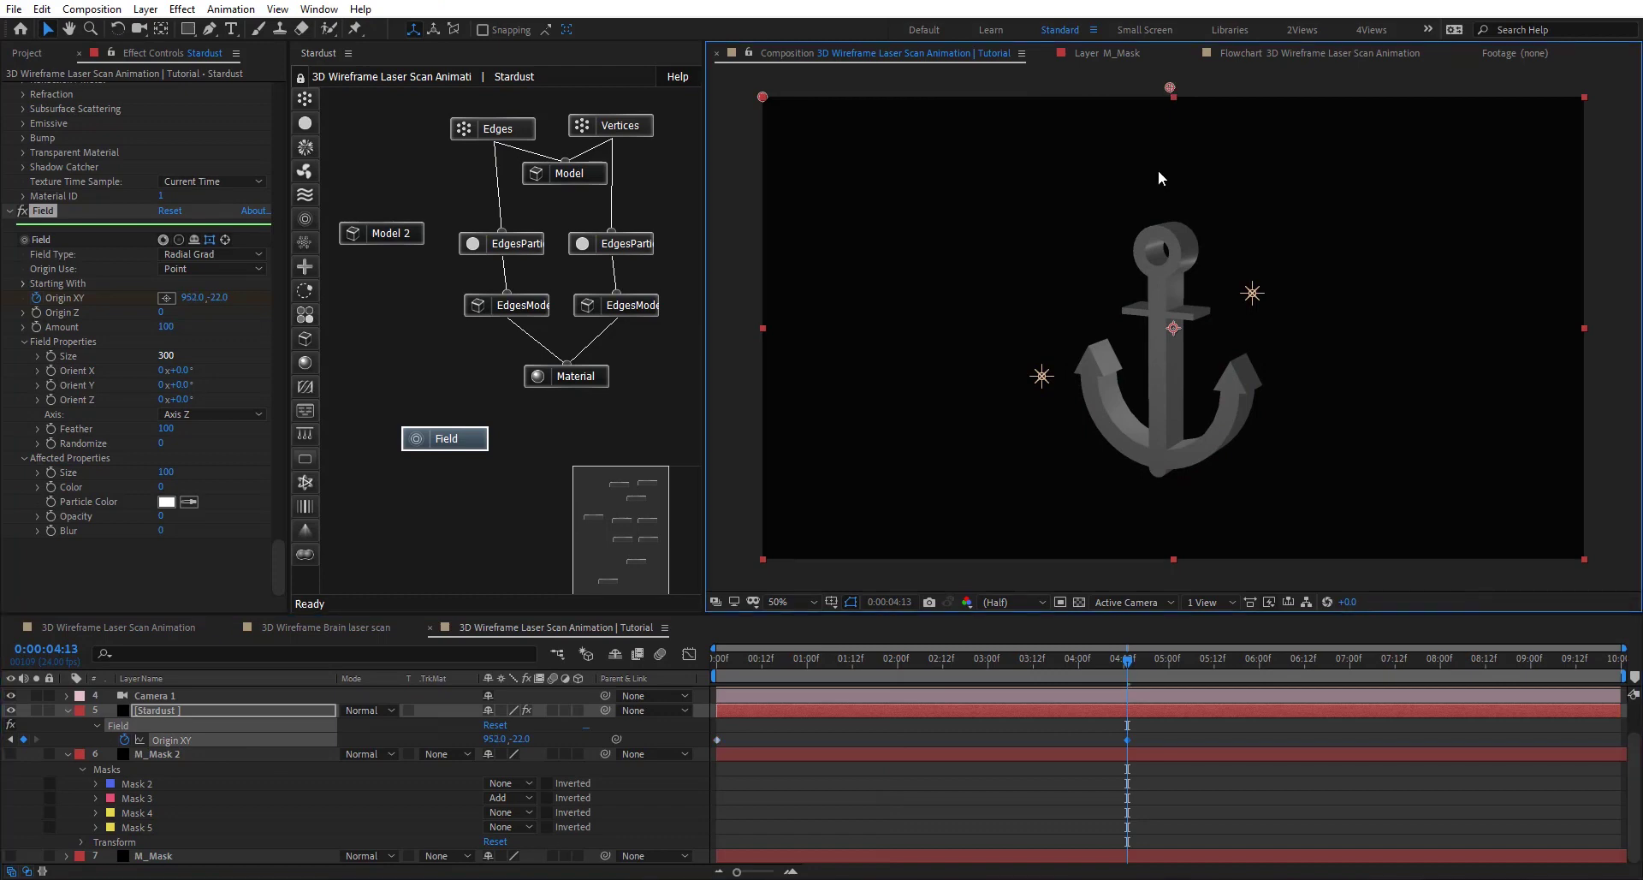
# Step: End the work area at 0:00:05:06, preview the scan animation and inspect the wireframe at 0:00:03:12
pyautogui.moveTo(1047, 661); pyautogui.dragTo(1193, 690)
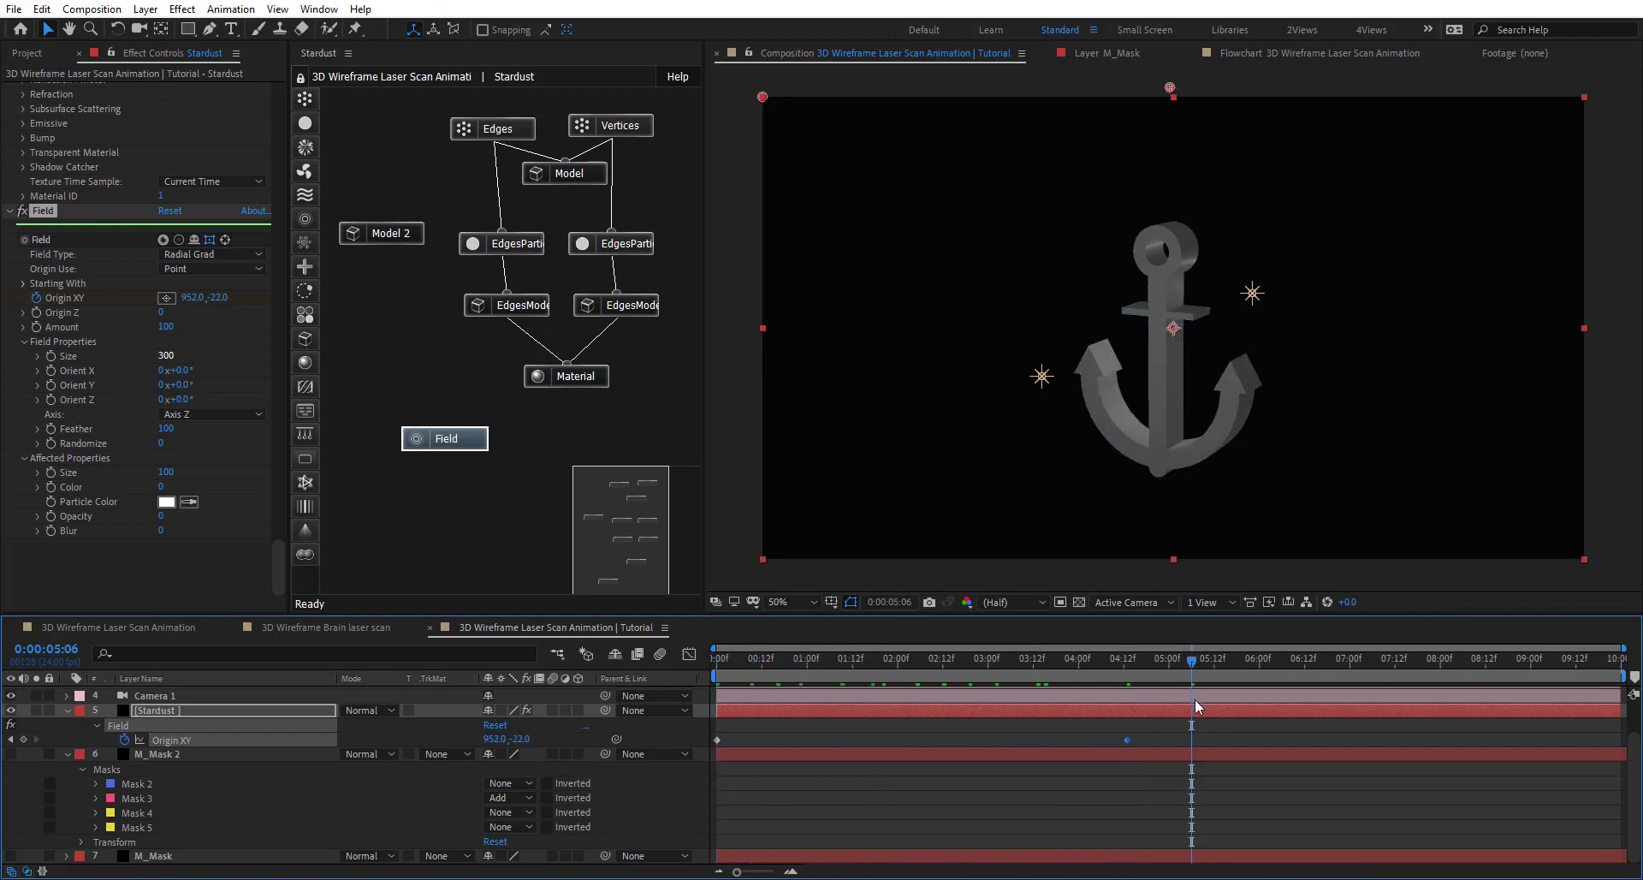
pyautogui.press('n')
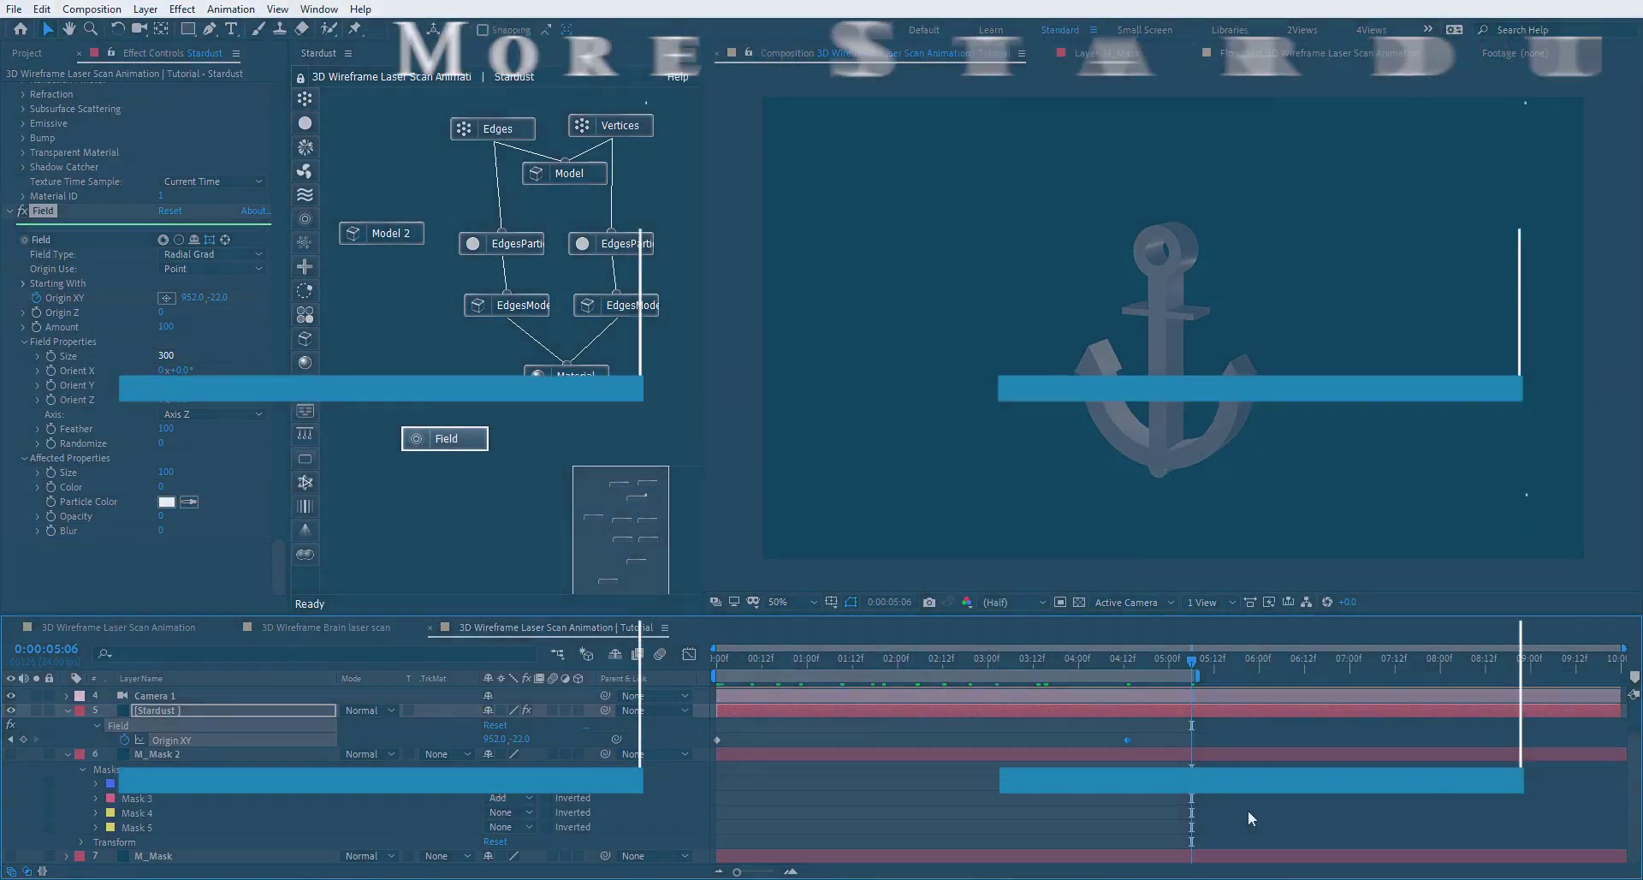
pyautogui.press('space')
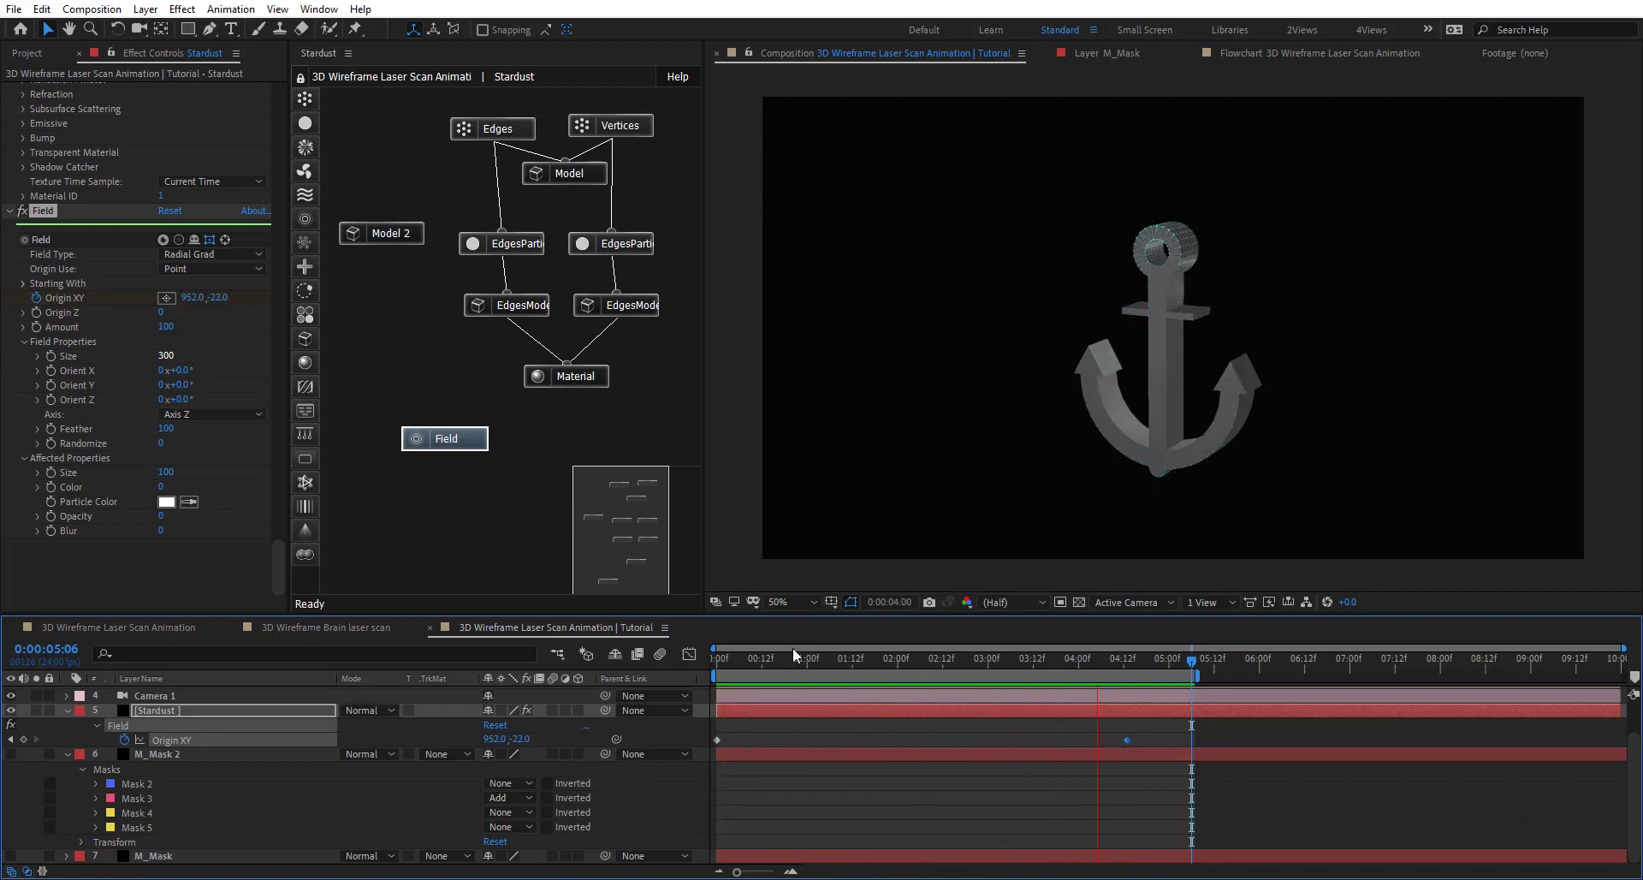
pyautogui.press('space')
pyautogui.moveTo(832, 660); pyautogui.dragTo(1032, 668)
pyautogui.scroll(1, 1118, 203)
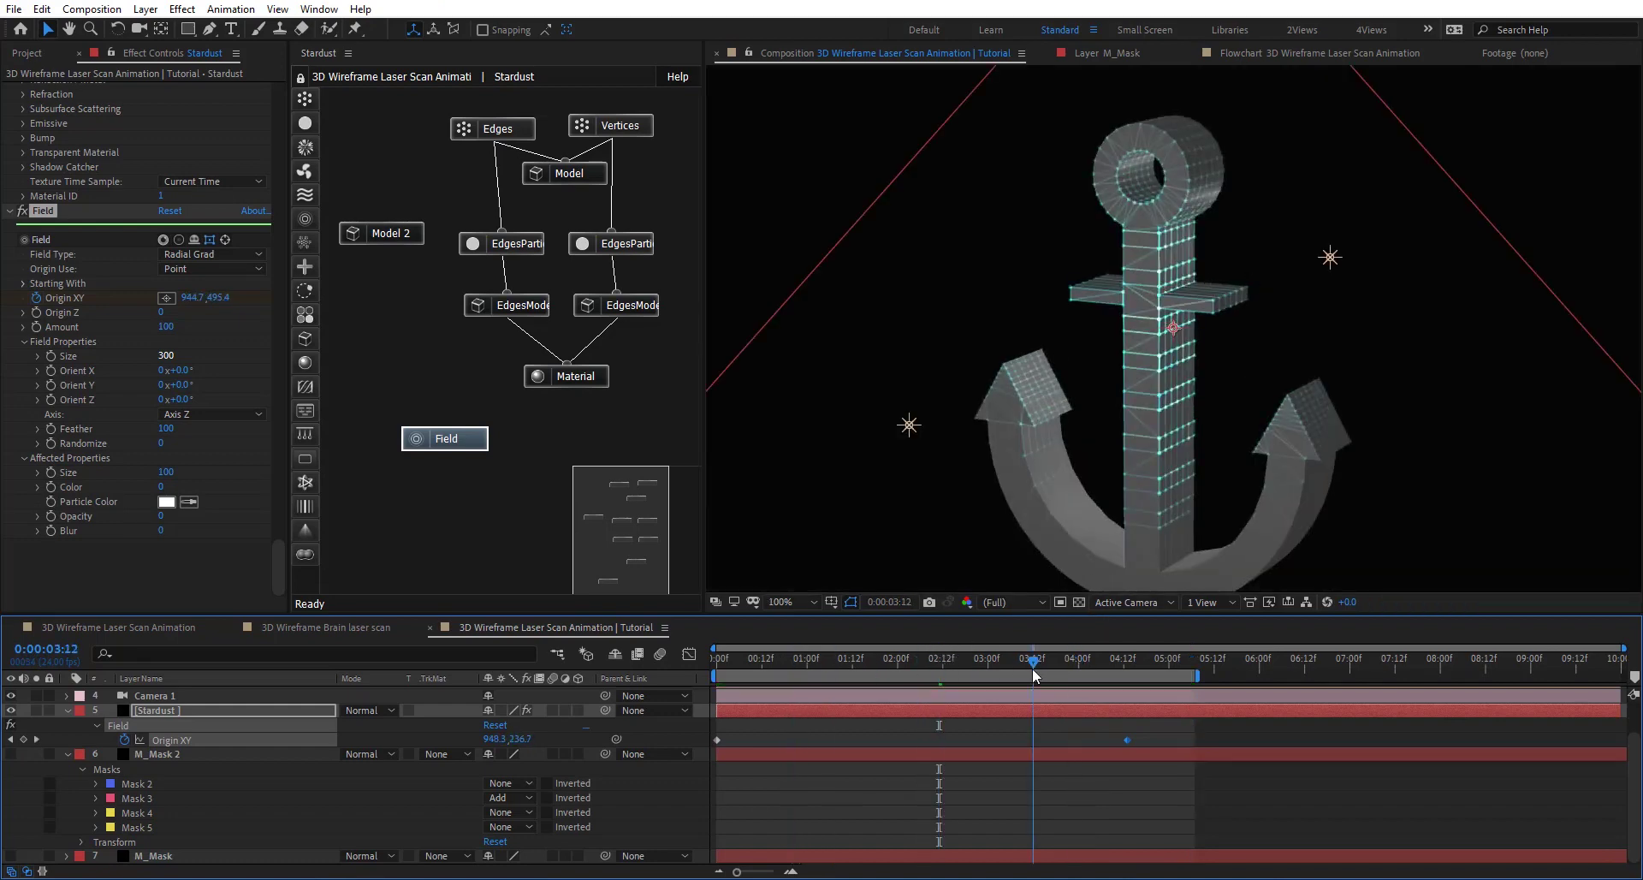
# Step: Expand the Material node's Transparent Material settings and examine the wireframe on the anchor's shaft up close
pyautogui.click(573, 377)
pyautogui.scroll(-2, 153, 421)
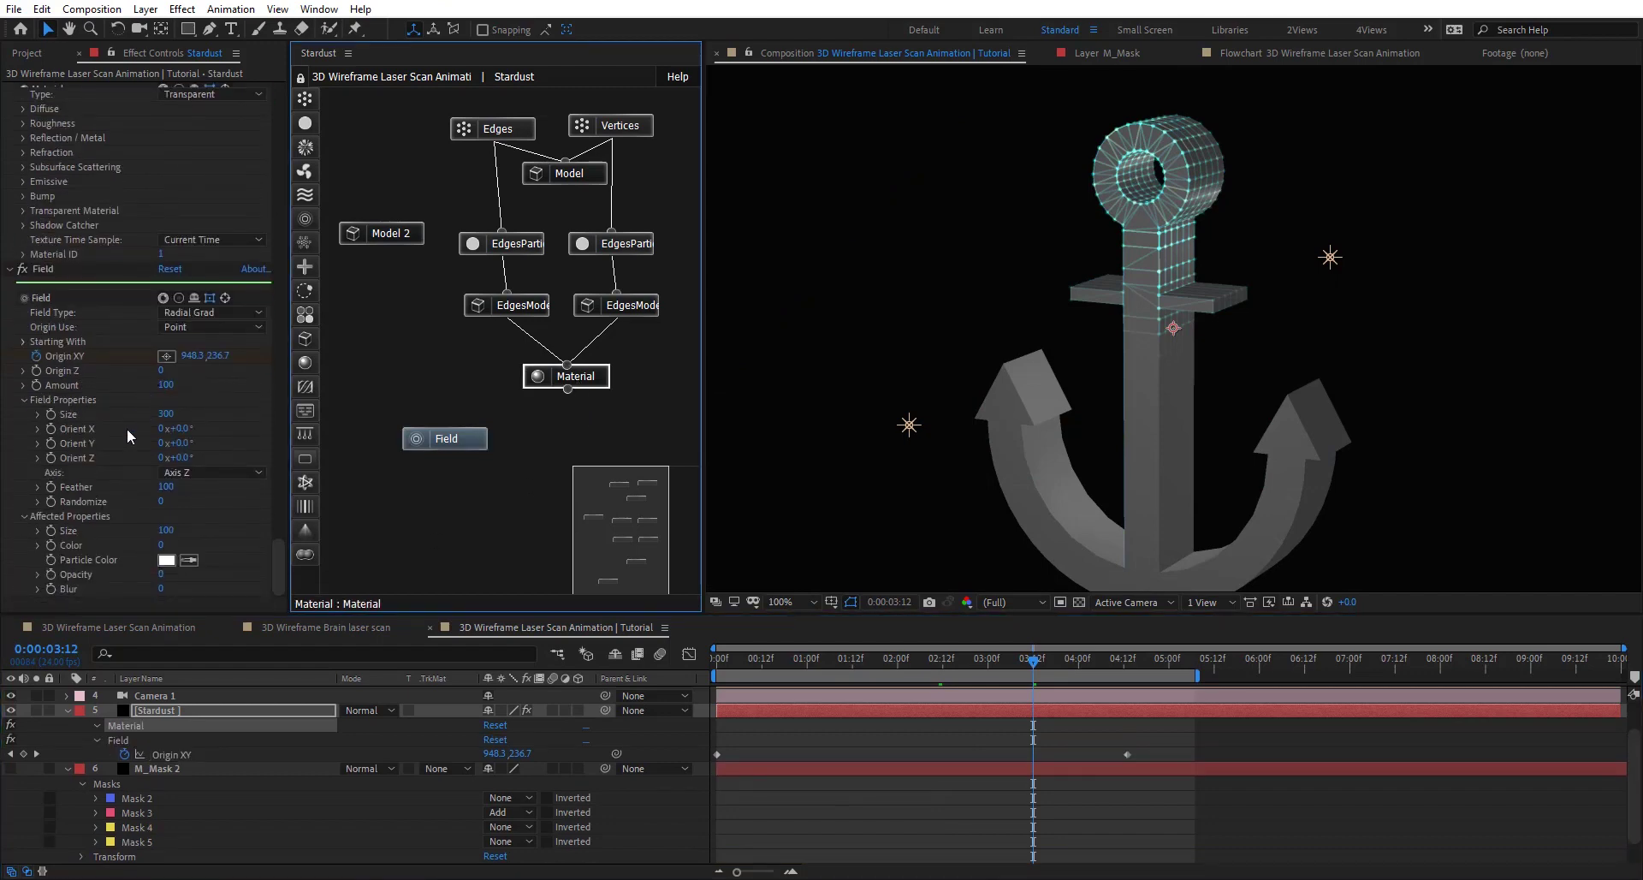
pyautogui.click(582, 377)
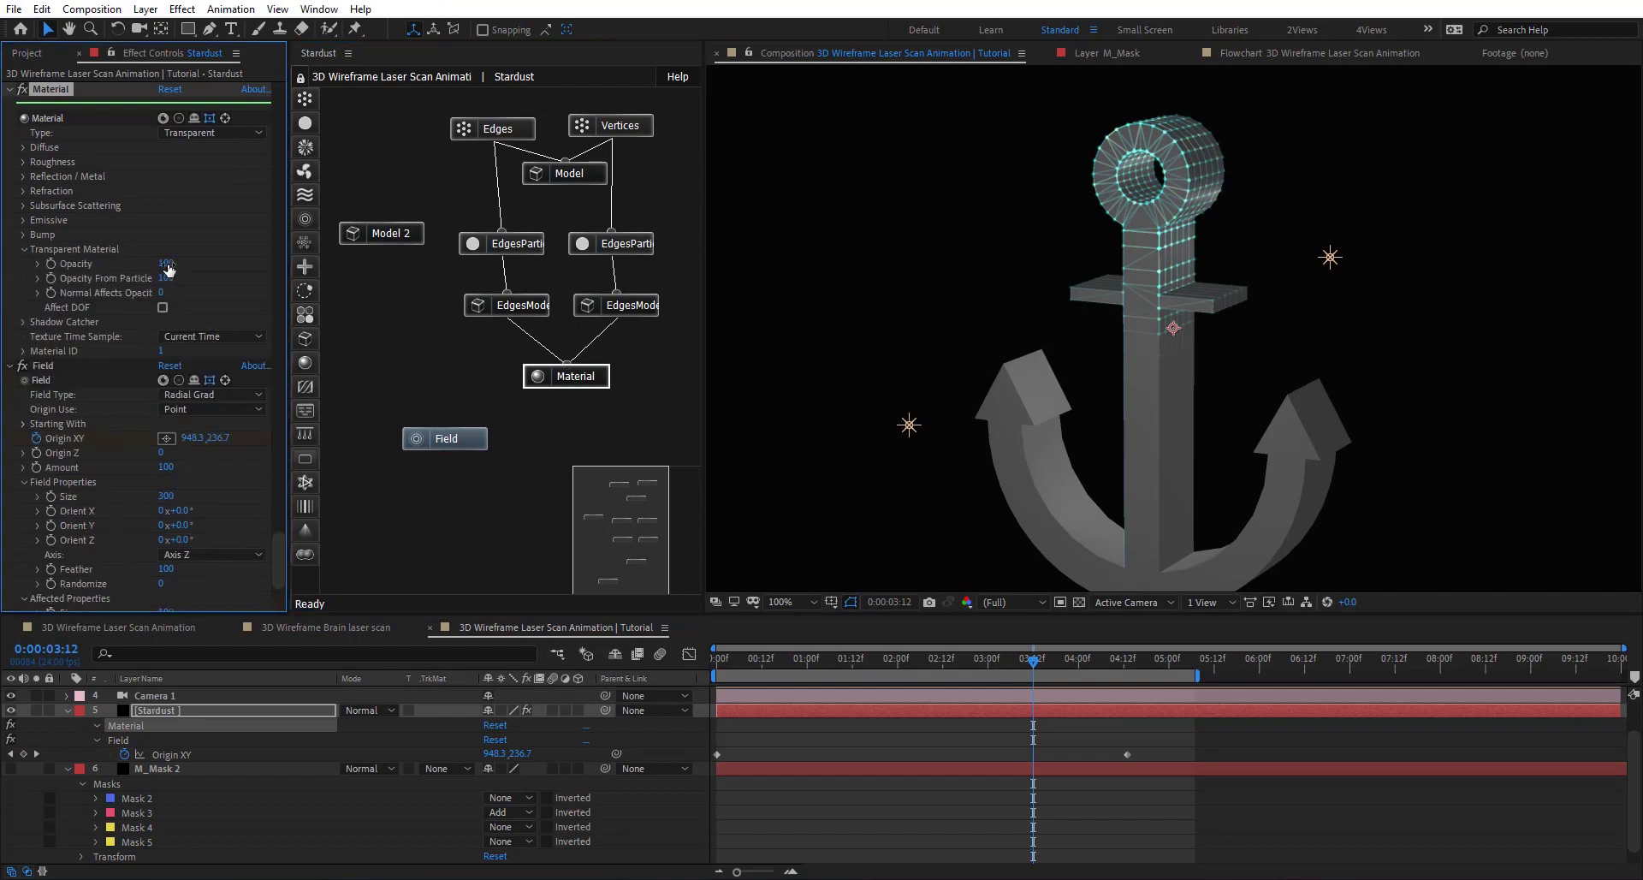
pyautogui.moveTo(96, 263); pyautogui.dragTo(154, 270)
pyautogui.scroll(2, 1150, 347)
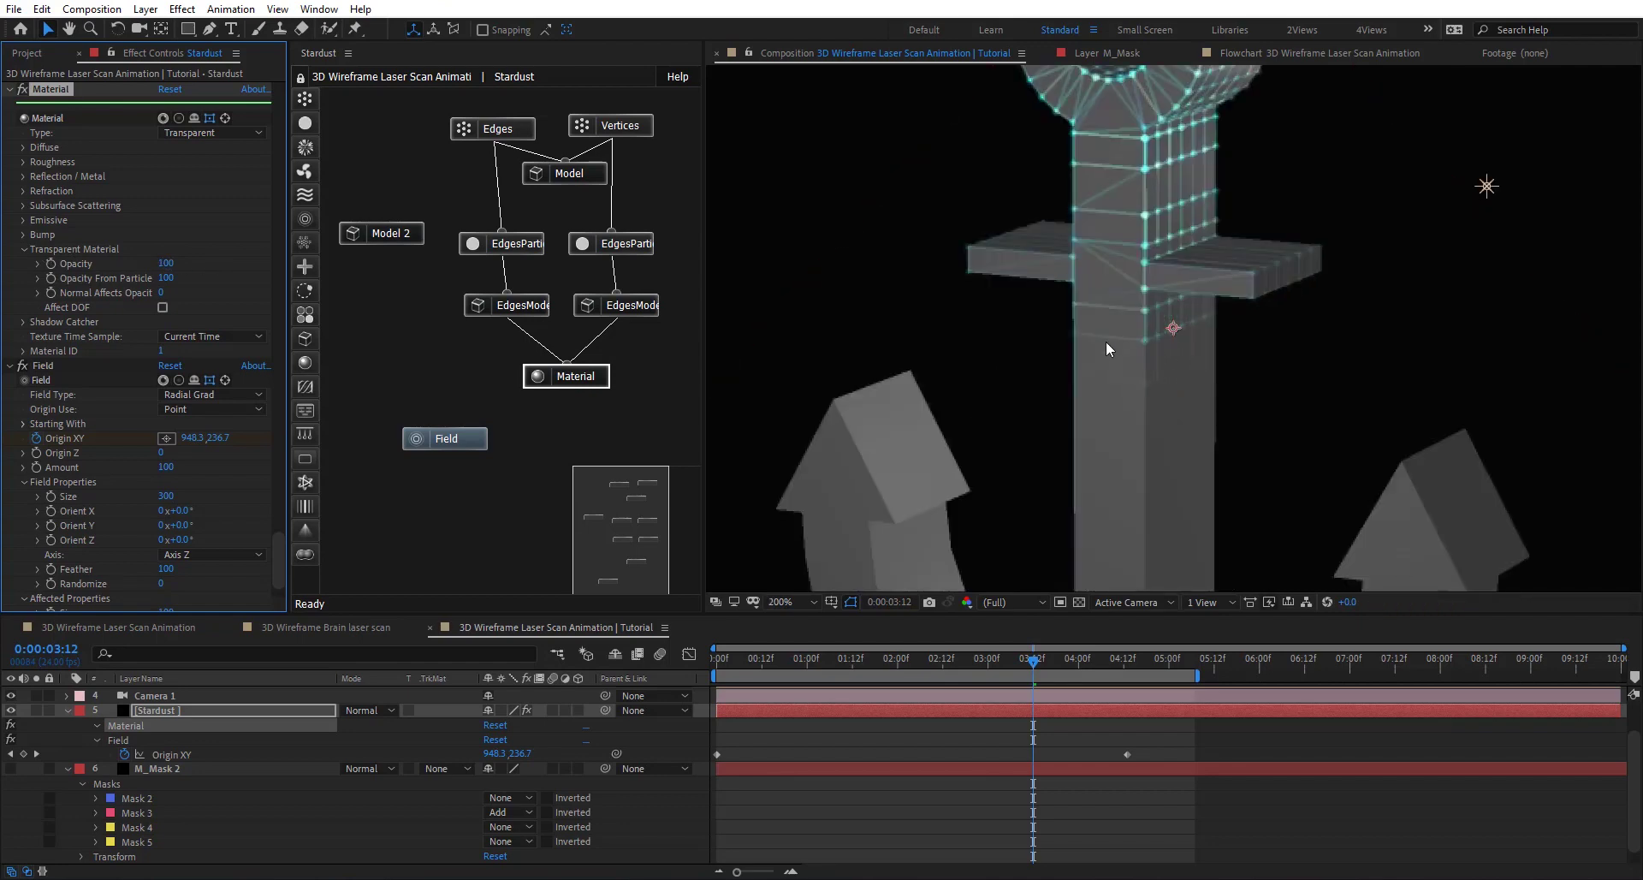
pyautogui.scroll(-2, 1106, 347)
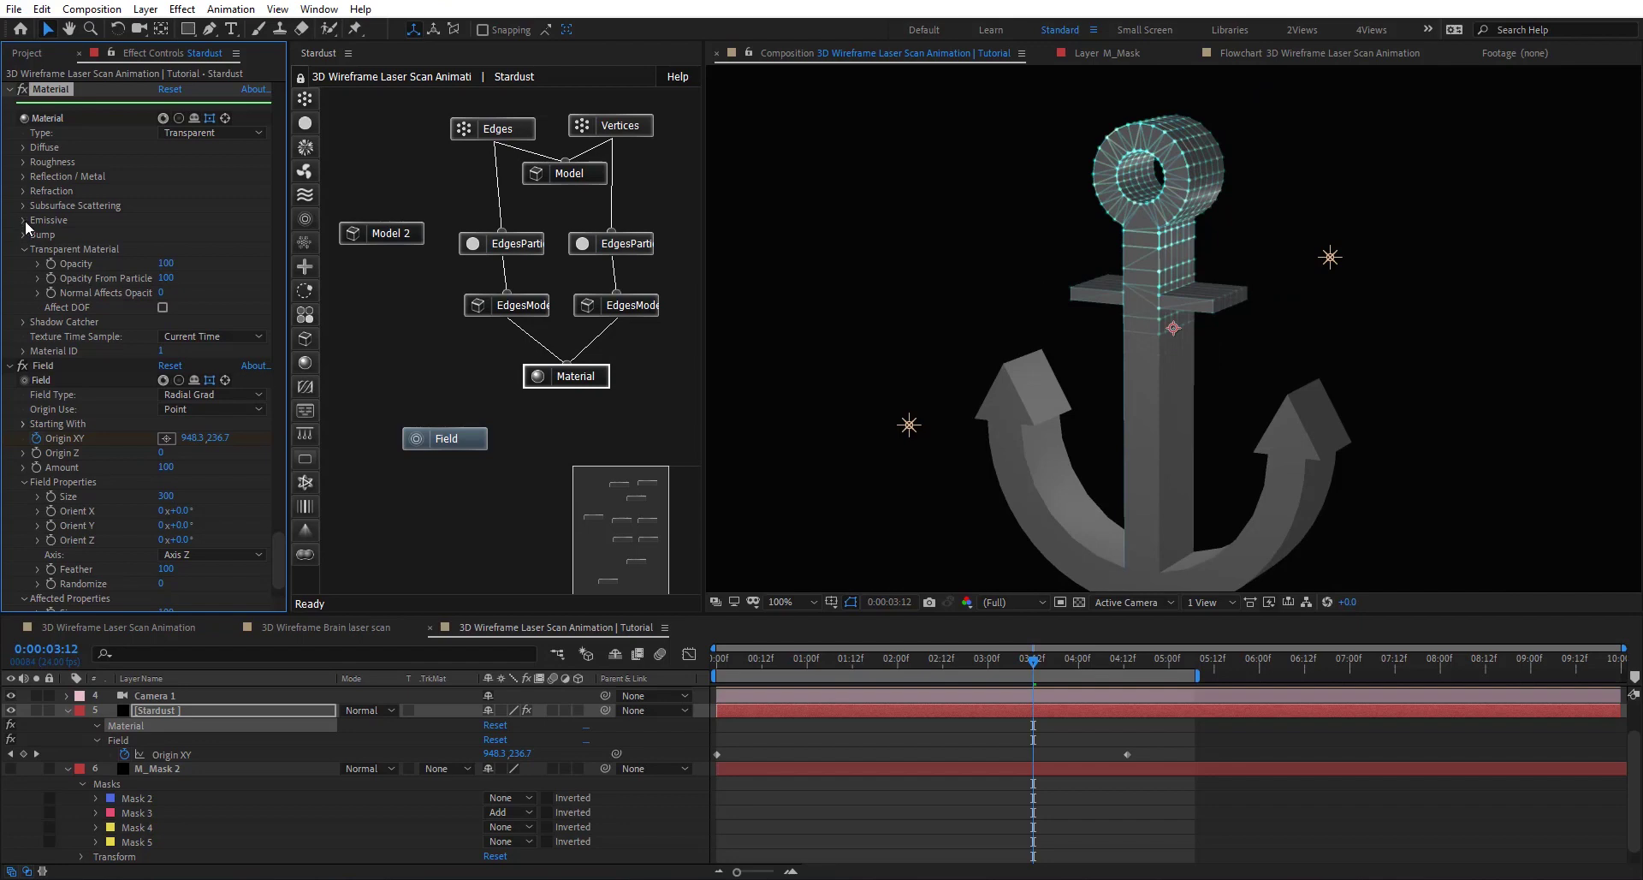
# Step: Add the texture composition from the project's Texture folder below the M_Mask 2 layer and hide it
pyautogui.click(40, 53)
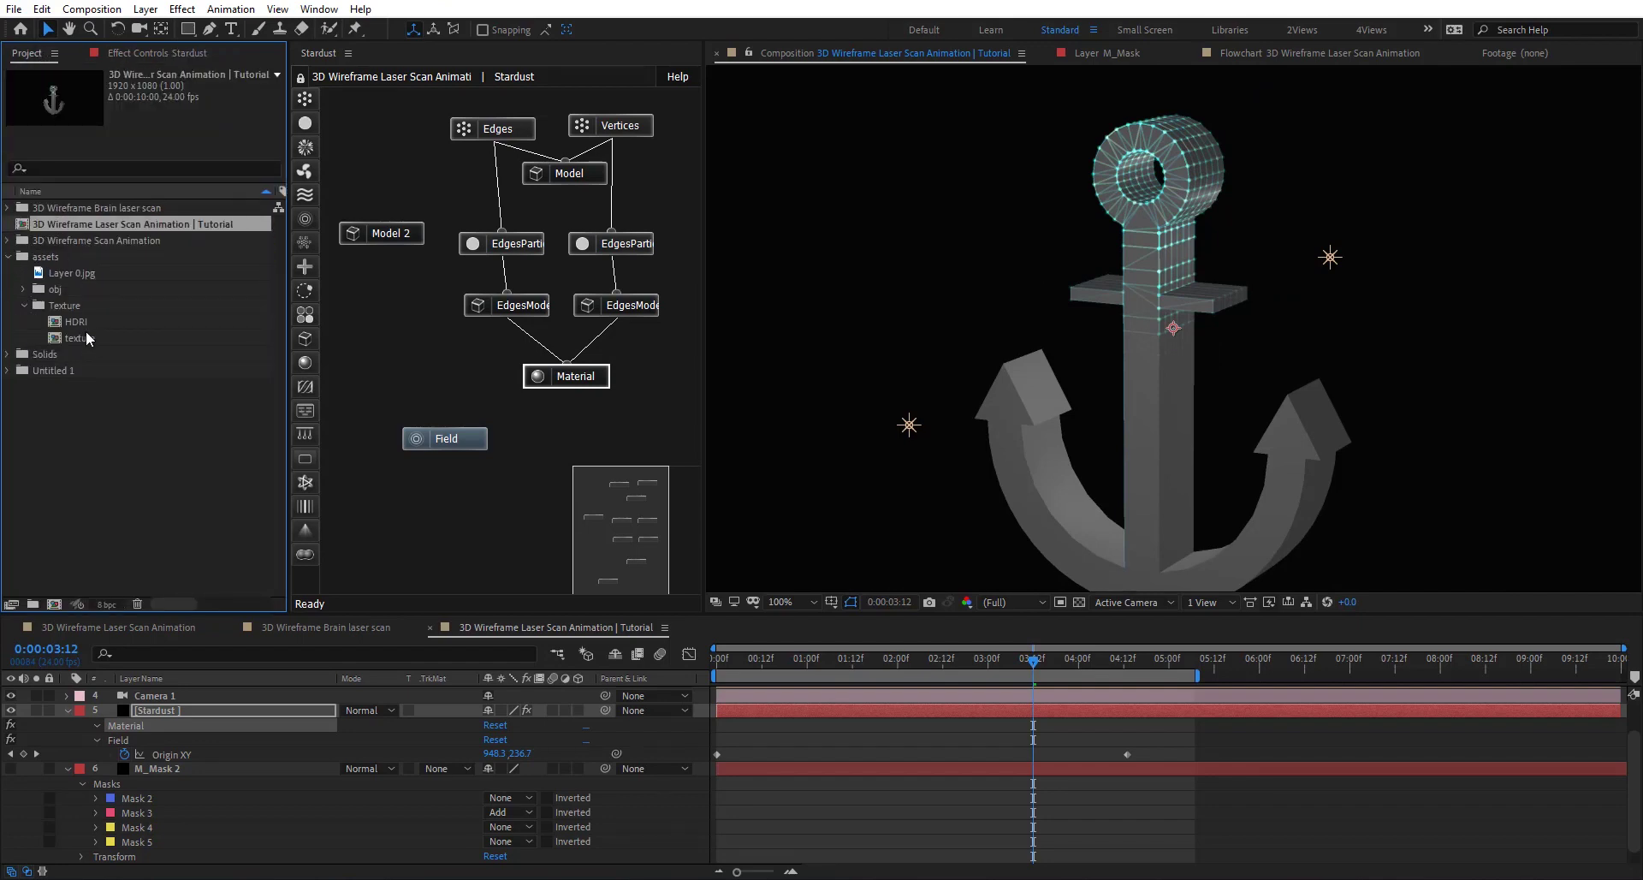
pyautogui.moveTo(82, 336); pyautogui.dragTo(290, 865)
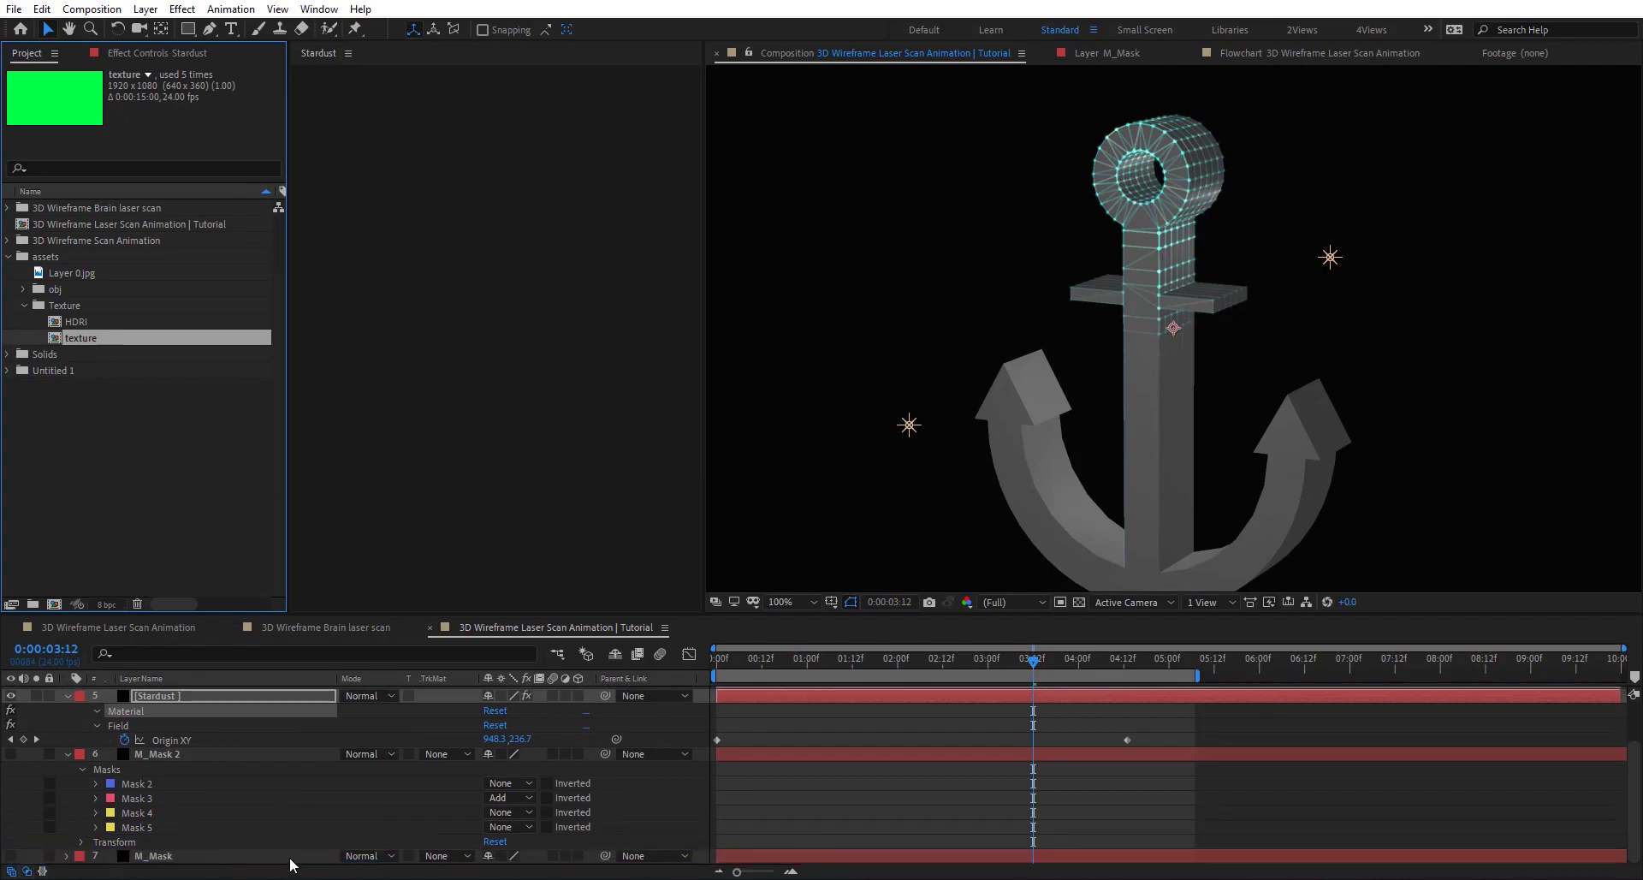
pyautogui.scroll(-1, 1075, 302)
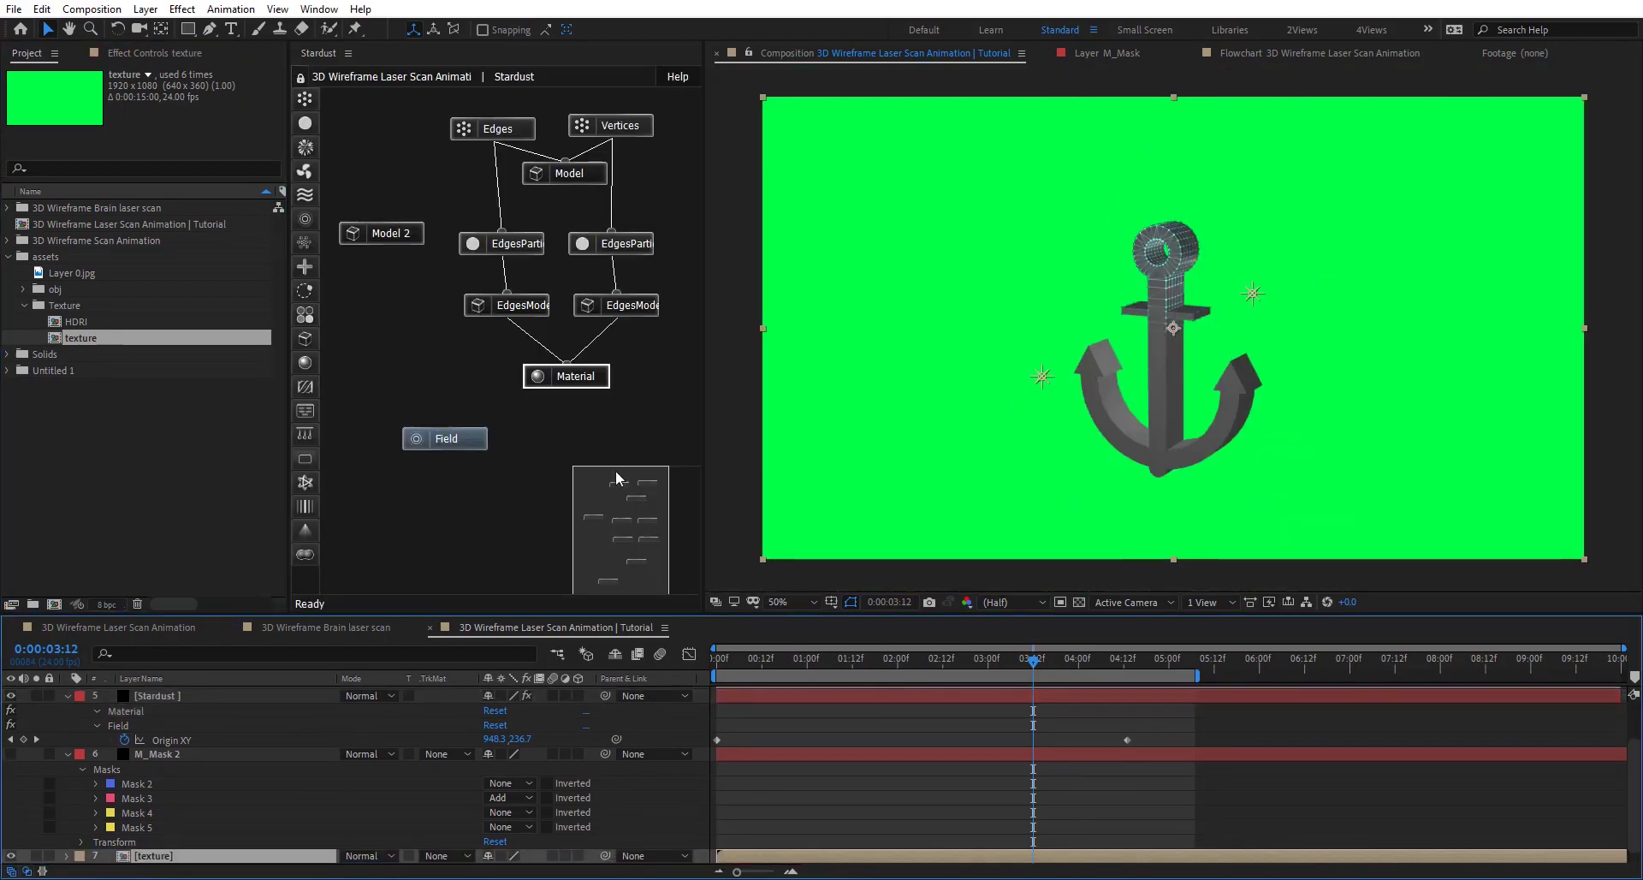
pyautogui.click(11, 856)
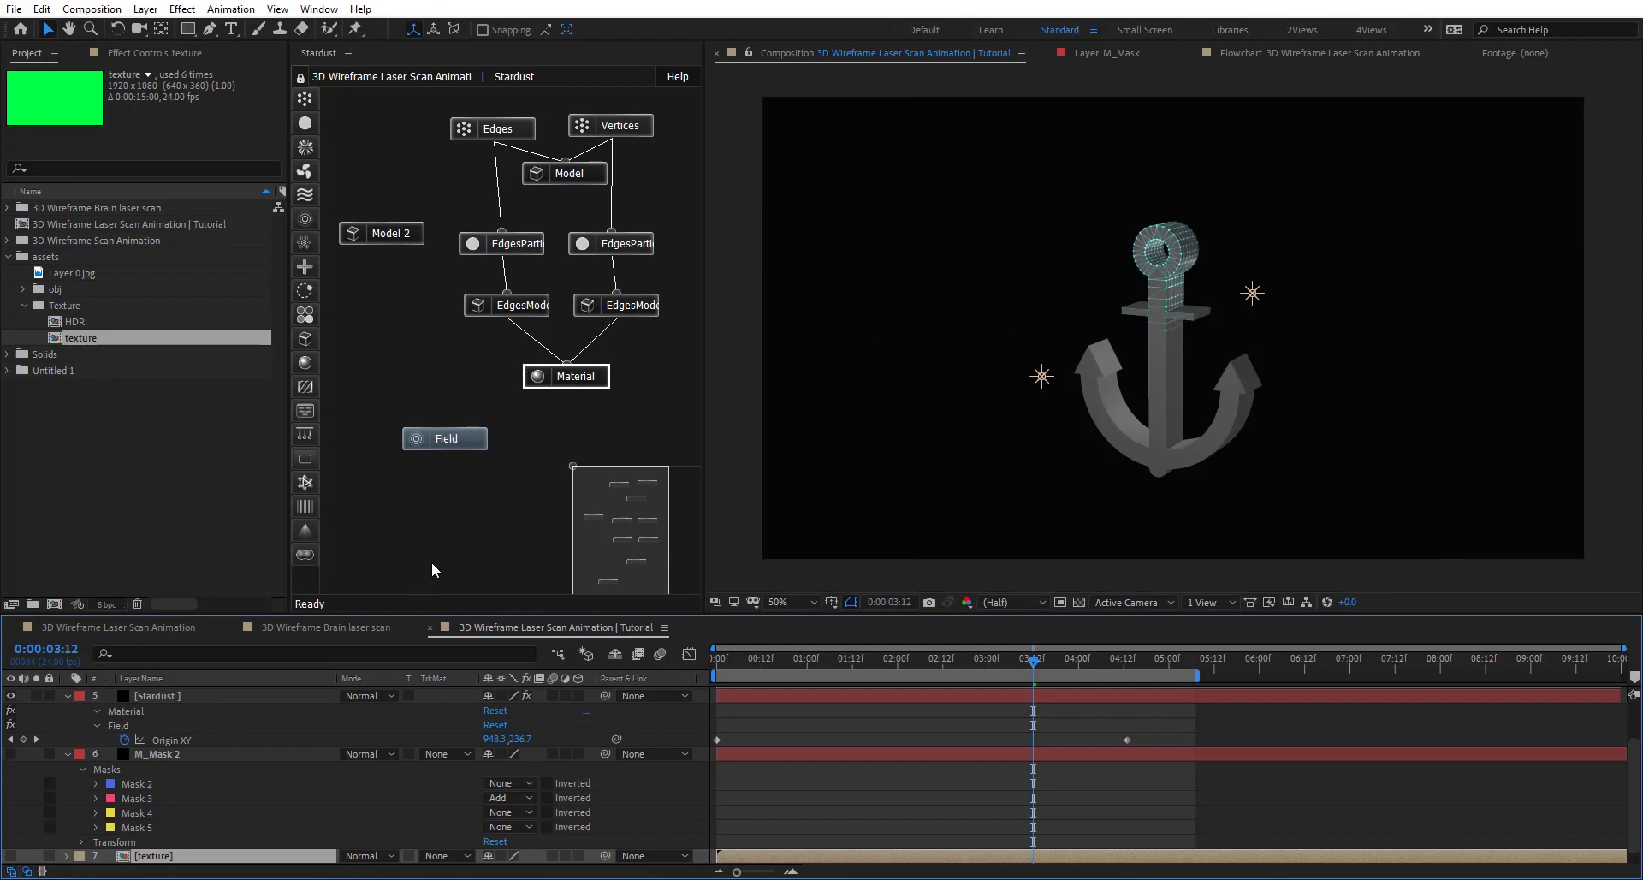
# Step: Use the texture layer as the Material node's Emissive Texture and set the emissive Amount to 84
pyautogui.click(585, 366)
pyautogui.click(165, 55)
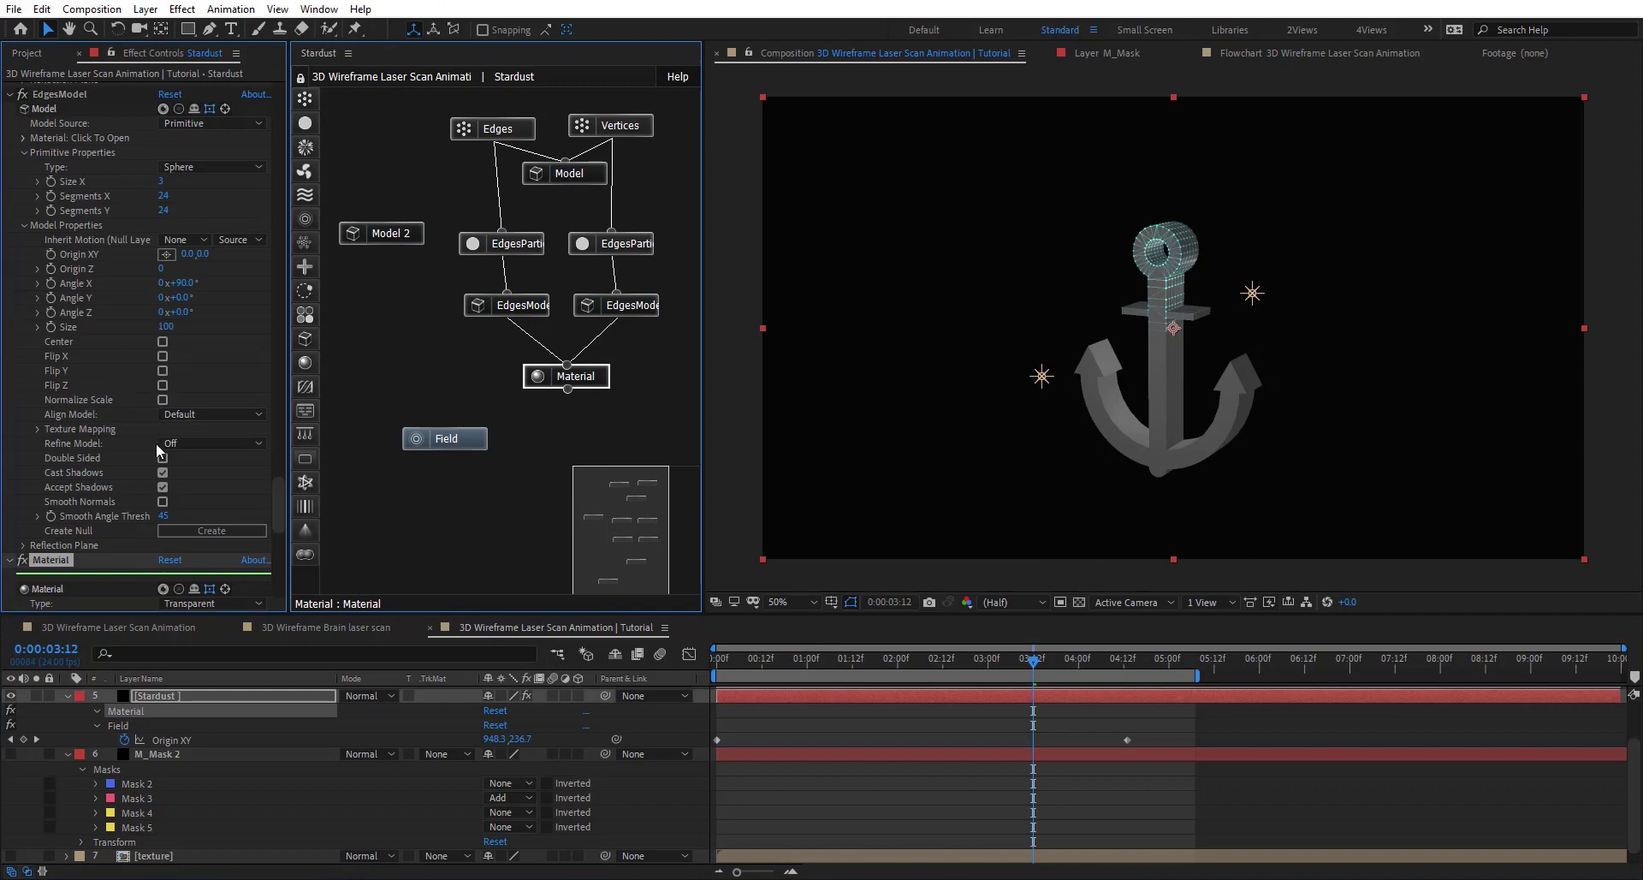
pyautogui.scroll(-8, 83, 358)
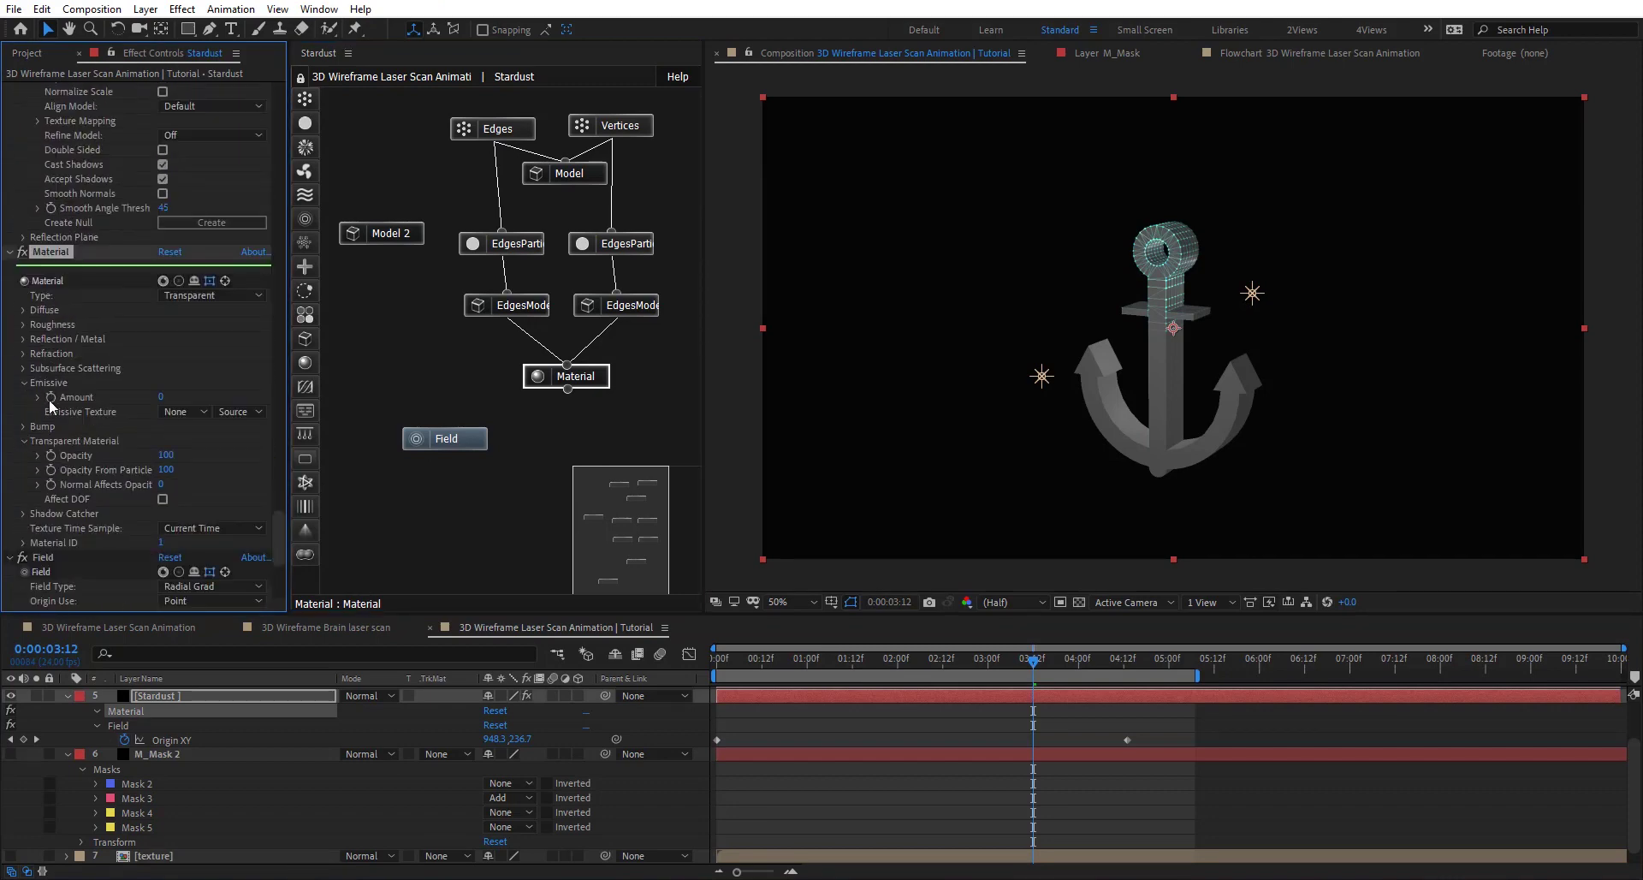
pyautogui.click(197, 410)
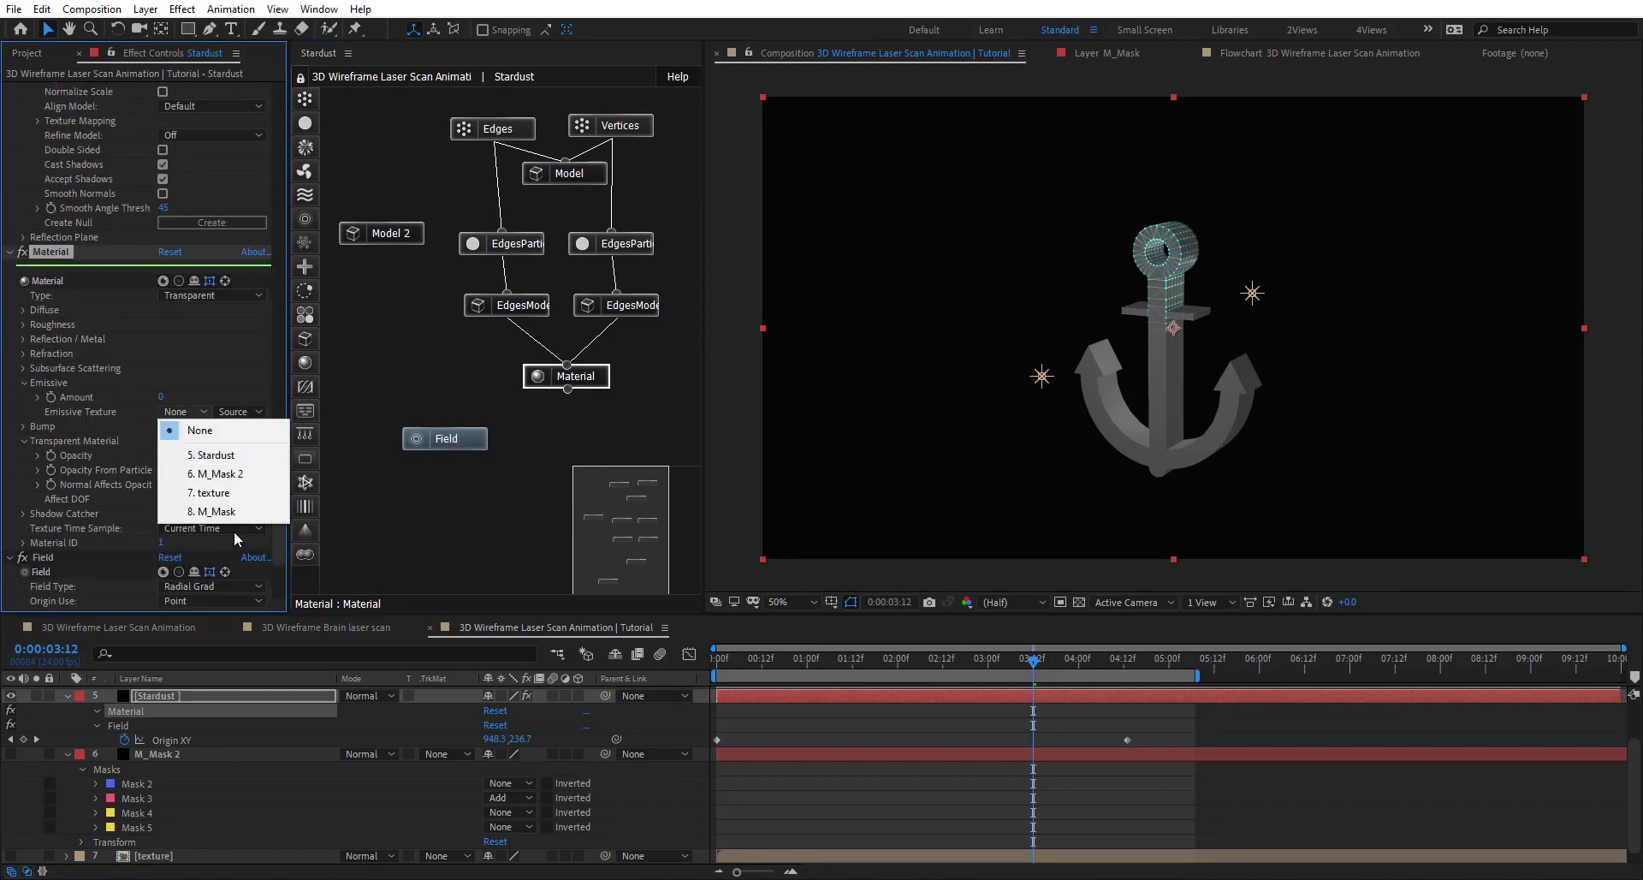
pyautogui.click(192, 494)
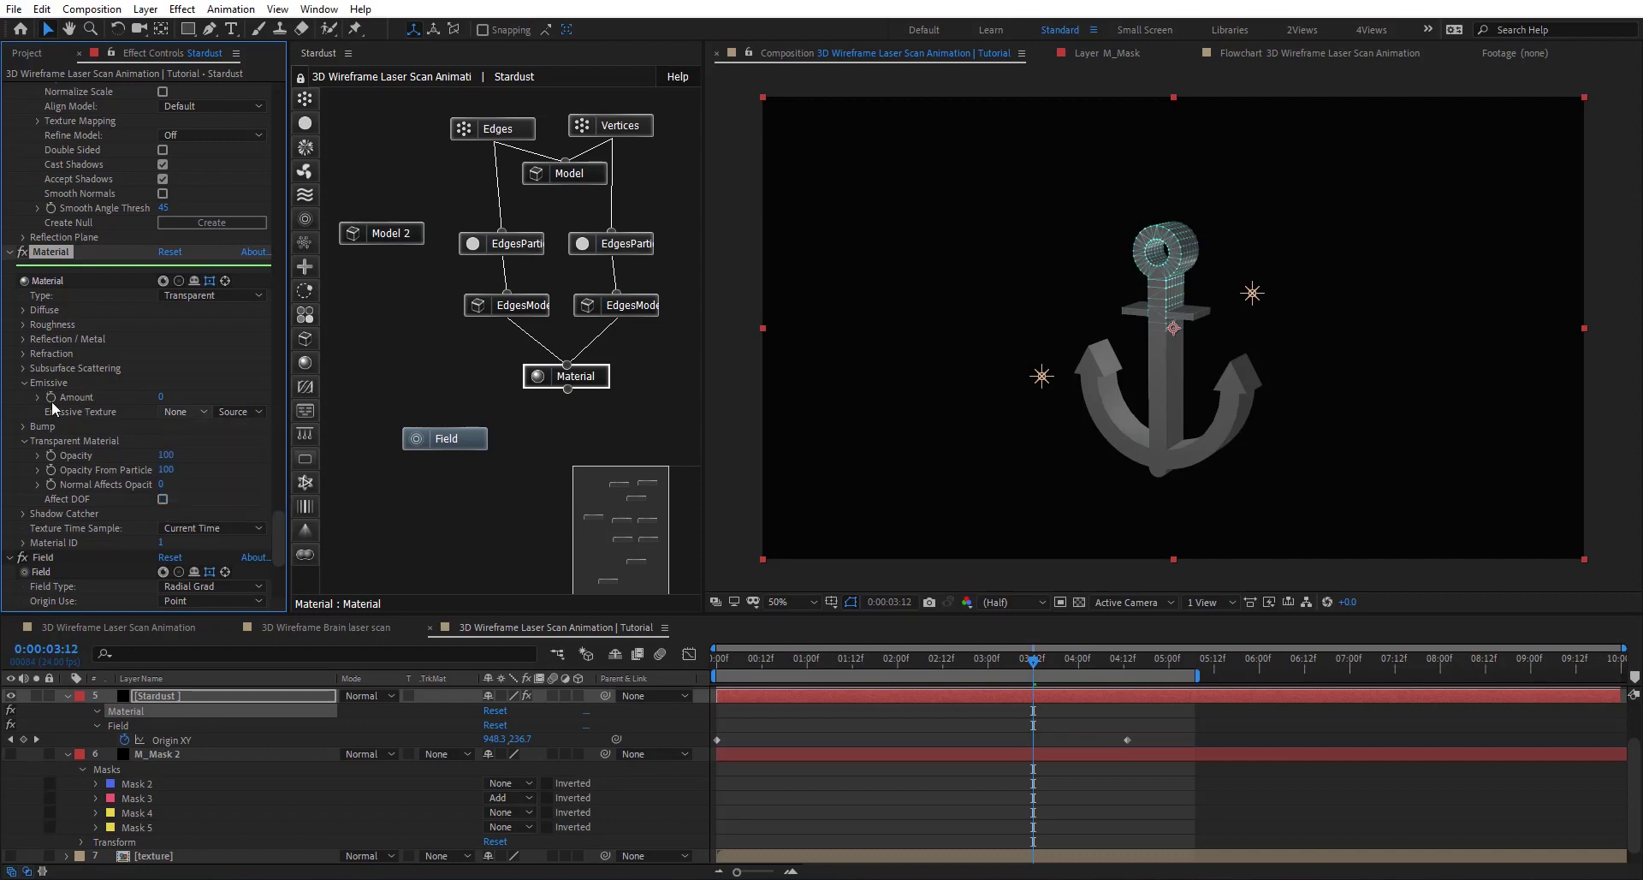
pyautogui.scroll(1, 1265, 274)
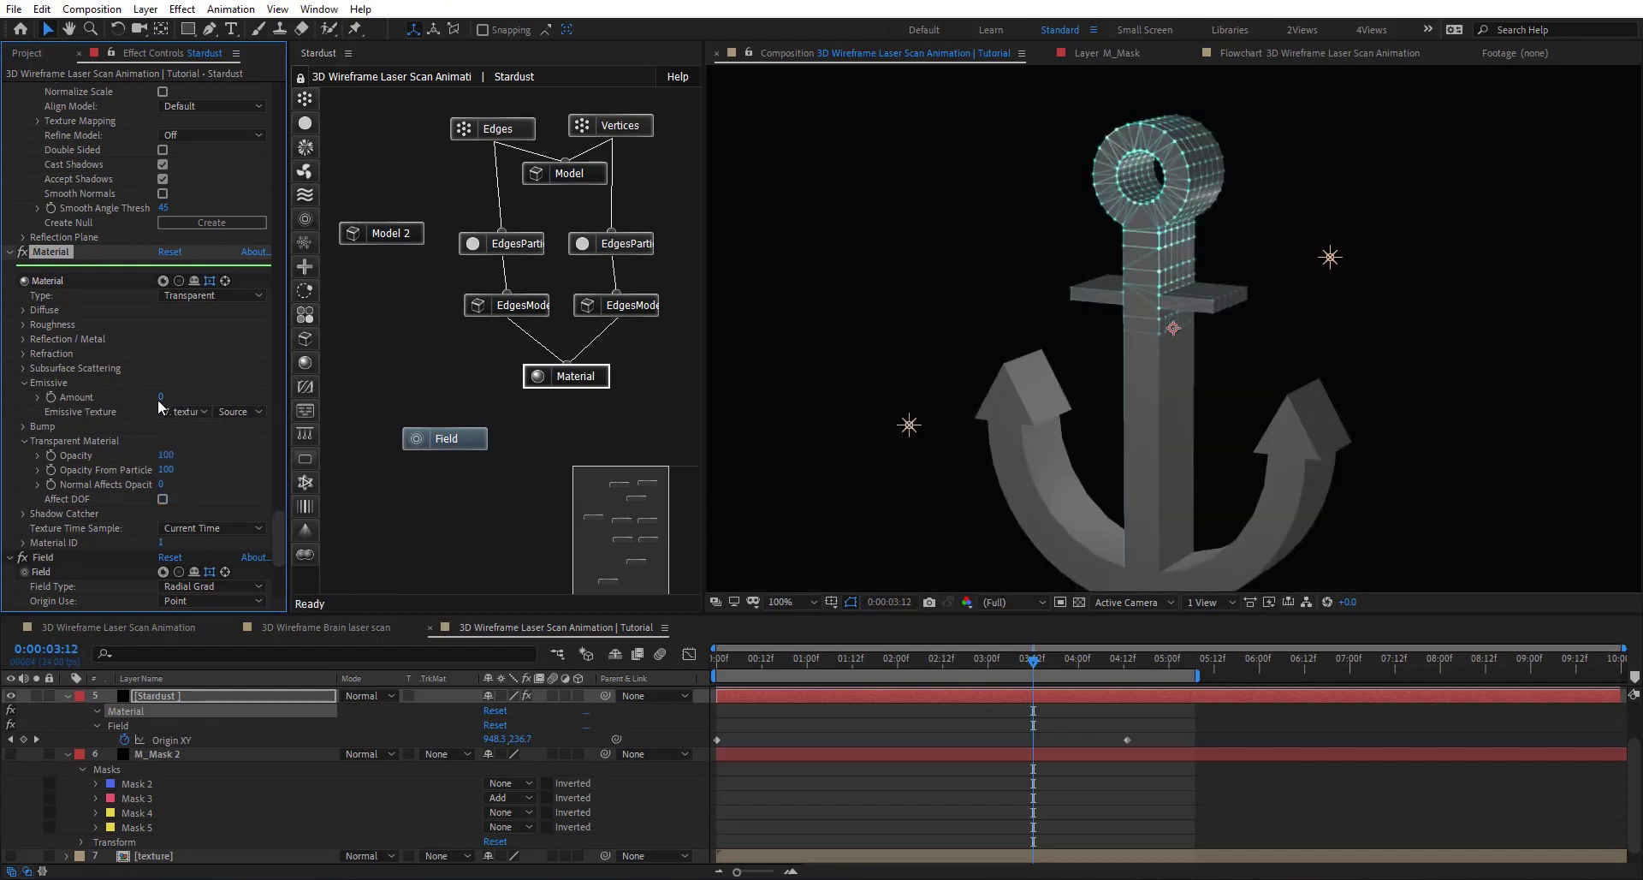
pyautogui.moveTo(161, 397); pyautogui.dragTo(315, 390)
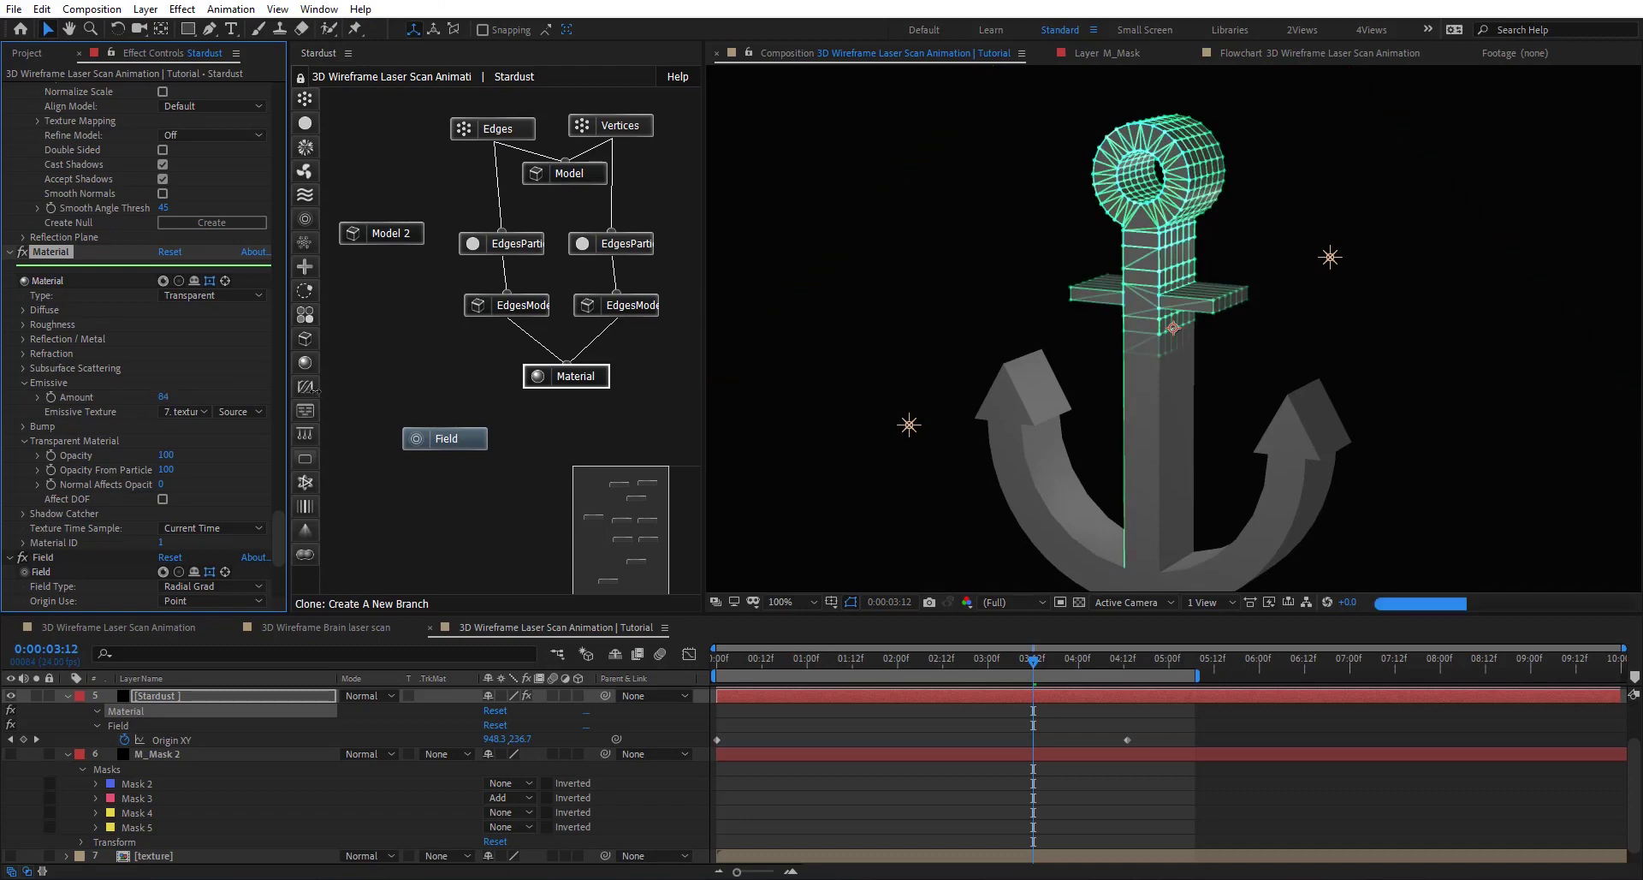
# Step: Examine the glowing wireframe on the anchor at 0:00:01:23, both close up and as a whole
pyautogui.moveTo(1027, 671); pyautogui.dragTo(895, 671)
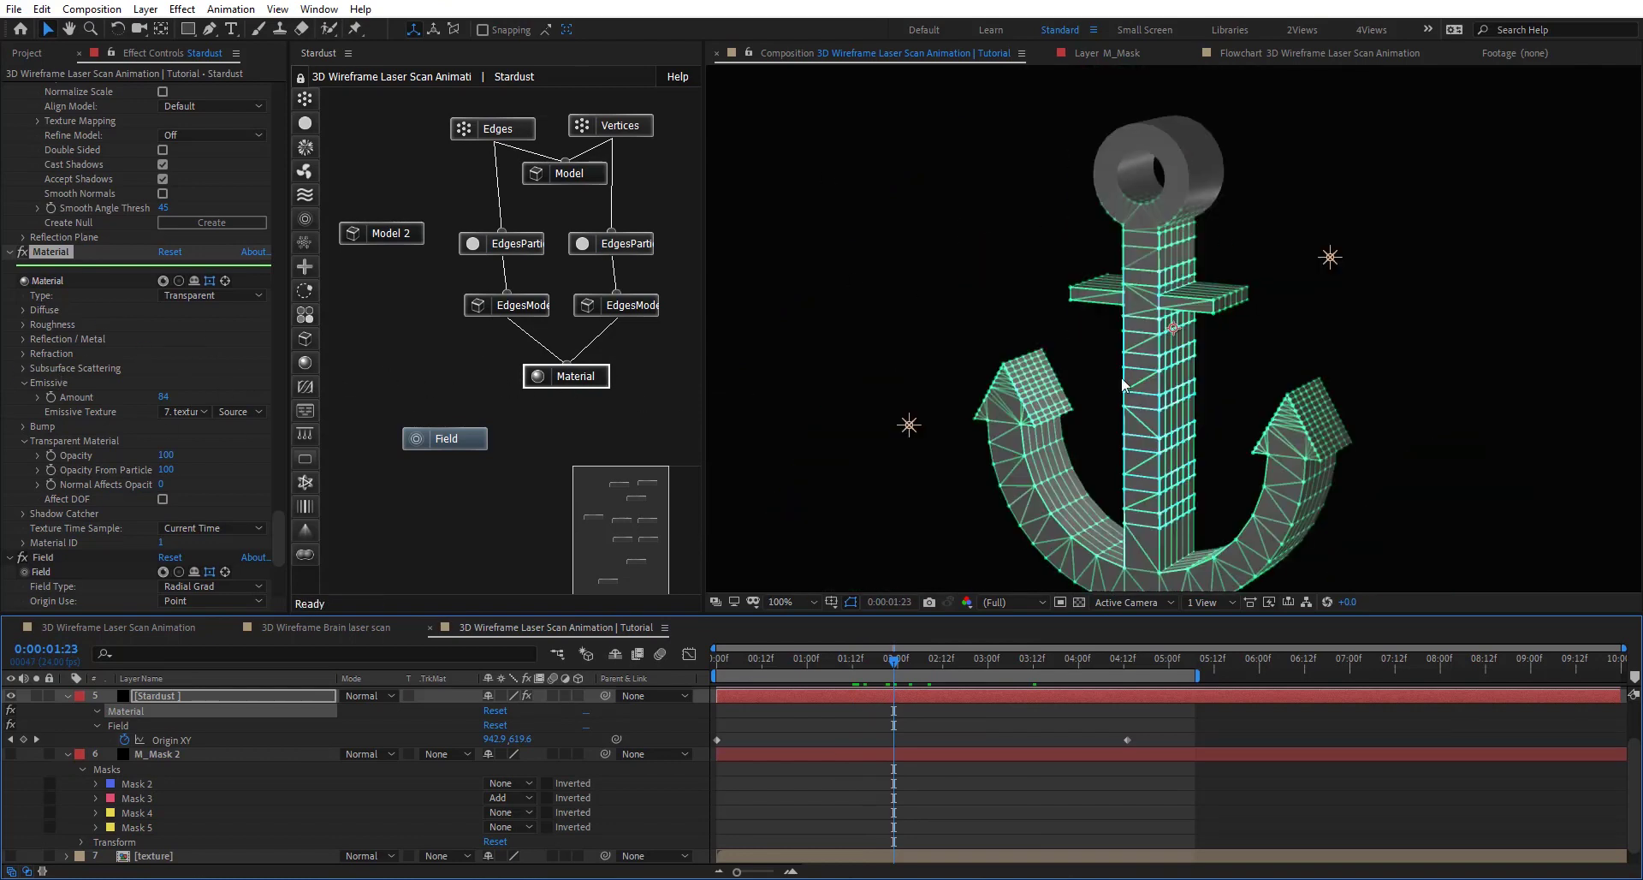
pyautogui.moveTo(1217, 409); pyautogui.dragTo(1207, 344)
pyautogui.scroll(1, 1133, 258)
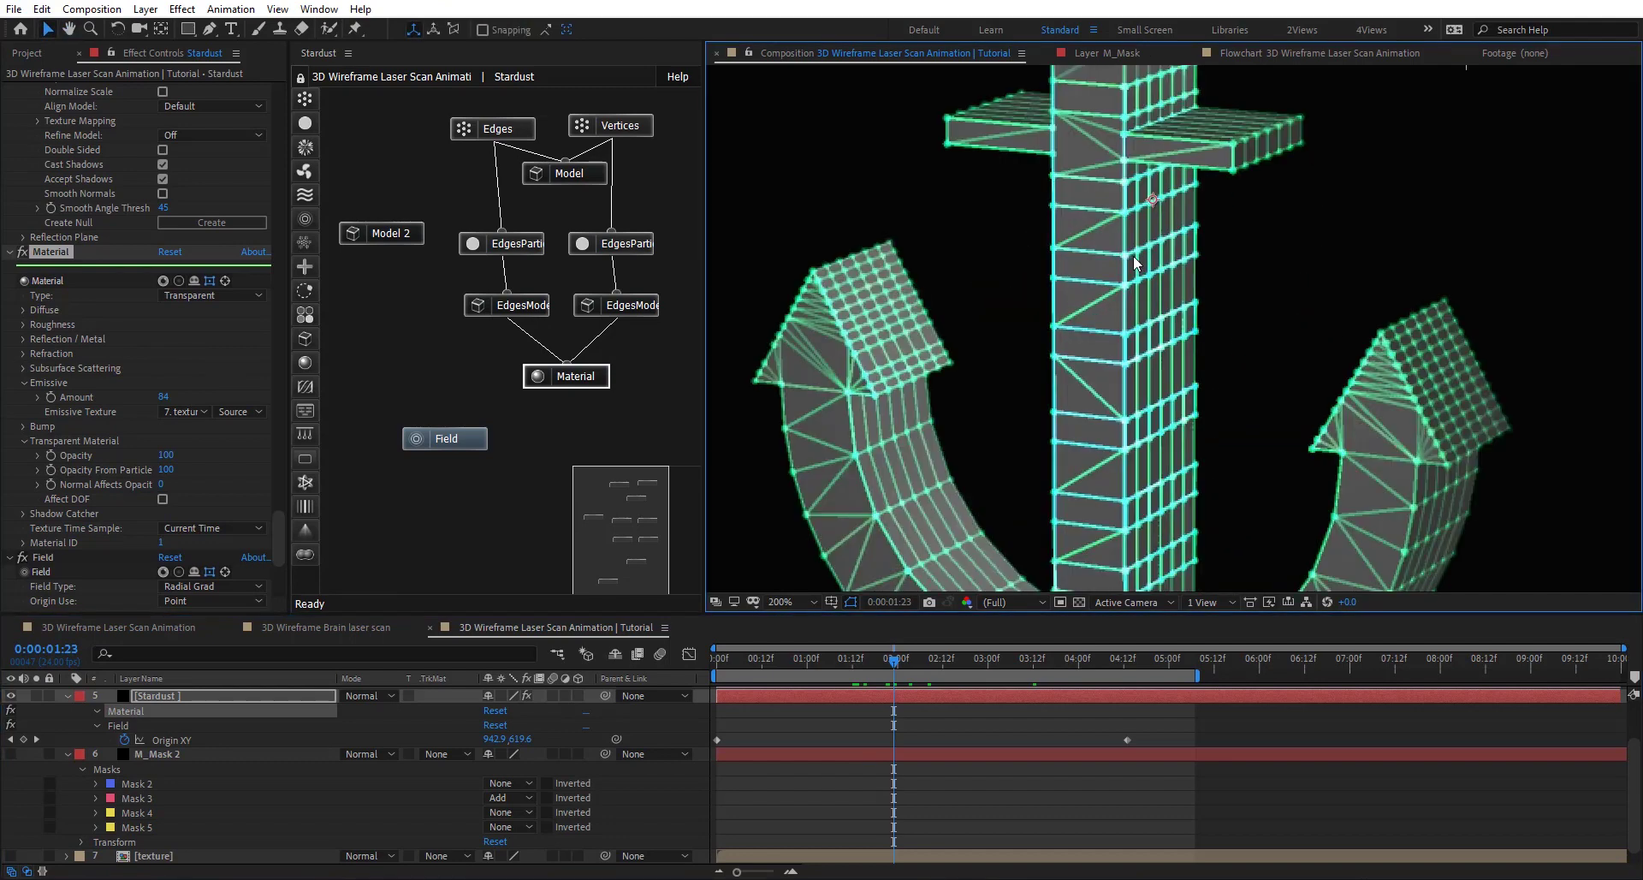
pyautogui.scroll(-2, 1137, 263)
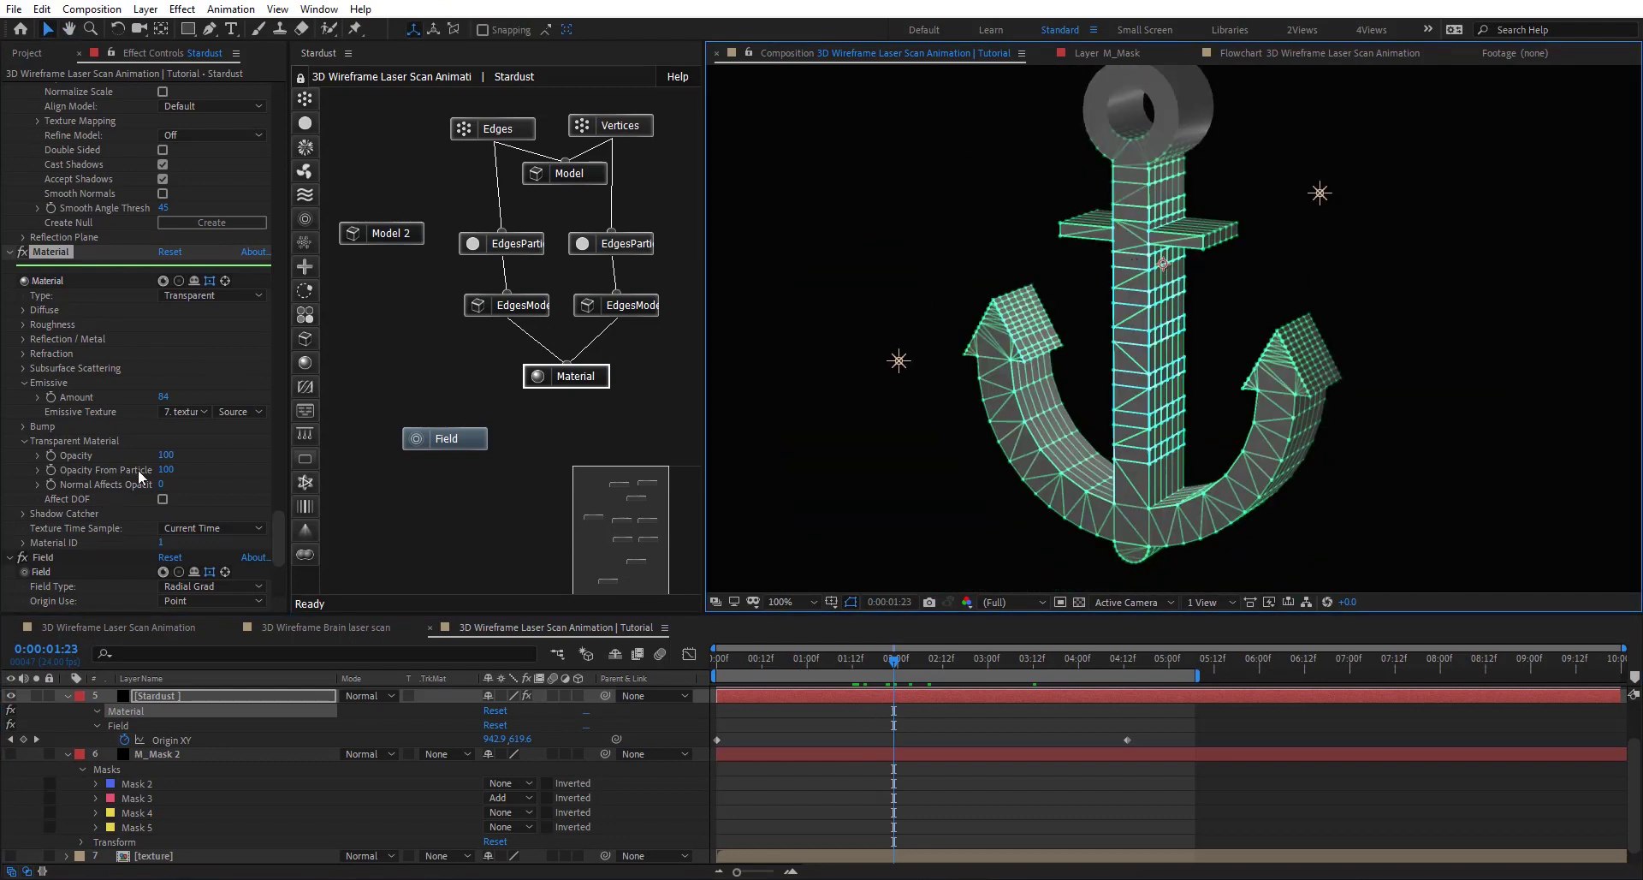
# Step: Set the Material's transparent Opacity and Opacity From Particle both to 50
pyautogui.click(166, 455)
pyautogui.write('50')
pyautogui.press('Return')
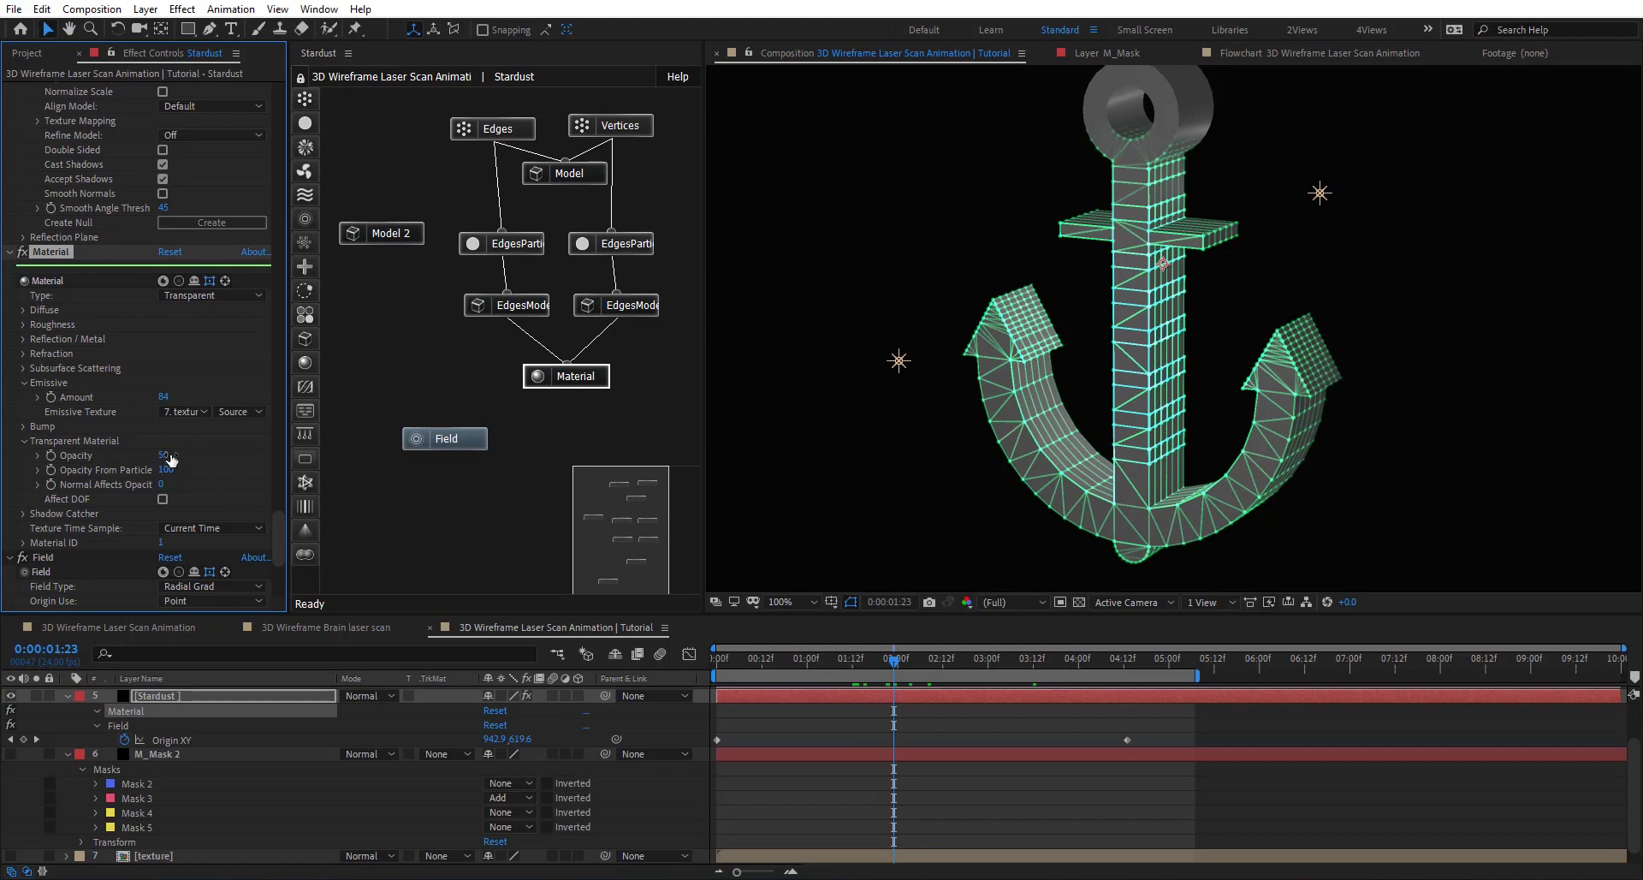
pyautogui.click(169, 469)
pyautogui.write('50')
pyautogui.press('Return')
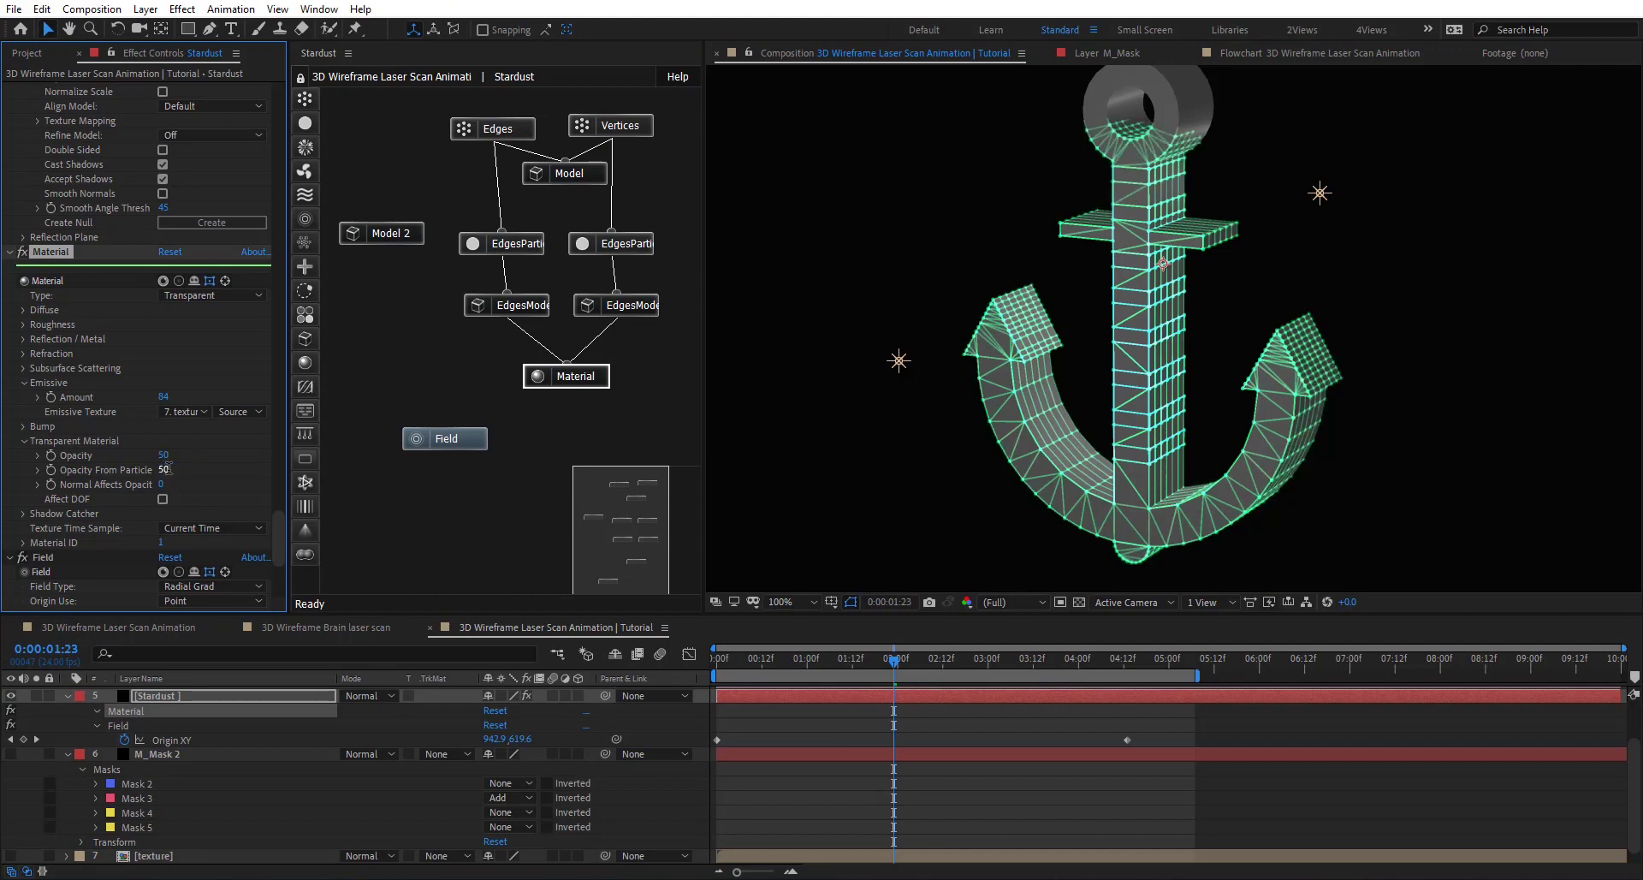
# Step: Inspect the fading wireframe on the anchor's ring and lower the Material's transparent Opacity to 10
pyautogui.press('.')
pyautogui.moveTo(1143, 140); pyautogui.dragTo(1045, 470)
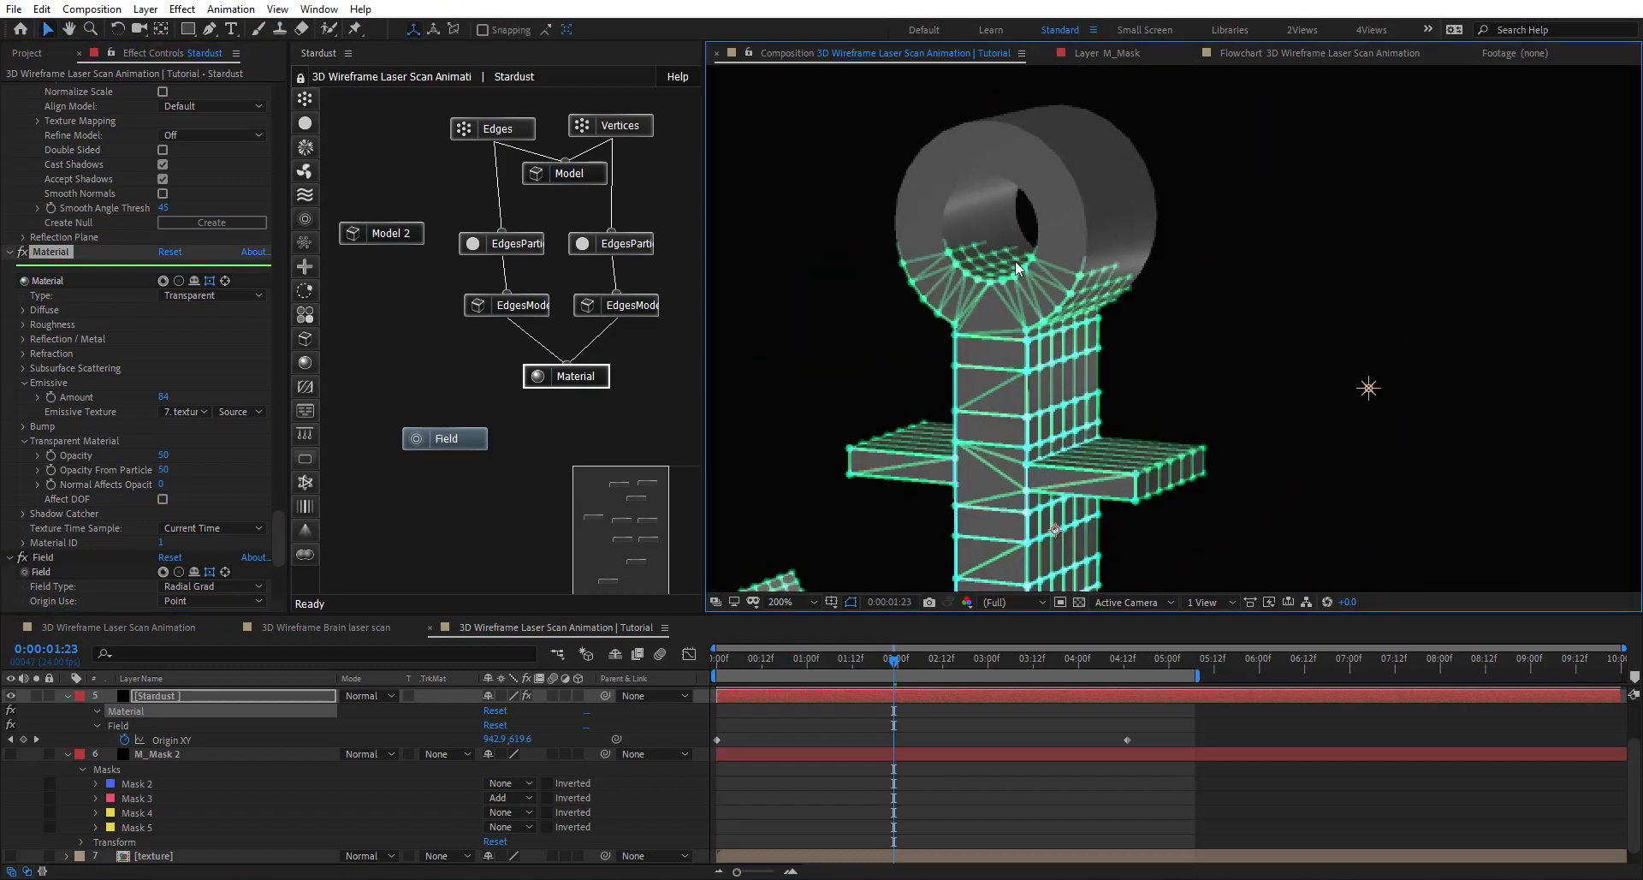
pyautogui.click(166, 456)
pyautogui.write('10')
pyautogui.press('Return')
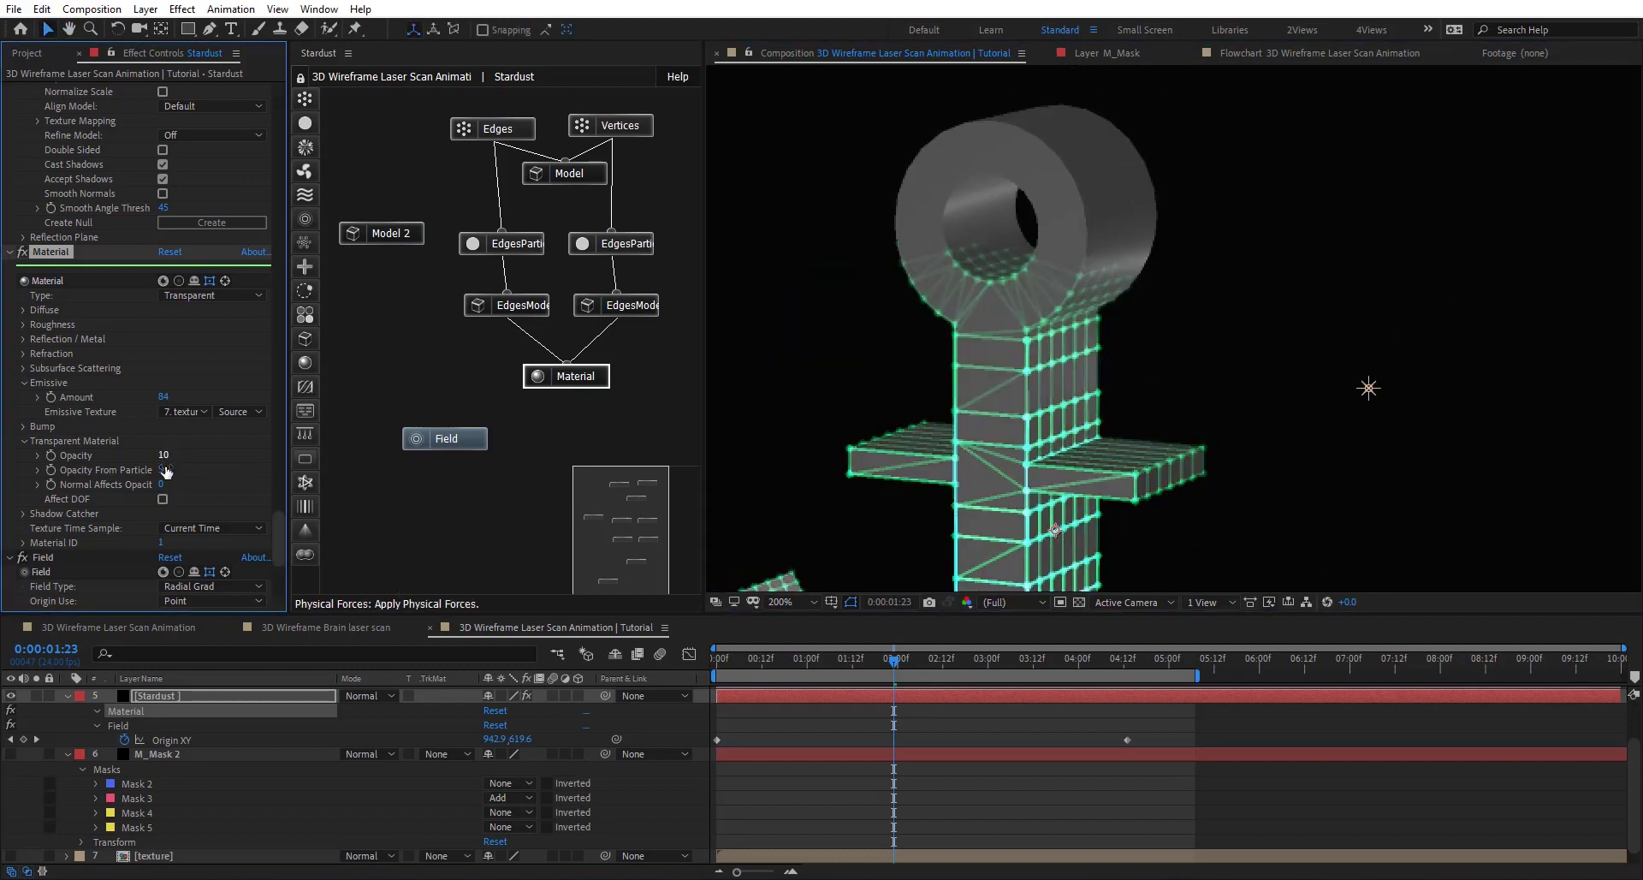
# Step: Review the softened wireframe over the whole anchor at 0:00:01:23 and 0:00:03:11
pyautogui.moveTo(1150, 190); pyautogui.dragTo(1159, 151)
pyautogui.scroll(-1, 1157, 284)
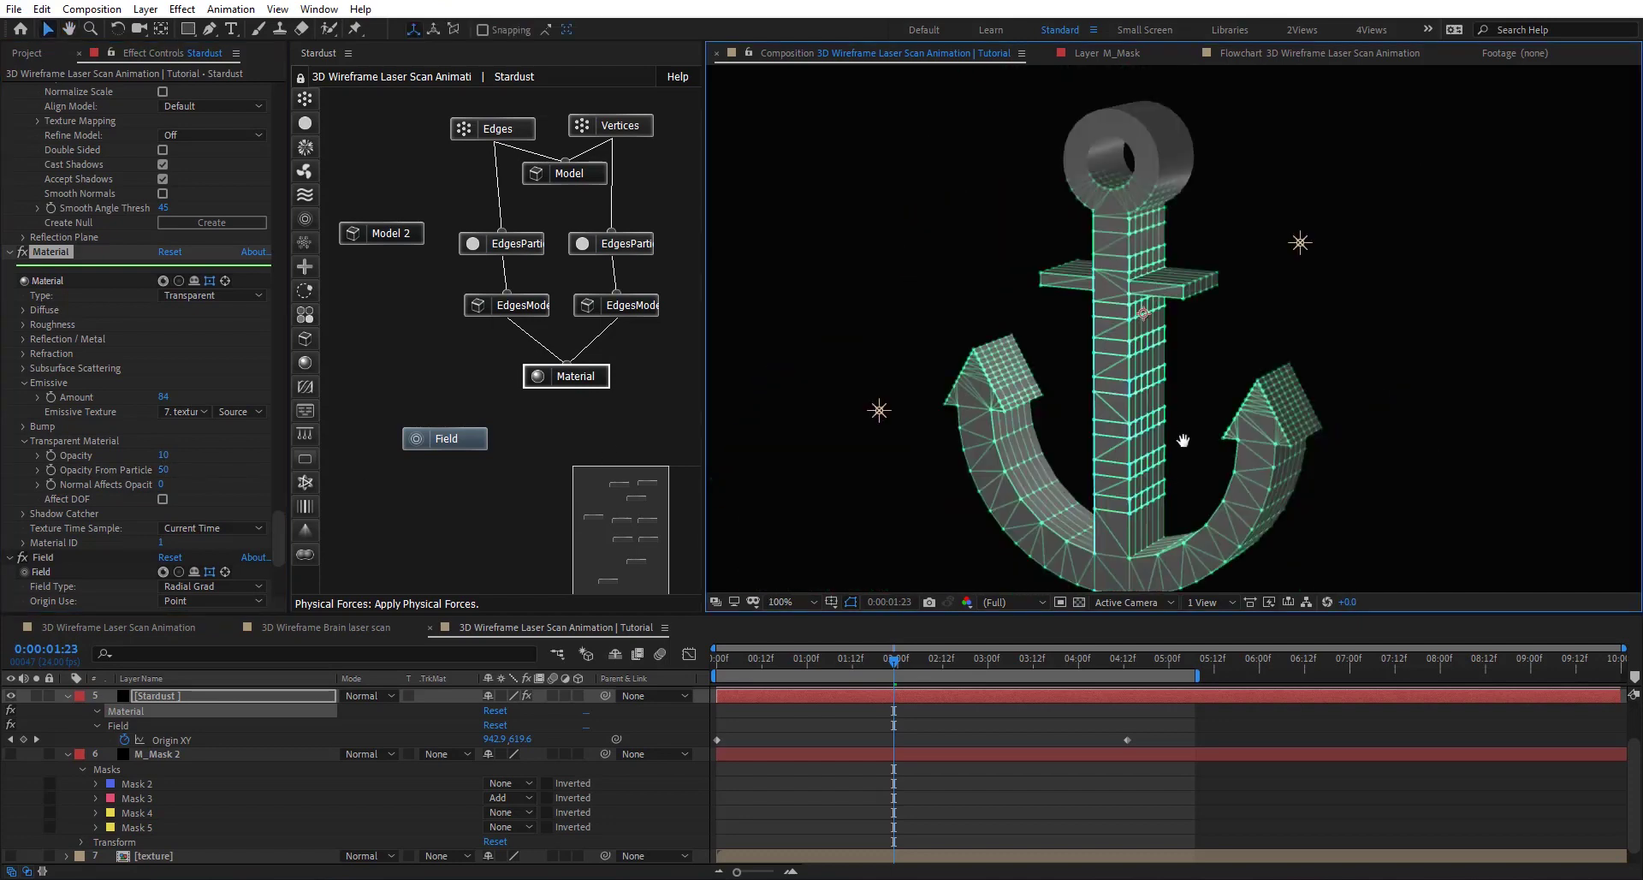
pyautogui.moveTo(1183, 442); pyautogui.dragTo(1173, 322)
pyautogui.scroll(1, 1209, 237)
pyautogui.scroll(-1, 1094, 233)
pyautogui.moveTo(1146, 203); pyautogui.dragTo(1139, 295)
pyautogui.moveTo(927, 666); pyautogui.dragTo(1030, 666)
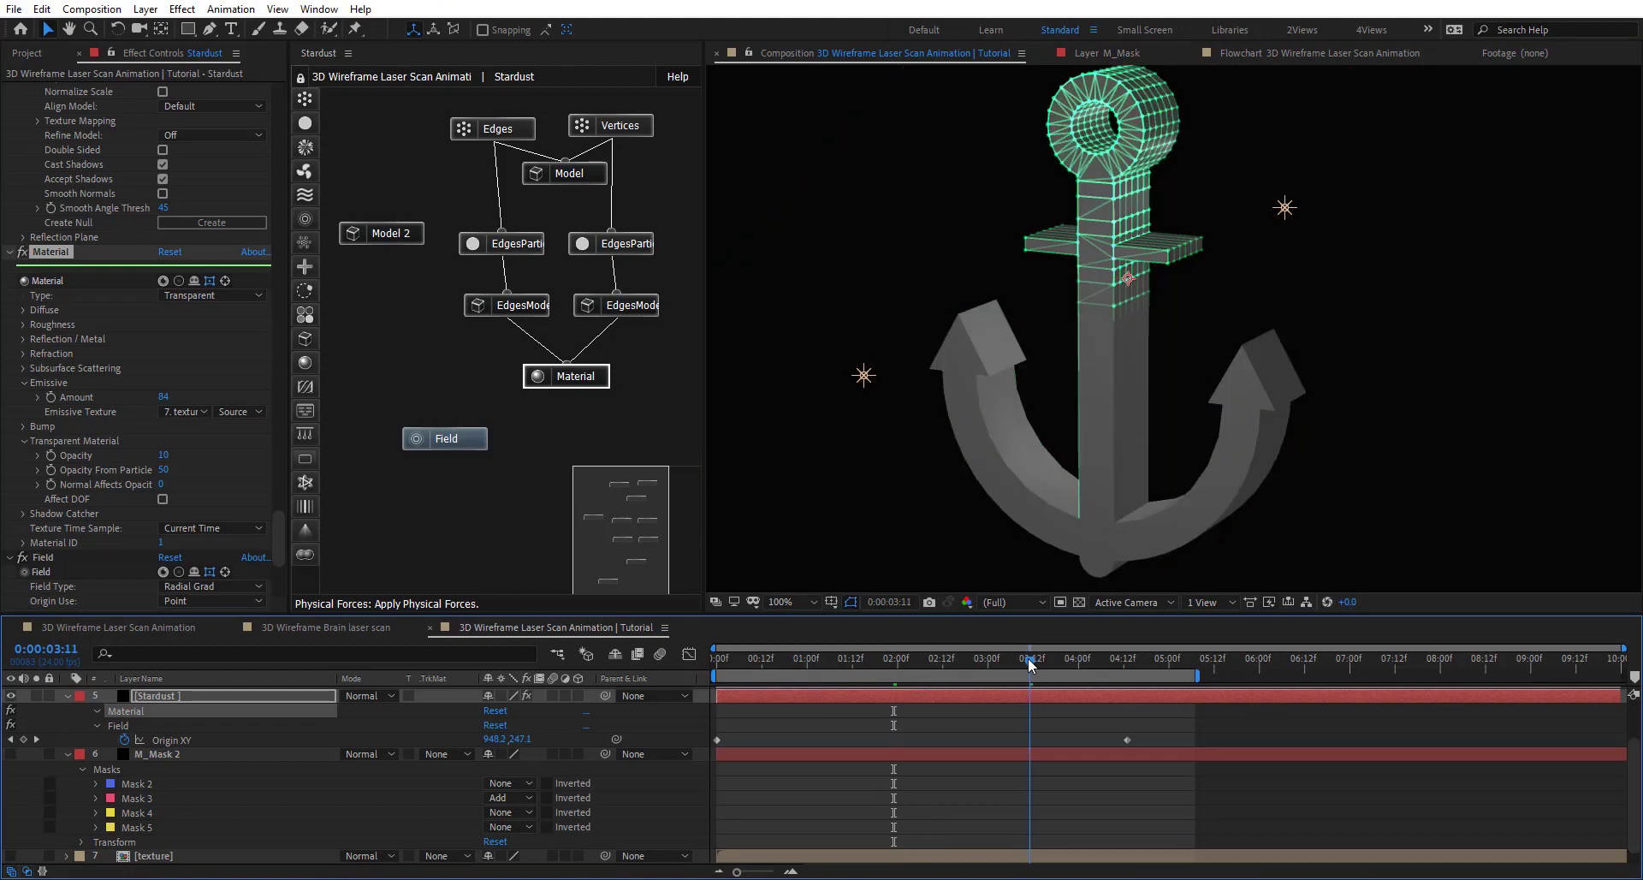
pyautogui.scroll(-1, 984, 224)
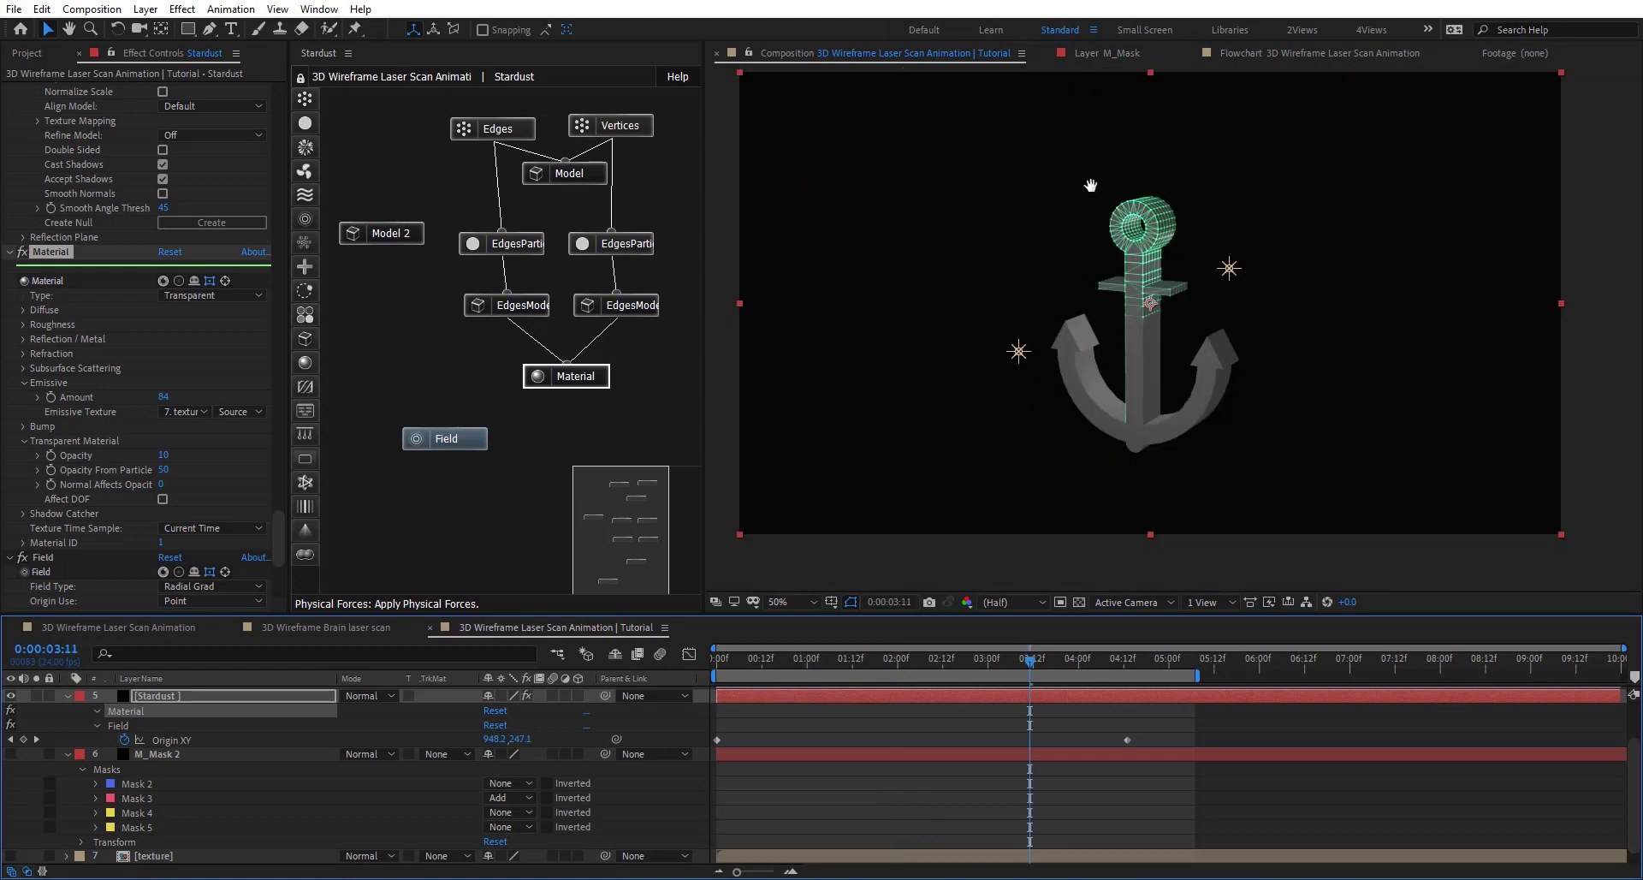
pyautogui.moveTo(1091, 185); pyautogui.dragTo(1091, 205)
# Step: Switch the Model node's source to File and load HighRes_Brain.obj without importing its materials
pyautogui.click(566, 173)
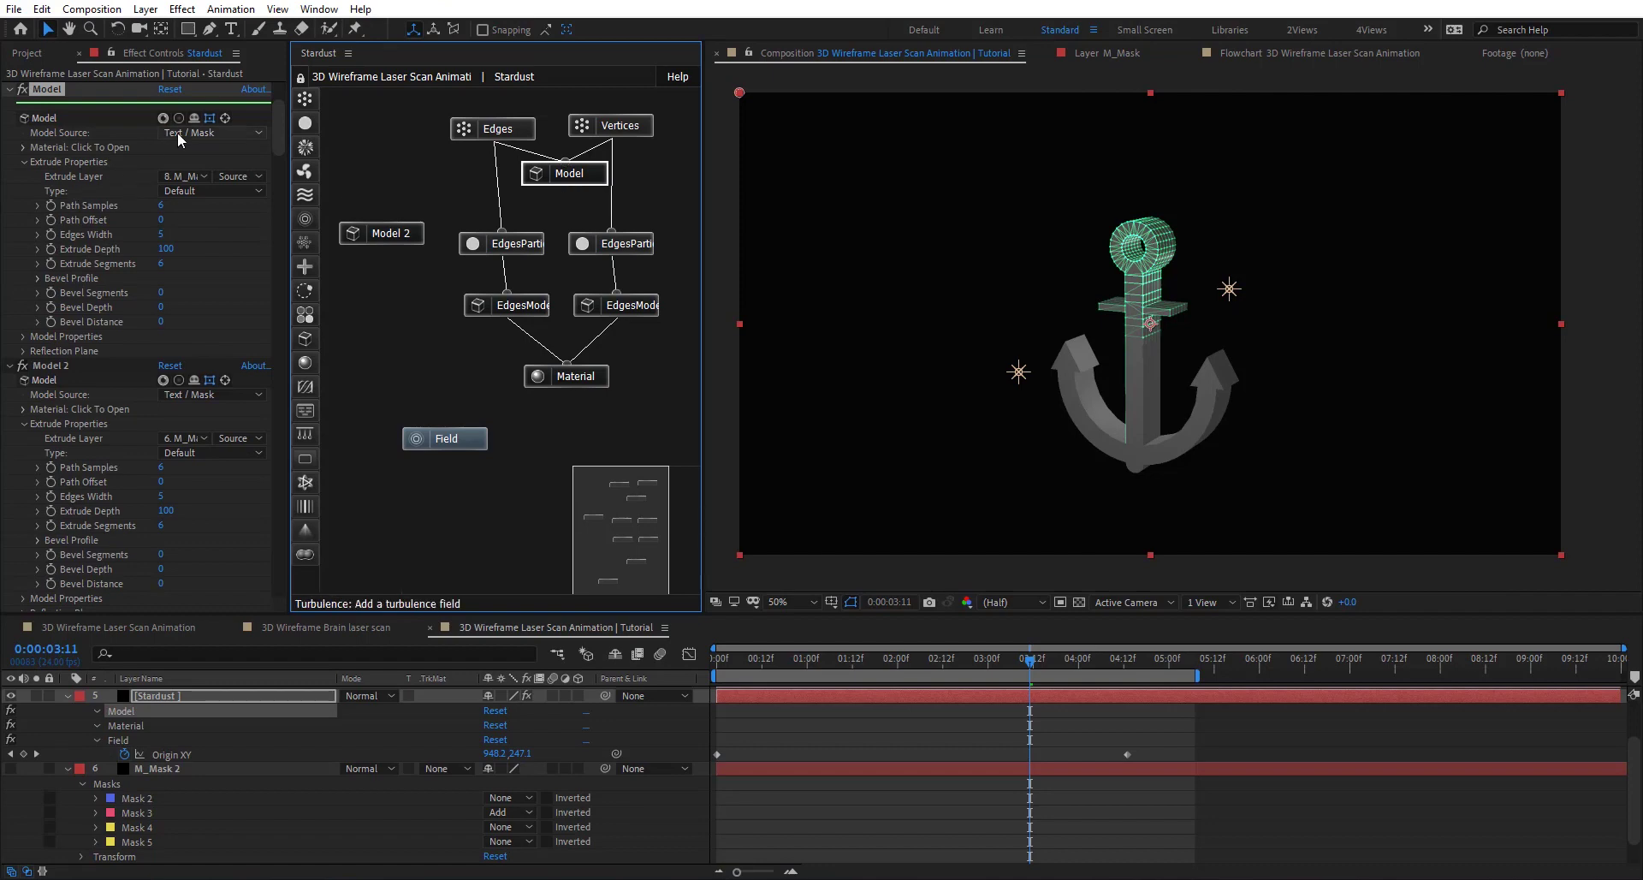
pyautogui.click(212, 133)
pyautogui.click(182, 148)
pyautogui.click(132, 196)
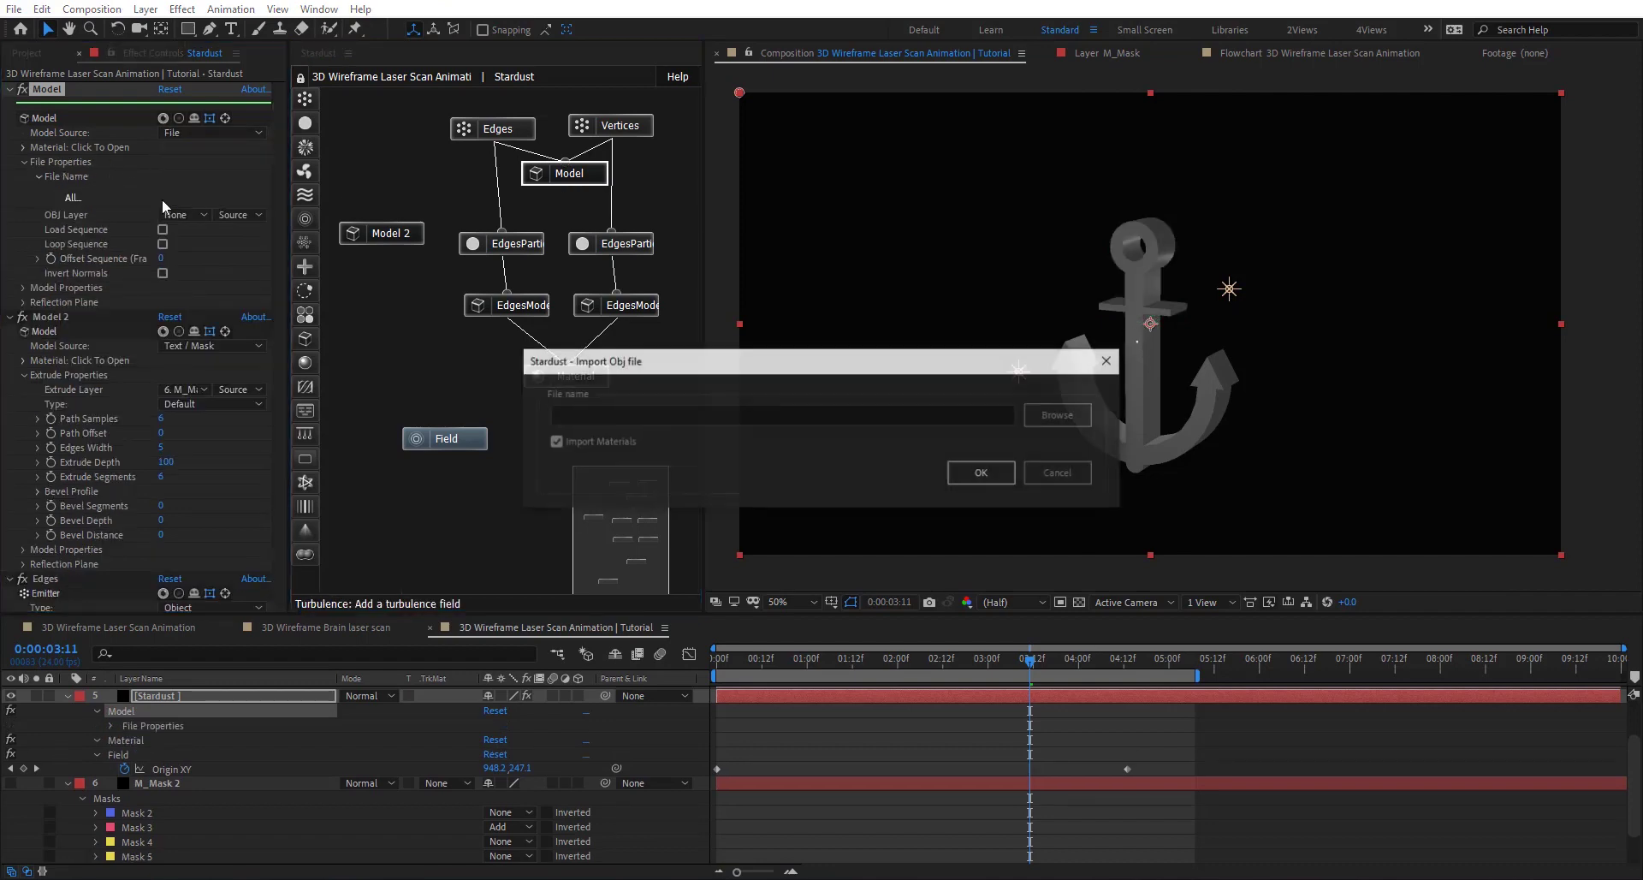
pyautogui.click(1080, 416)
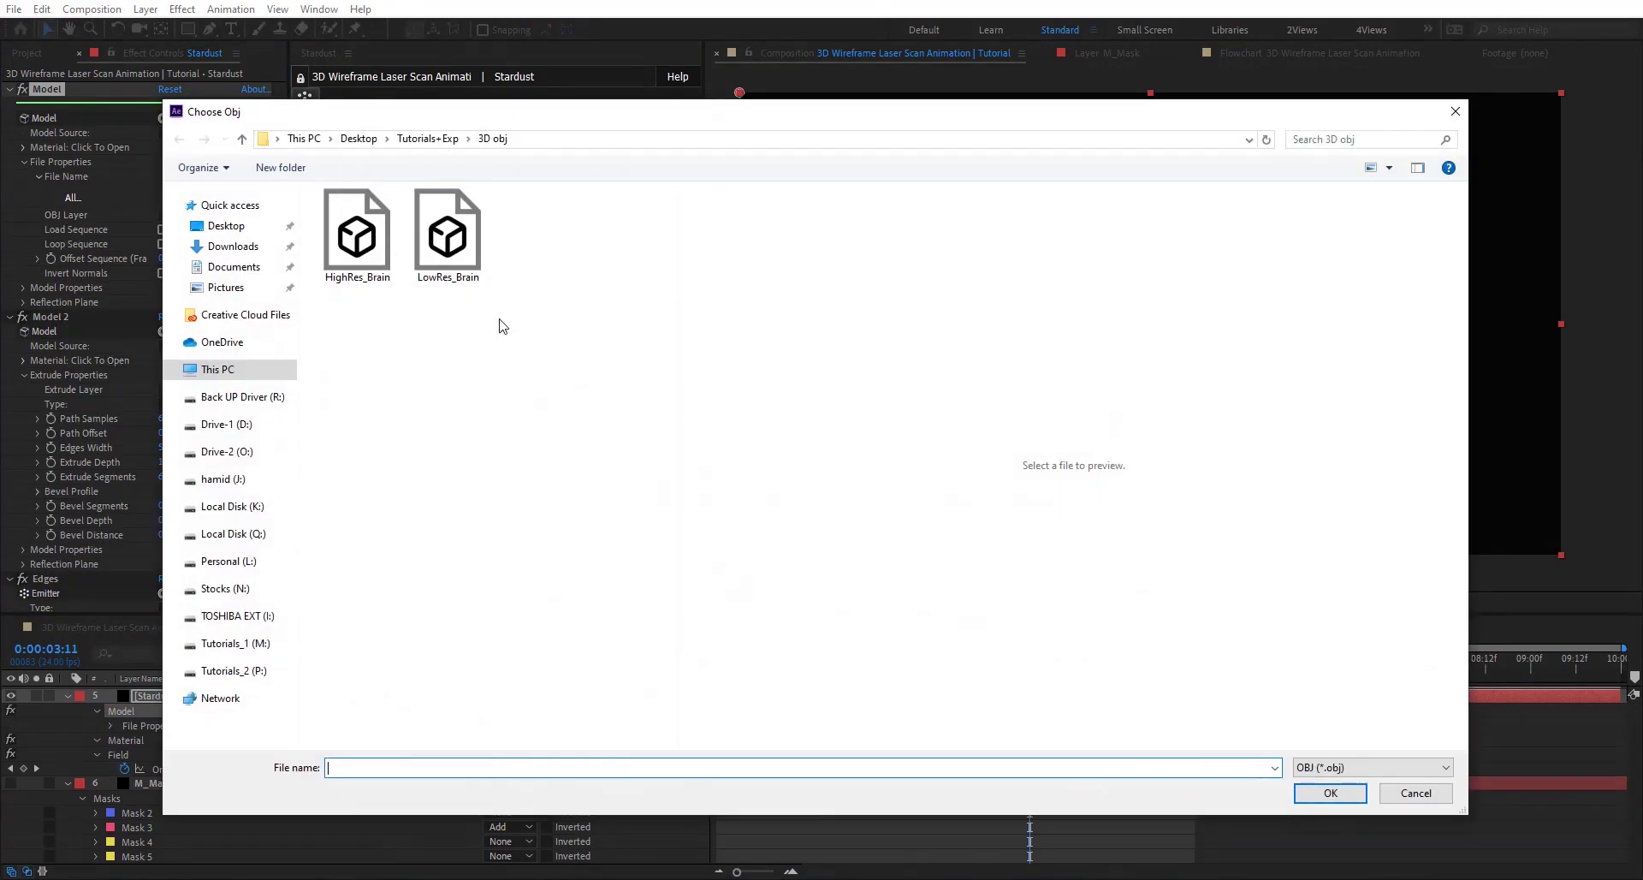
pyautogui.click(357, 236)
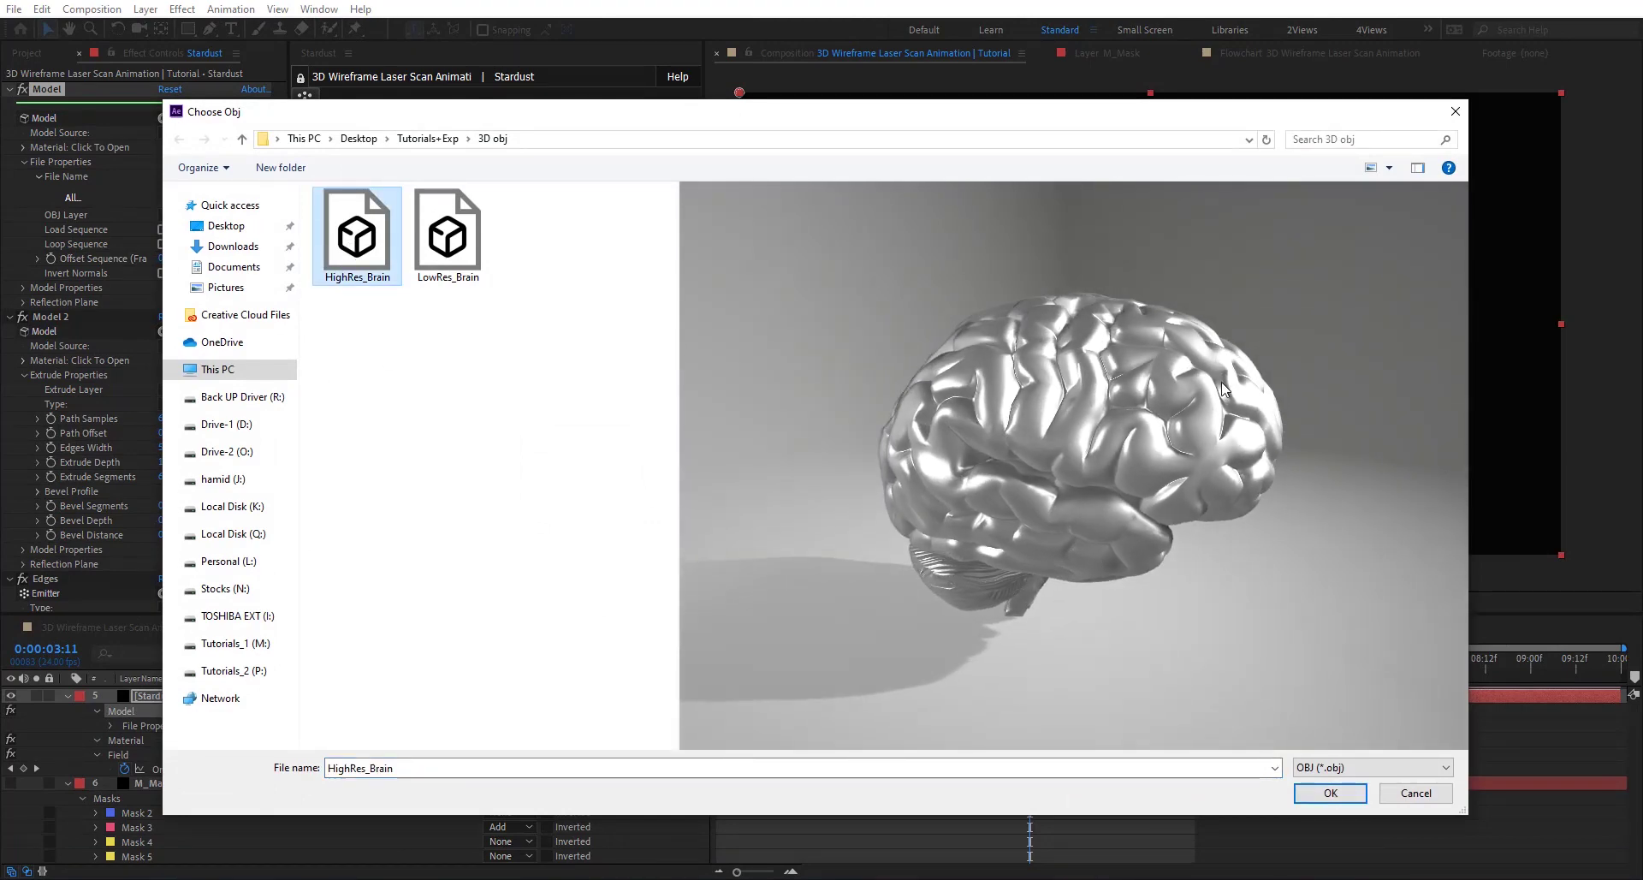
pyautogui.click(1333, 793)
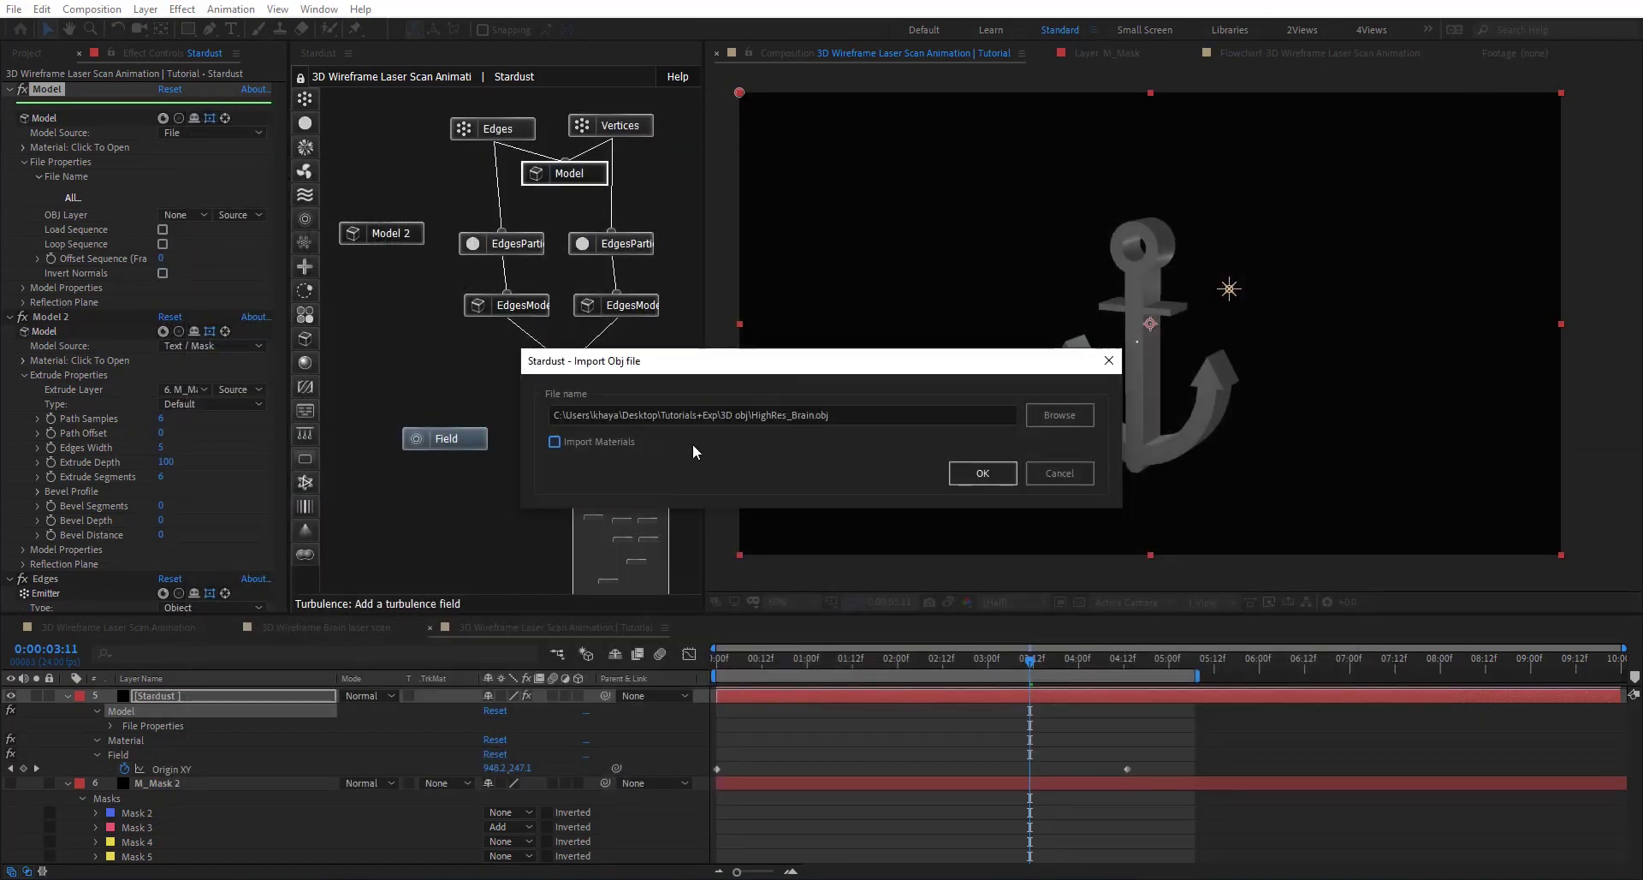
pyautogui.click(969, 476)
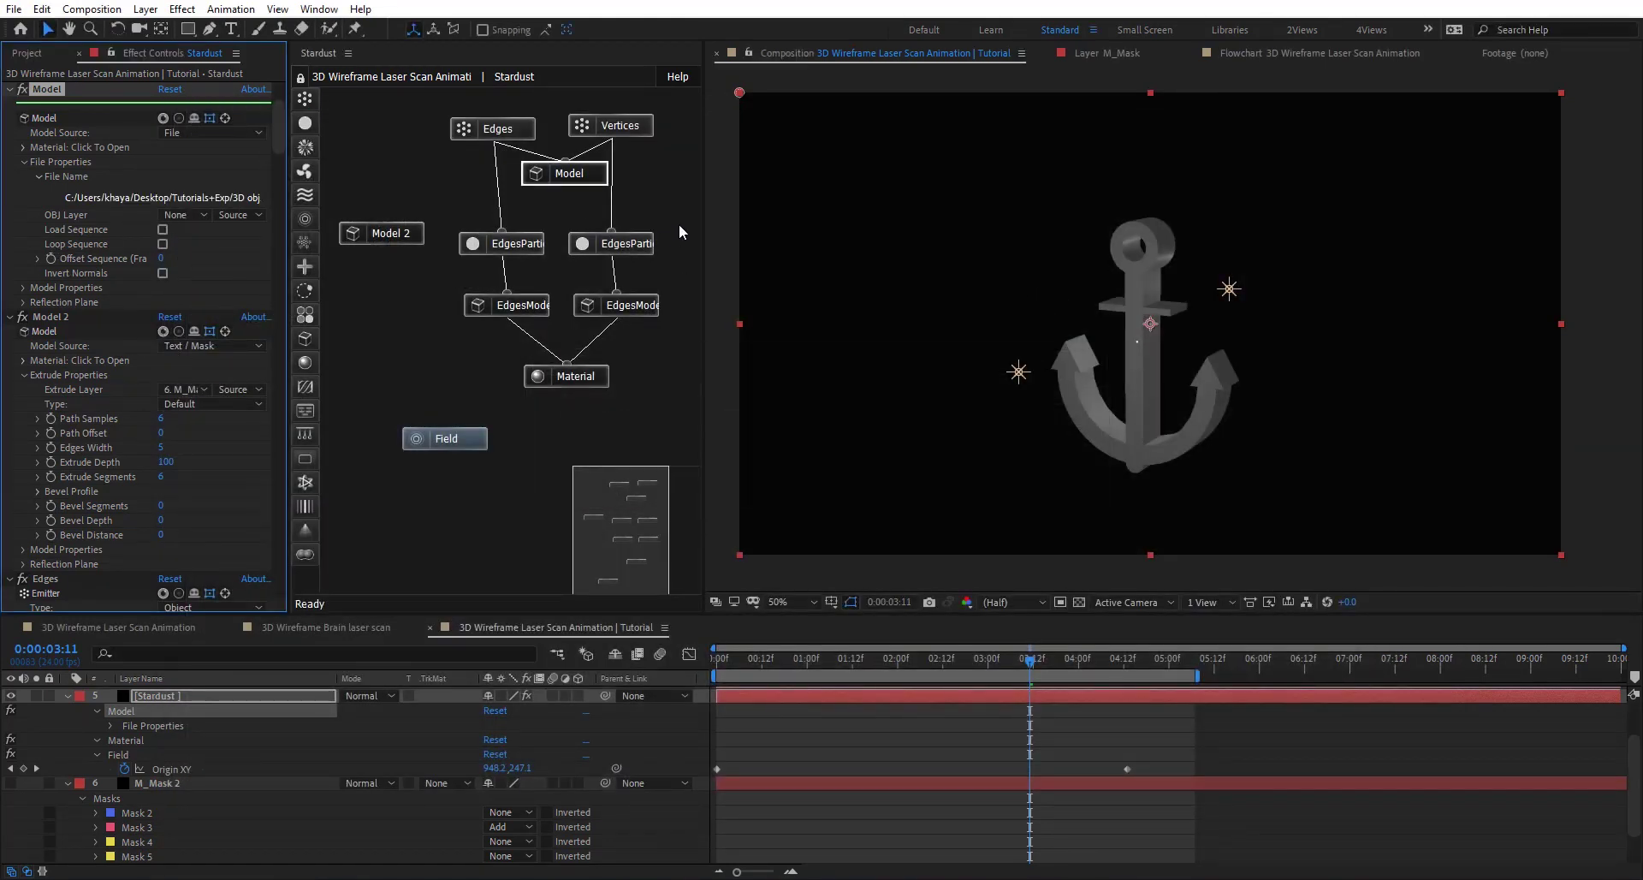
# Step: Switch the Model 2 node's source to File and load HighRes_Brain.obj with Import Materials enabled
pyautogui.click(406, 231)
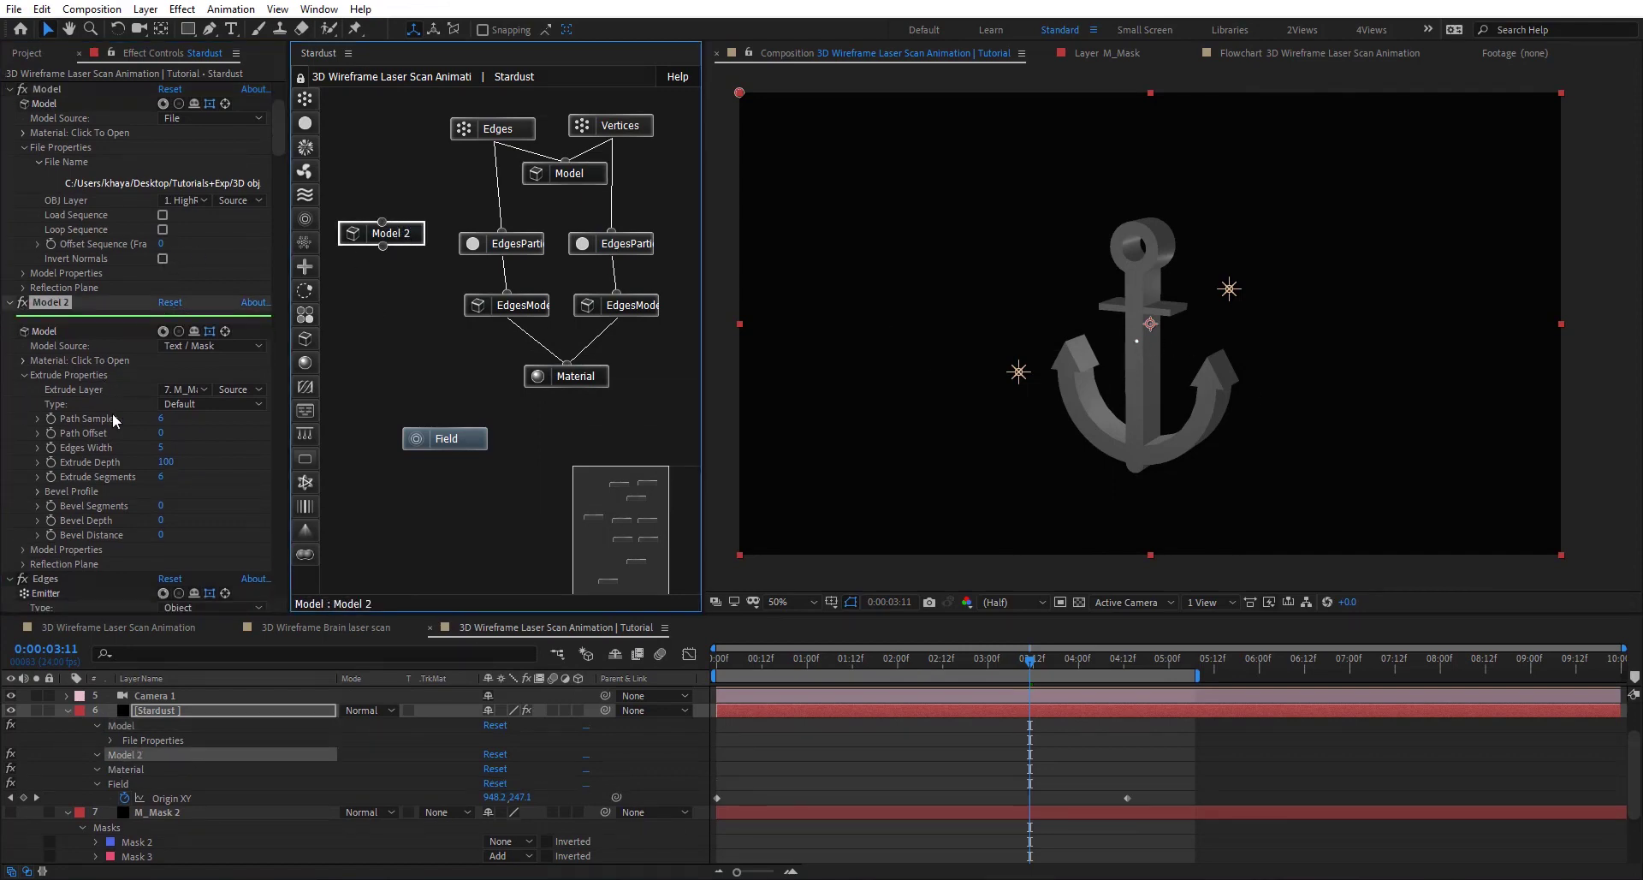
pyautogui.click(234, 345)
pyautogui.click(193, 358)
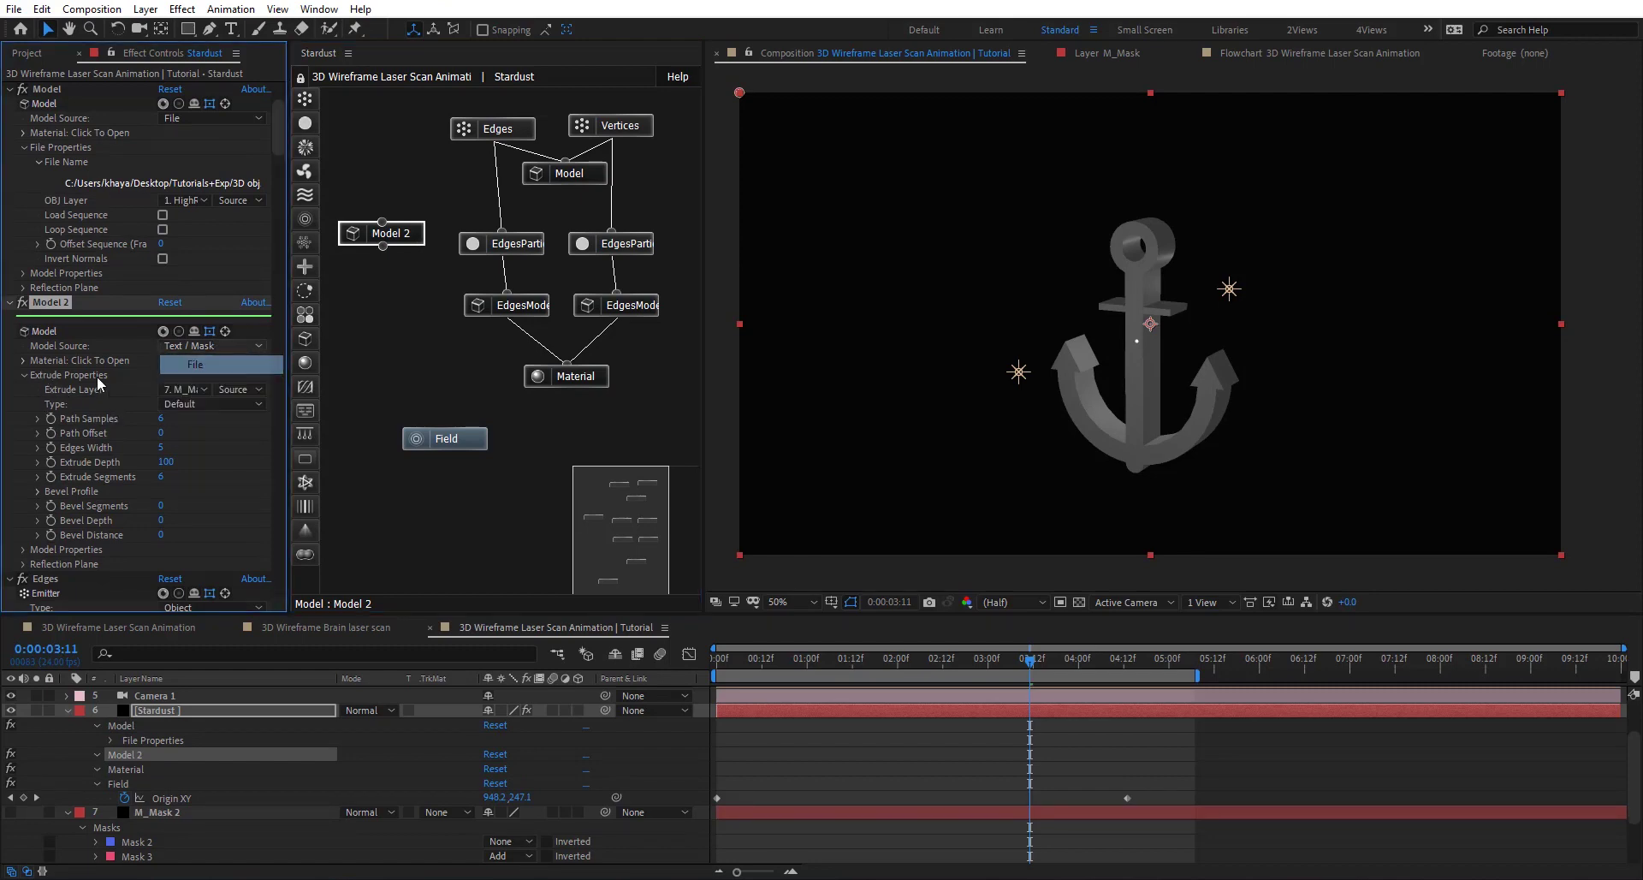
pyautogui.click(148, 404)
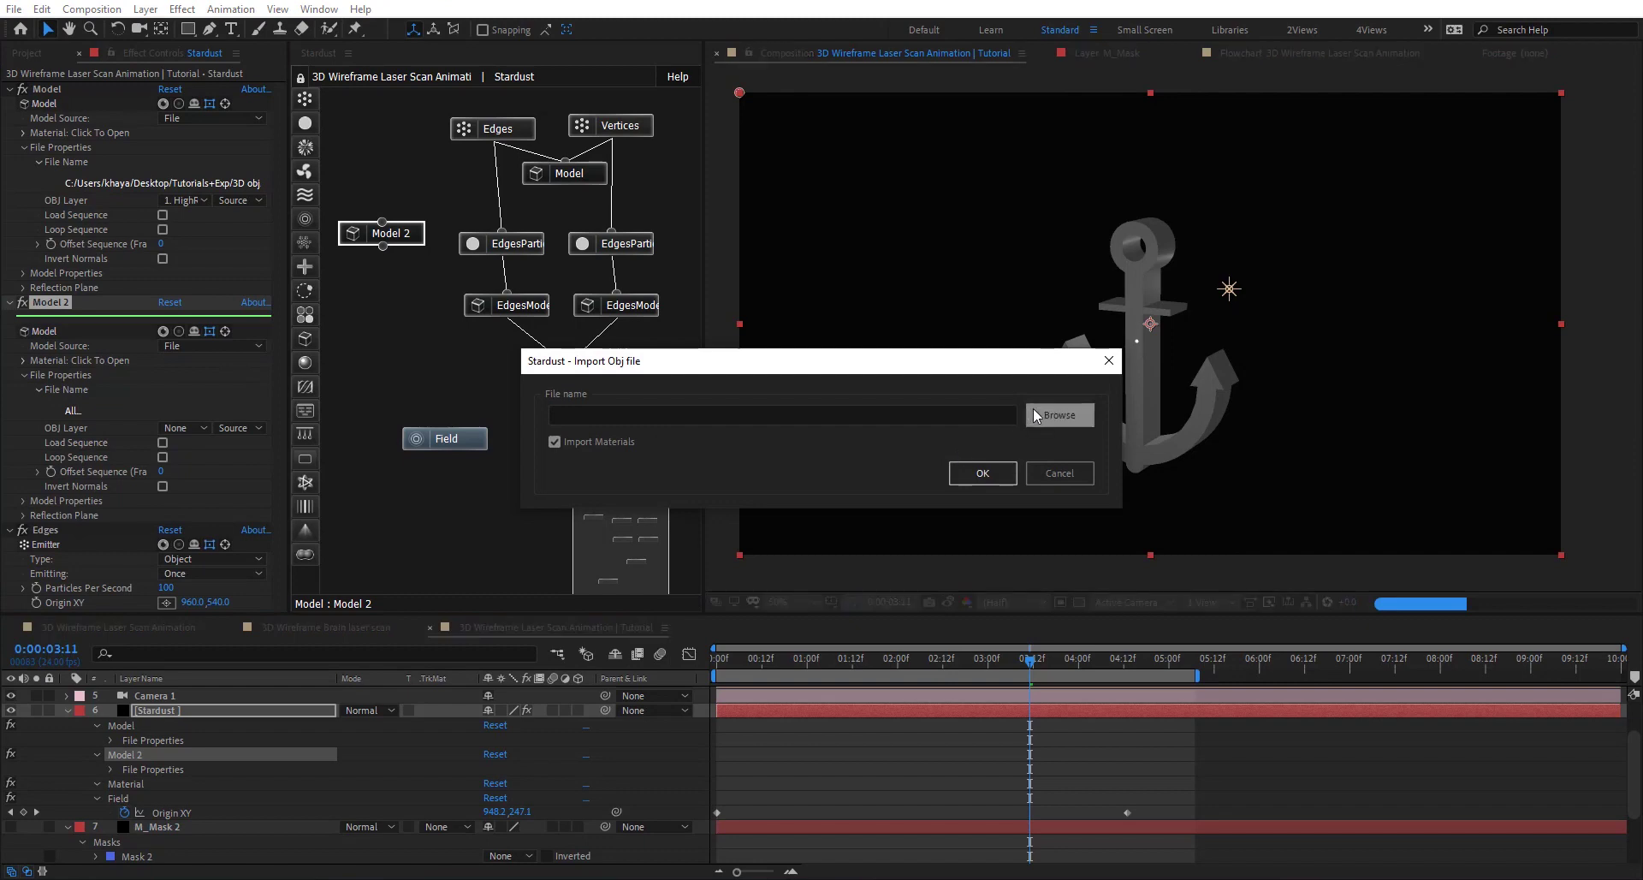
pyautogui.click(931, 415)
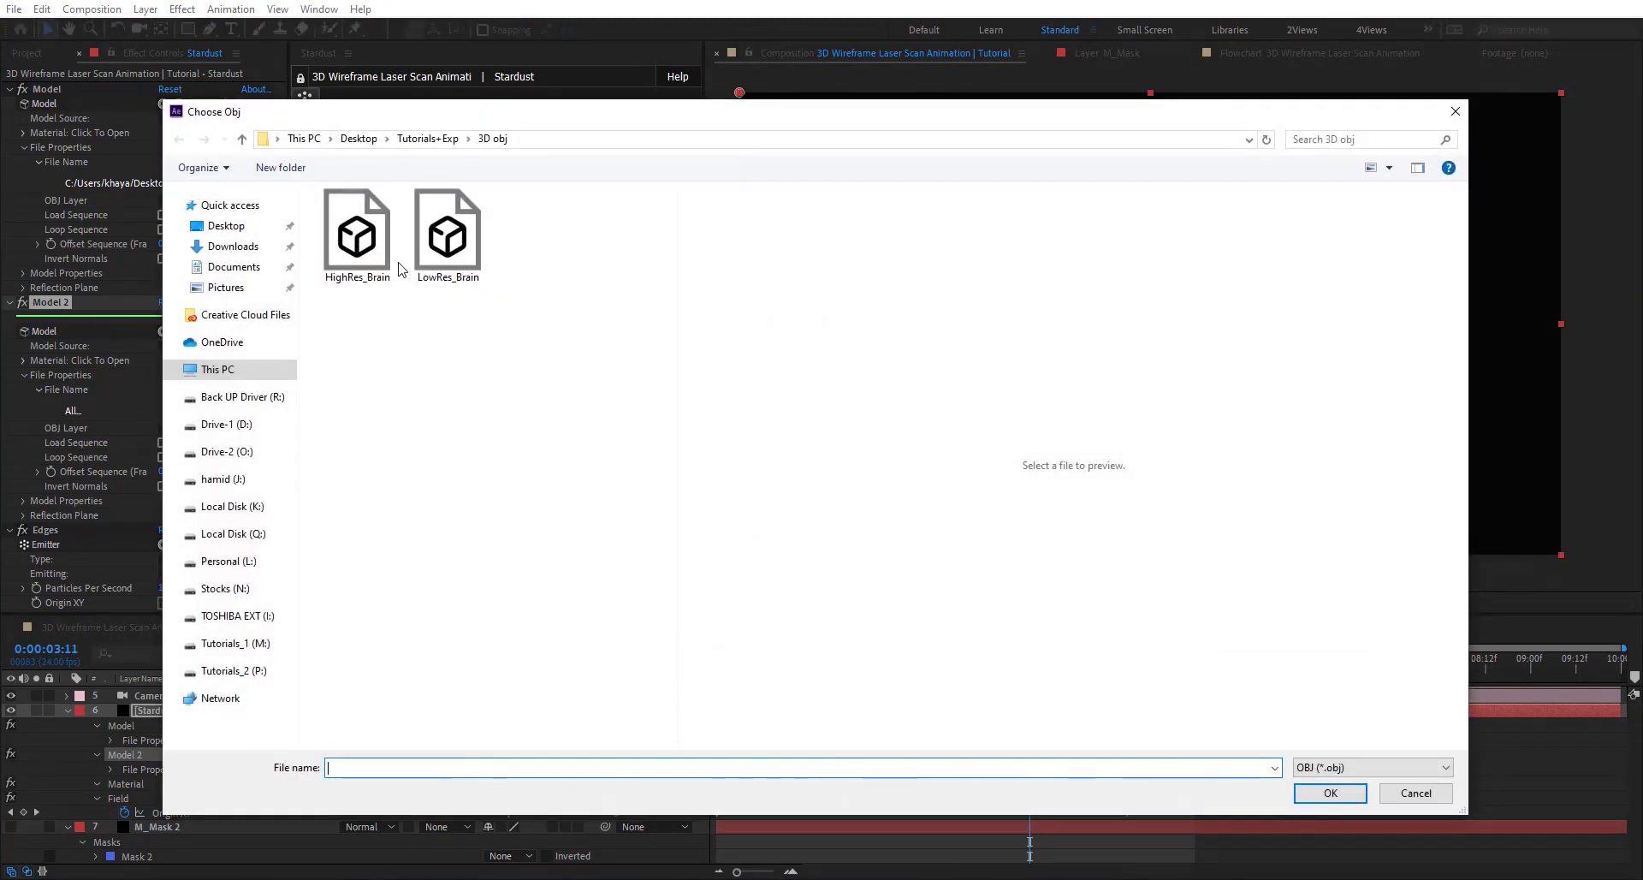
pyautogui.click(357, 233)
pyautogui.click(1333, 796)
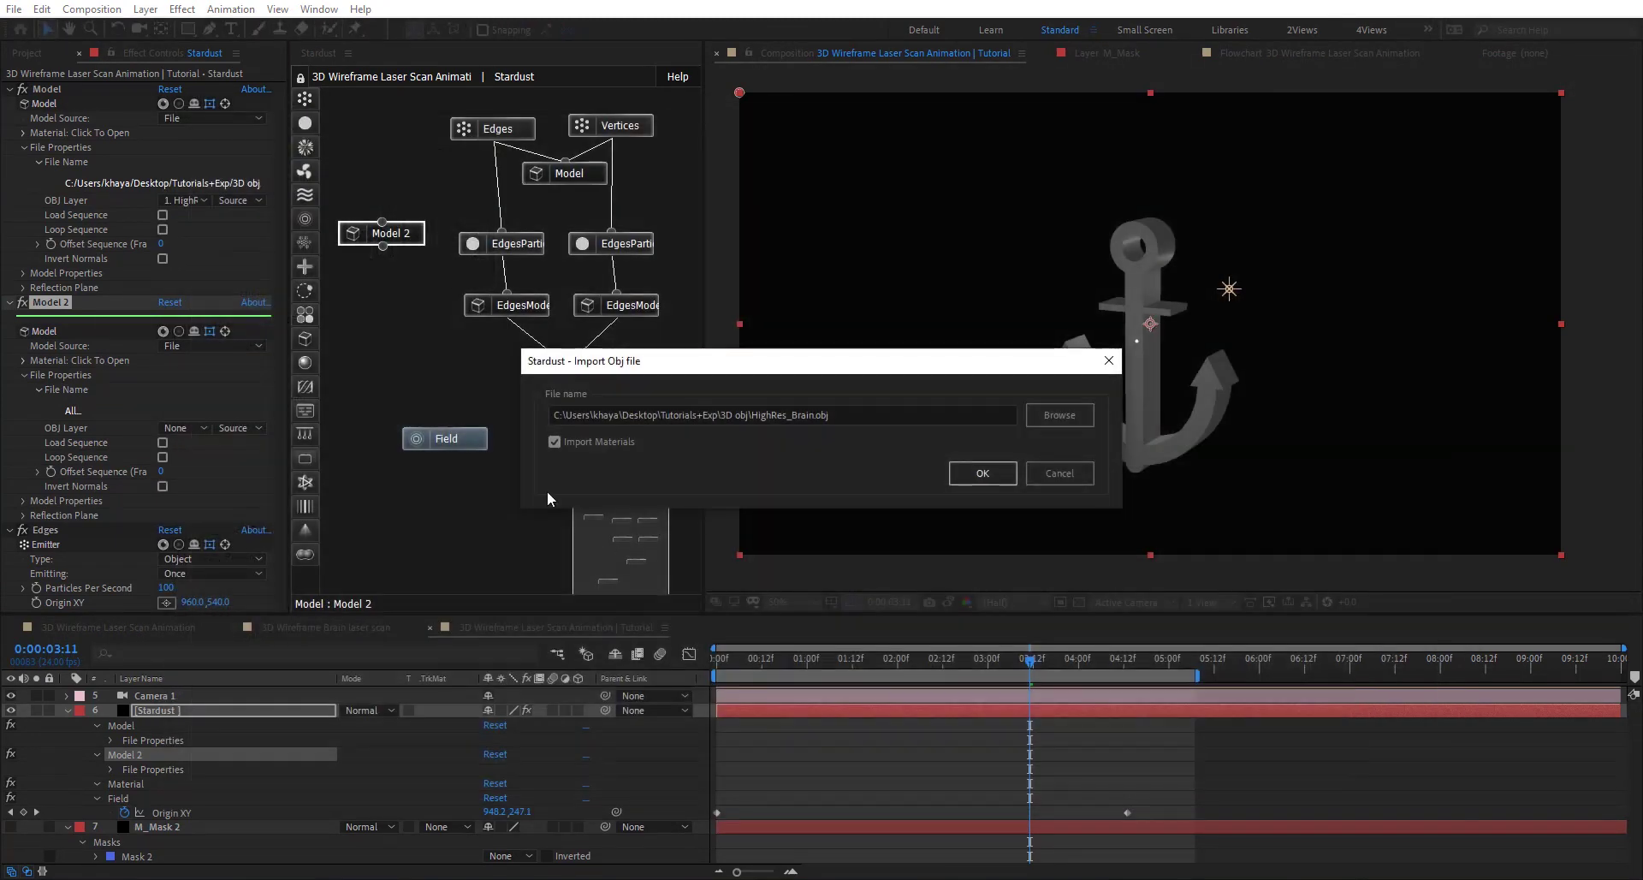
pyautogui.click(983, 475)
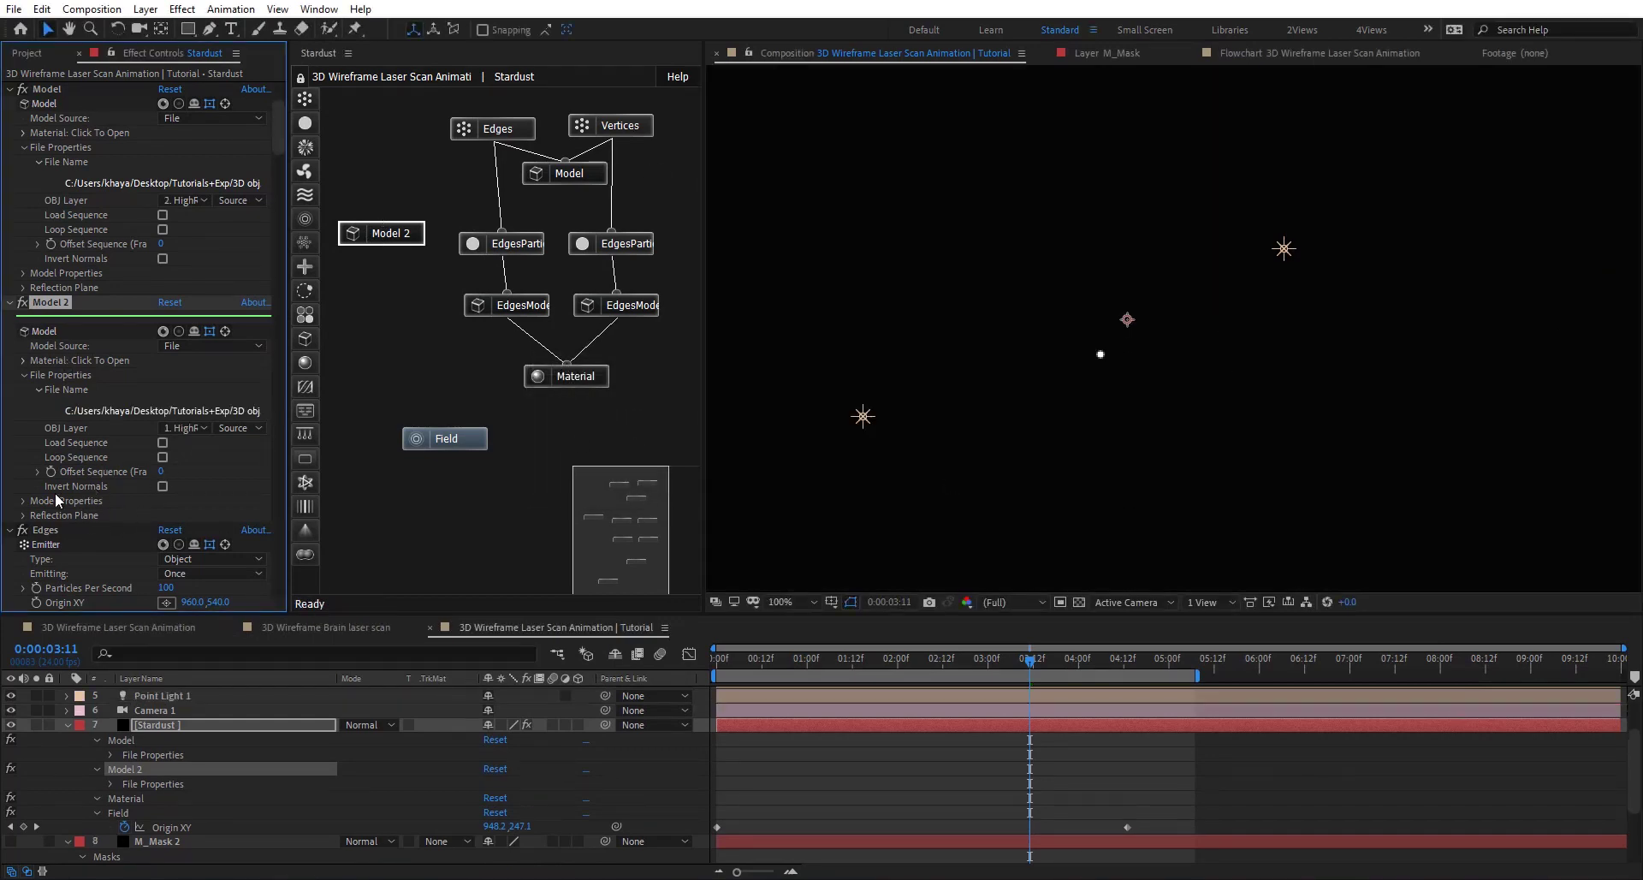
# Step: Set the Size in Model 2's Model Properties to 9000
pyautogui.click(23, 500)
pyautogui.scroll(-3, 25, 505)
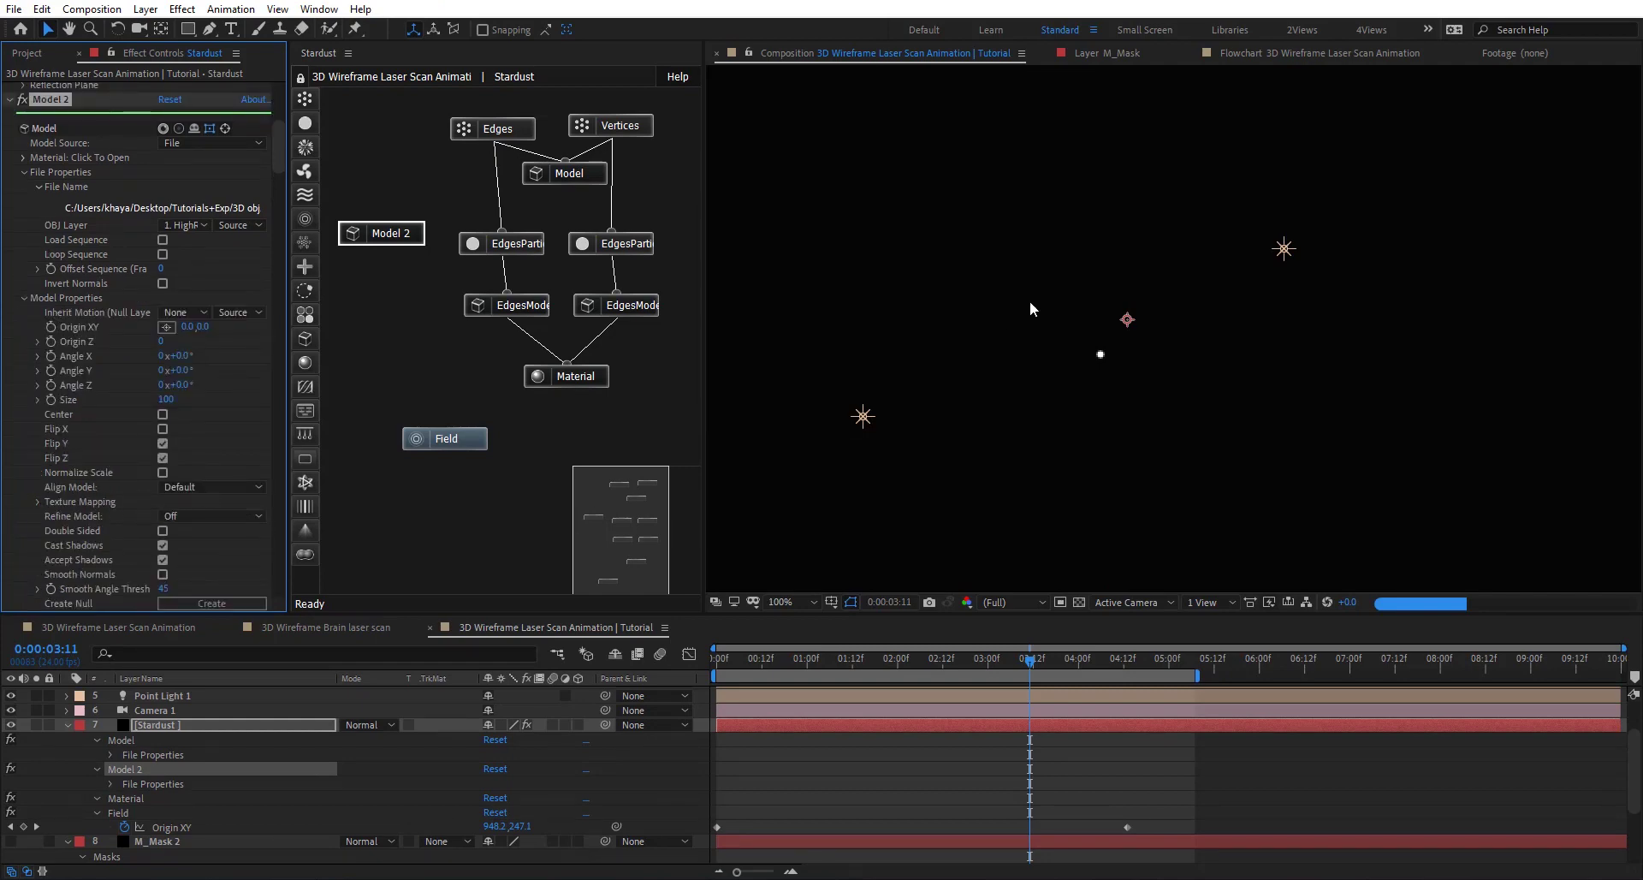
pyautogui.press(',')
pyautogui.moveTo(170, 400); pyautogui.dragTo(134, 399)
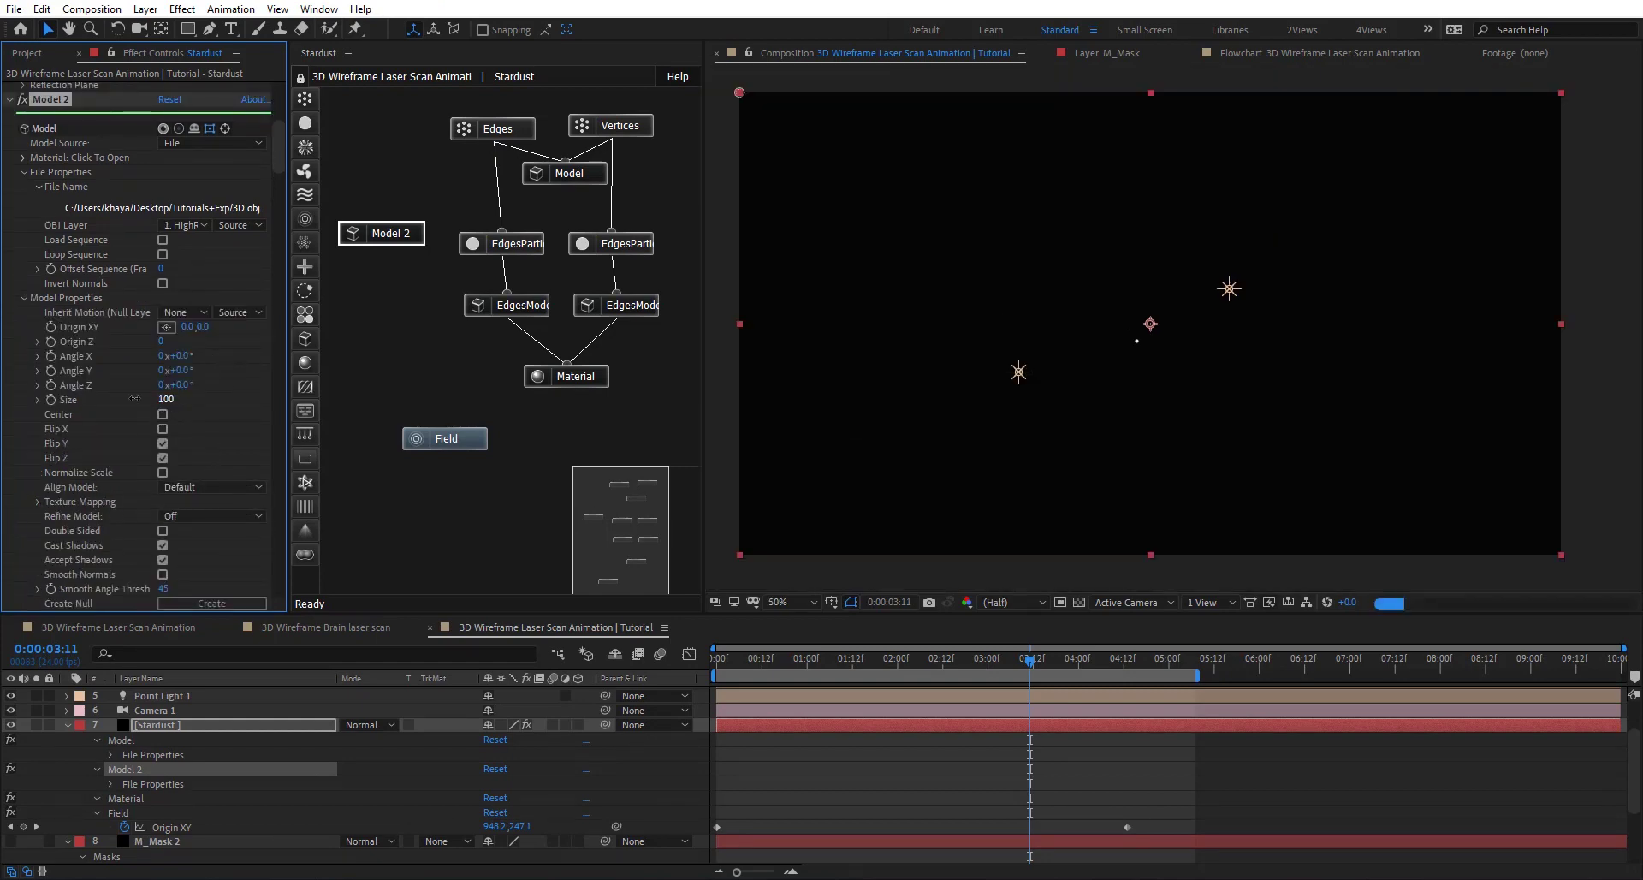
pyautogui.click(166, 399)
pyautogui.write('9000')
pyautogui.press('Return')
# Step: Set the Size of the Model node connected to Edges and Vertices to 9000
pyautogui.click(589, 174)
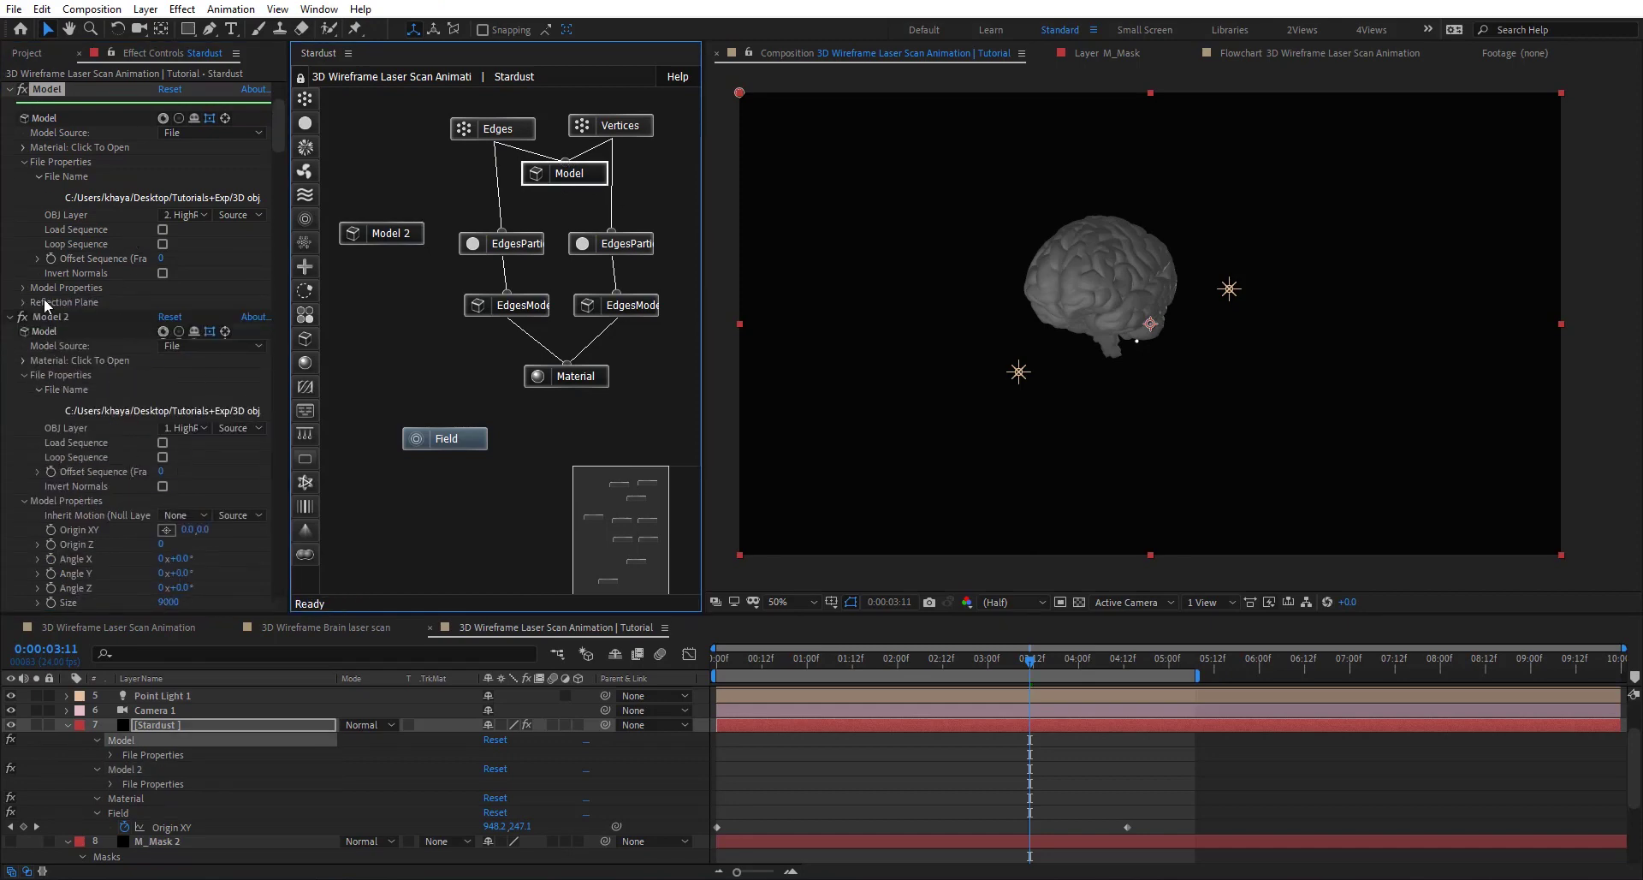
pyautogui.click(24, 289)
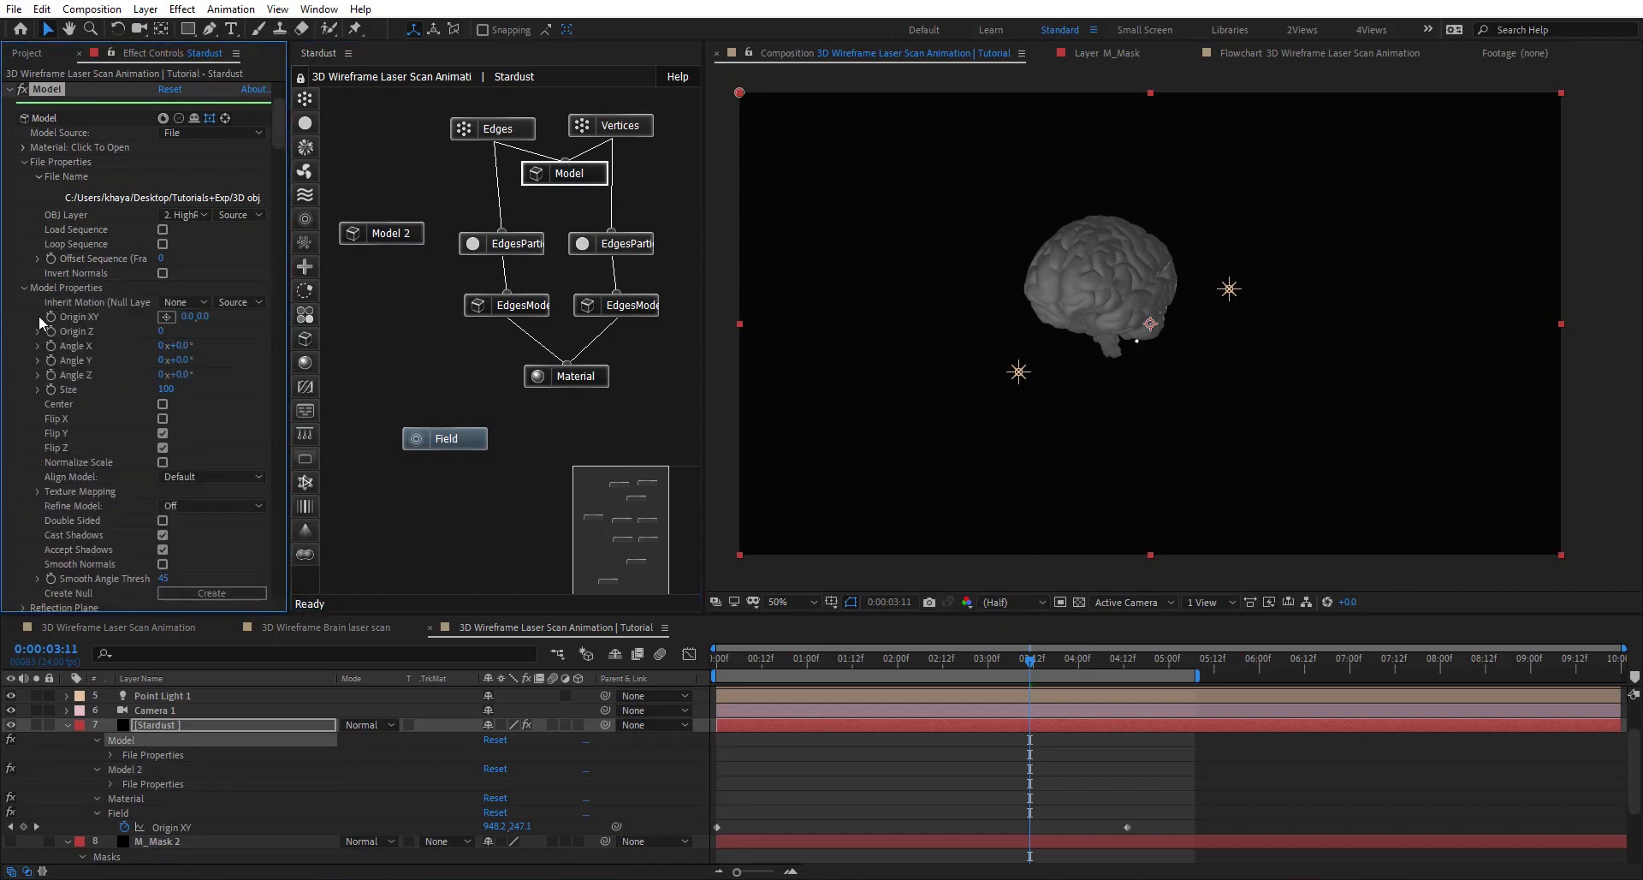
pyautogui.click(166, 389)
pyautogui.write('500')
pyautogui.press('Return')
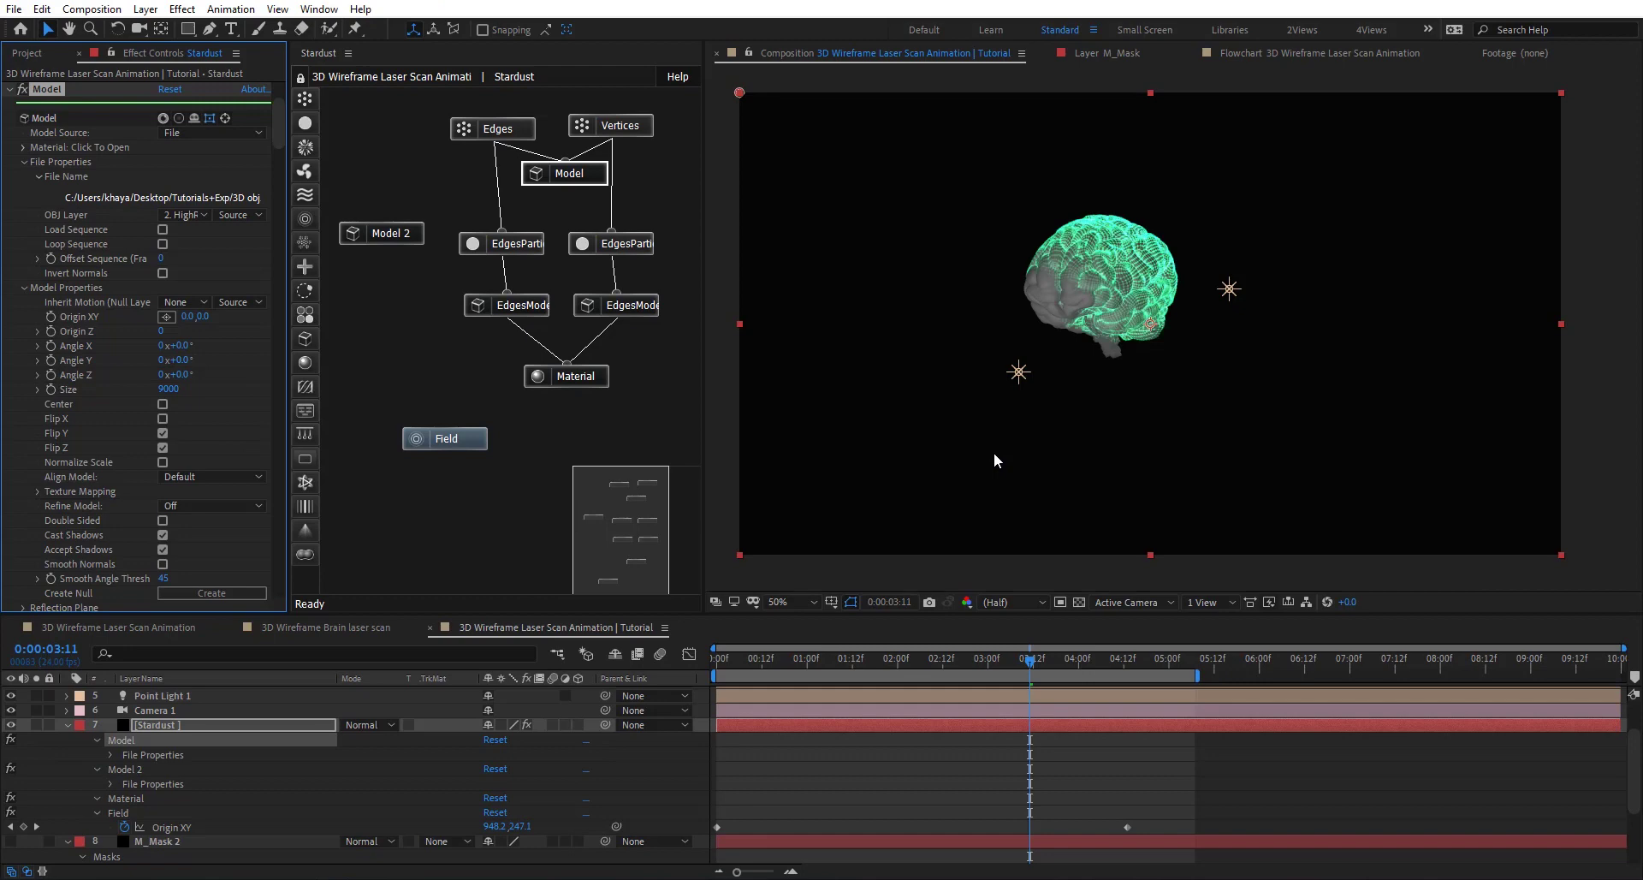
# Step: Preview the scan on the brain and raise the Field's Origin XY keyframe at 0:00:04:13 to 952.0, -126.0
pyautogui.press('space')
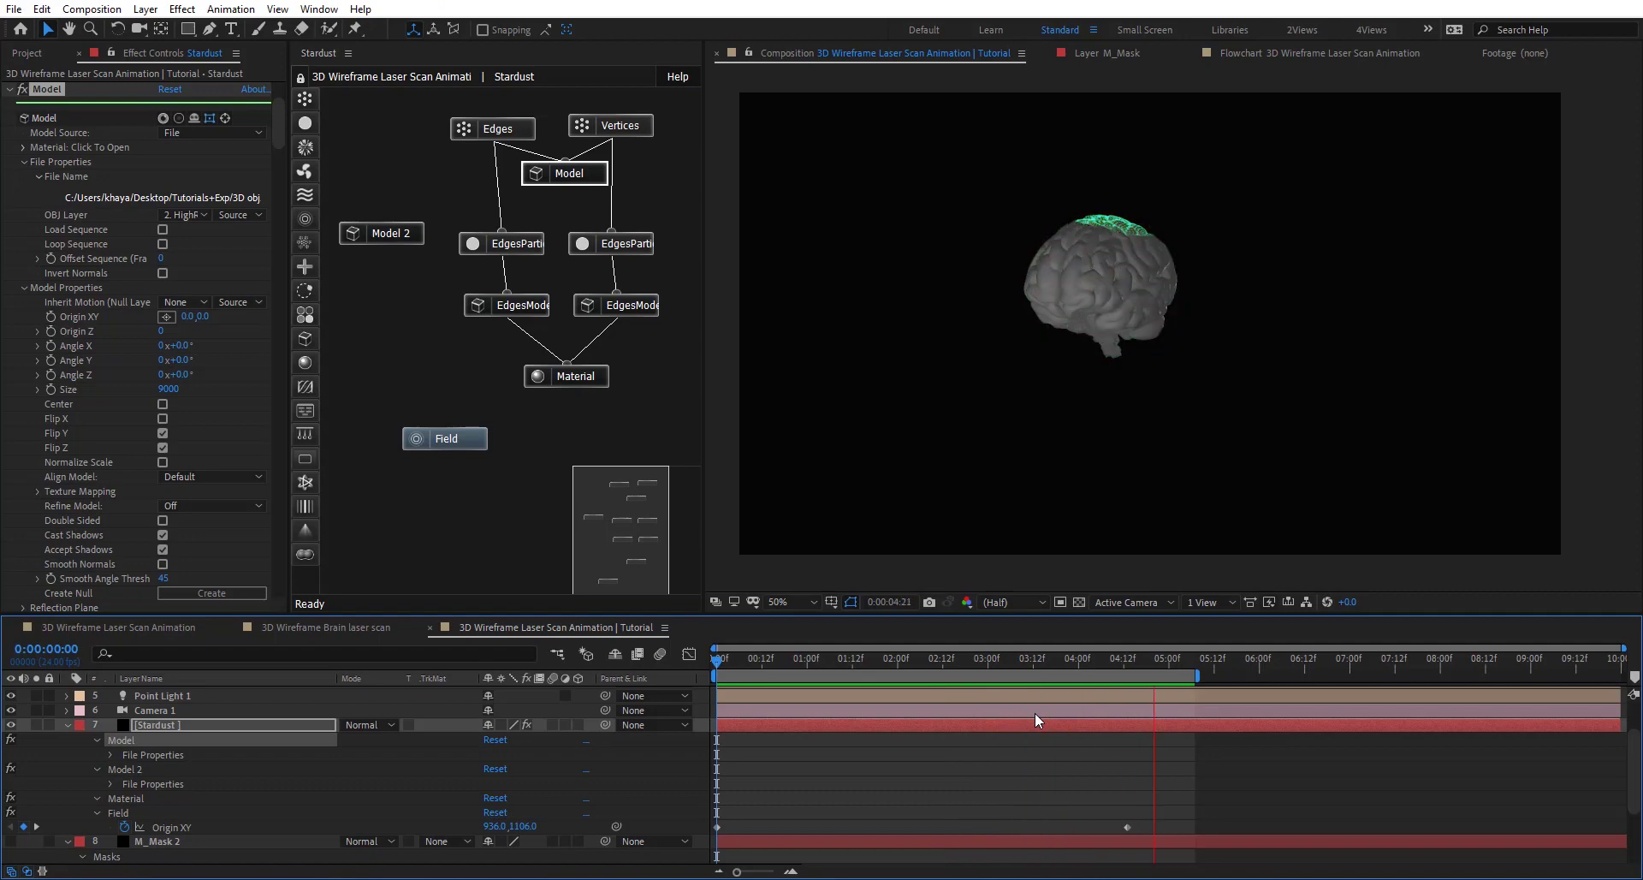
pyautogui.moveTo(1065, 663); pyautogui.dragTo(1145, 666)
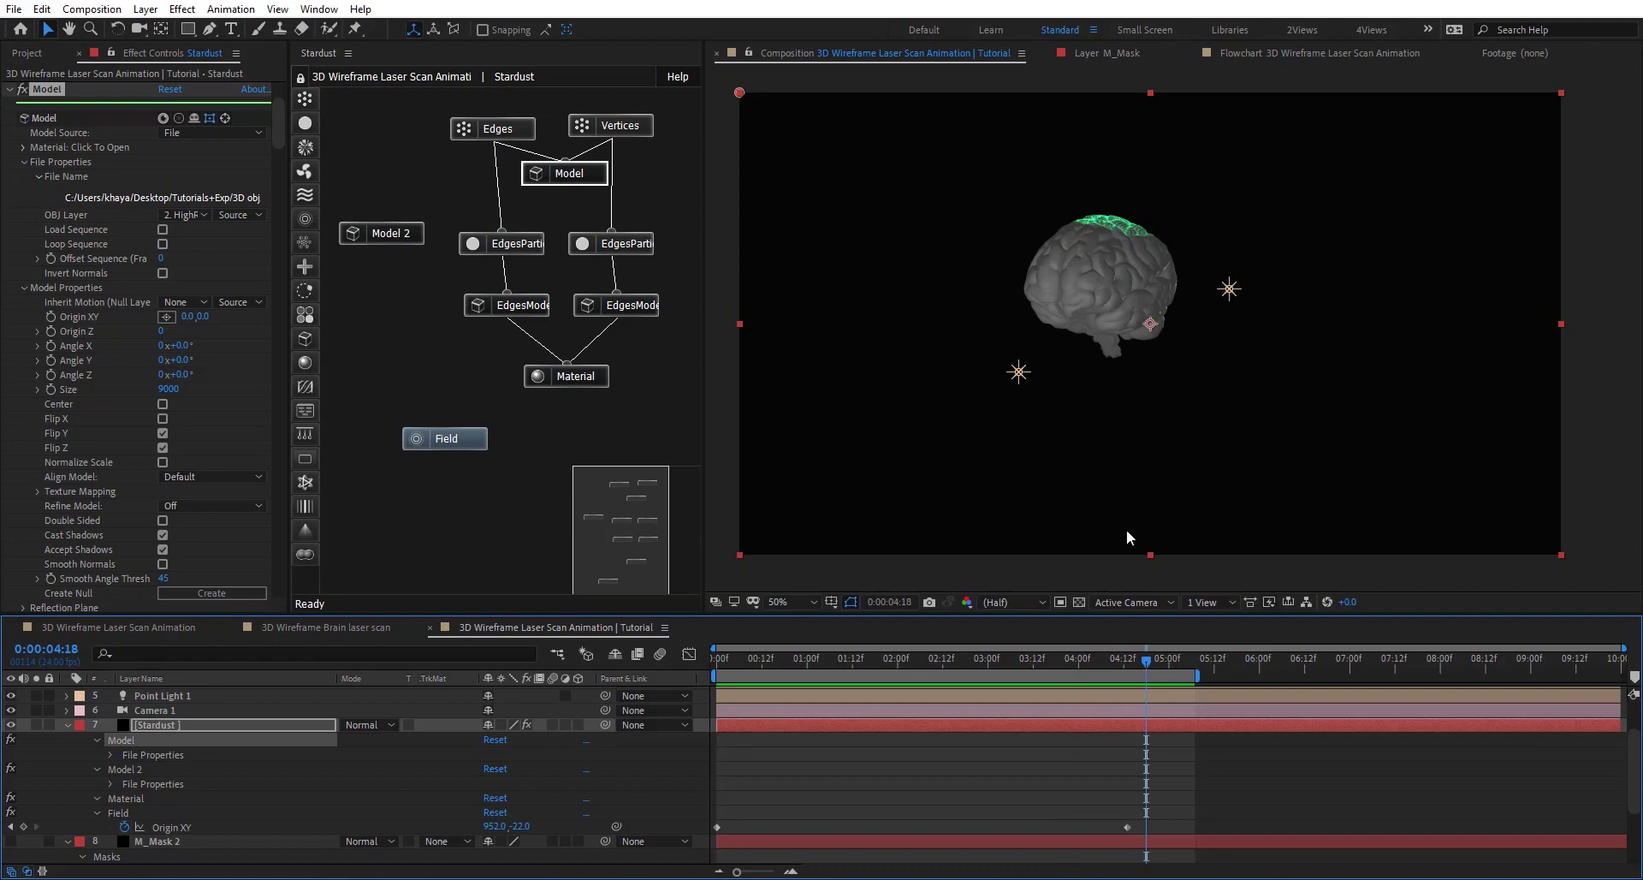
pyautogui.click(1131, 661)
pyautogui.scroll(-2, 1155, 257)
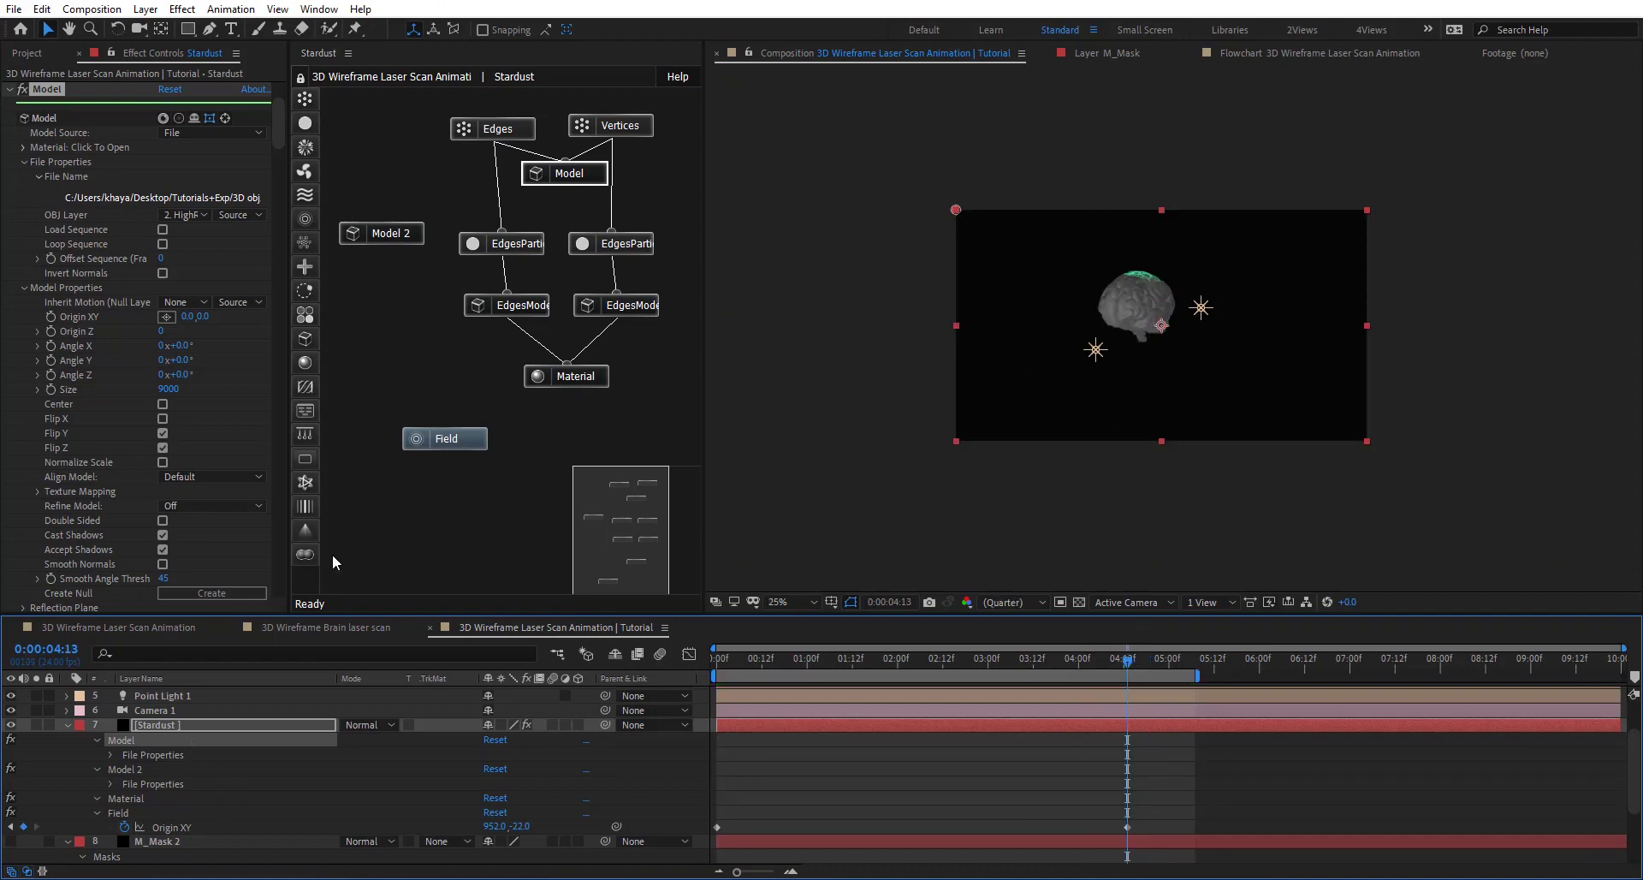
pyautogui.click(419, 436)
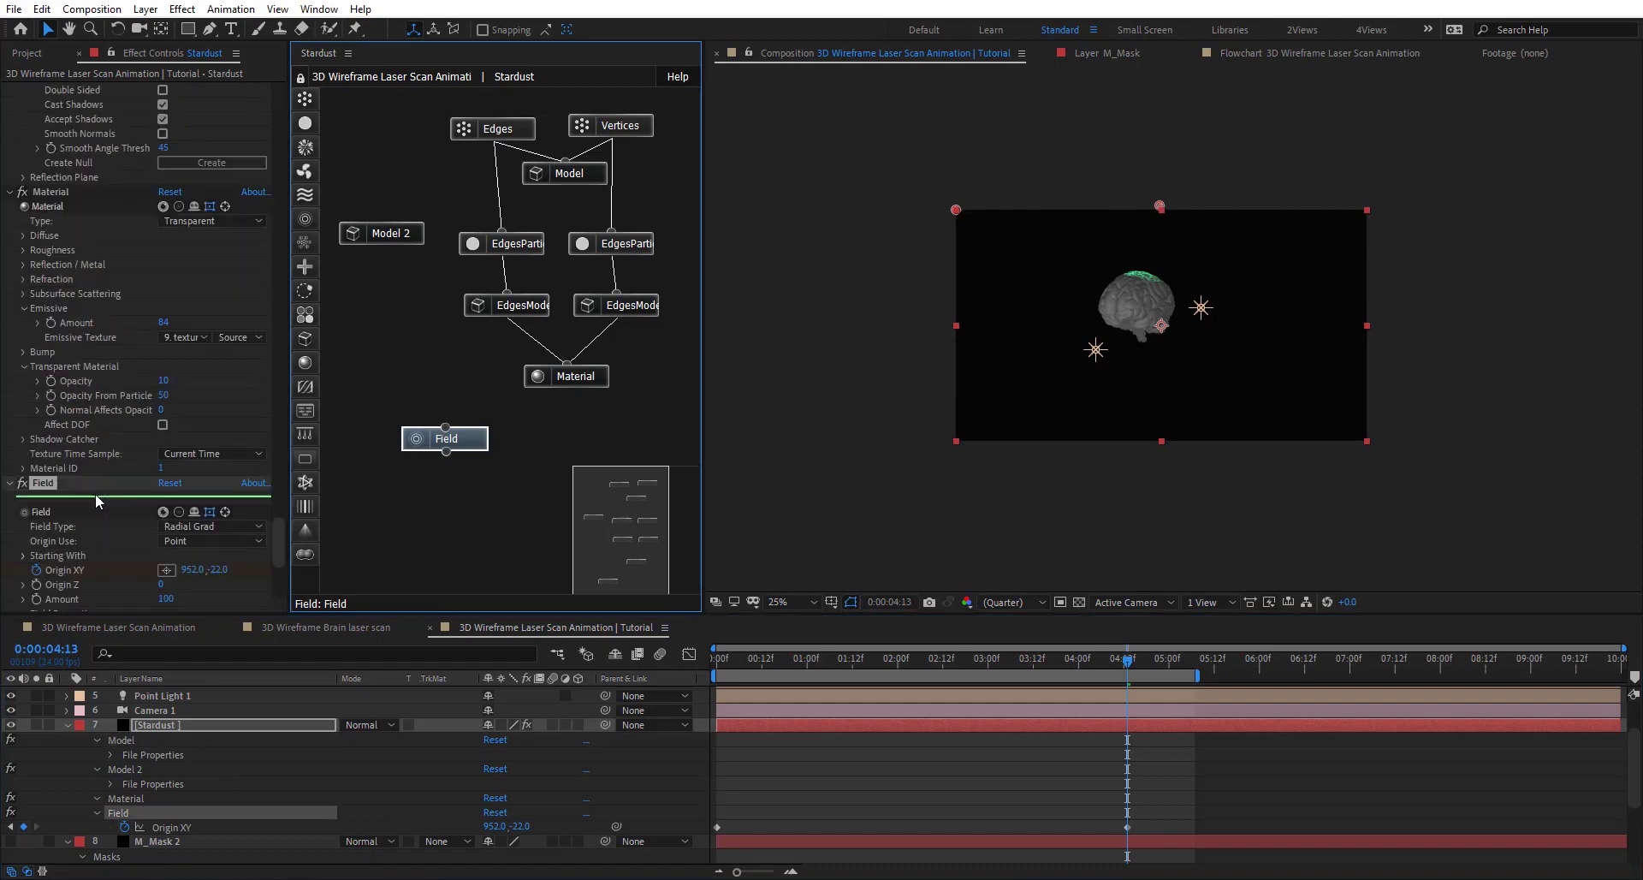
pyautogui.moveTo(1162, 206); pyautogui.dragTo(1164, 181)
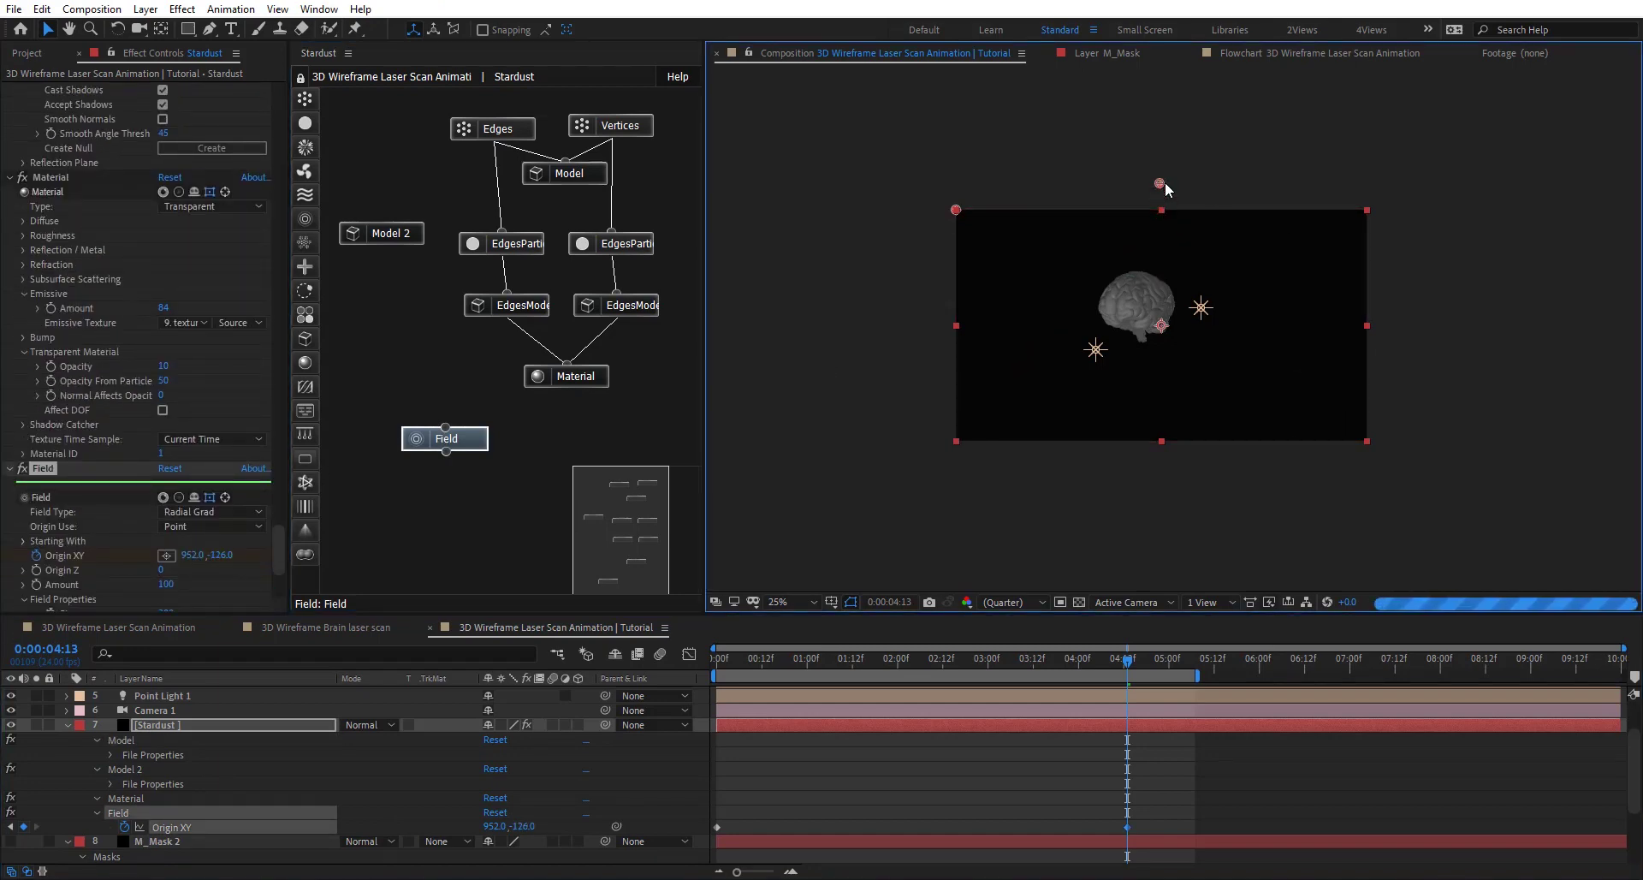
pyautogui.scroll(4, 1121, 248)
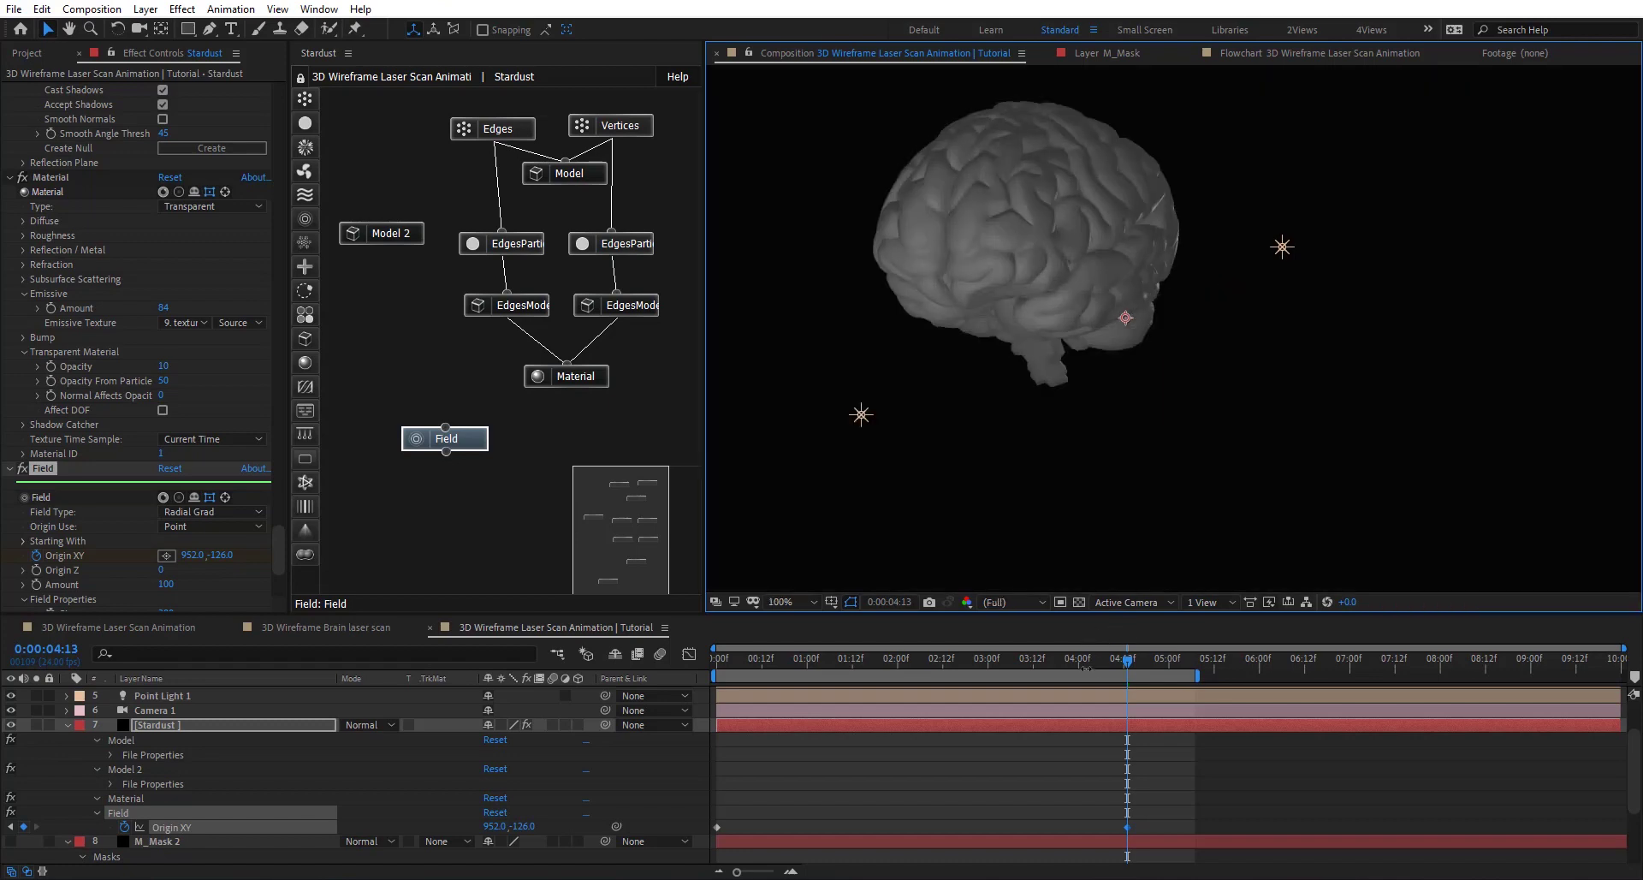
pyautogui.click(1032, 660)
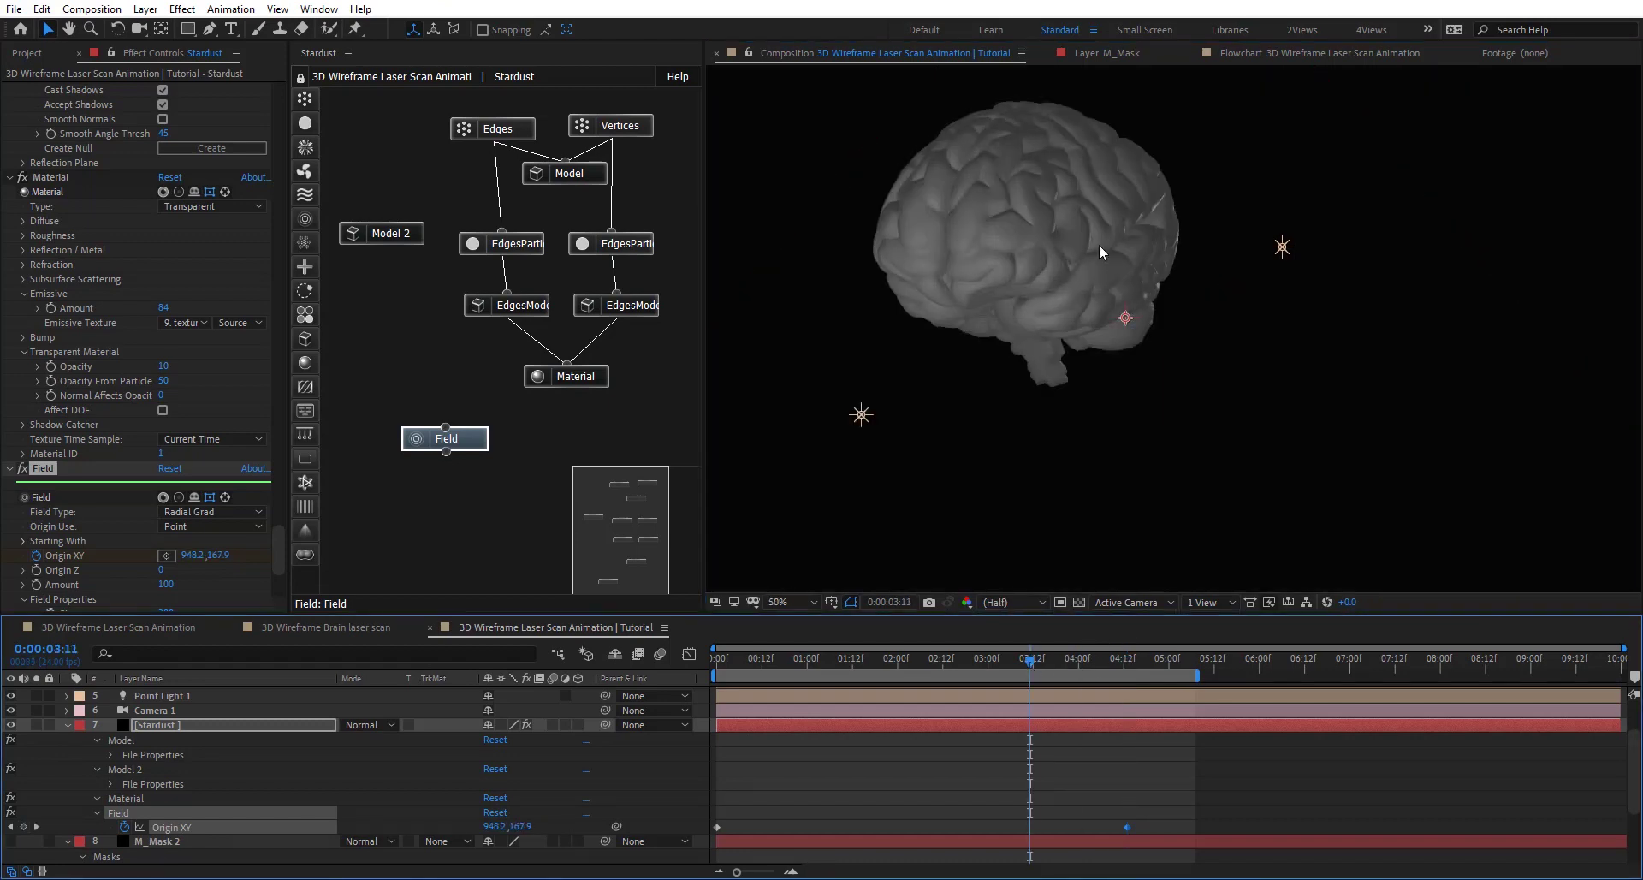
pyautogui.scroll(-2, 984, 261)
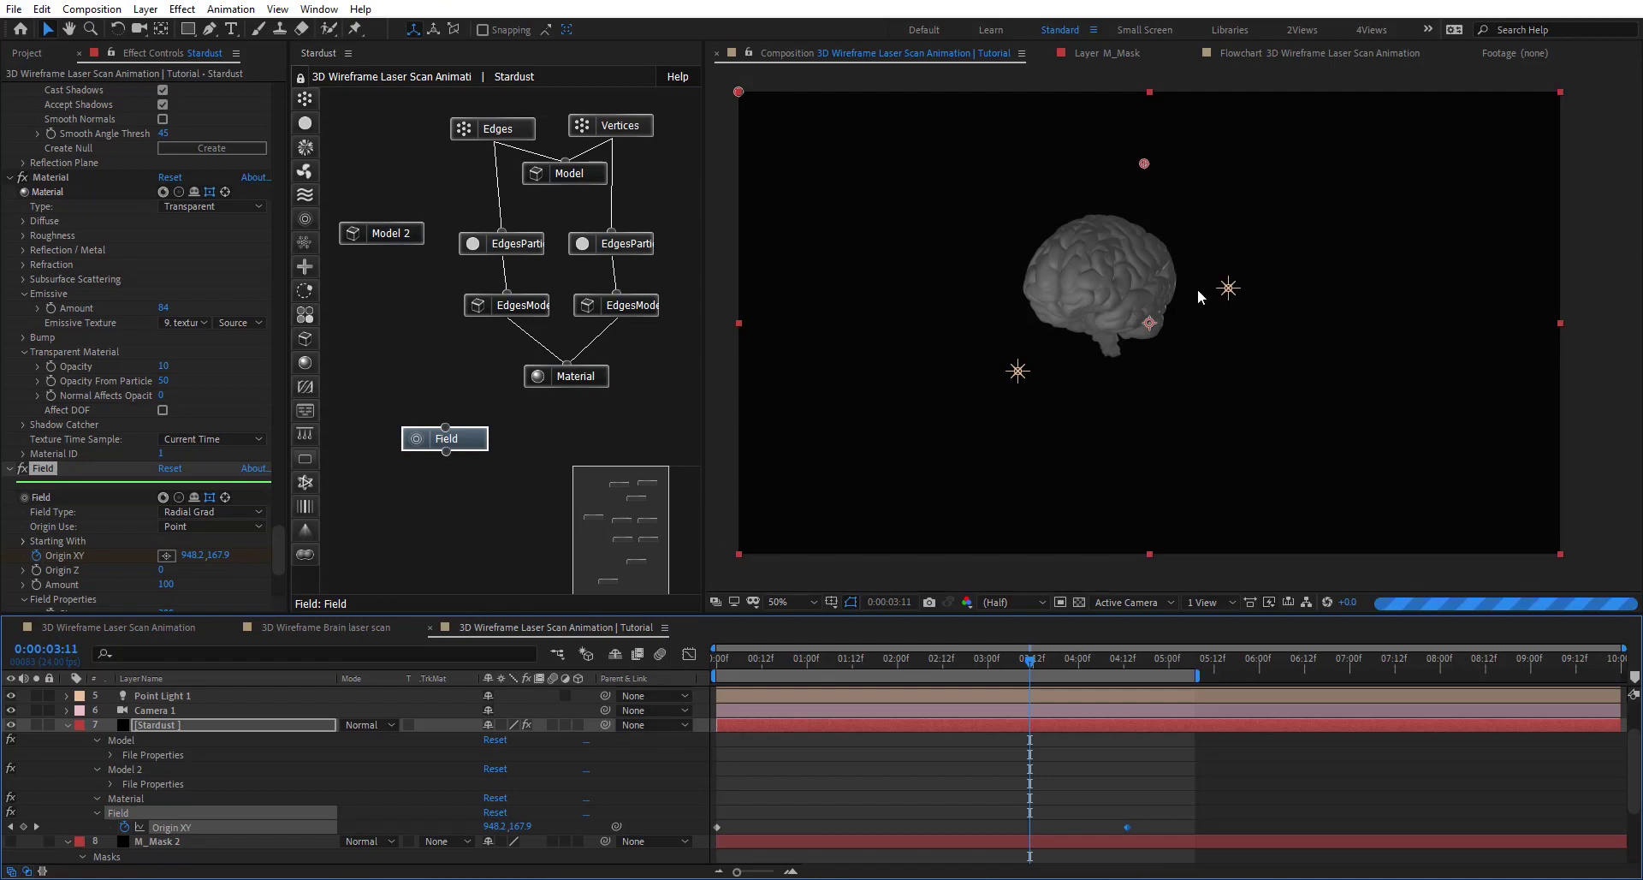
# Step: Create a control null for Model 2 from its Model Properties
pyautogui.click(385, 233)
pyautogui.scroll(-1, 81, 445)
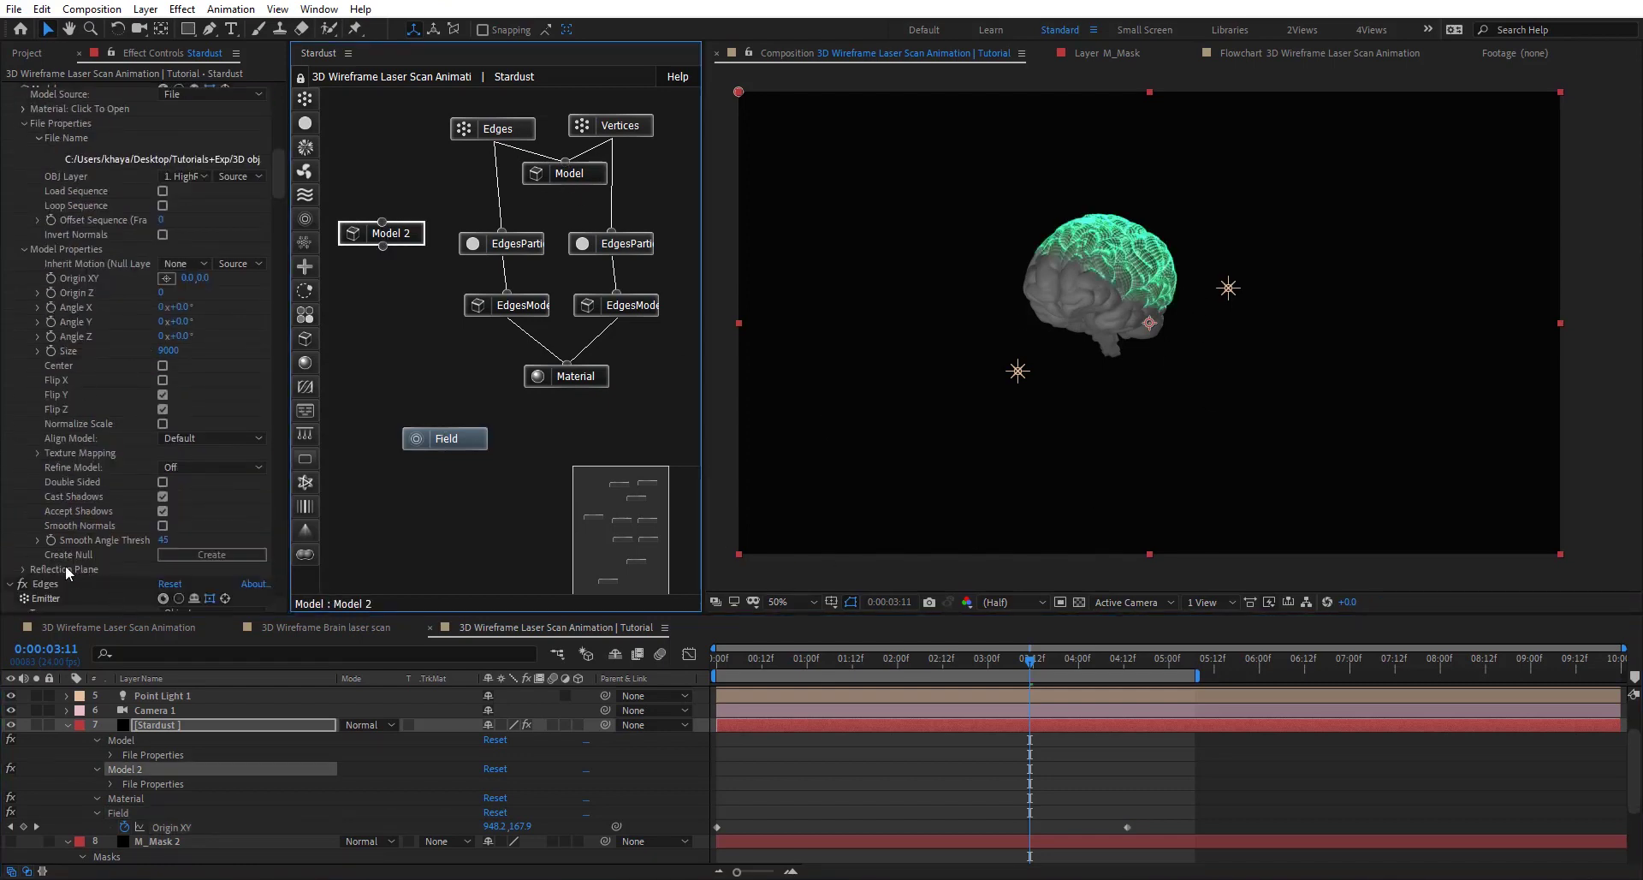
pyautogui.click(219, 556)
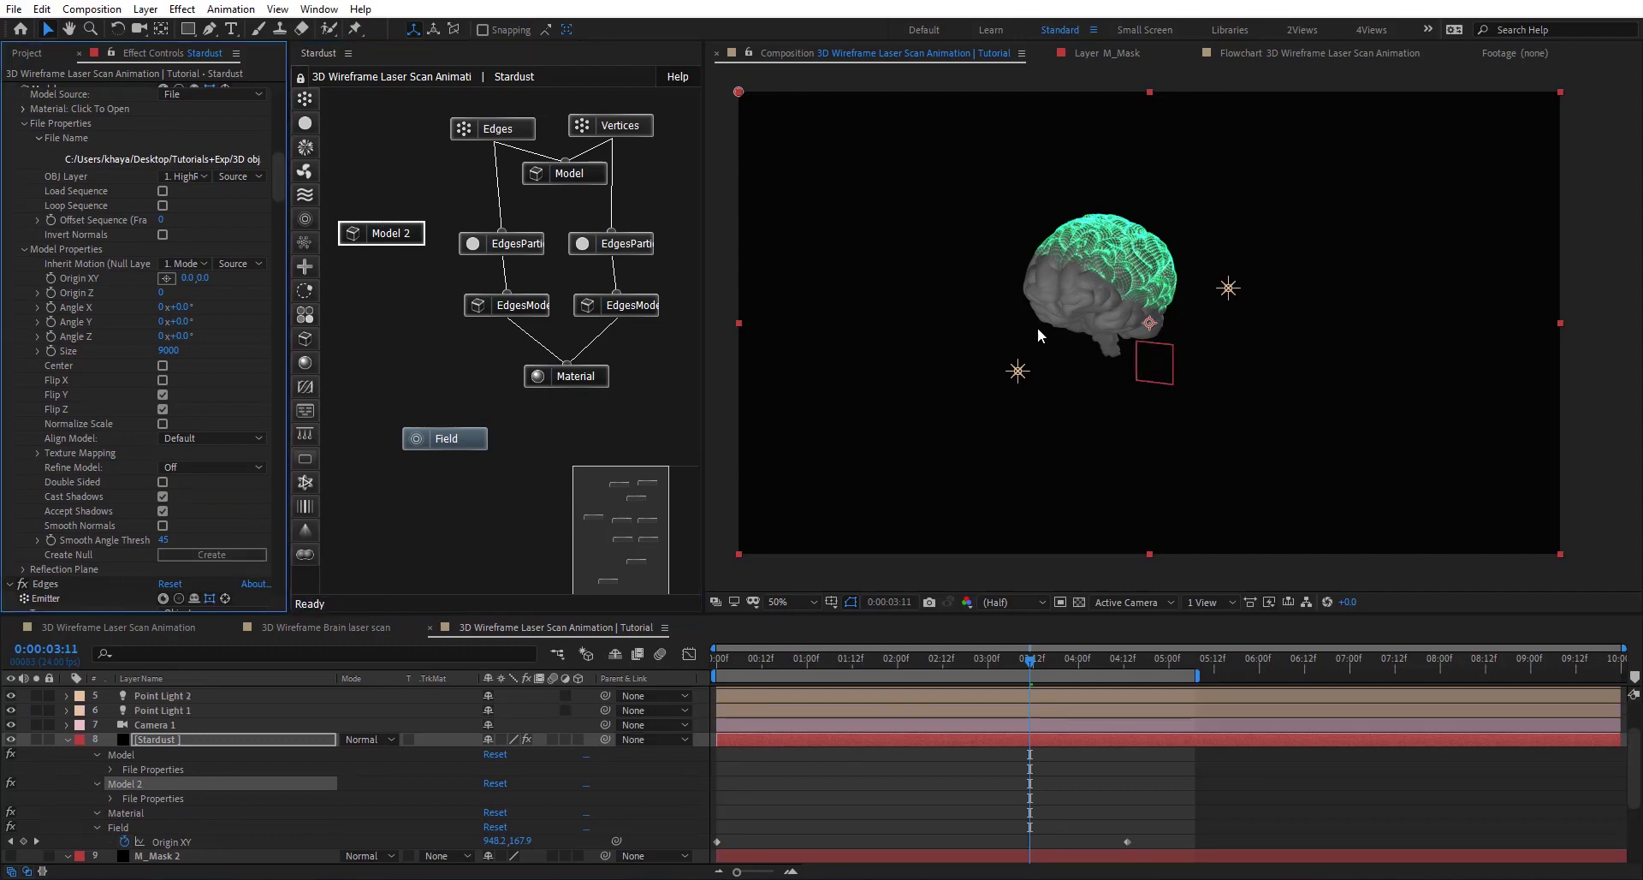
# Step: Keyframe the Model Control null's Y Rotation from 0° at the composition start to one full revolution at 0:00:04:01
pyautogui.scroll(2, 192, 747)
pyautogui.click(180, 694)
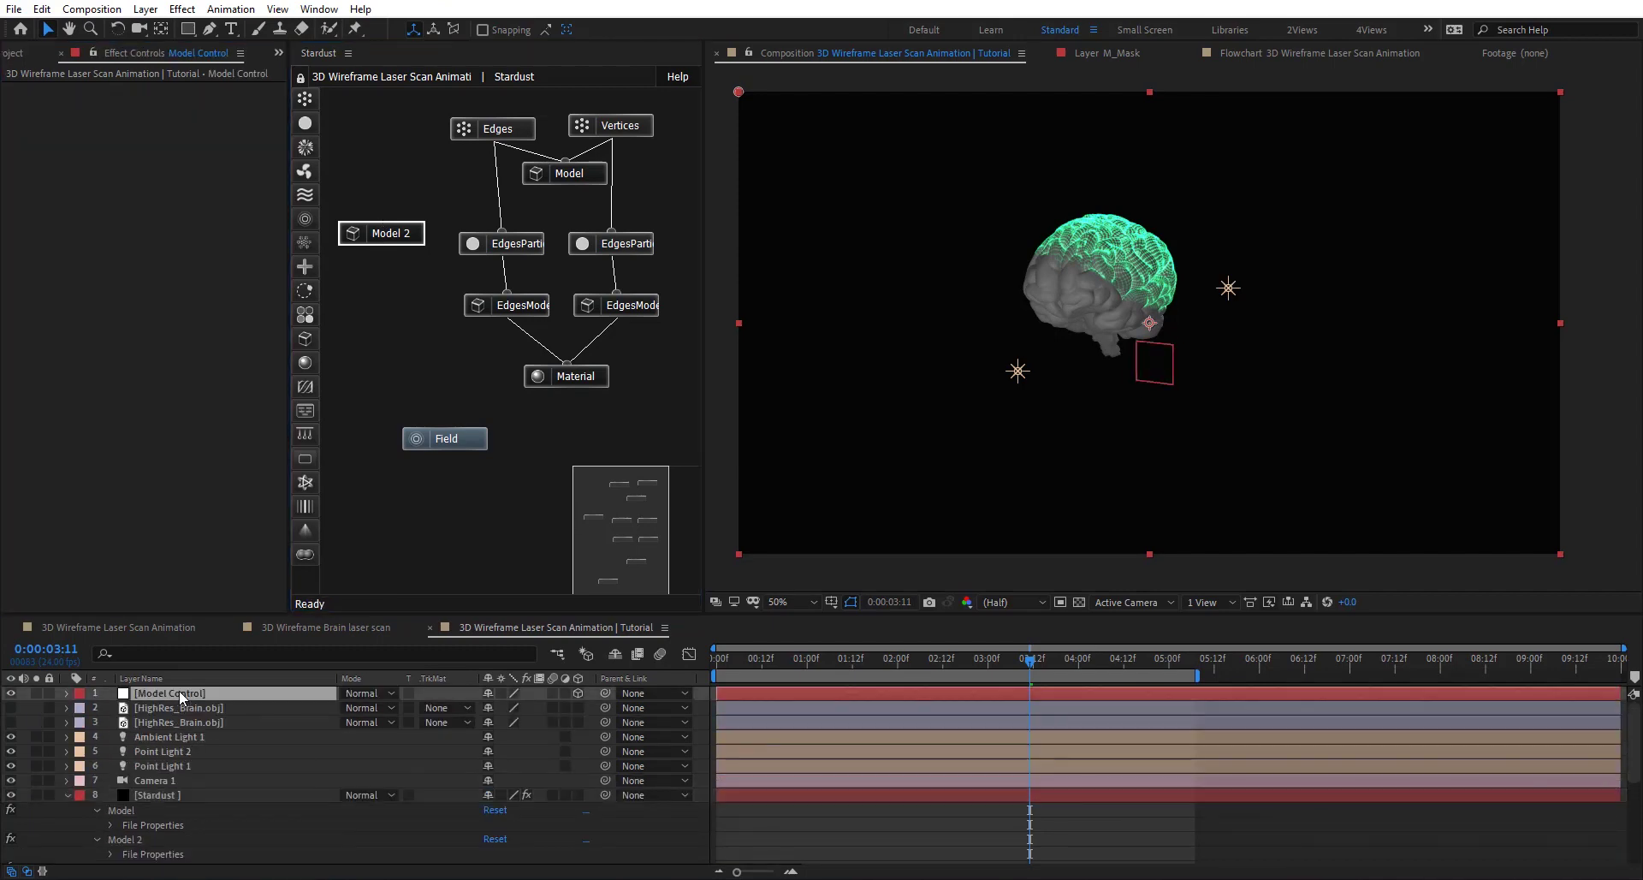
pyautogui.press('r')
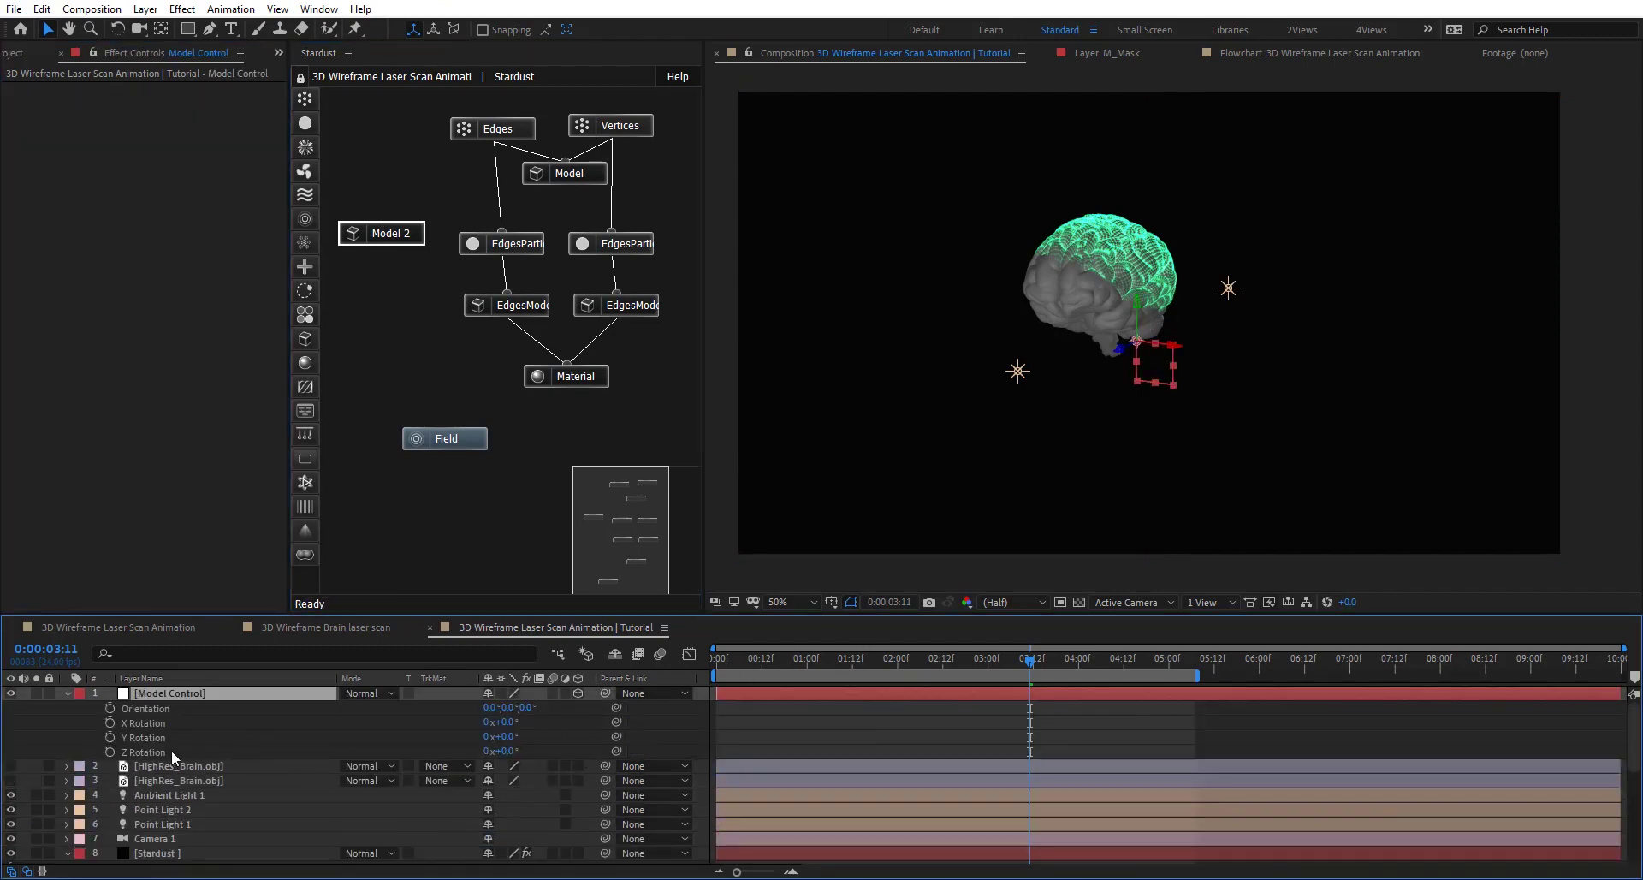
pyautogui.click(109, 737)
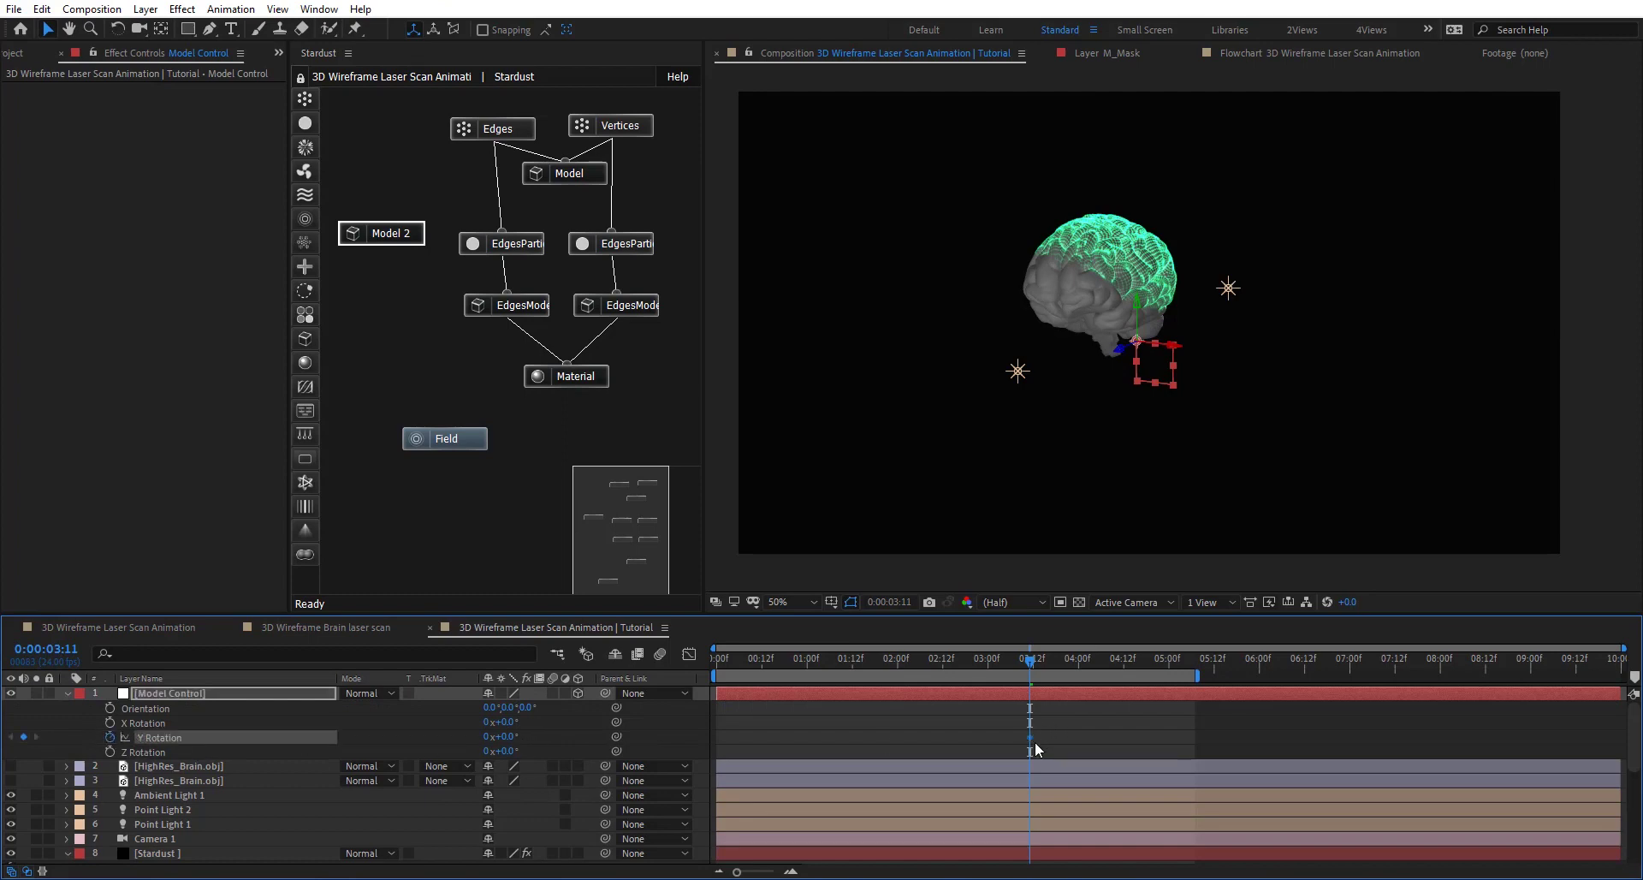
pyautogui.moveTo(847, 742); pyautogui.dragTo(720, 739)
pyautogui.click(486, 736)
pyautogui.write('1')
pyautogui.press('Return')
pyautogui.moveTo(1029, 736); pyautogui.dragTo(1082, 736)
# Step: Move the null's final Y Rotation keyframe to 0:00:04:13, in line with the Field's last Origin XY keyframe, and end the work area there
pyautogui.moveTo(1116, 658); pyautogui.dragTo(1059, 661)
pyautogui.scroll(-2, 1030, 827)
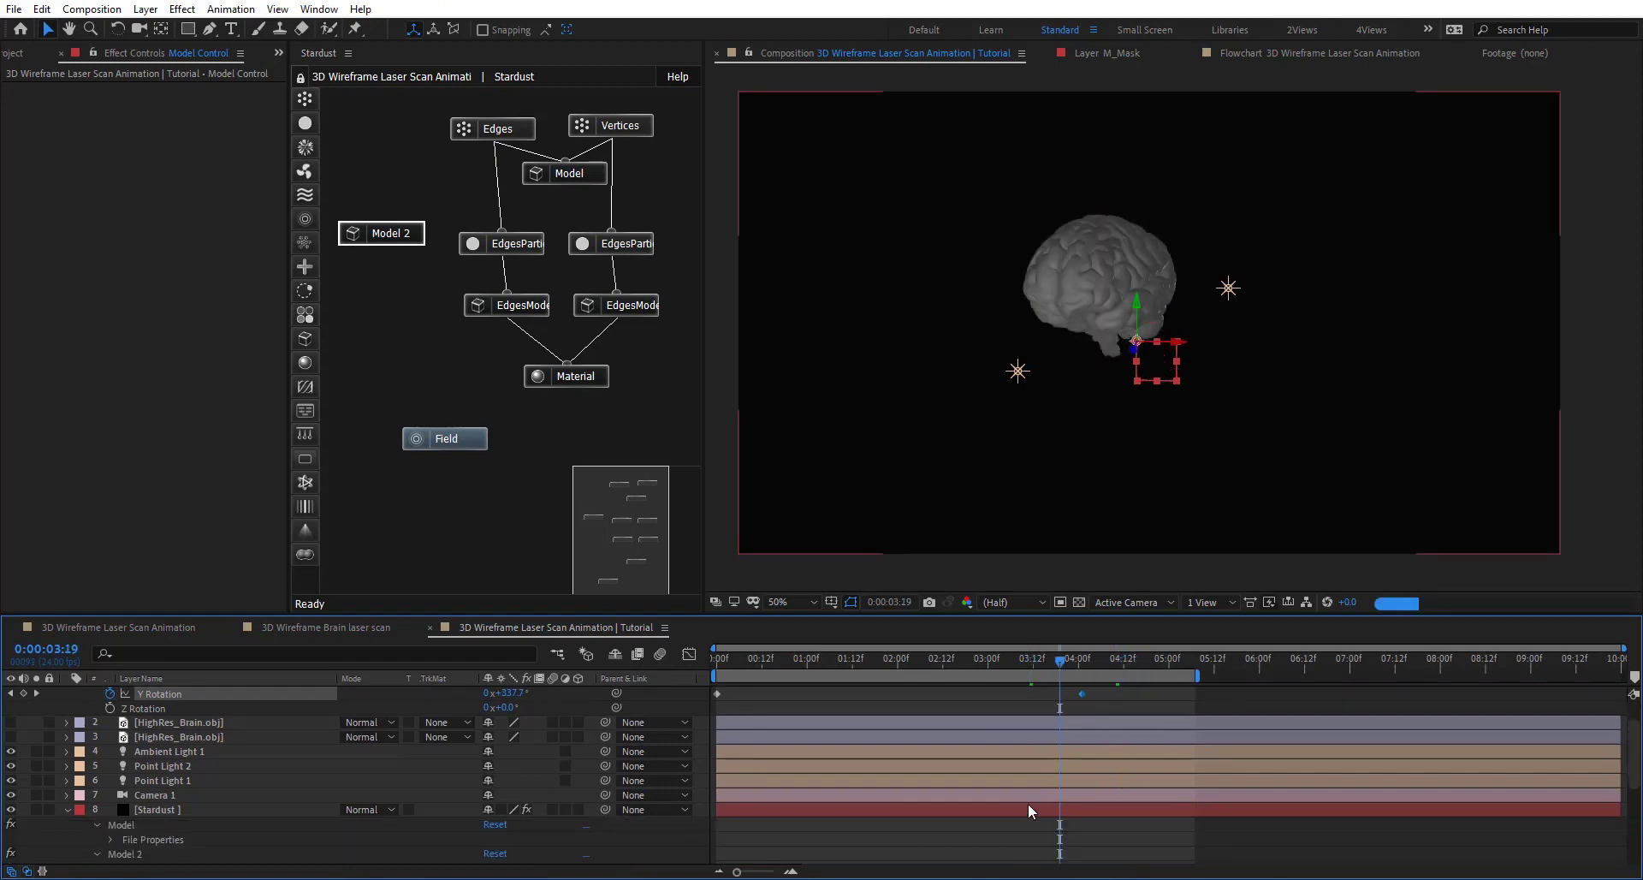
pyautogui.click(1029, 810)
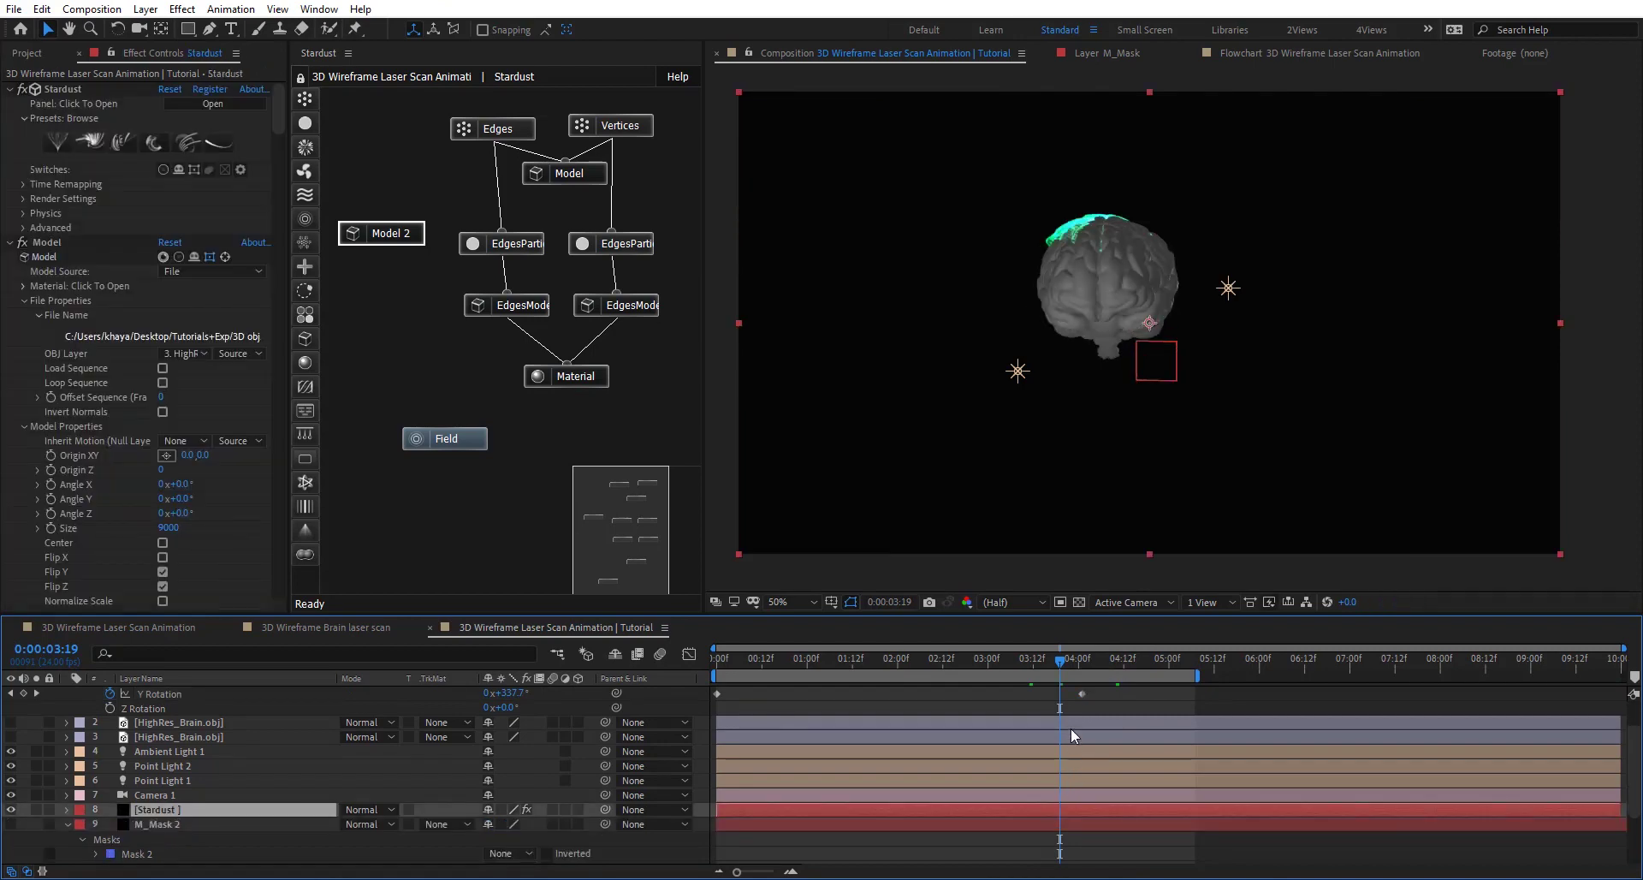
pyautogui.press('u')
pyautogui.moveTo(1111, 666); pyautogui.dragTo(1129, 693)
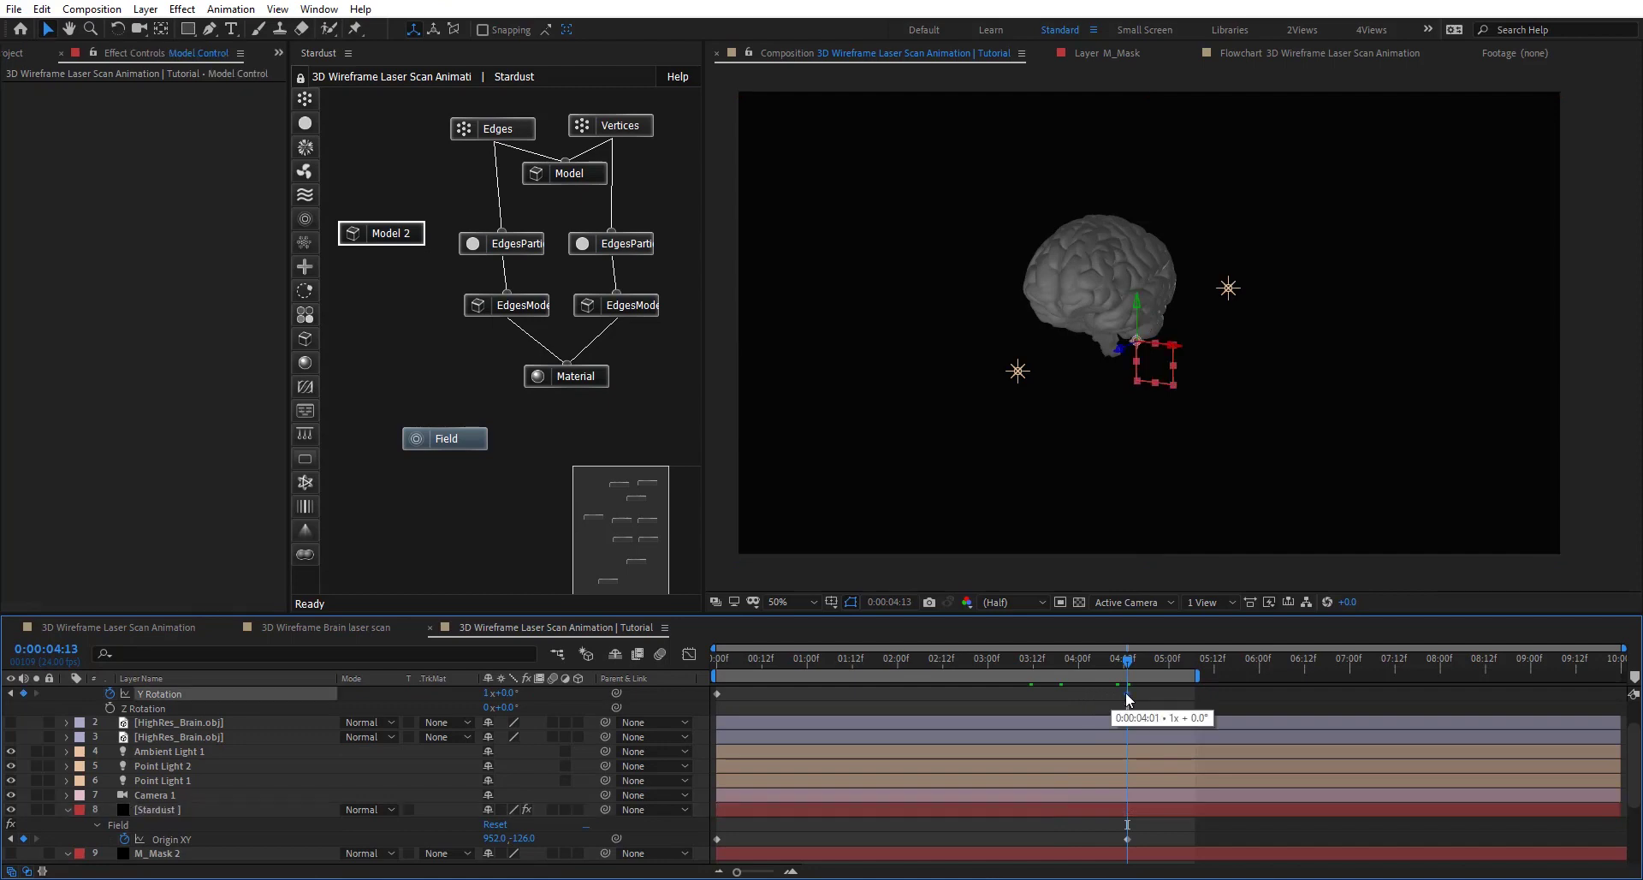
pyautogui.press('n')
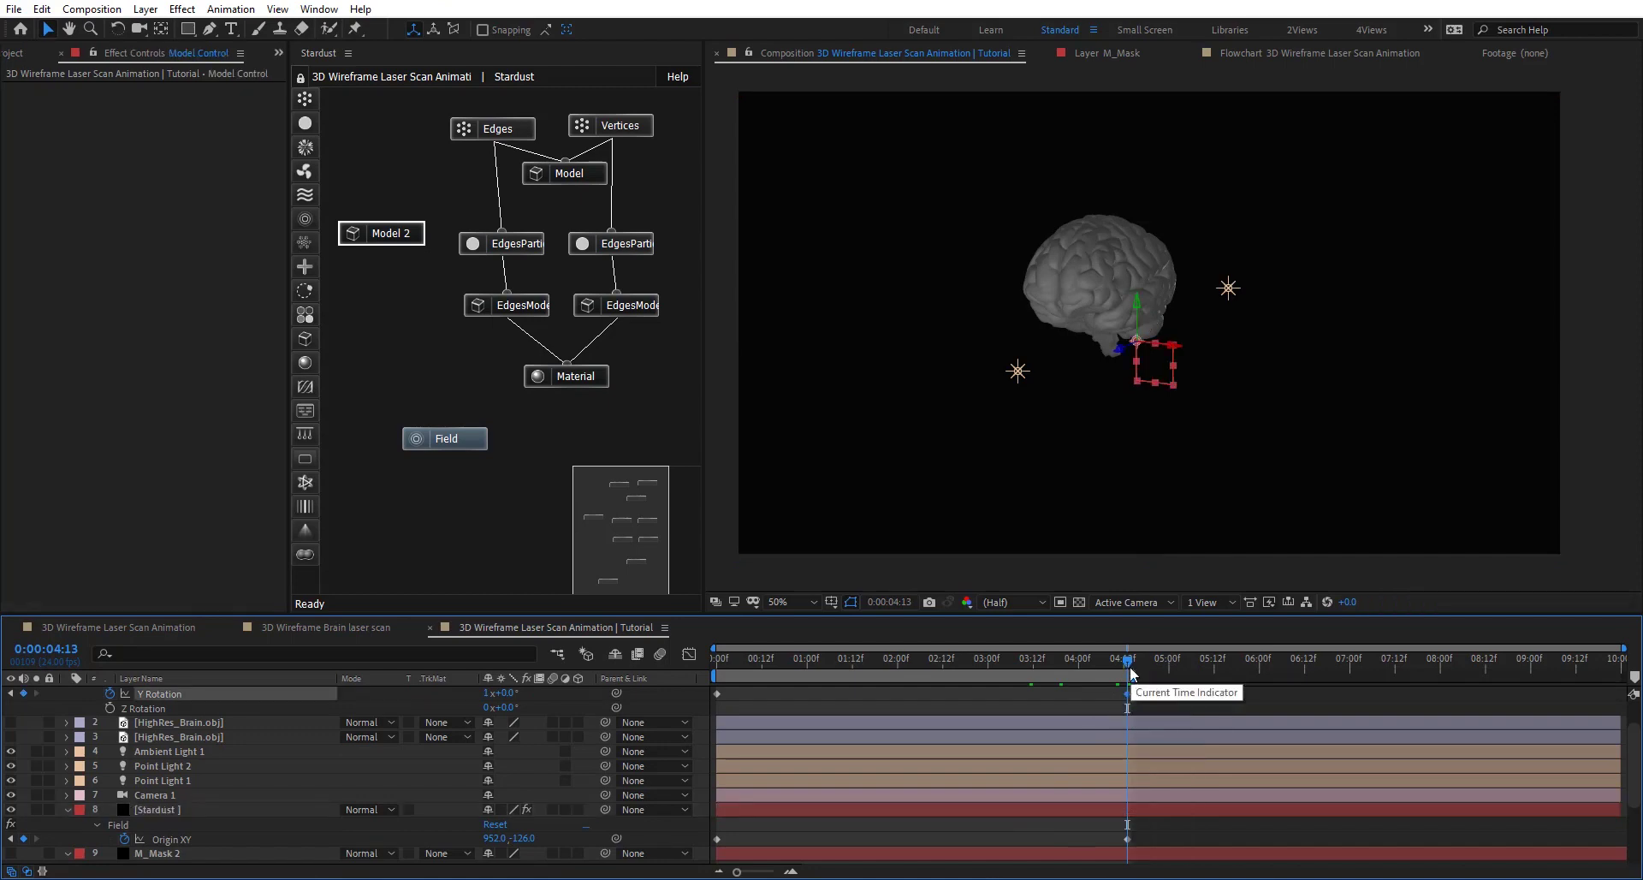
# Step: Set the wireframe Model node's Inherit Motion to the Model Control null
pyautogui.moveTo(1105, 659); pyautogui.dragTo(942, 659)
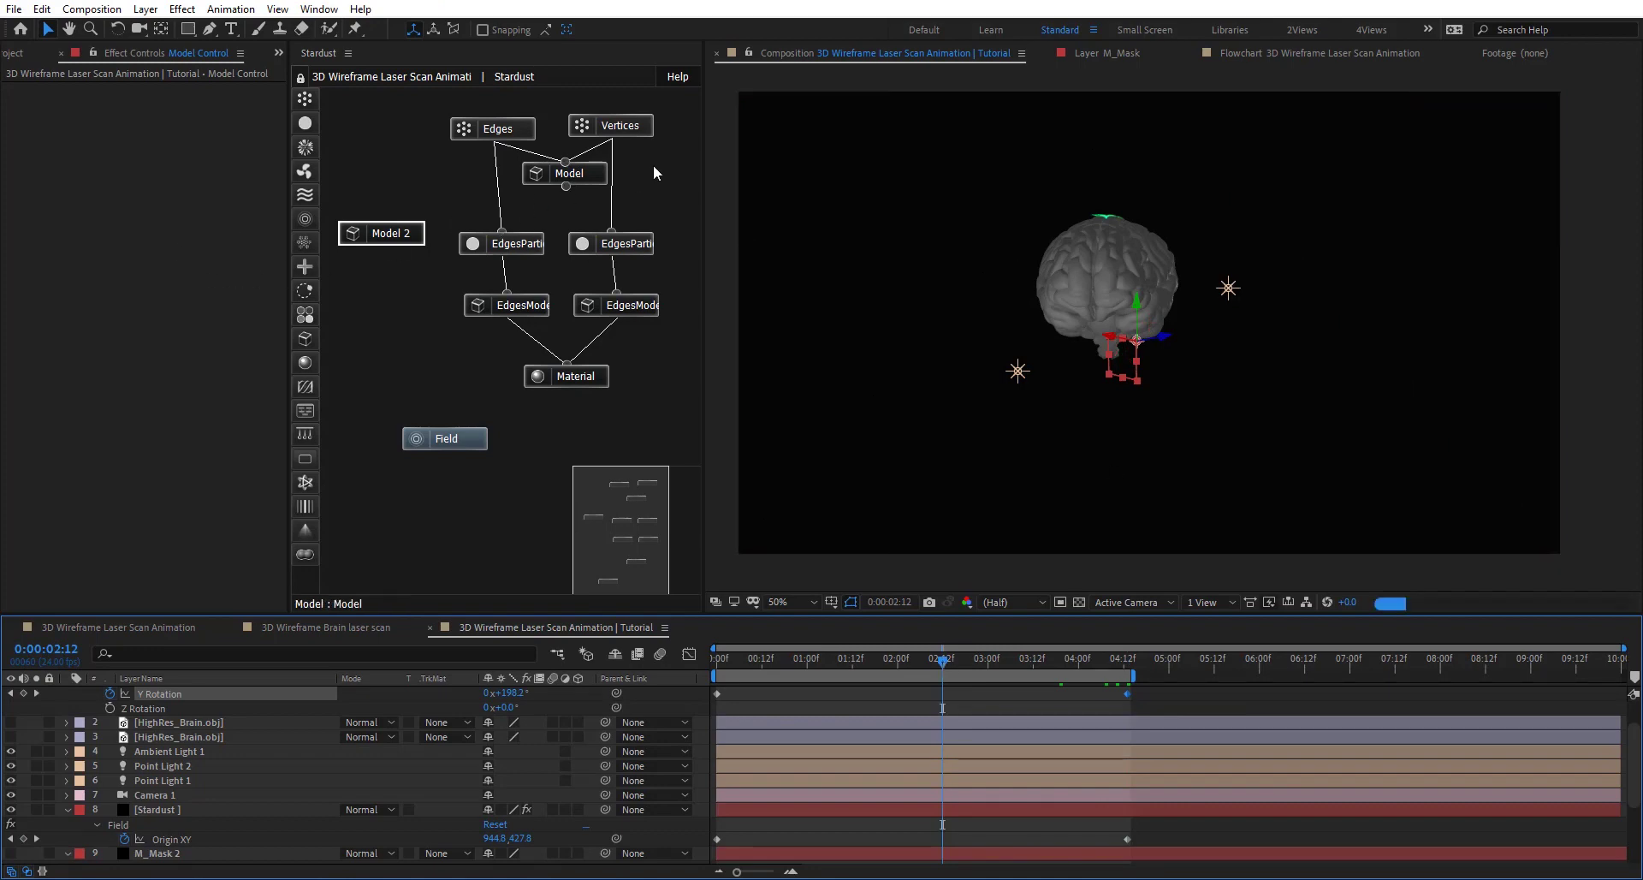
pyautogui.click(572, 171)
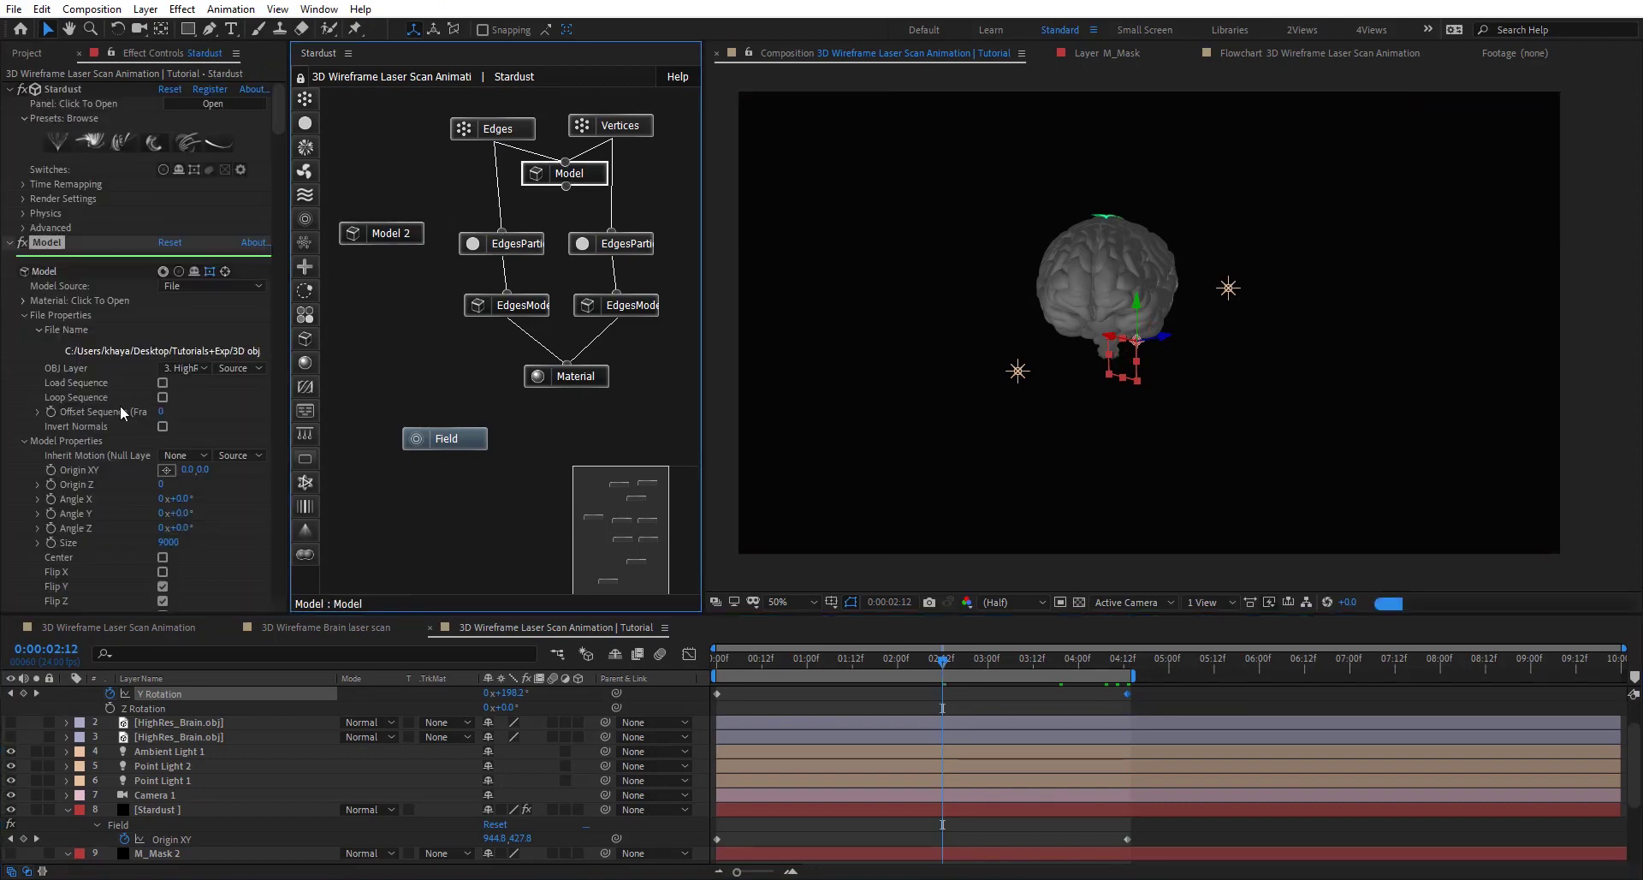
pyautogui.click(182, 452)
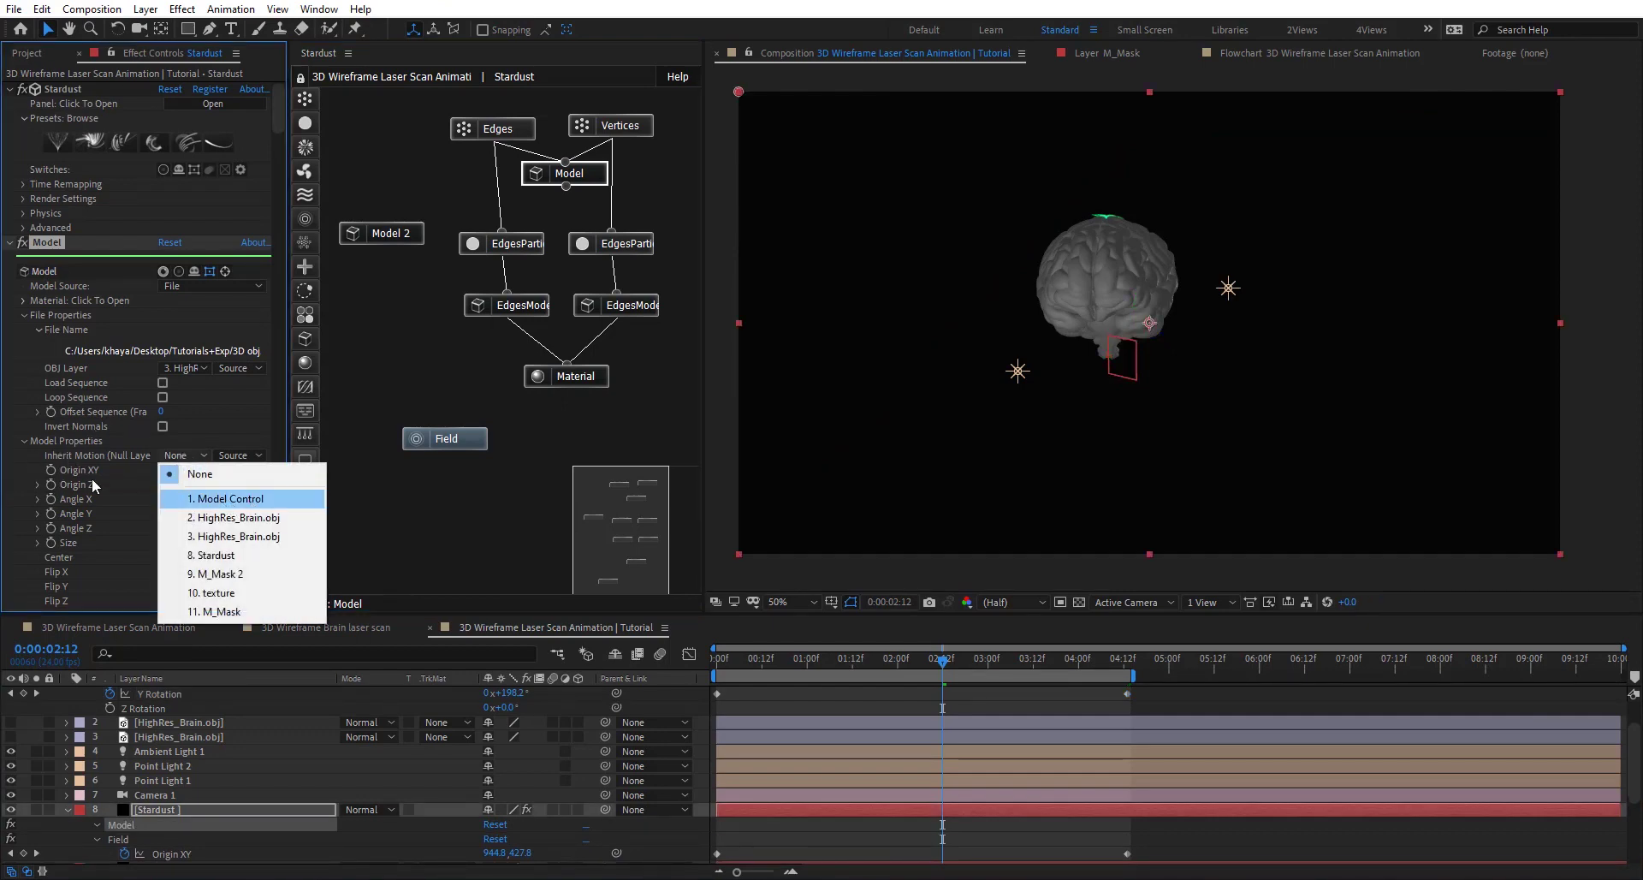
pyautogui.click(175, 475)
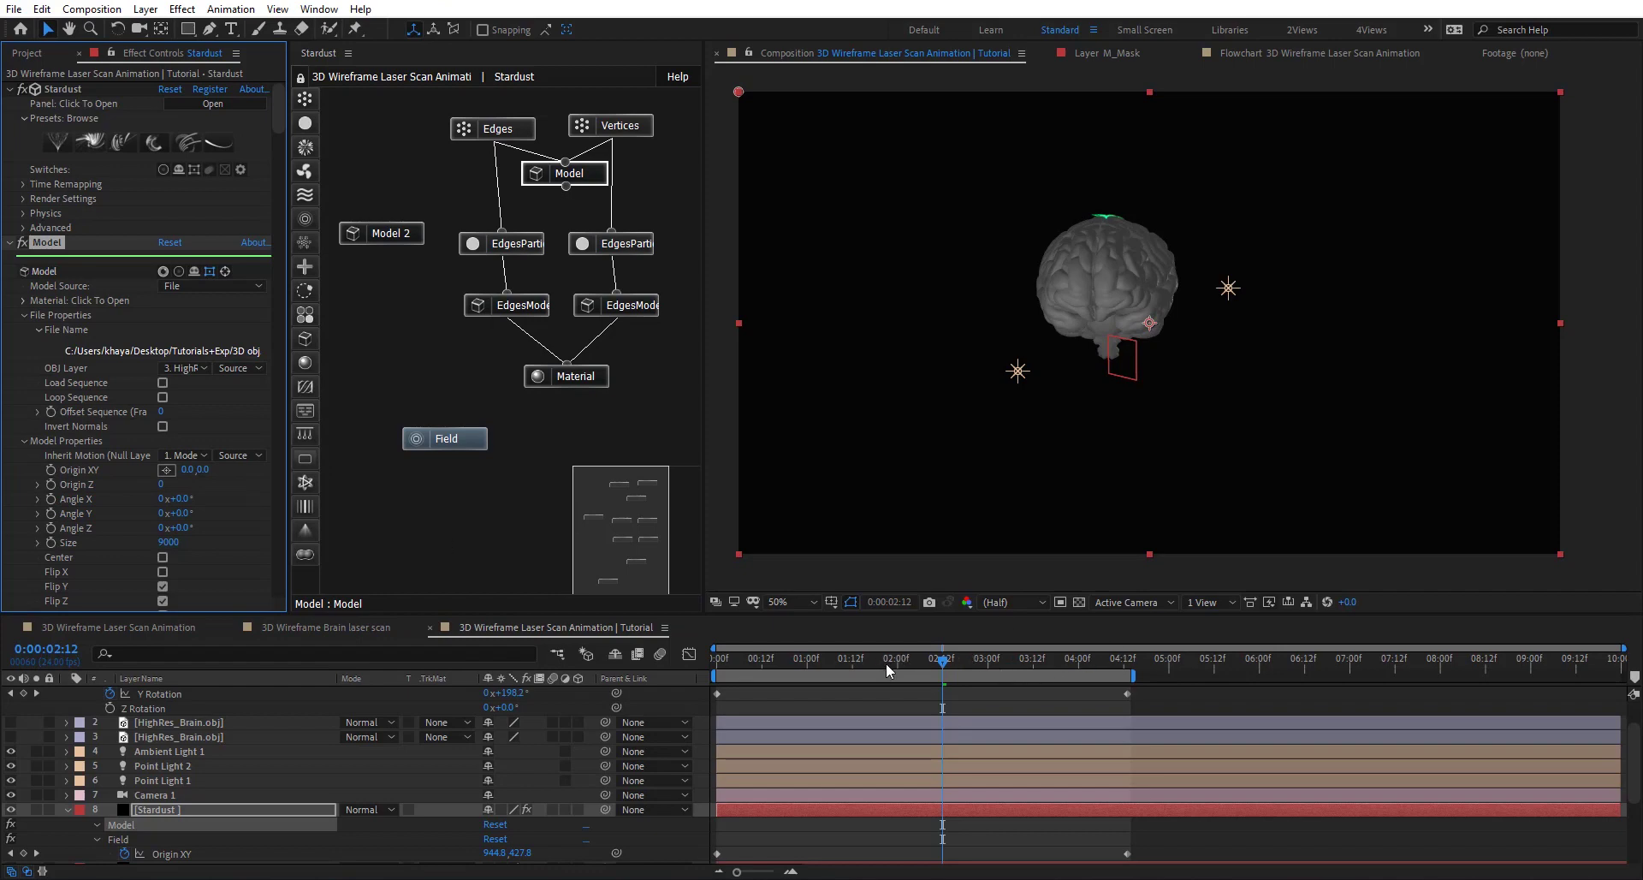
# Step: Play back the rotating brain scan and review the wireframe's alignment at 0:00:02:06
pyautogui.click(864, 662)
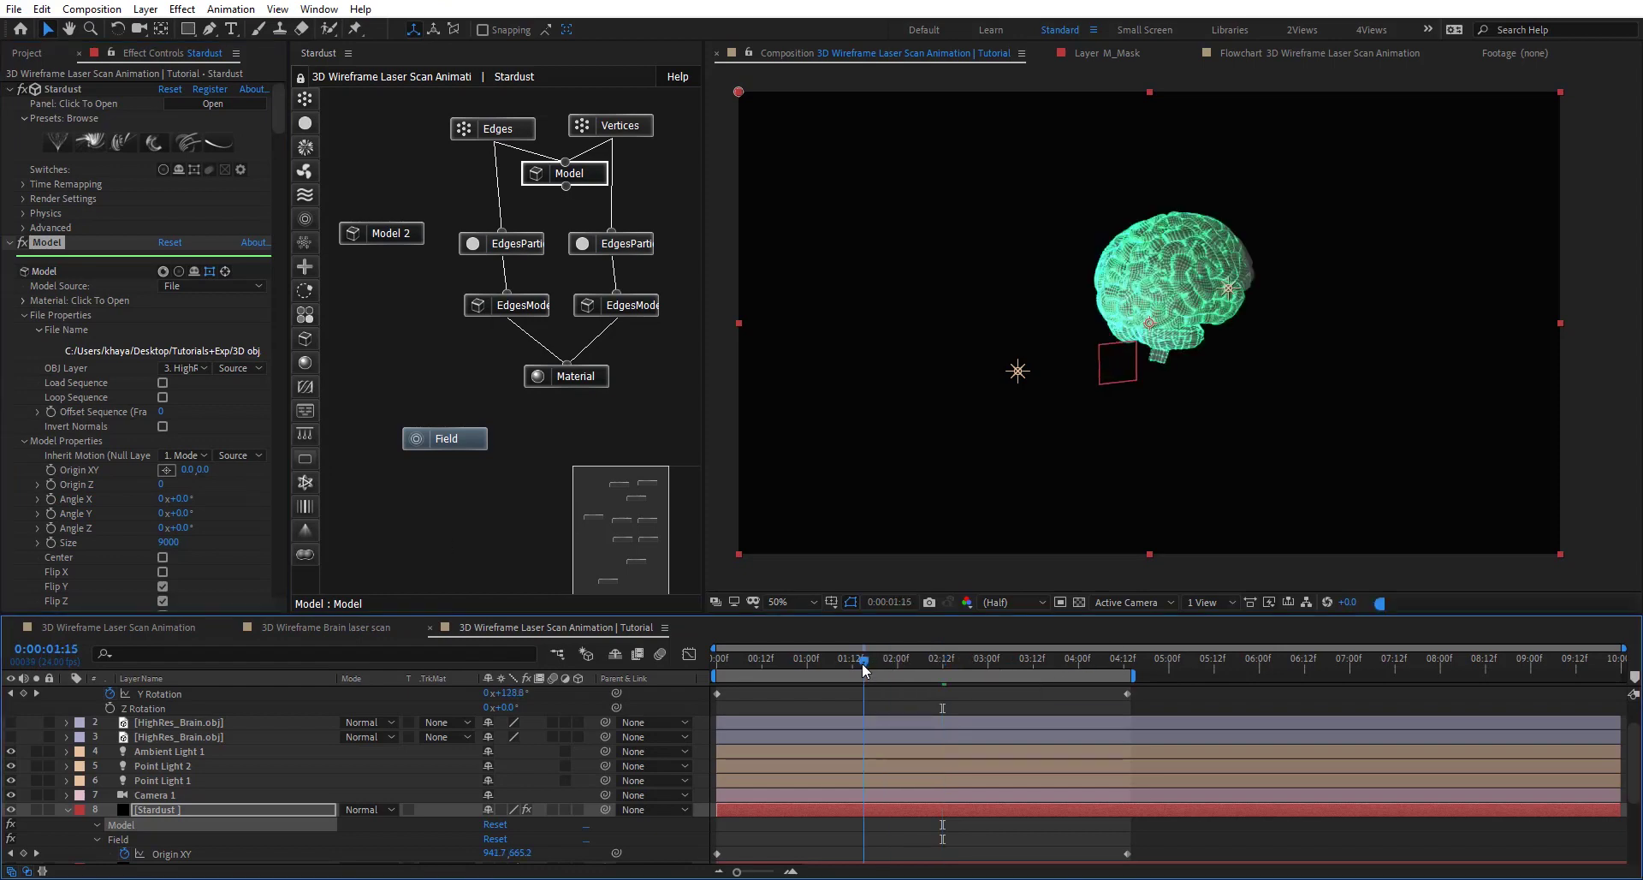
pyautogui.press('space')
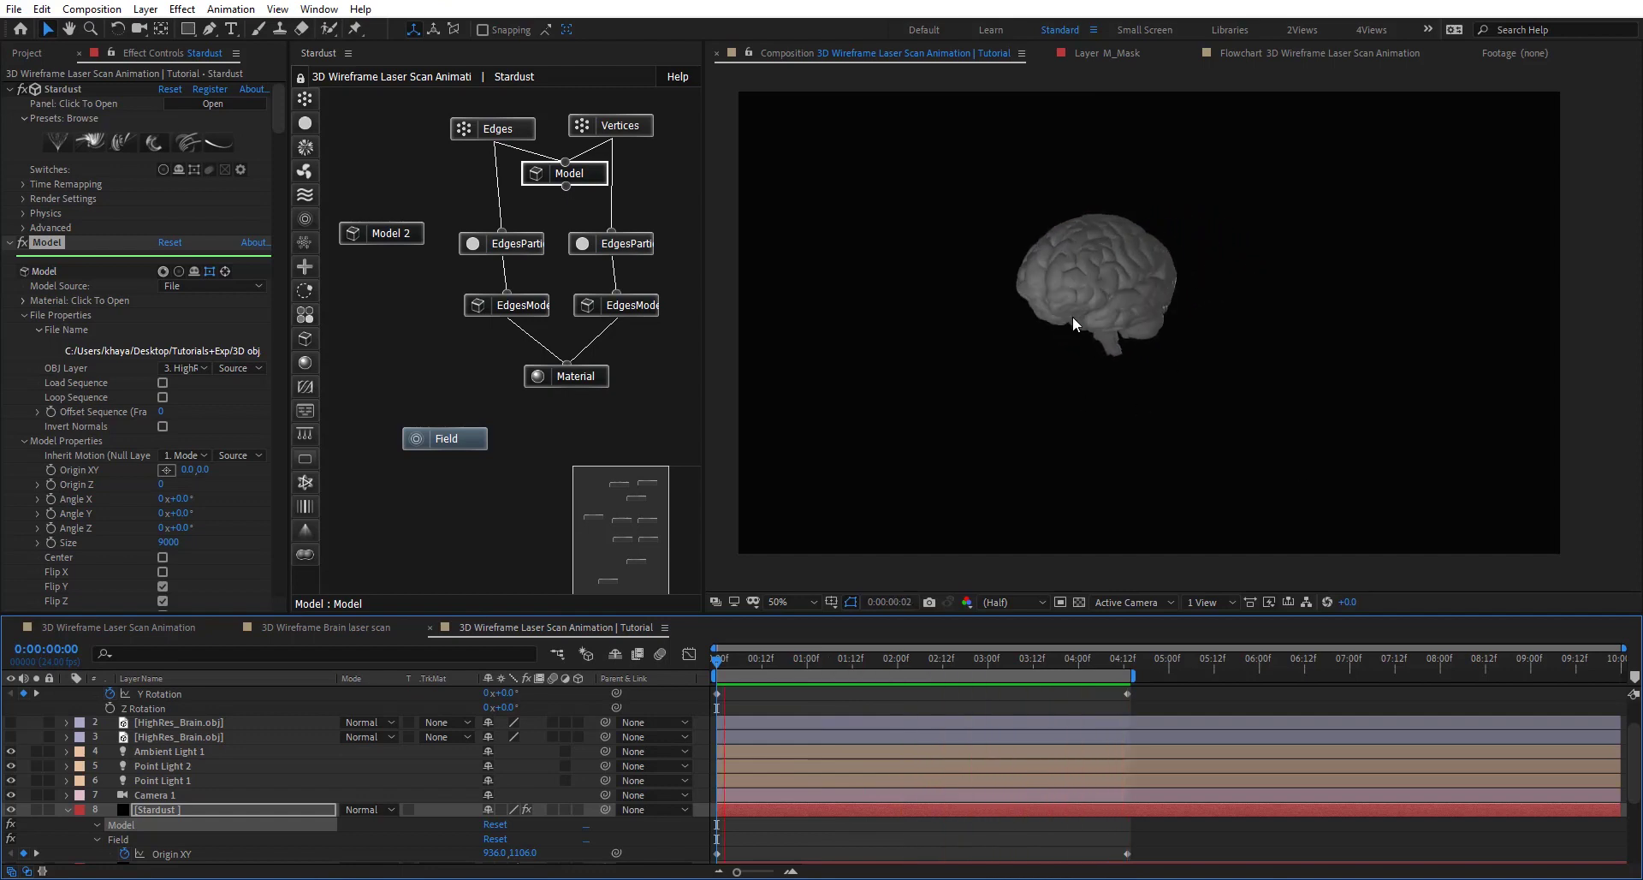
pyautogui.press('space')
pyautogui.moveTo(881, 656); pyautogui.dragTo(921, 667)
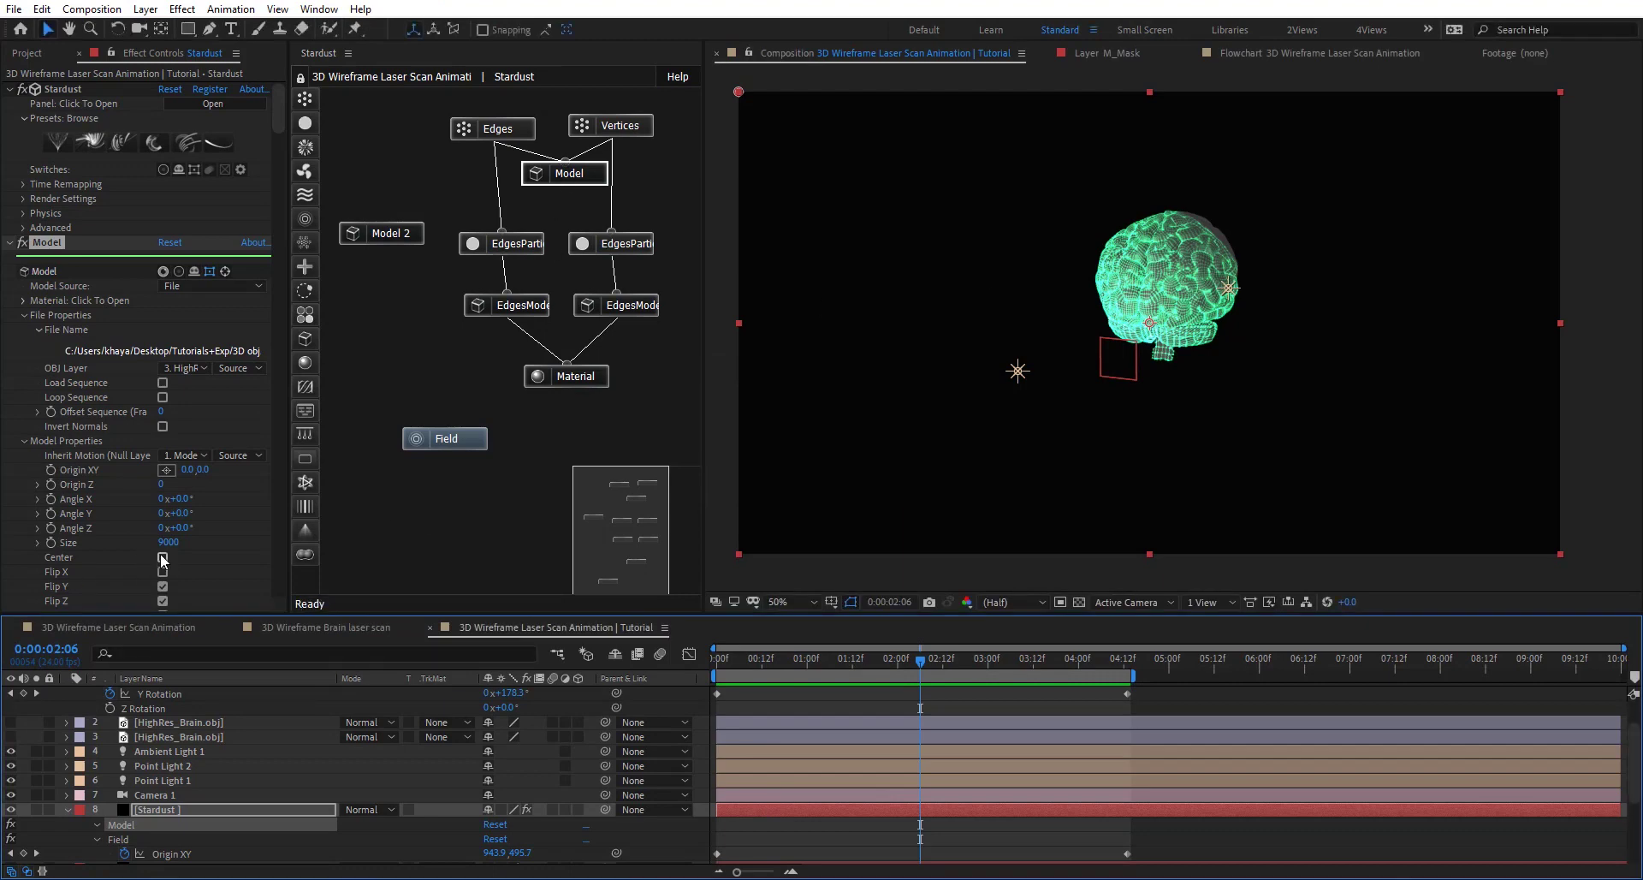
# Step: Enable the Center option in the model properties of both the Model and Model 2 nodes
pyautogui.click(161, 558)
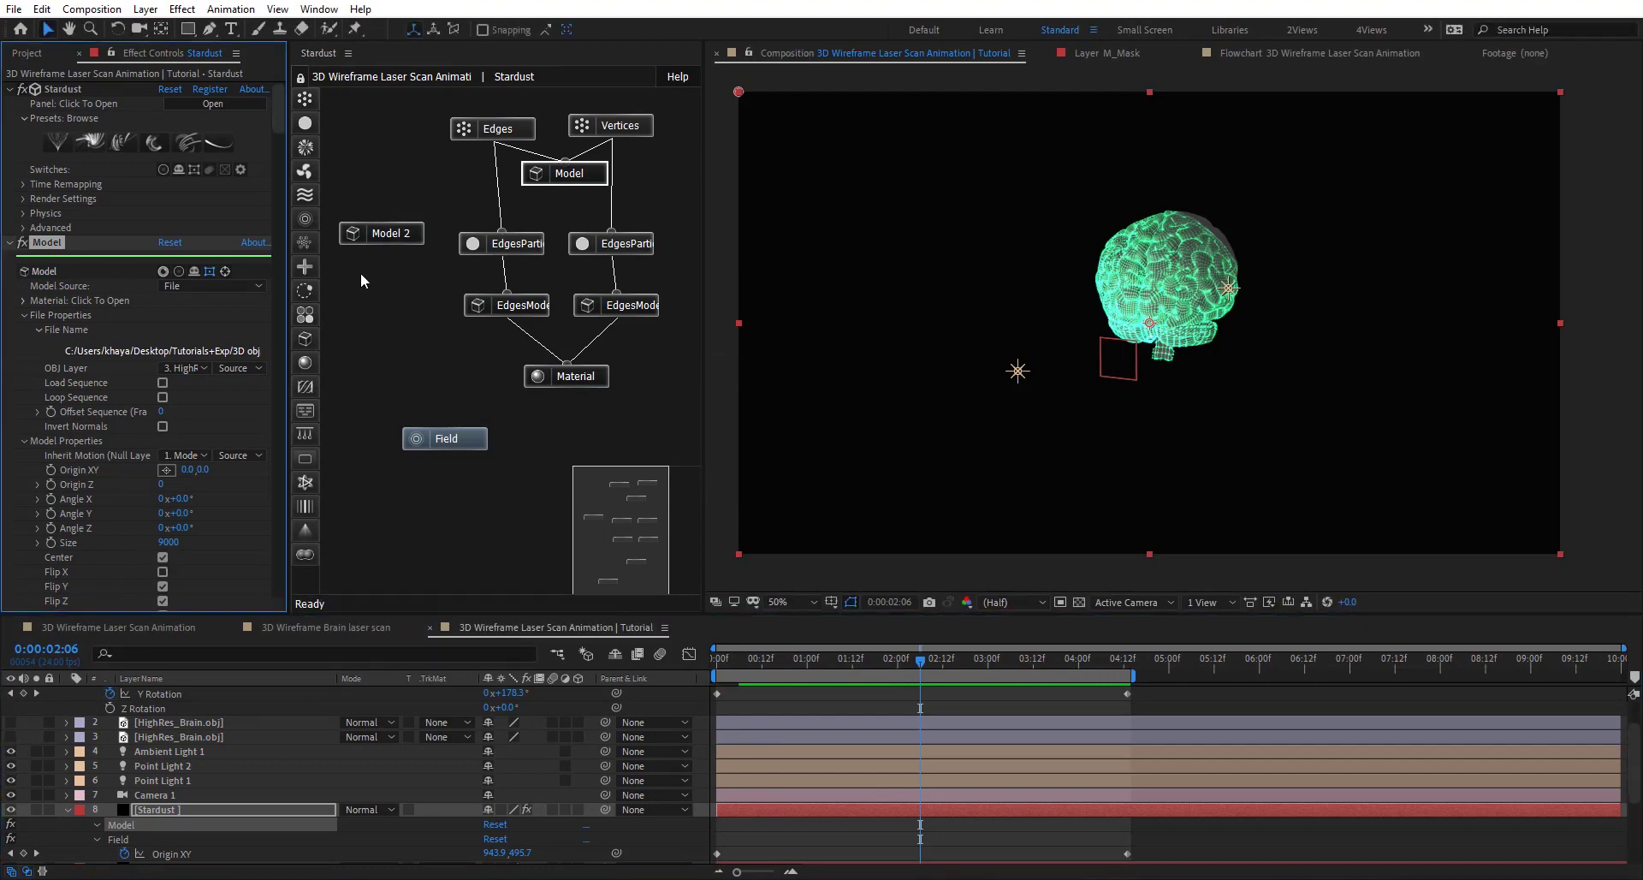
pyautogui.click(396, 243)
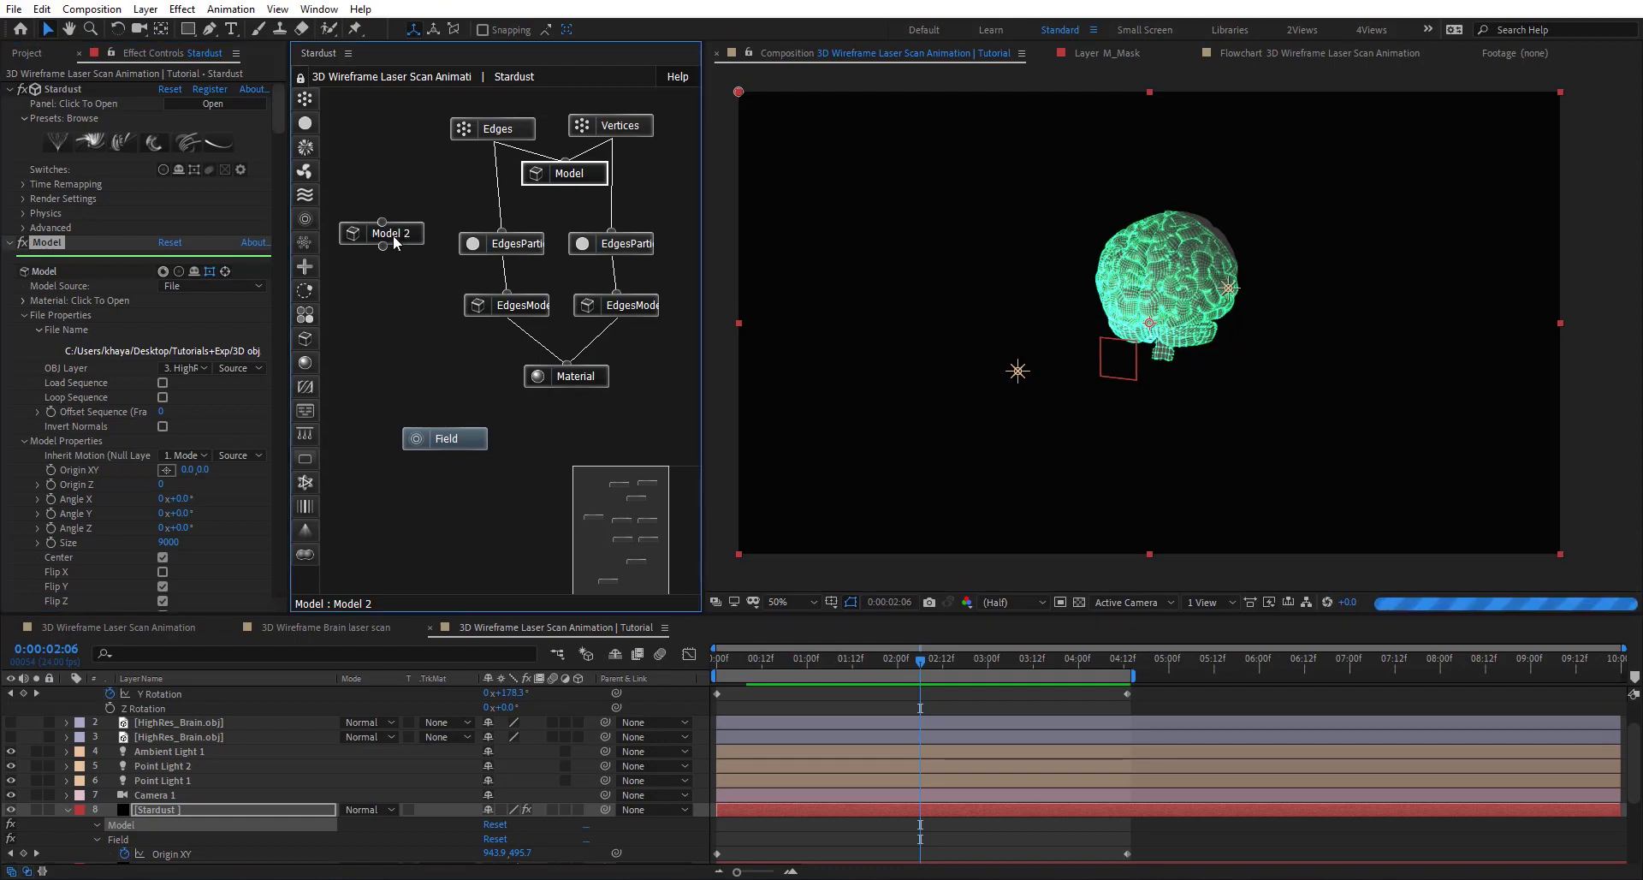
pyautogui.click(395, 241)
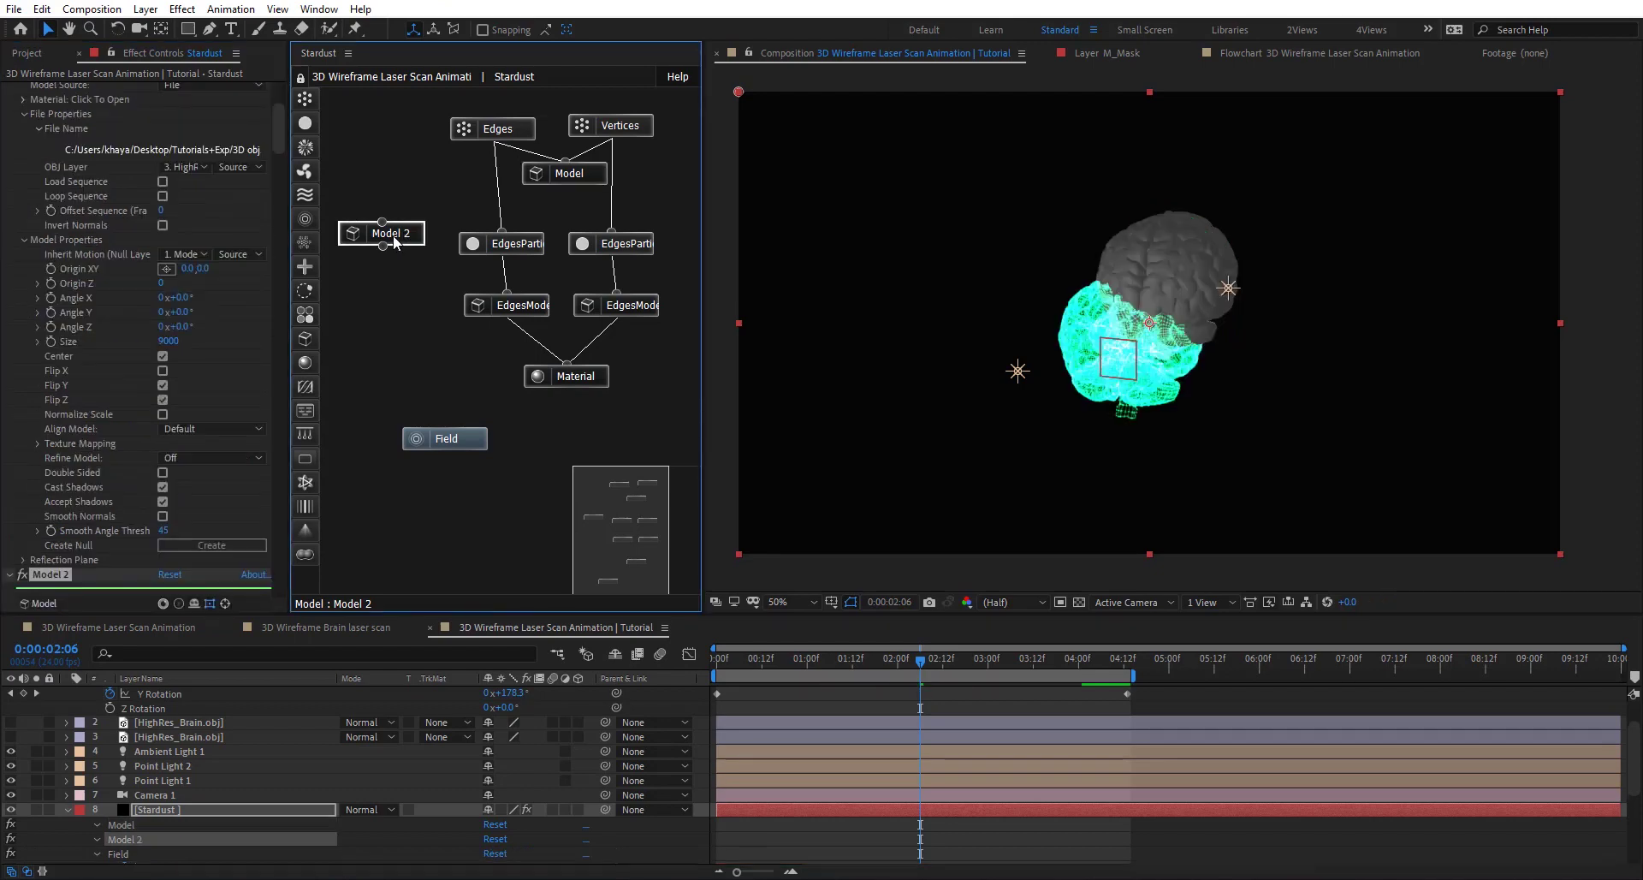
pyautogui.scroll(-5, 107, 463)
pyautogui.scroll(-5, 107, 463)
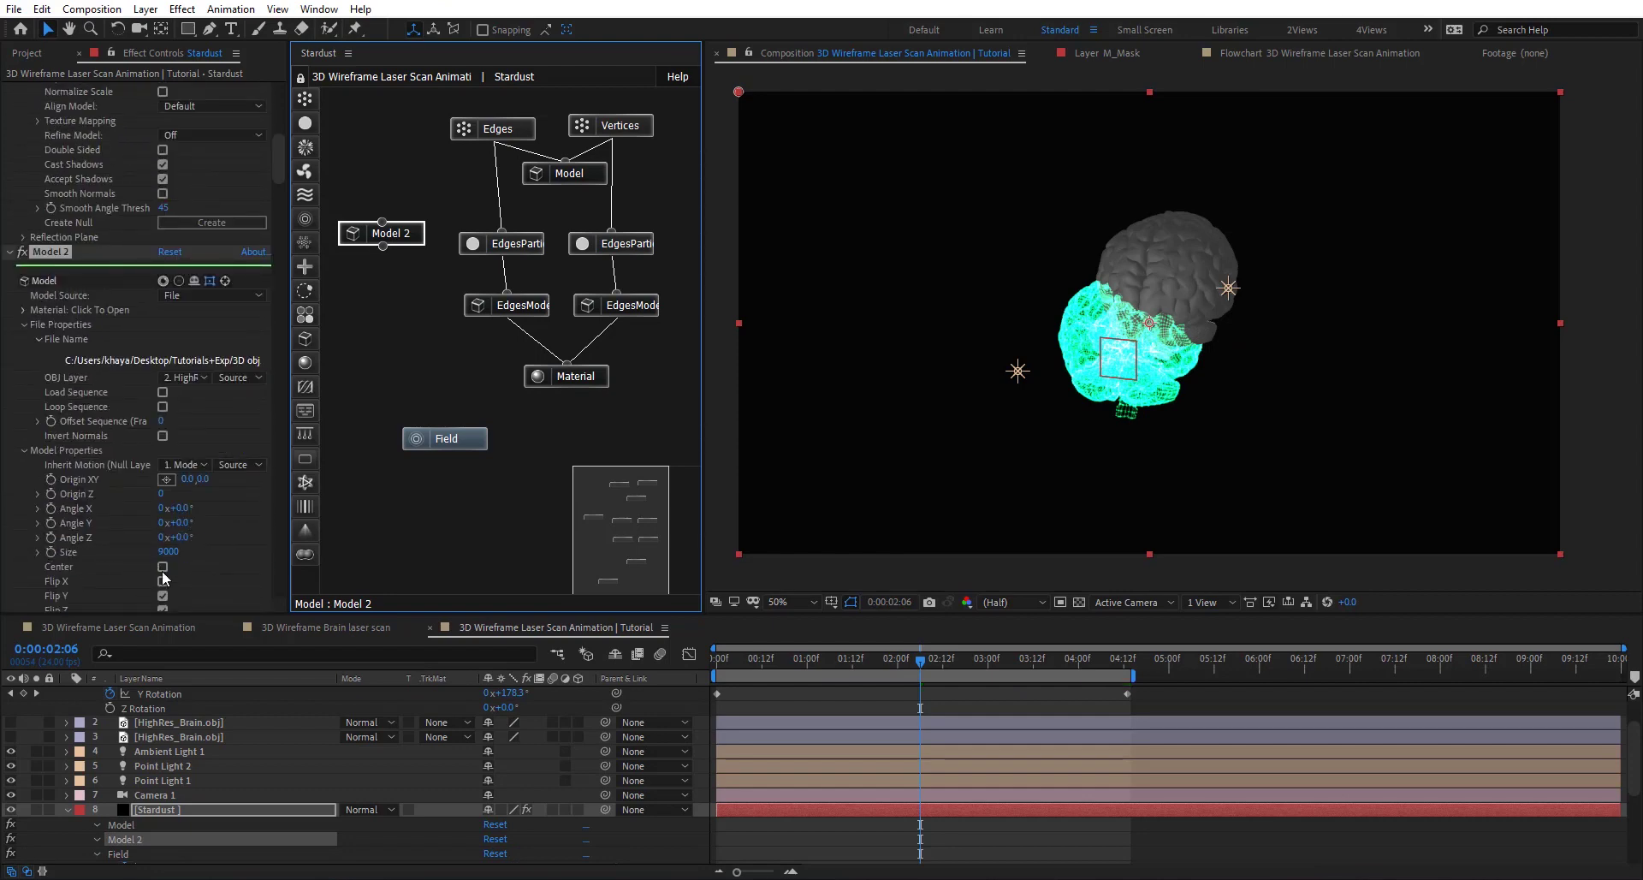
pyautogui.scroll(-1, 164, 579)
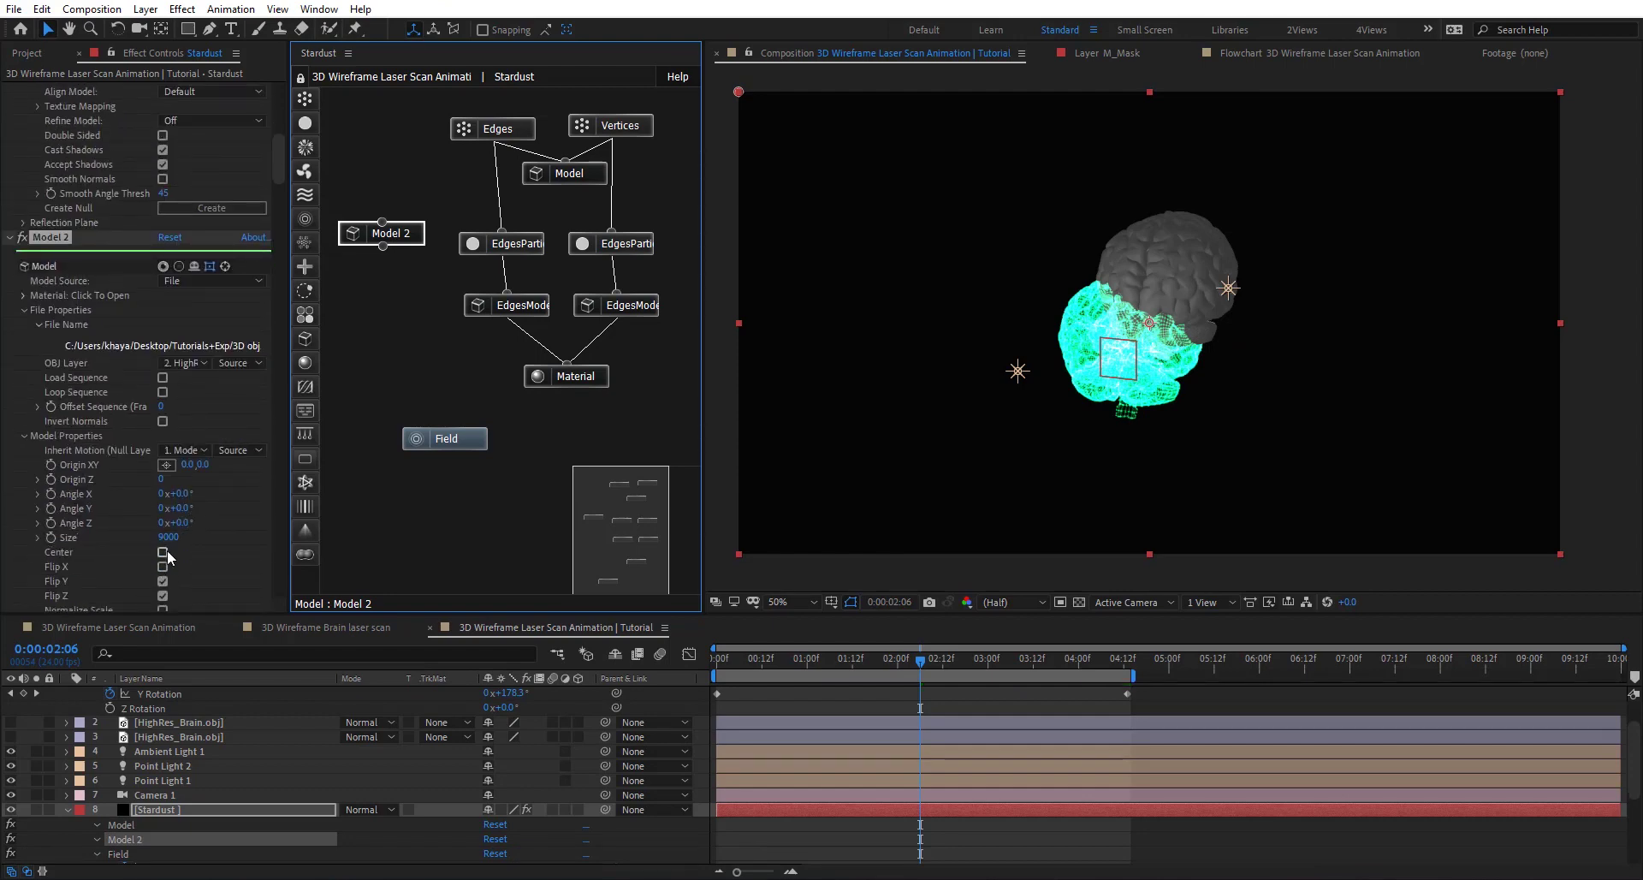
pyautogui.click(162, 552)
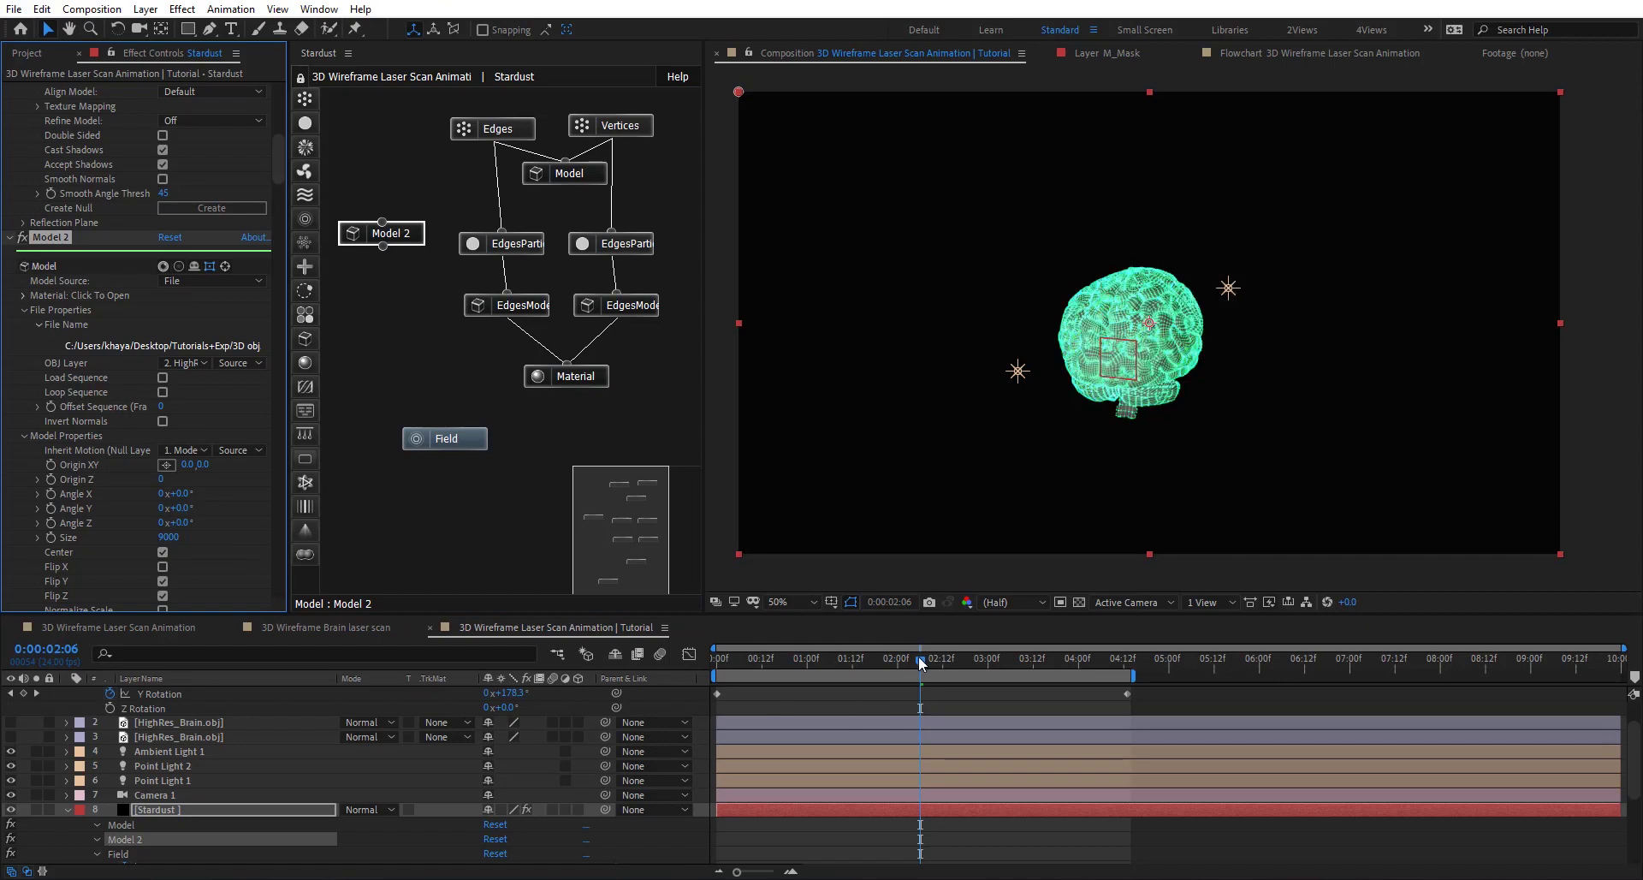
# Step: Move the current time to 0:00:01:11 and turn on Ambient Occlusion in Stardust's render settings
pyautogui.moveTo(902, 661); pyautogui.dragTo(848, 661)
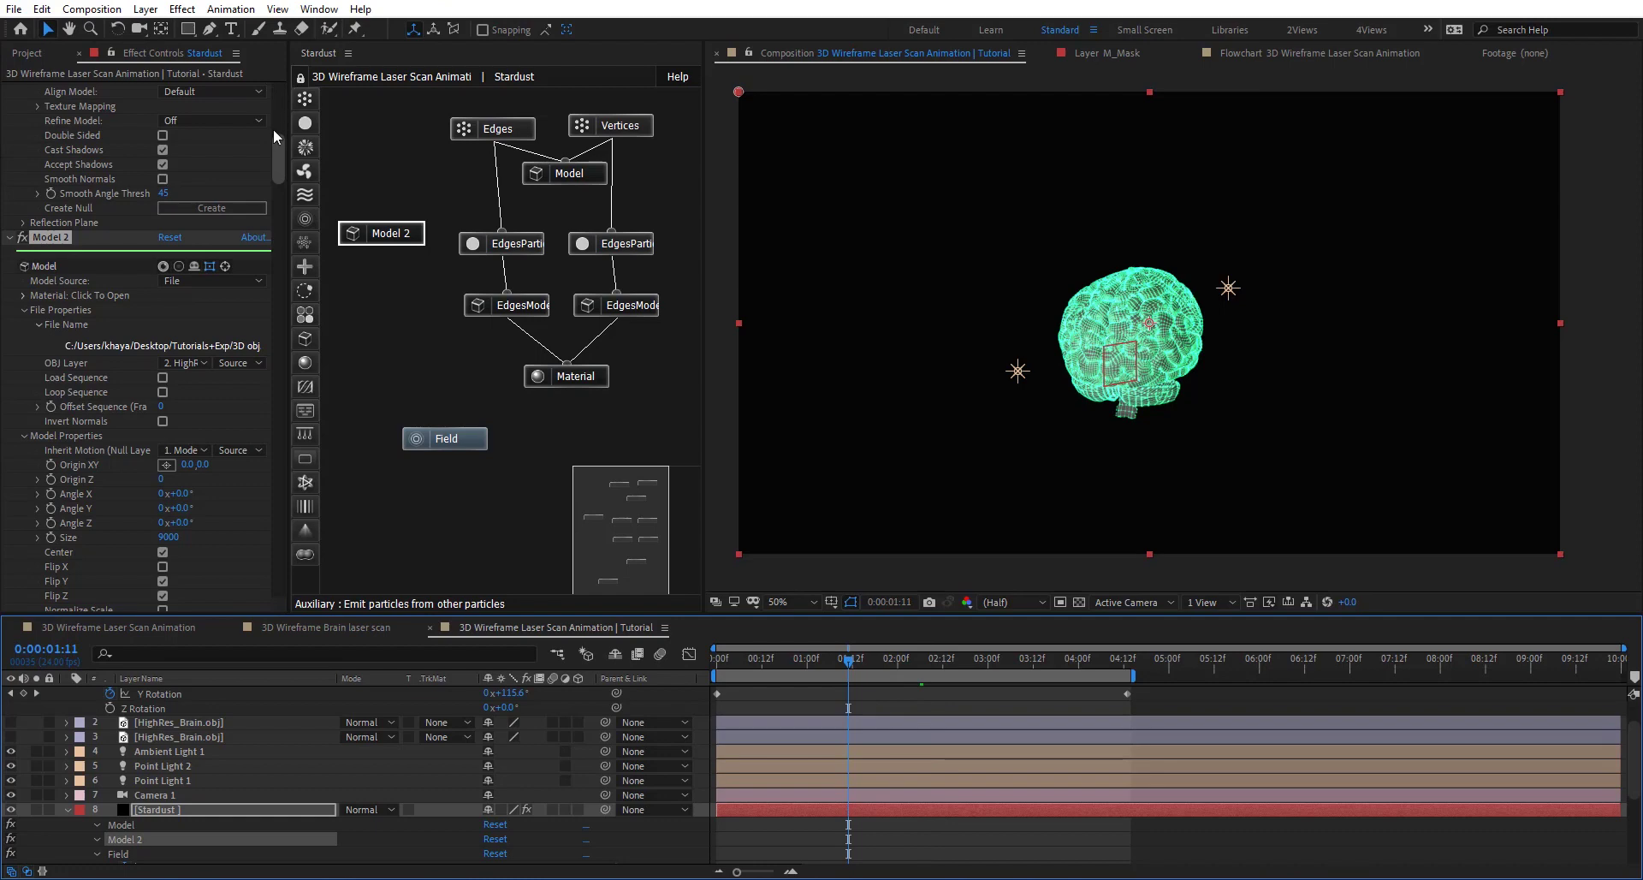
pyautogui.moveTo(276, 146); pyautogui.dragTo(285, 94)
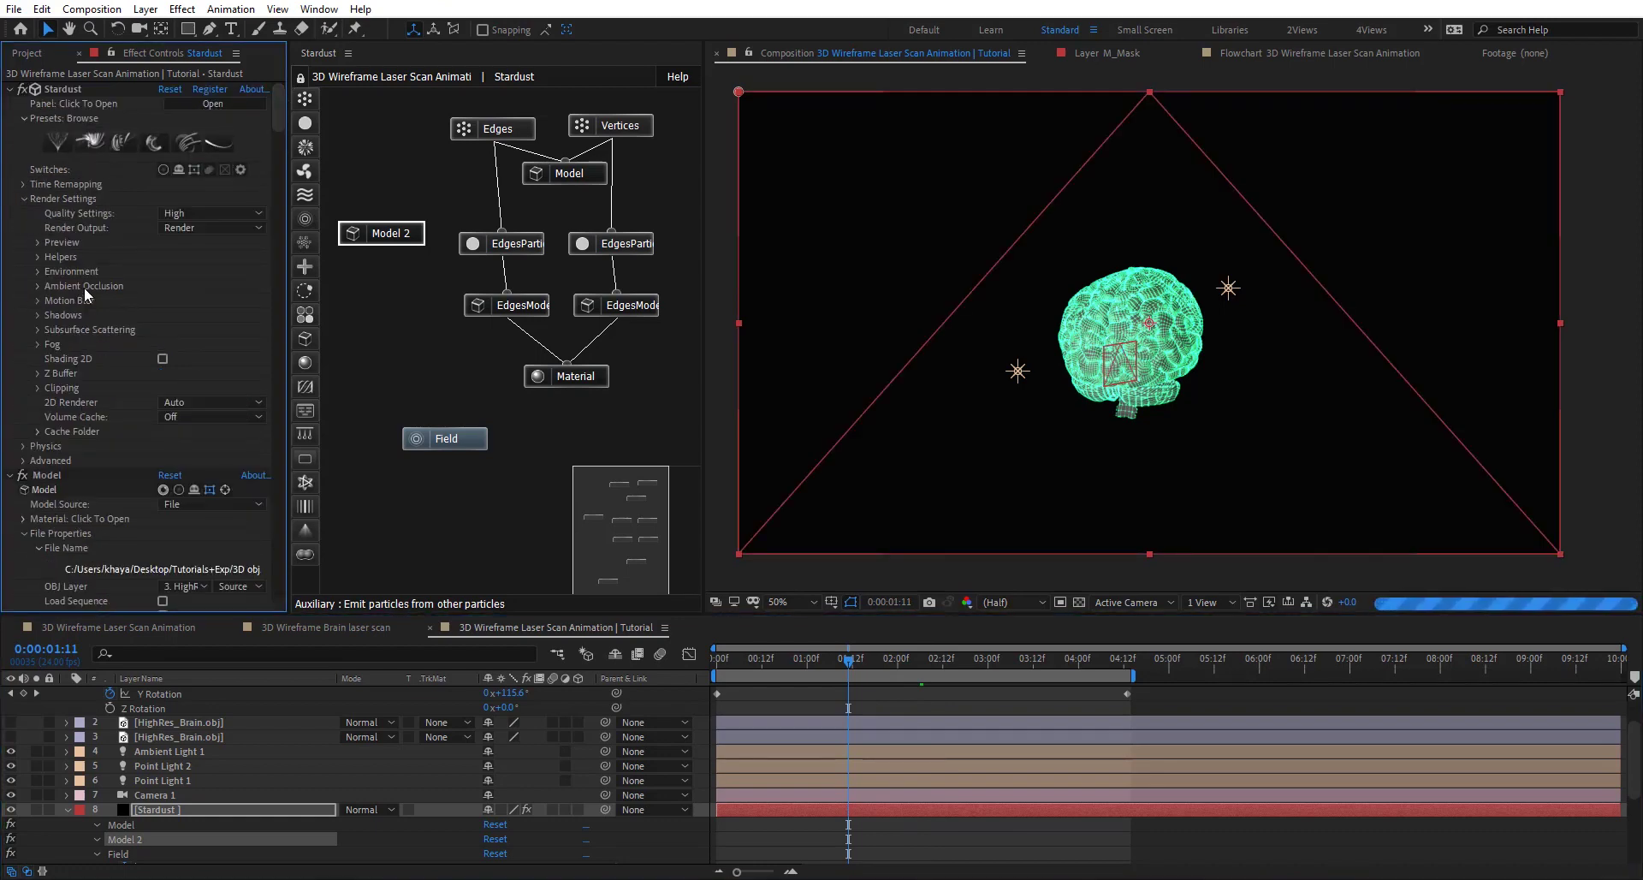
pyautogui.click(40, 287)
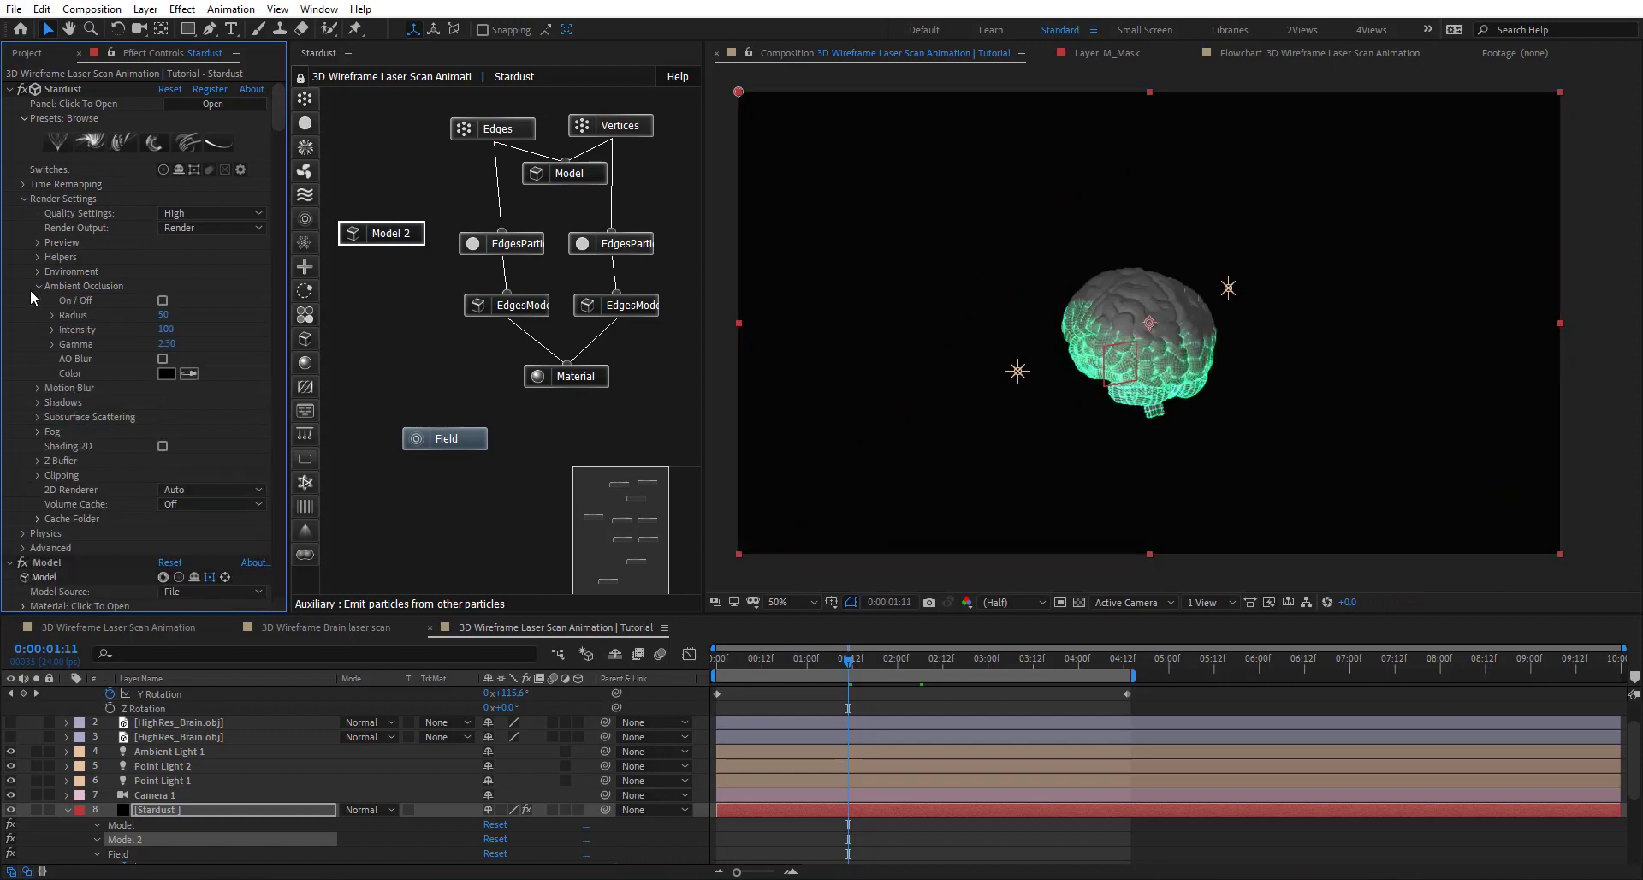
pyautogui.click(163, 300)
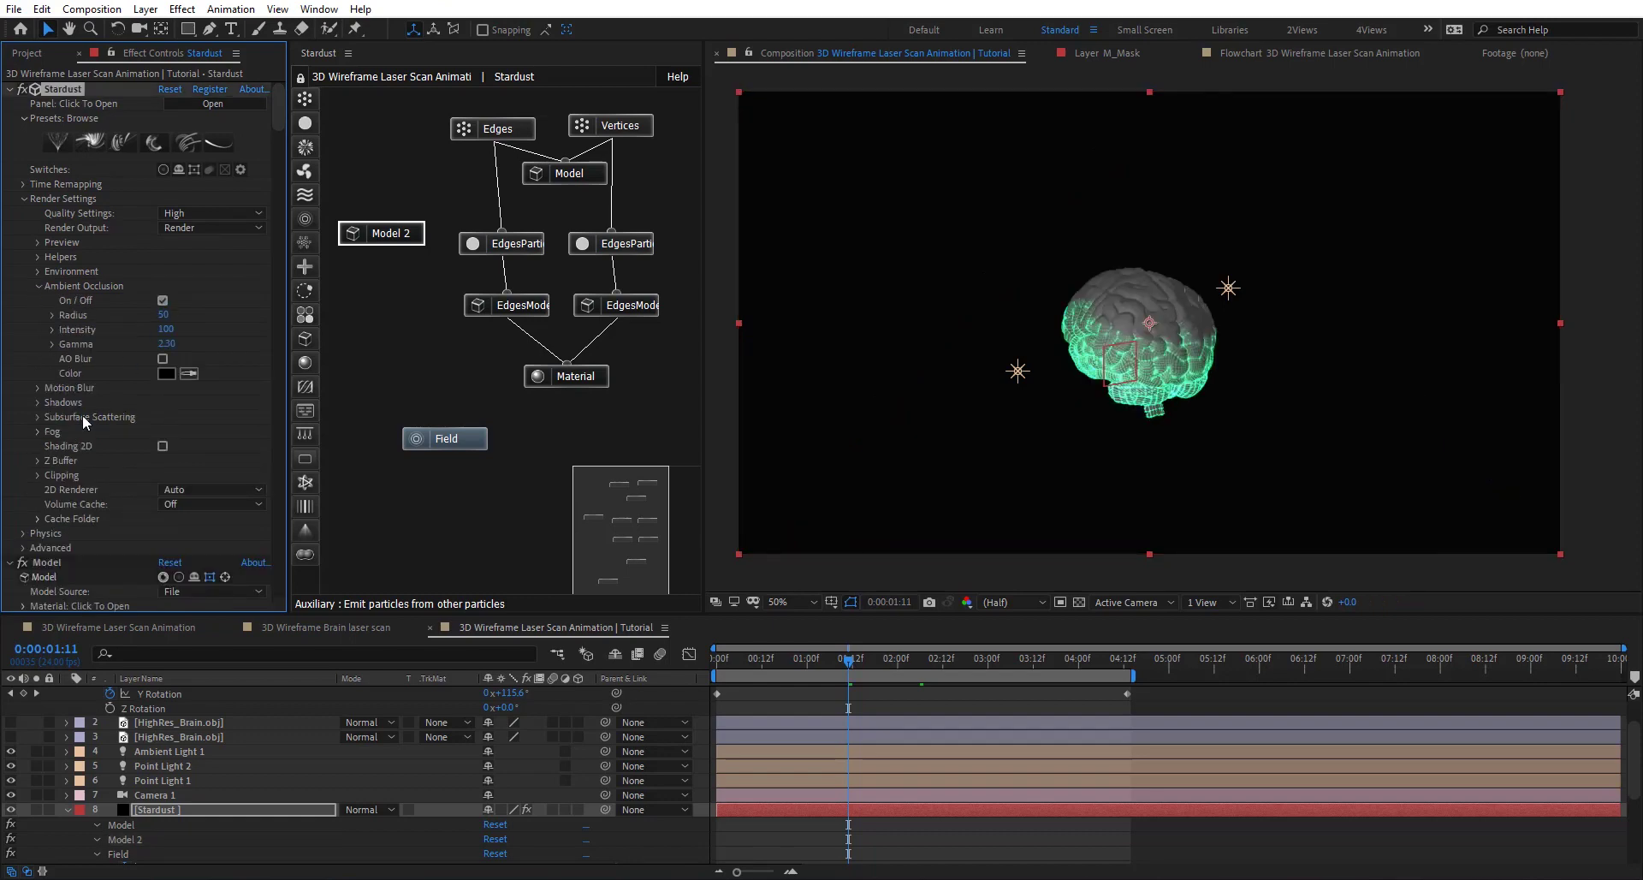
# Step: Turn on Fog in Stardust's render settings and change its color to a bright cyan-blue
pyautogui.click(37, 431)
pyautogui.click(162, 446)
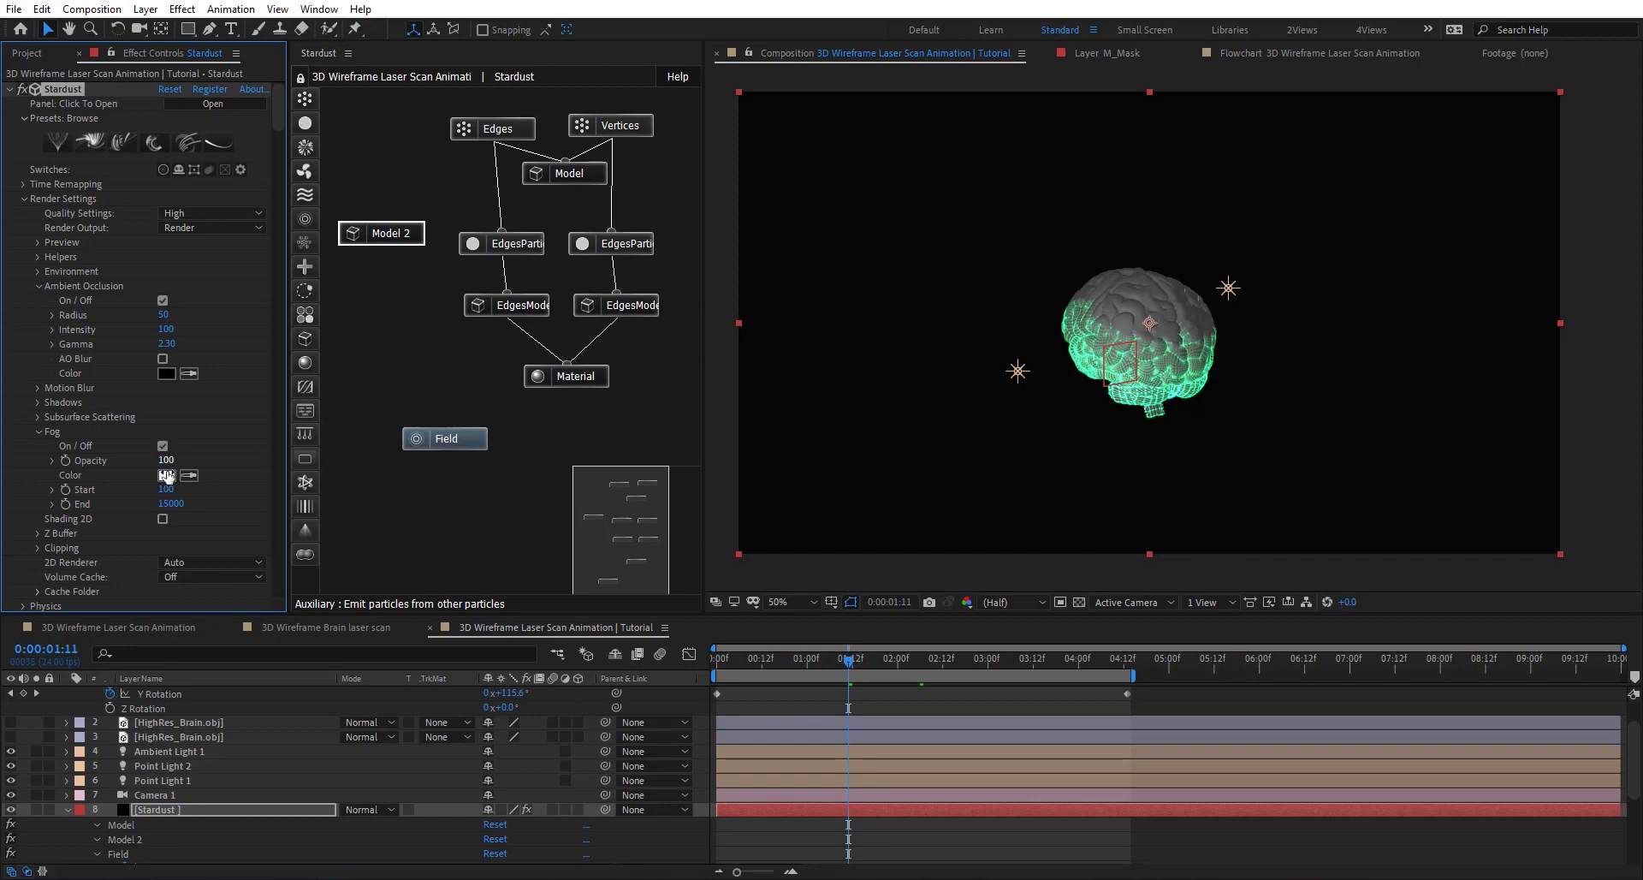
pyautogui.click(166, 476)
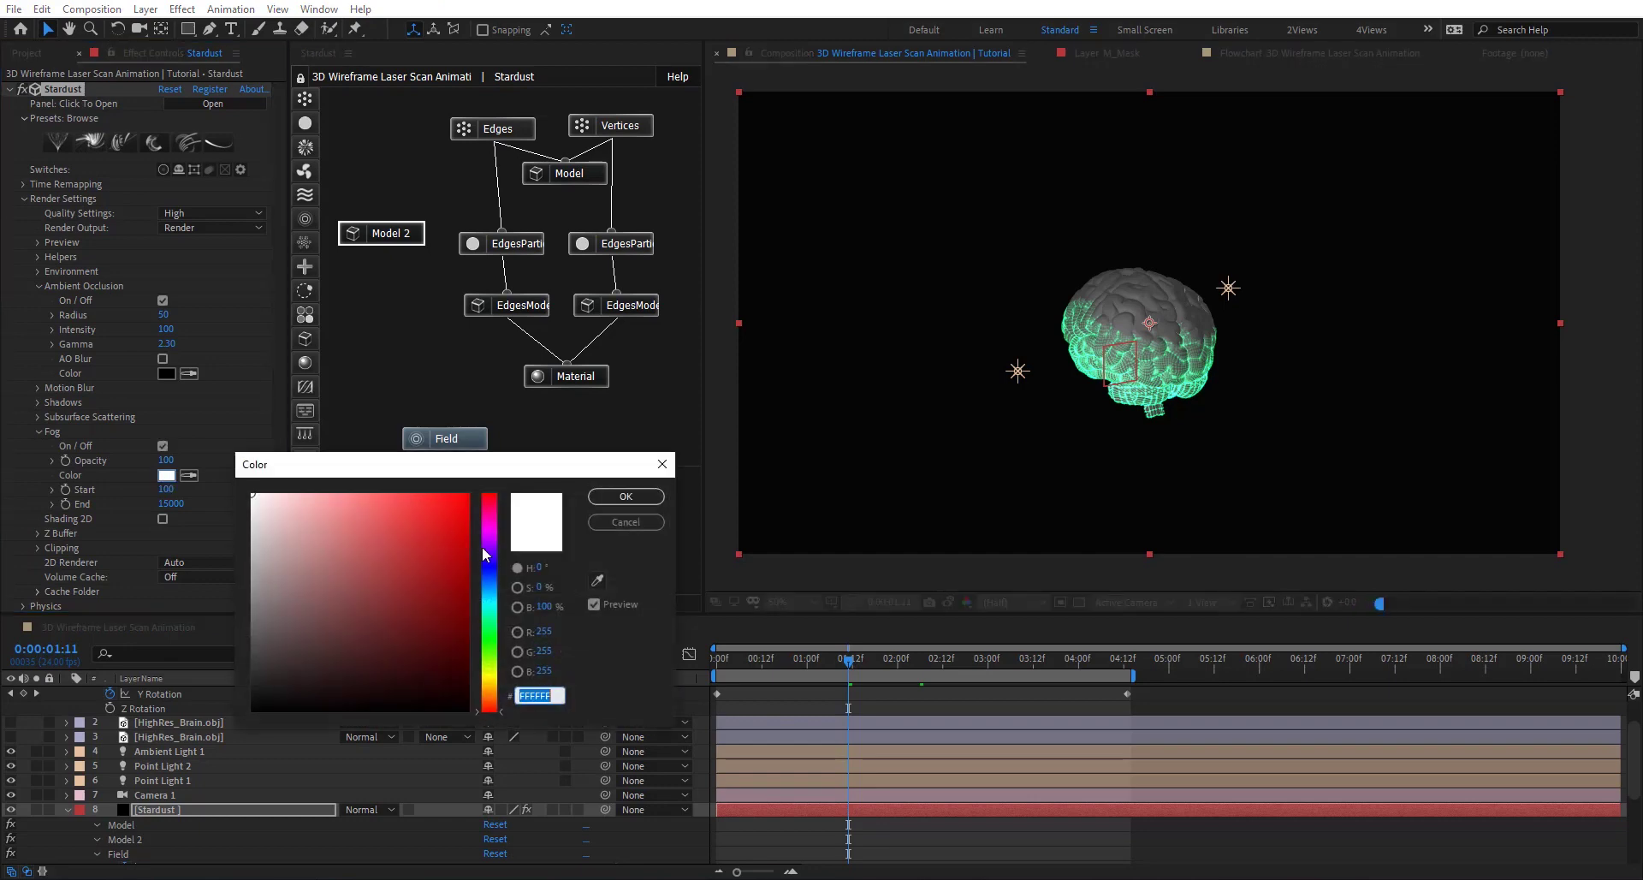
pyautogui.click(492, 613)
pyautogui.click(444, 506)
pyautogui.moveTo(491, 607)
pyautogui.mouseDown()
pyautogui.moveTo(493, 588)
pyautogui.moveTo(493, 601)
pyautogui.mouseUp()
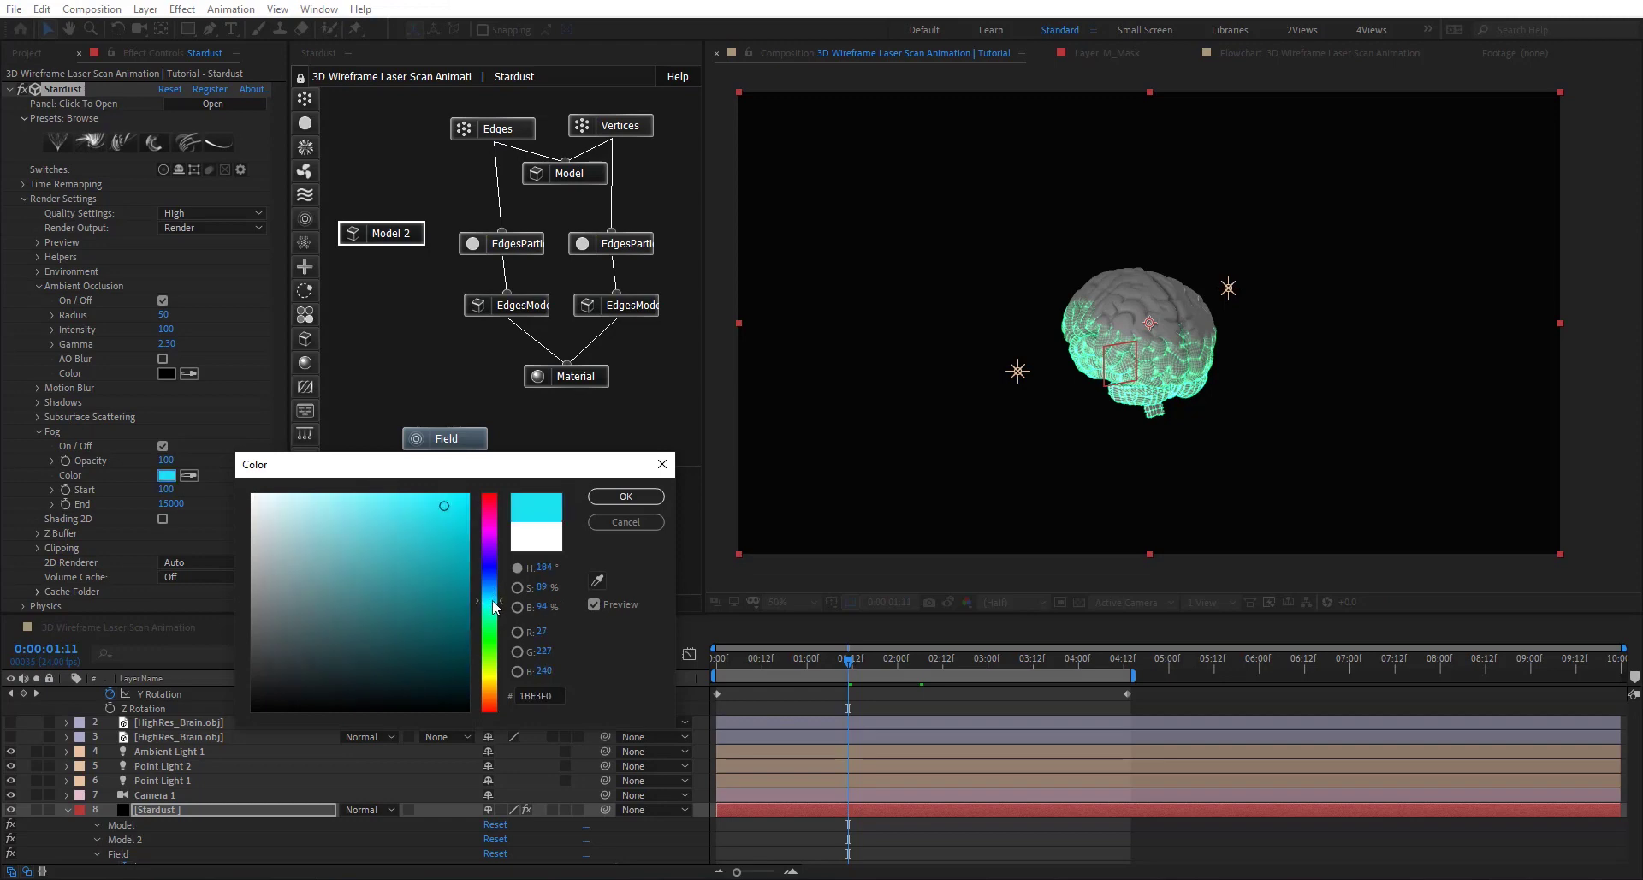
pyautogui.click(634, 496)
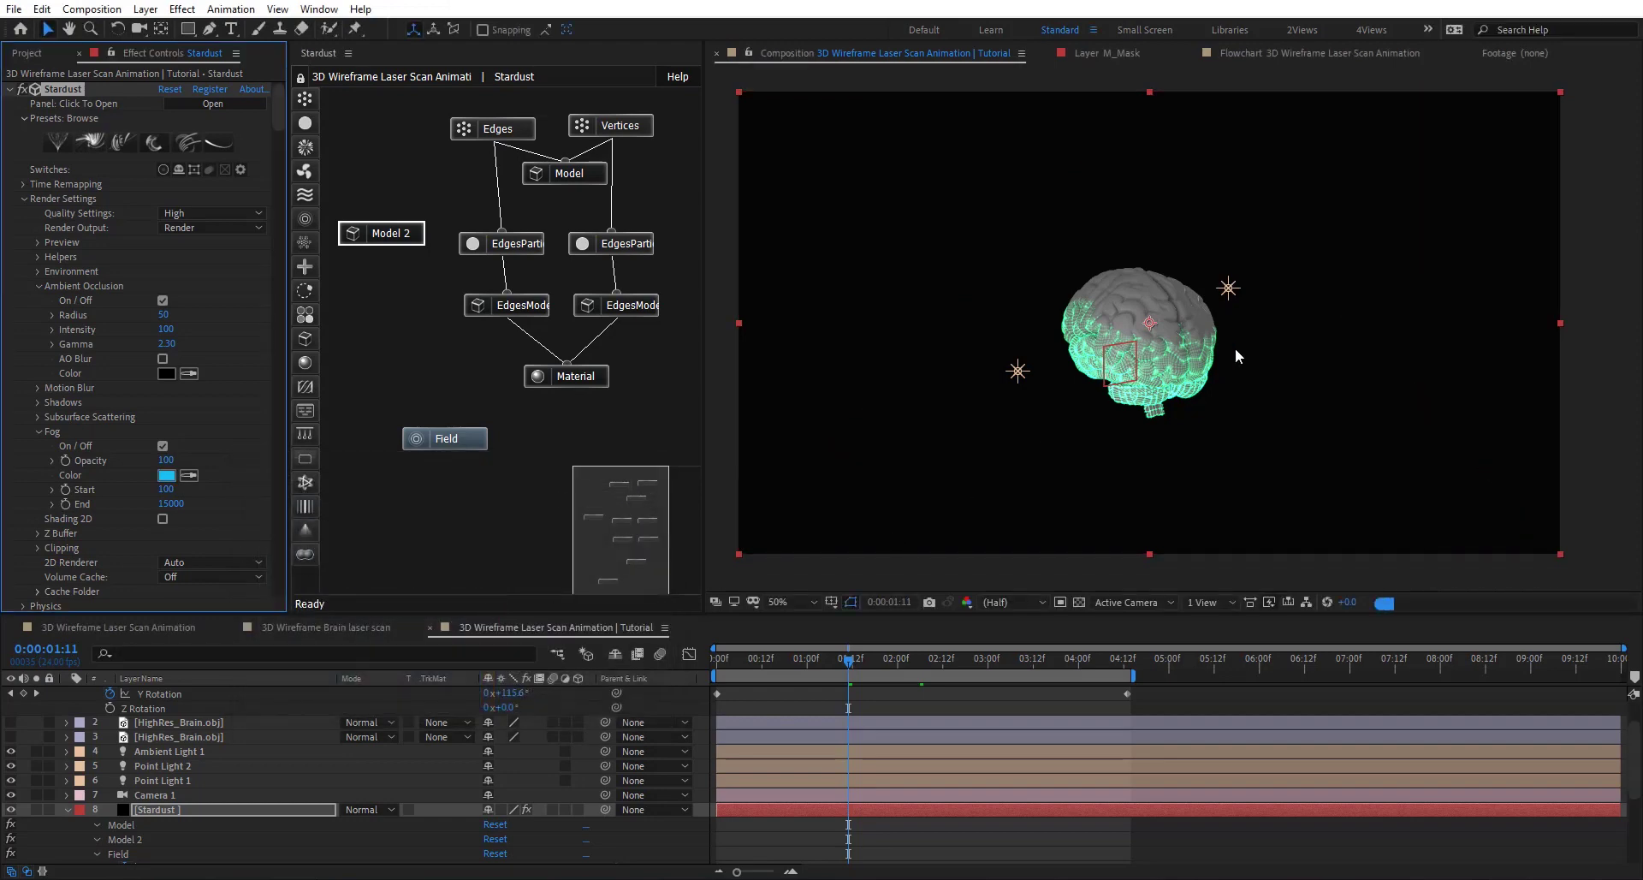
# Step: Move Point Light 2 to just above the brain and play back the scan animation
pyautogui.scroll(2, 186, 818)
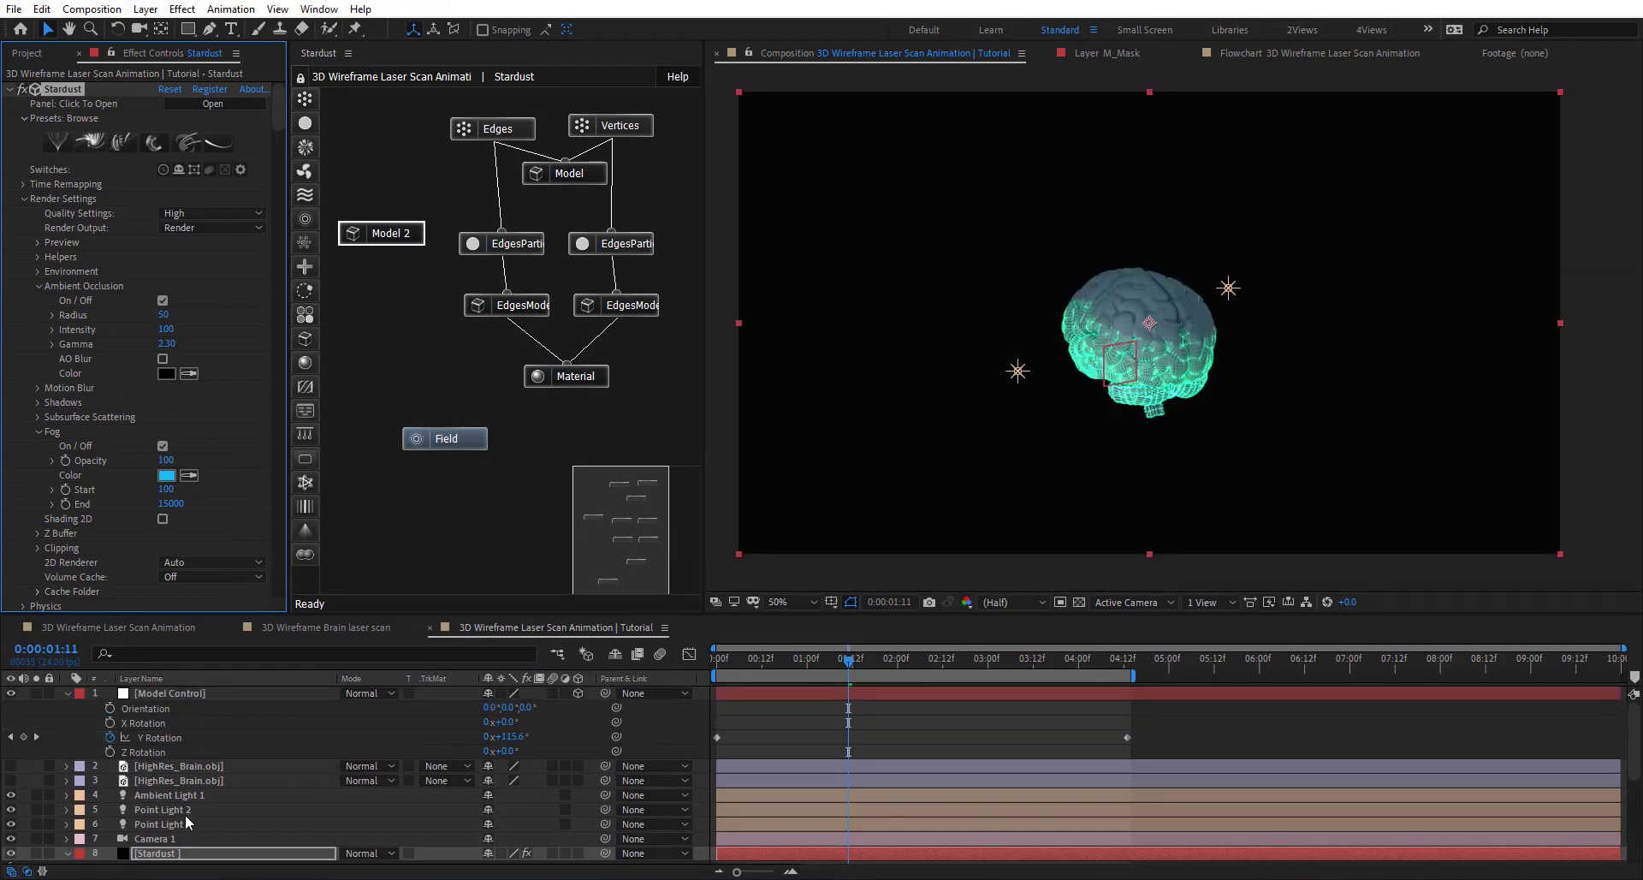
pyautogui.click(1228, 288)
pyautogui.moveTo(1230, 249); pyautogui.dragTo(1174, 207)
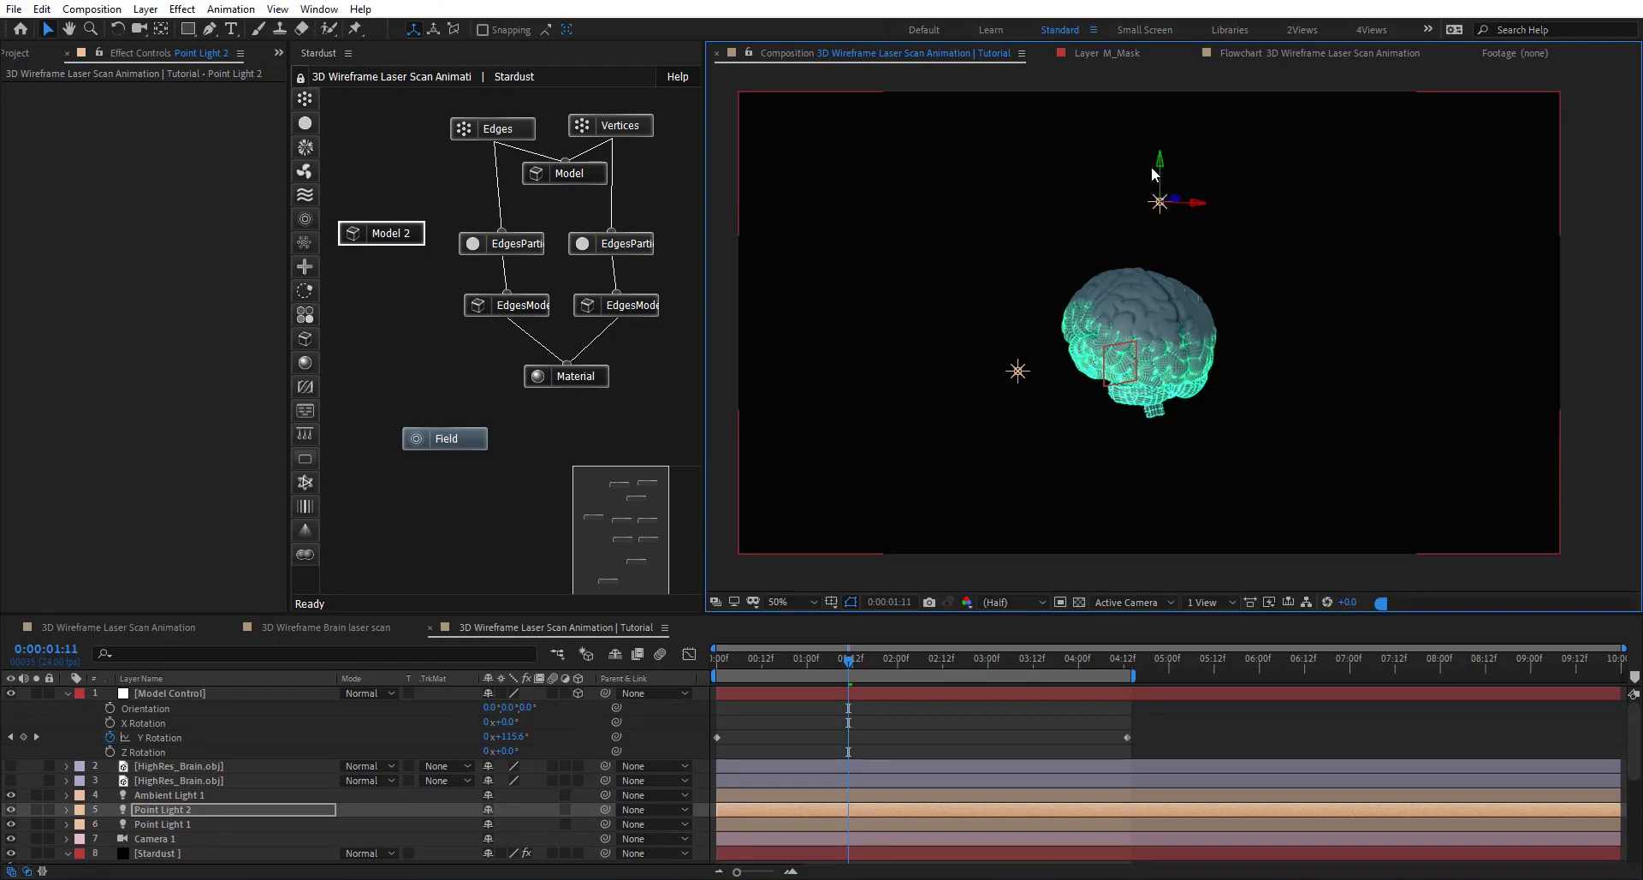
pyautogui.press('space')
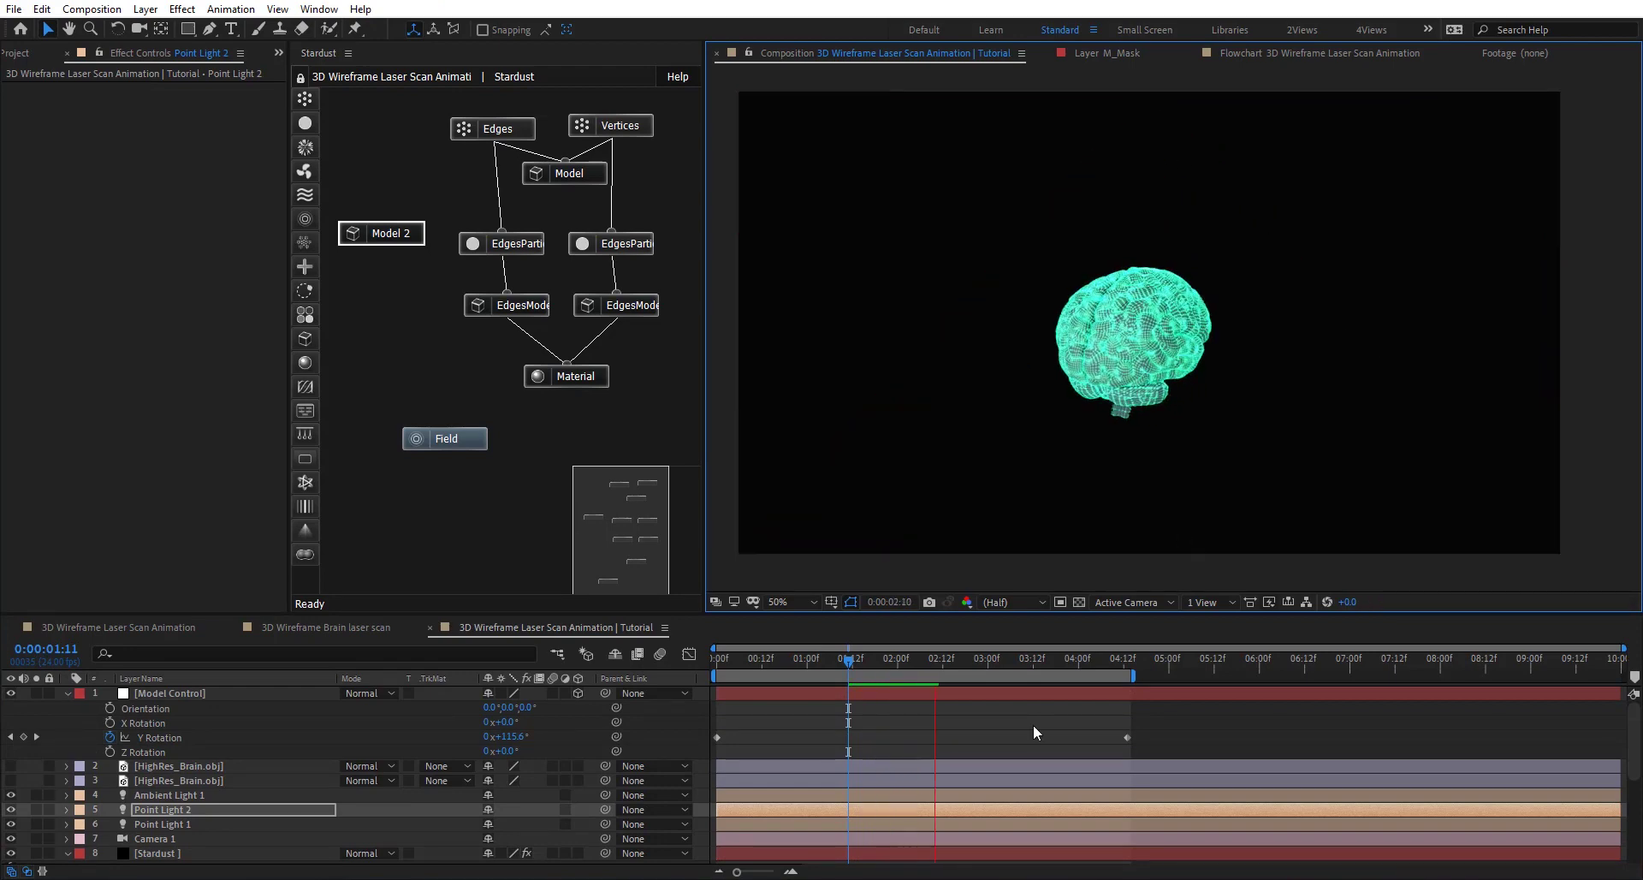